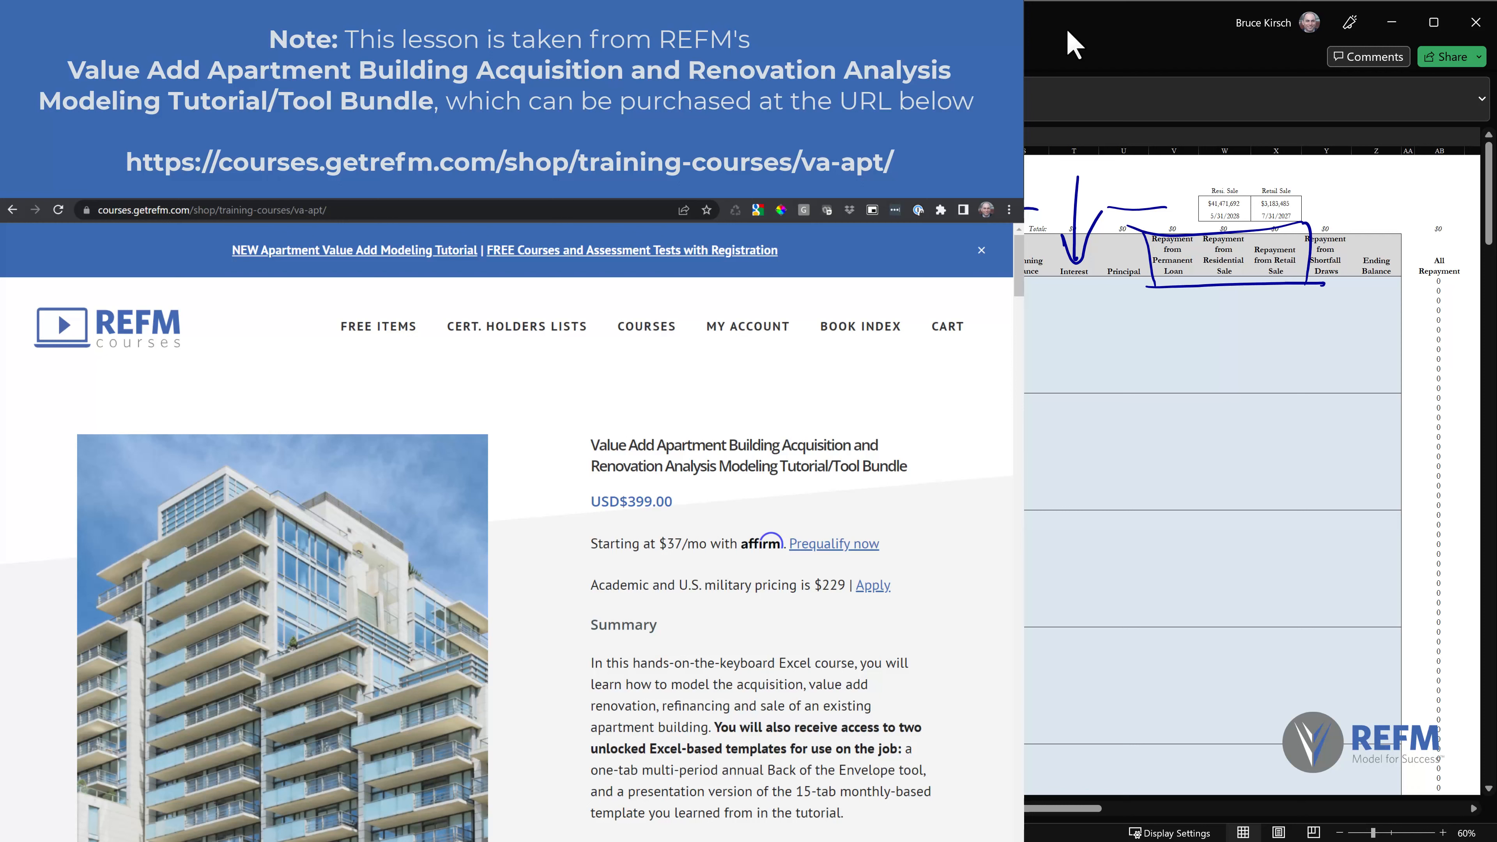
Mark up the loan schedule headings in ink with a circle, arrows and check marks, and a brace under the three loan and sale repayment columns.
mouse_move(1452, 208)
mouse_down()
mouse_move(1472, 222)
mouse_move(1451, 206)
mouse_up()
click(1073, 151)
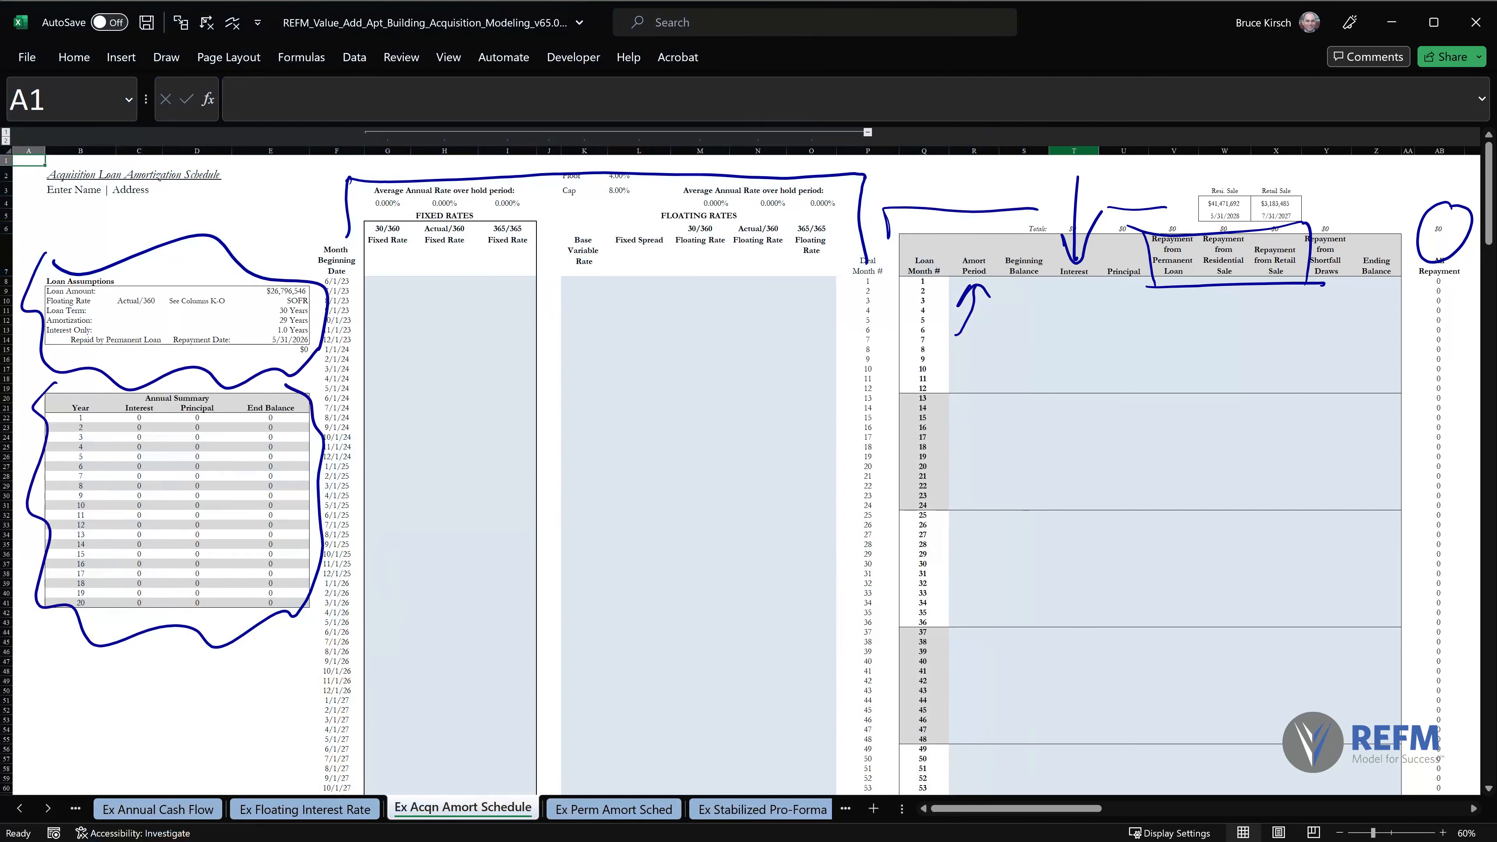
mouse_move(1090, 326)
mouse_down()
mouse_move(1119, 282)
mouse_move(1128, 299)
mouse_up()
mouse_move(1015, 294)
mouse_down()
mouse_move(1018, 319)
mouse_move(1053, 289)
mouse_up()
mouse_move(1366, 302)
mouse_down()
mouse_move(1374, 320)
mouse_move(1429, 286)
mouse_up()
drag(1381, 180, 1338, 223)
drag(1338, 223, 1357, 210)
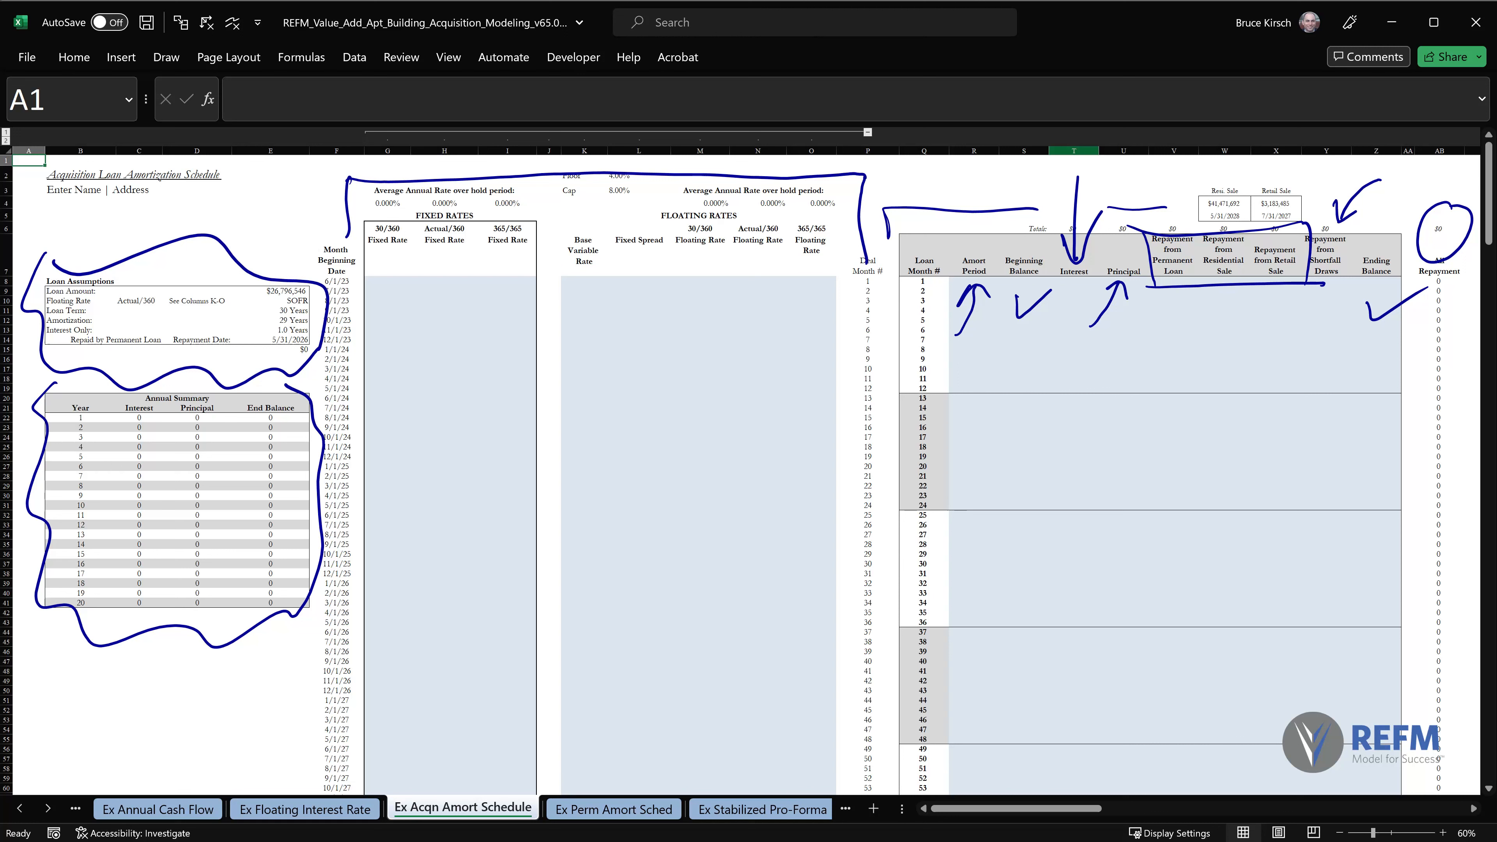
mouse_move(1150, 320)
mouse_down()
mouse_move(1236, 337)
mouse_move(1313, 320)
mouse_up()
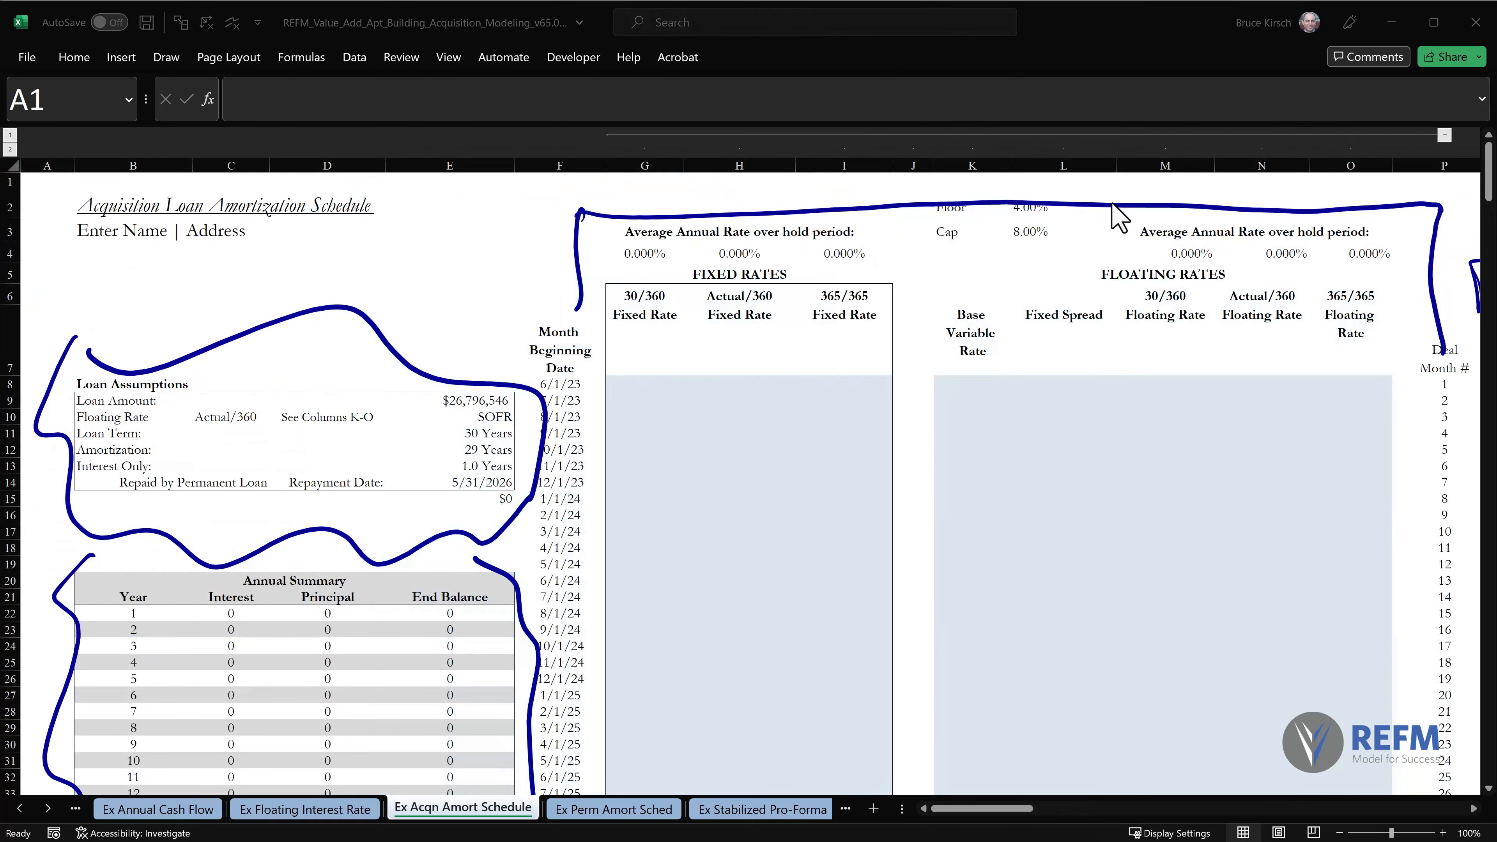
Delete the ink bracket spanning both rate sections and draw an ink outline around the Floating Rates section only.
click(1108, 203)
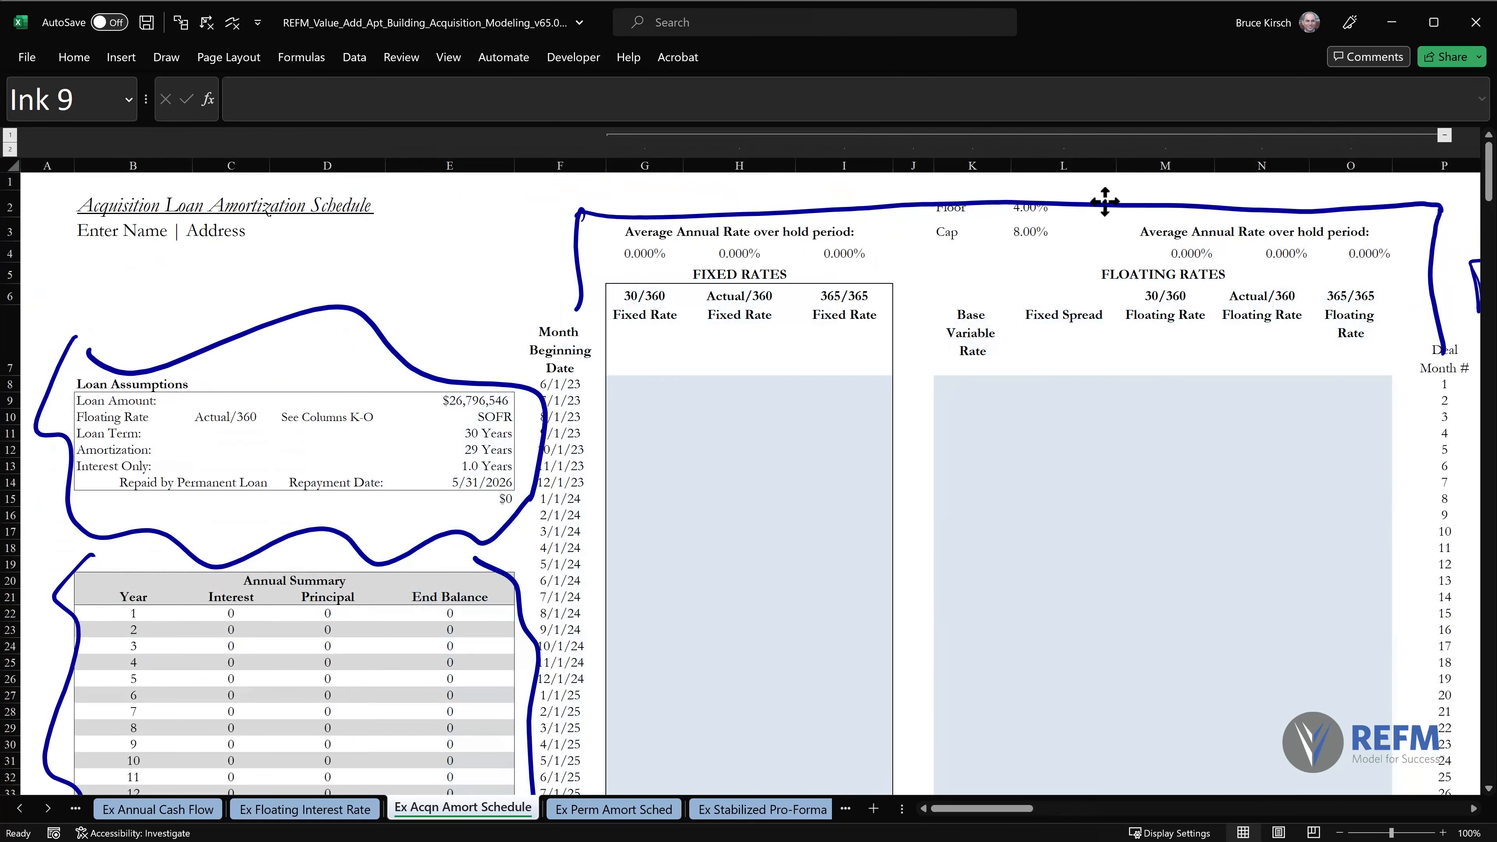
key(Delete)
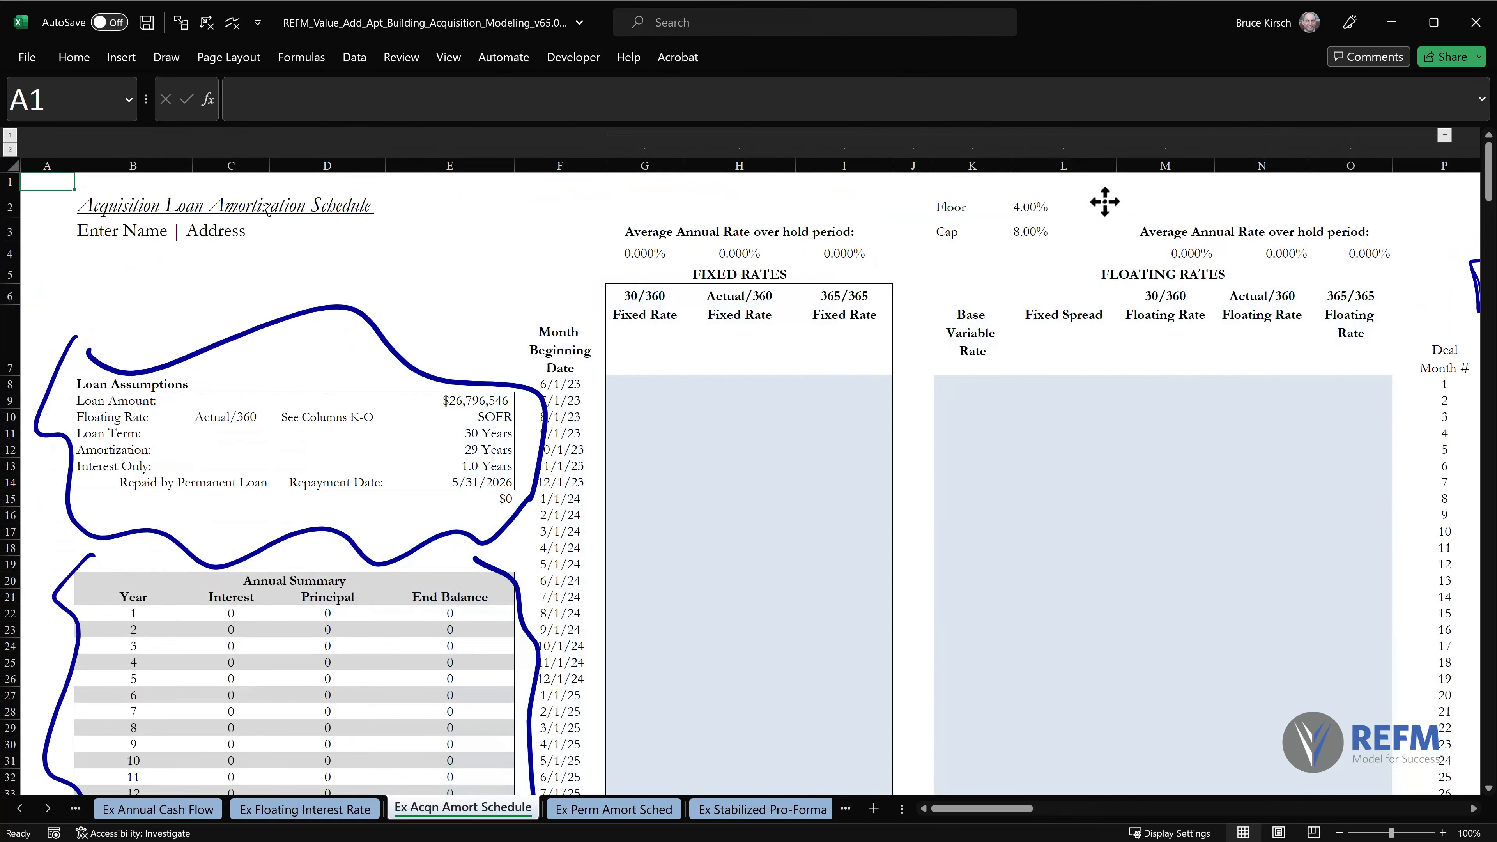
drag(917, 190, 920, 558)
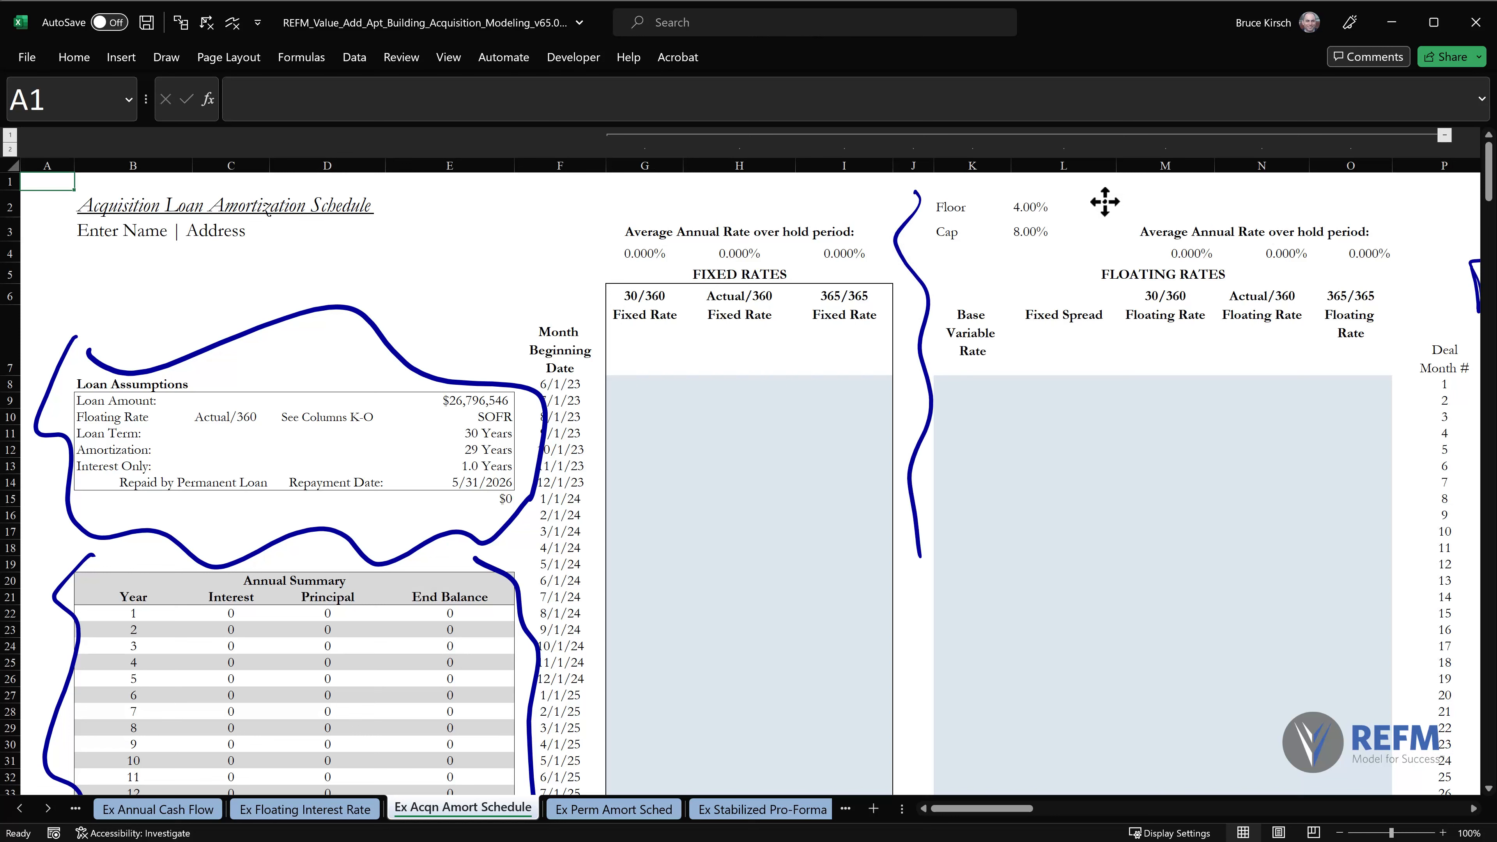
mouse_move(917, 192)
mouse_down()
mouse_move(1438, 198)
mouse_move(1412, 543)
mouse_up()
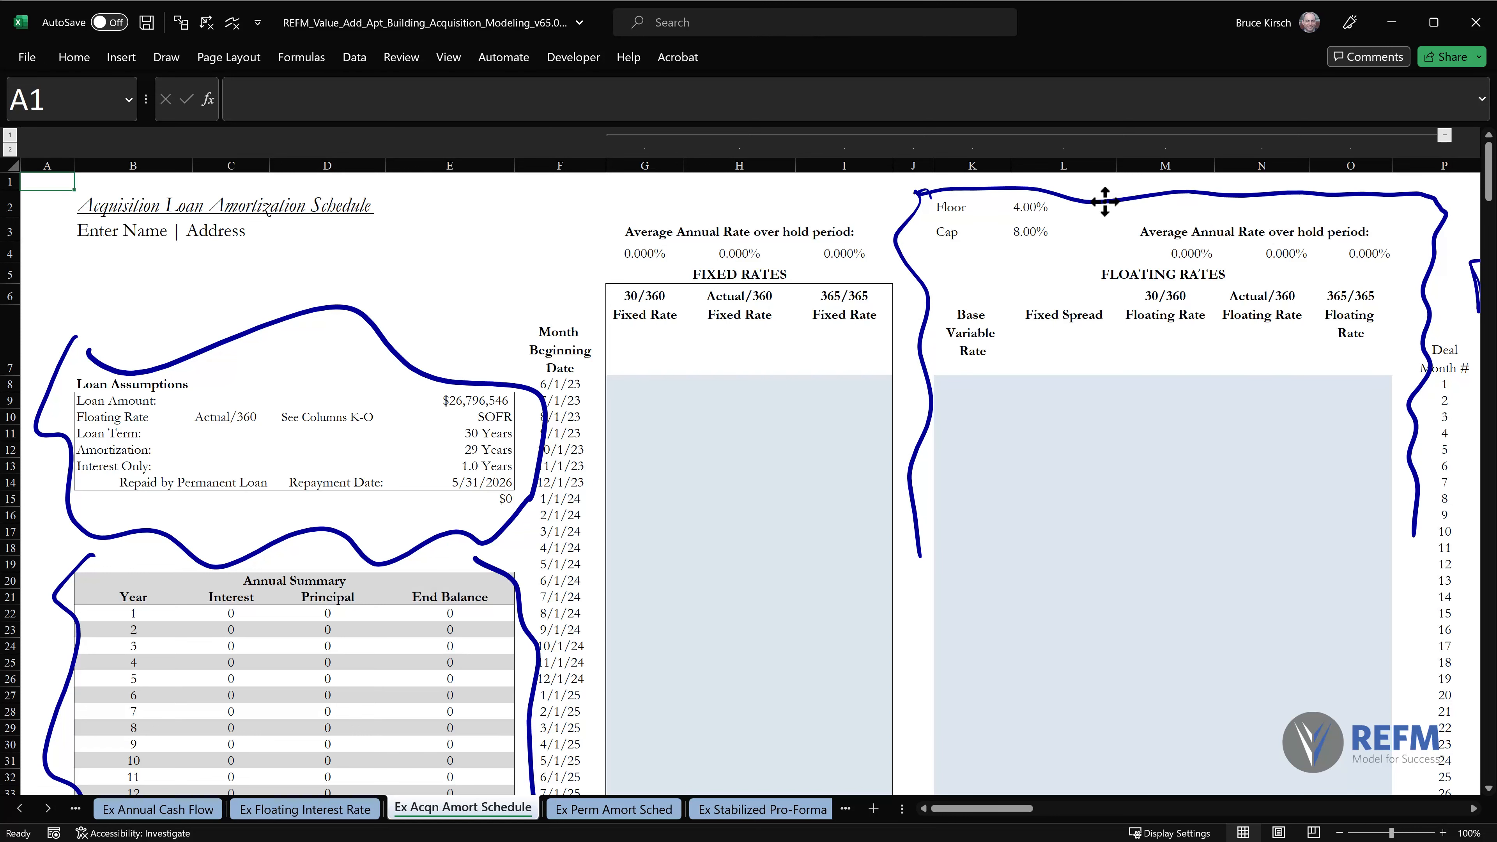
mouse_move(1023, 407)
mouse_down()
mouse_move(924, 319)
mouse_move(439, 373)
mouse_up()
drag(500, 358, 441, 375)
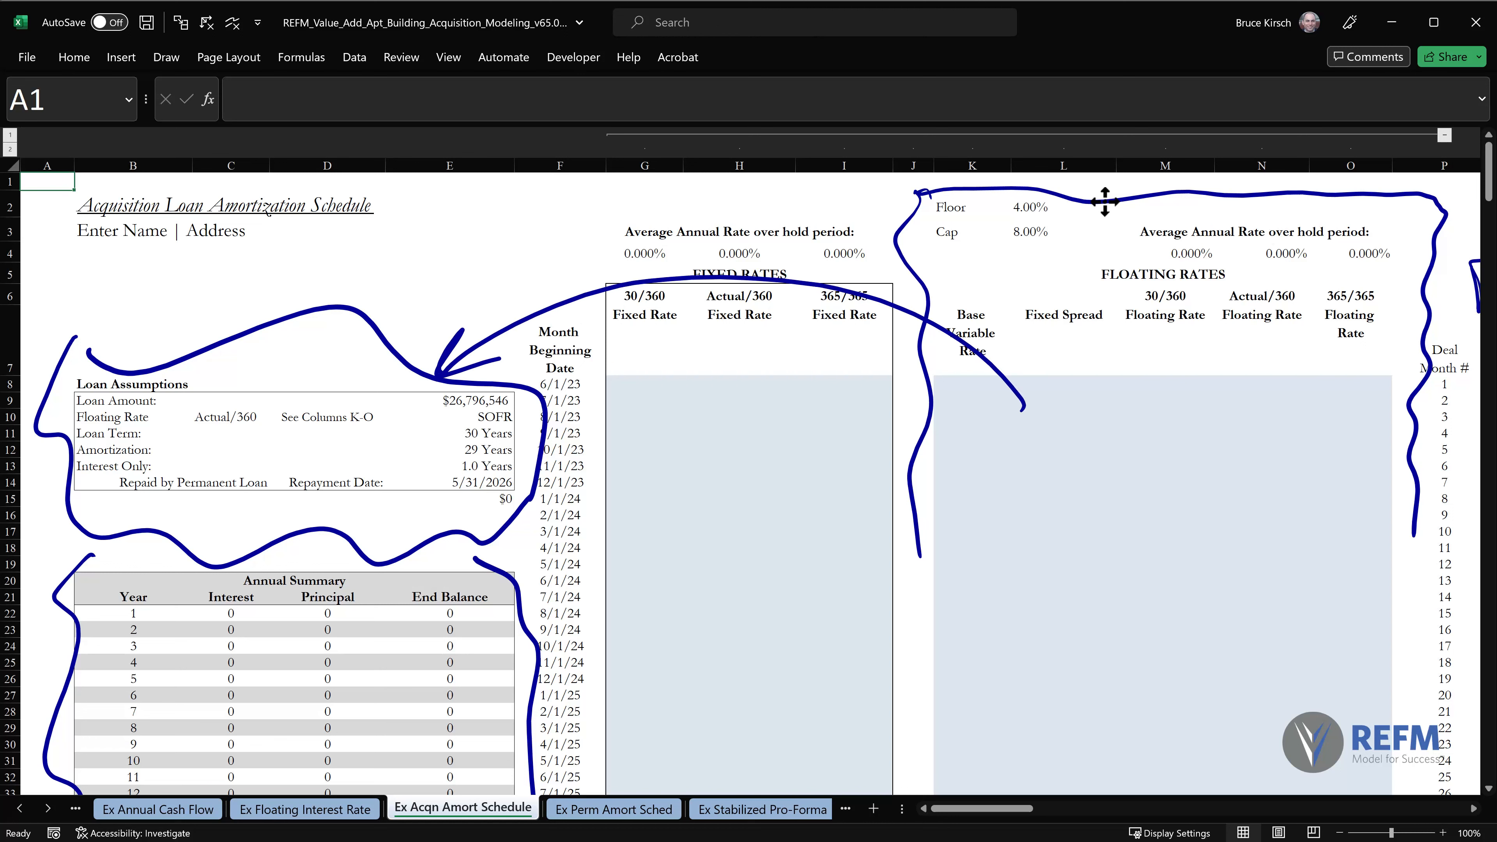
key(ctrl+z)
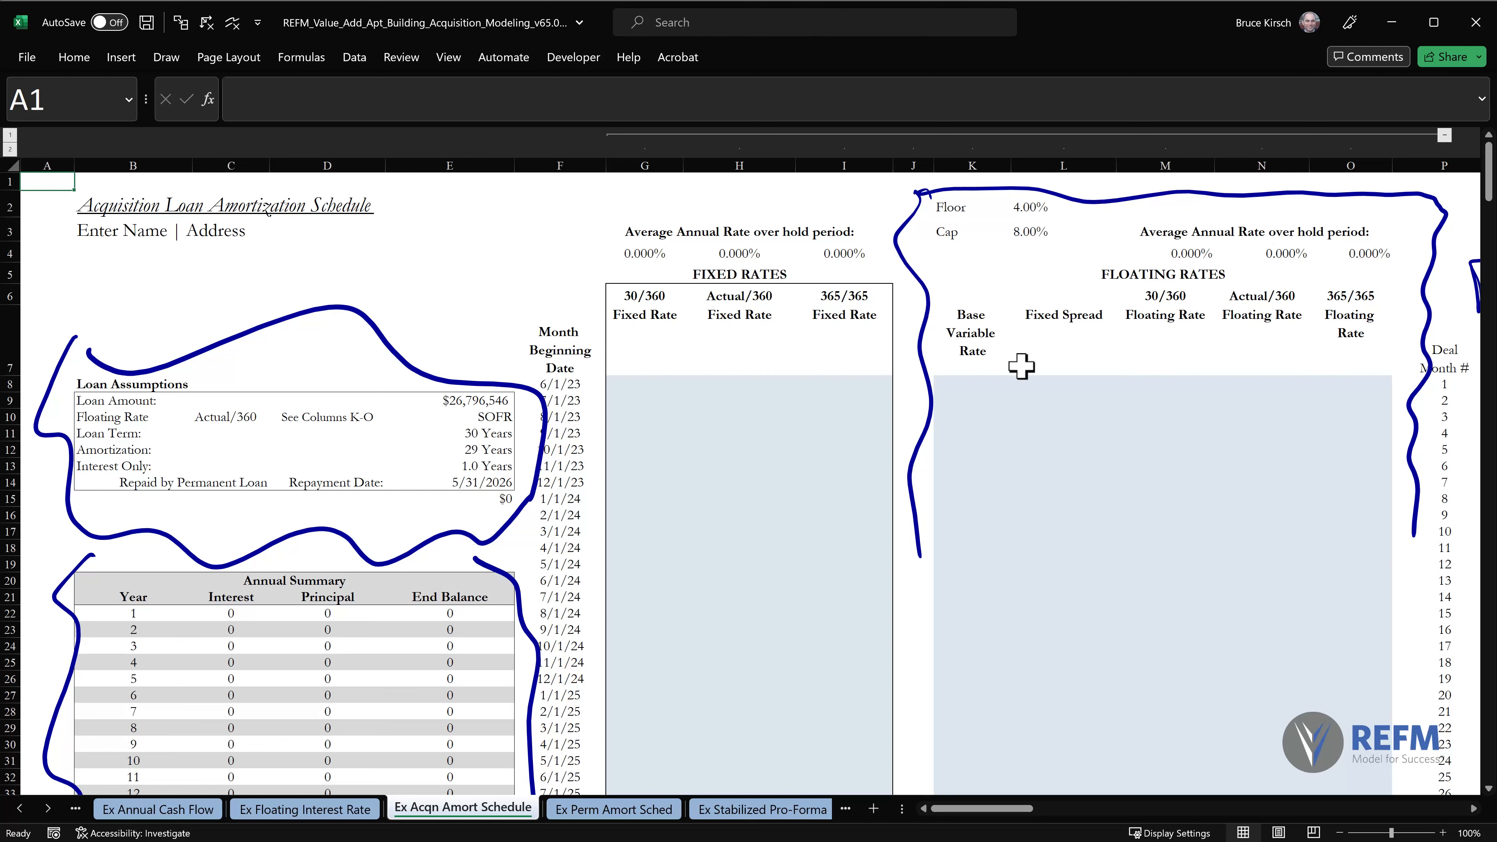
Select cell K8 and annotate the Base Variable Rate column with an ink divider and an arrow from 6/1/23, underlining the Floating Rates heading.
click(965, 389)
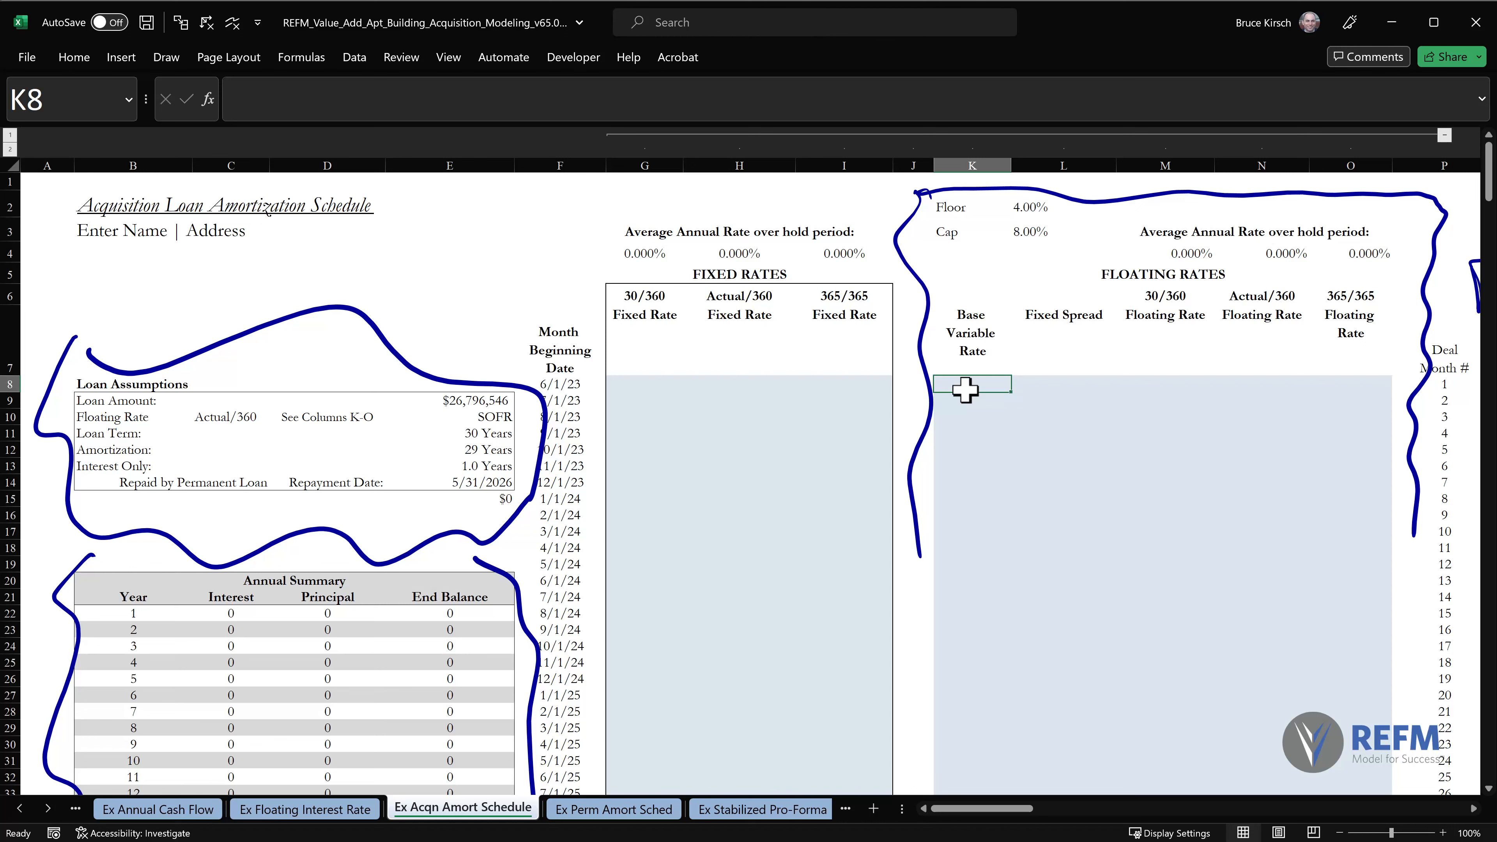
drag(1013, 316, 1018, 676)
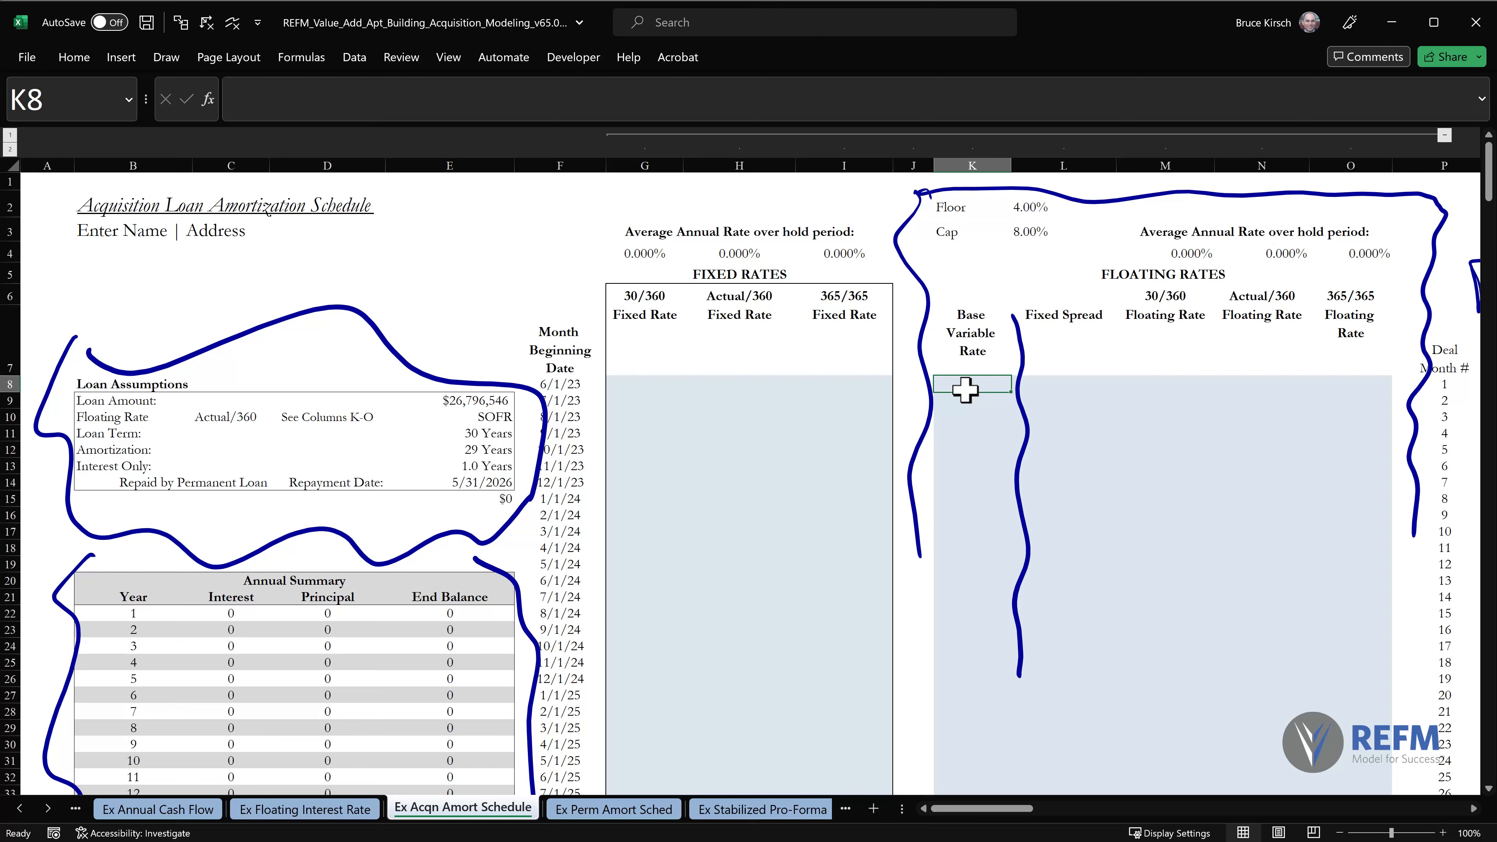
mouse_move(598, 385)
mouse_down()
mouse_move(913, 375)
mouse_move(867, 408)
mouse_up()
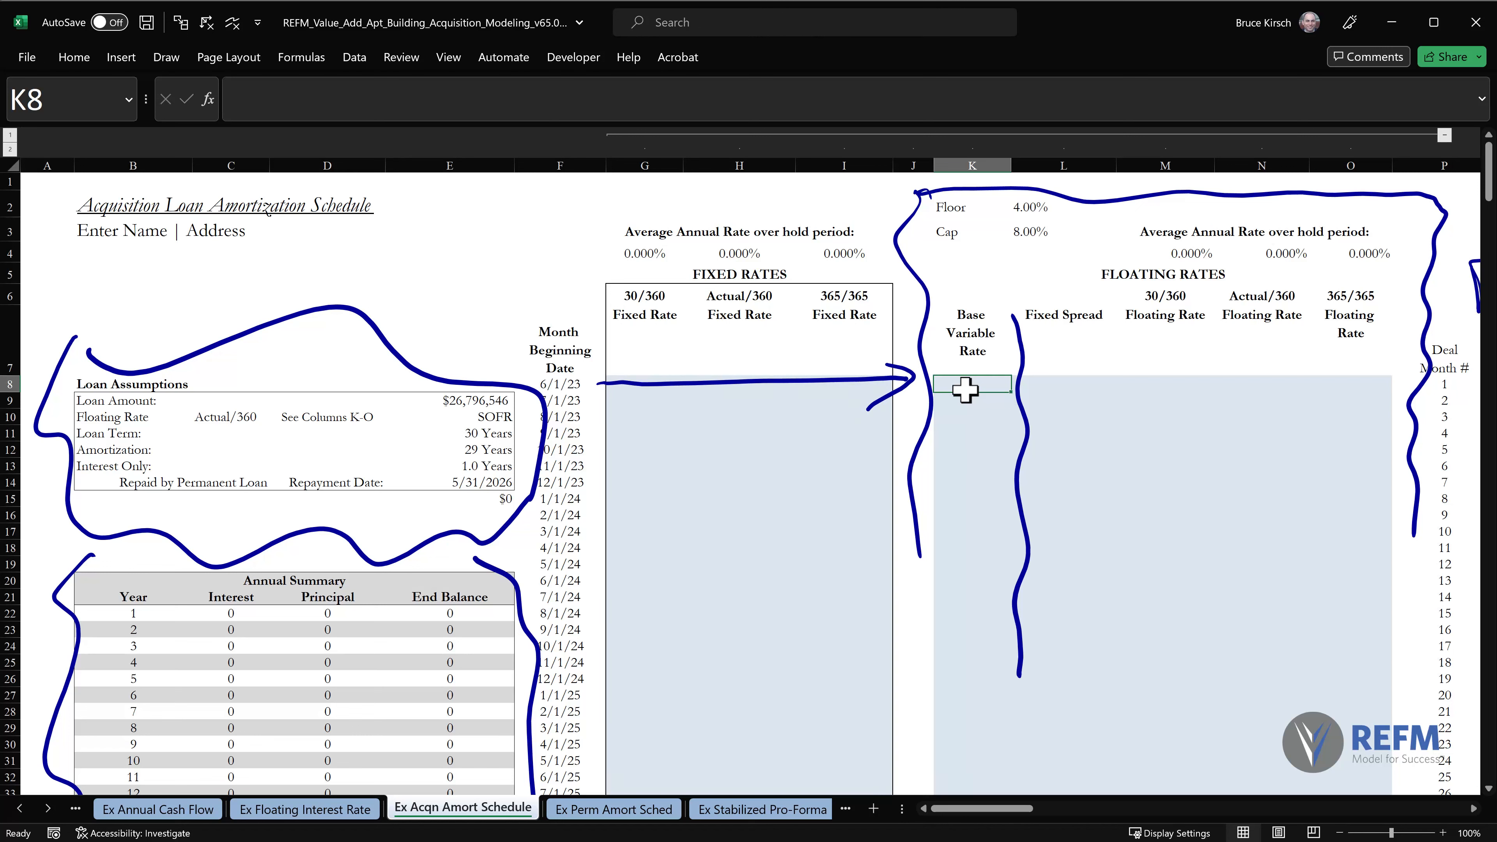
drag(1098, 294, 1173, 284)
Circle SOFR in the loan assumptions with an arrow pointing to it, and draw ink lines across the first Base Variable Rate rows.
mouse_move(499, 404)
mouse_down()
mouse_move(453, 414)
mouse_move(470, 407)
mouse_up()
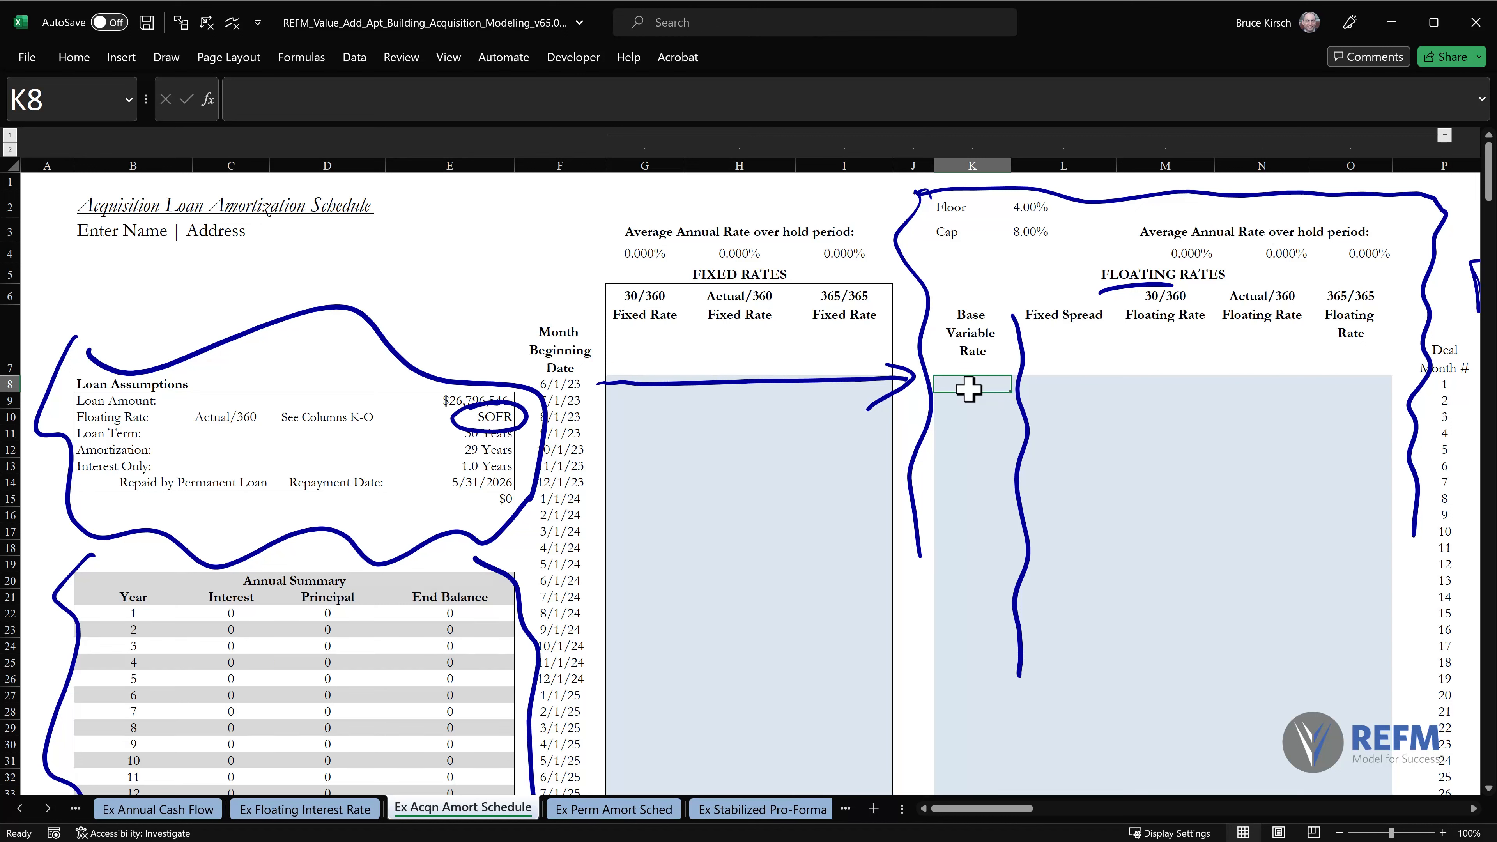
mouse_move(364, 456)
mouse_down()
mouse_move(458, 430)
mouse_move(441, 453)
mouse_up()
mouse_move(940, 392)
mouse_down()
mouse_move(1012, 393)
mouse_move(1002, 413)
mouse_move(1018, 450)
mouse_up()
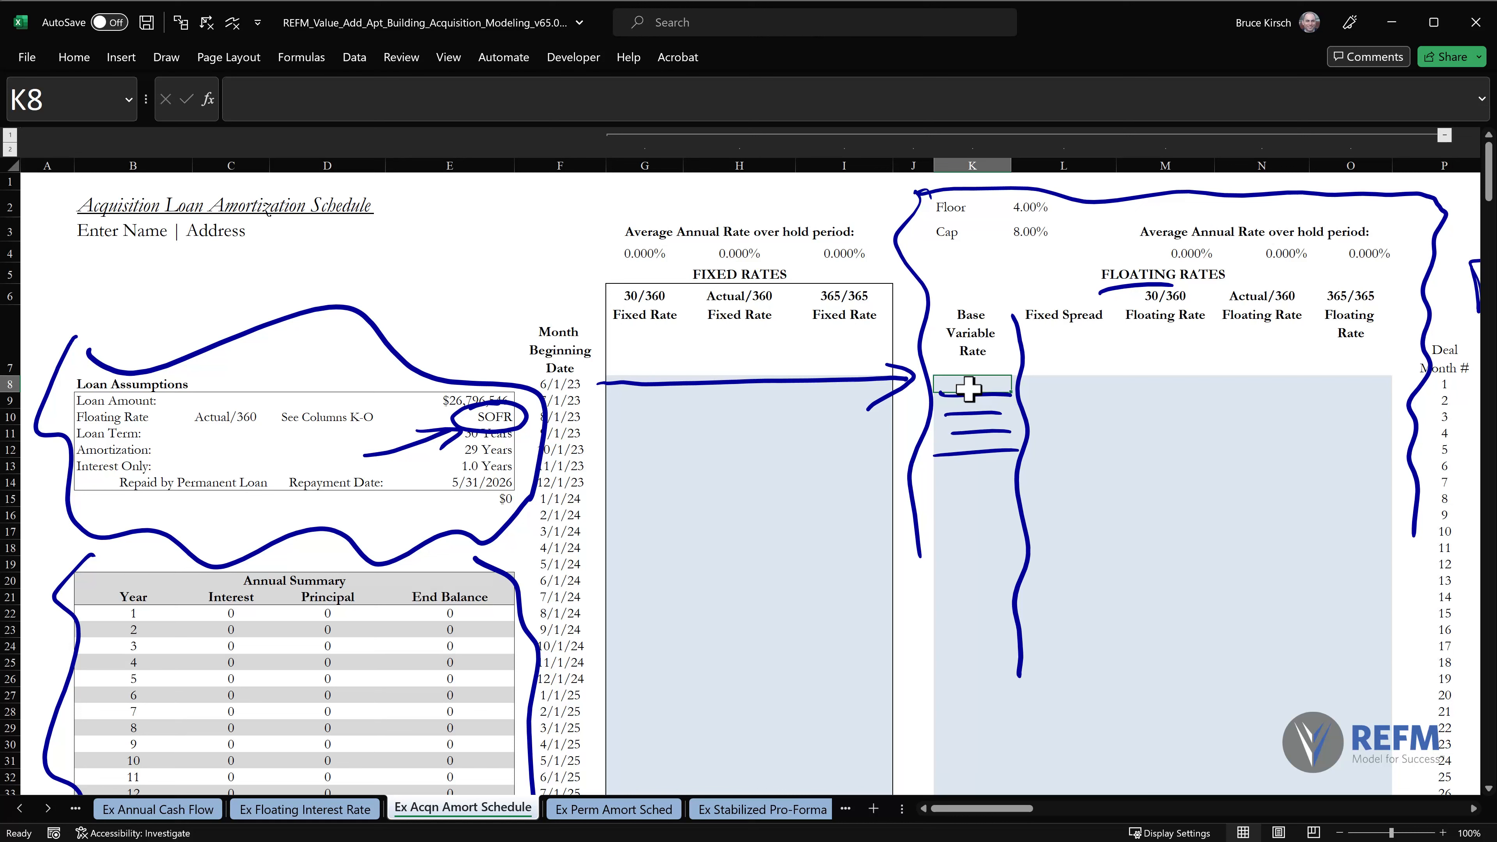
drag(952, 484, 1020, 480)
Outline the Floor and Cap inputs in ink, underline each one and box in their percentages.
mouse_move(902, 239)
mouse_down()
mouse_move(934, 264)
mouse_move(1079, 255)
mouse_move(1087, 200)
mouse_up()
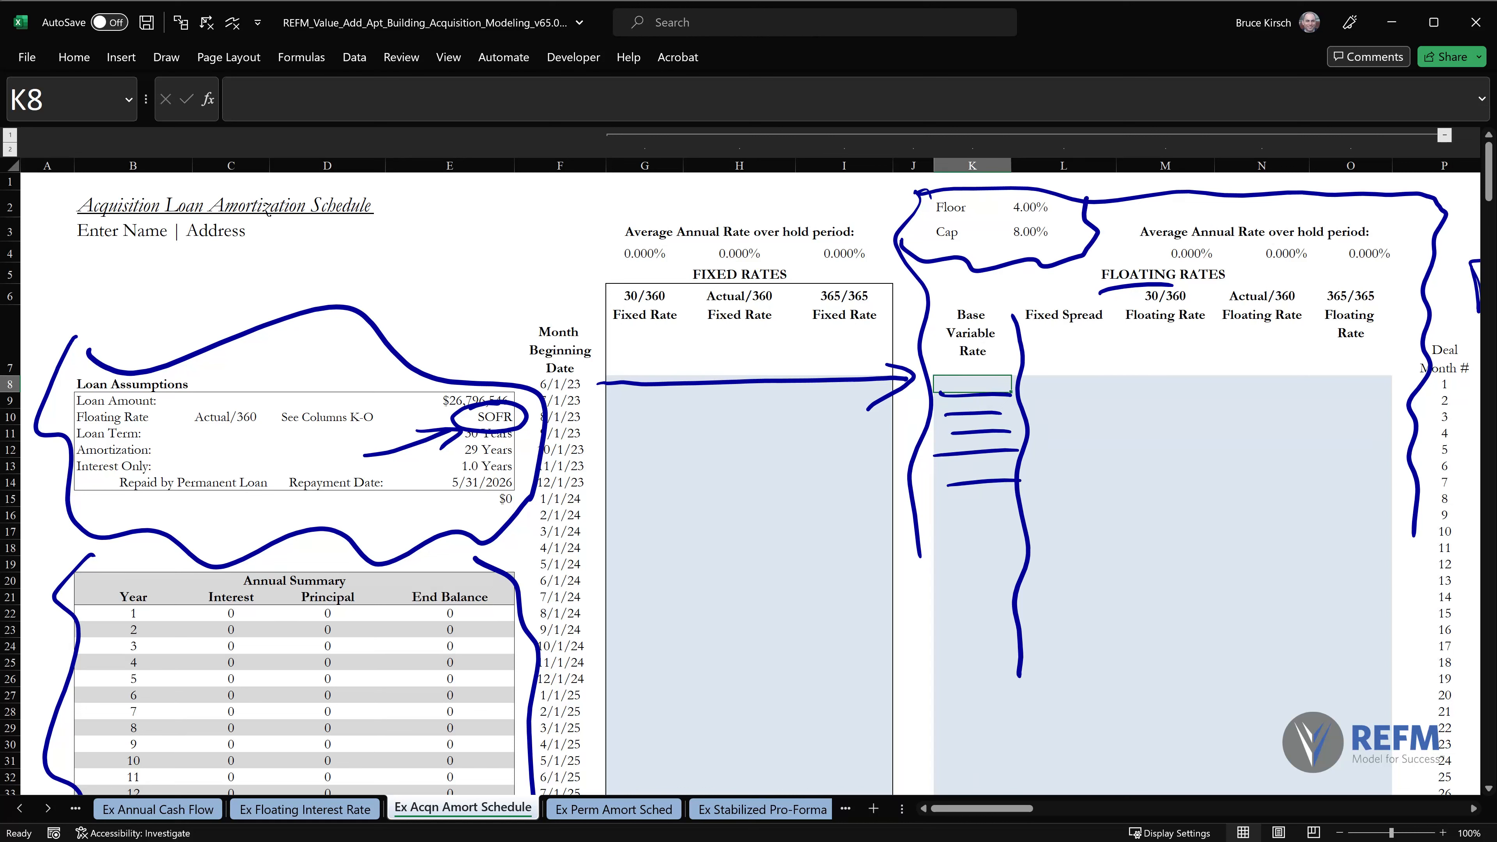
drag(936, 220, 1061, 220)
drag(937, 245, 1072, 247)
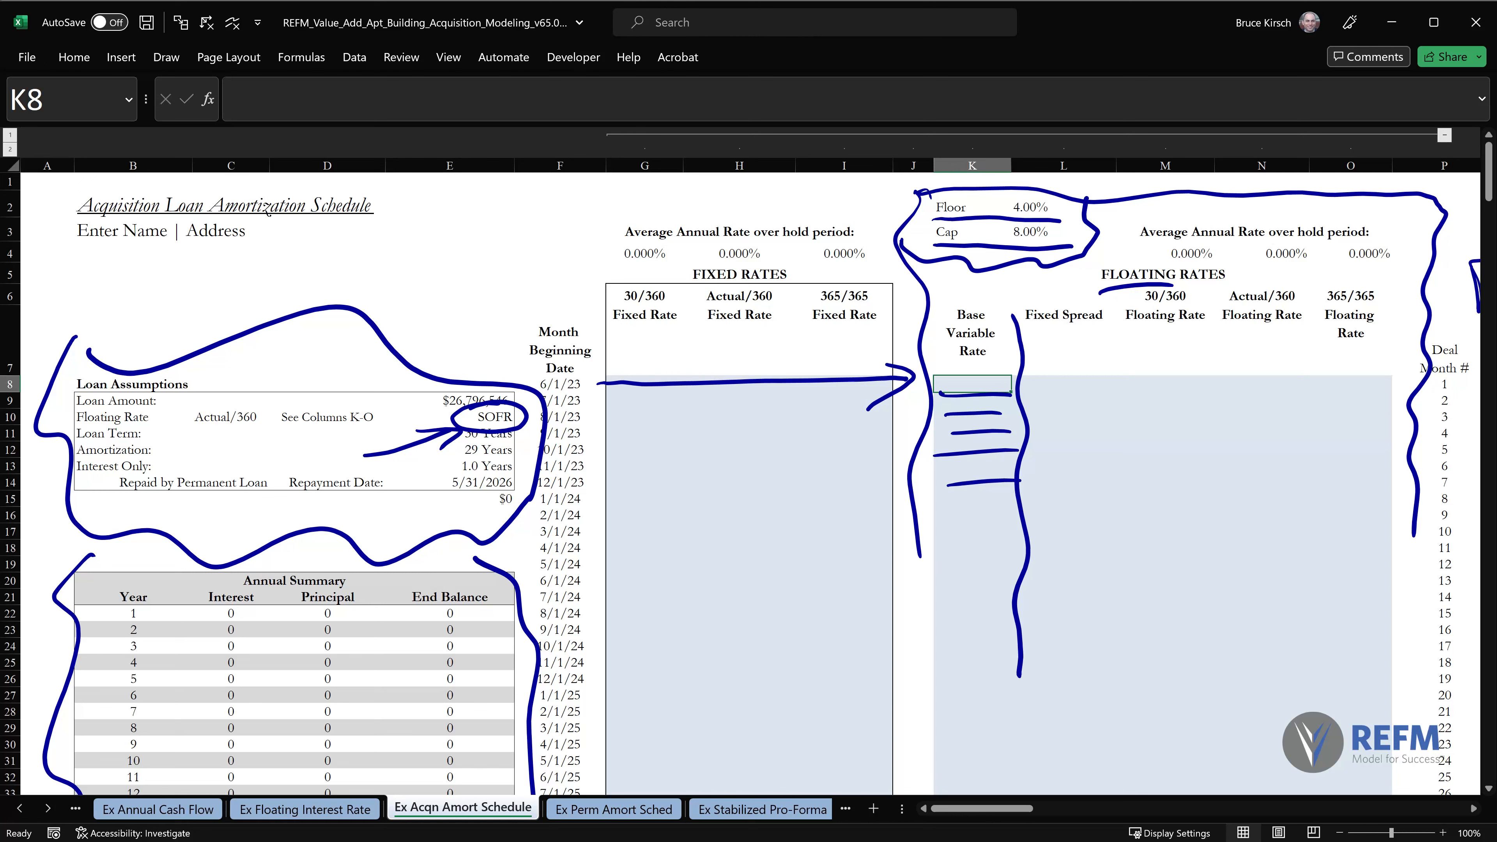
drag(996, 190, 998, 245)
drag(1065, 193, 1060, 246)
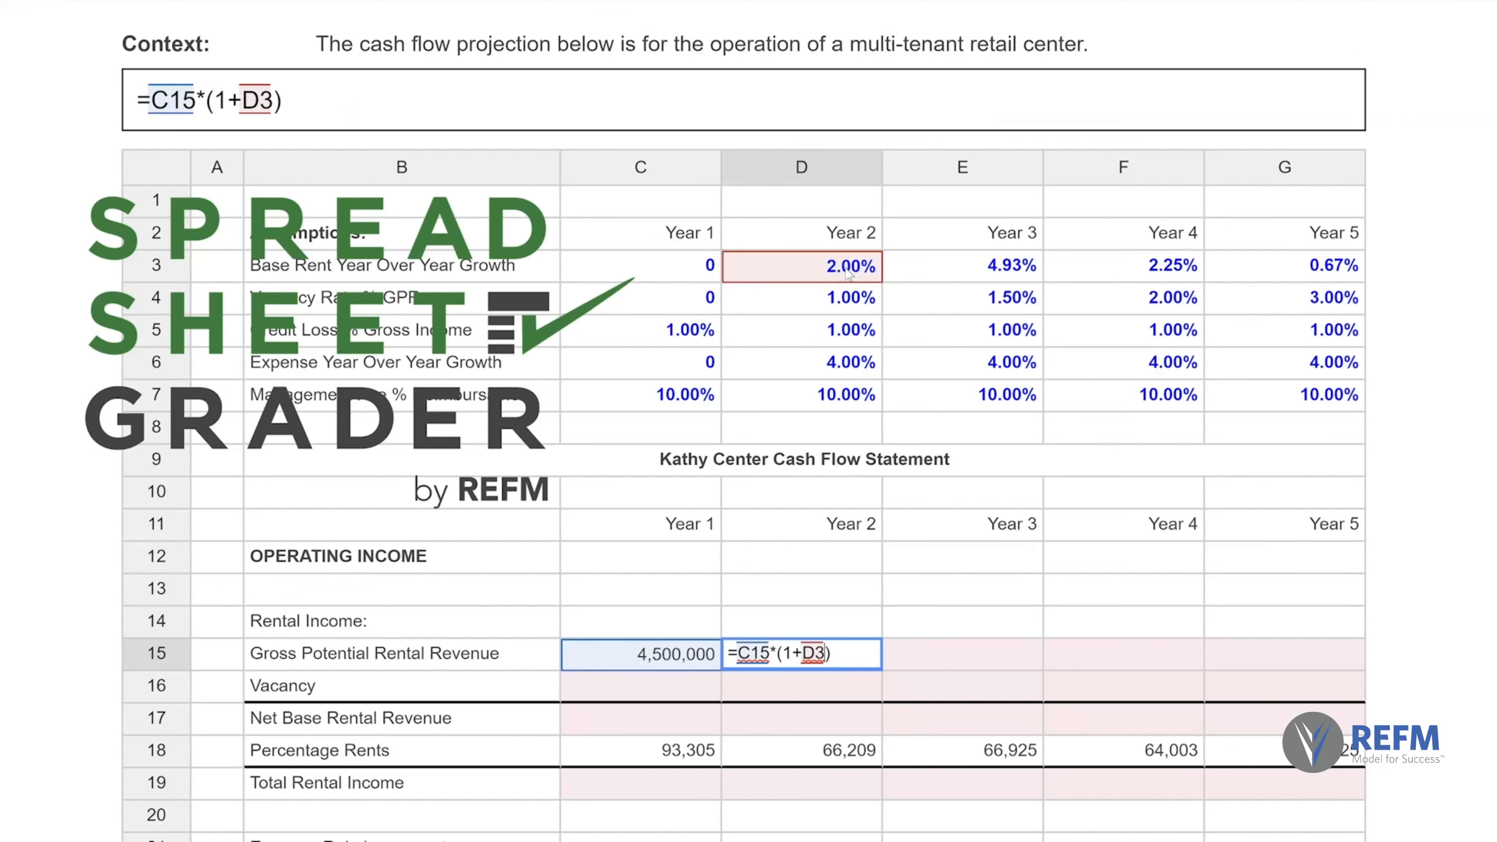
In Spreadsheet Grader, enter =C15*(1+D3) for Year 2 Gross Potential Rental Revenue and fill it across to Year 5.
key(Return)
click(801, 653)
drag(882, 669, 1326, 655)
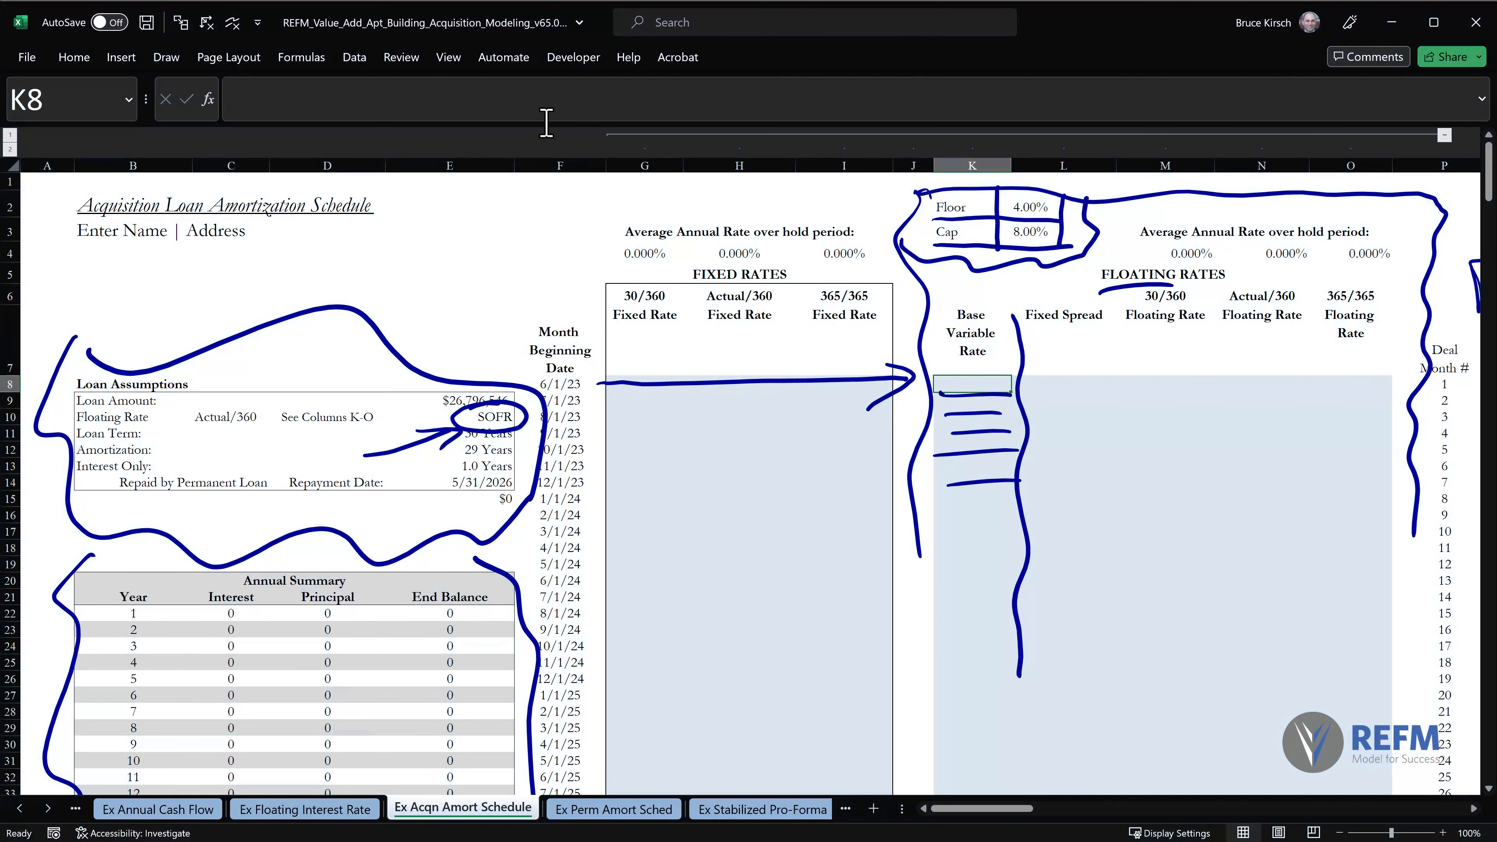
In the Excel workbook, enlarge the formula editing area and start K8's formula with =min($L$3, using the cap as an absolute reference.
drag(539, 122, 579, 378)
click(391, 99)
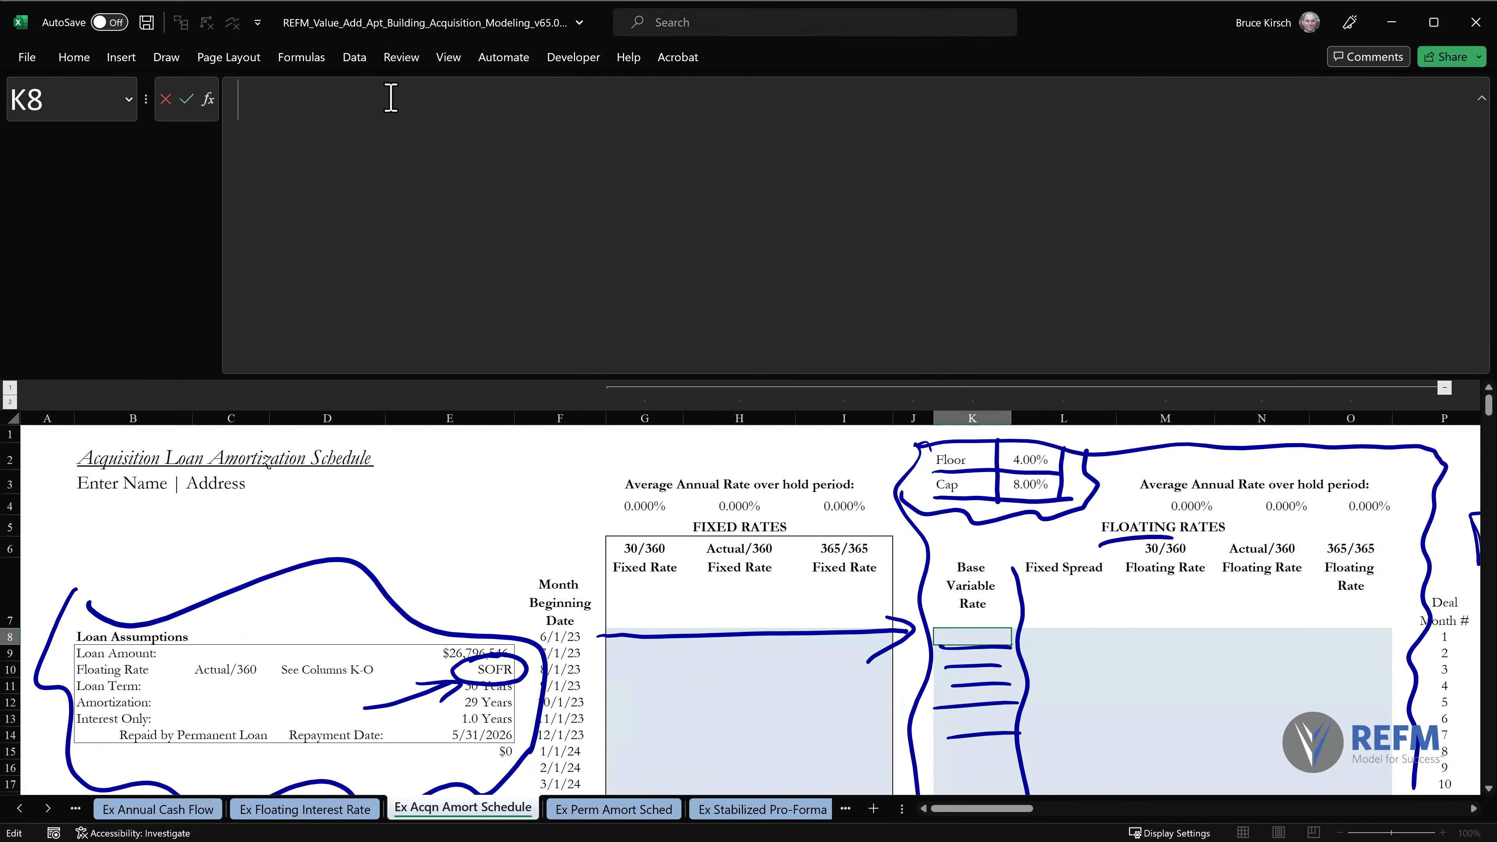
text(=min()
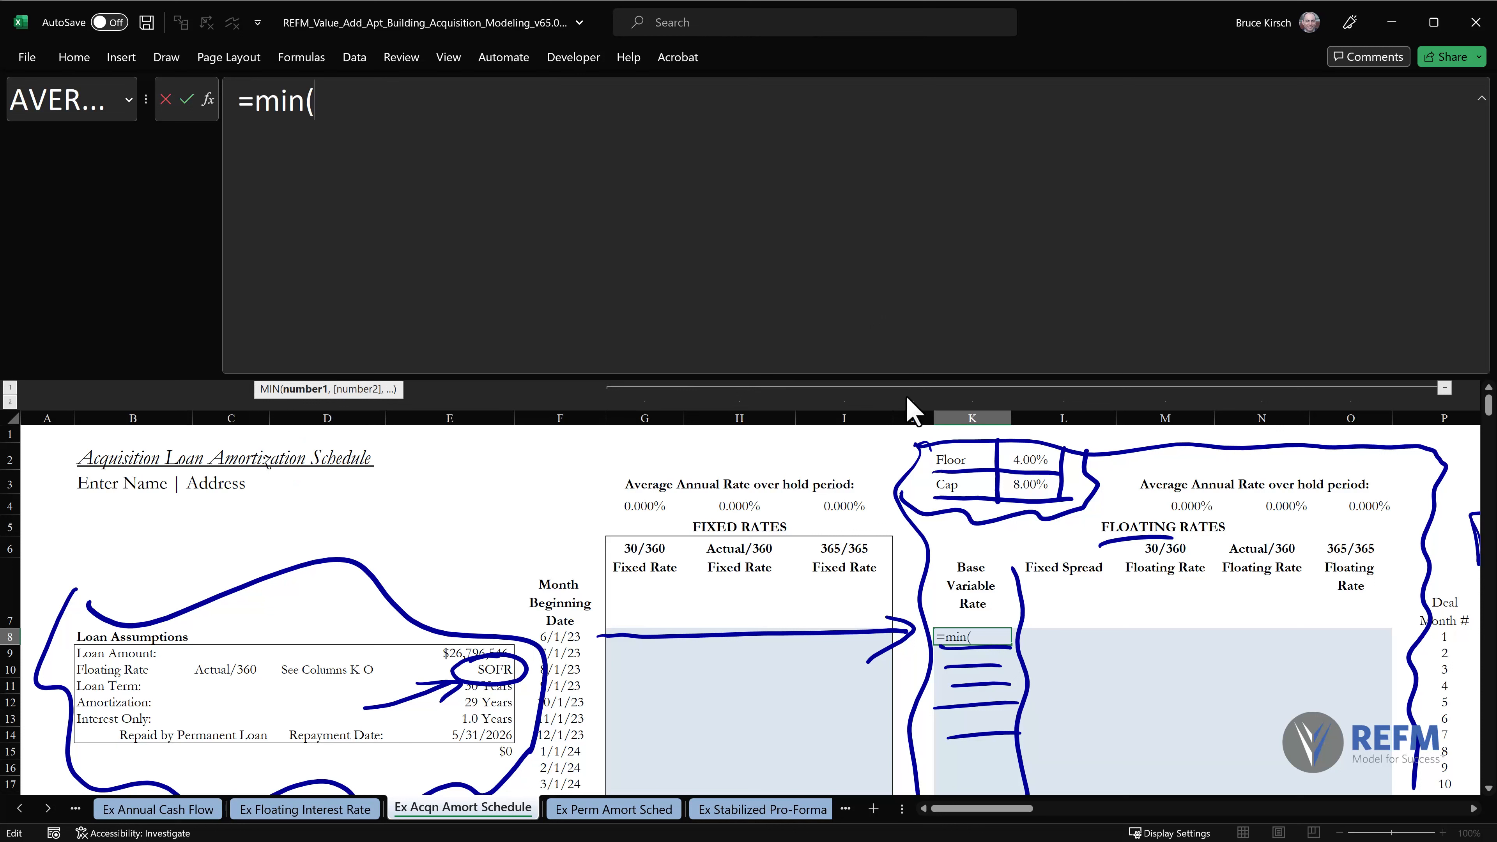
click(1027, 487)
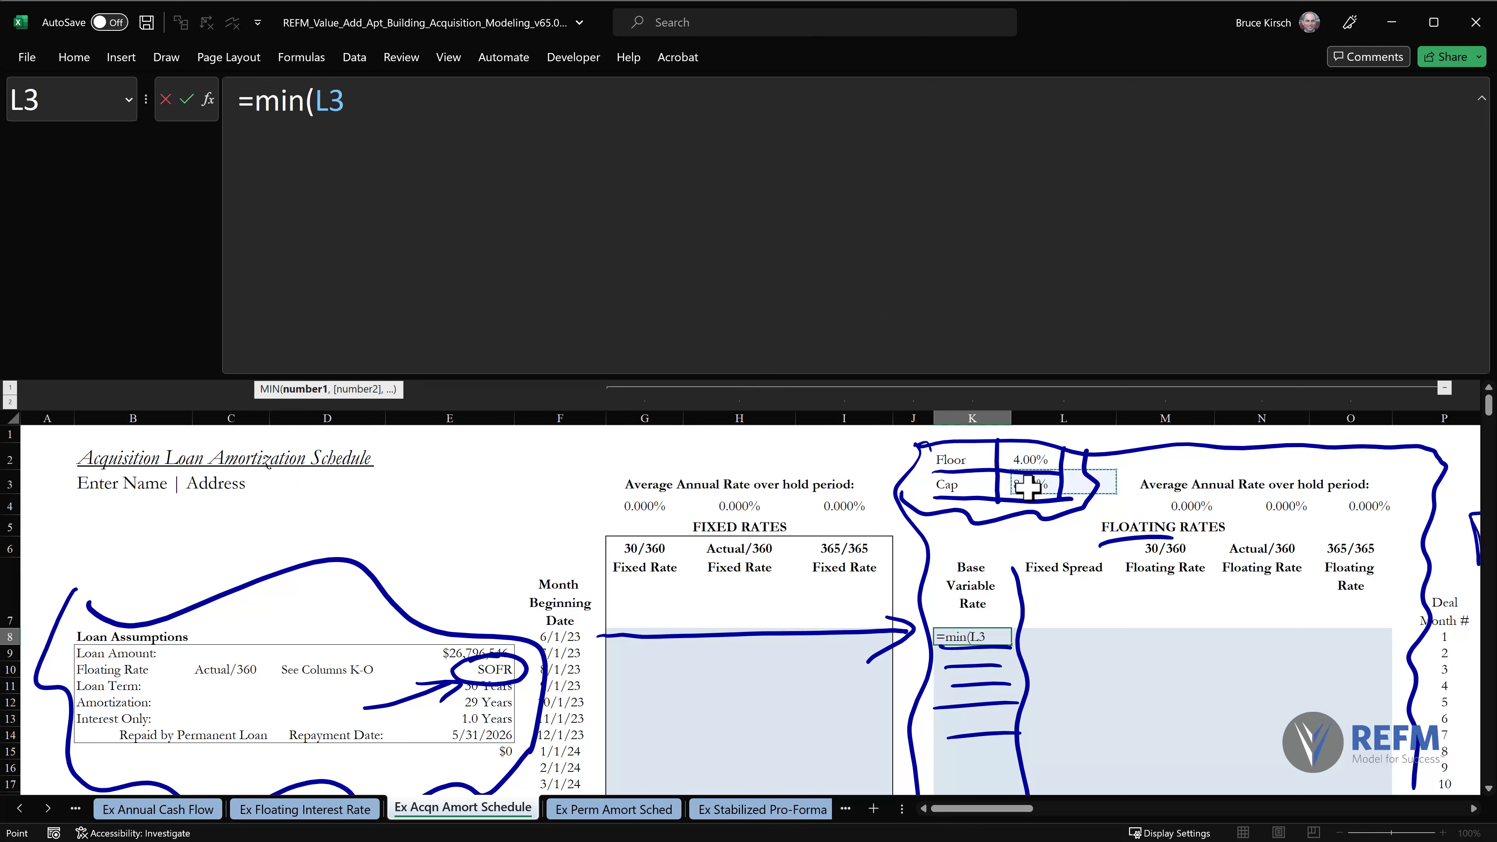
key(F4)
text(, )
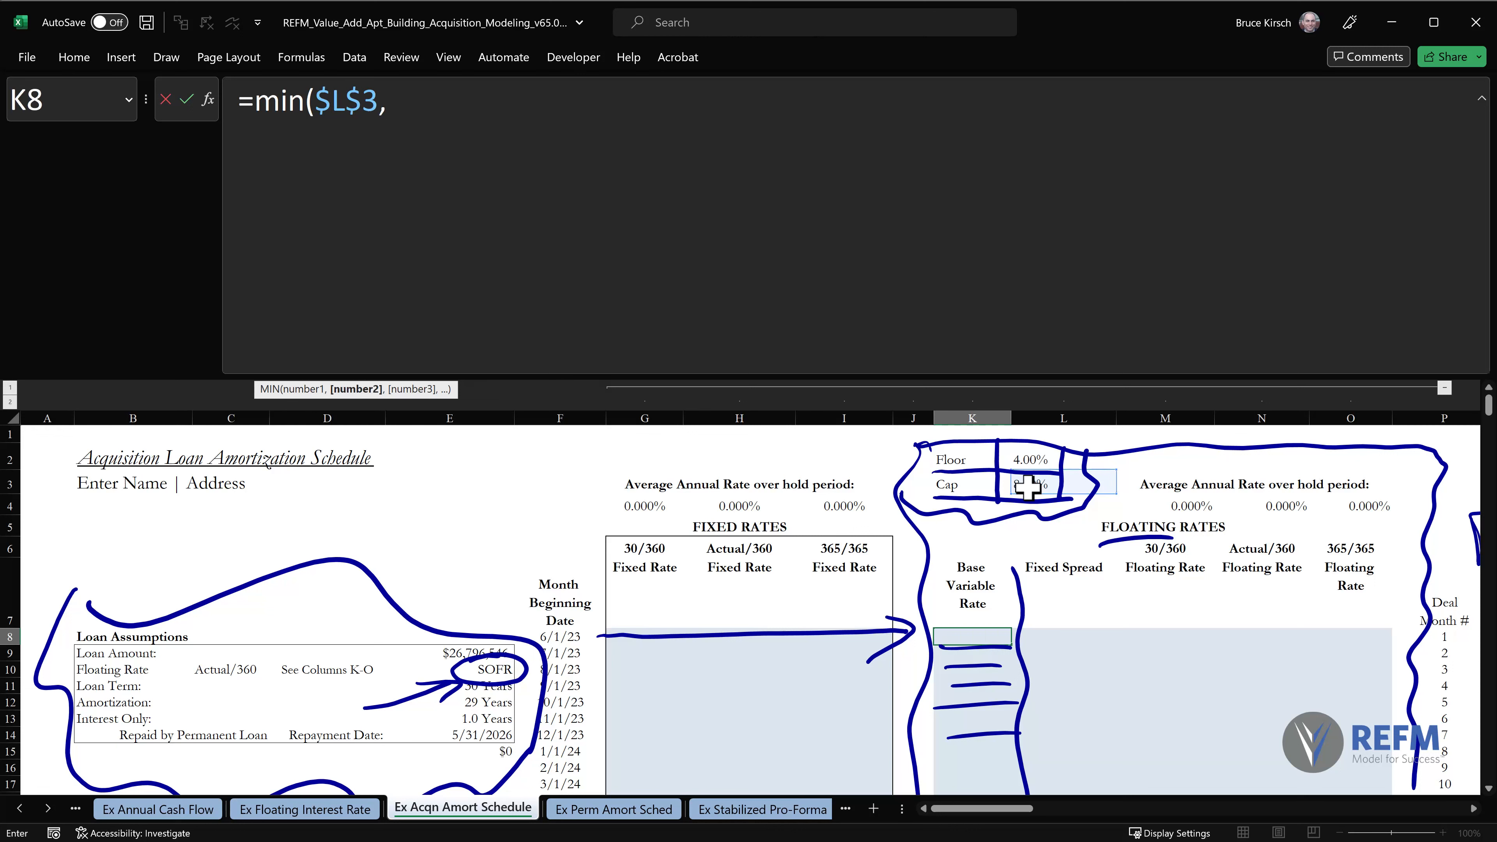
text(max)
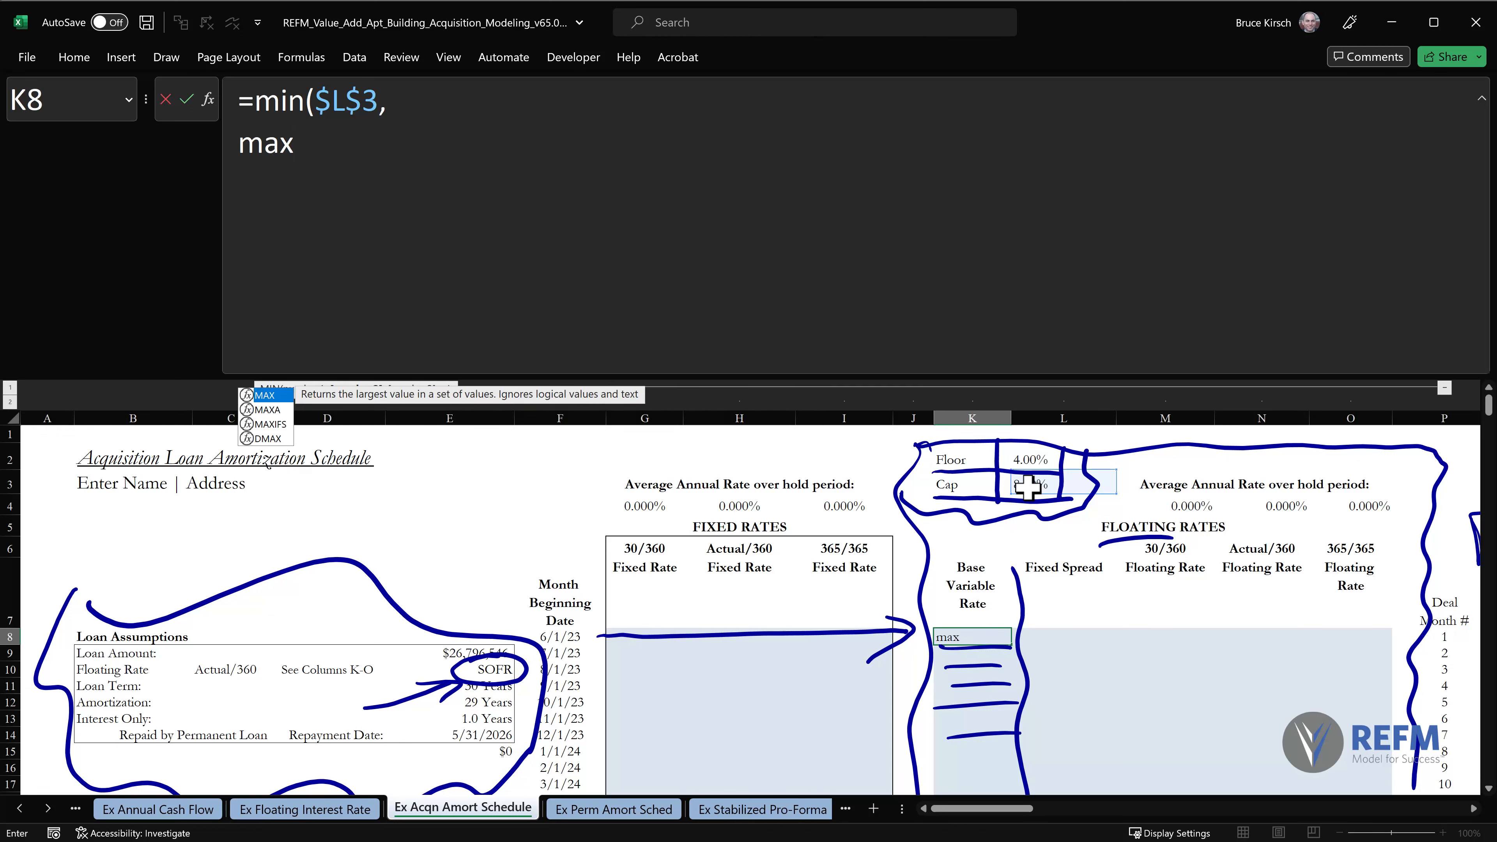
text(()
Nest max($L$2, on a new line of the K8 formula, using the floor as an absolute reference.
click(1040, 460)
key(F4)
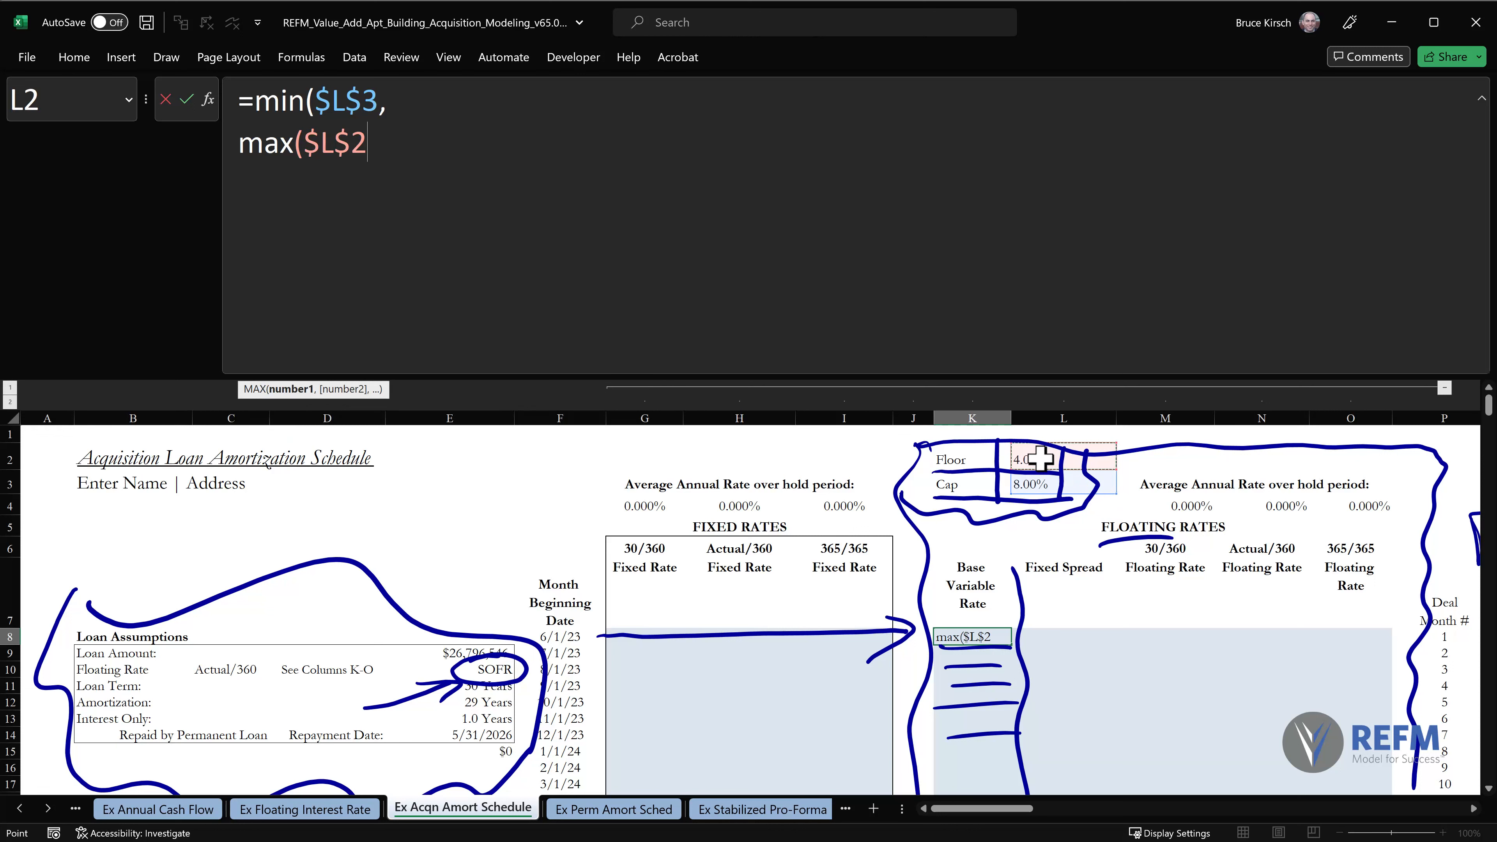
text(,)
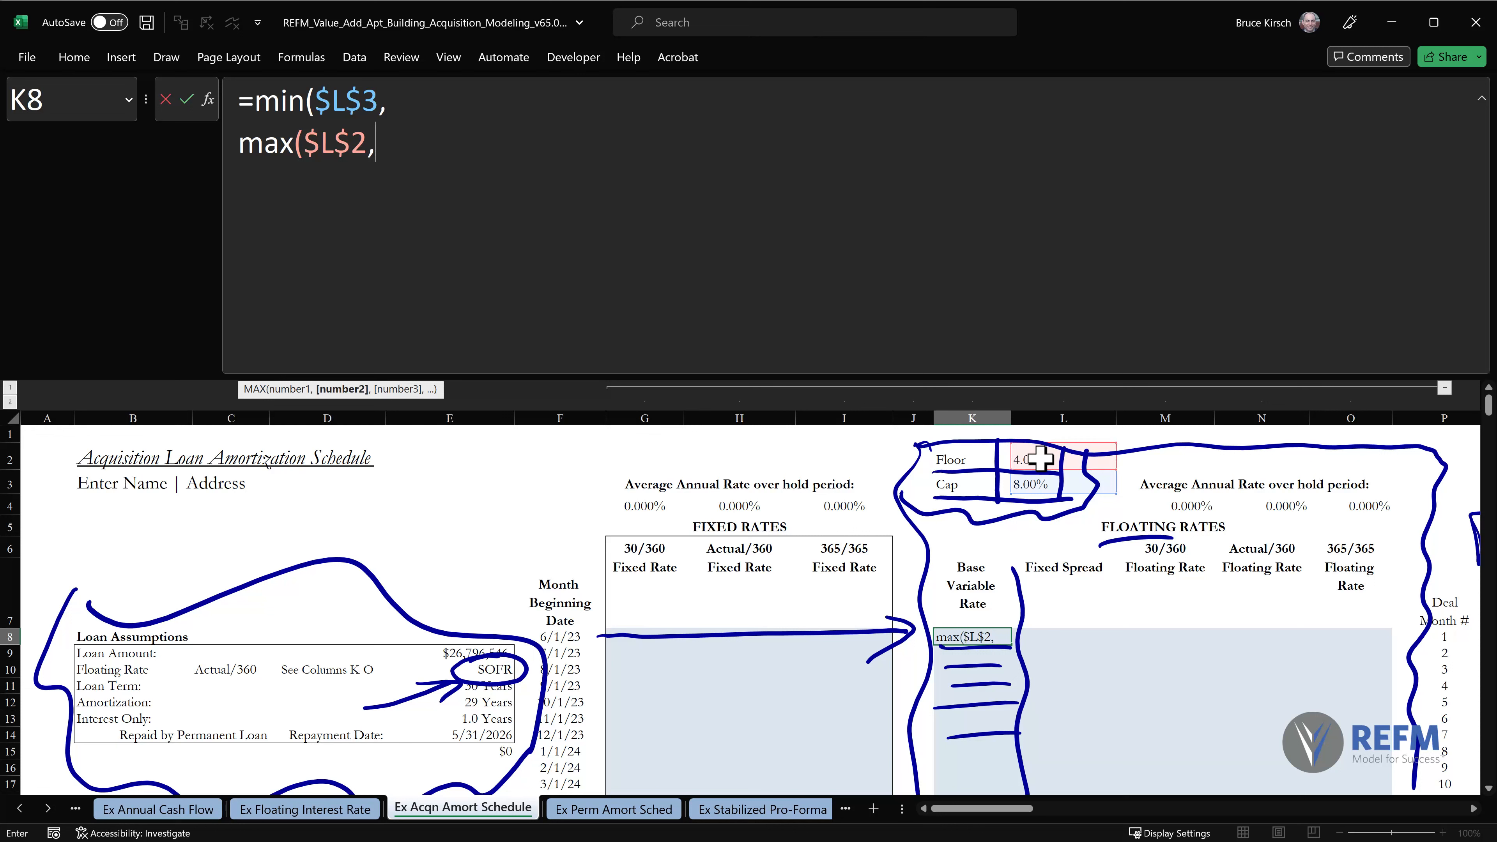
Add an IF test on a new formula line that checks whether the rate index is LIBOR: if($E$10="LIBOR",.
key(alt+Return)
text(if()
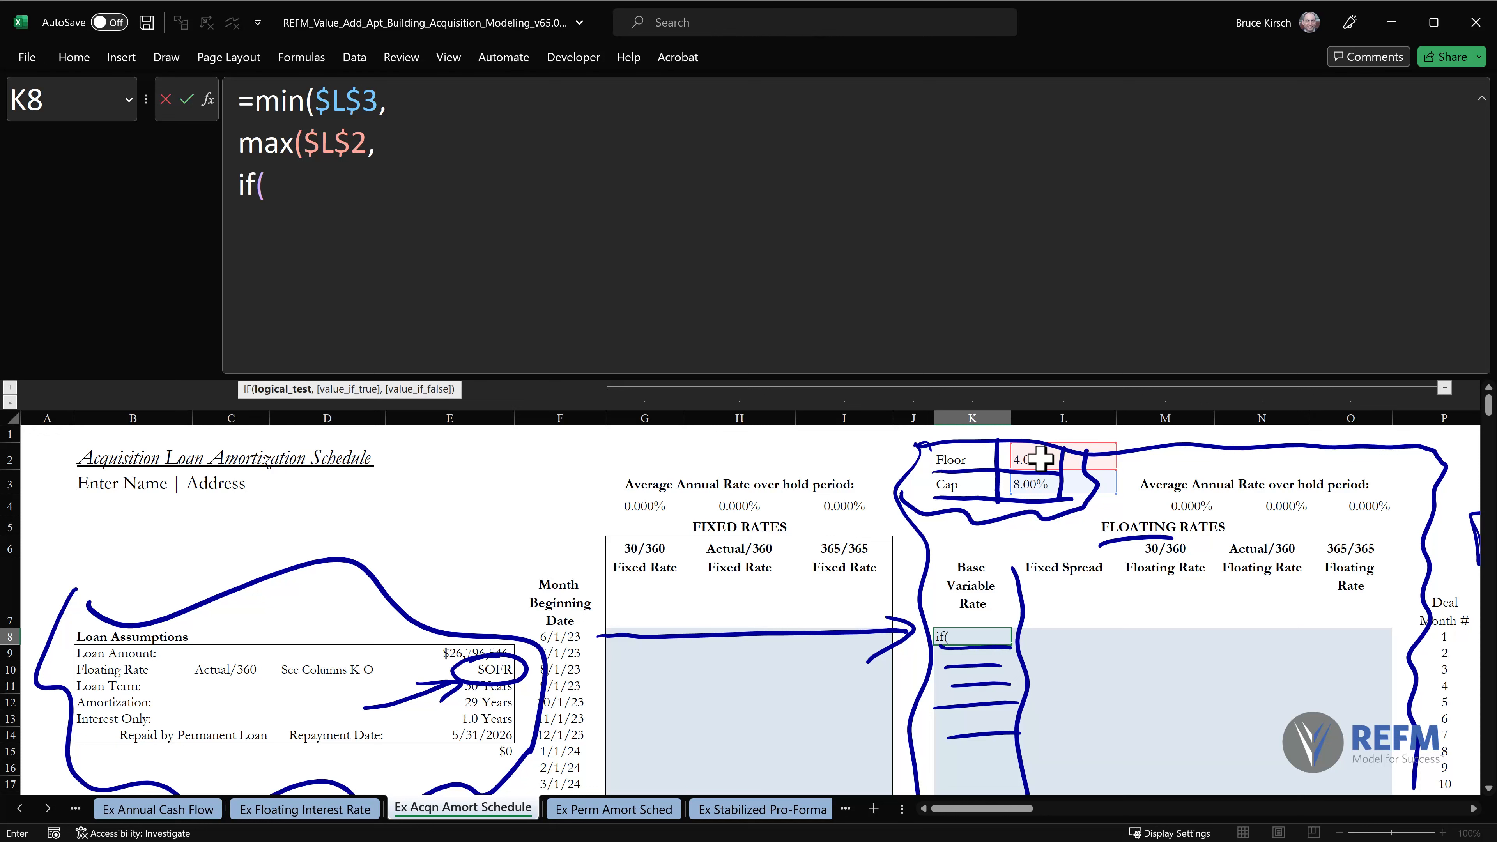
click(485, 673)
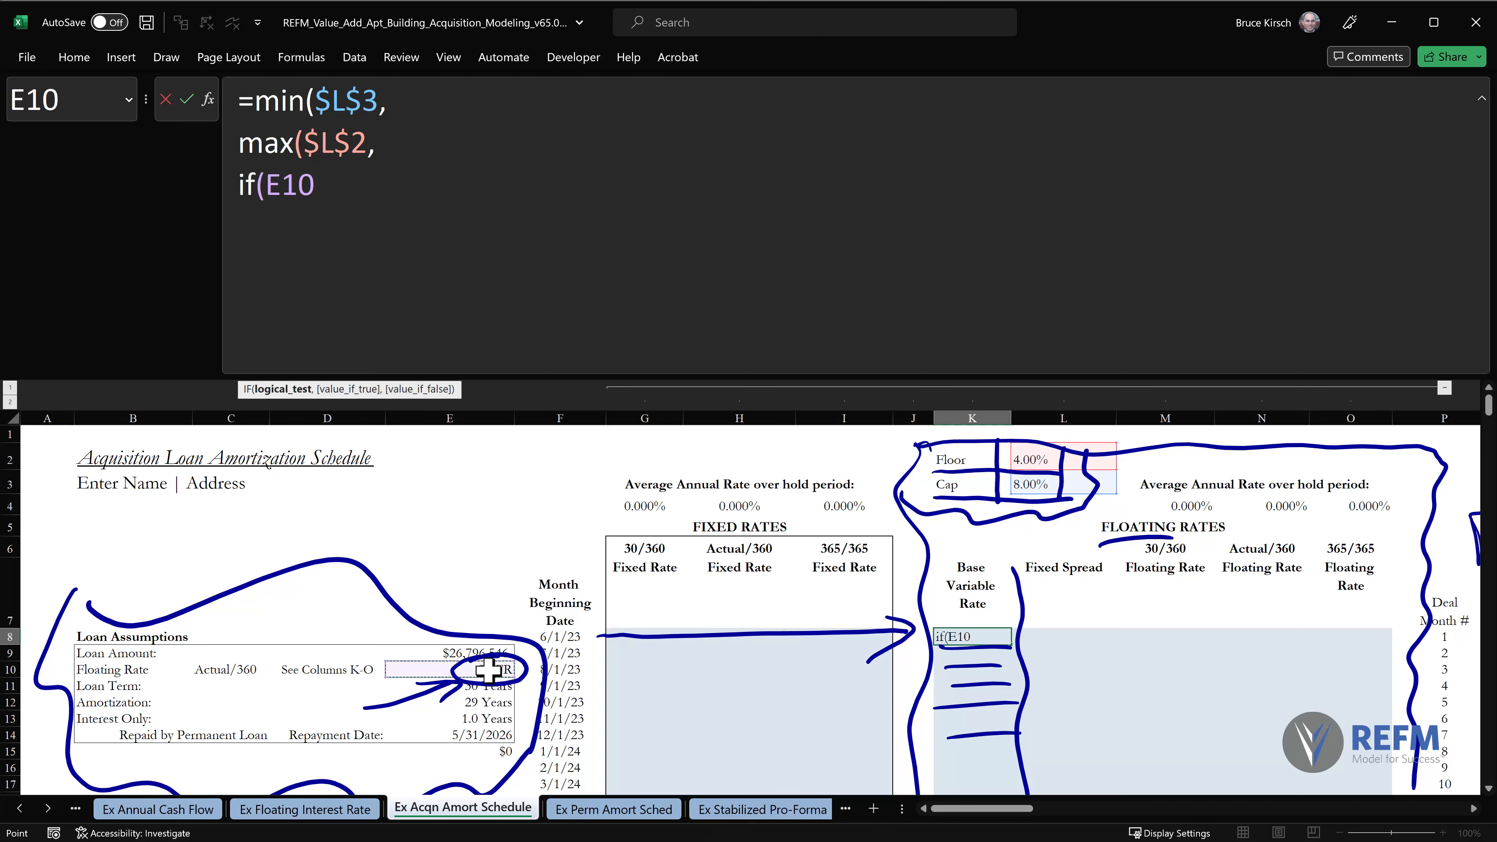
key(F4)
text(=)
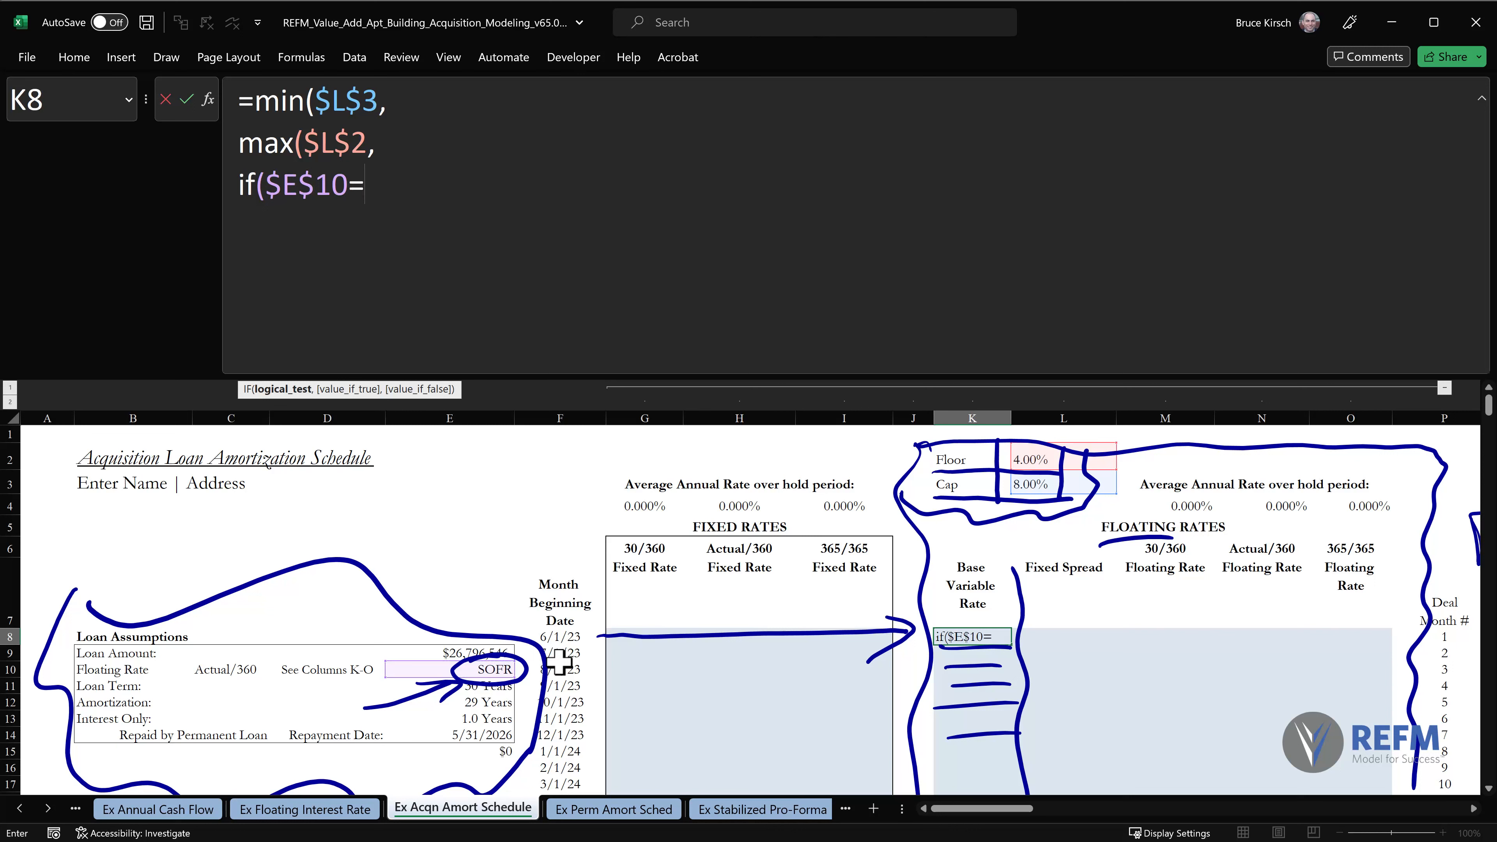
text(")
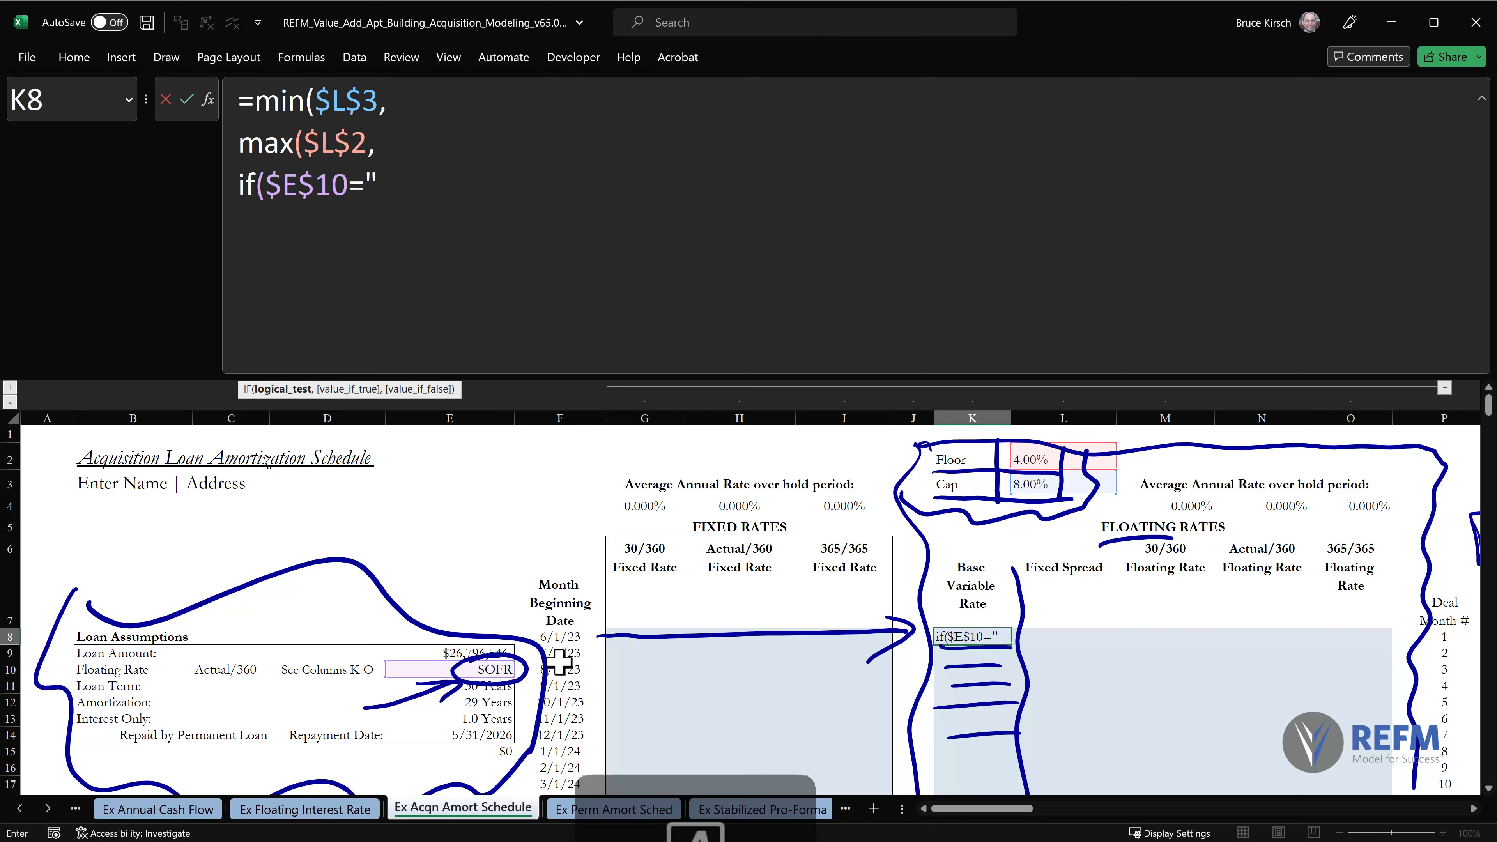
text(LIBOR",)
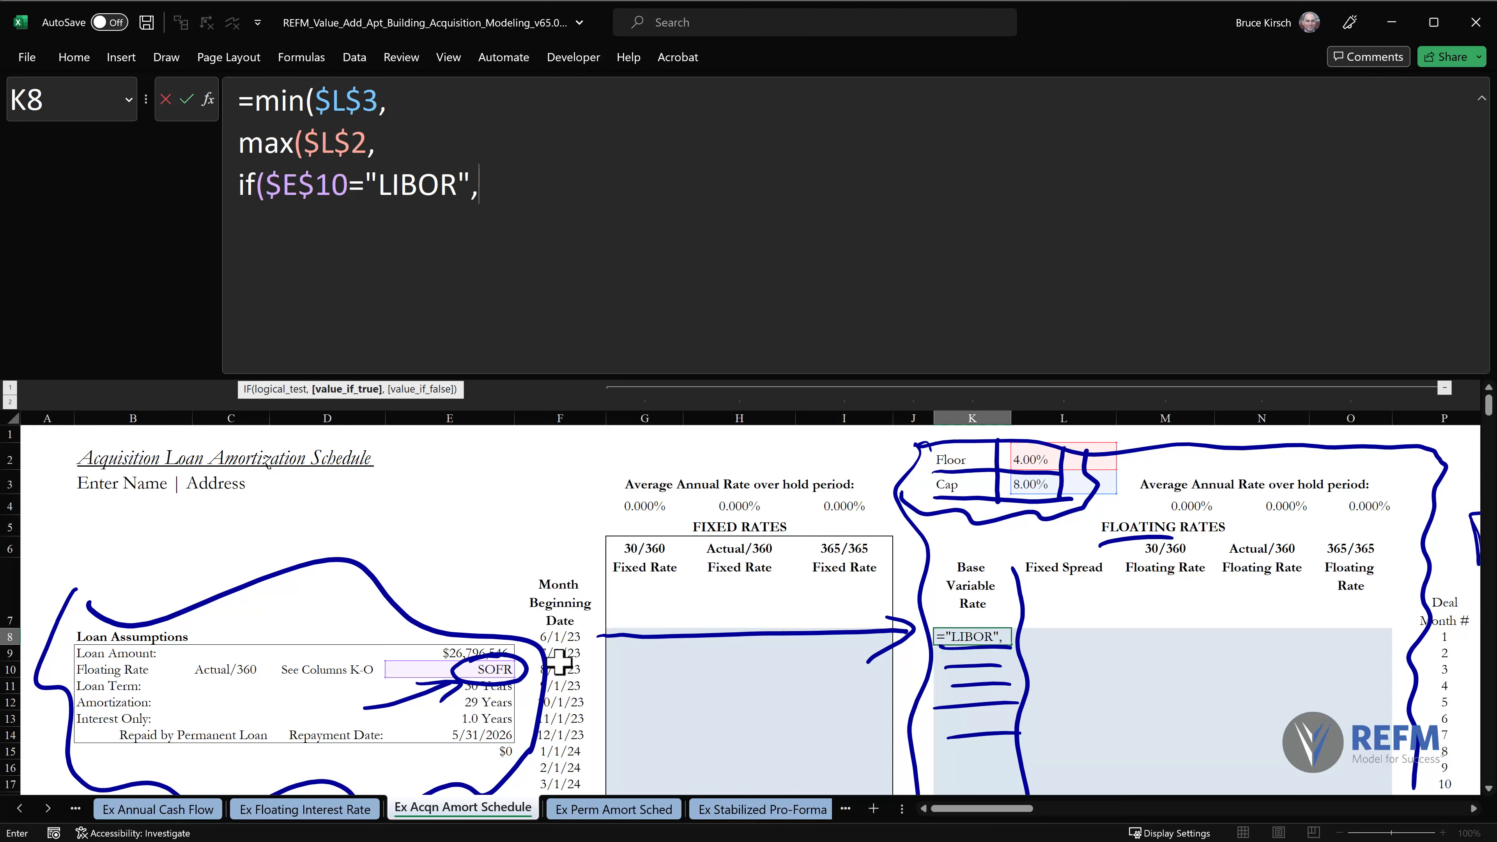
Start an INDEX function on a new line of the K8 formula, using the LIBOR curve P3:P123 on Ex Floating Interest Rate as its array.
key(alt+Return)
text(INDEX()
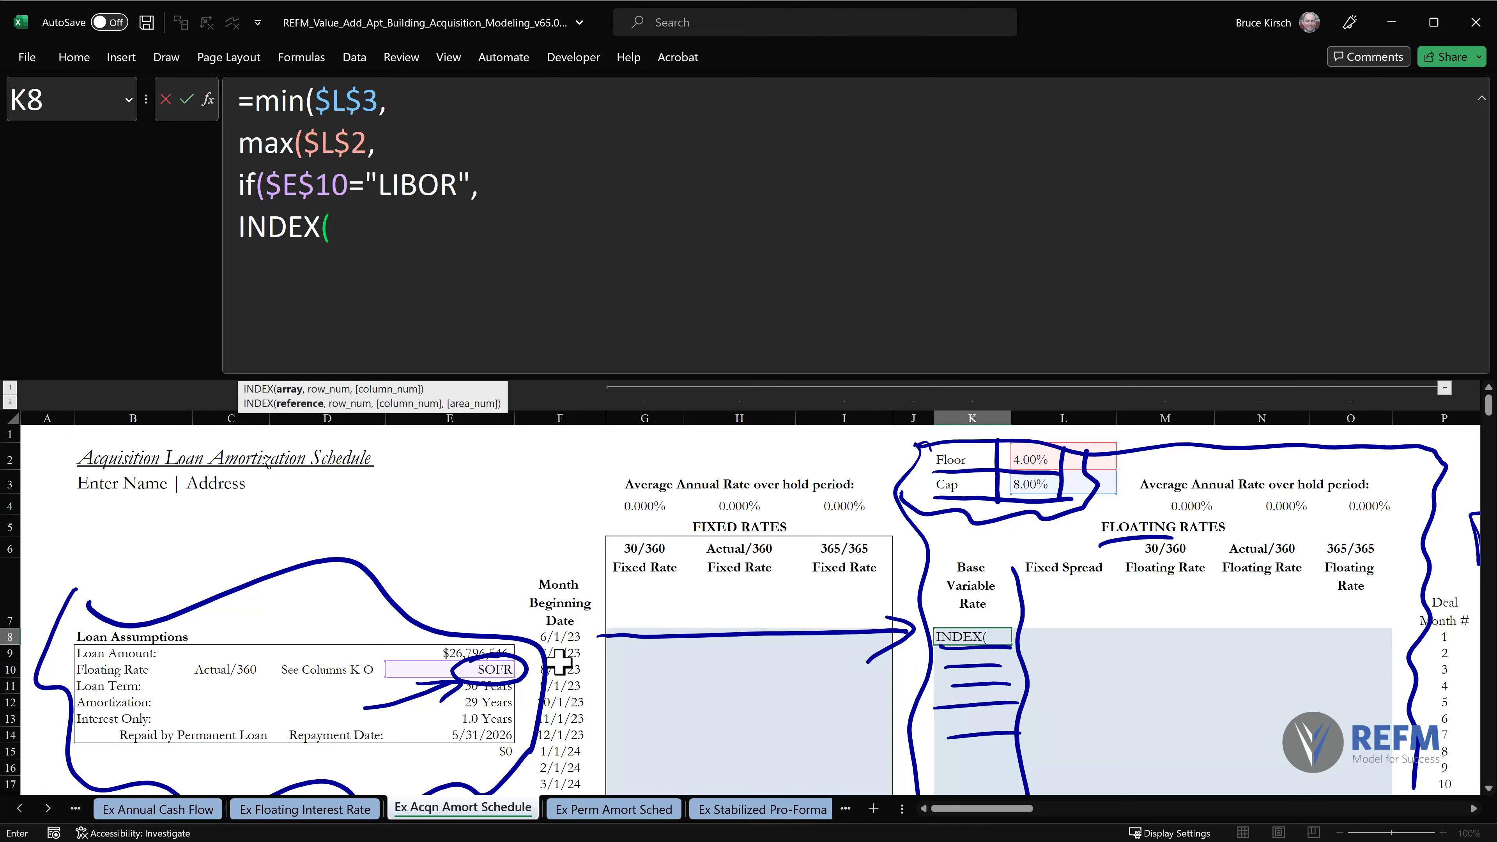
click(318, 809)
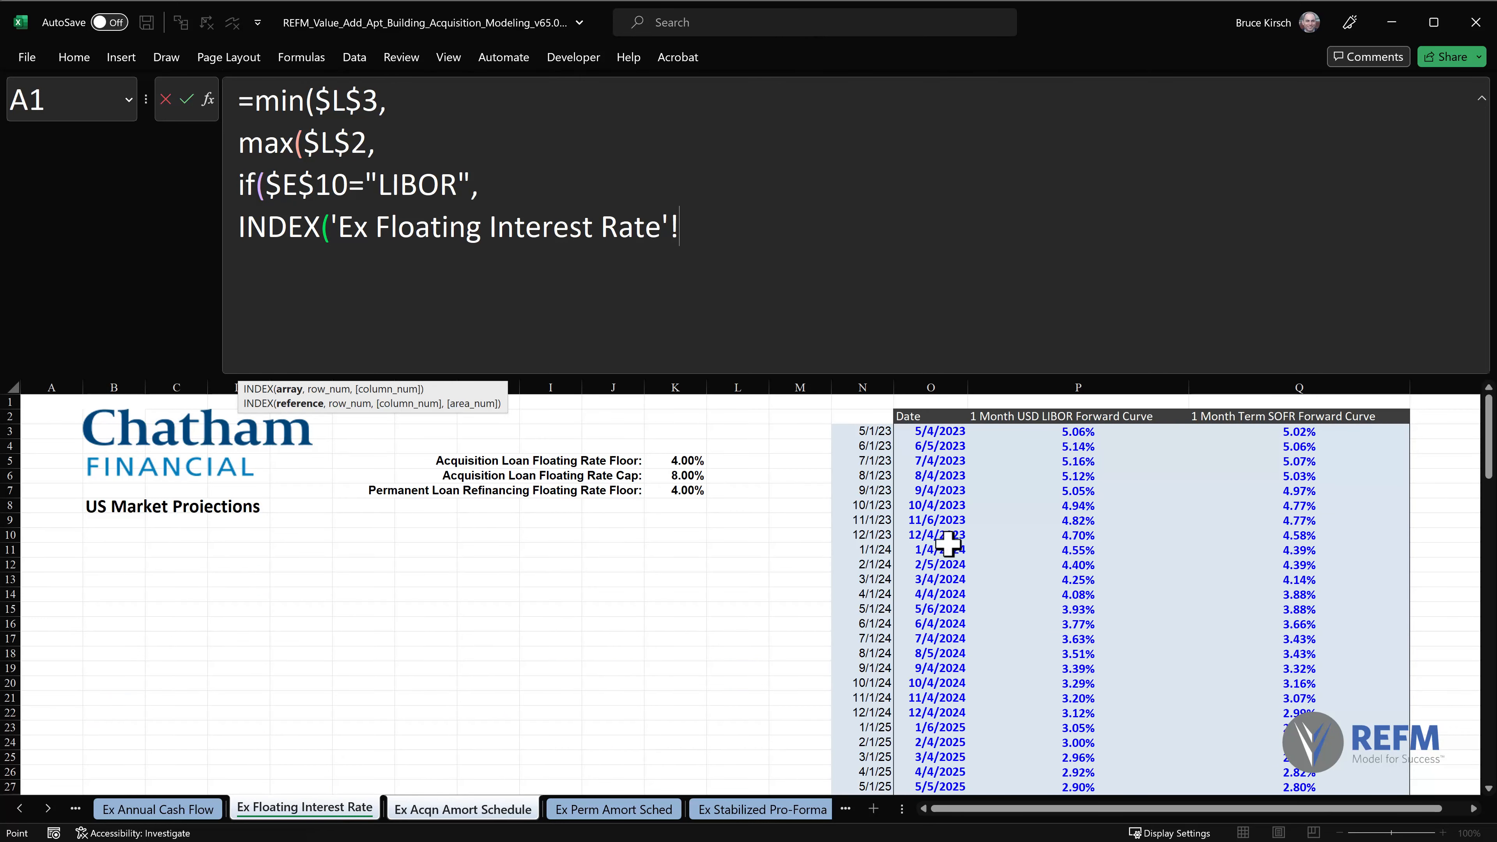
click(1064, 429)
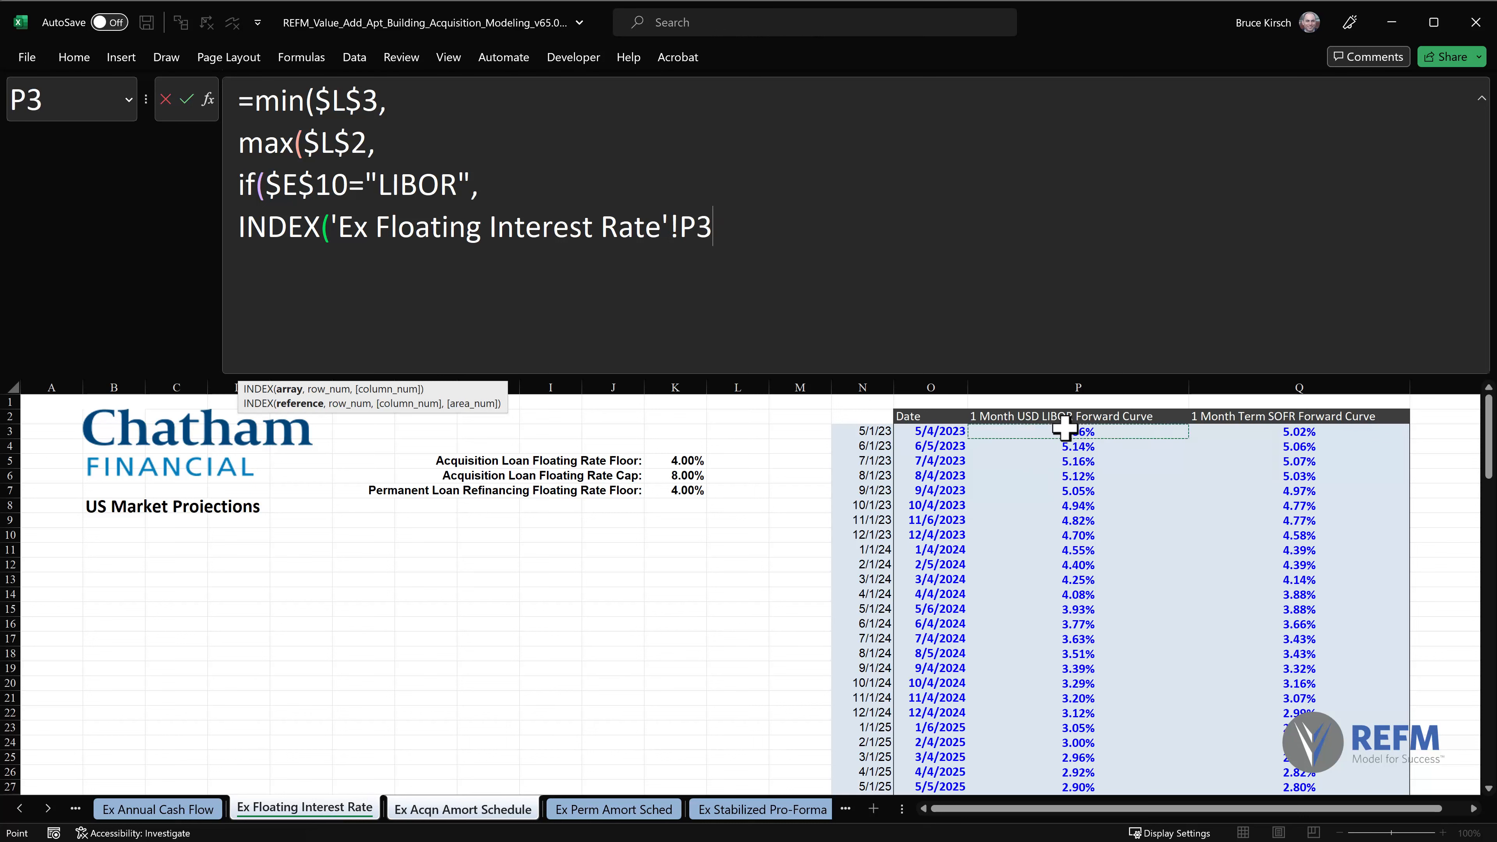
key(ctrl+shift+Down)
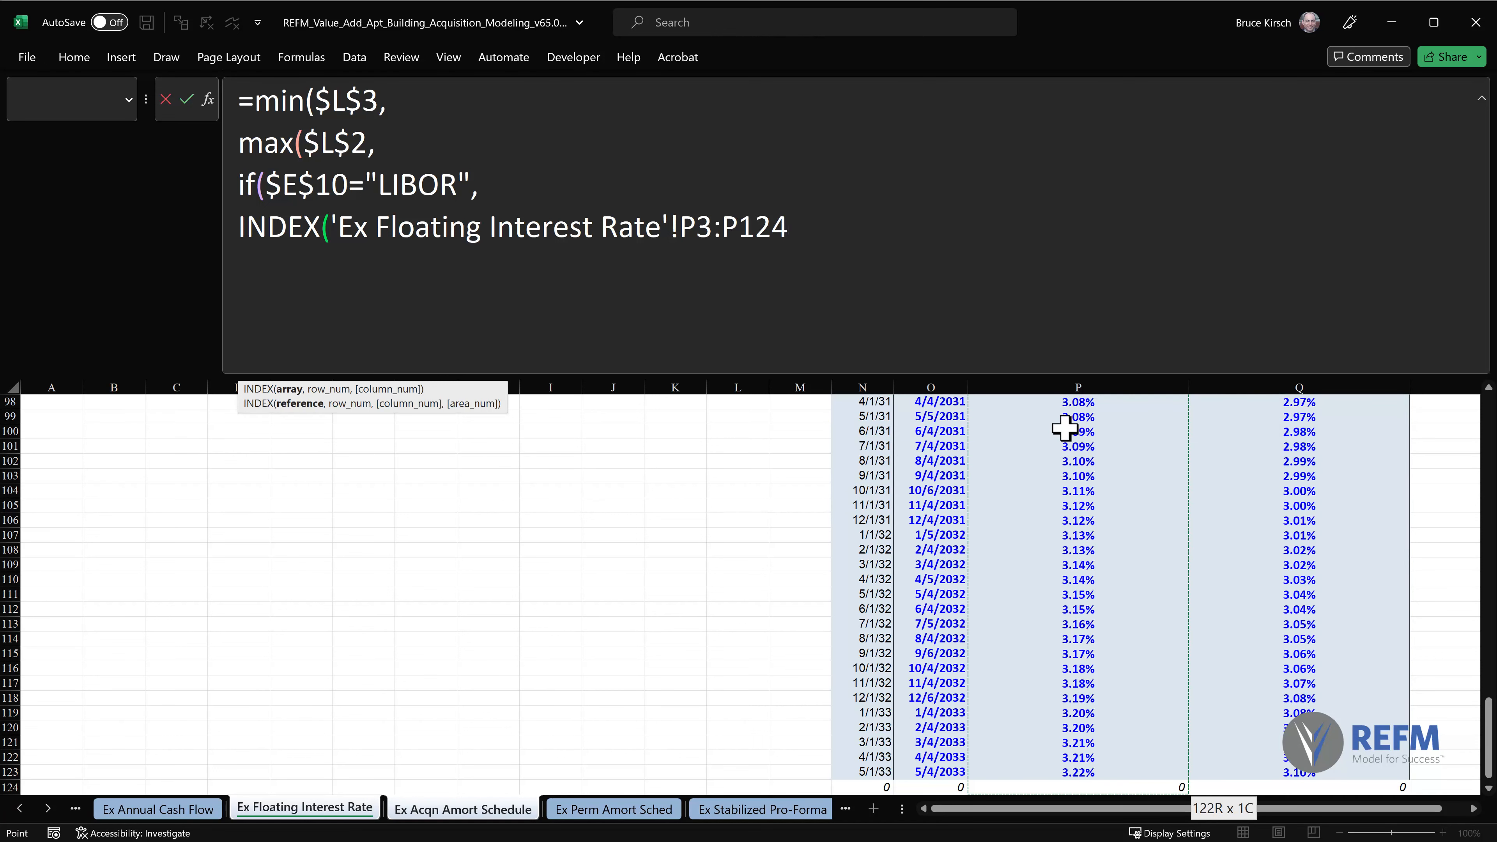
key(shift+Up)
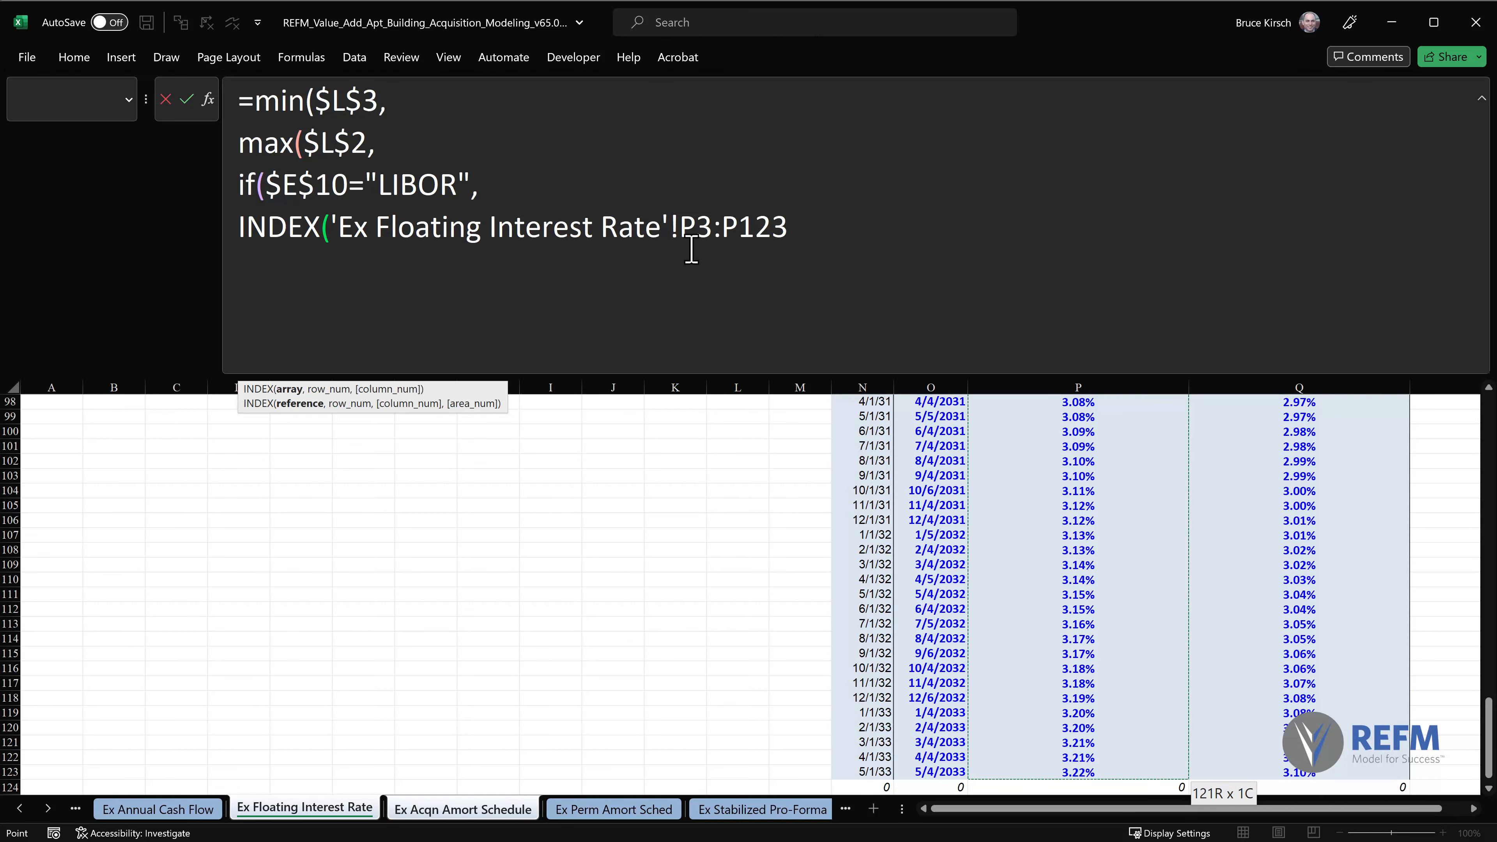
Make the INDEX array reference absolute as $P$3:$P$123.
click(697, 229)
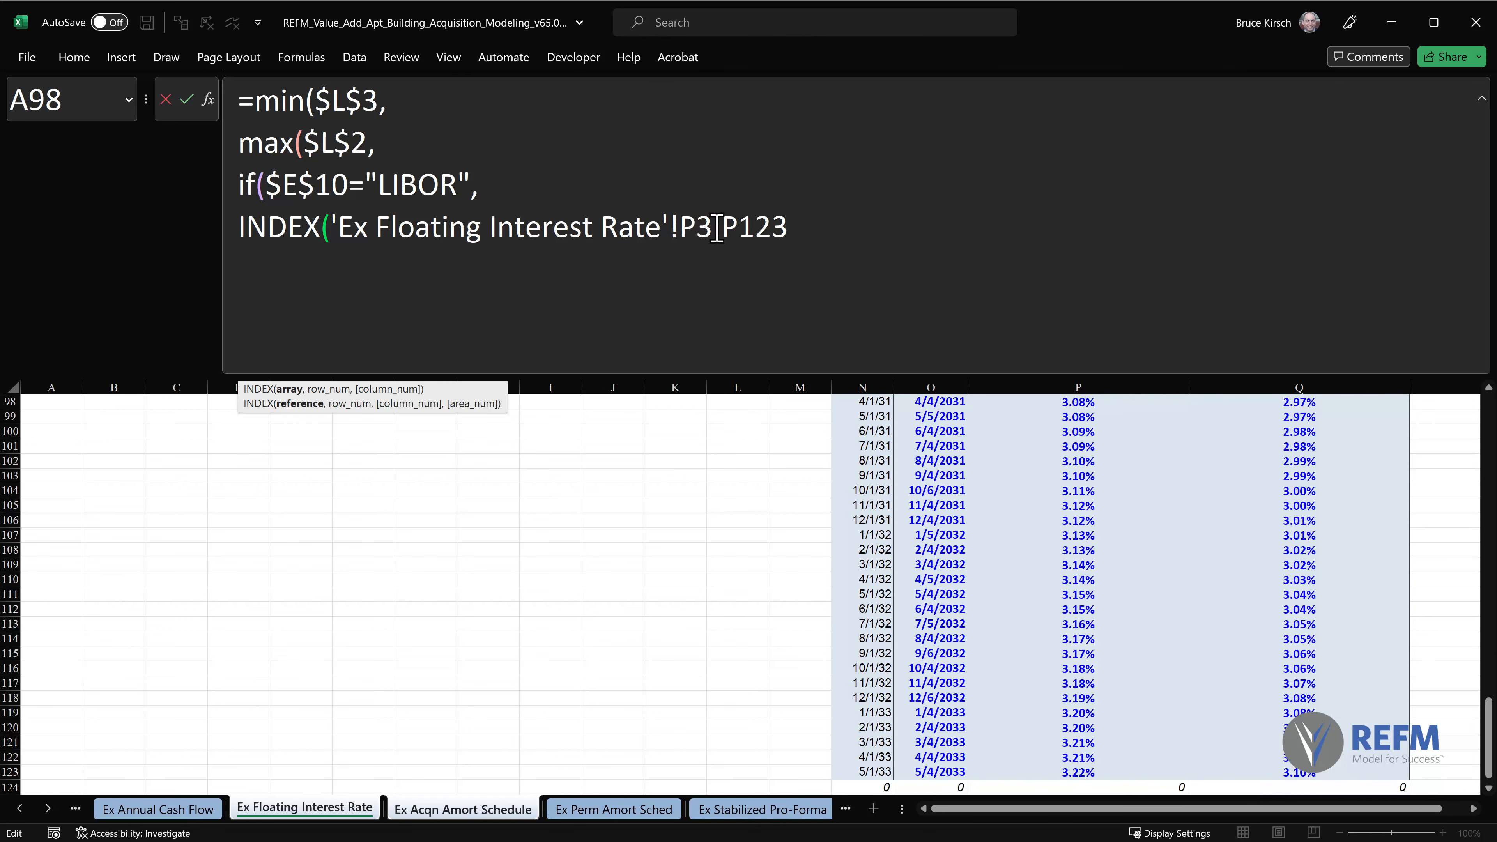
key(F4)
key(Right)
key(Right)
key(Right)
key(F4)
click(886, 226)
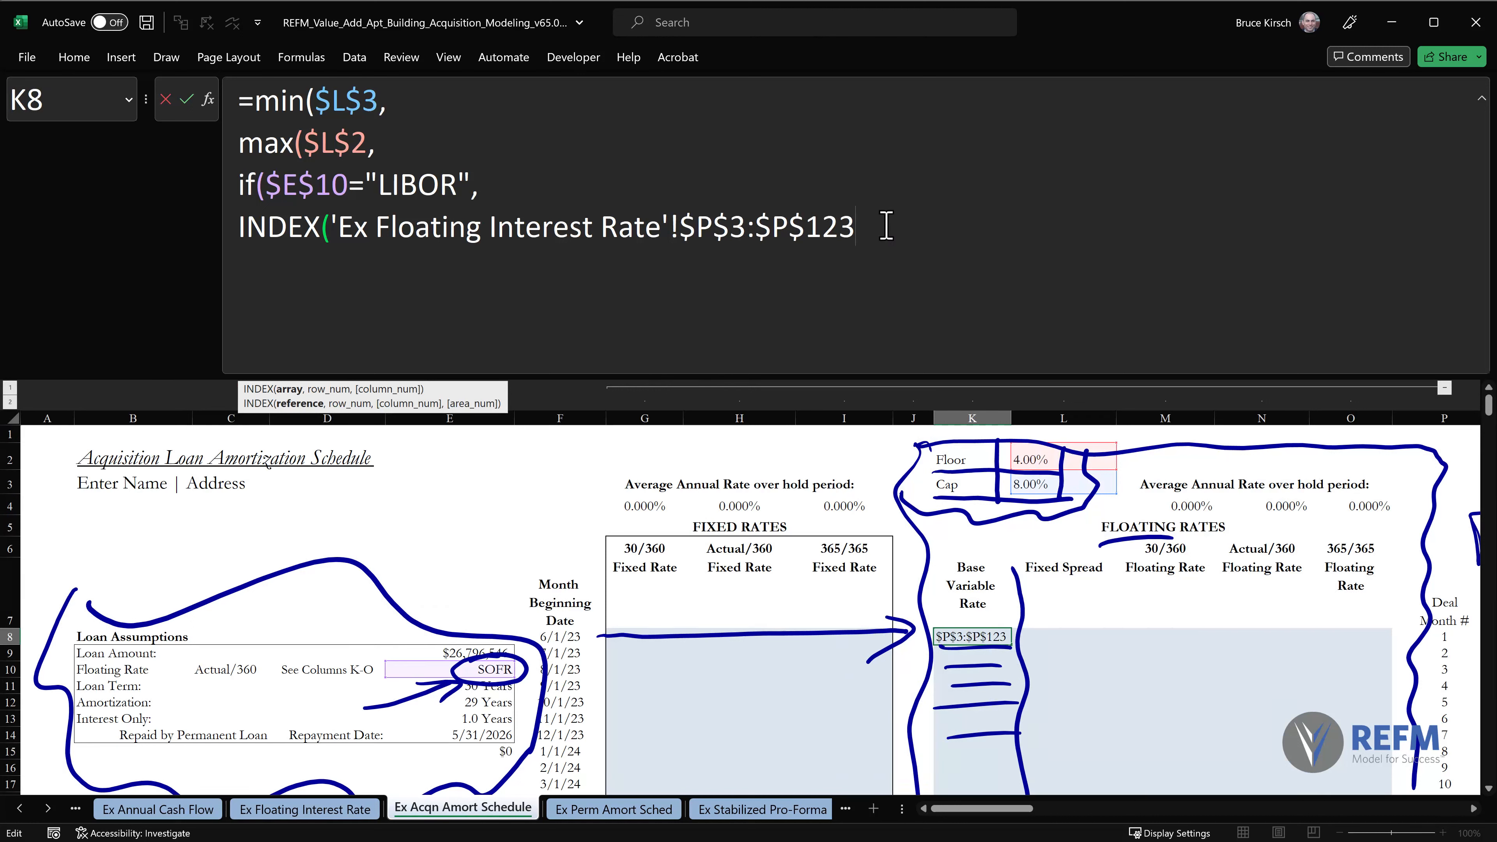
Nest a MATCH function as the INDEX row number with F8 as the lookup value, removing the redundant sheet name from the reference.
text(,MATCH)
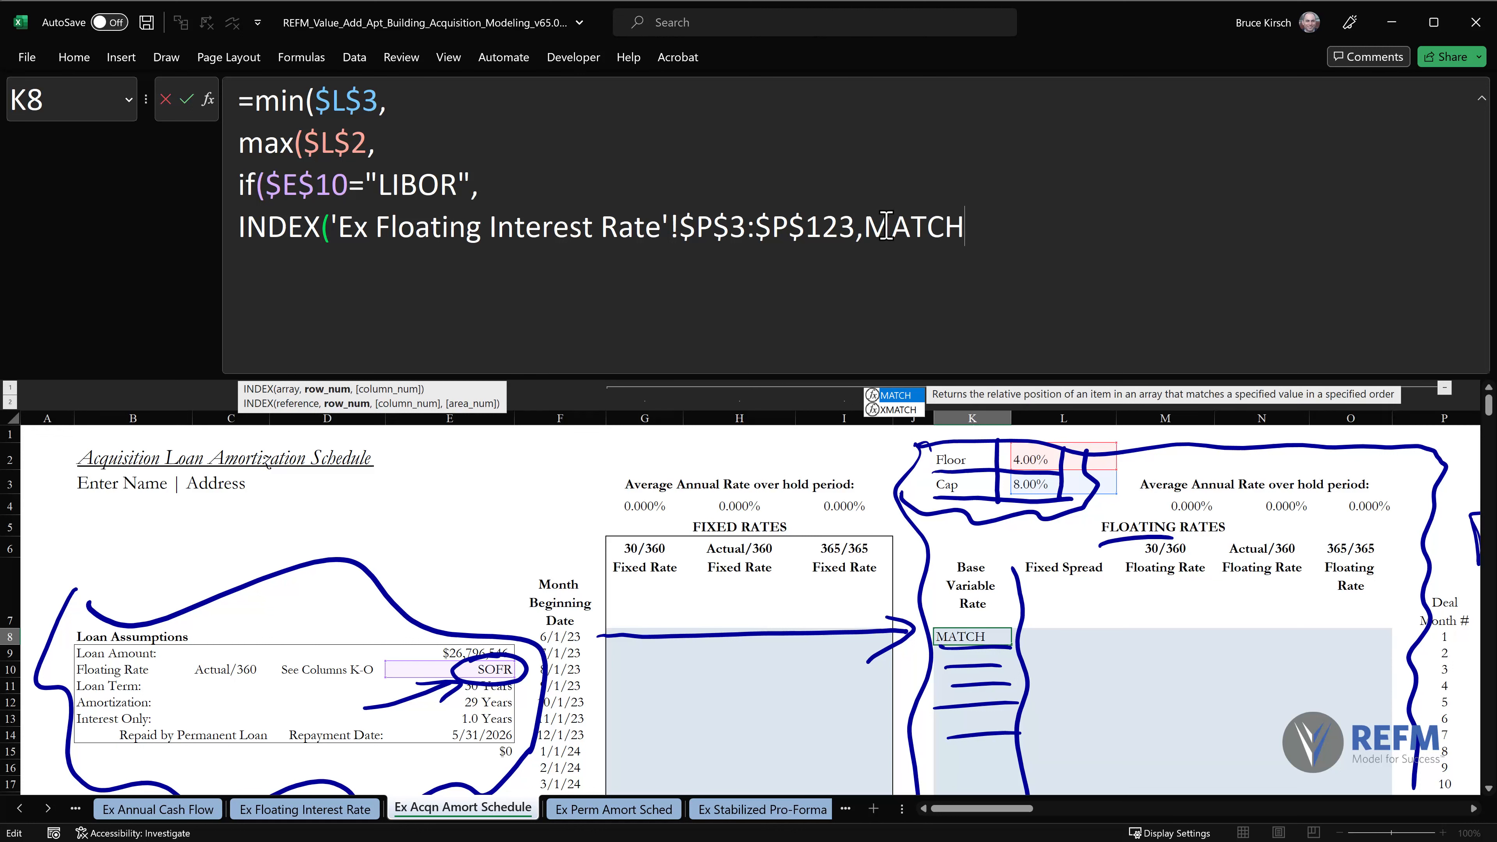
text(()
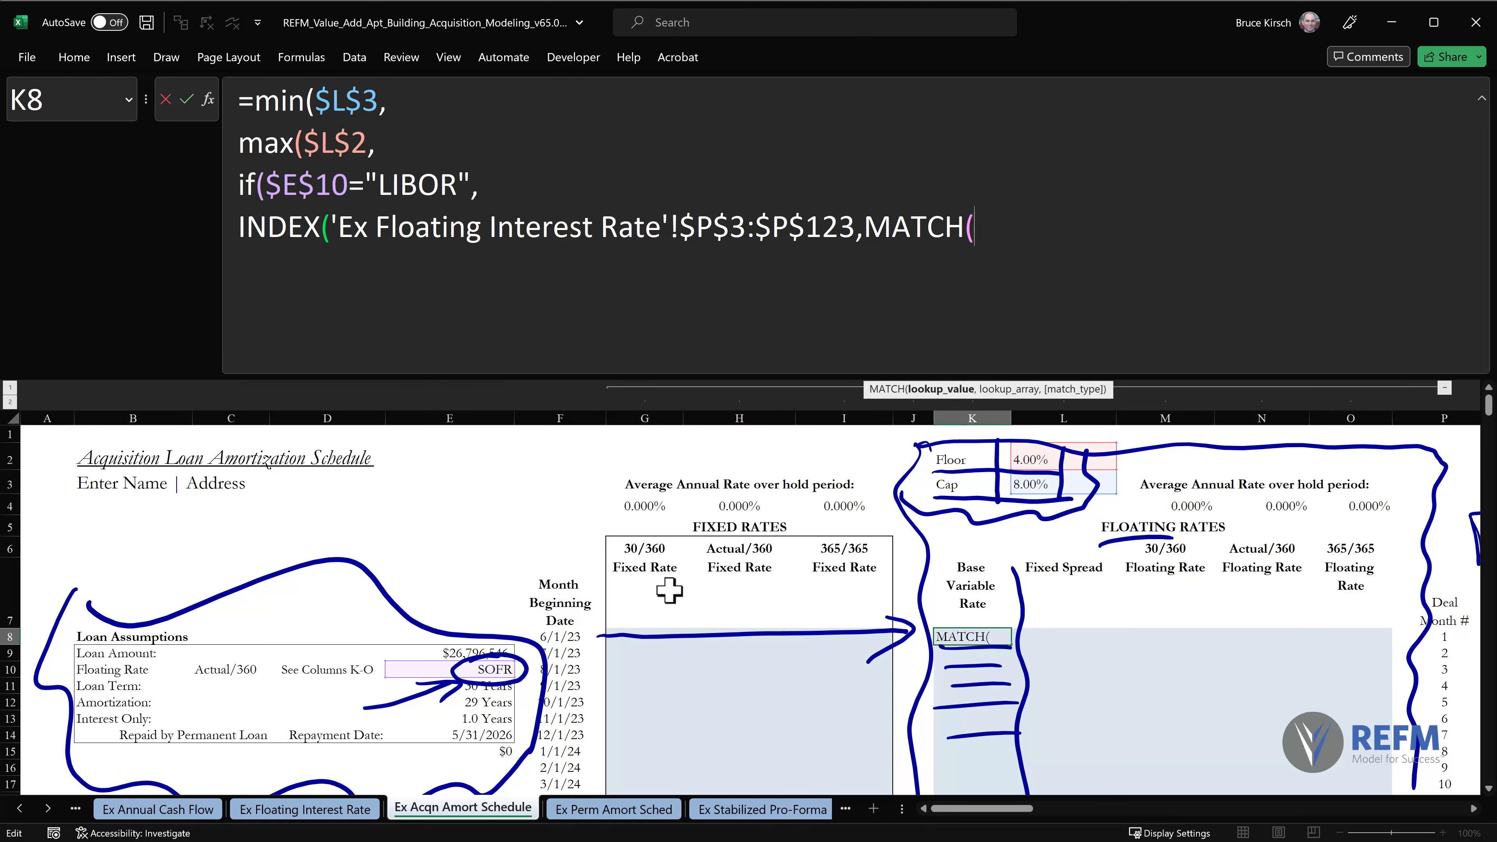
click(561, 636)
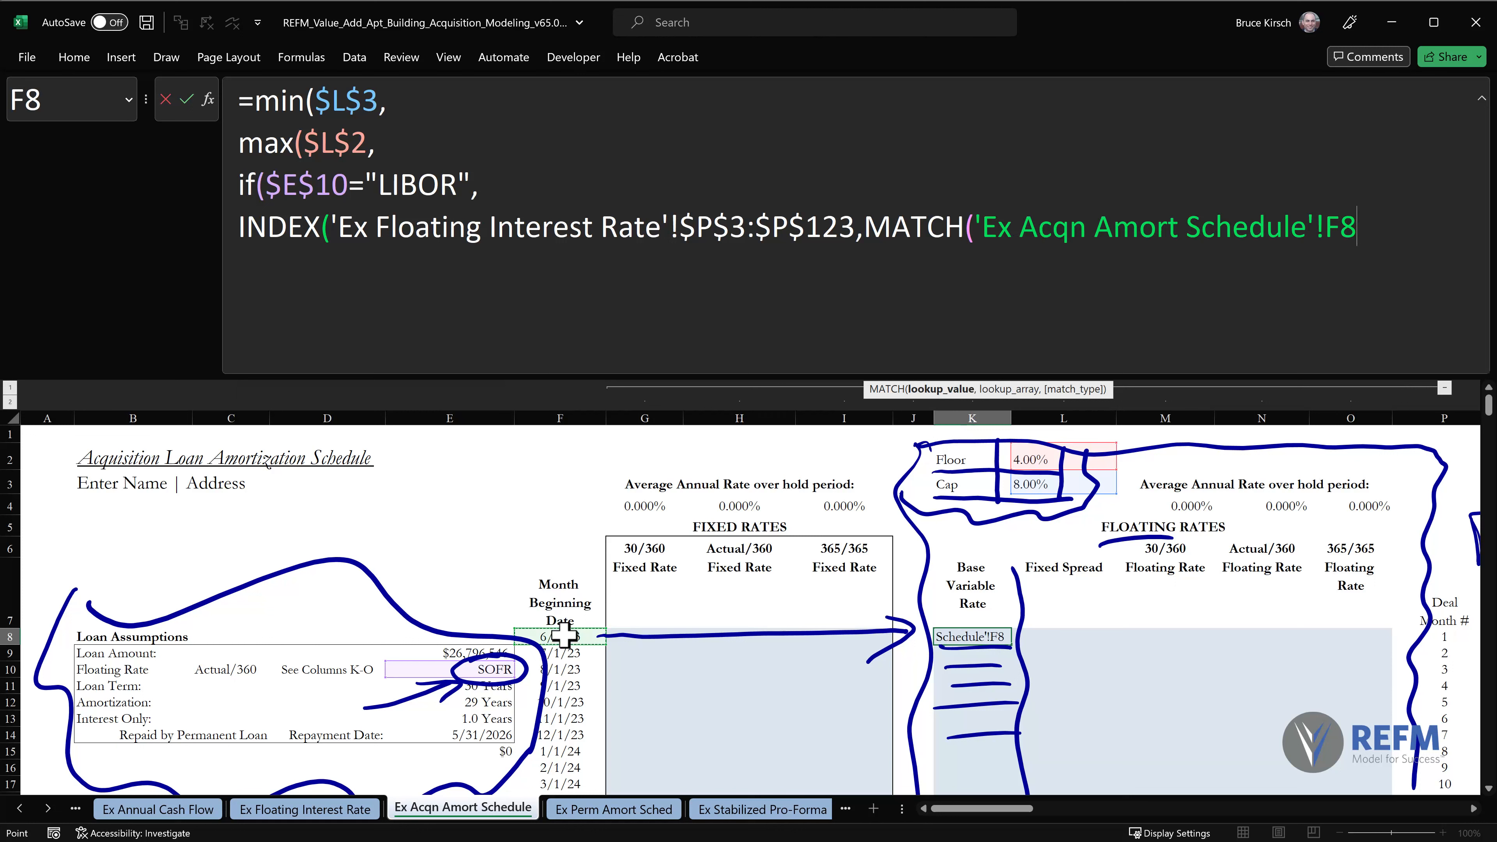
drag(974, 227, 1330, 226)
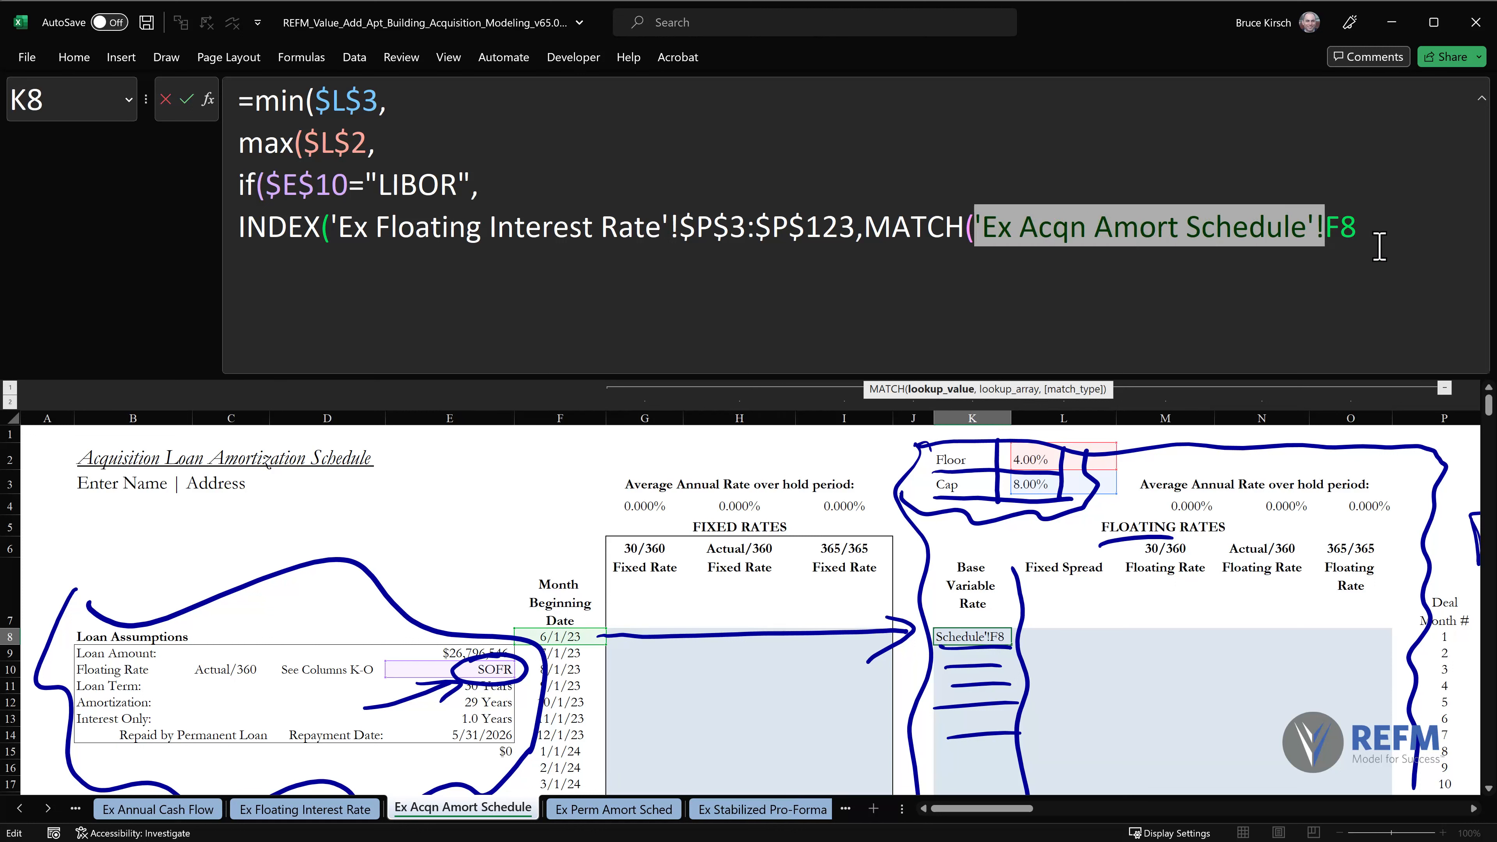
key(Delete)
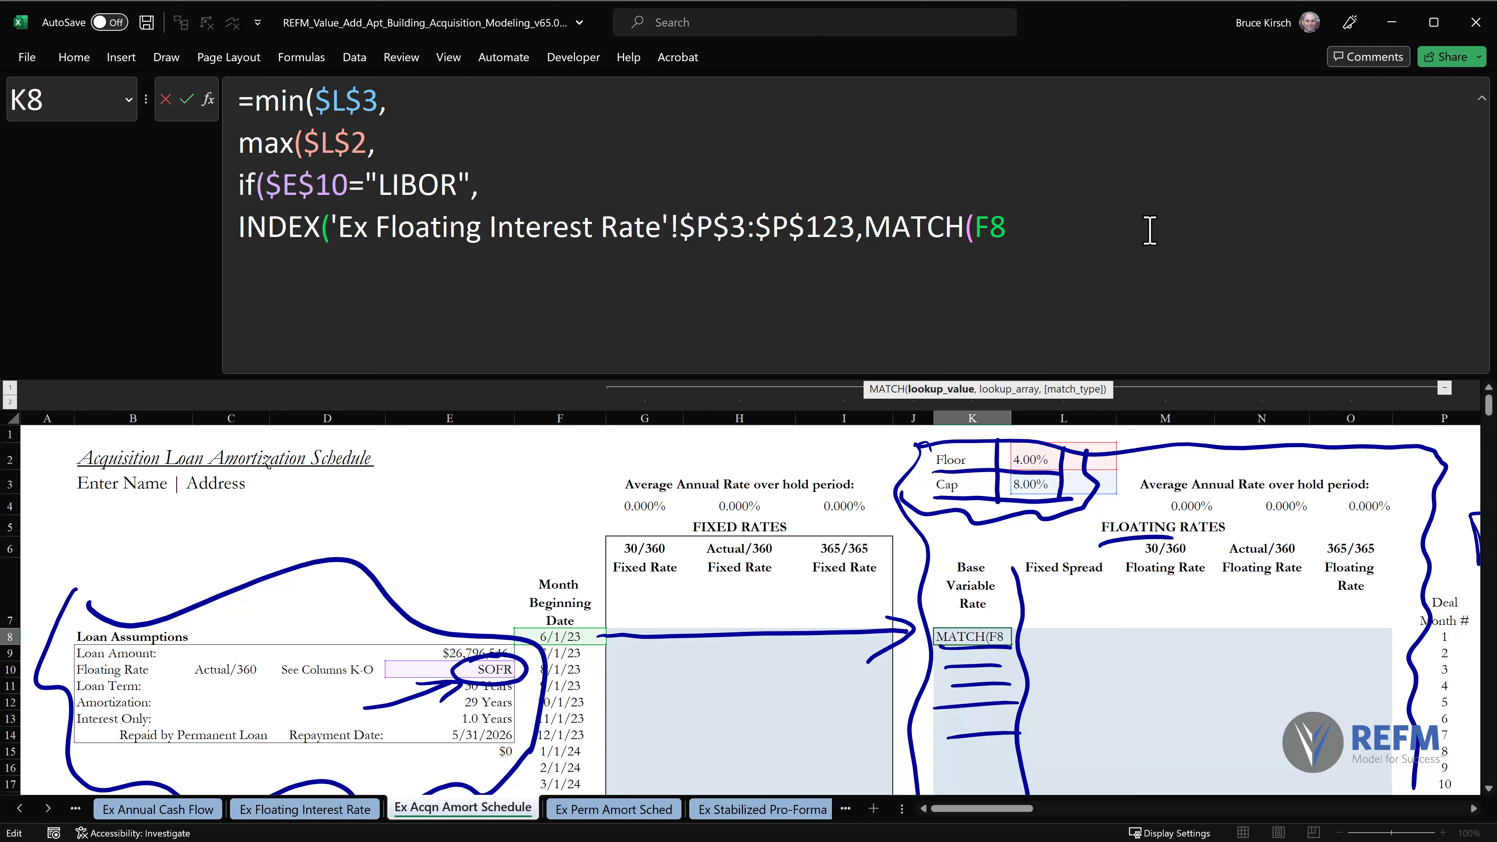
text(,)
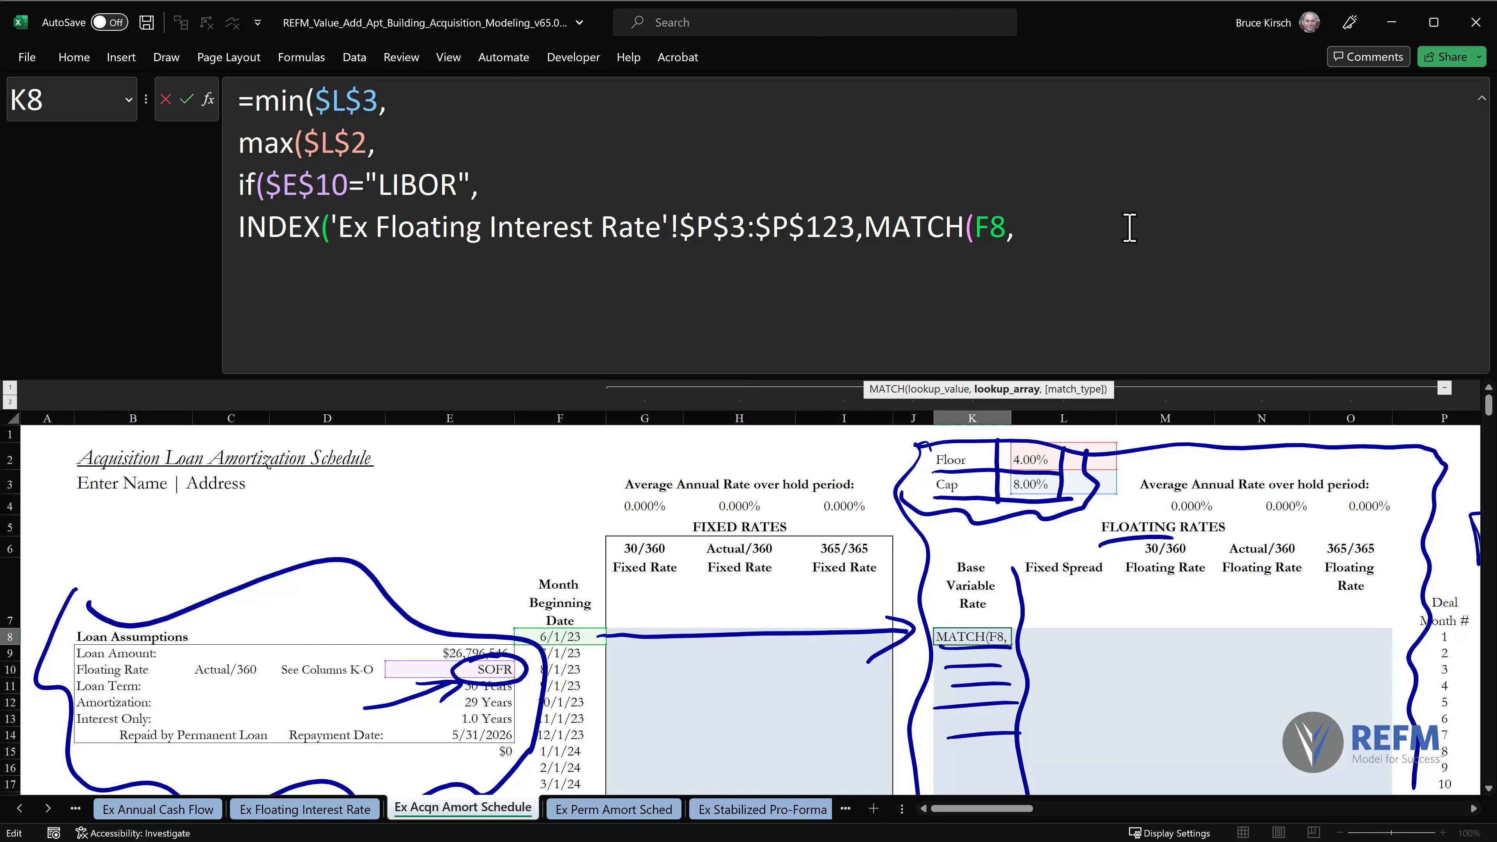
Use the month dates N3:N123 on the Ex Floating Interest Rate sheet as the MATCH lookup array.
click(319, 811)
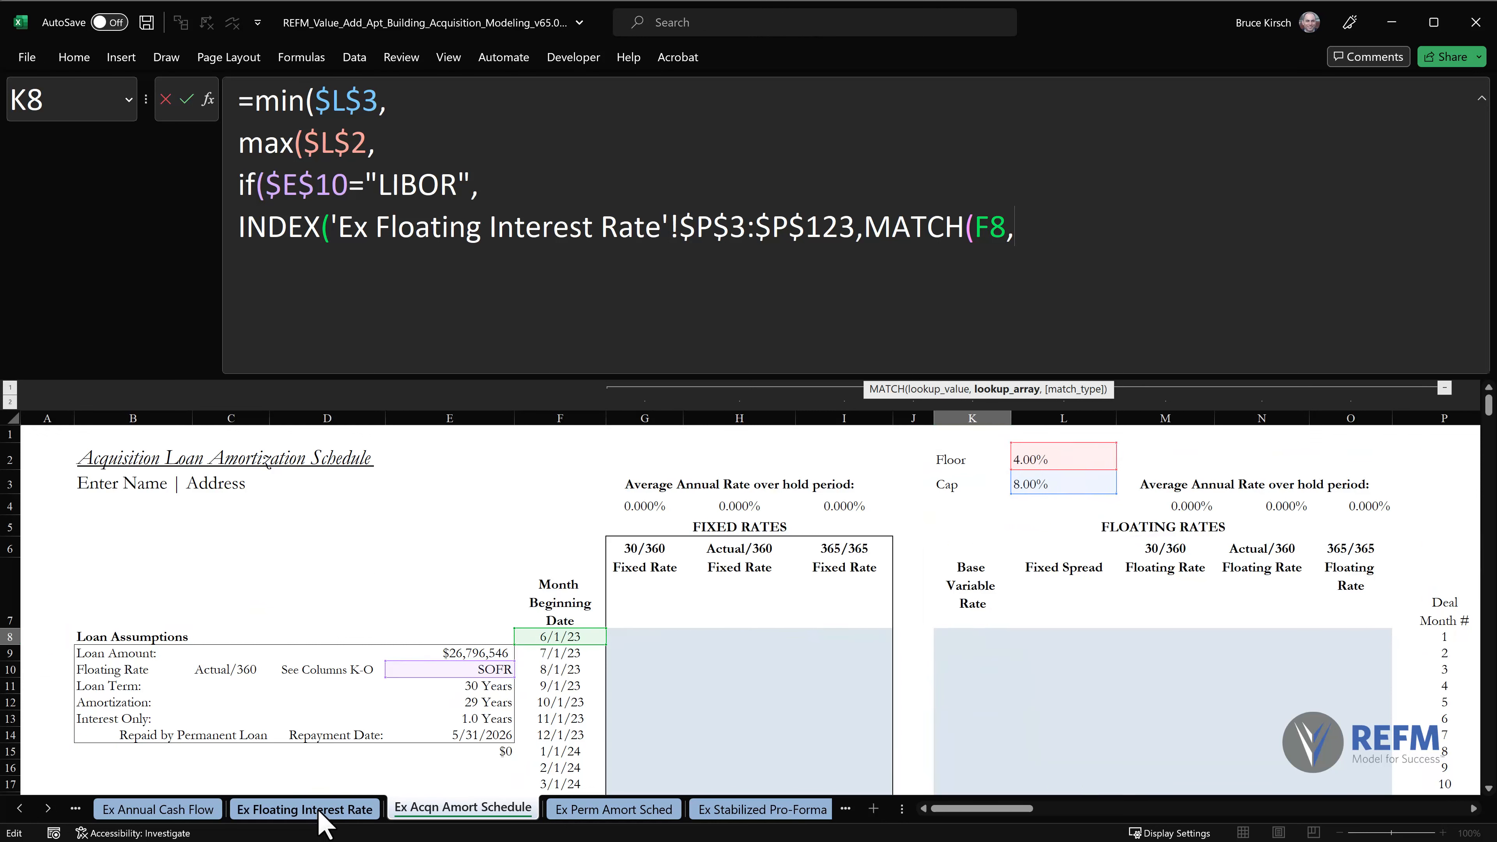
drag(1489, 746, 1488, 440)
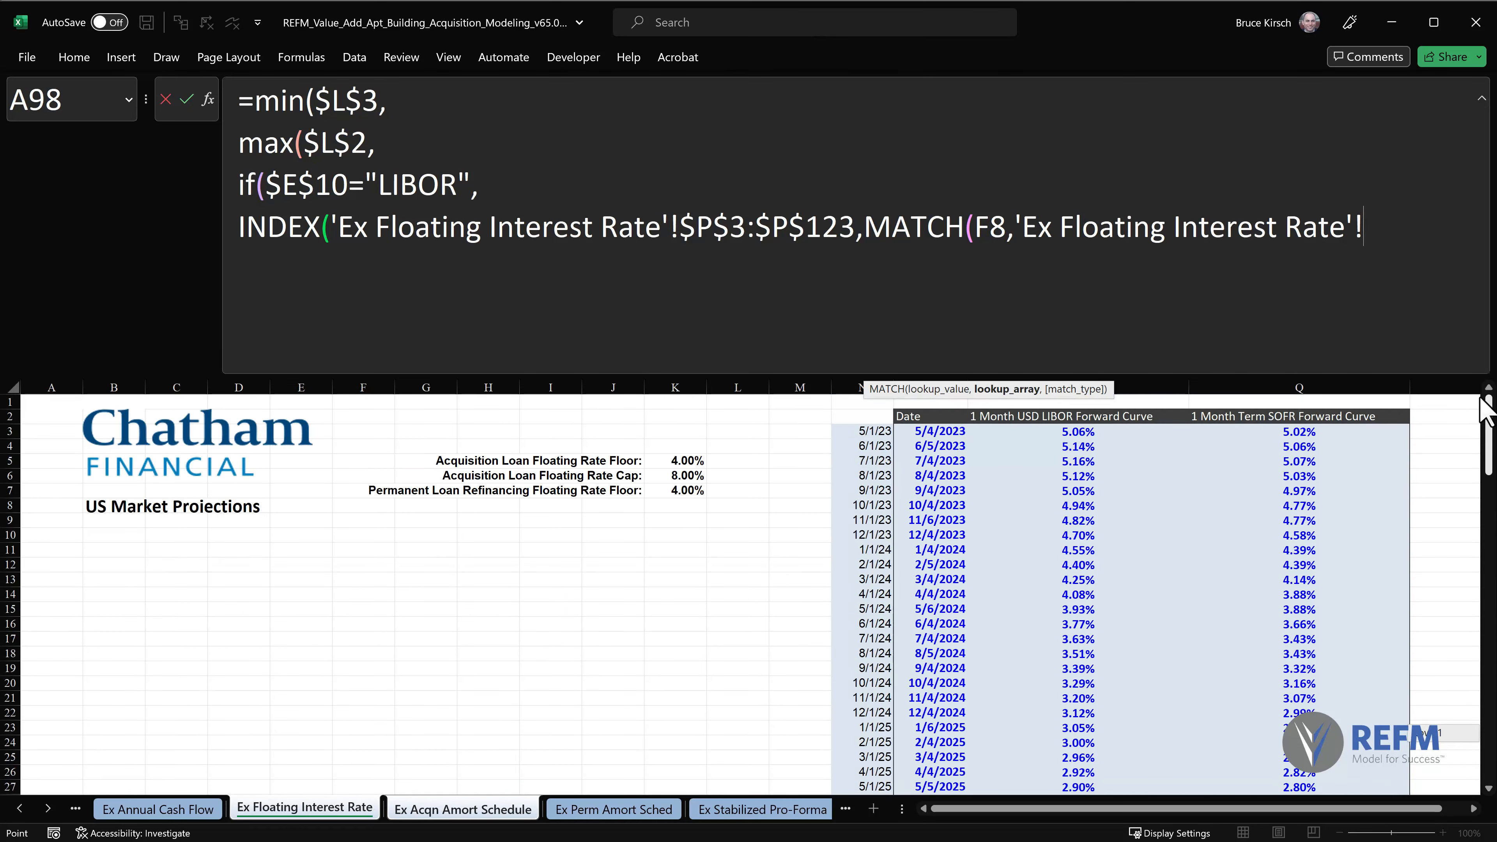
click(873, 431)
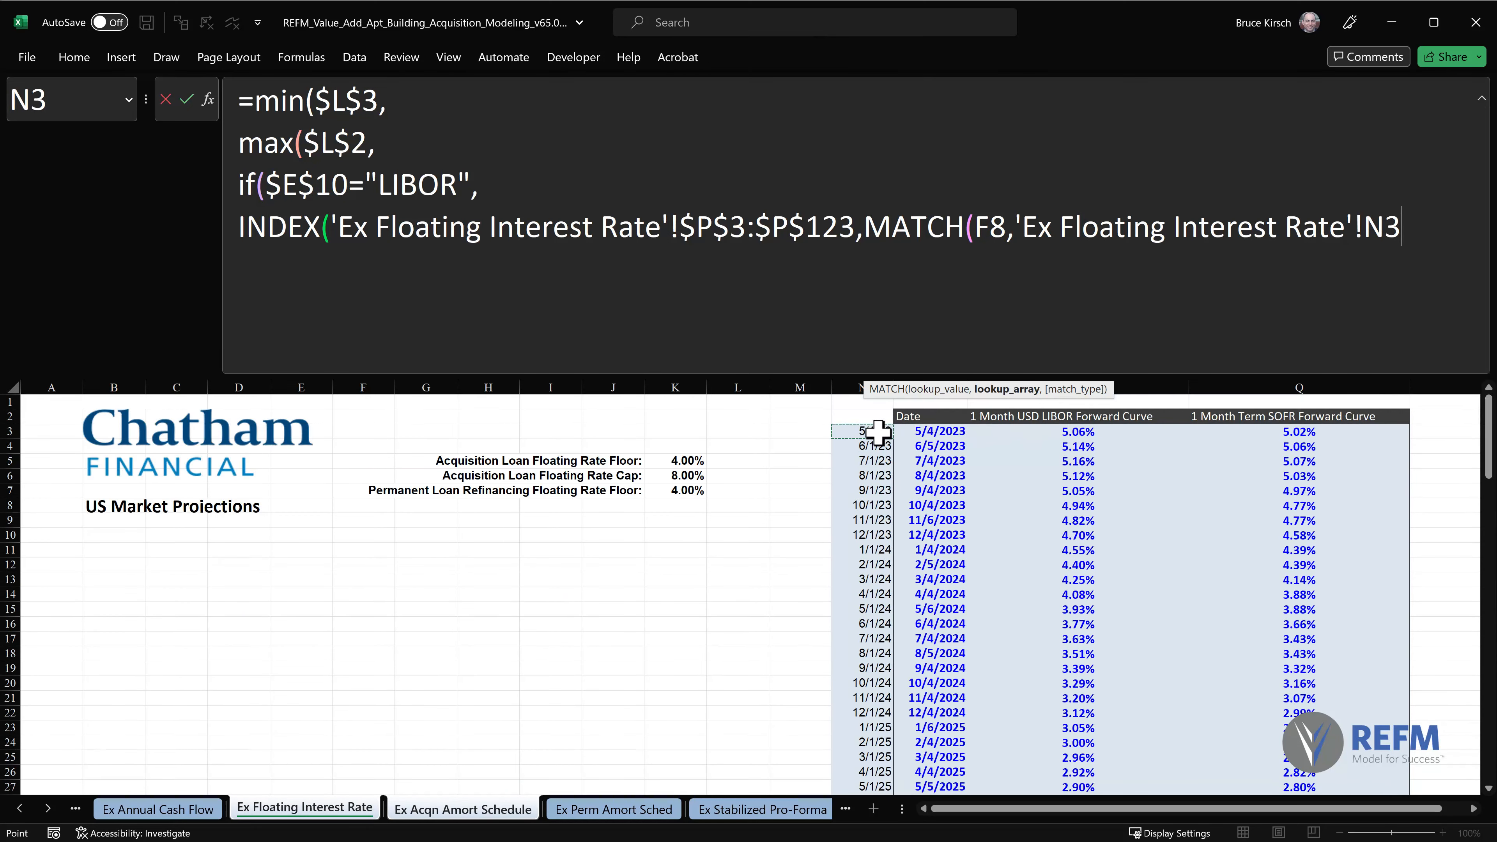
key(ctrl+shift+Down)
key(shift+Up)
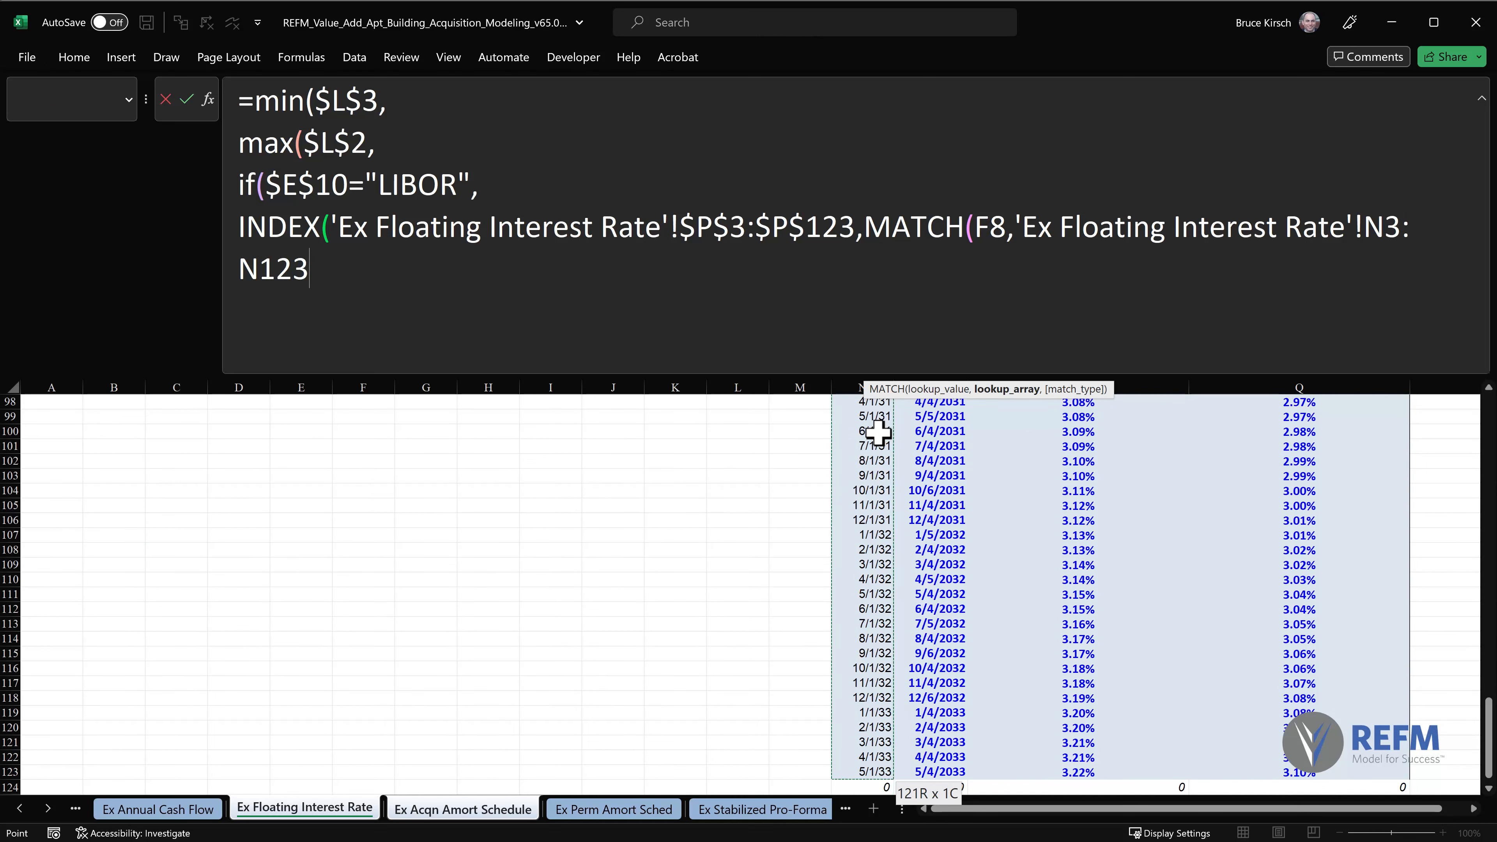
Make the MATCH lookup array absolute as $N$3:$N$123 and close the MATCH and INDEX functions.
click(1390, 227)
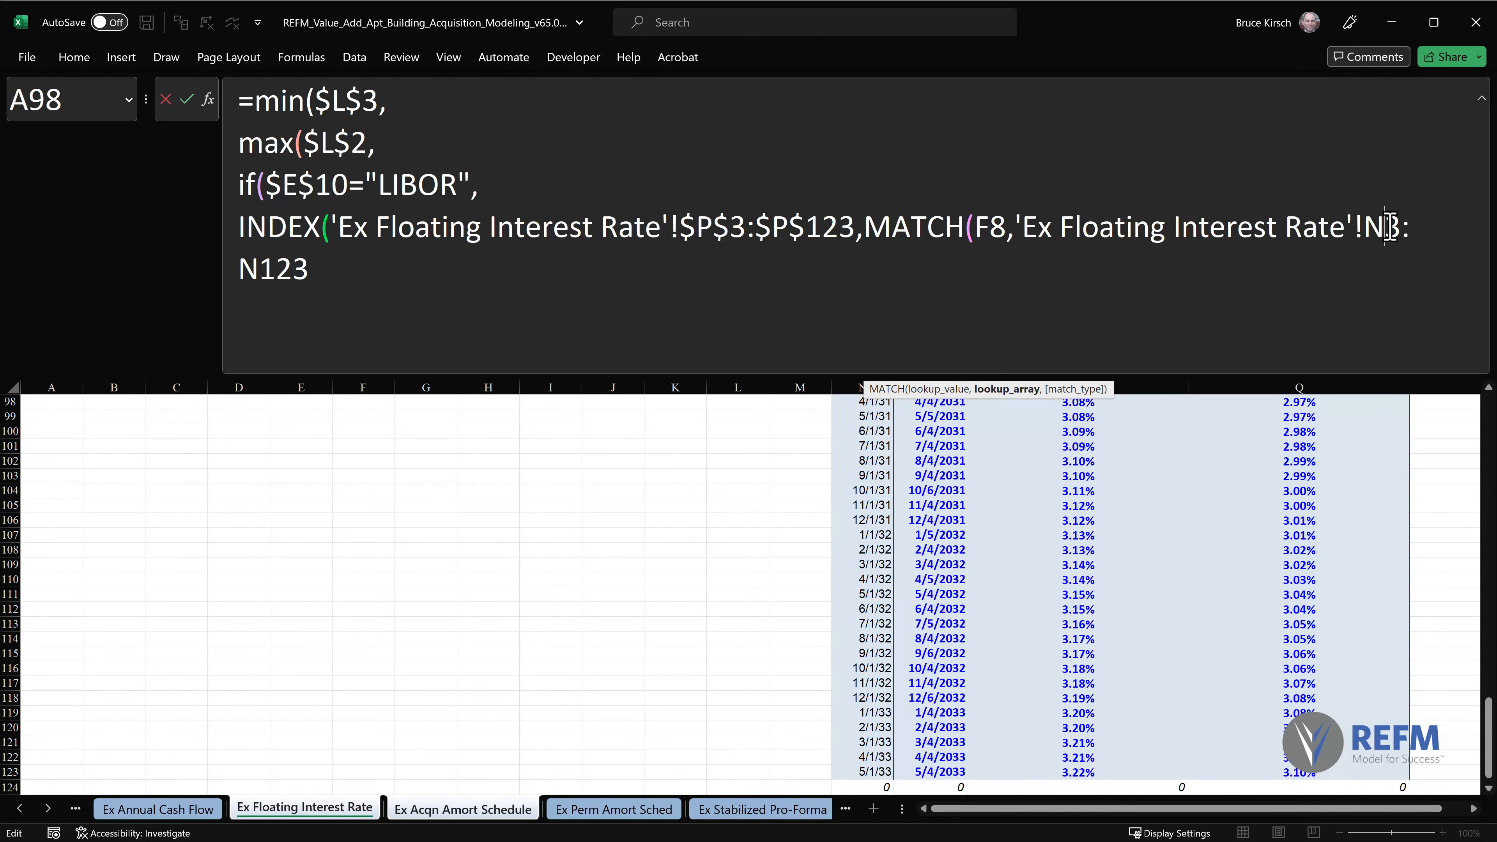
key(F4)
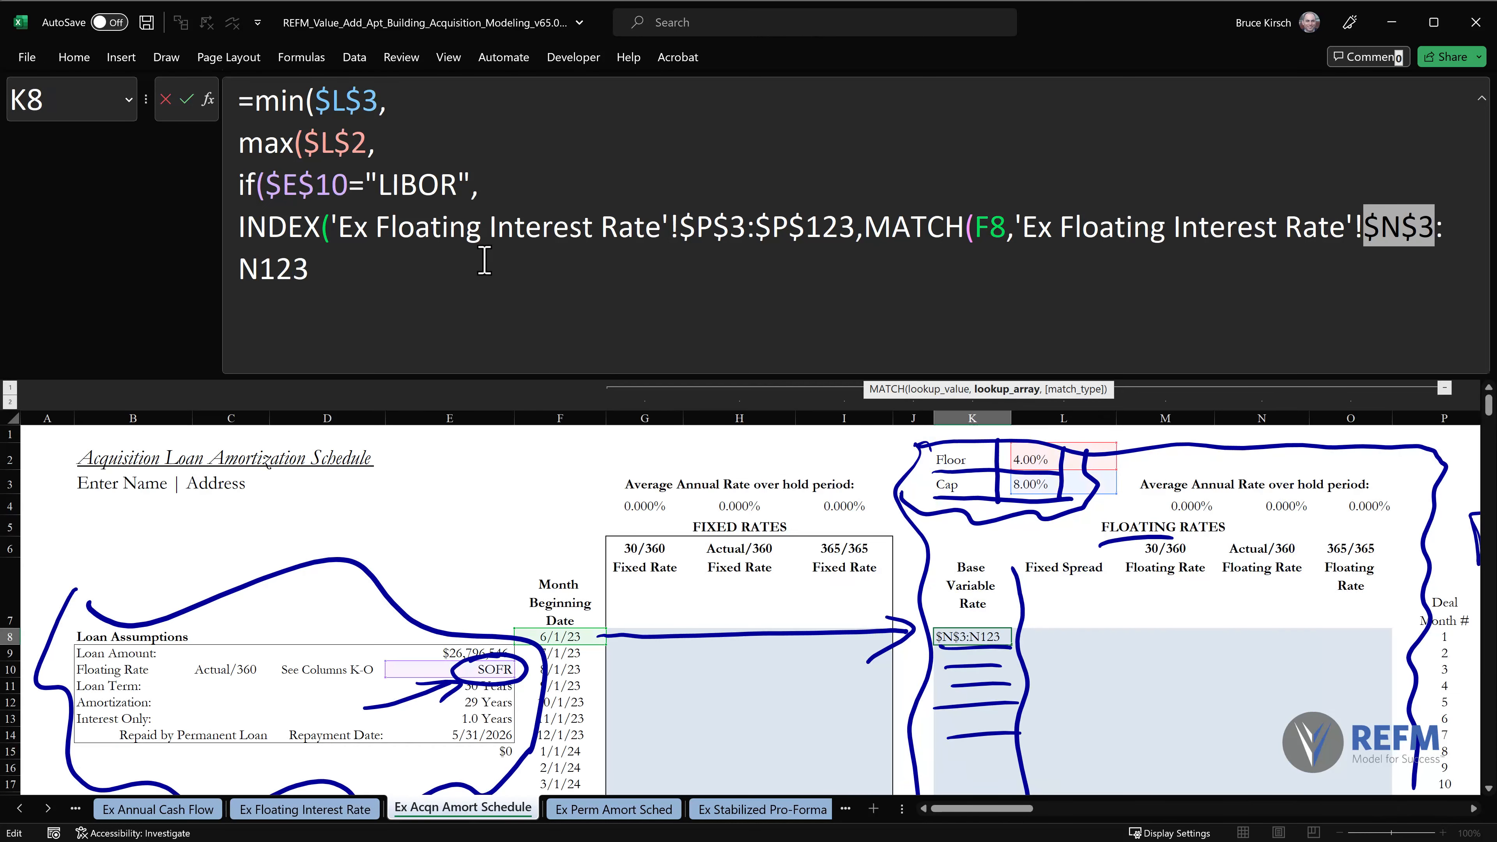
click(261, 269)
key(F4)
click(405, 266)
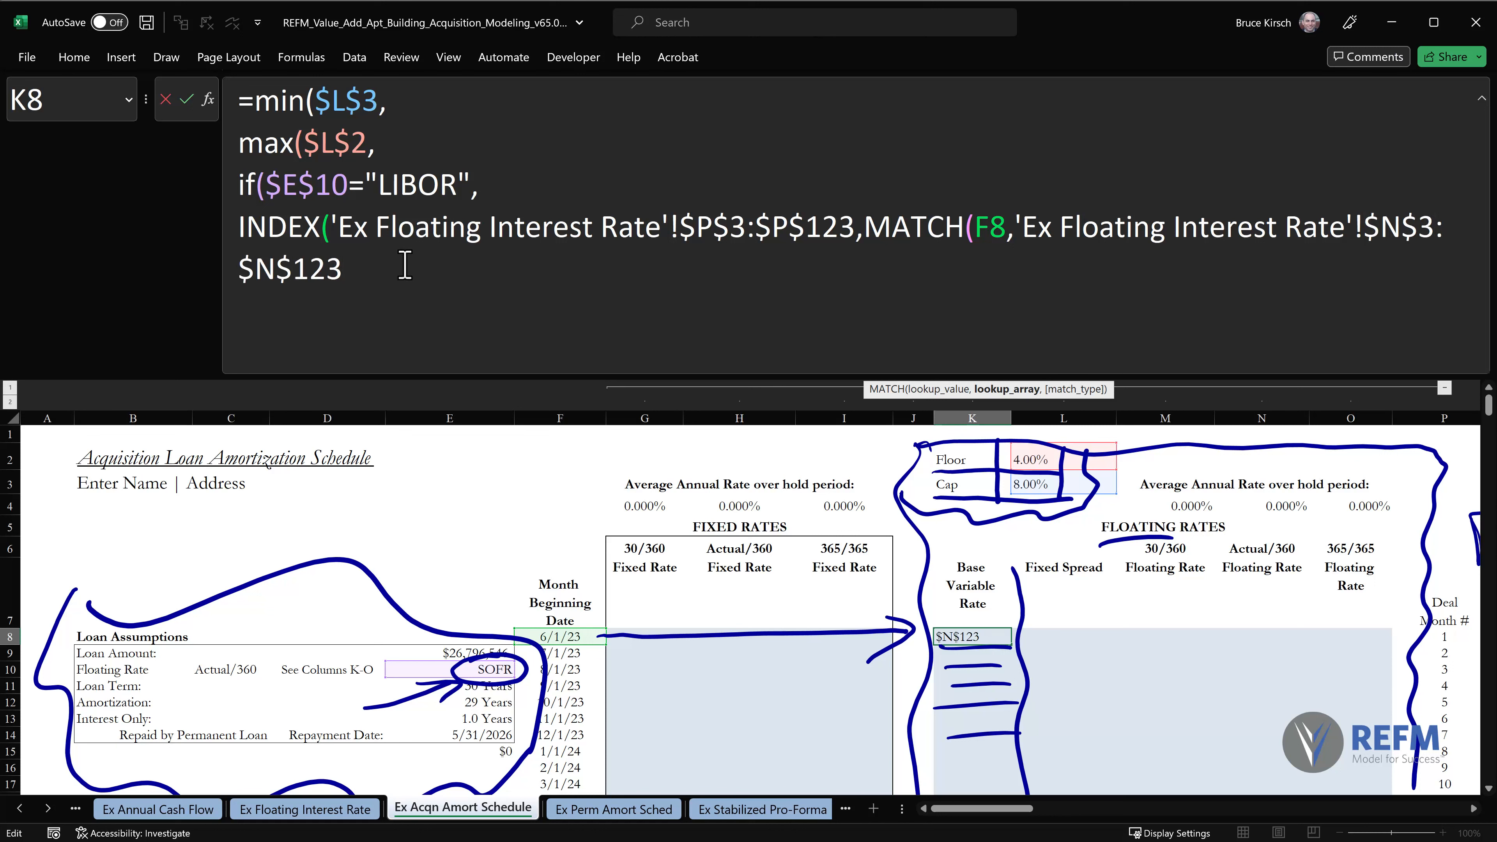
text()))
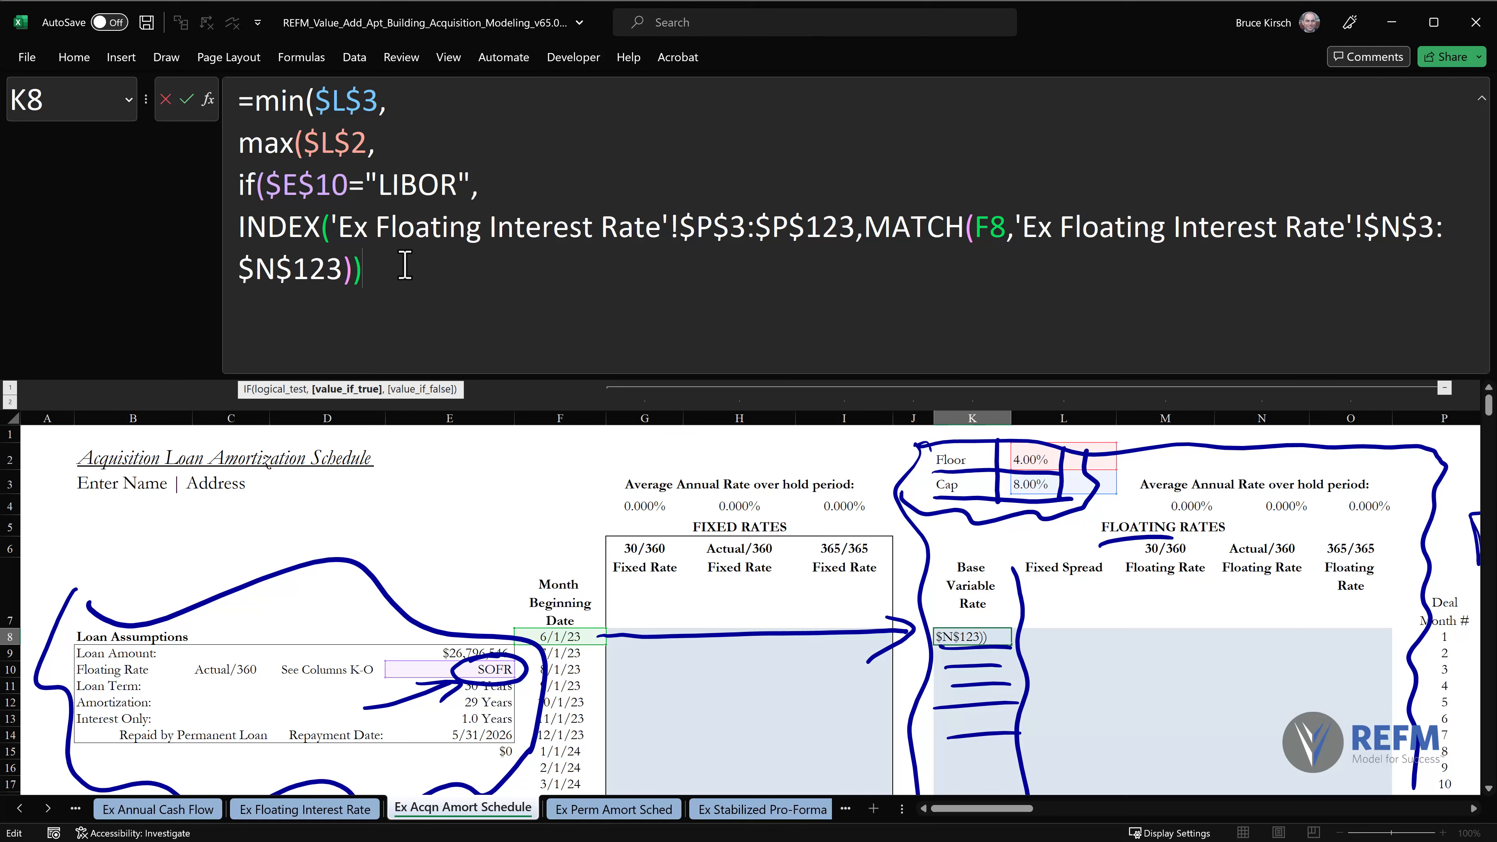
Duplicate the whole INDEX/MATCH expression on a new formula line as the IF function's value_if_false argument.
text(,)
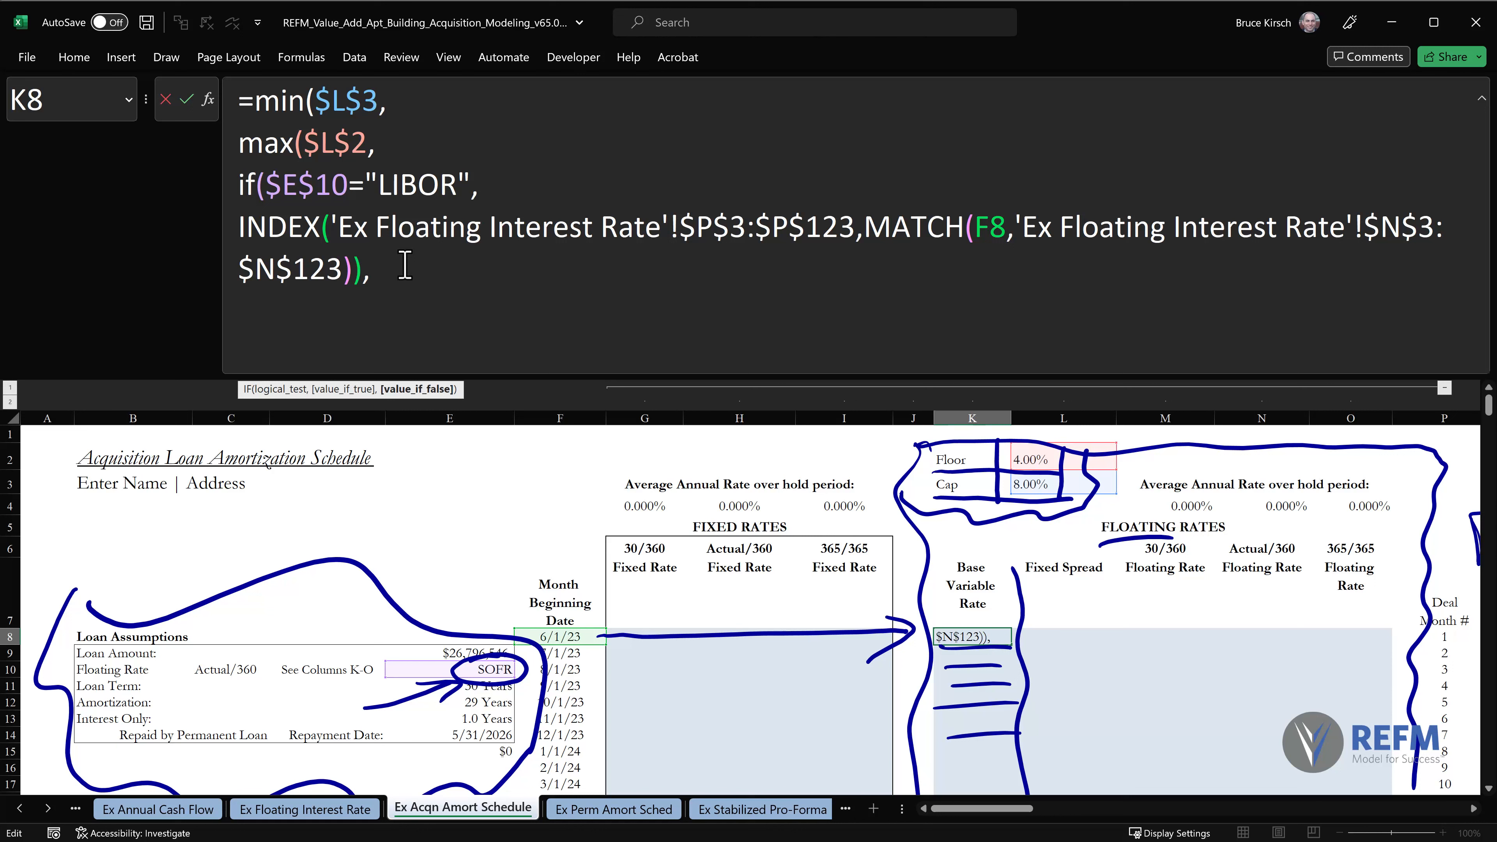
key(alt+Return)
click(356, 269)
drag(319, 269, 238, 227)
key(ctrl+c)
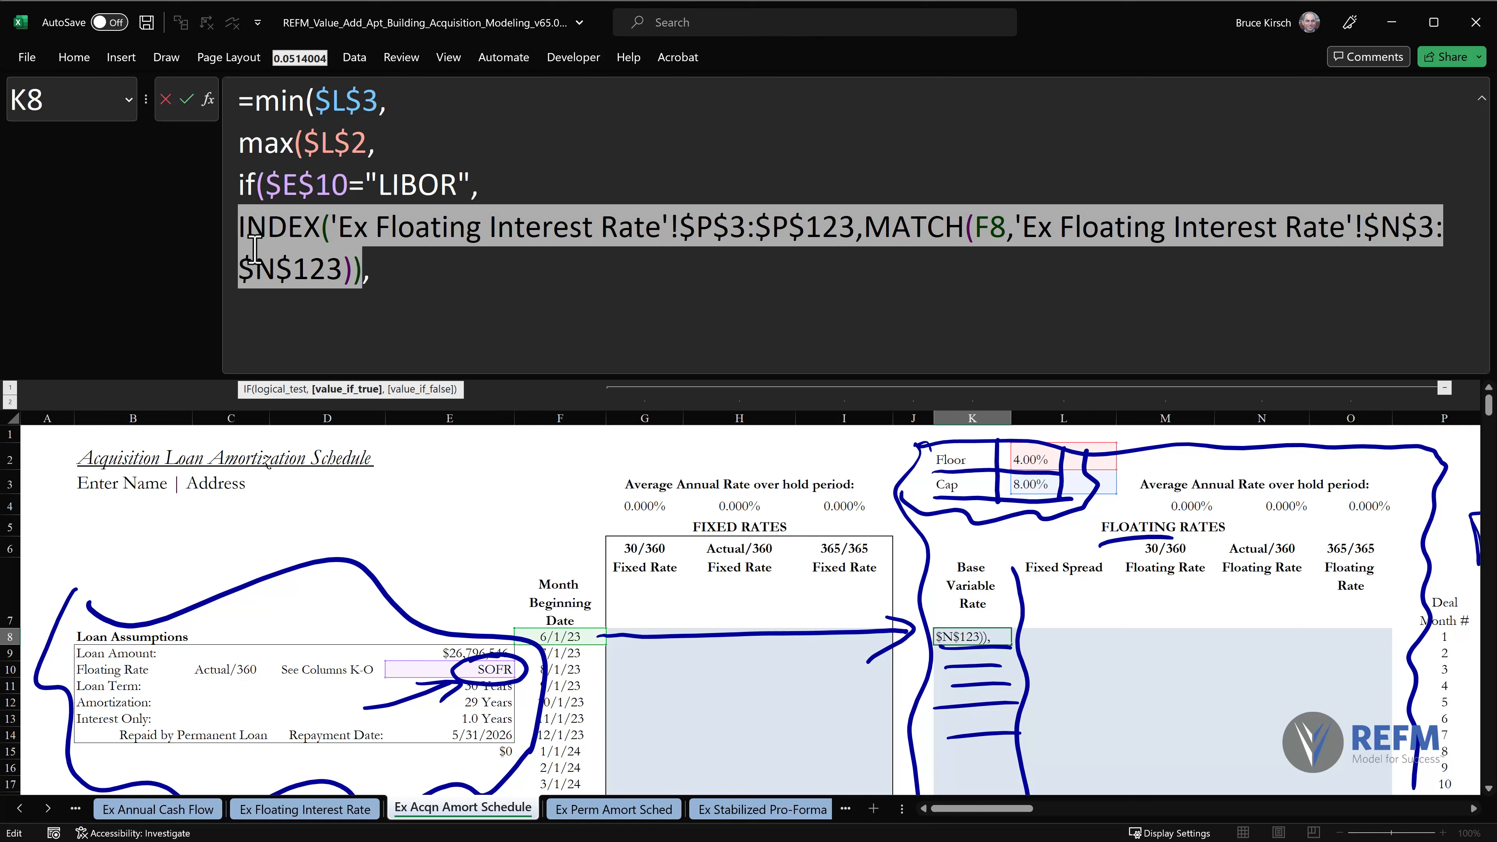
click(263, 311)
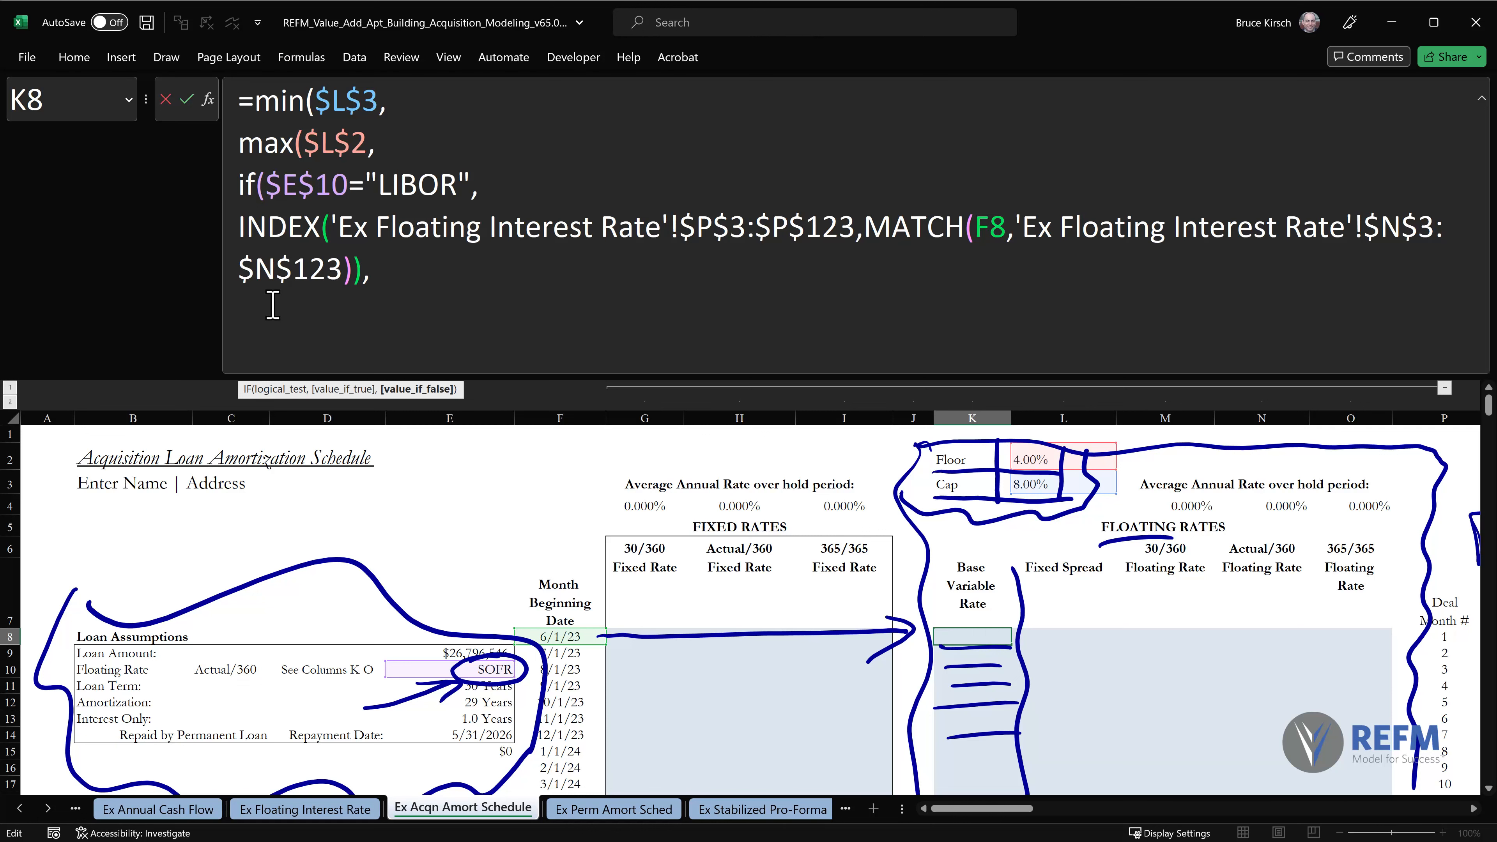
key(ctrl+v)
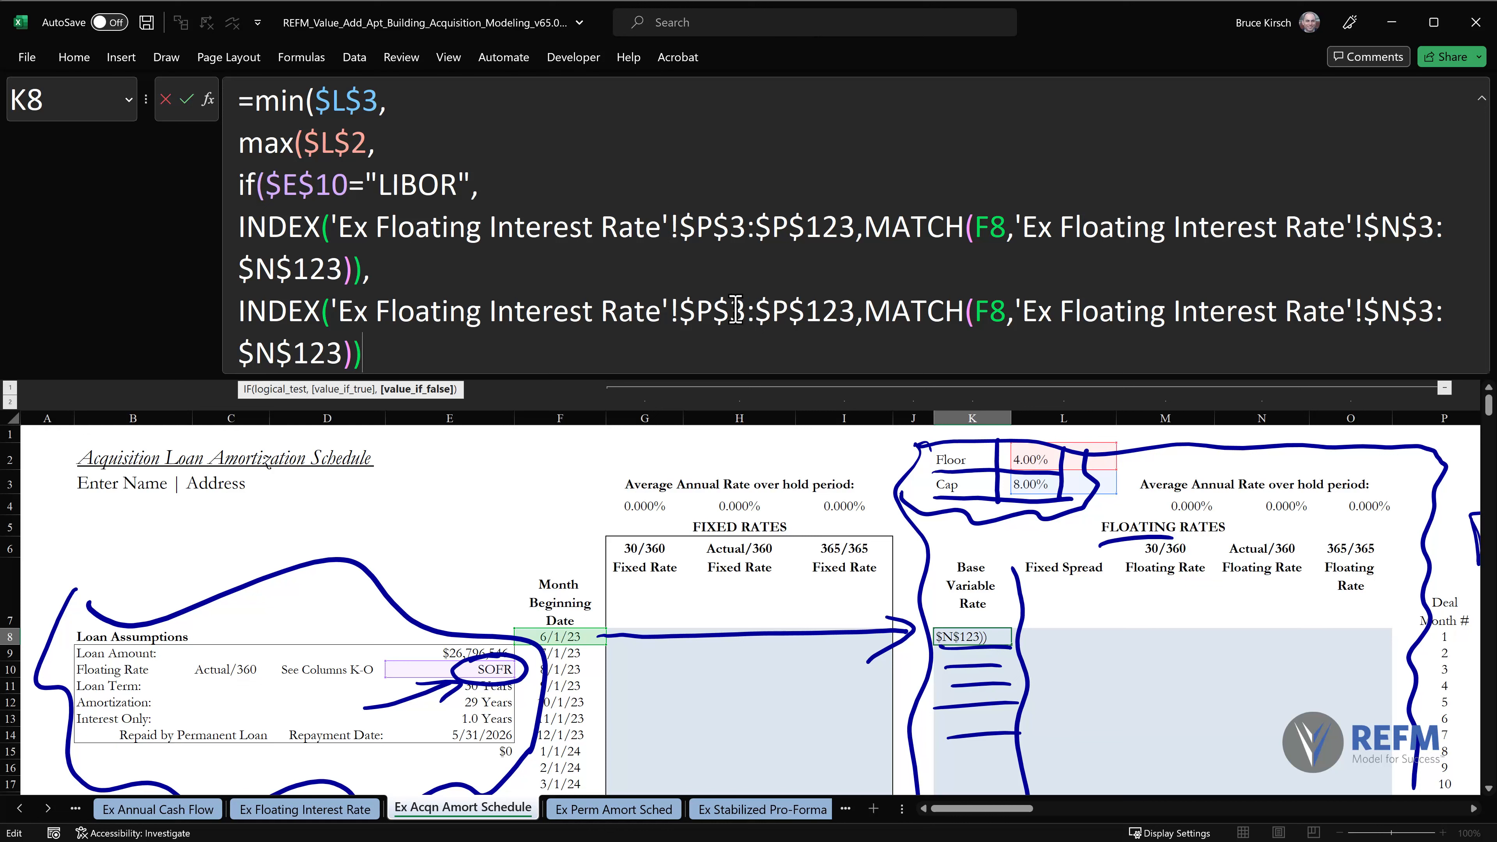
Point the second INDEX array to the SOFR curve by changing its range to $Q$3:$Q$123.
drag(697, 310, 709, 310)
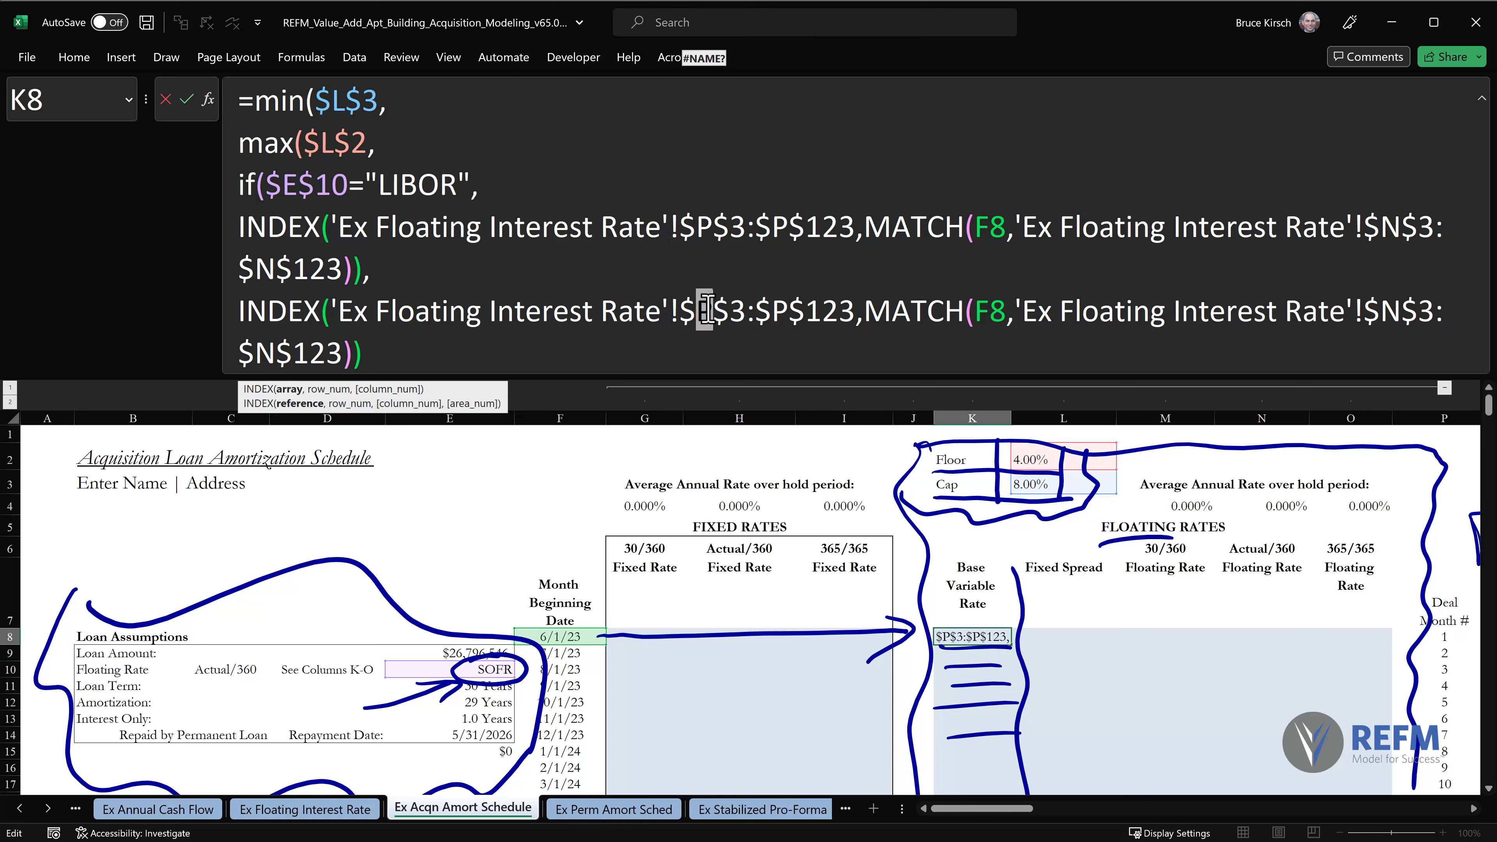
text(Q)
drag(778, 313, 794, 313)
text(Q)
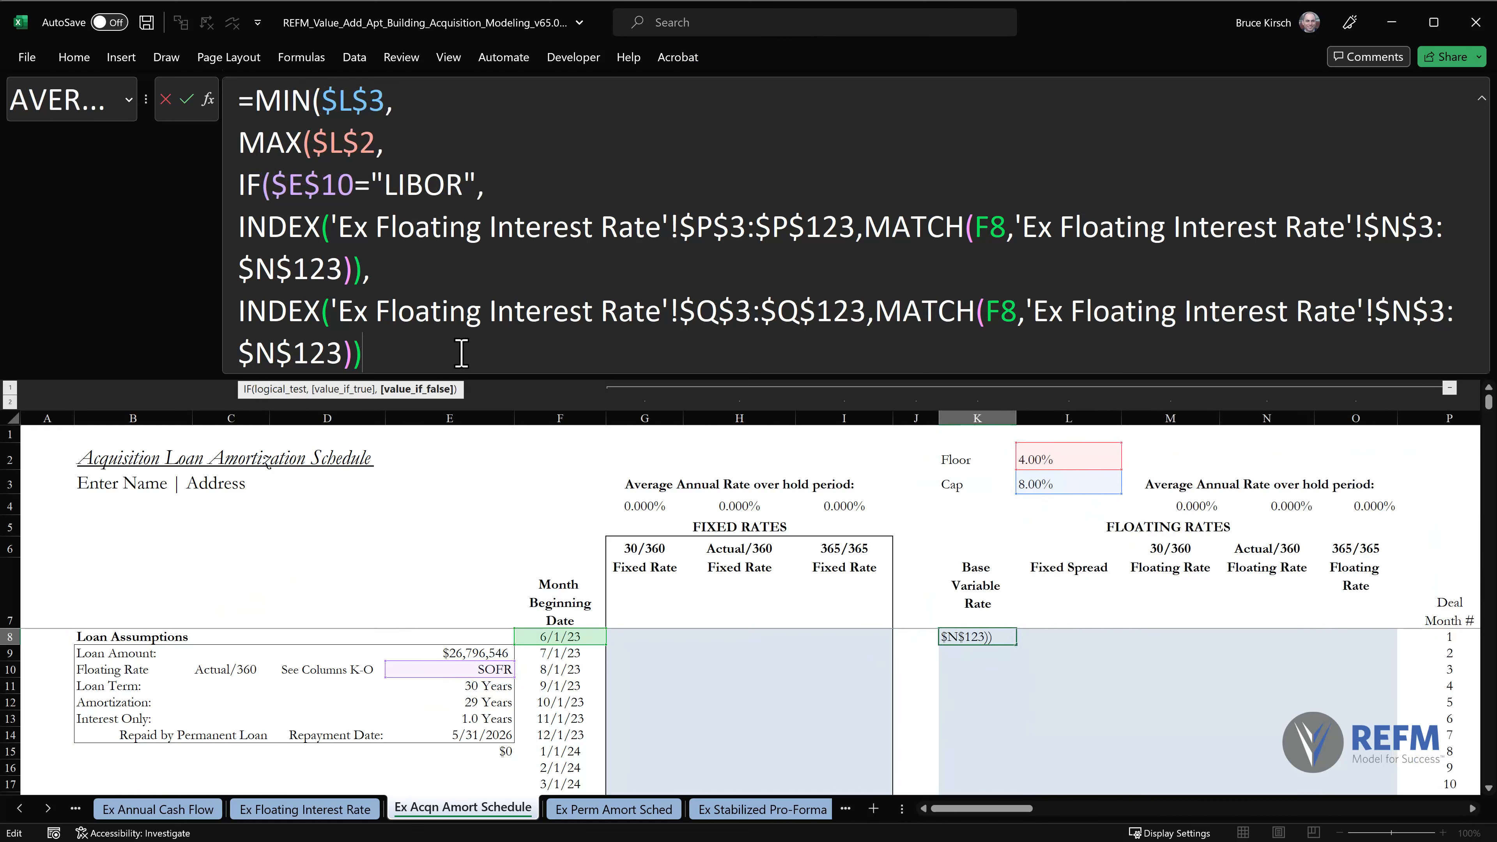
Close the IF, MAX and MIN functions, commit the K8 formula, and collapse the formula editing area.
text()))
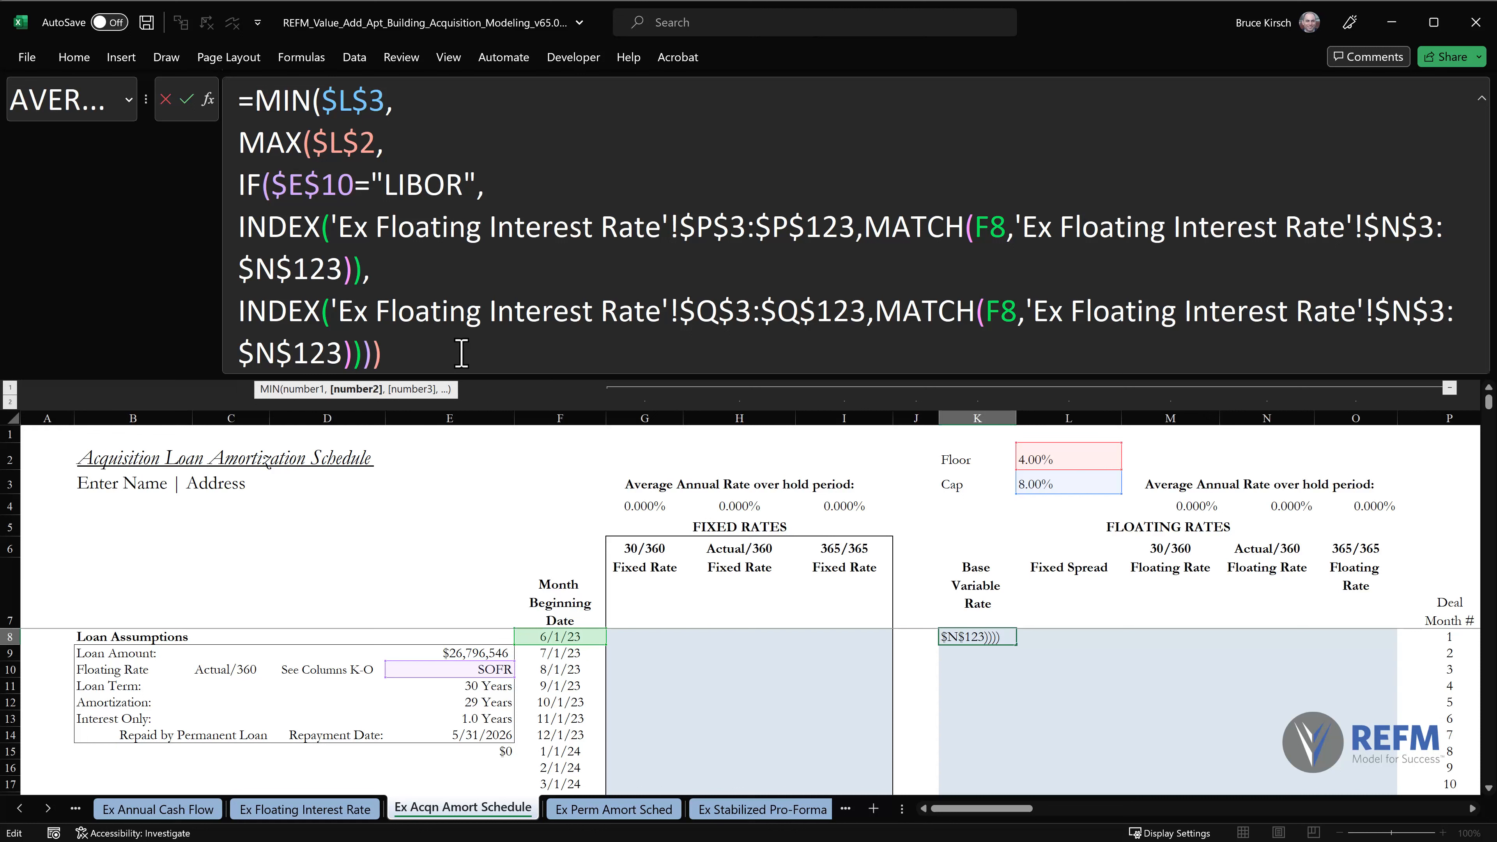
text())
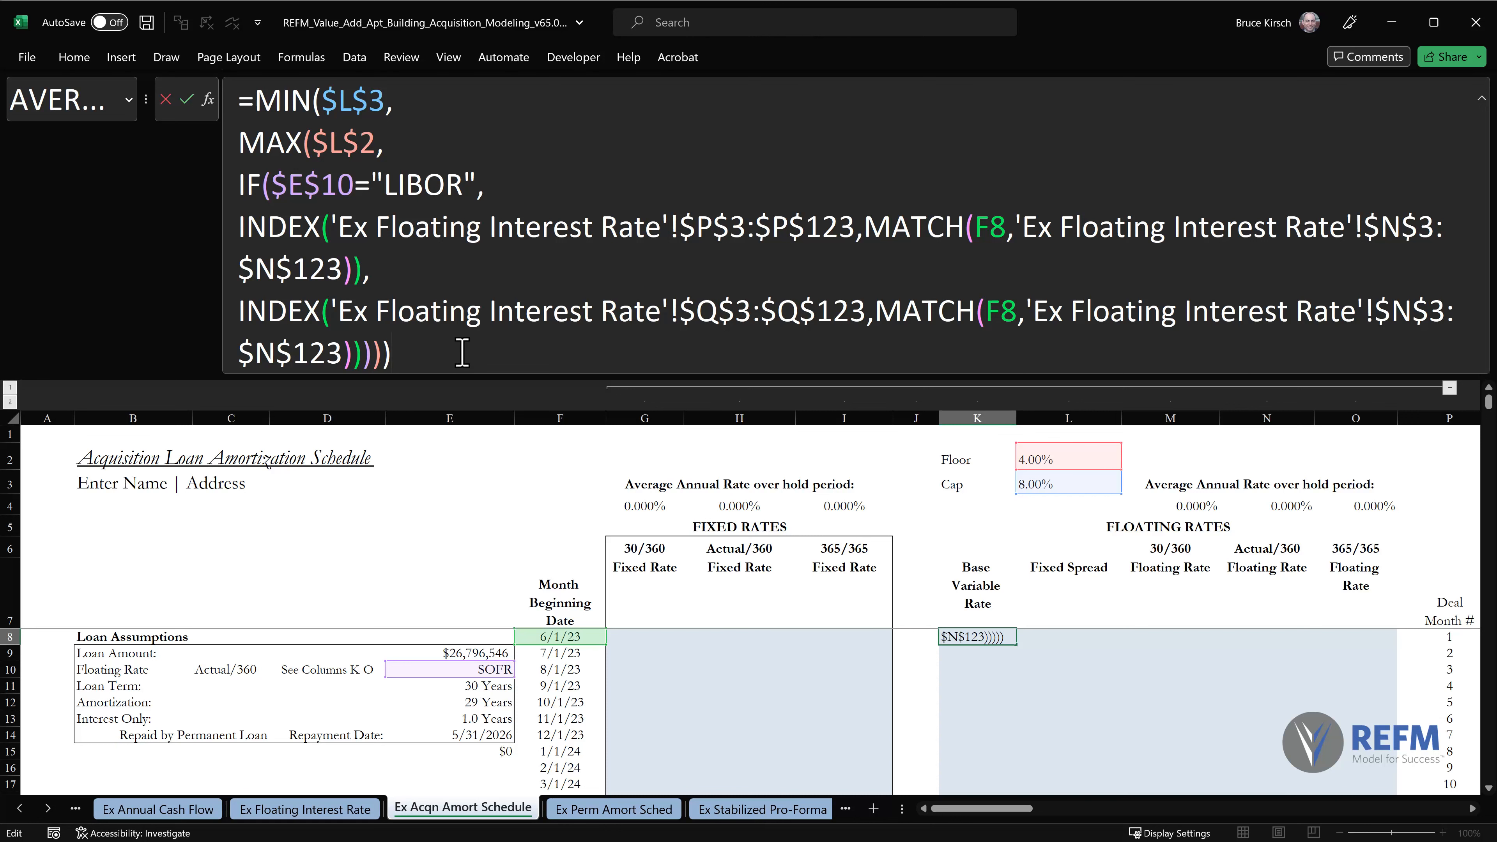
key(Return)
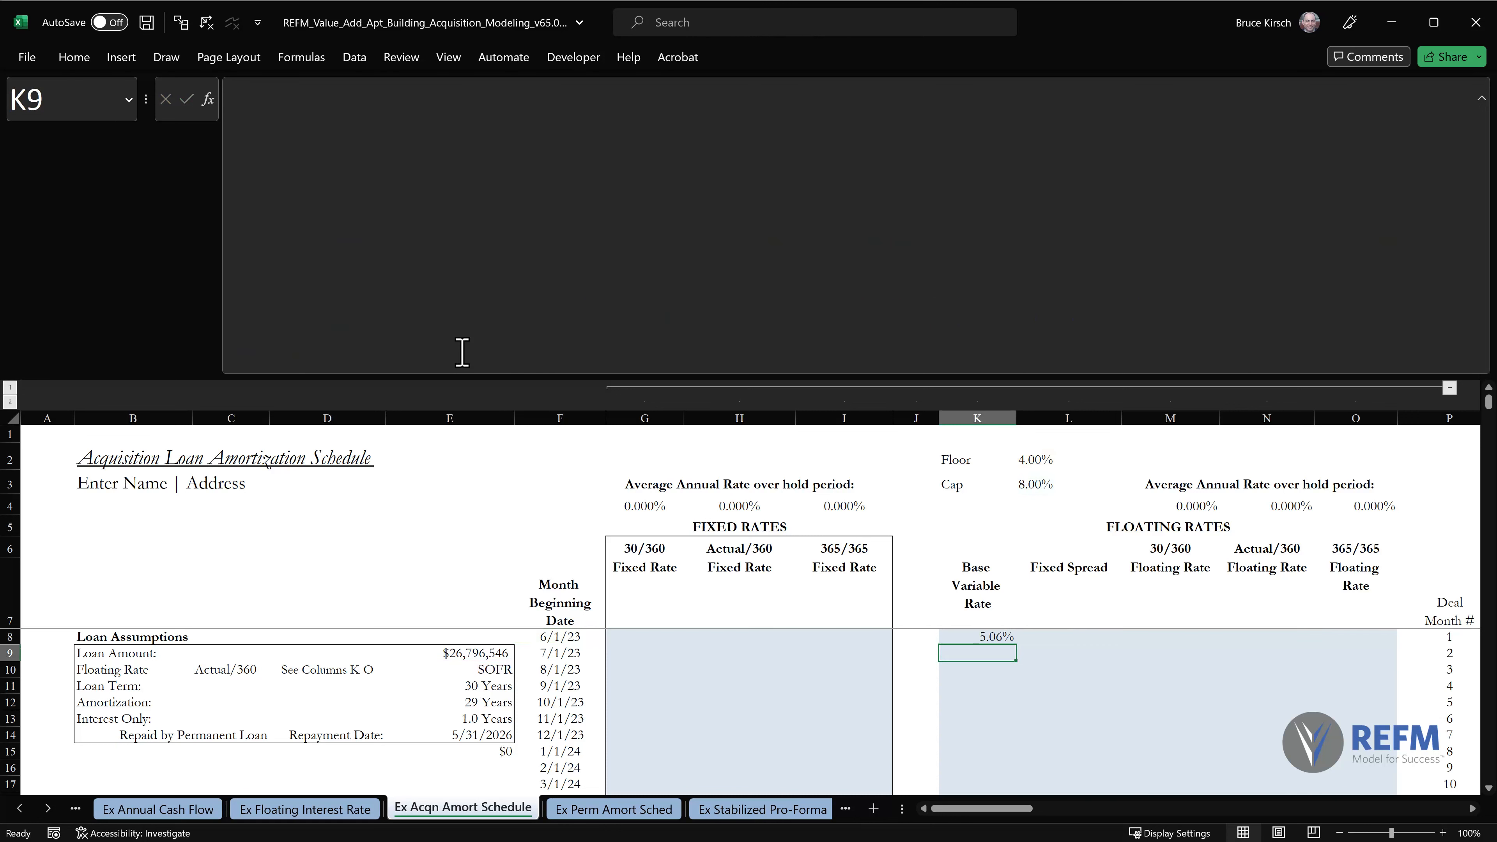
key(Up)
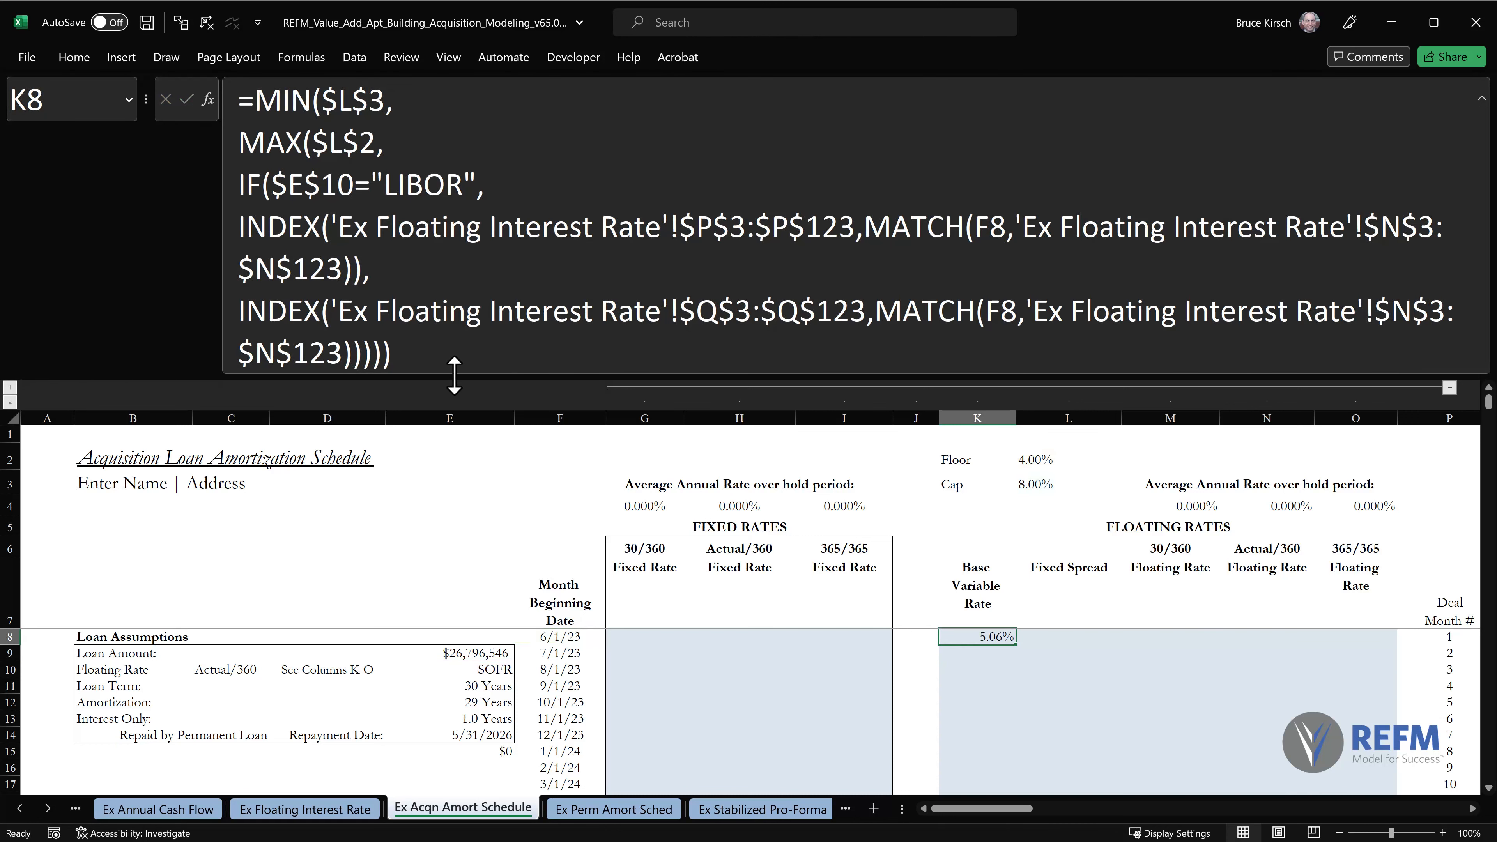
double_click(448, 375)
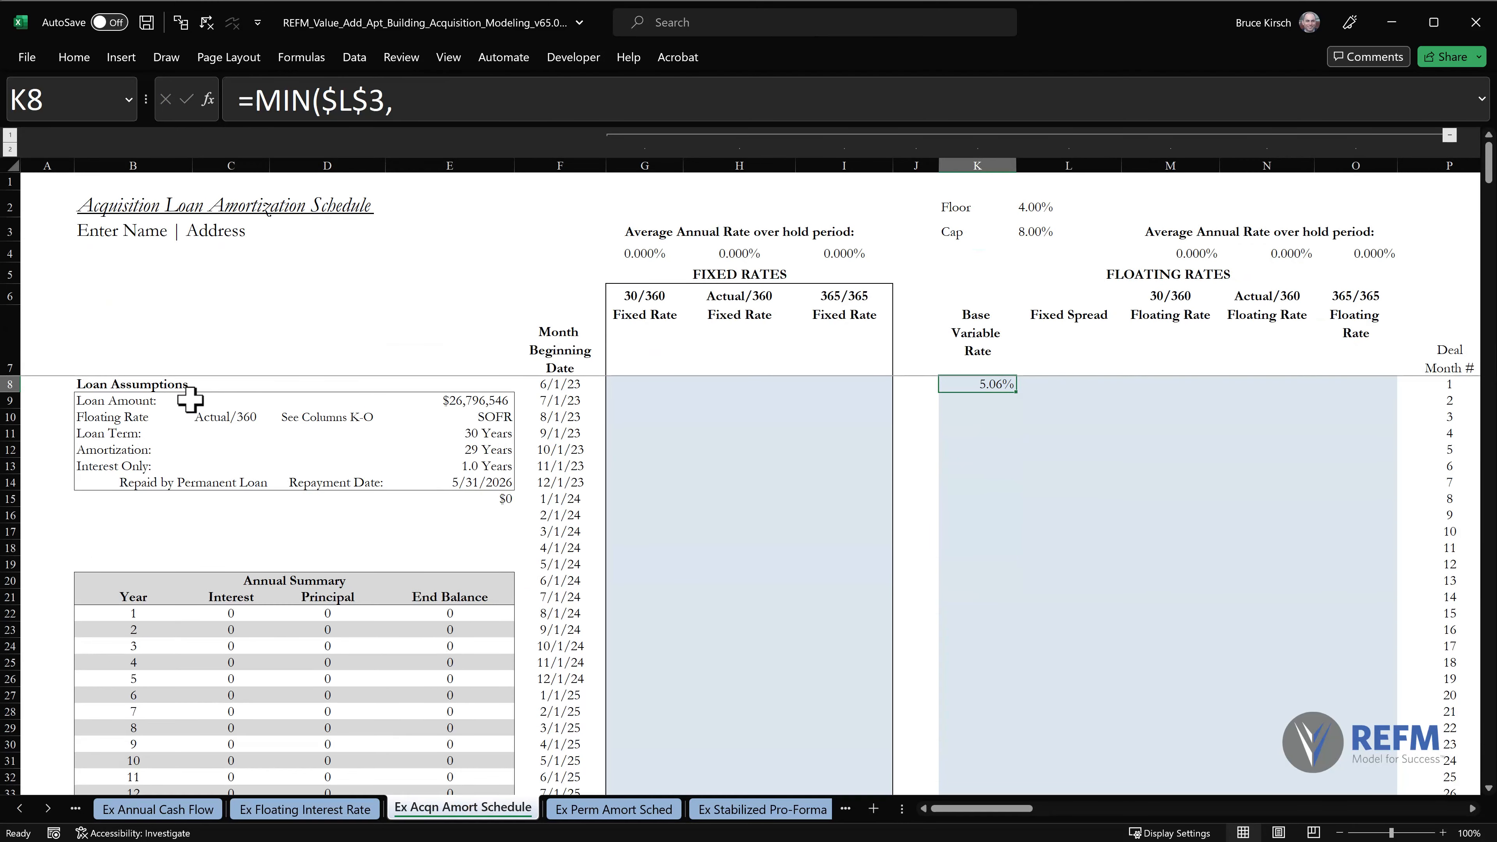
Copy the K8 base variable rate formula down column K through row 367, pasting formulas only.
click(5, 346)
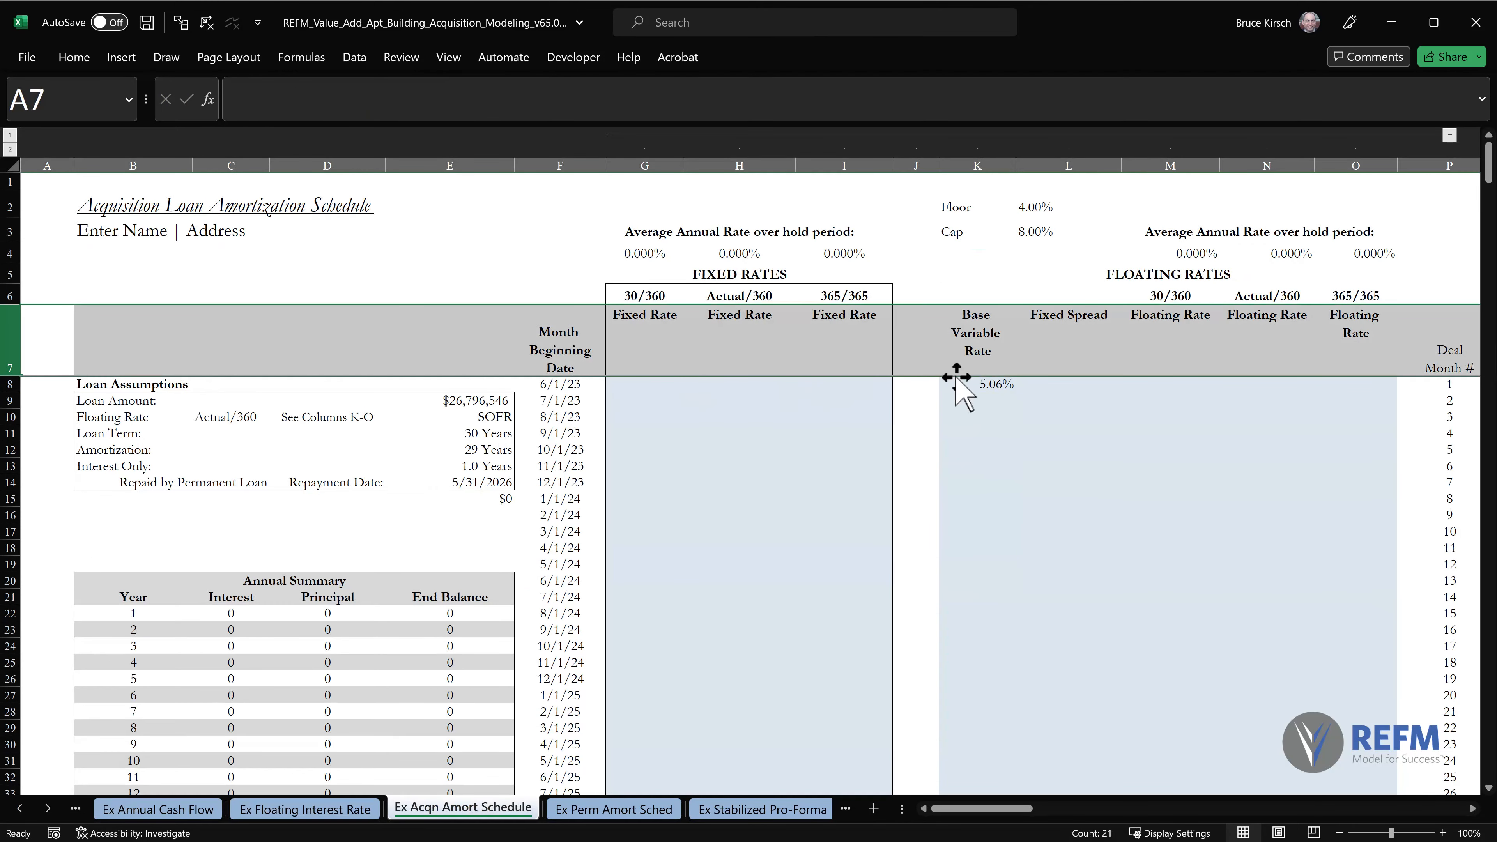
click(964, 390)
key(ctrl+c)
key(ctrl+shift+Down)
key(shift+Up)
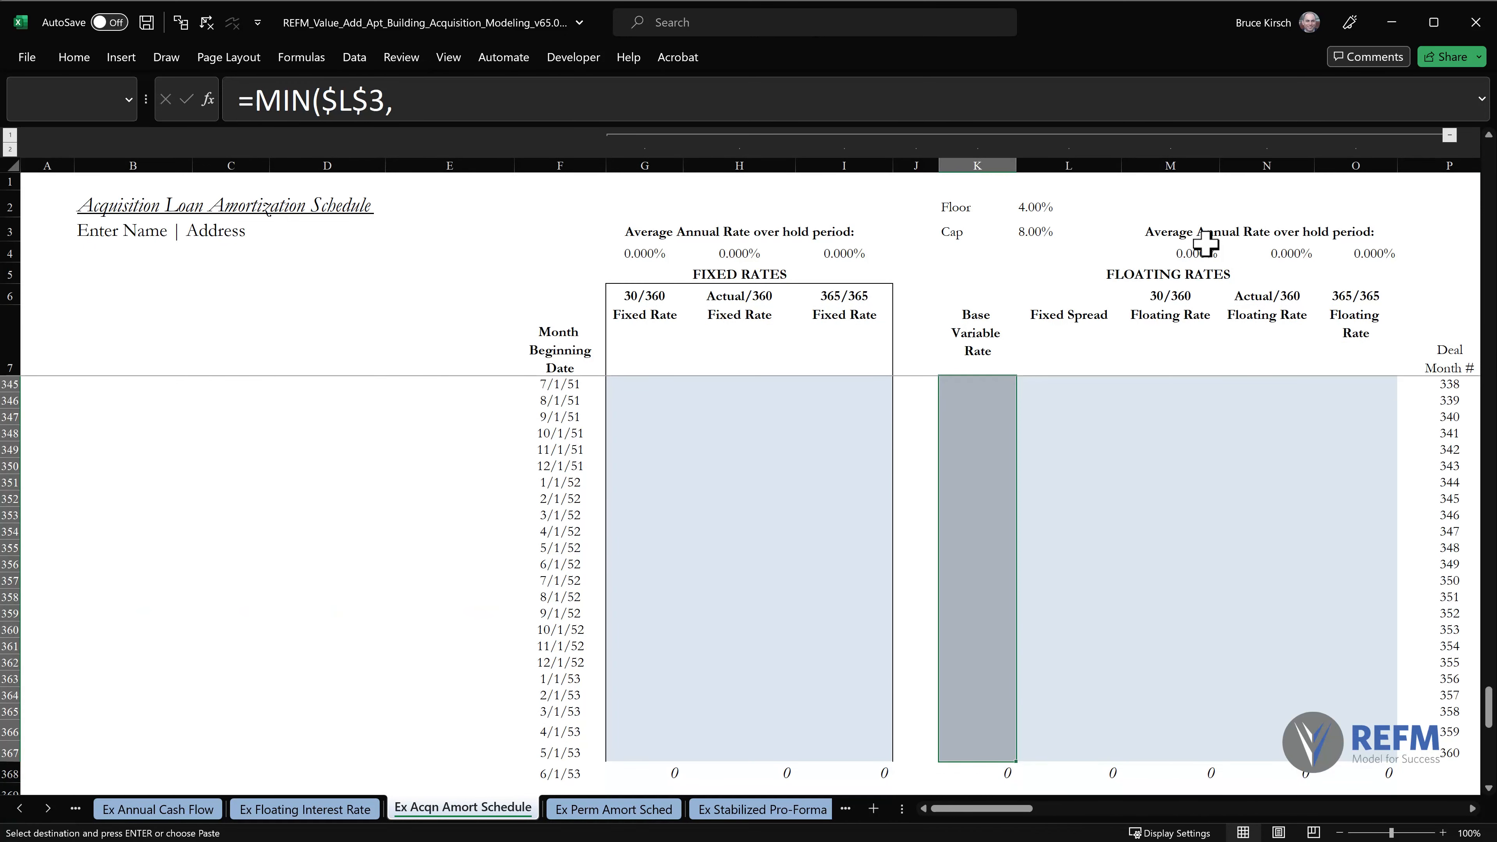
key(alt+e)
key(s)
key(f)
key(Return)
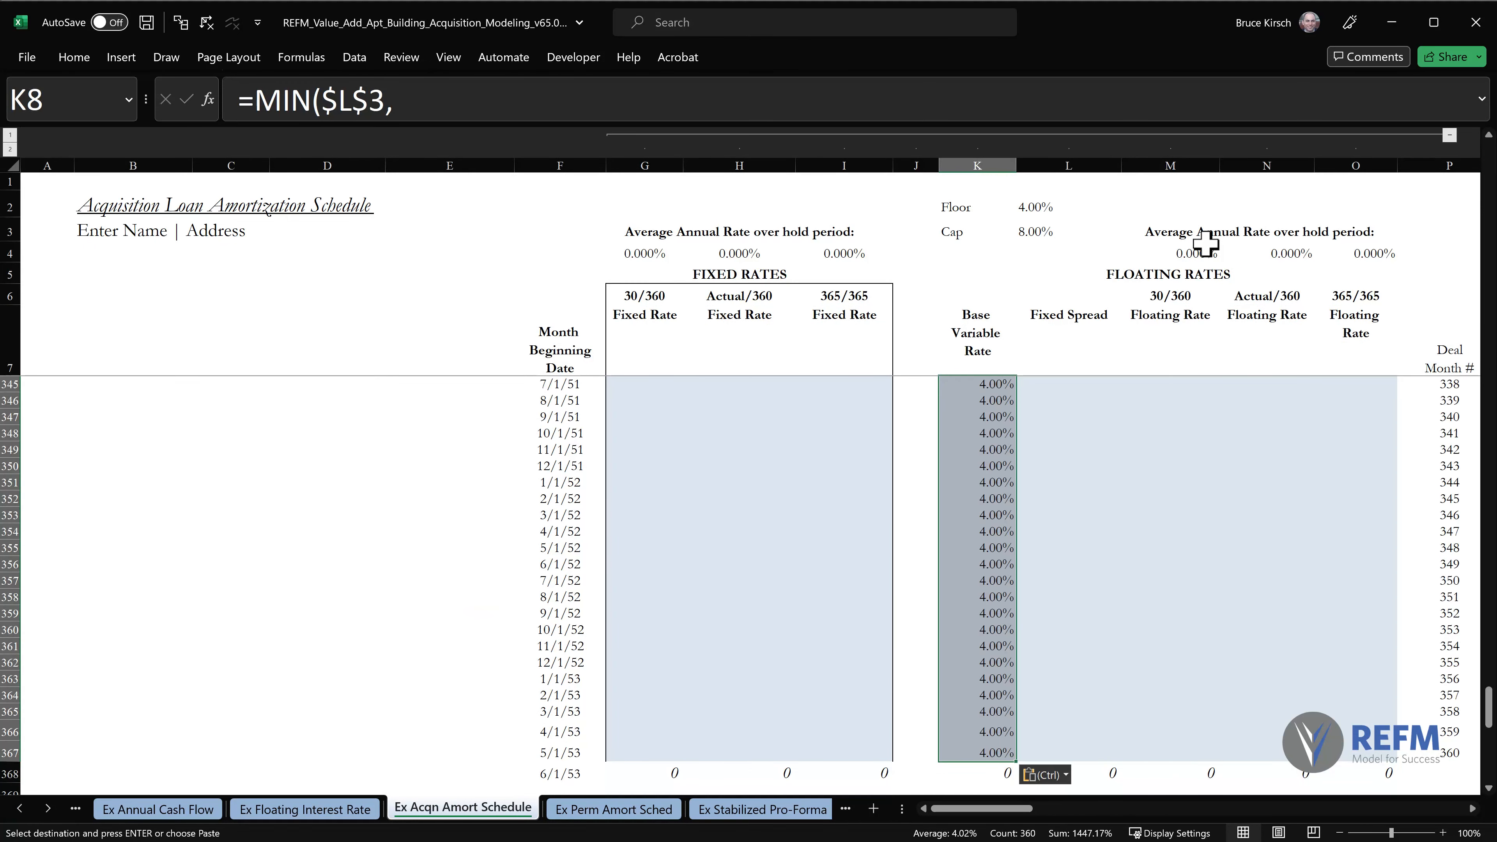
Review the filled base variable rates in column K and the last forward curve rows on the Ex Floating Interest Rate sheet.
key(Page_Up)
key(Page_Up)
key(Page_Up)
key(Page_Up)
key(Page_Up)
key(Page_Up)
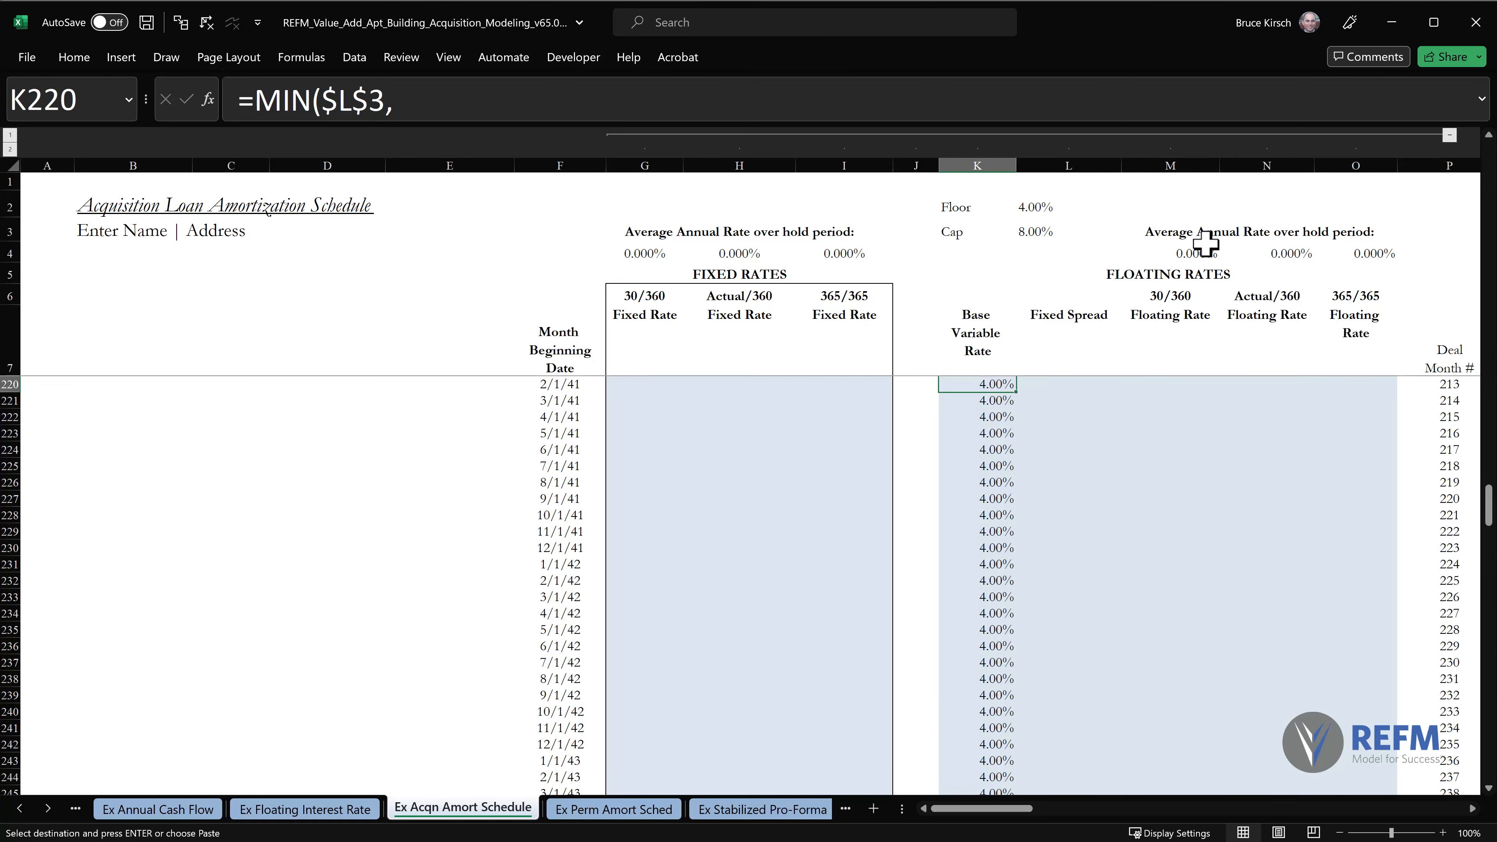
key(ctrl+Home)
click(991, 386)
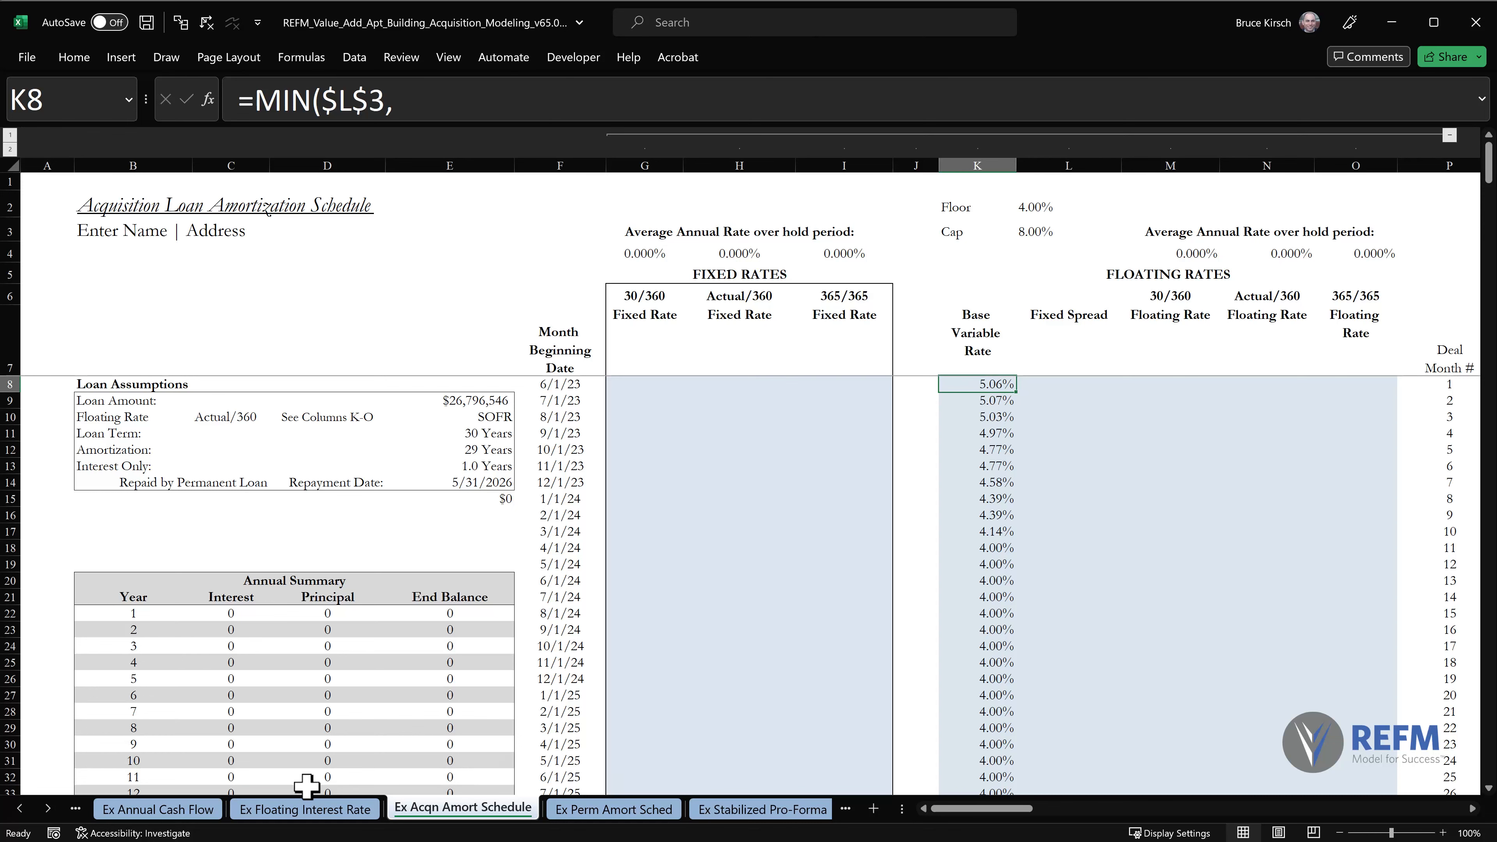
click(10, 505)
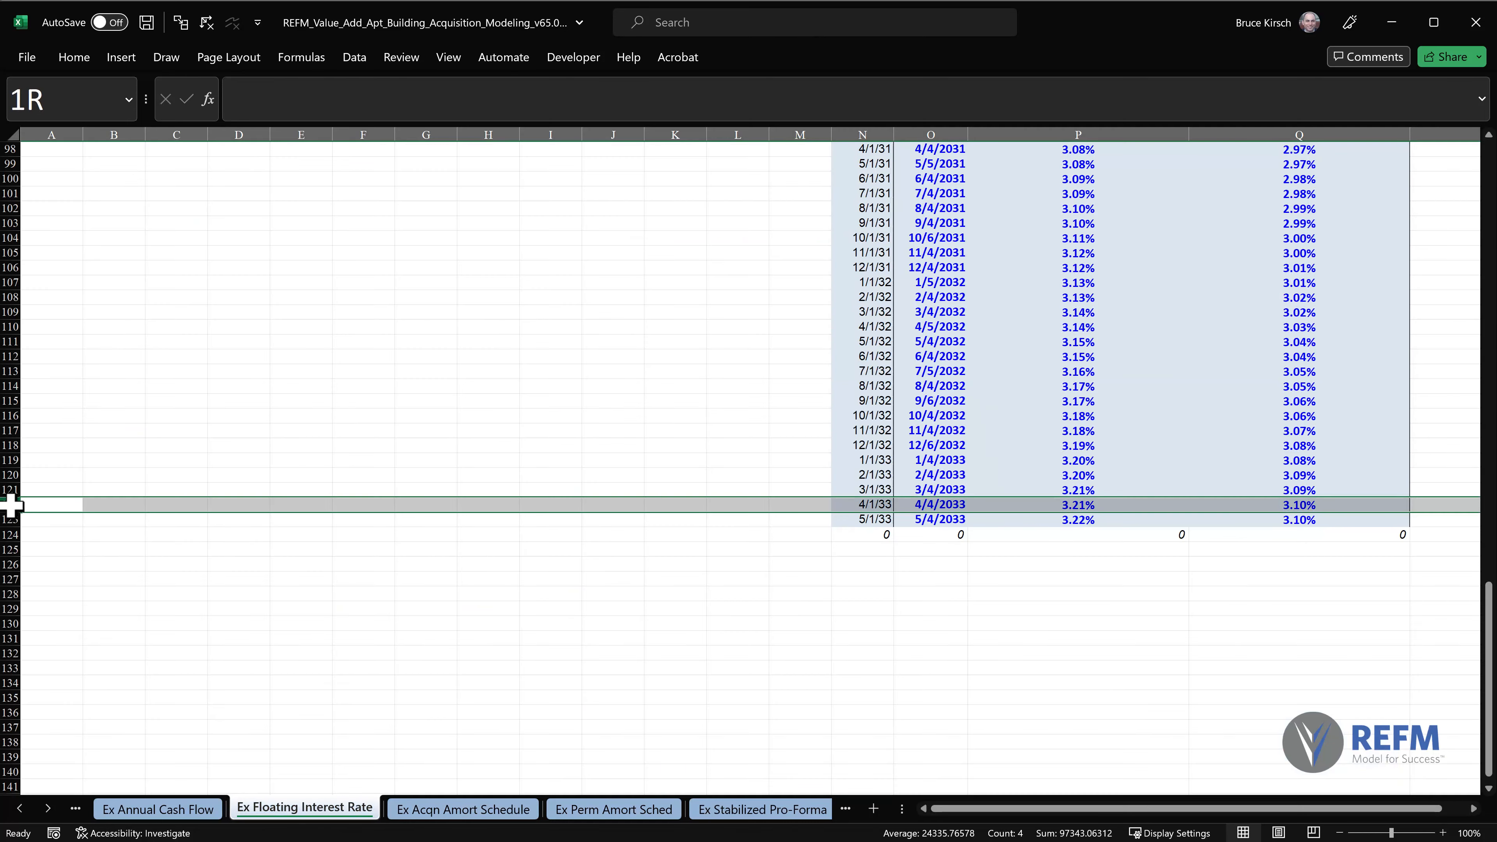
click(10, 520)
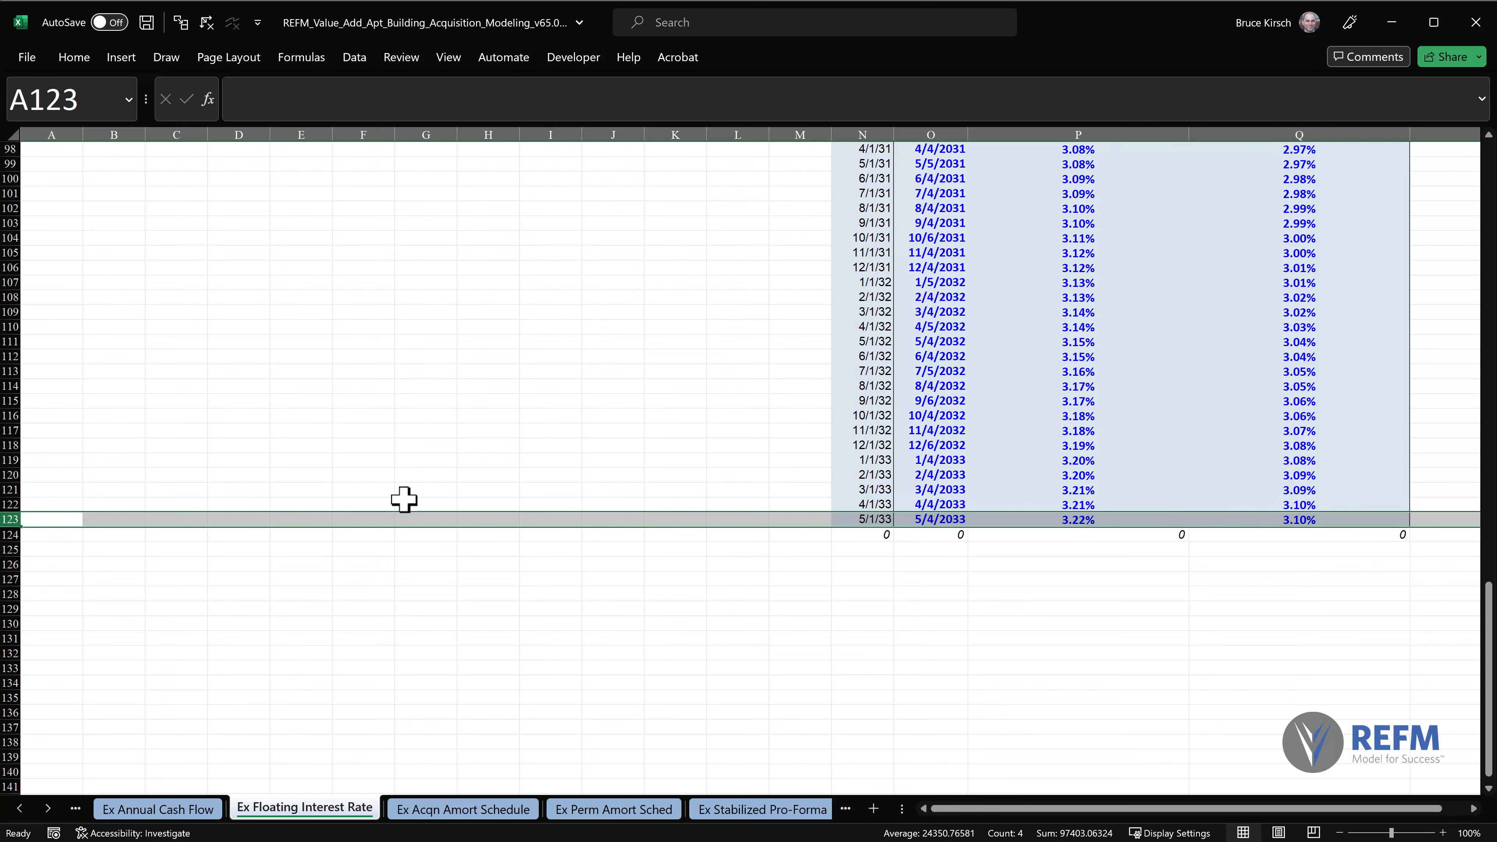
key(ctrl+Home)
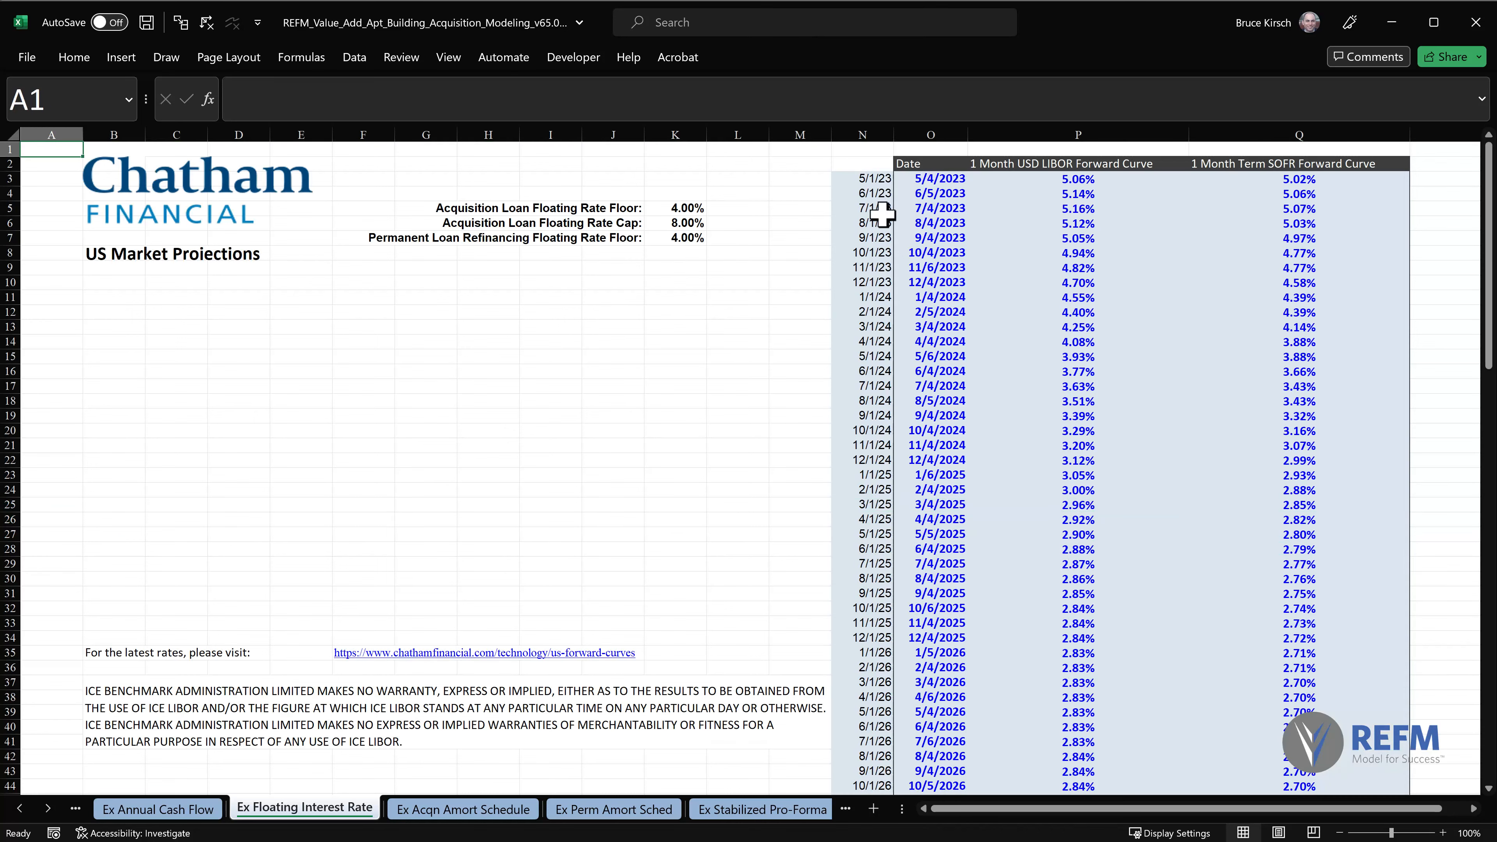
Examine the column K rates from K8 through row 367 on the Ex Acqn Amort Schedule sheet against the floor in L2.
click(485, 814)
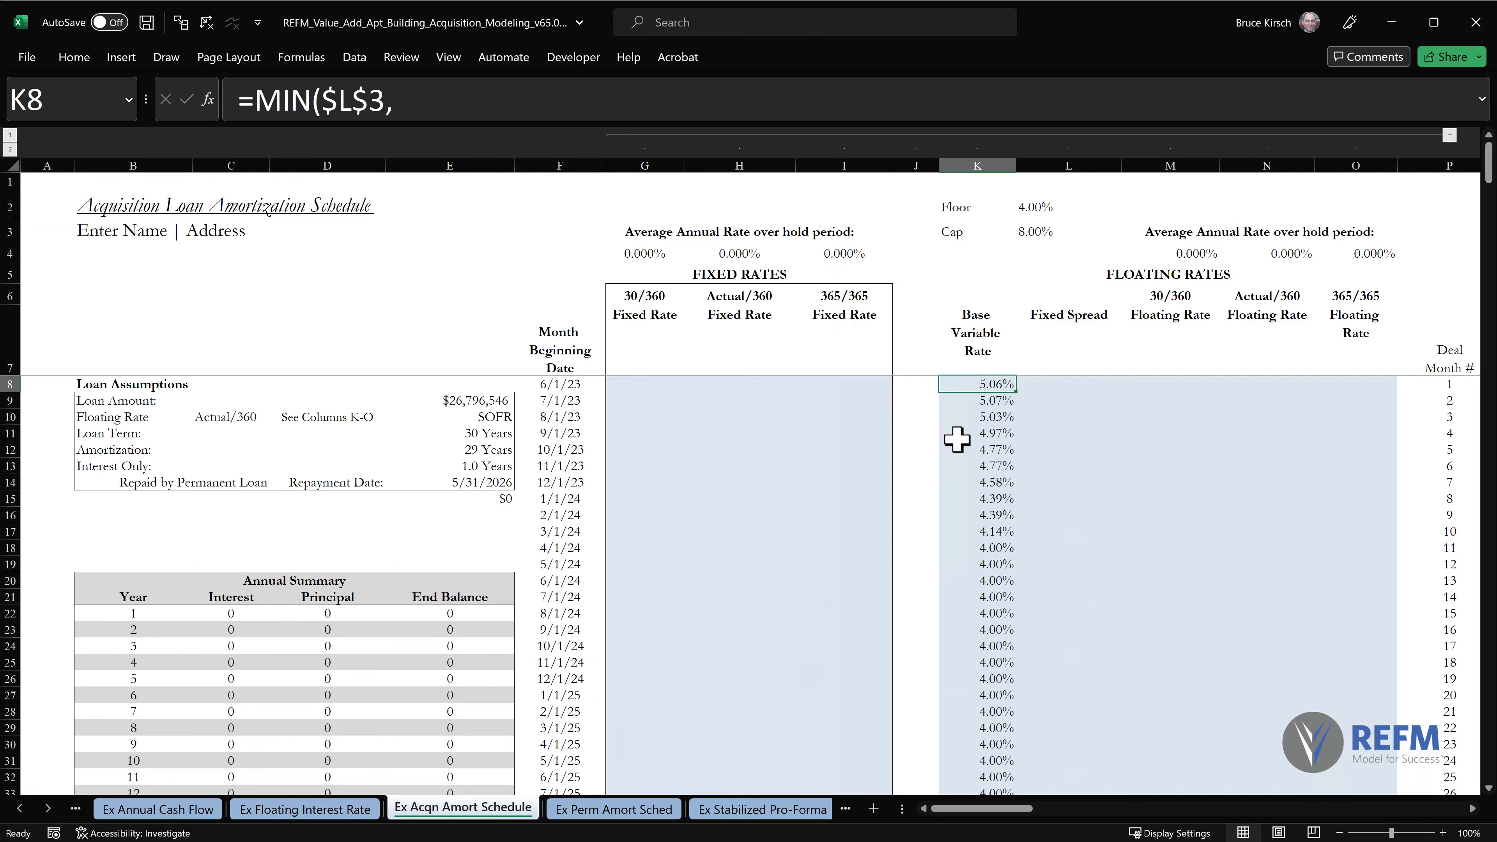
key(ctrl+Down)
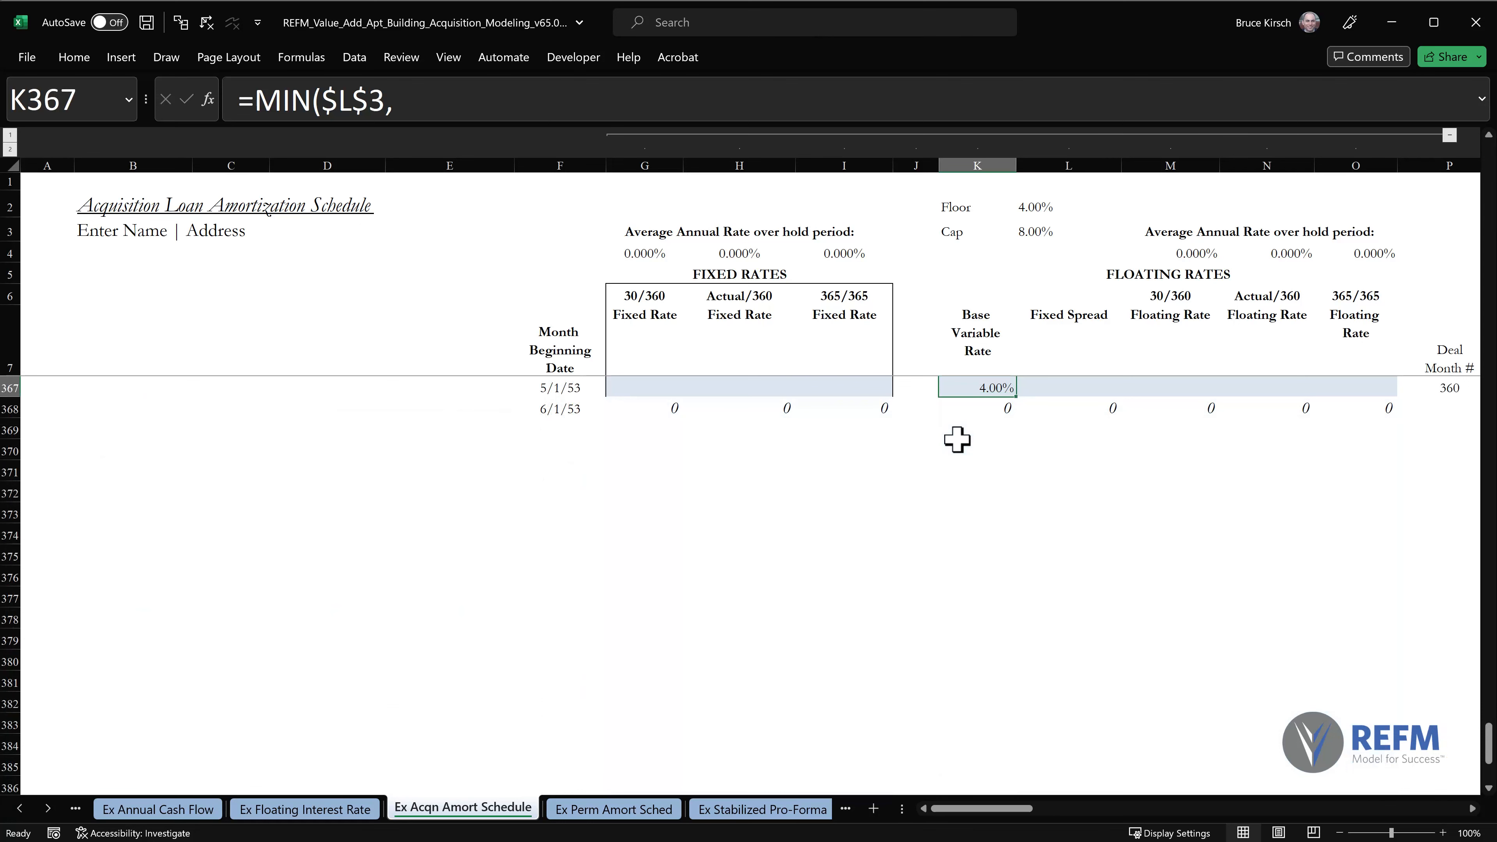
scroll(957, 439, up, 20)
scroll(957, 439, up, 20)
scroll(957, 439, up, 20)
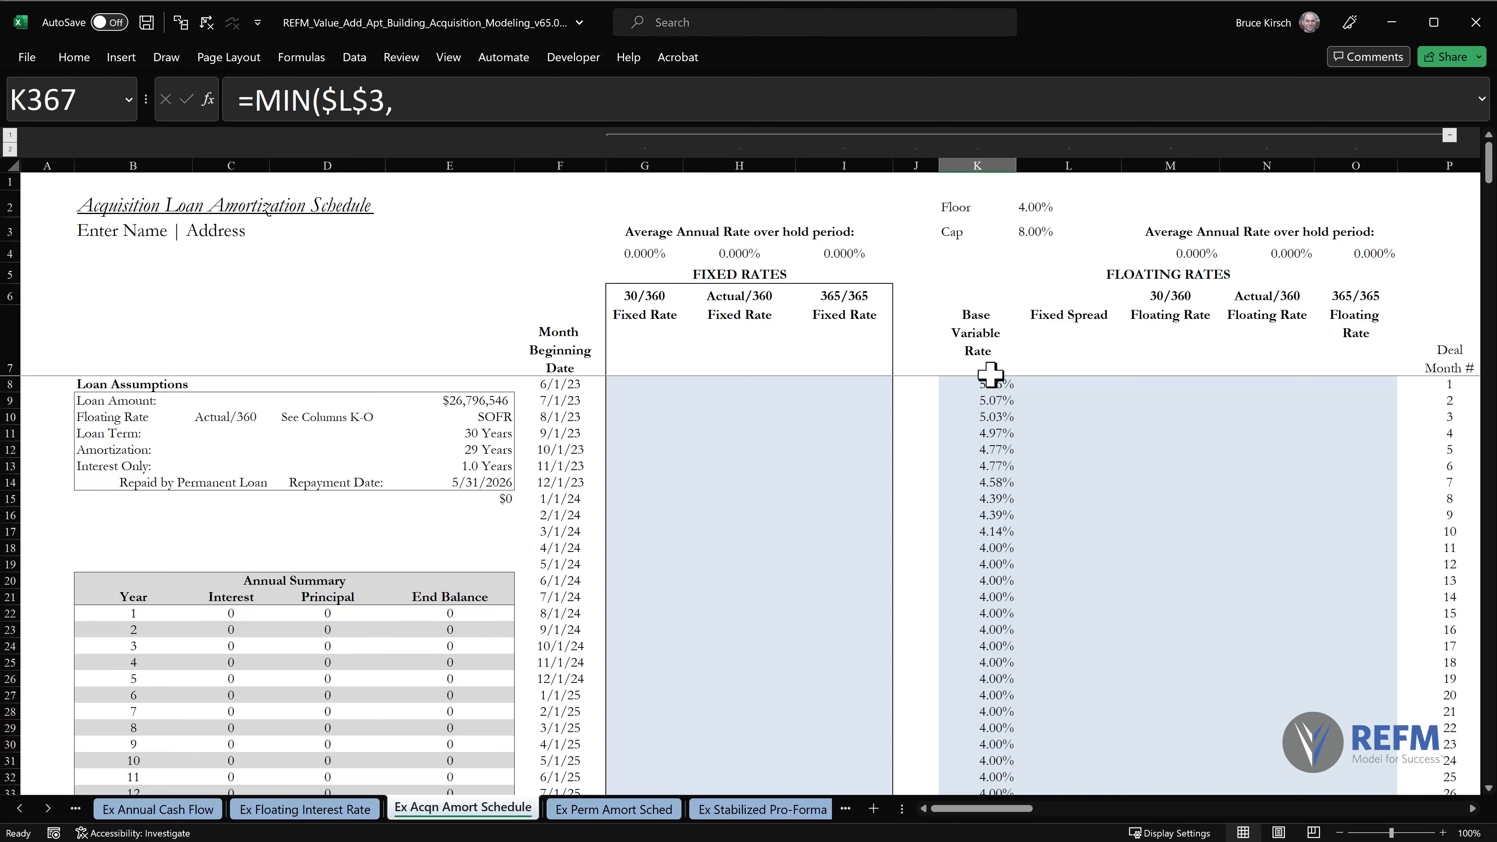
click(991, 378)
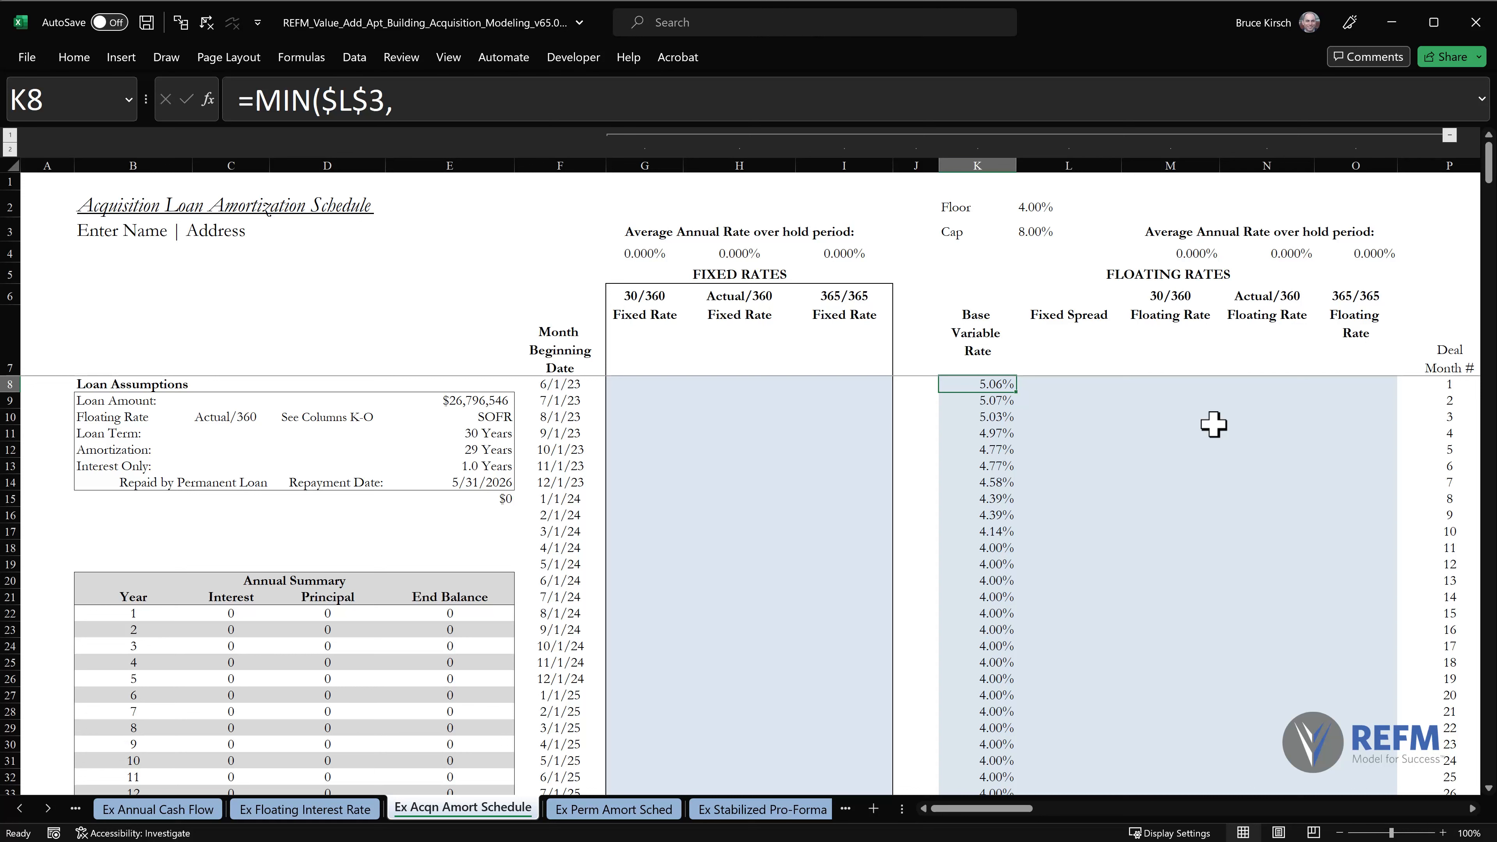
drag(1039, 192, 981, 199)
key(Page_Down)
key(Page_Down)
key(Page_Down)
key(Page_Down)
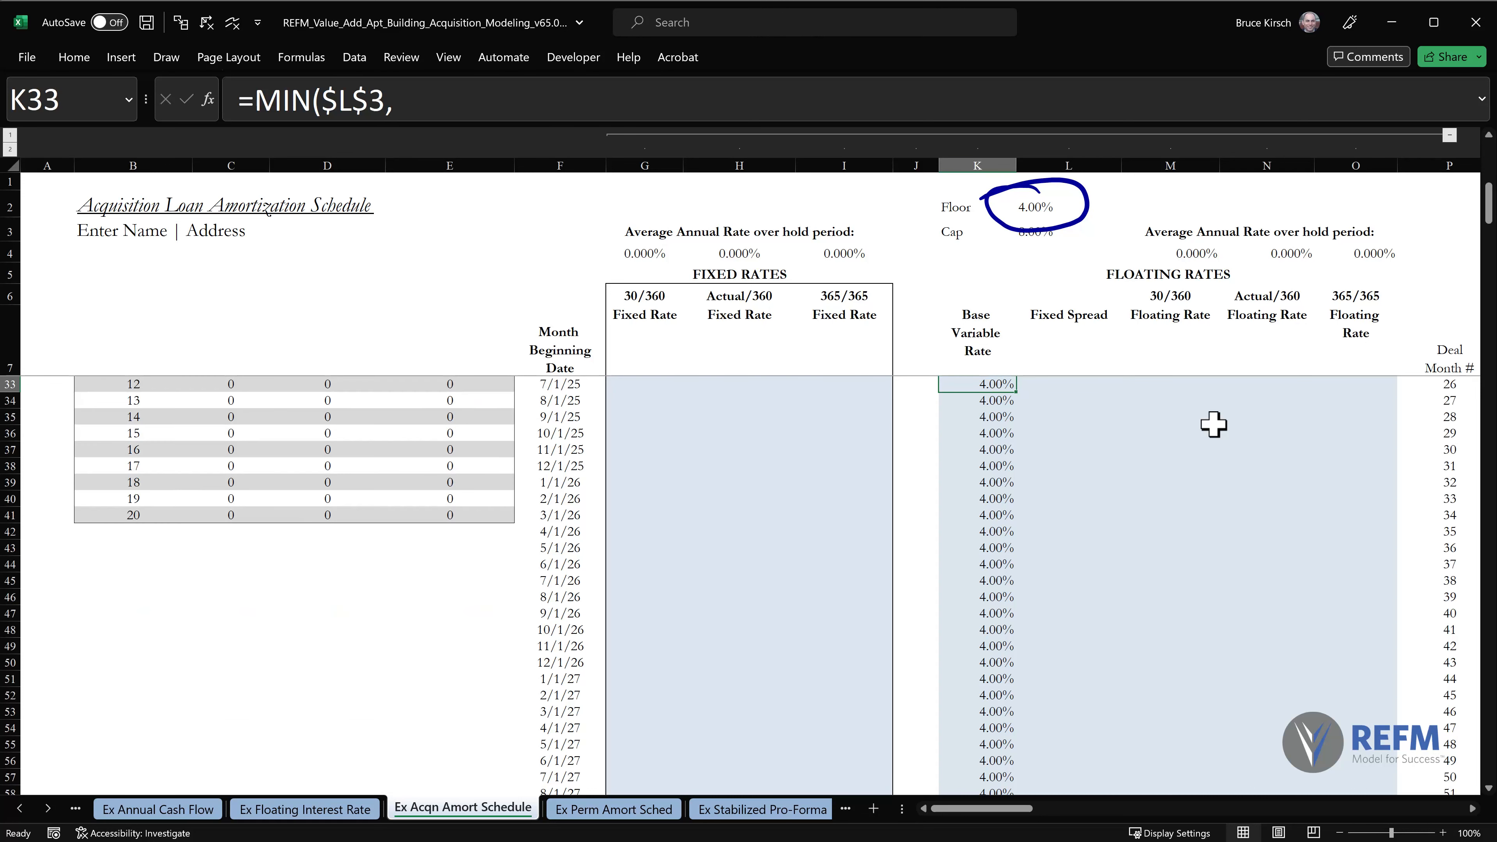
key(Page_Down)
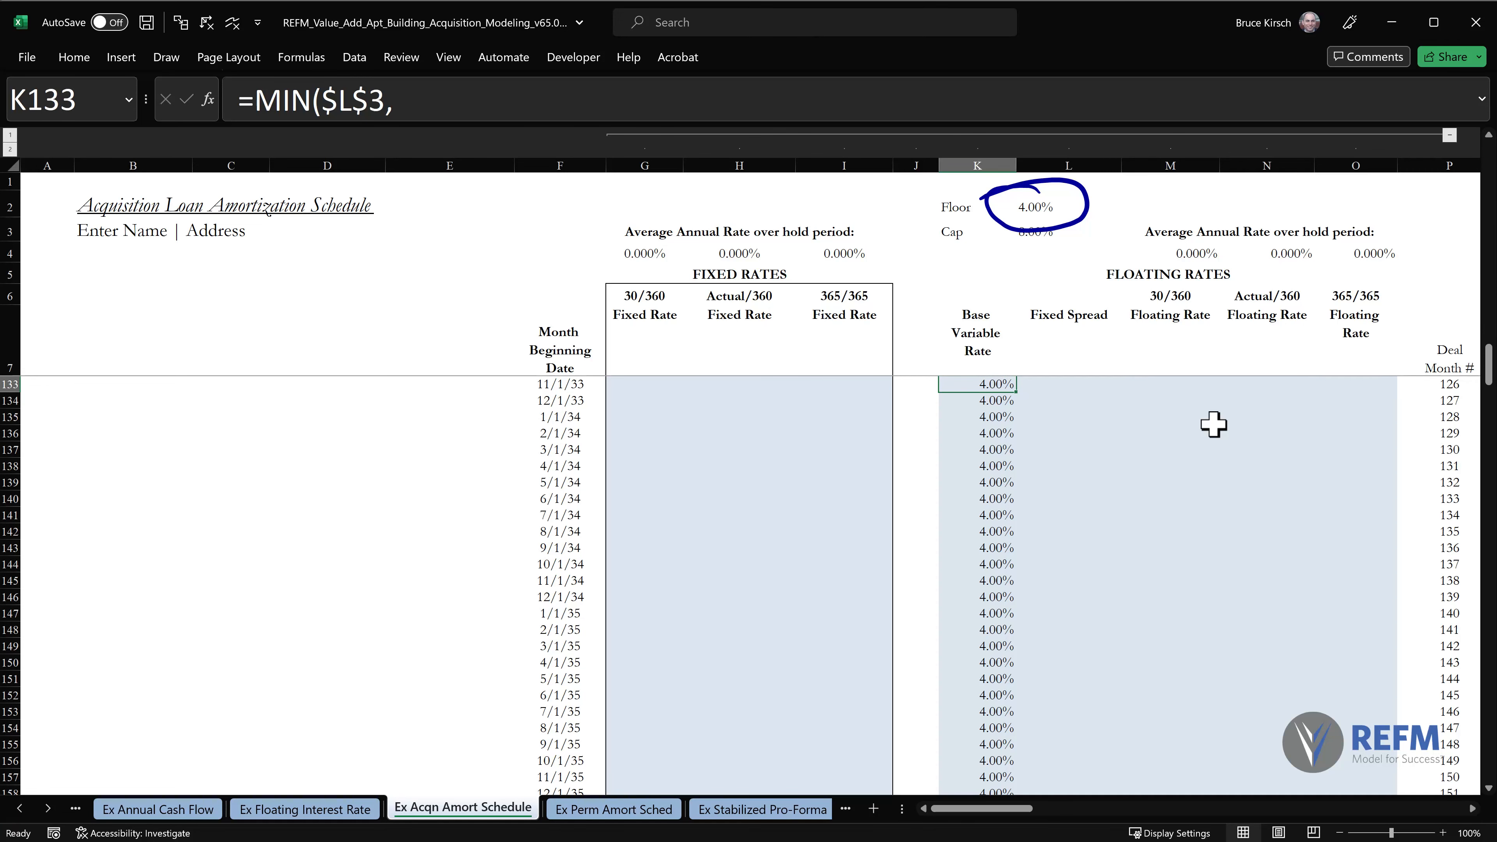
Check the final 1 Month Term SOFR Forward Curve rates on the Ex Floating Interest Rate sheet.
key(ctrl+Page_Up)
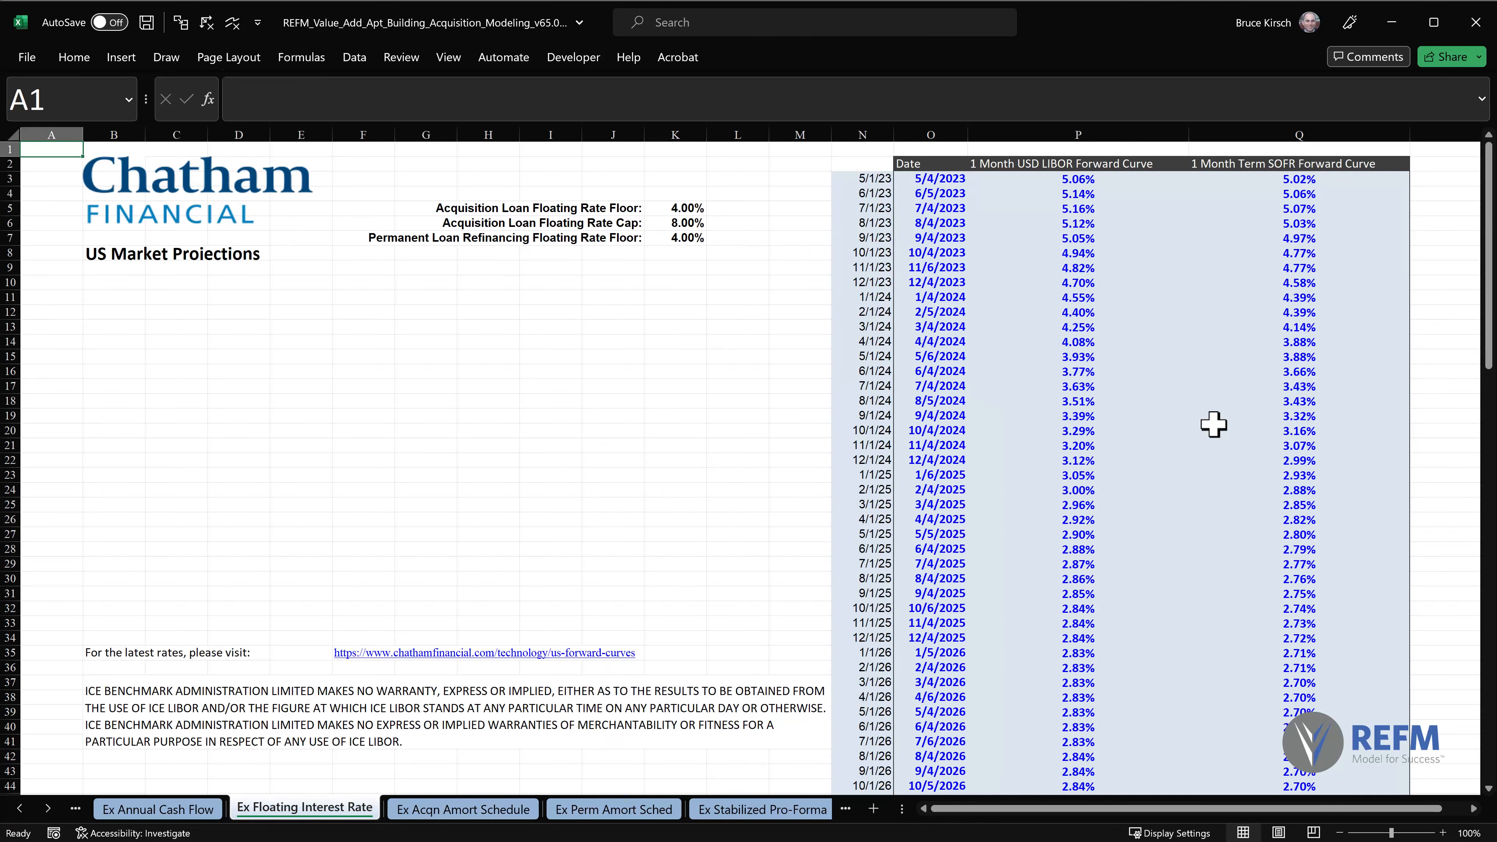
key(Page_Down)
key(Page_Down)
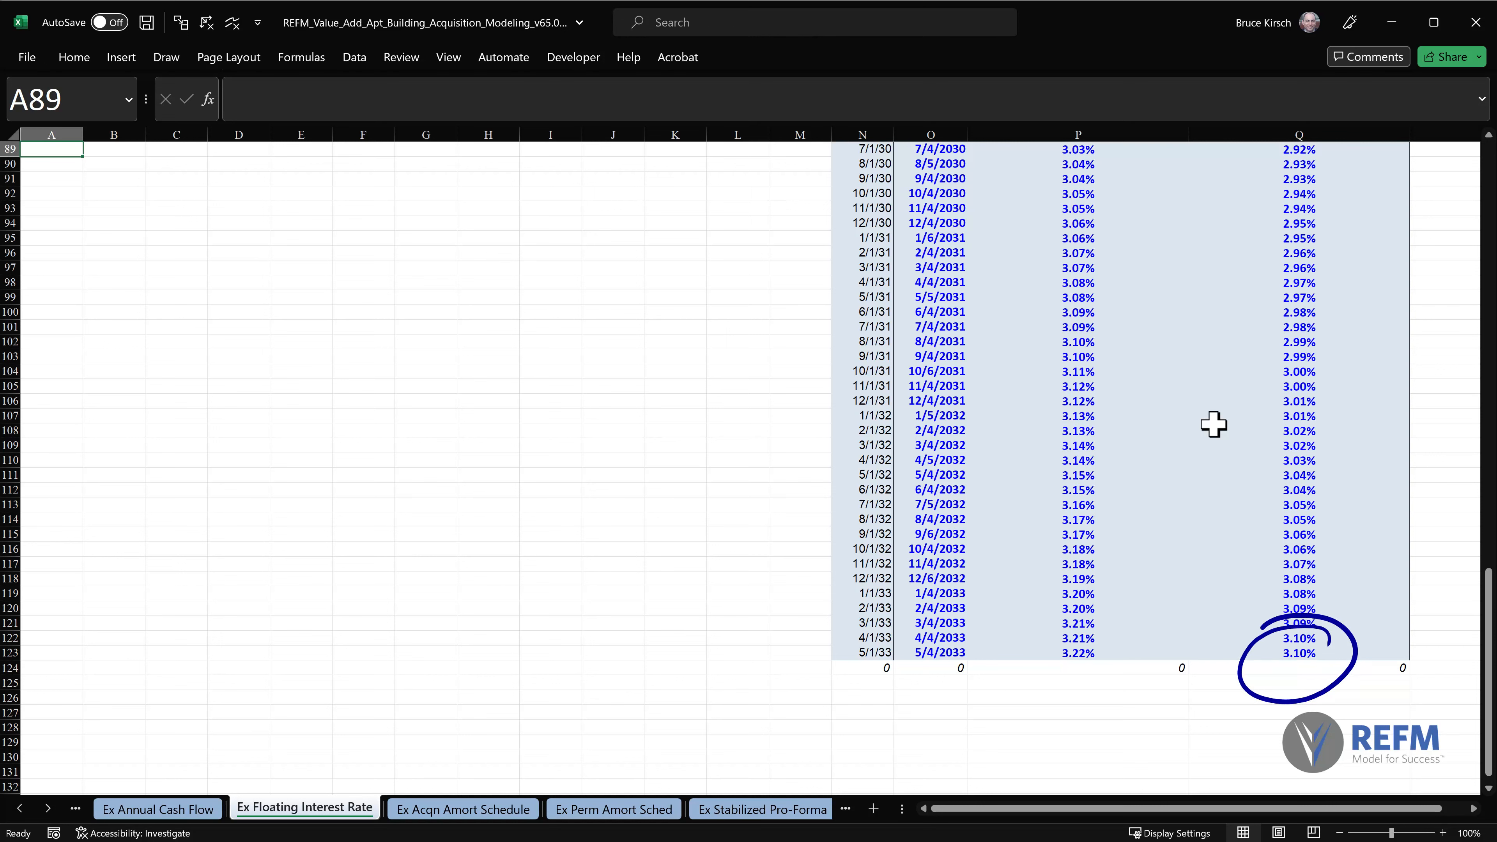
key(ctrl+Home)
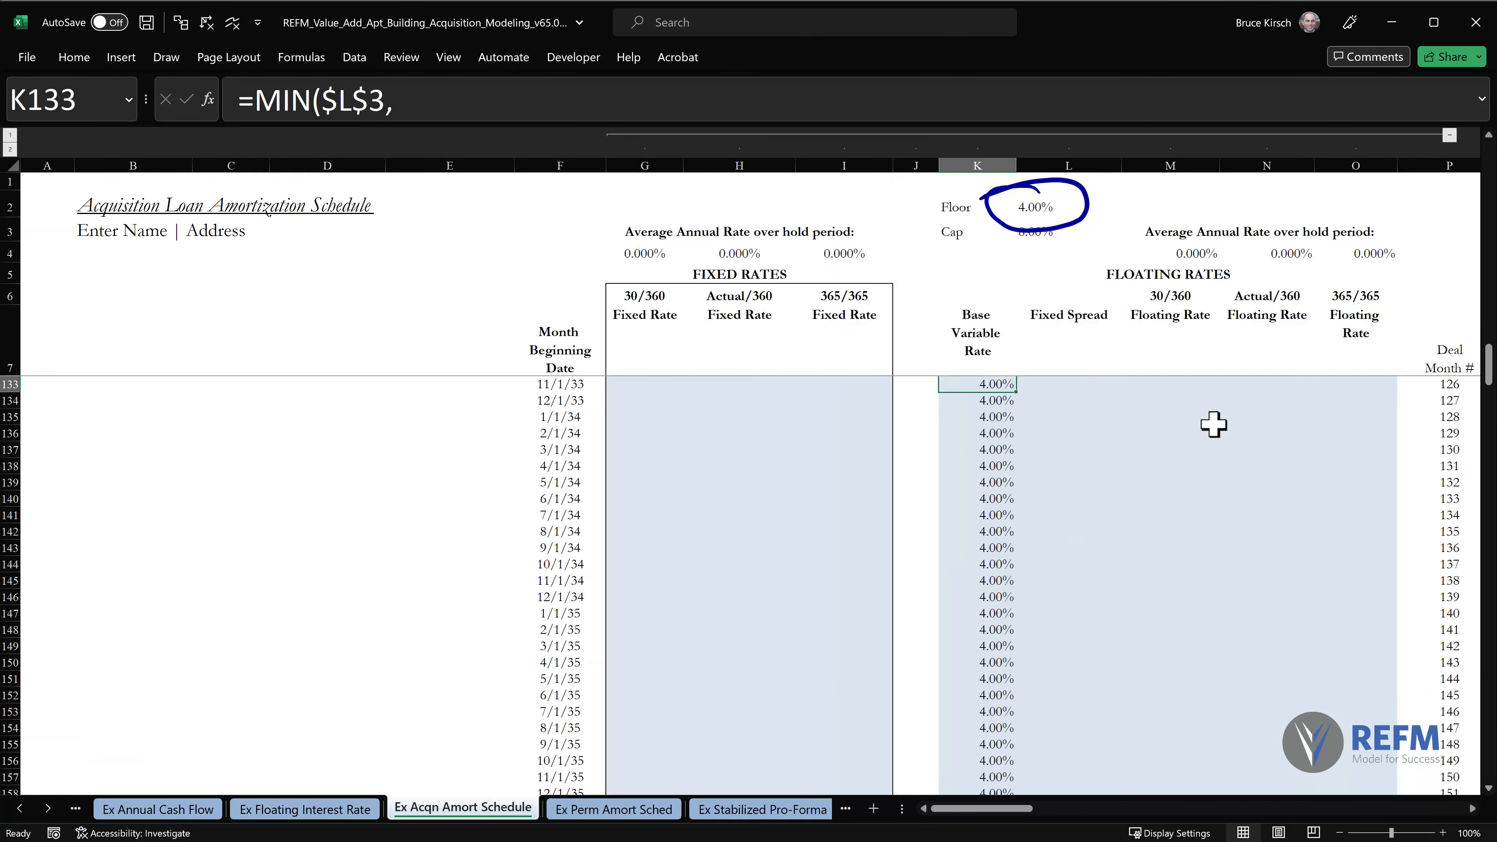
Override the acquisition loan's Floor in L2 of the Ex Acqn Amort Schedule sheet with 3.1%.
key(ctrl+Home)
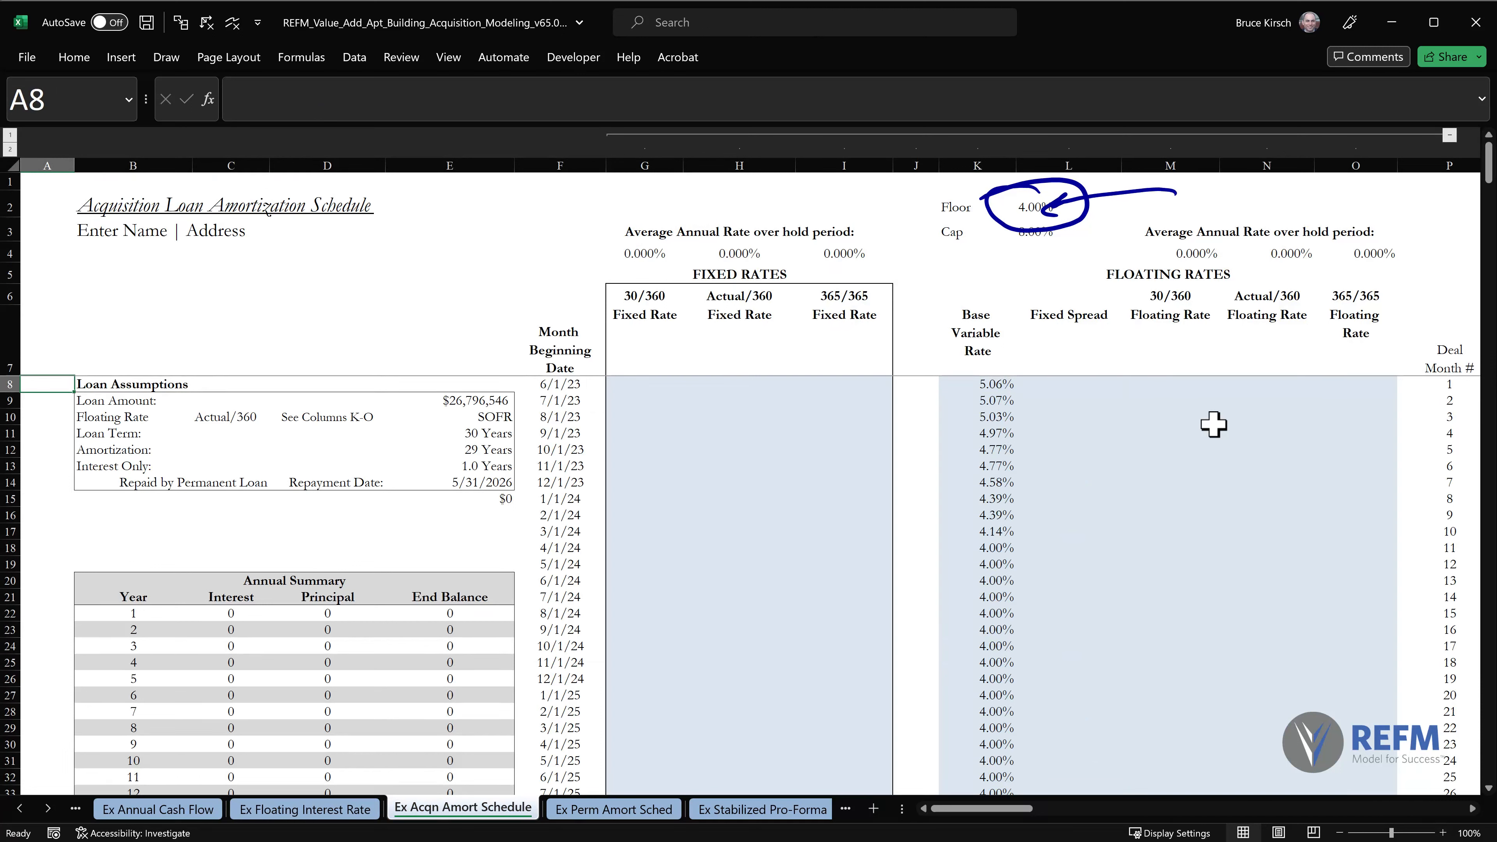
click(1026, 205)
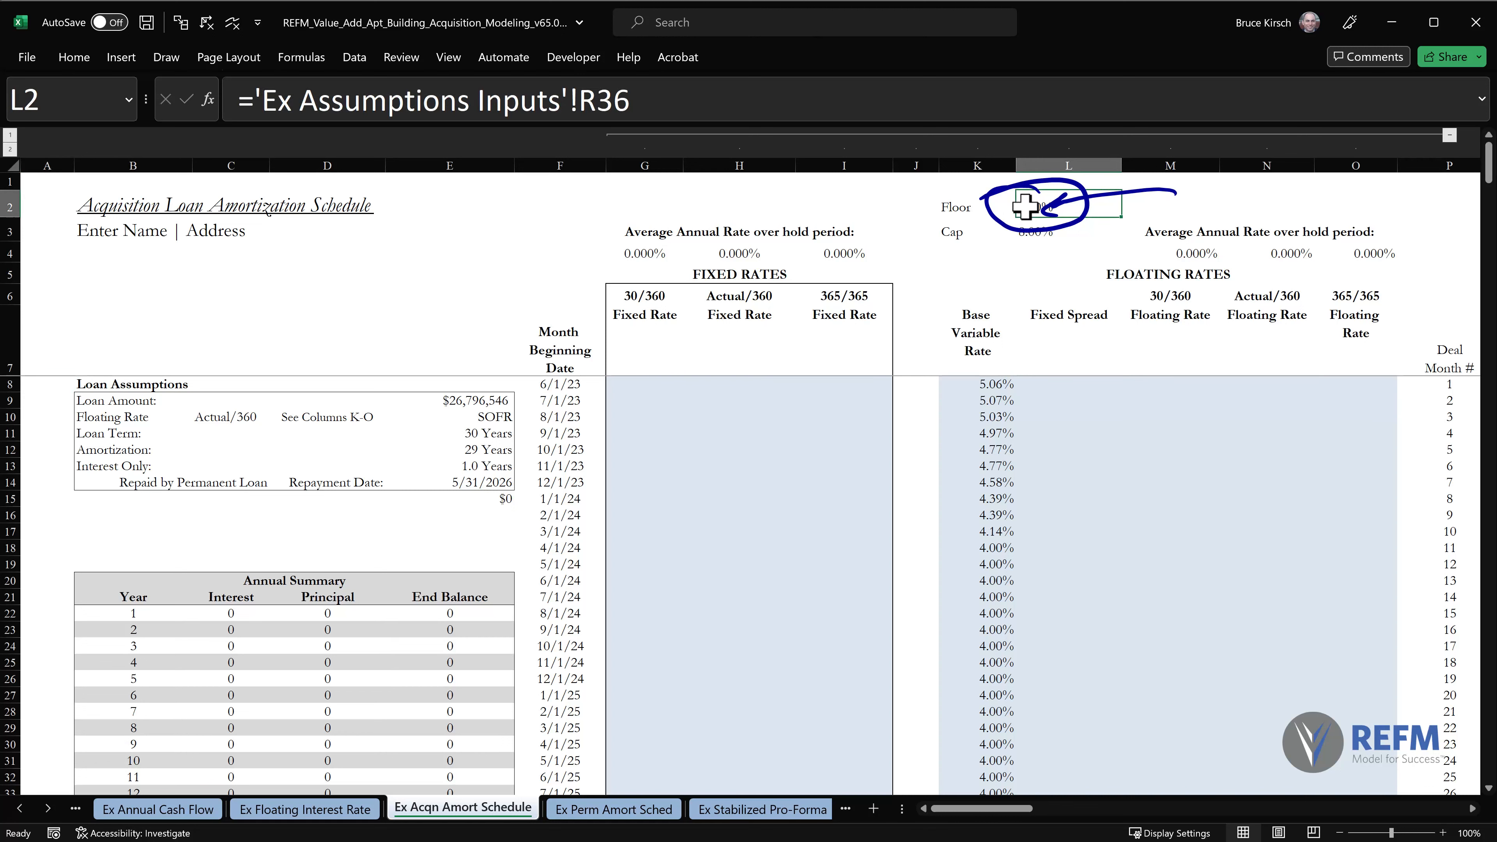
text(31)
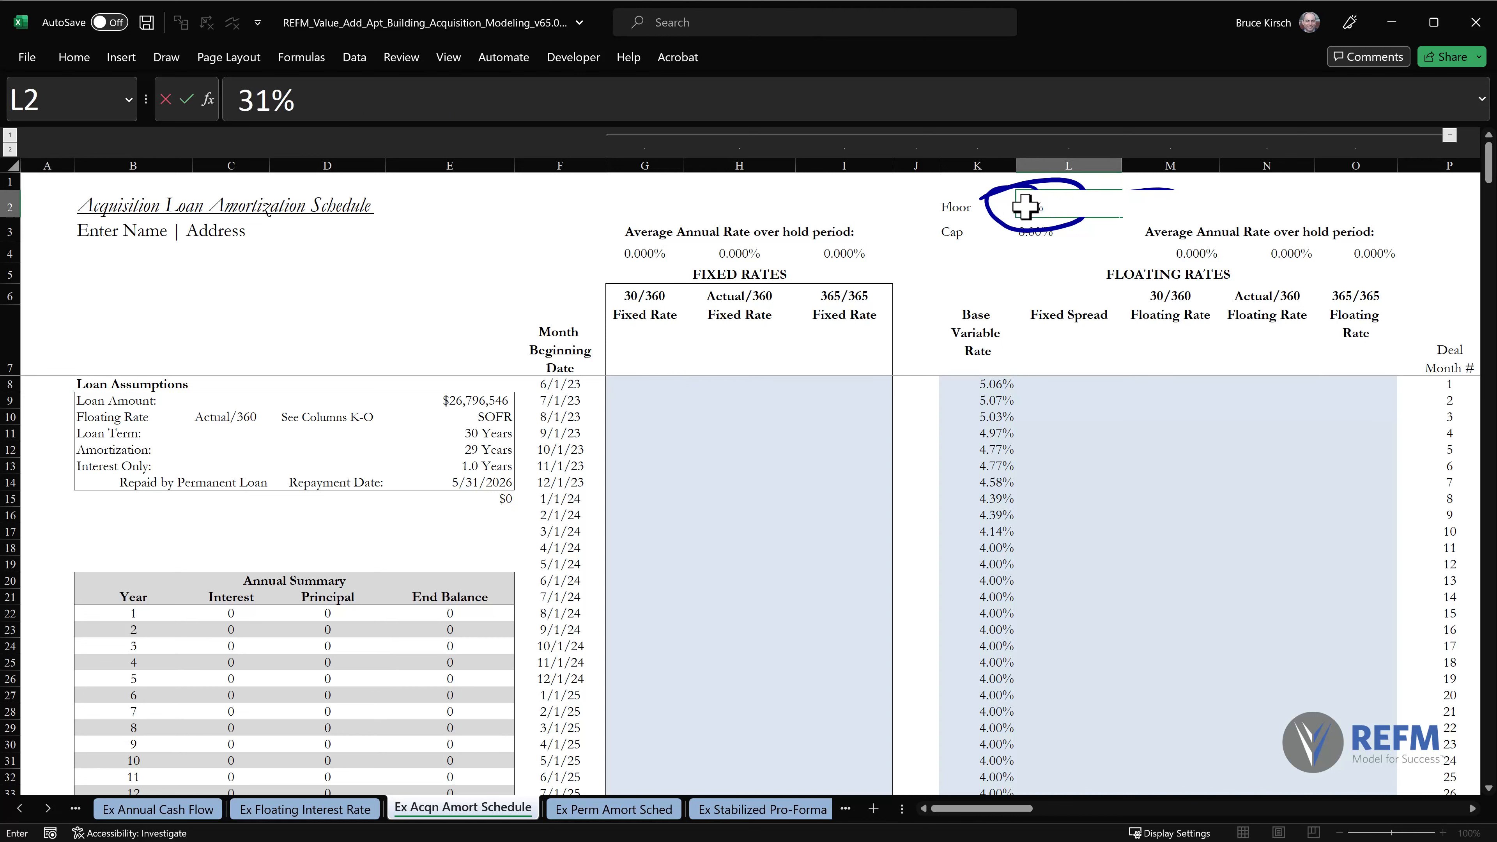
key(Escape)
text(3.1)
key(Return)
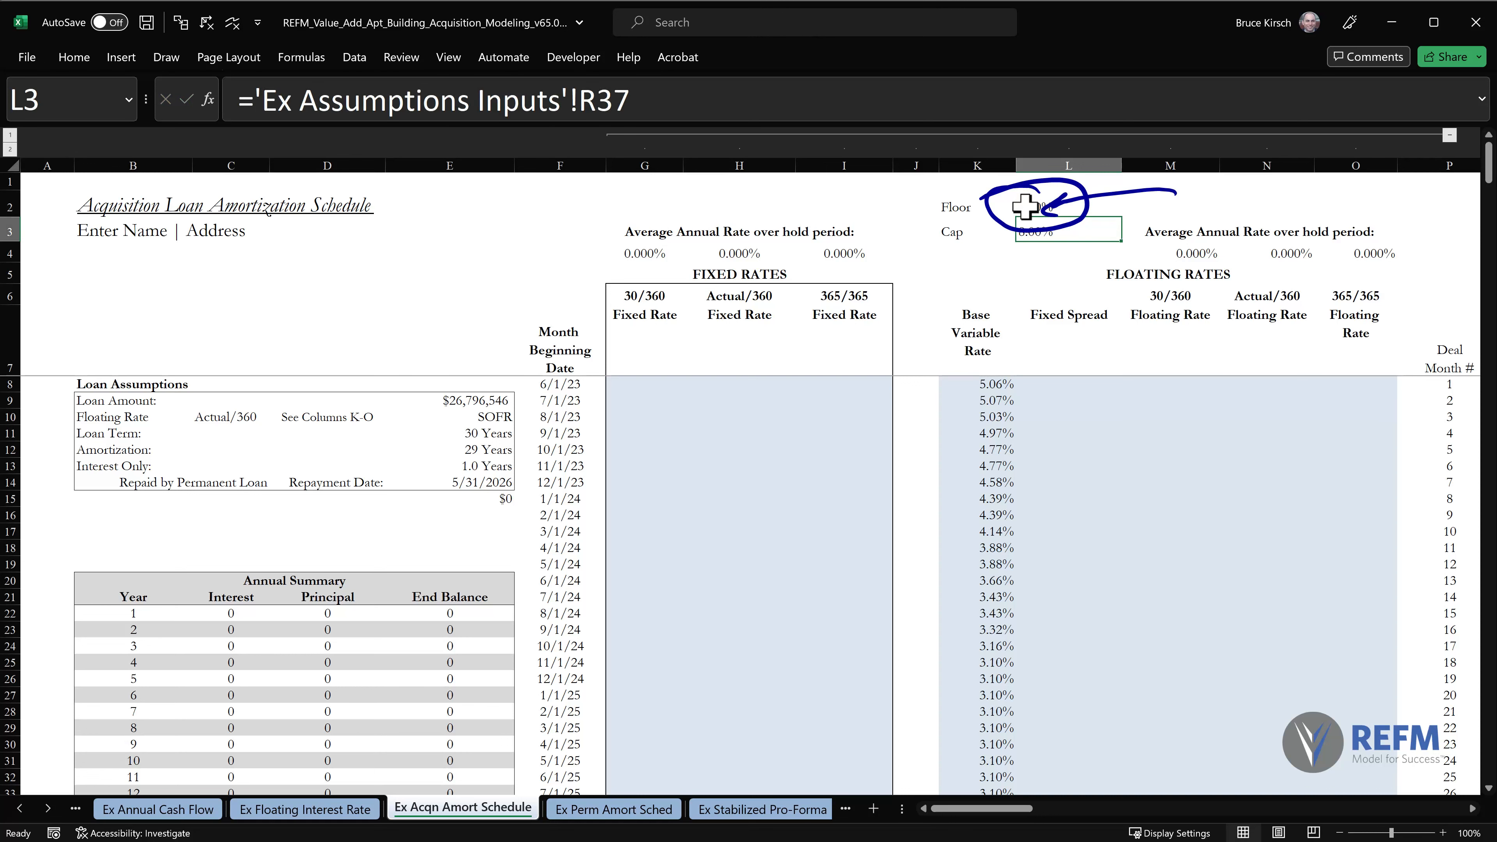
Inspect how the column K rates respond to the floor override, and undo the override in L2.
scroll(1025, 206, down, 4)
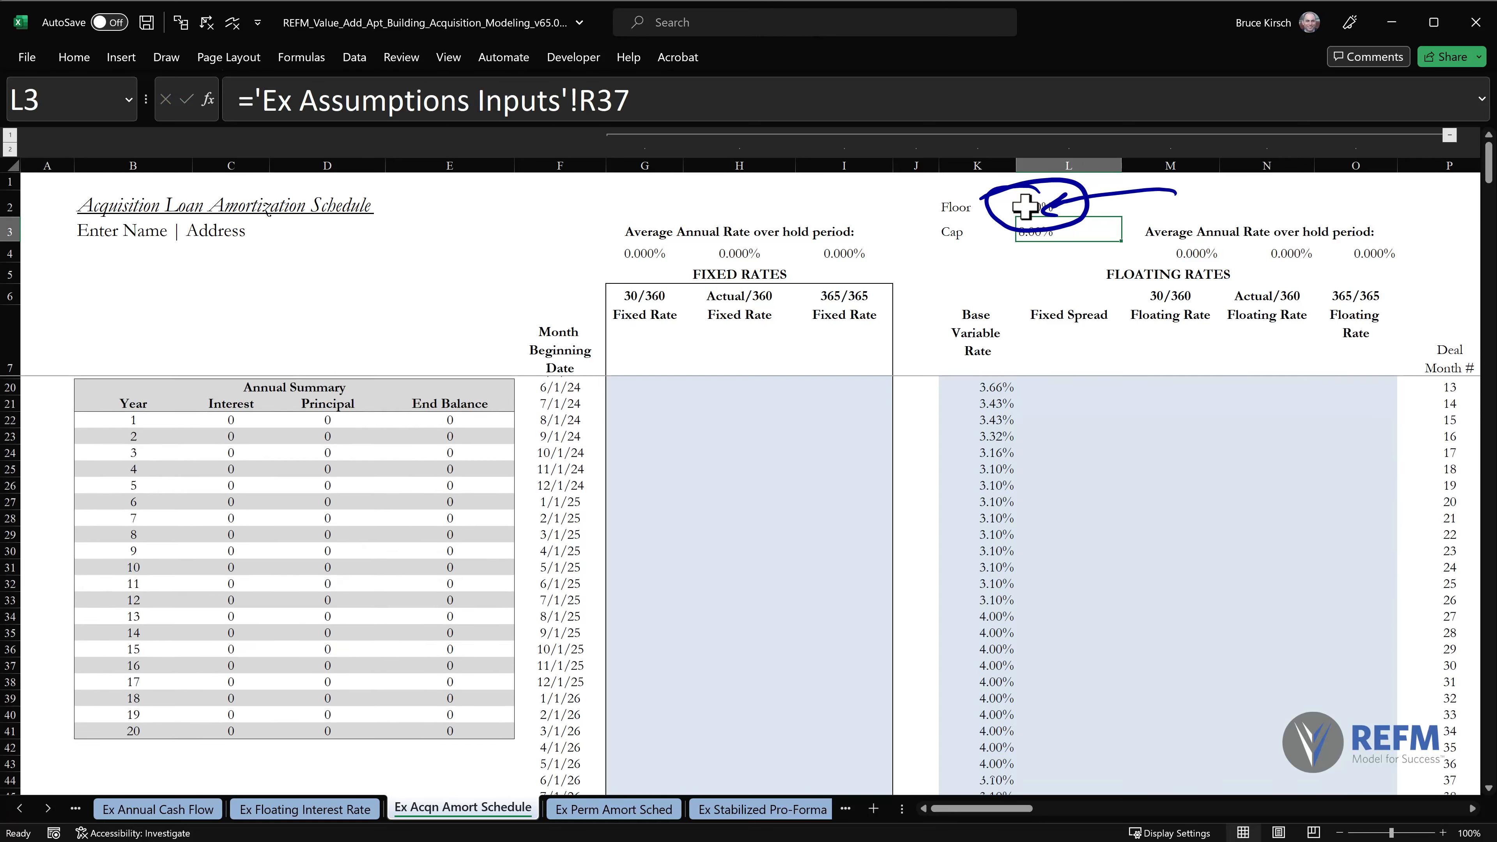
mouse_move(1035, 466)
mouse_down()
mouse_move(1050, 603)
mouse_move(1038, 753)
mouse_up()
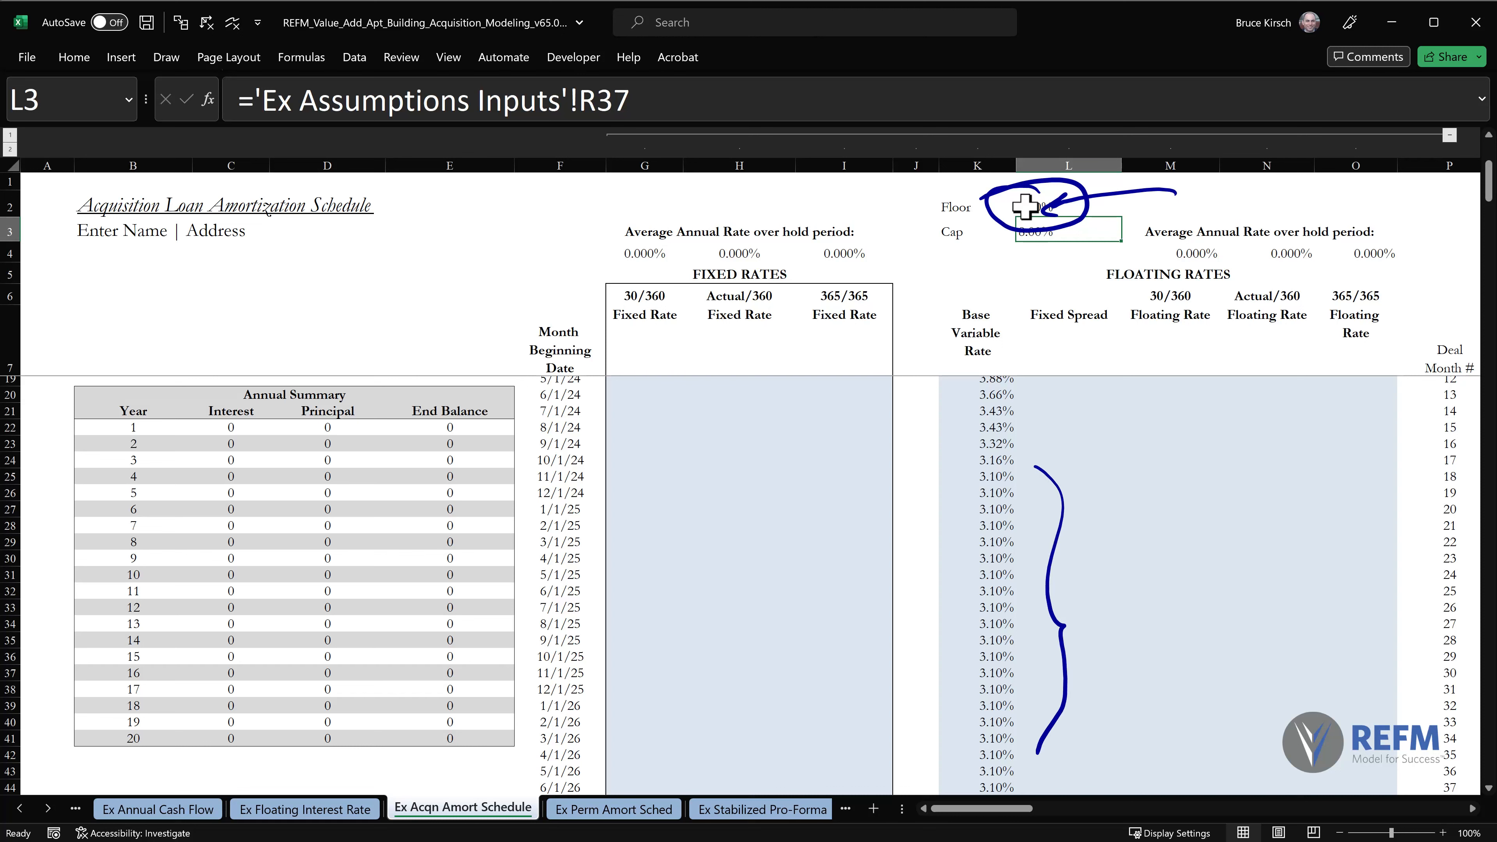
key(ctrl+z)
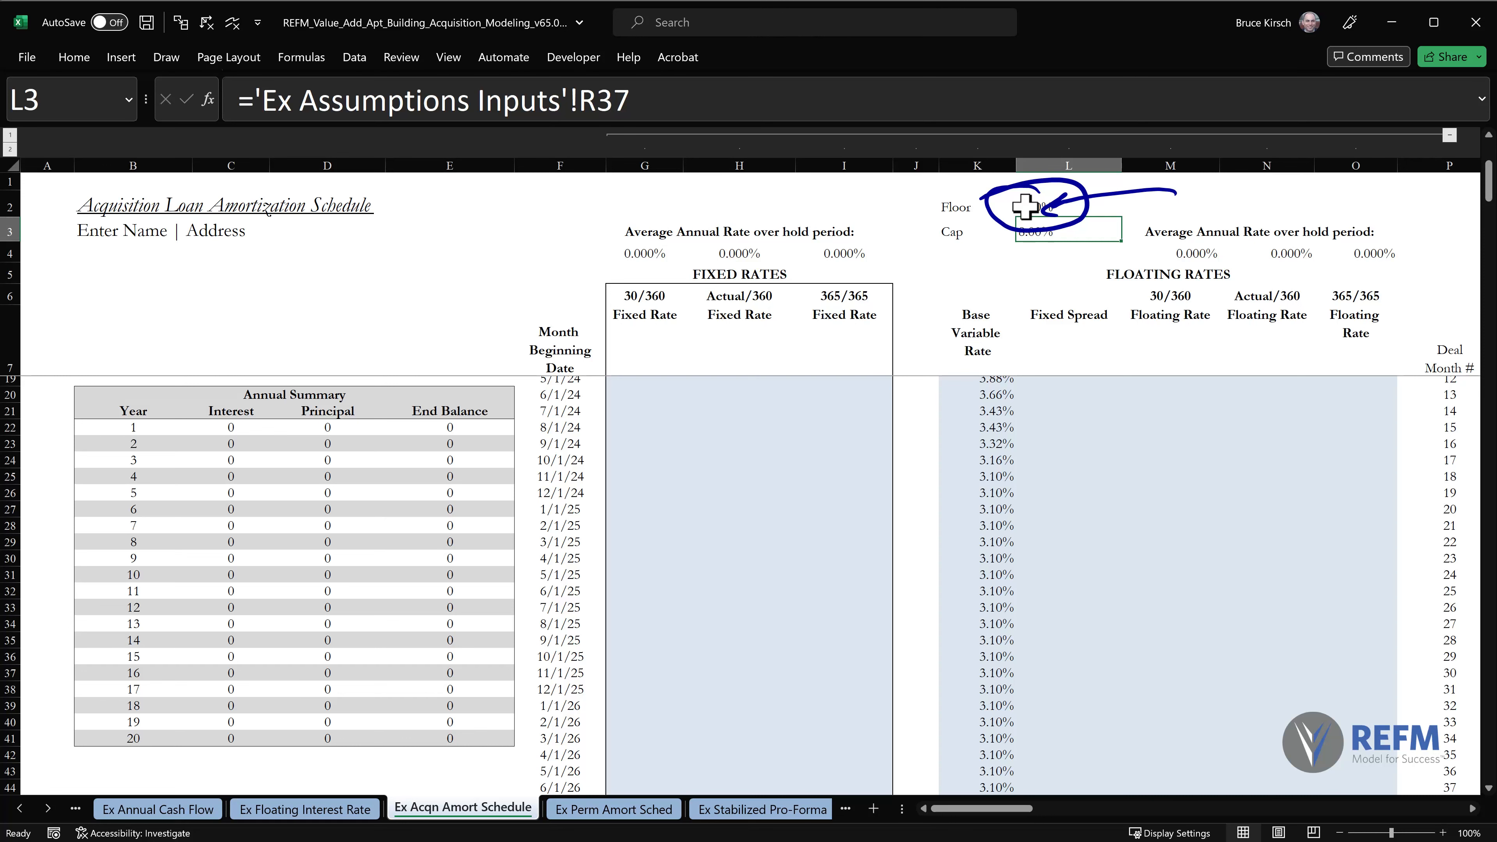
click(1025, 206)
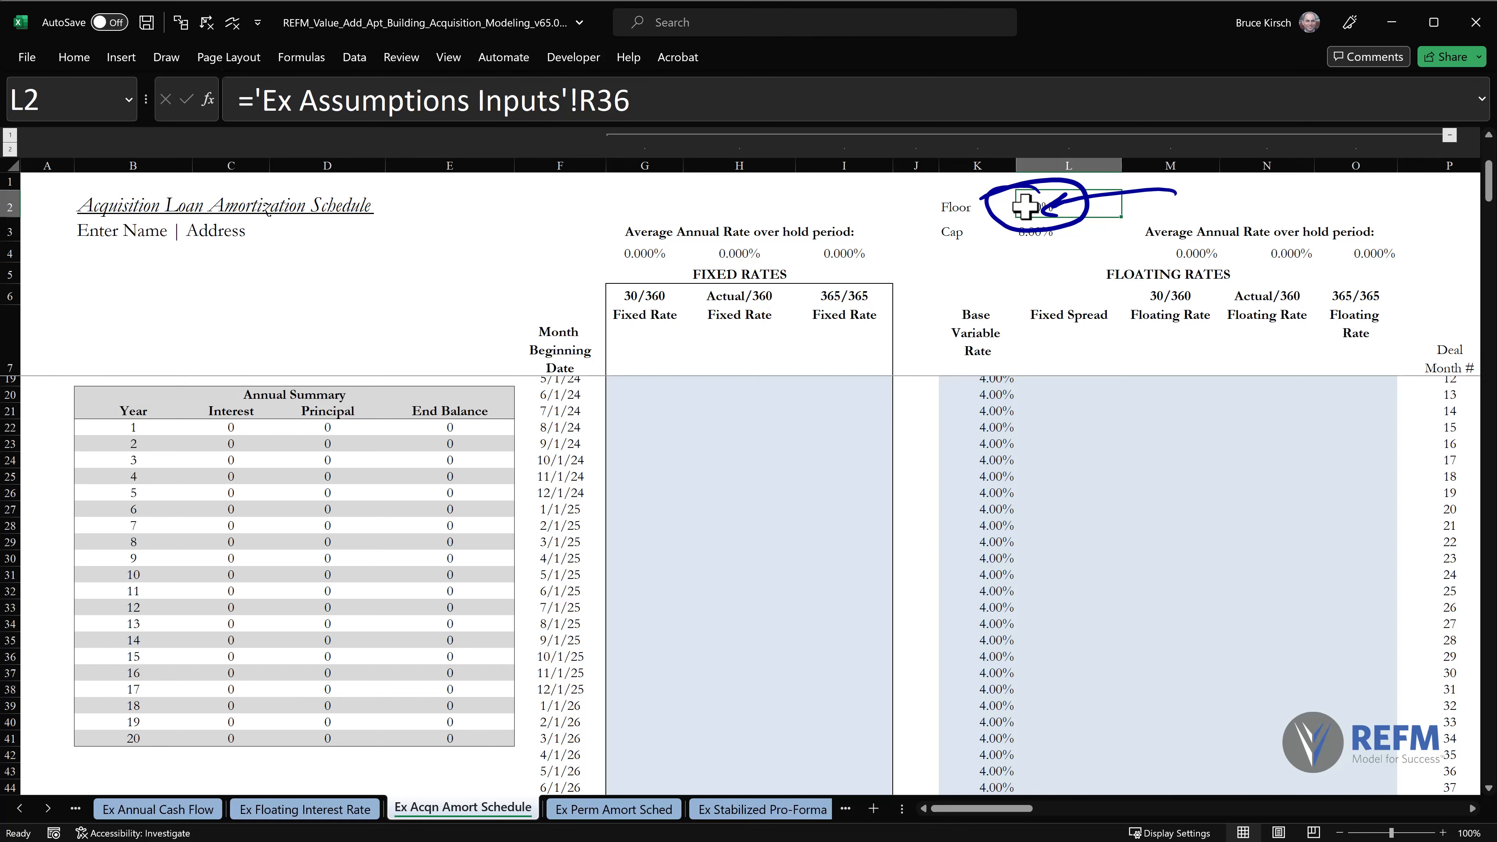
Expand the formula editing area and copy the SOFR INDEX/MATCH expression from the K8 formula.
key(ctrl+Home)
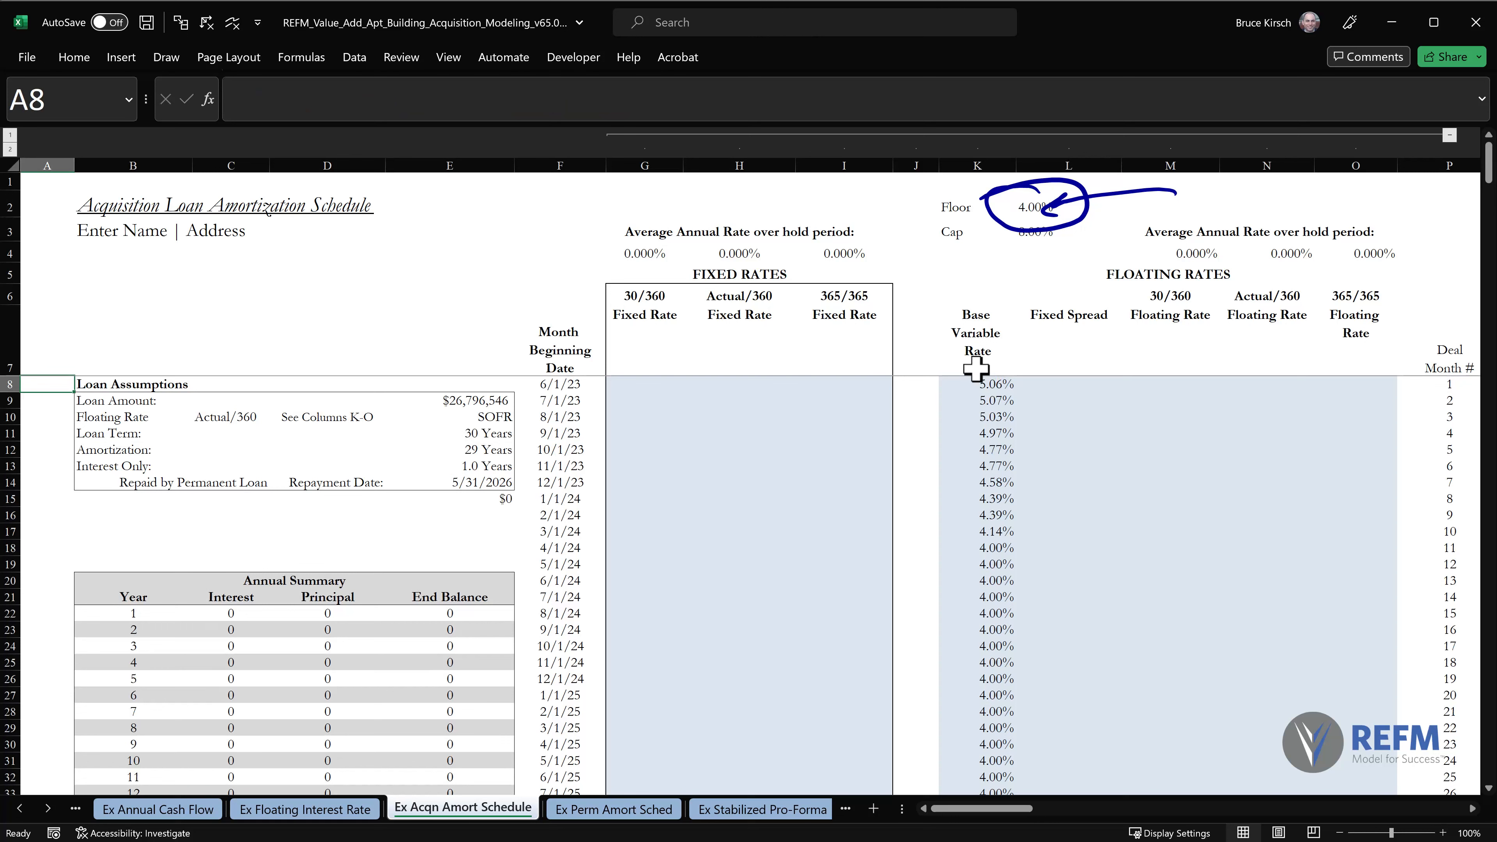
click(975, 384)
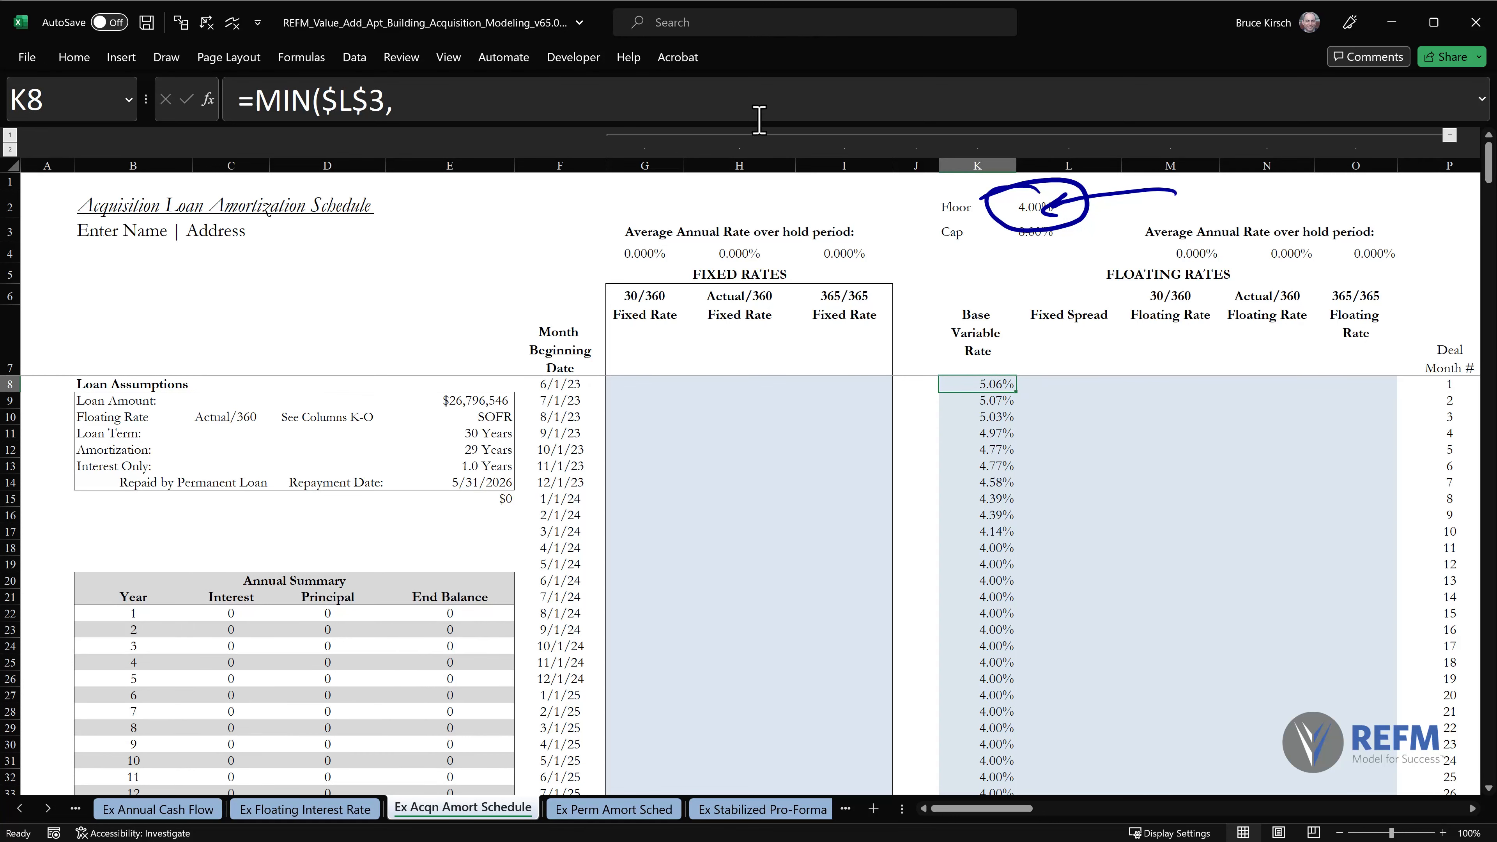
drag(753, 124, 747, 366)
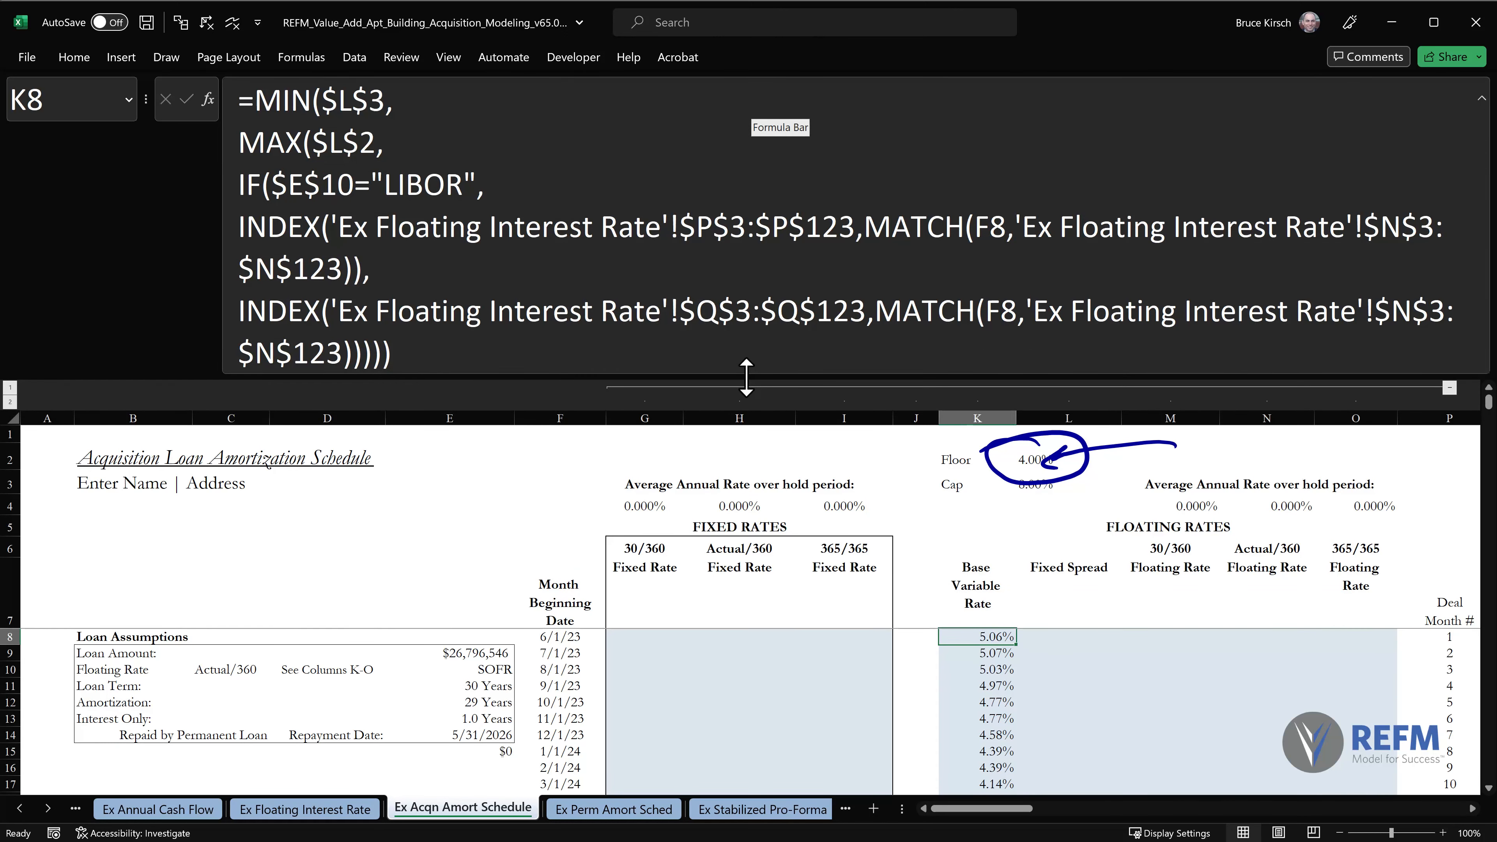
click(447, 354)
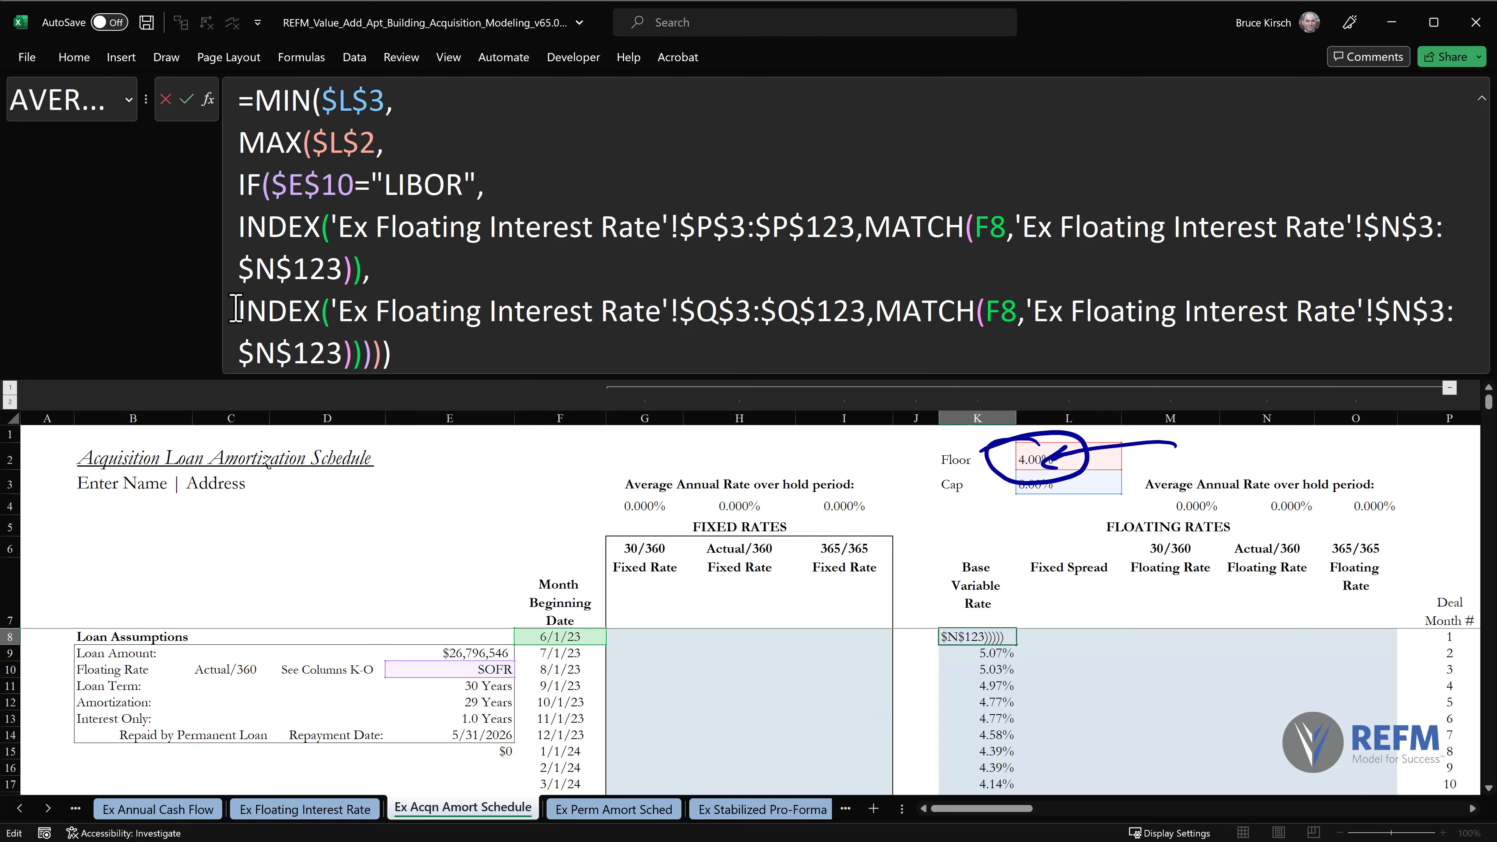
drag(237, 313, 363, 347)
key(ctrl+c)
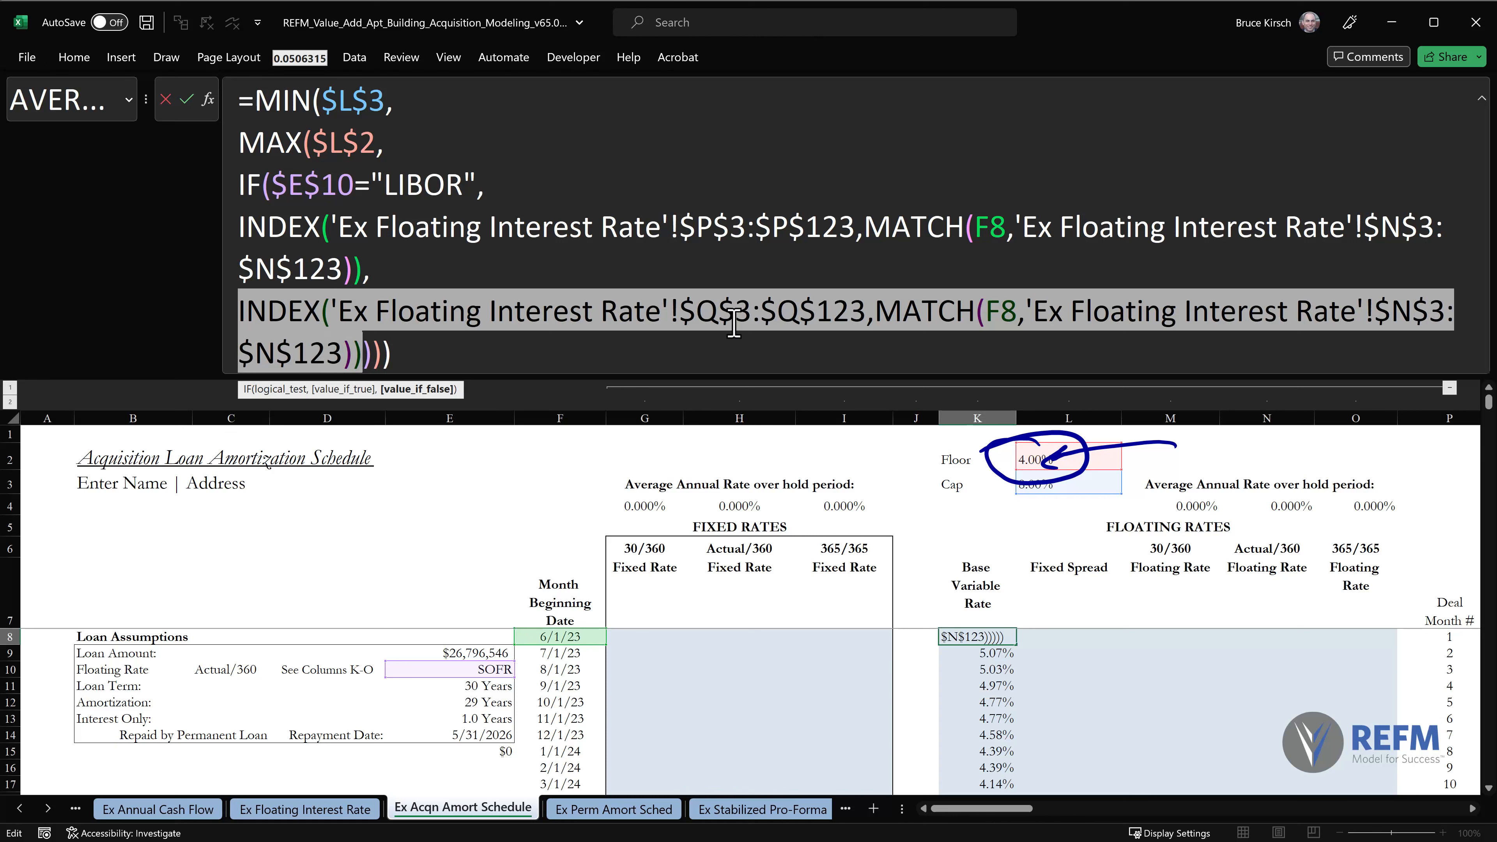
Enter the copied SOFR INDEX/MATCH expression as a standalone formula in J8, and collapse the formula editing area.
click(912, 635)
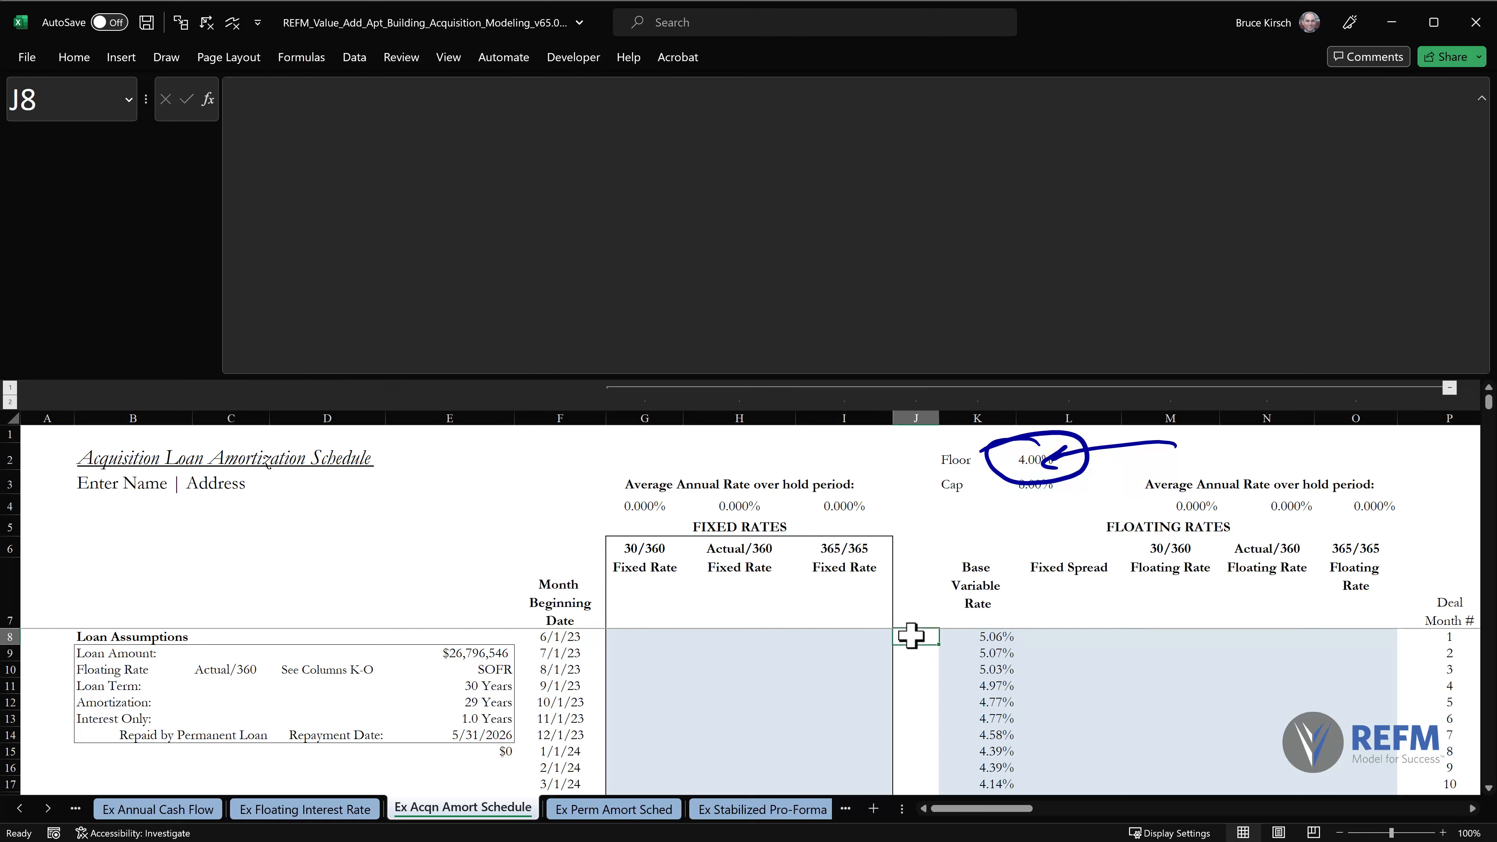
click(824, 188)
key(ctrl+v)
click(233, 101)
text(=)
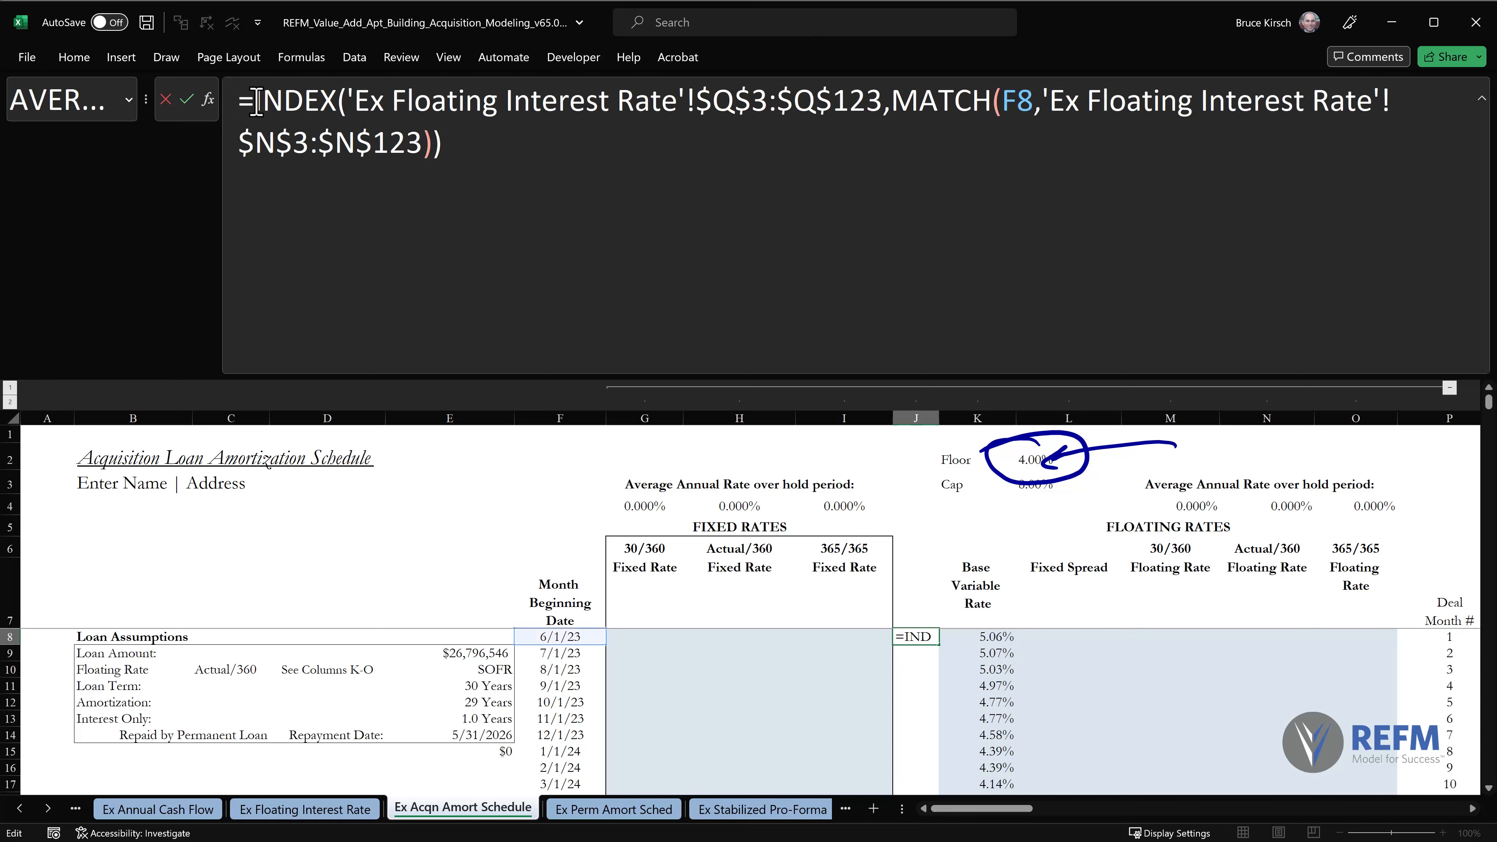
key(Return)
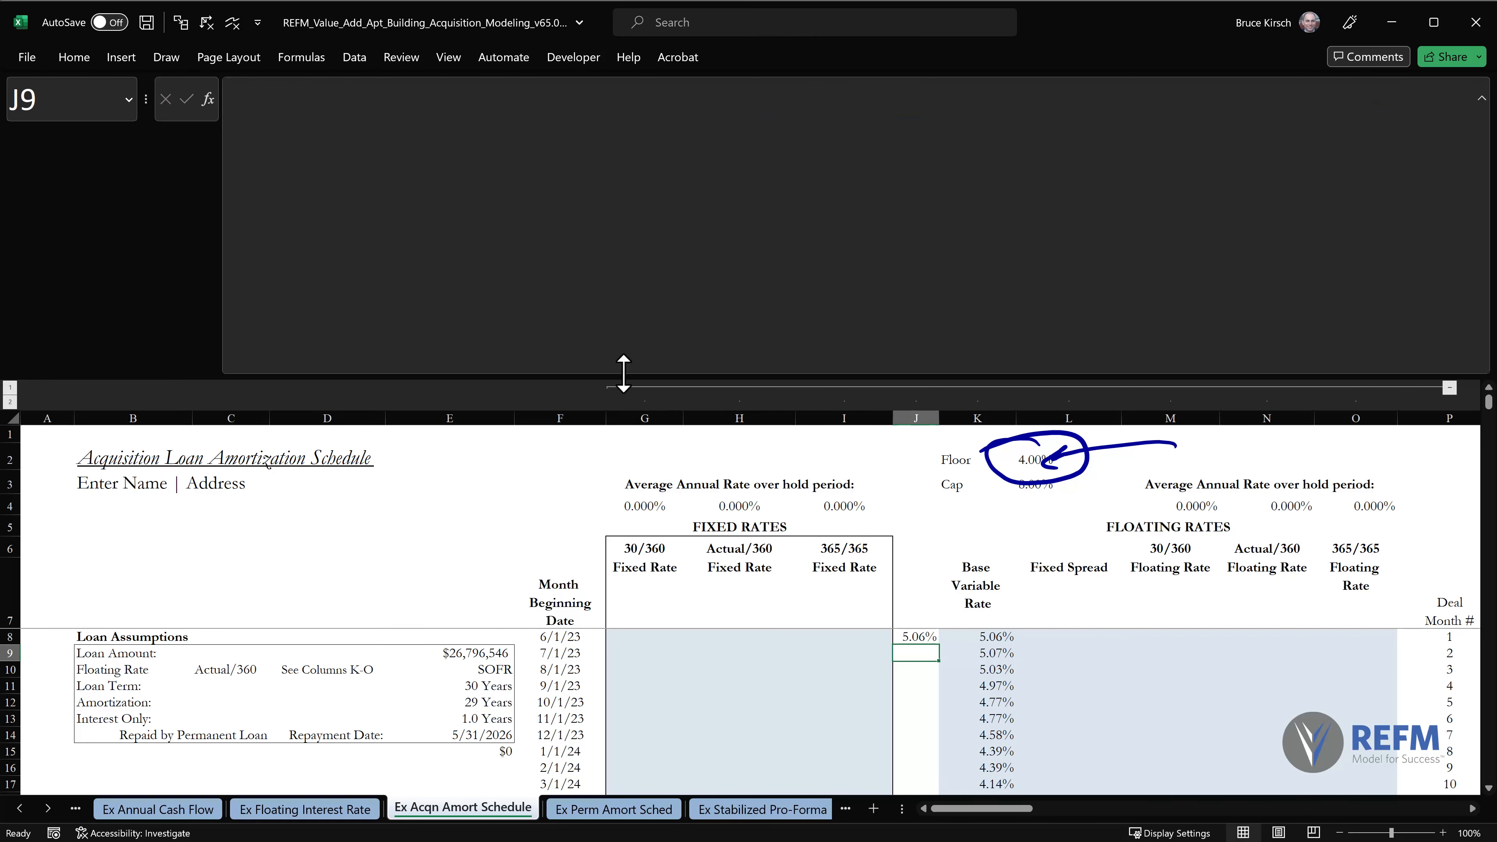
drag(606, 374, 672, 121)
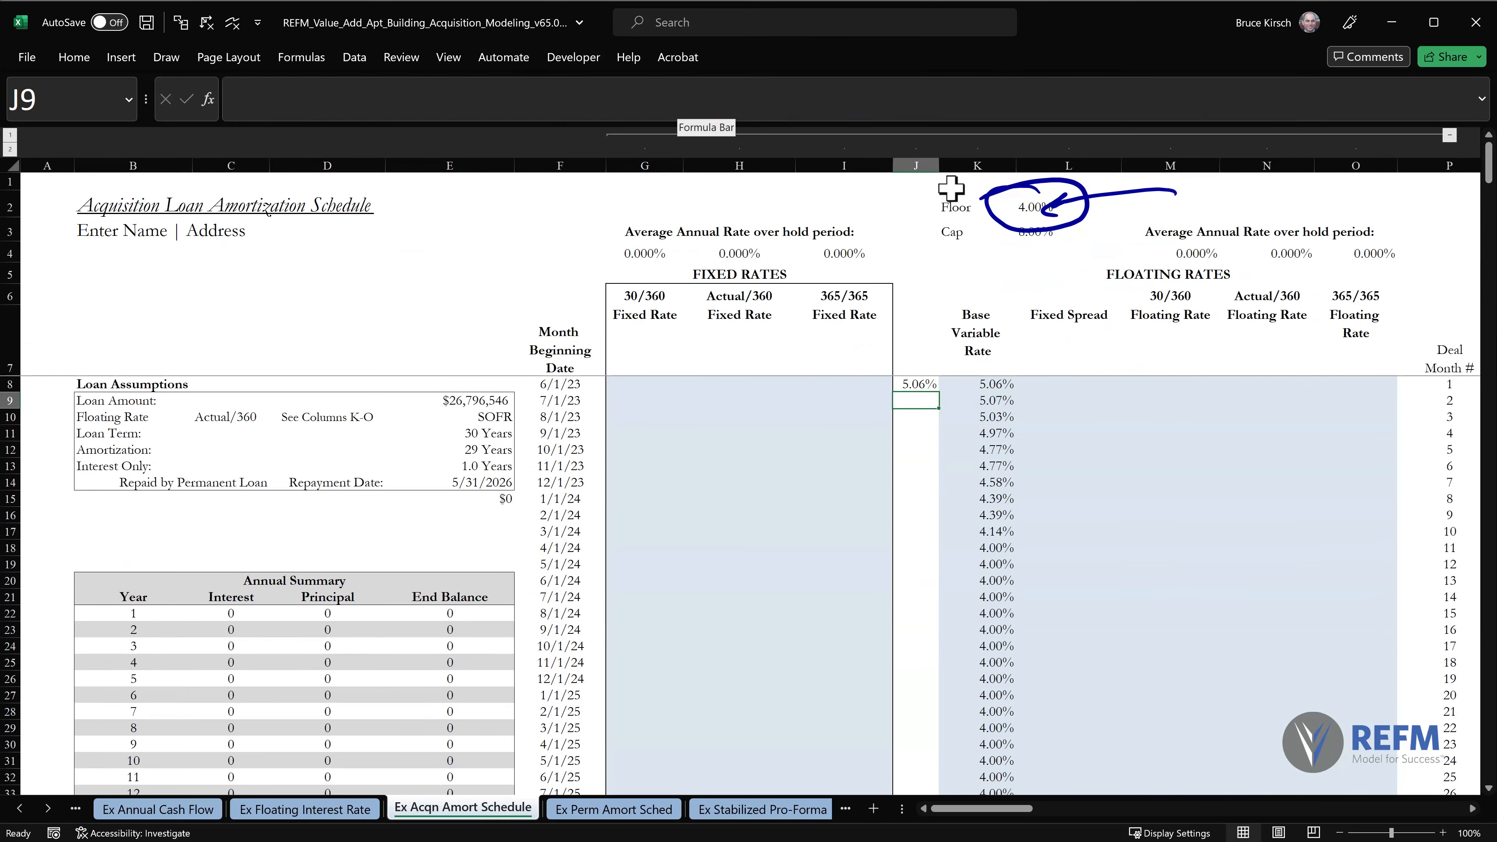
Copy the J8 SOFR lookup formula down column J through row 367.
key(Up)
key(ctrl+c)
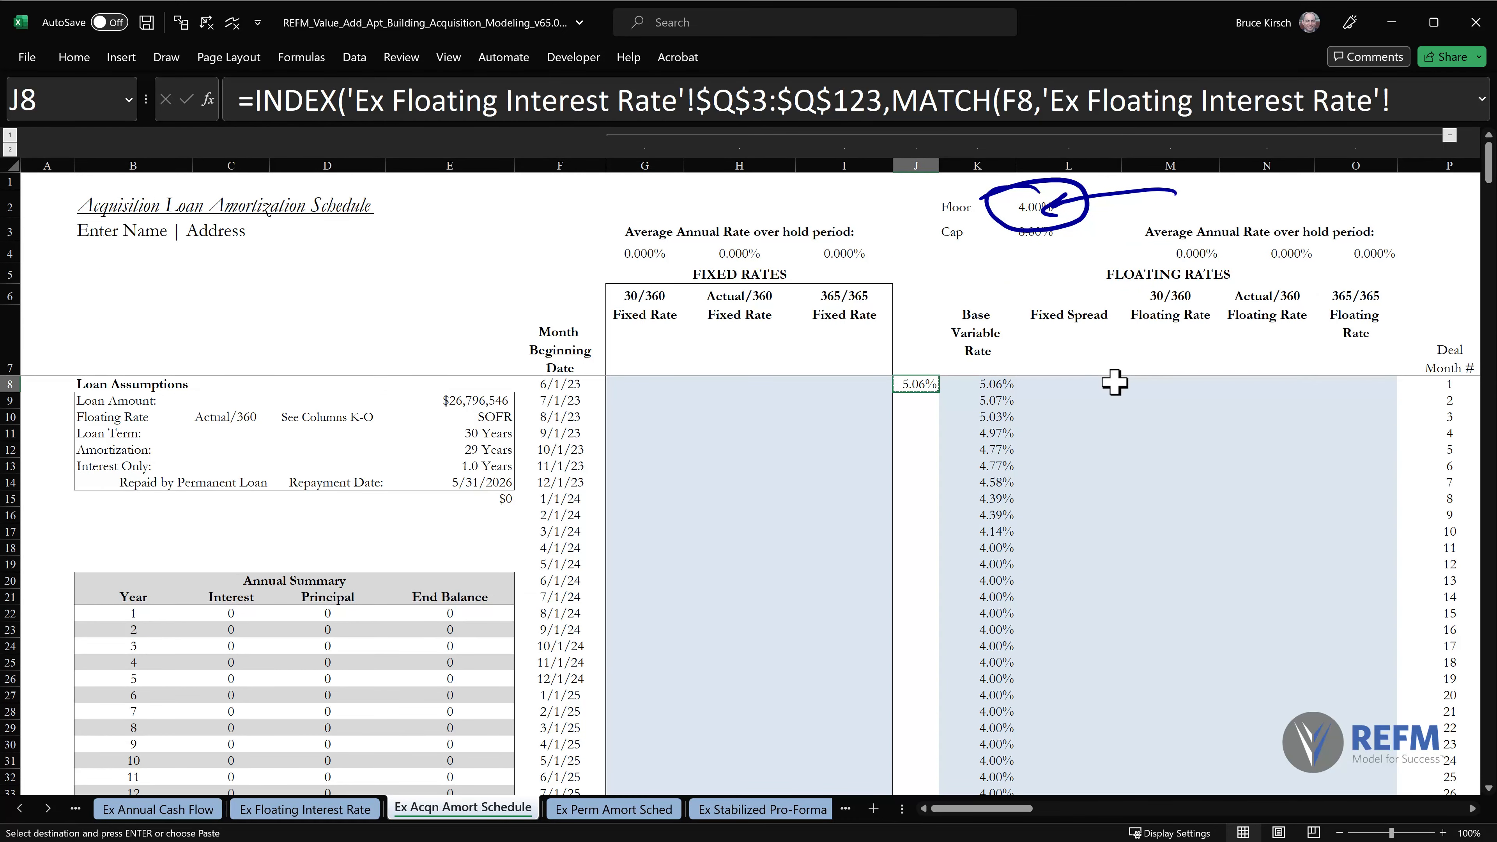
key(ctrl+shift+Down)
key(shift+Up)
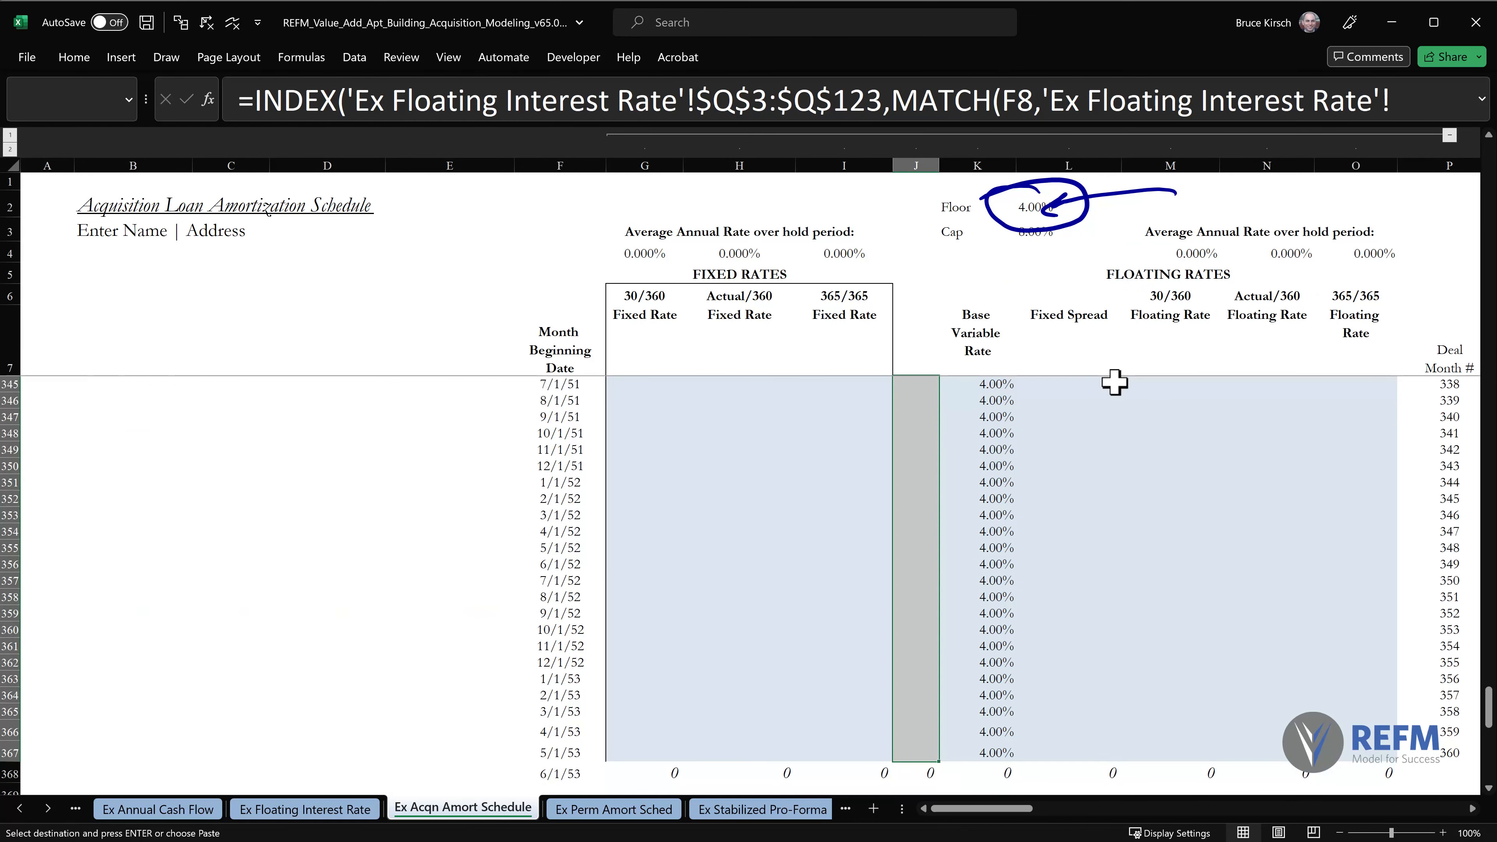
key(ctrl+v)
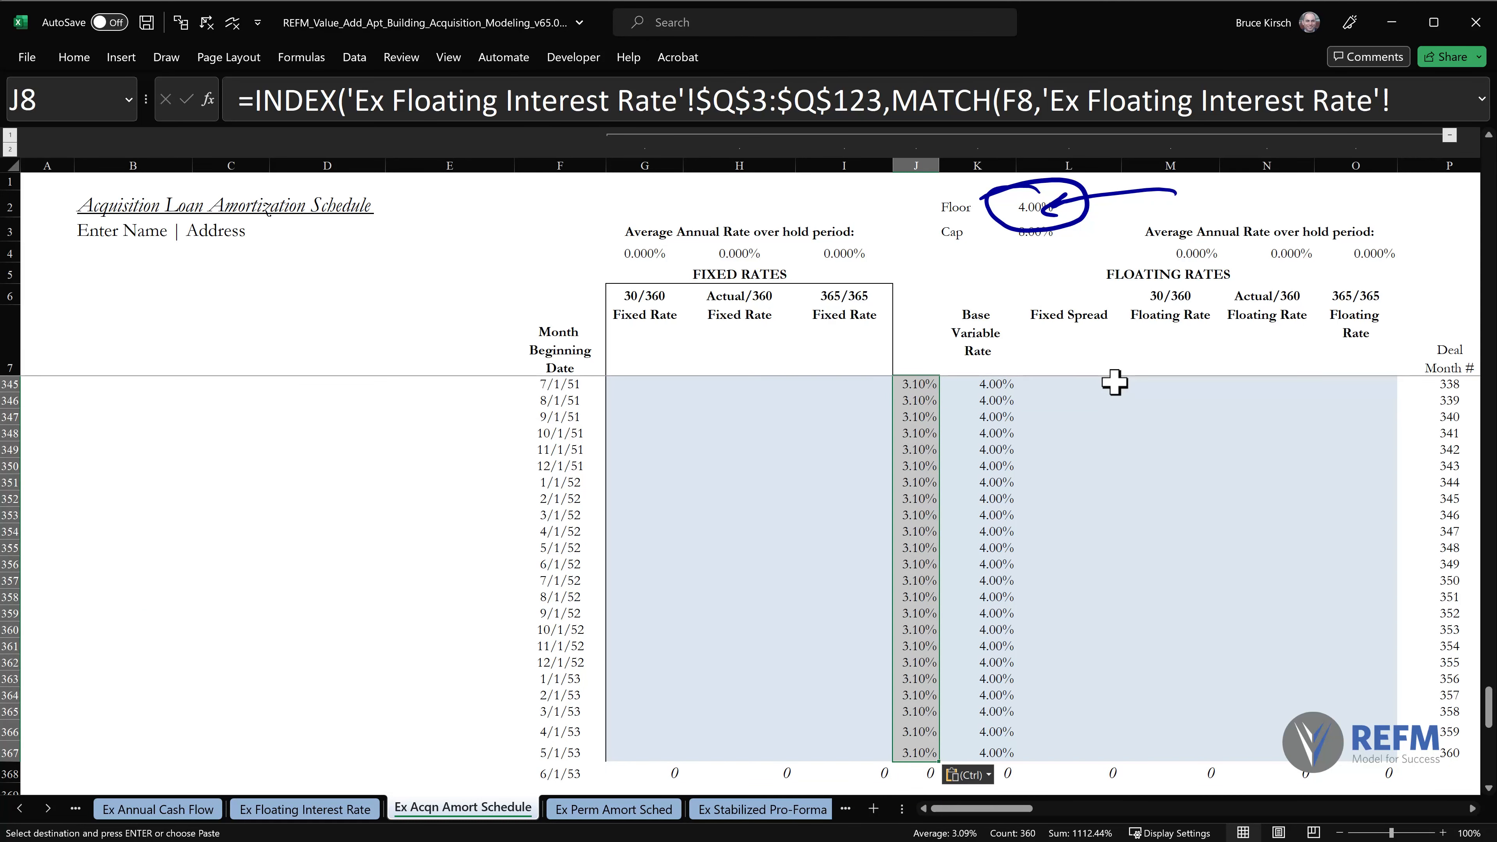
key(Escape)
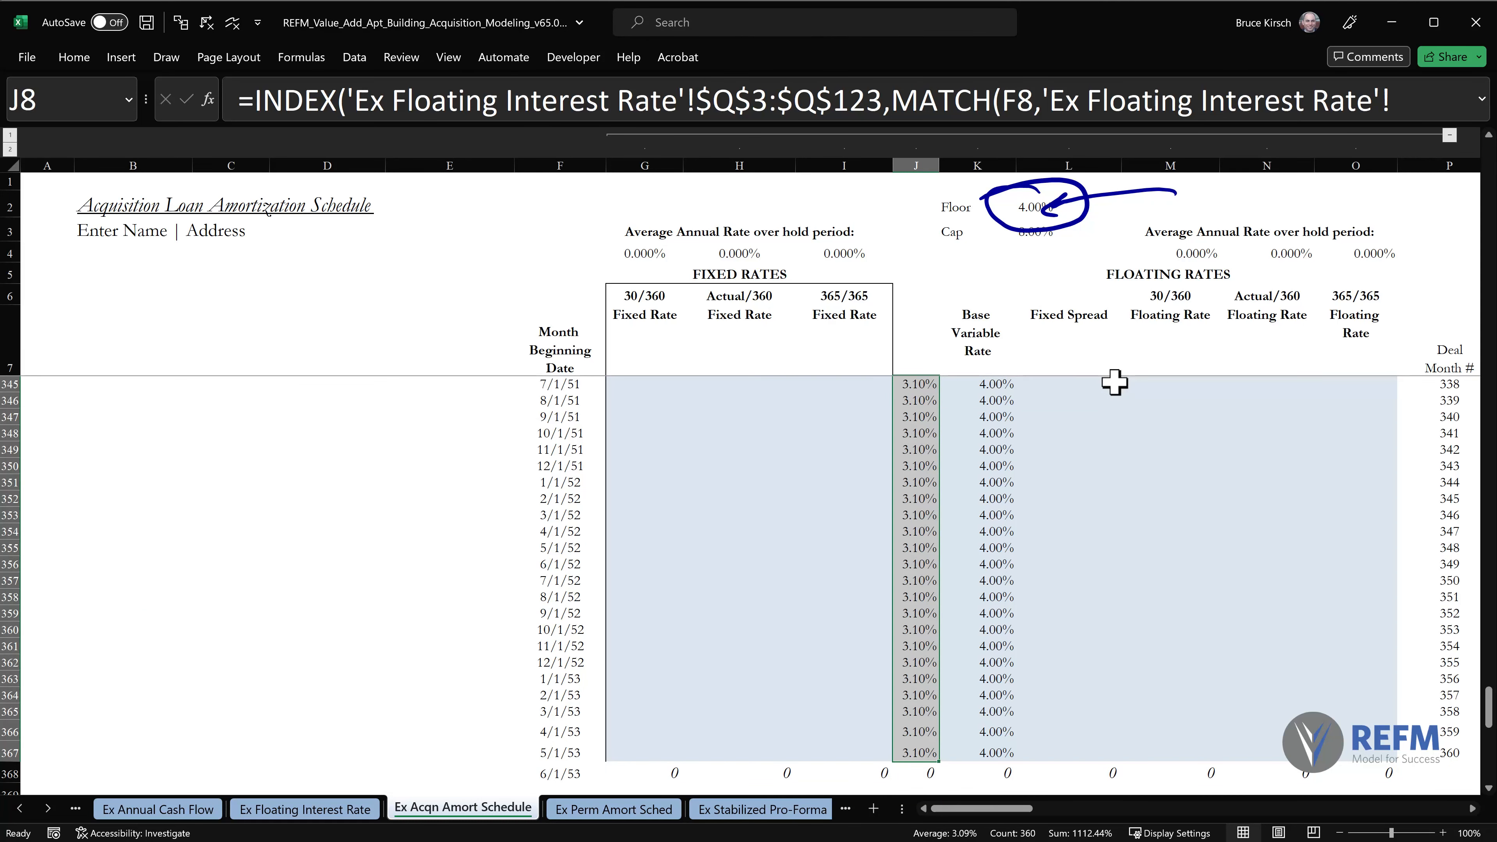
Compare the raw SOFR rates in column J with the floored rates in column K in the final rows of the schedule.
drag(867, 394, 854, 728)
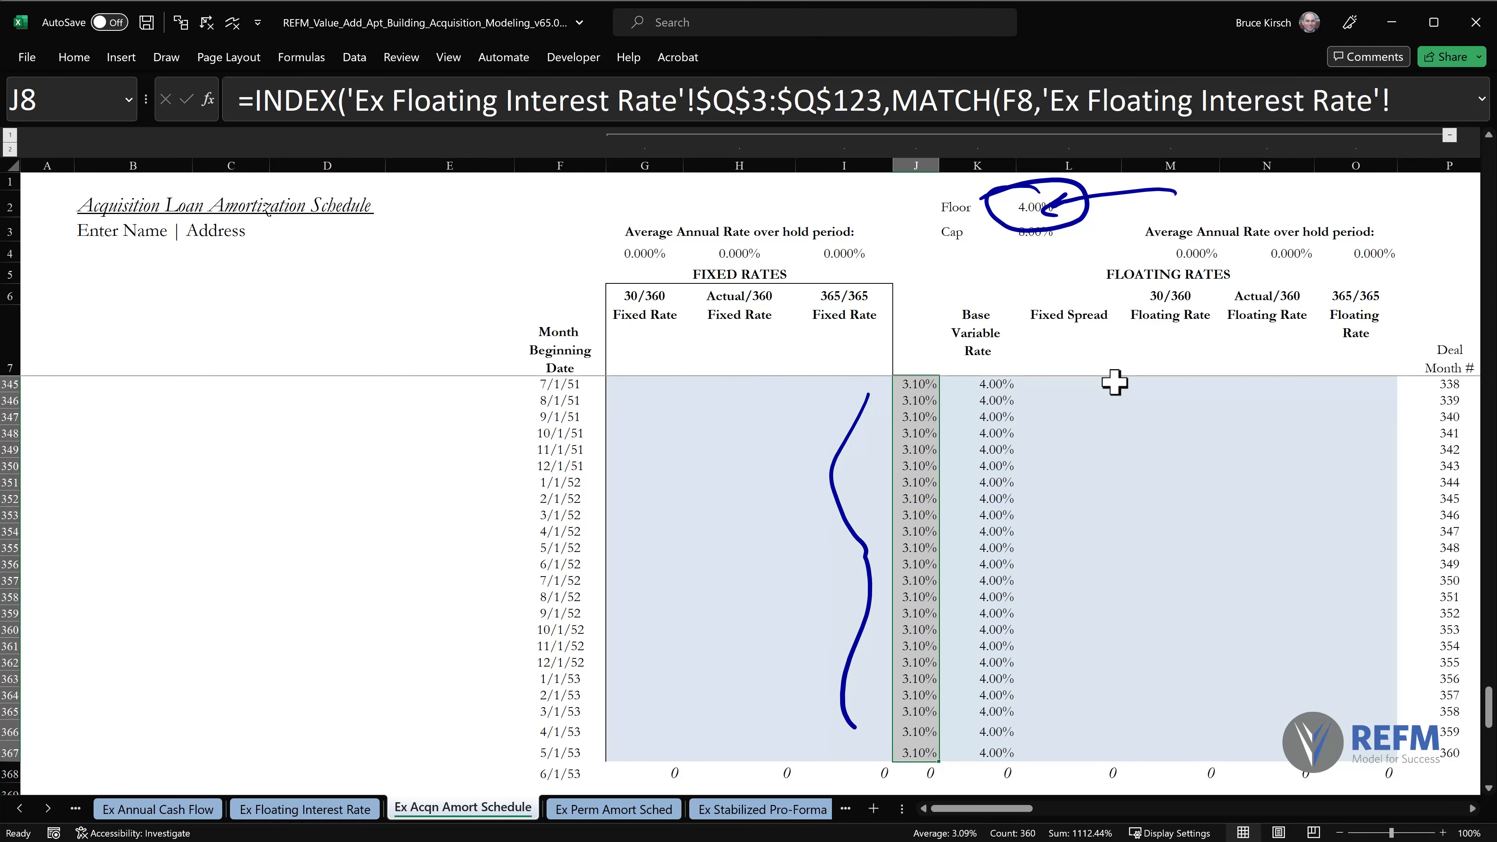
drag(1017, 214, 1055, 223)
mouse_move(1036, 387)
mouse_down()
mouse_move(1061, 449)
mouse_move(1046, 761)
mouse_up()
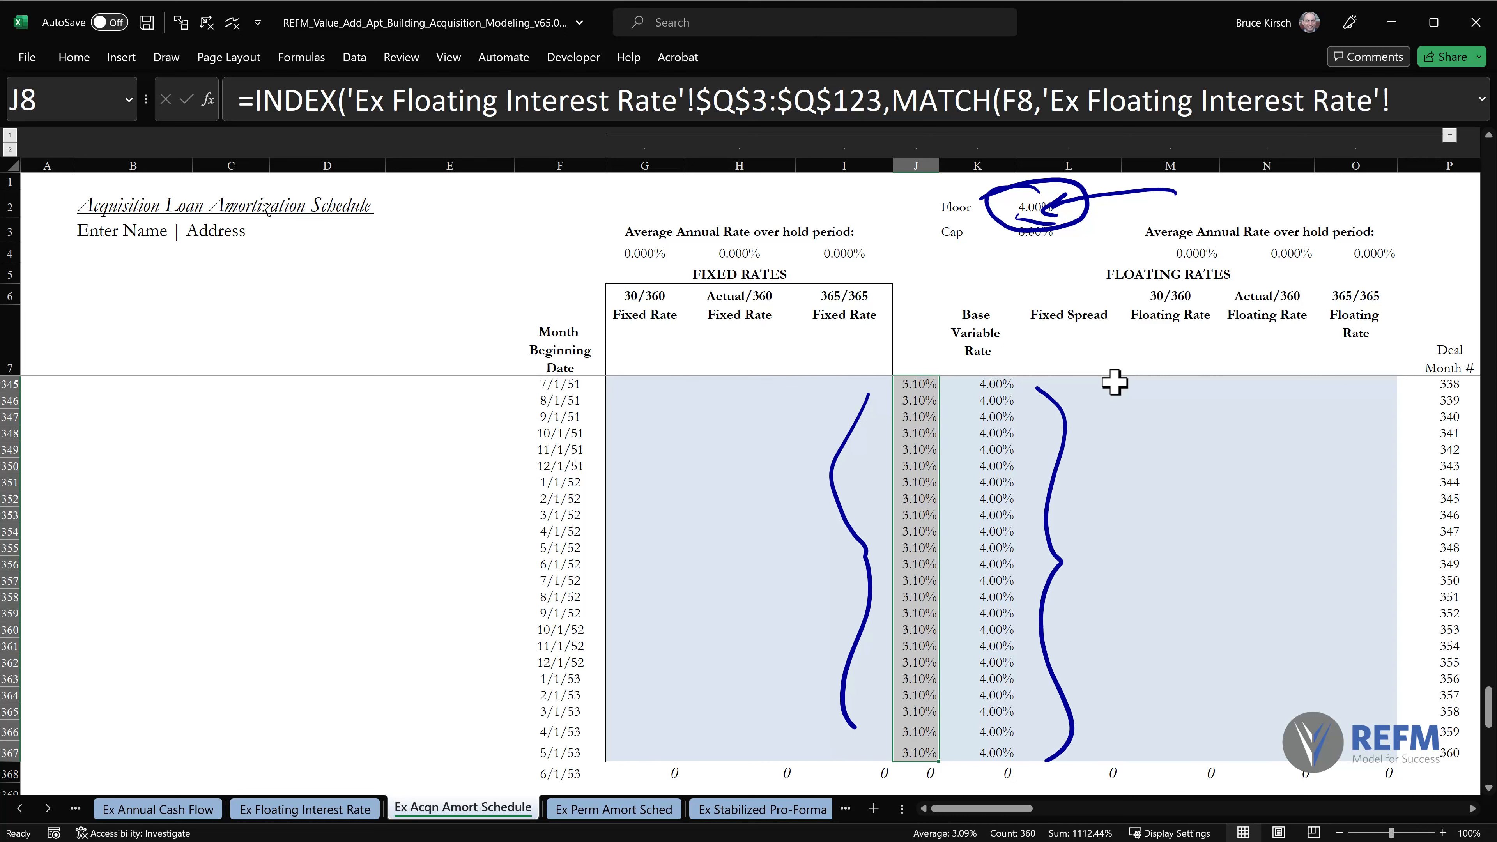
key(Escape)
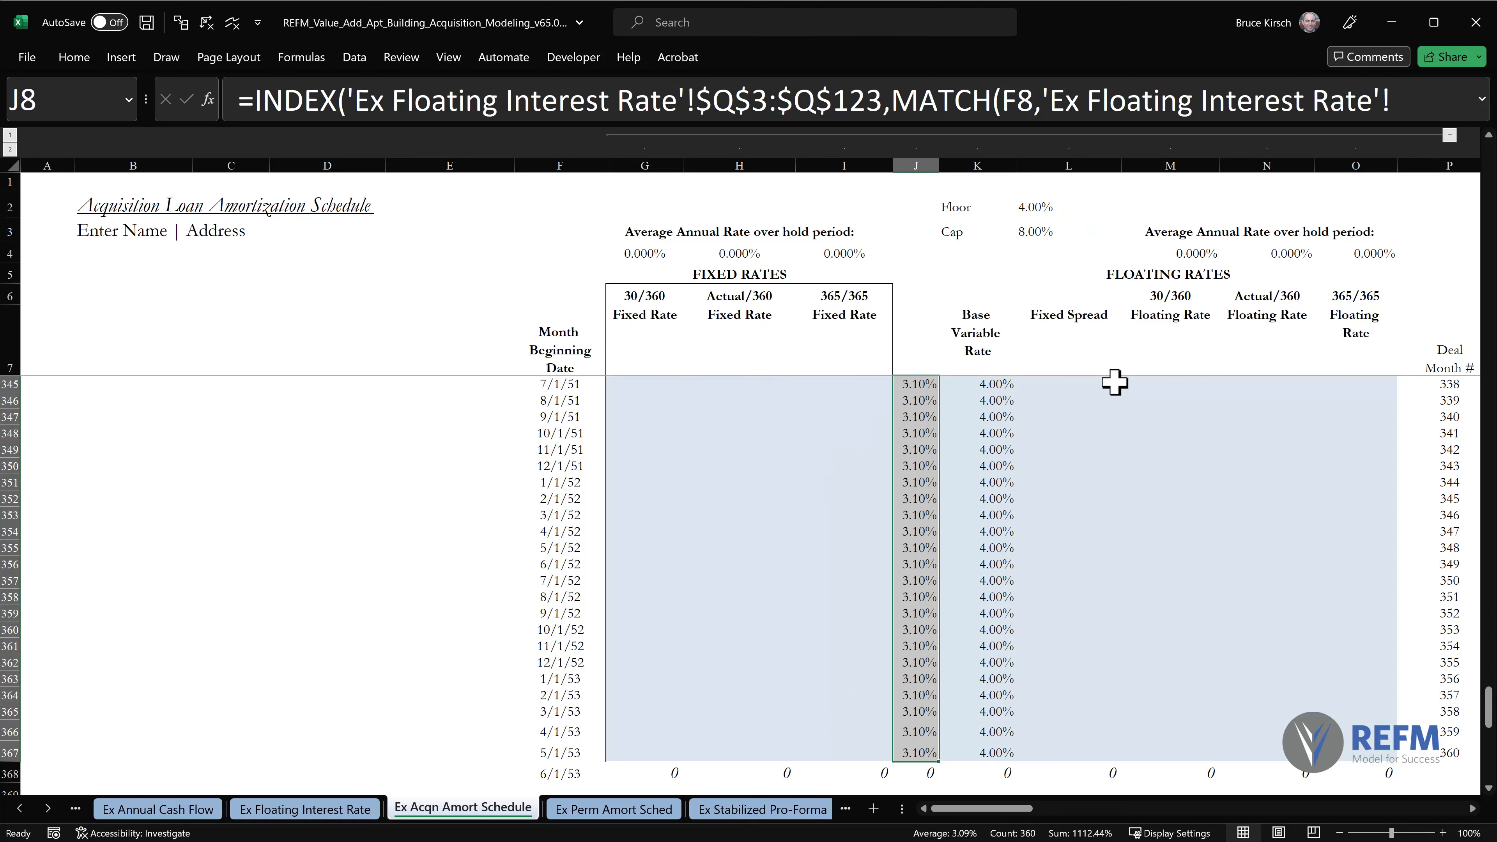
key(ctrl+Home)
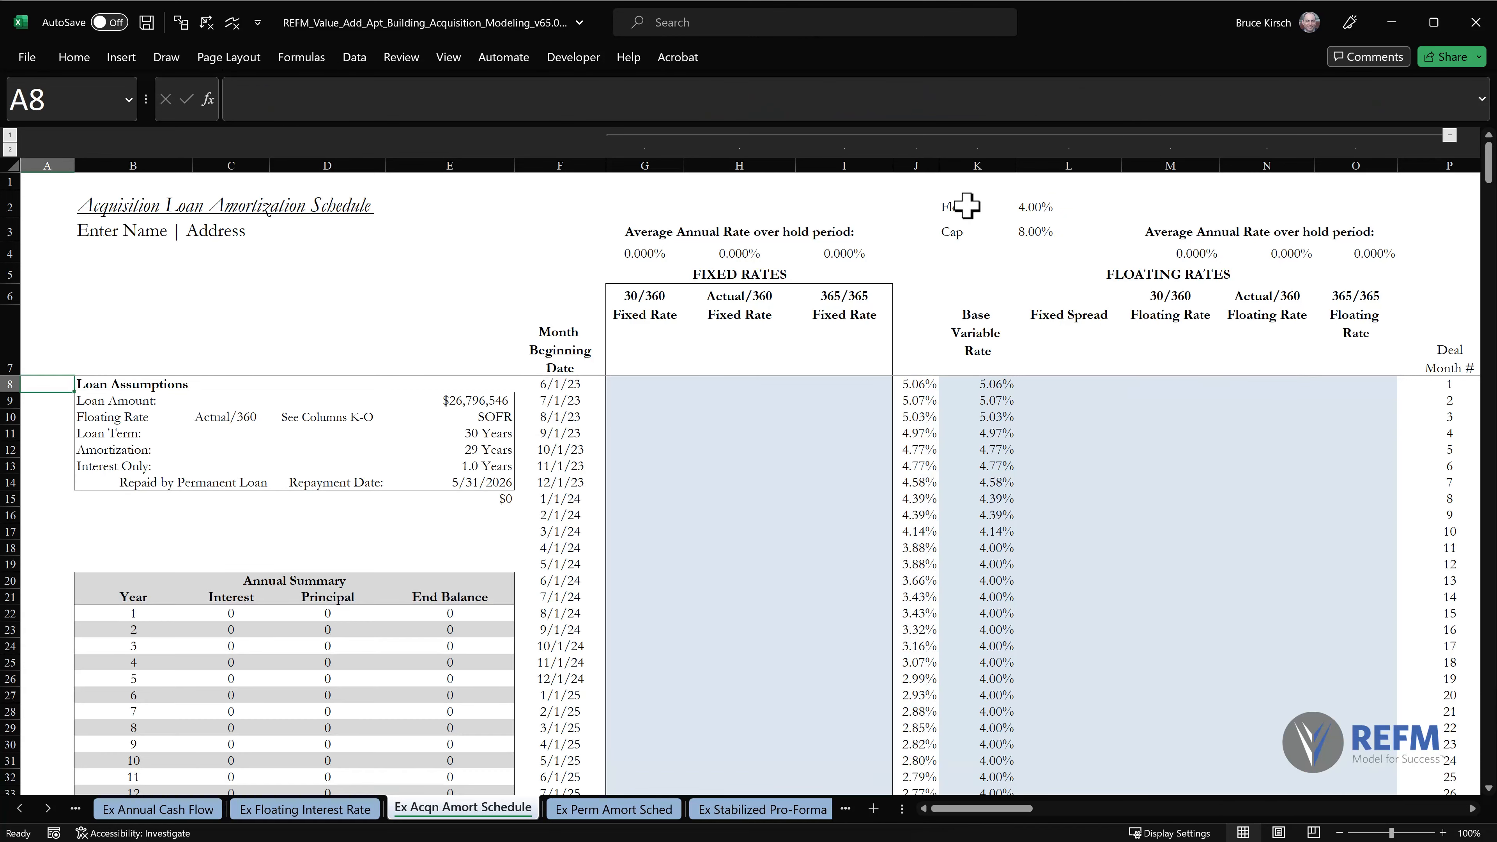
Override the cap in L3 with 3.5% to test how the base variable rates in column K respond.
click(972, 160)
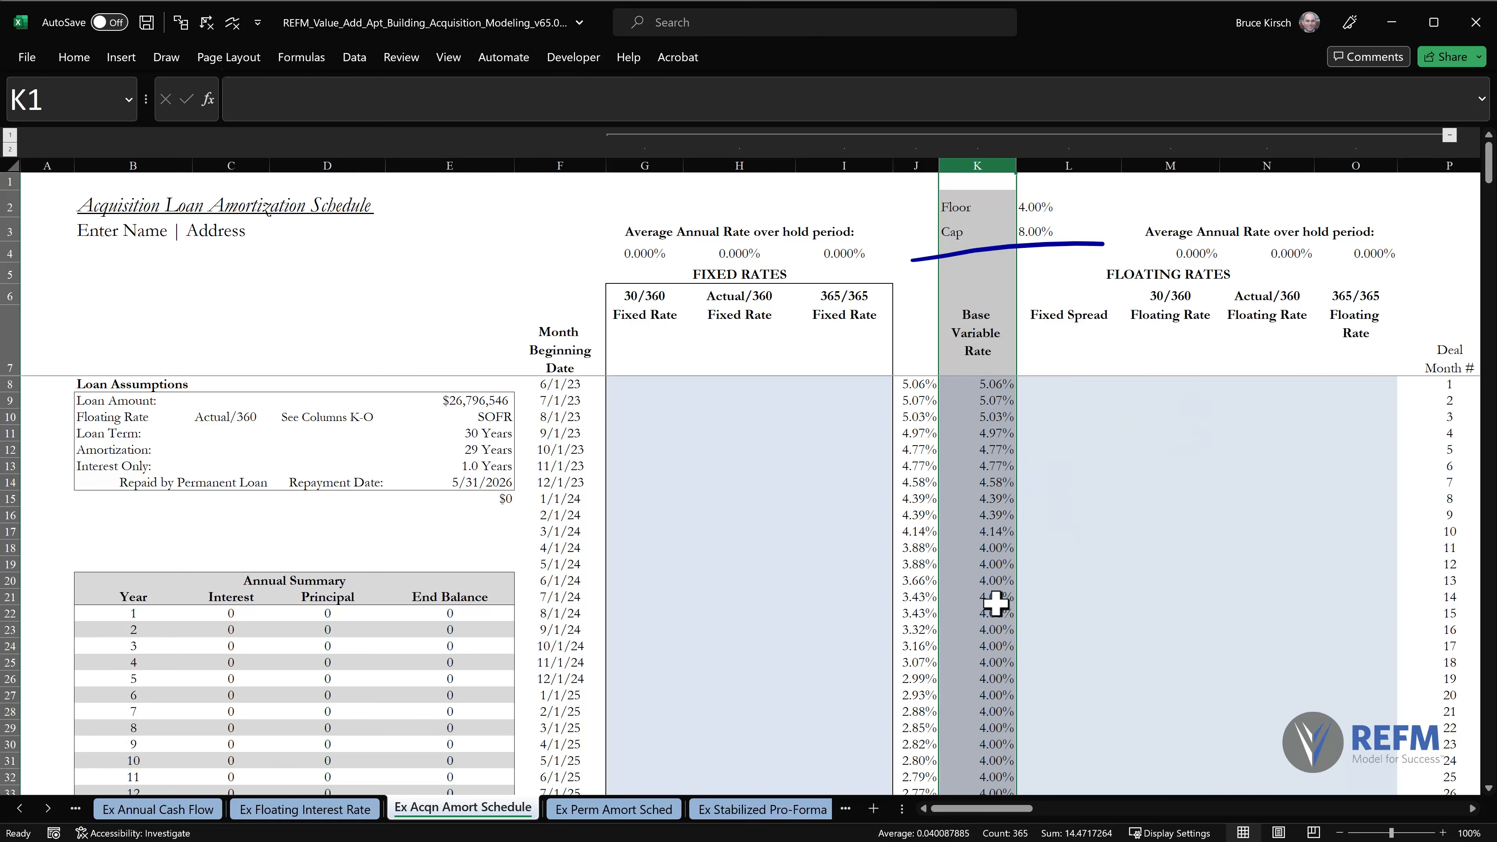
click(1049, 231)
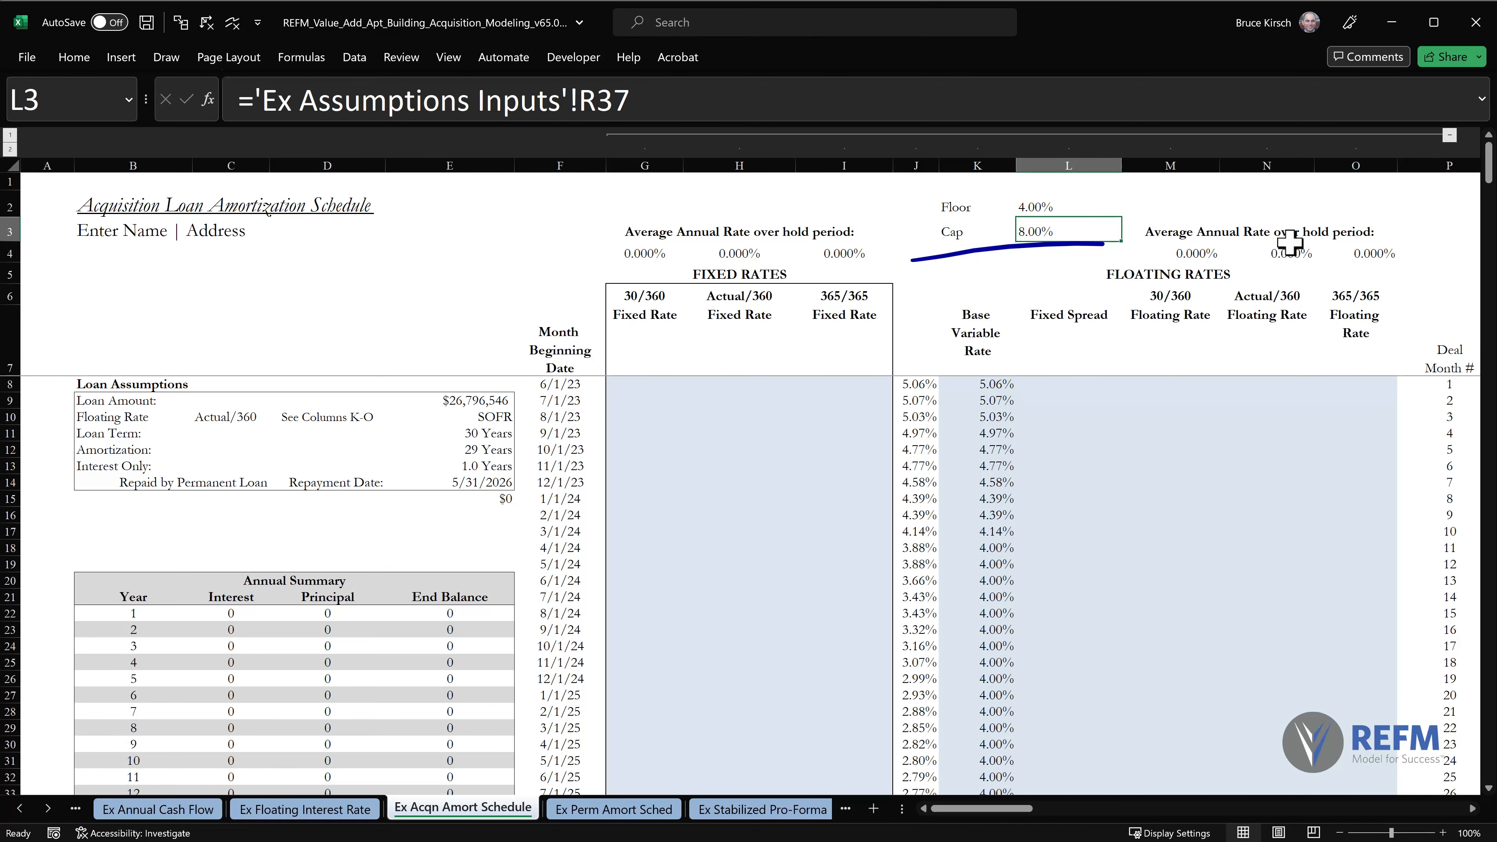
text(3.5)
key(Return)
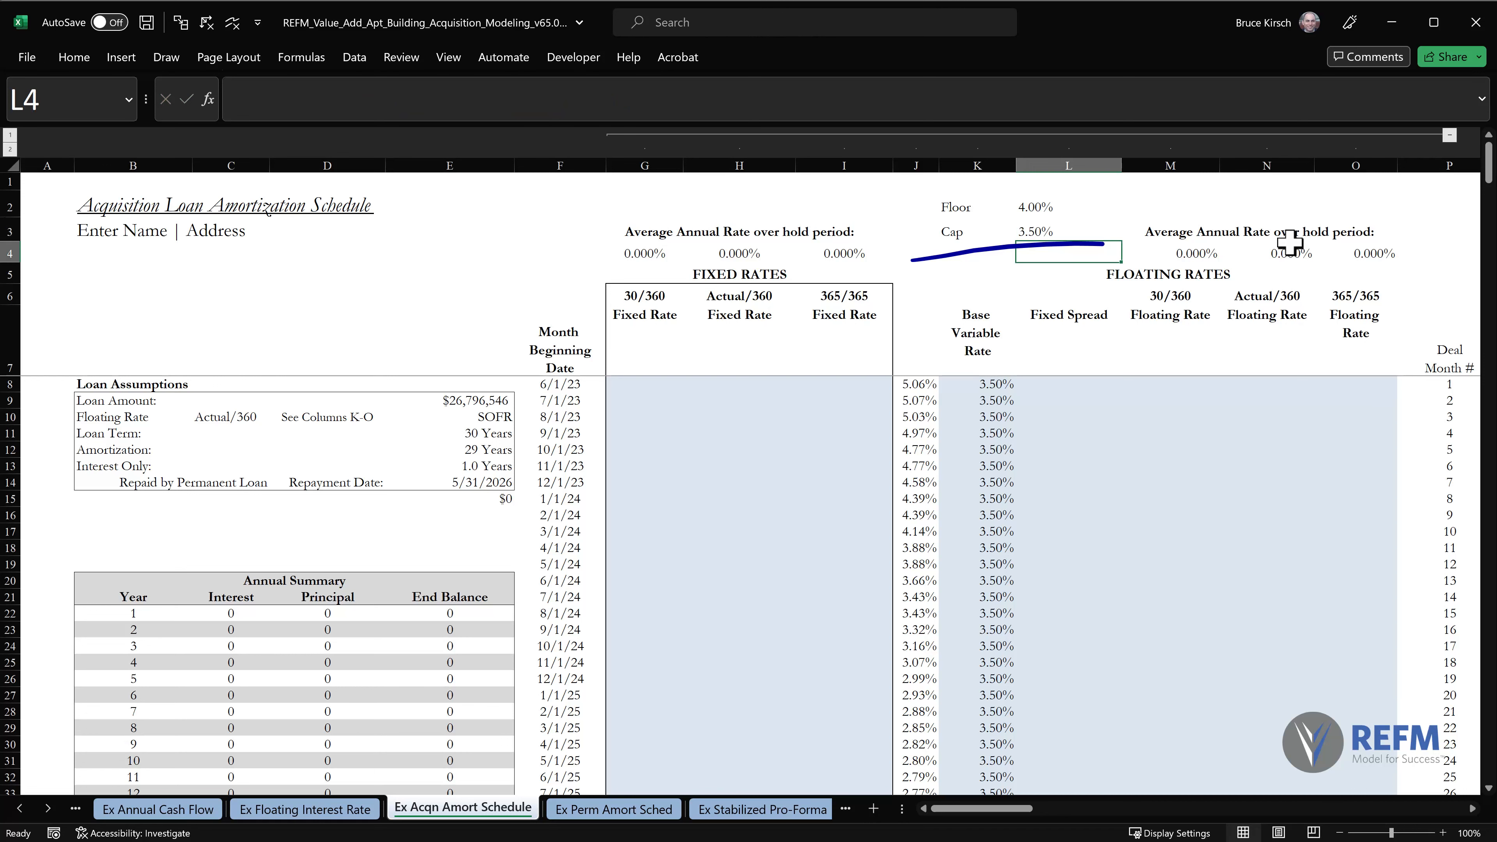
drag(1027, 383, 1060, 708)
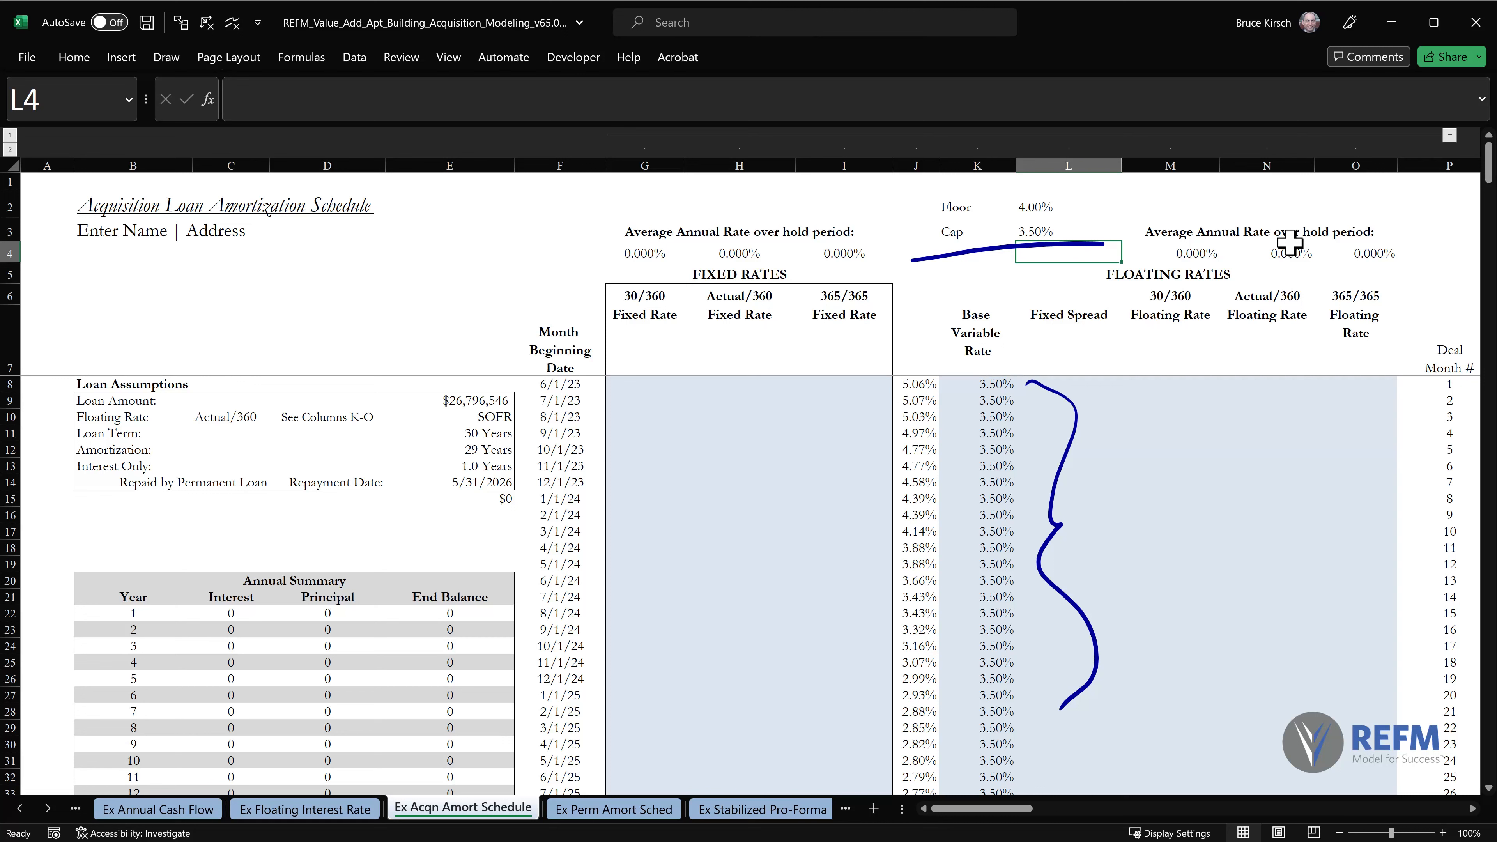
drag(946, 368, 885, 367)
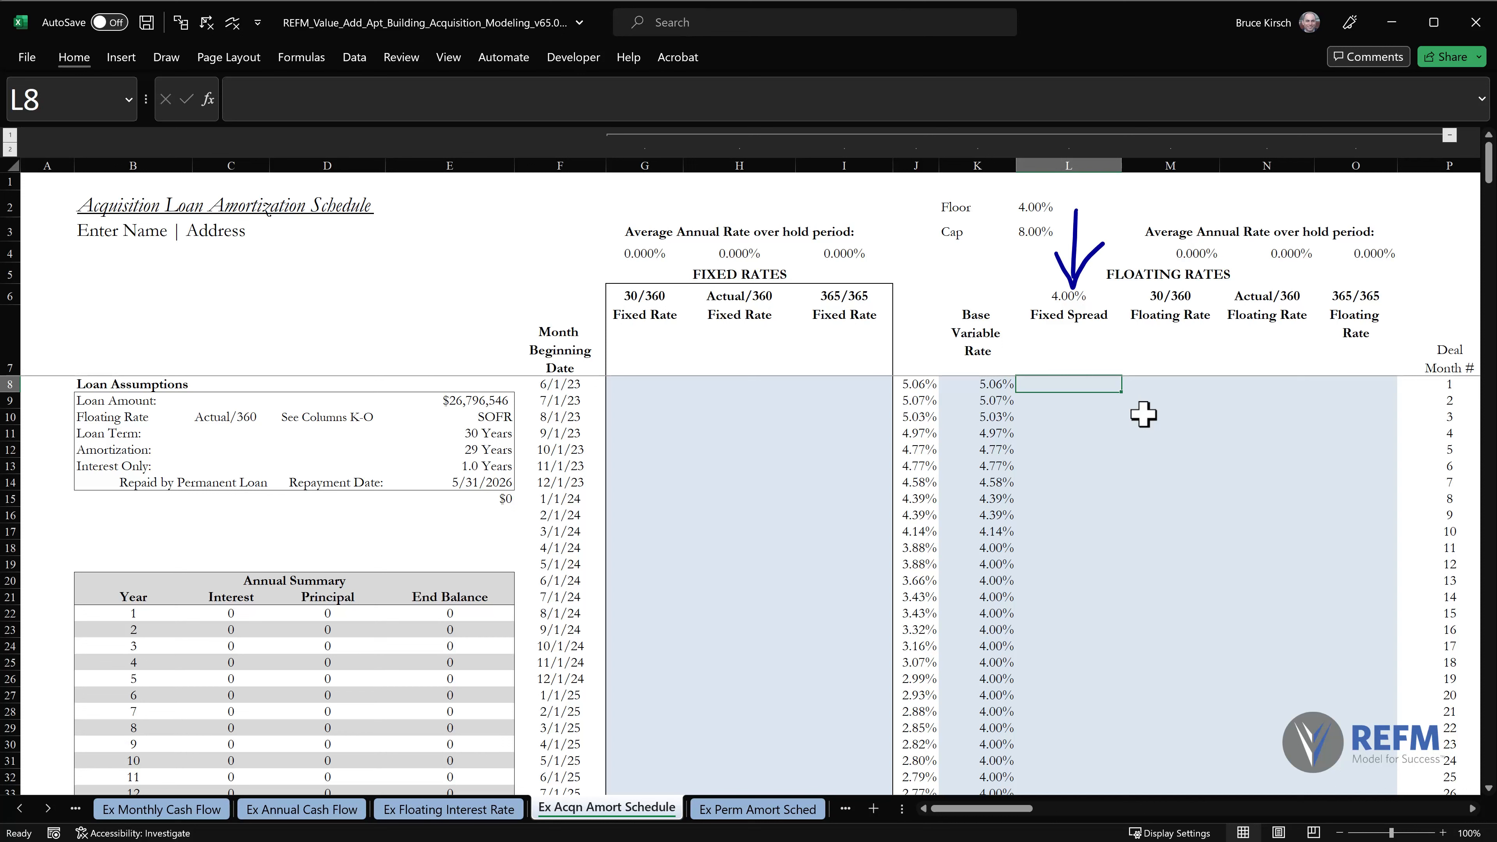
Enter the monthly fixed spread formula =$L$6/12 in L8.
text(=)
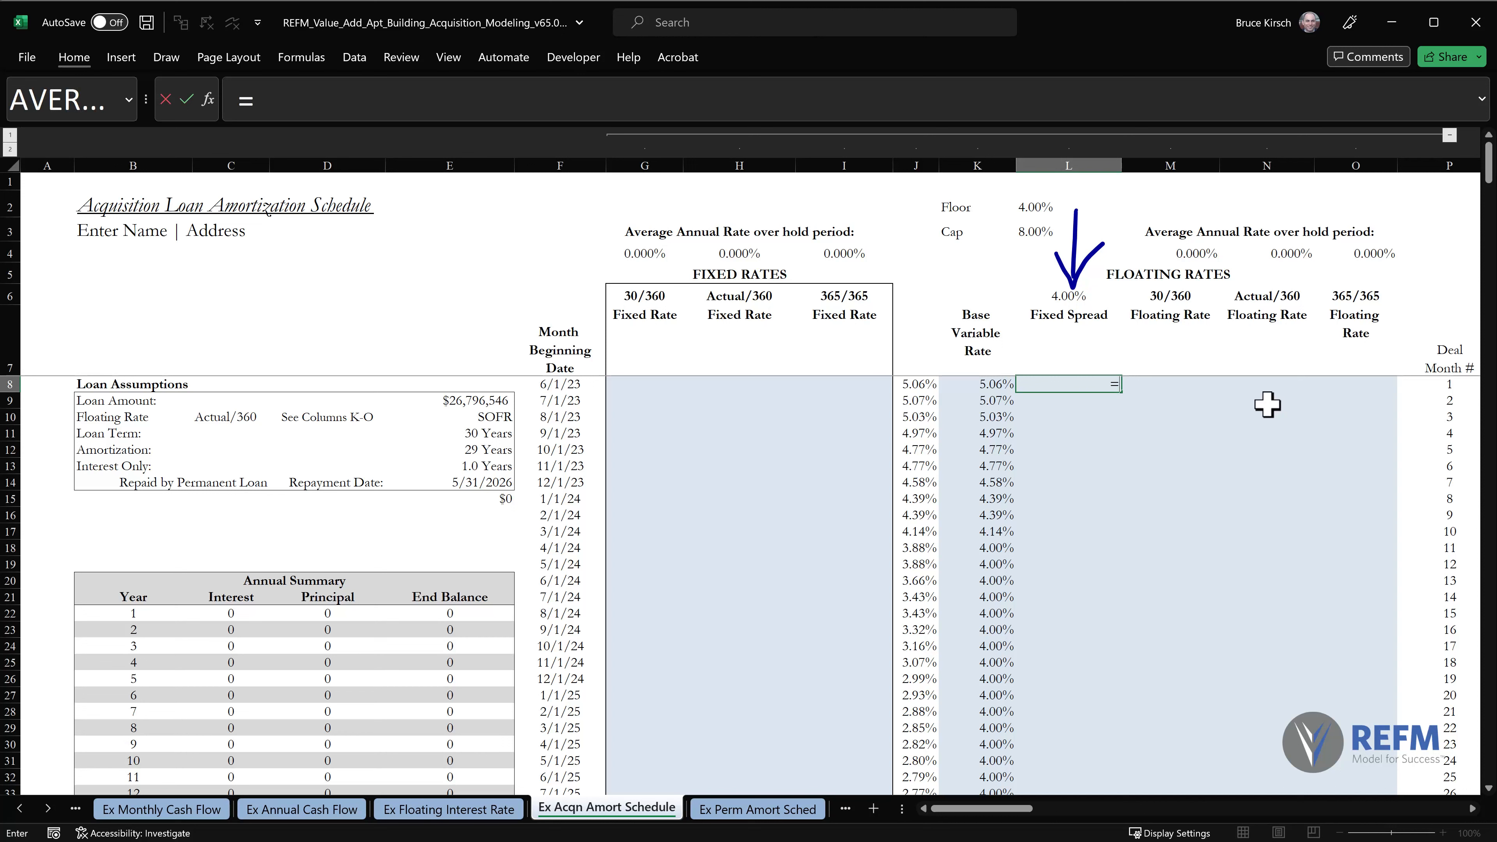
click(1059, 292)
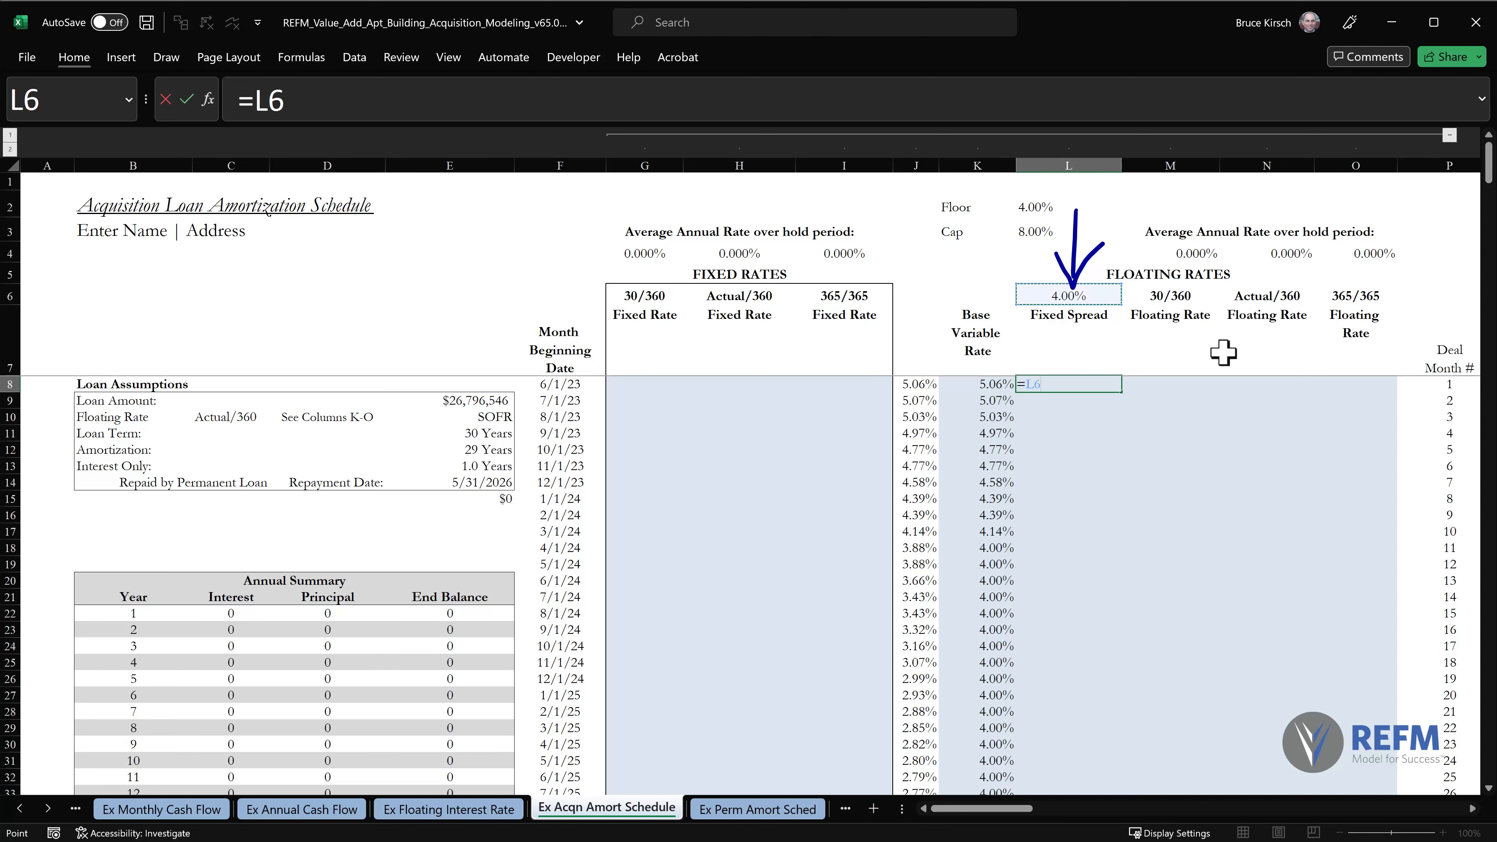
key(F4)
text(/12)
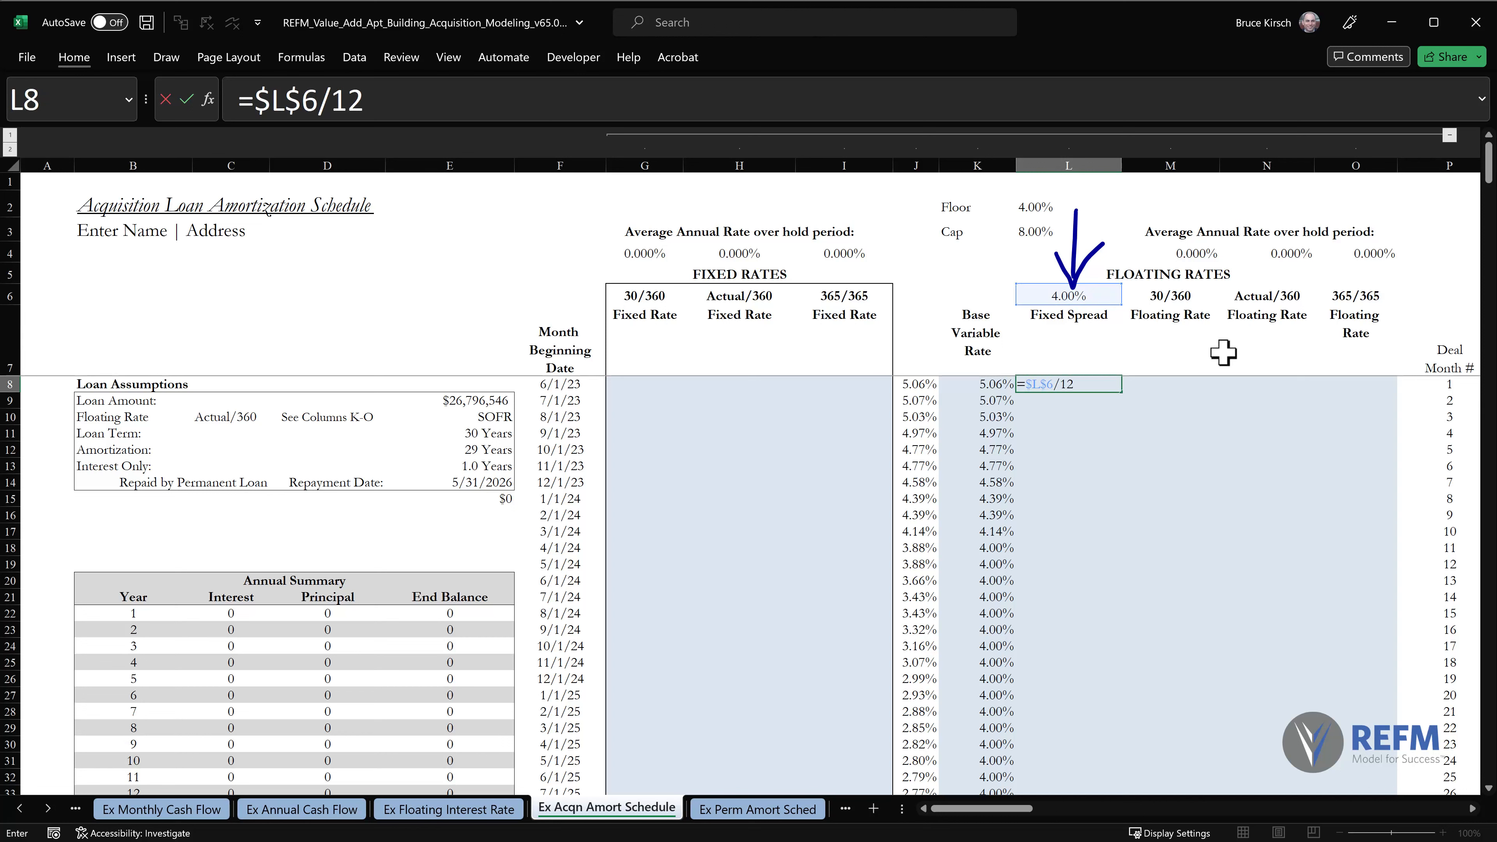
key(Return)
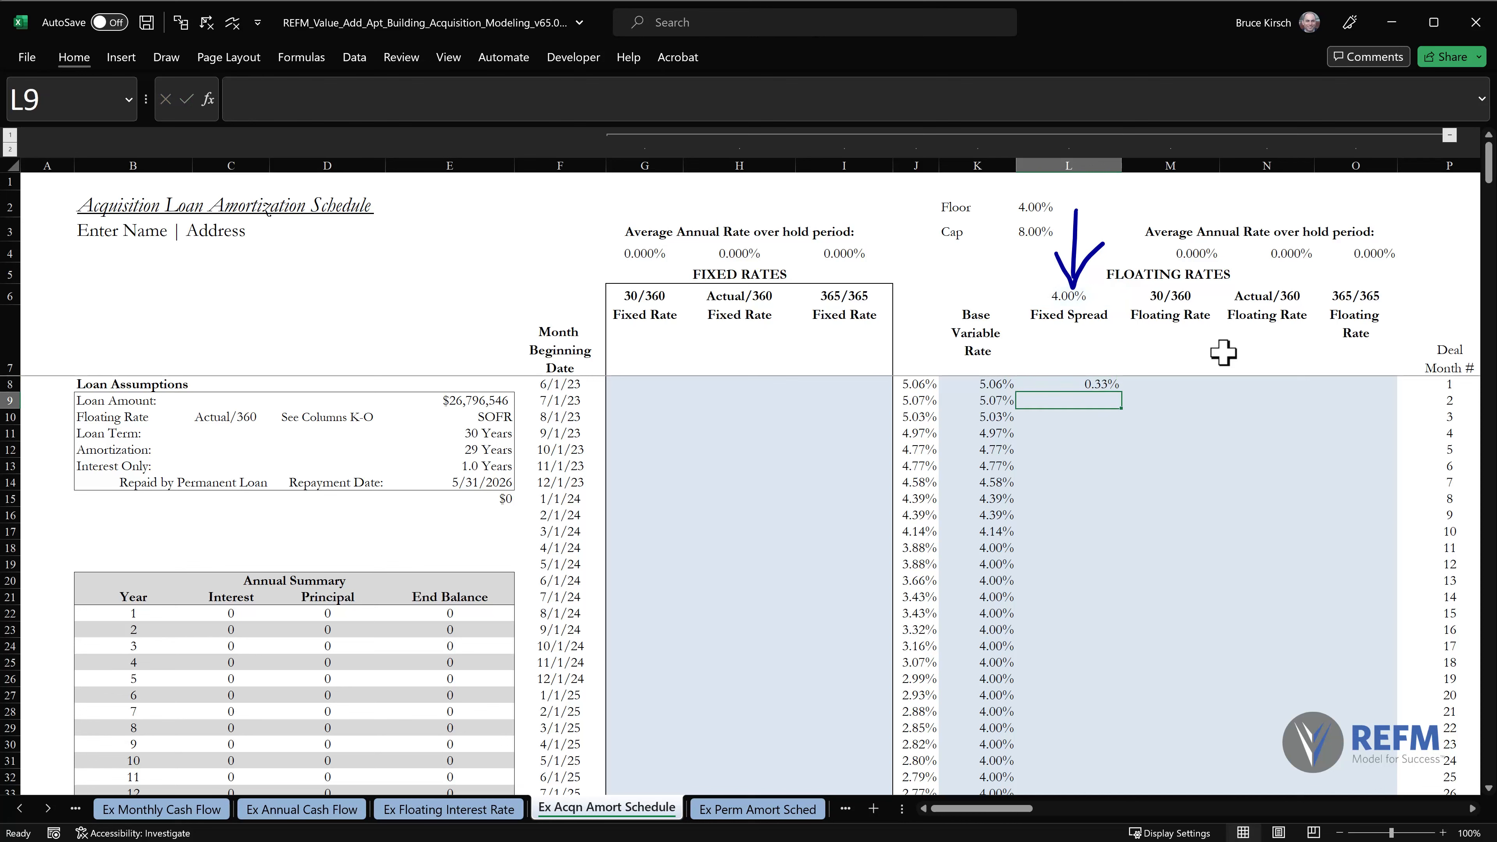
Copy the L8 fixed spread formula down column L through row 367 with Paste Special.
key(Up)
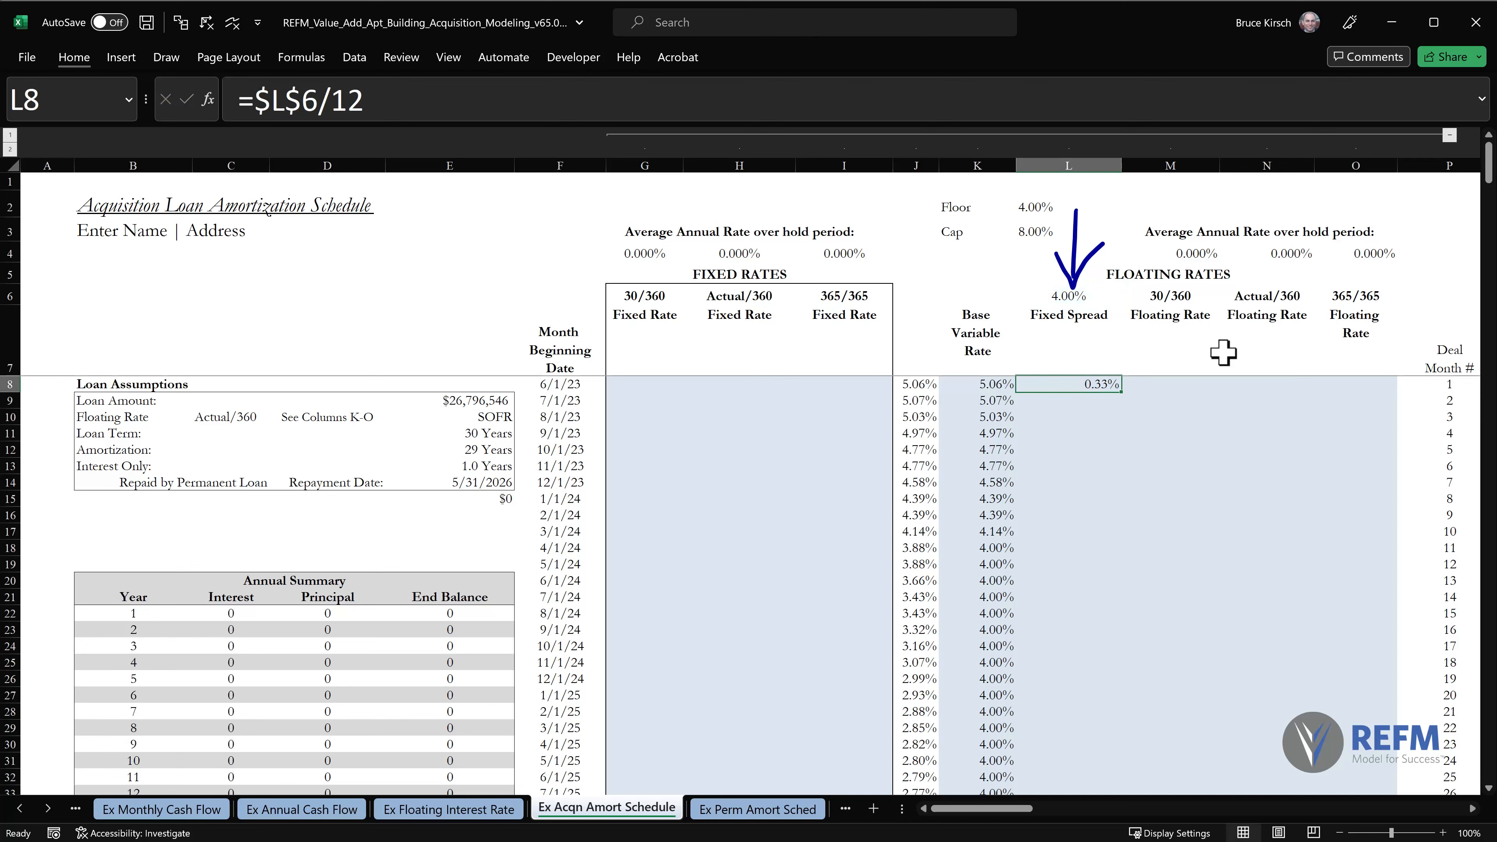
key(ctrl+c)
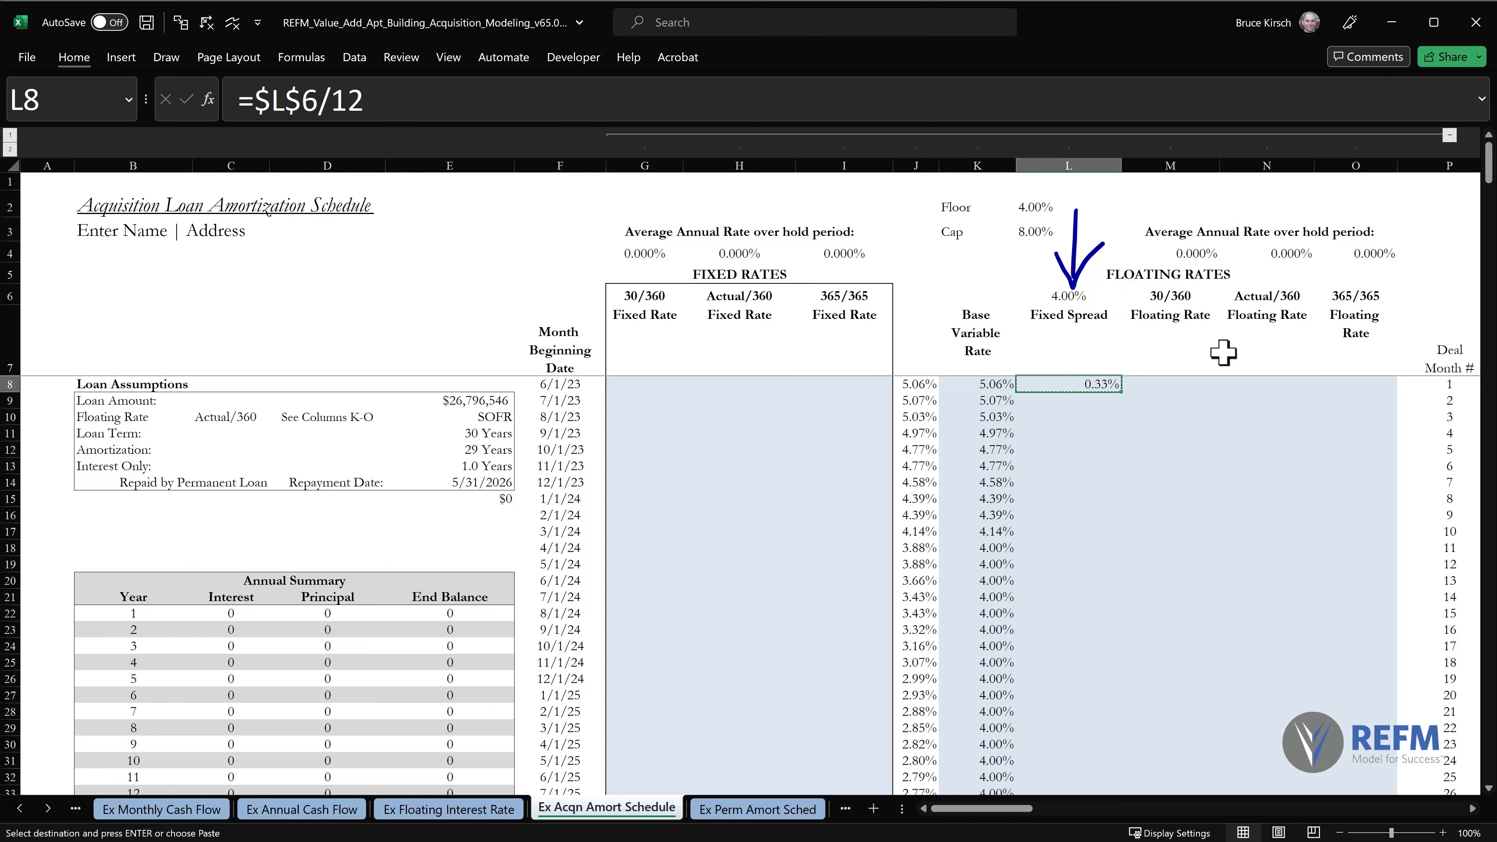
key(ctrl+shift+Down)
key(shift+Up)
key(alt)
key(e)
key(s)
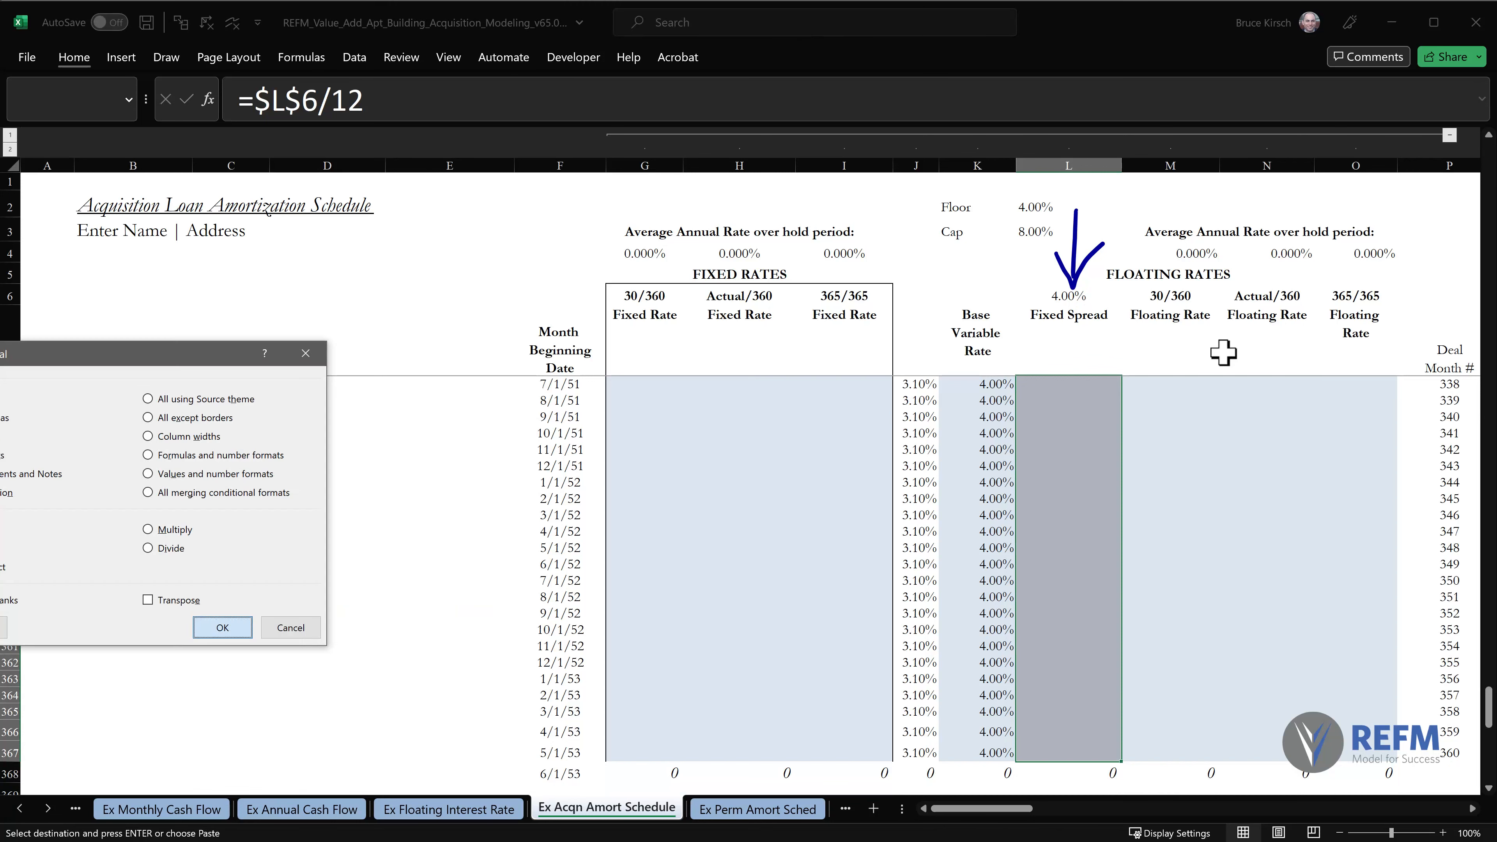
key(Return)
key(ctrl+Home)
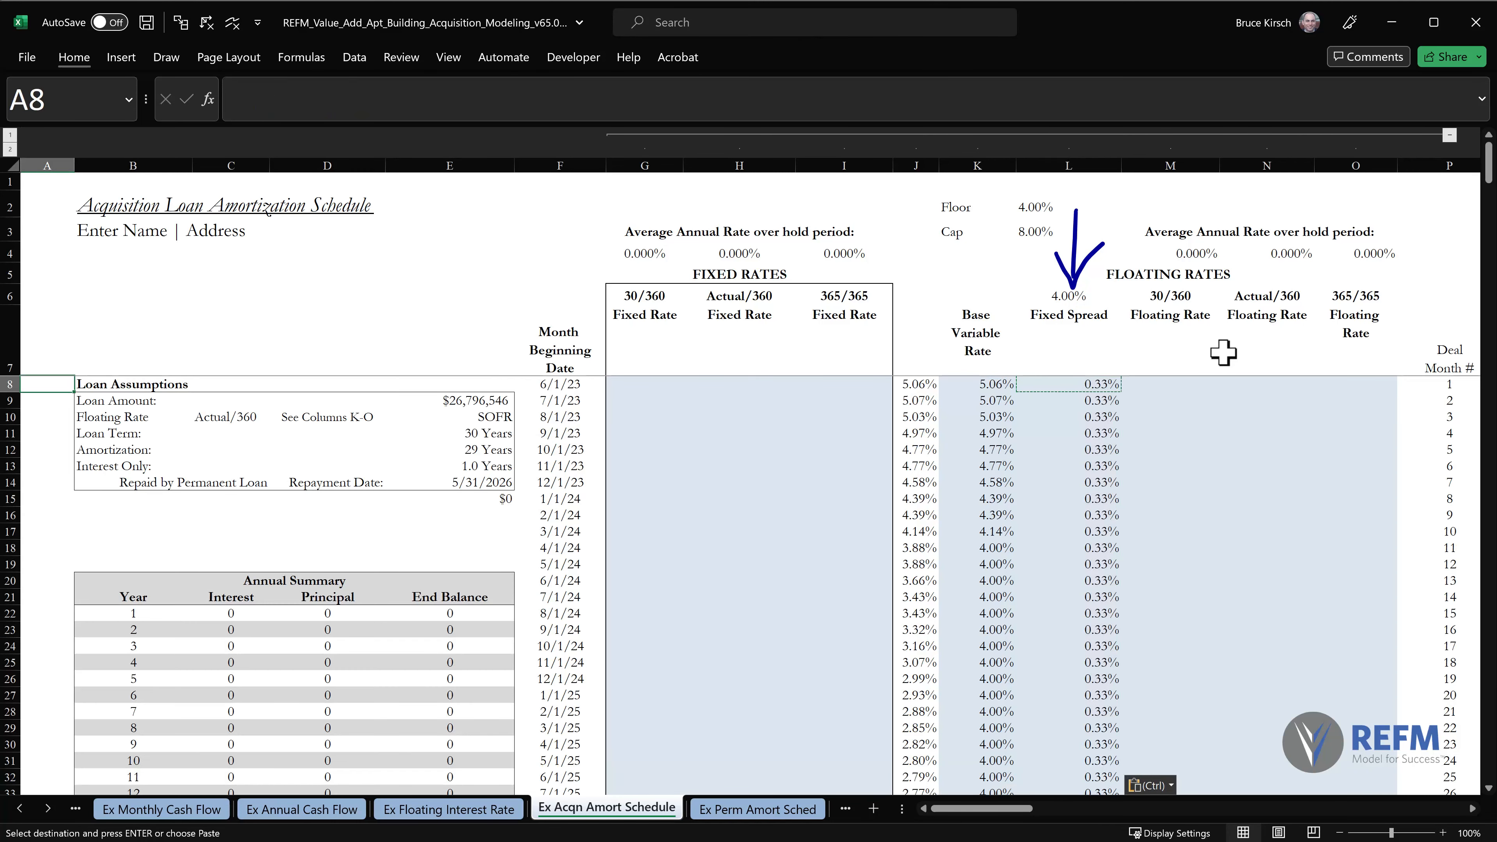
key(Escape)
Review the base variable rate formula in K8, the fixed spread formula in L8 and the empty floating rate cells M8:O8.
click(991, 382)
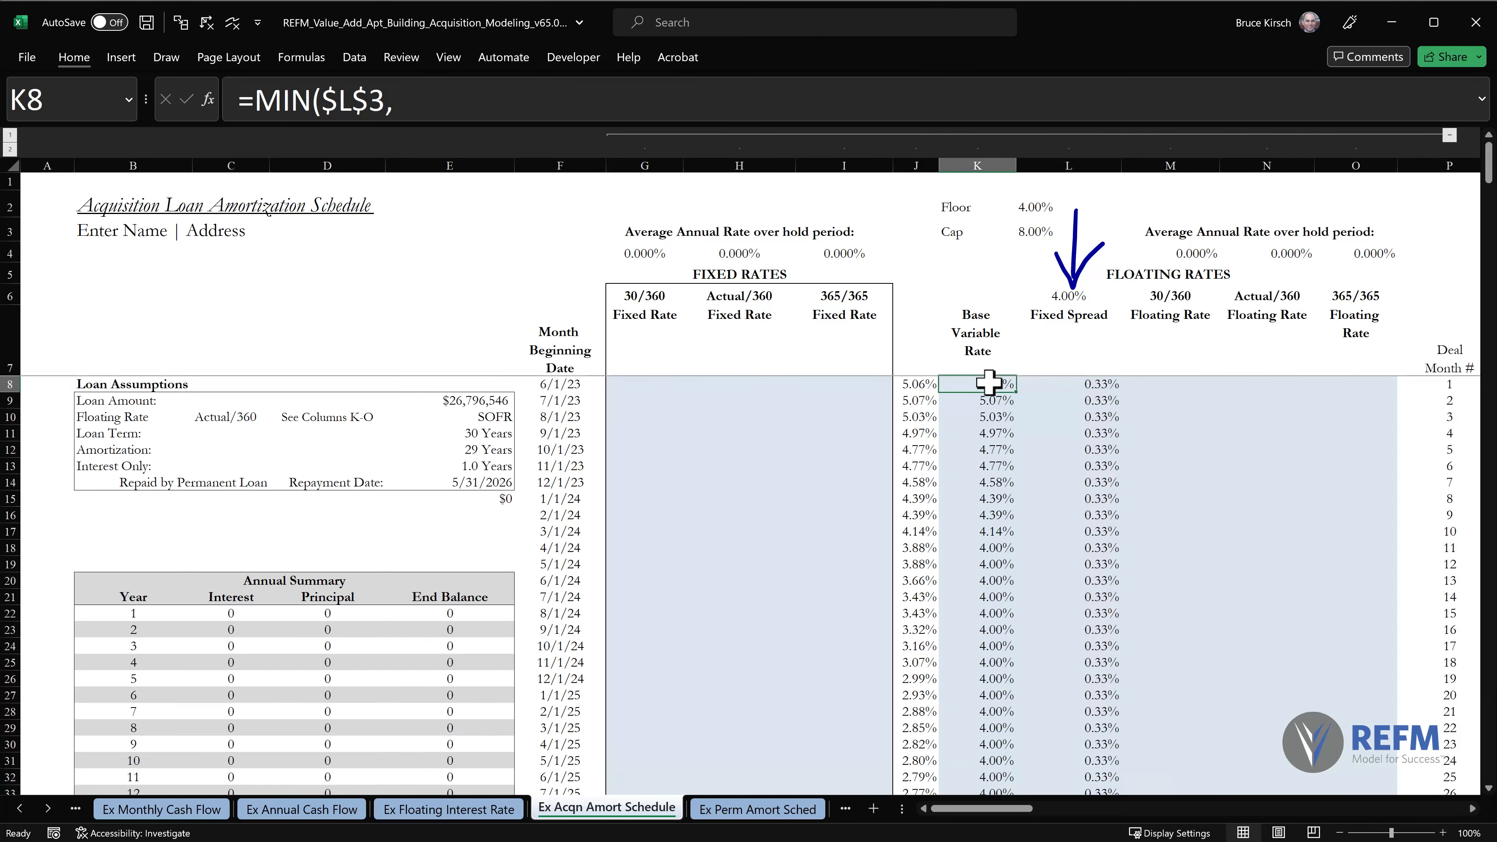
click(1095, 383)
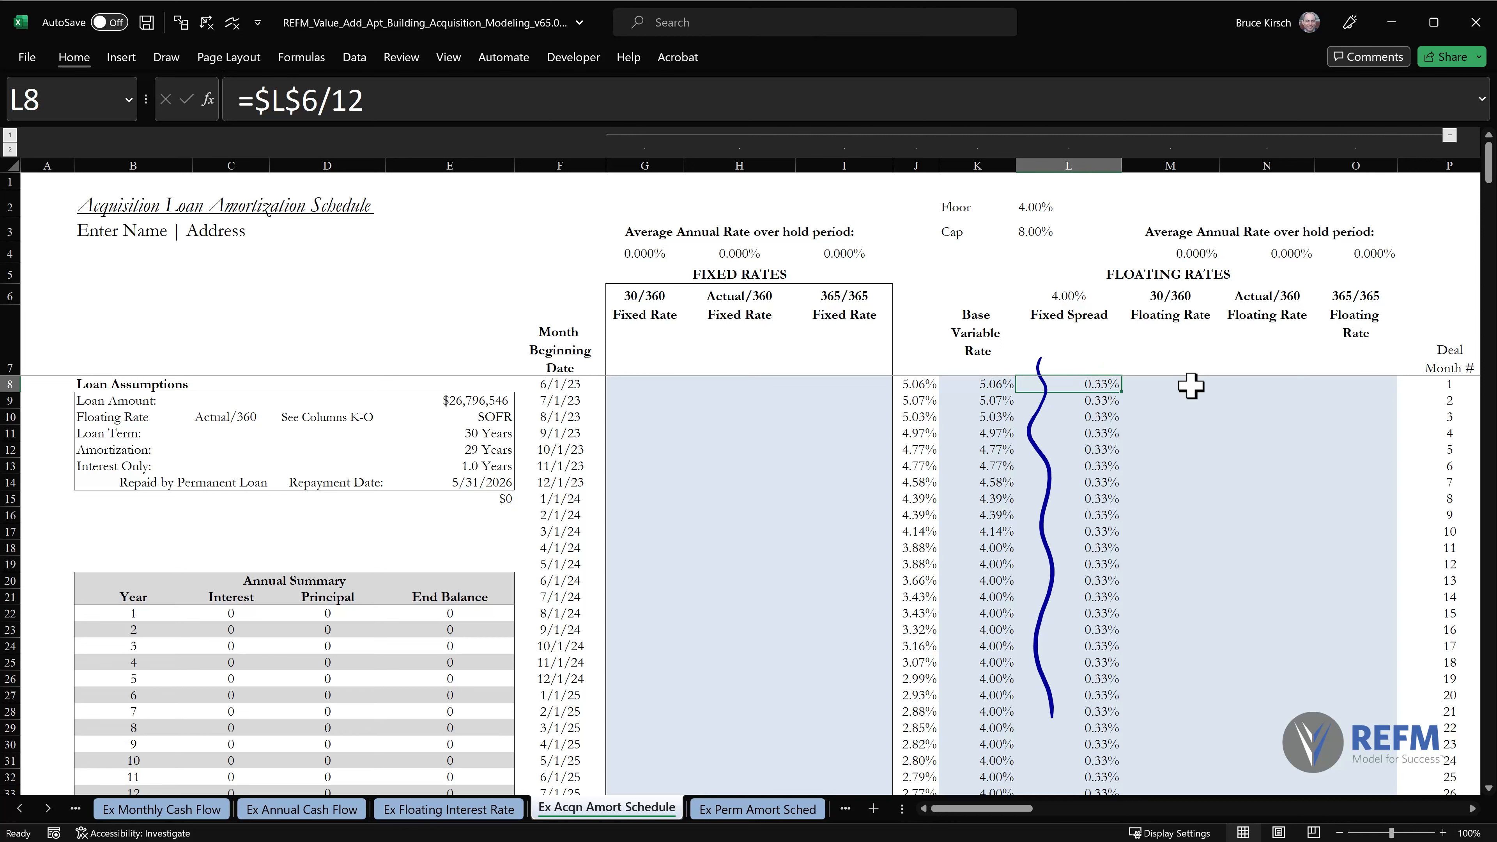
mouse_move(1150, 372)
mouse_down()
mouse_move(1159, 403)
mouse_move(1243, 399)
mouse_up()
mouse_move(1149, 370)
mouse_down()
mouse_move(1236, 376)
mouse_move(1242, 412)
mouse_up()
drag(1234, 357, 1302, 355)
mouse_move(1239, 403)
mouse_down()
mouse_move(1308, 357)
mouse_move(1391, 361)
mouse_up()
mouse_move(1305, 407)
mouse_down()
mouse_move(1399, 405)
mouse_move(1390, 356)
mouse_up()
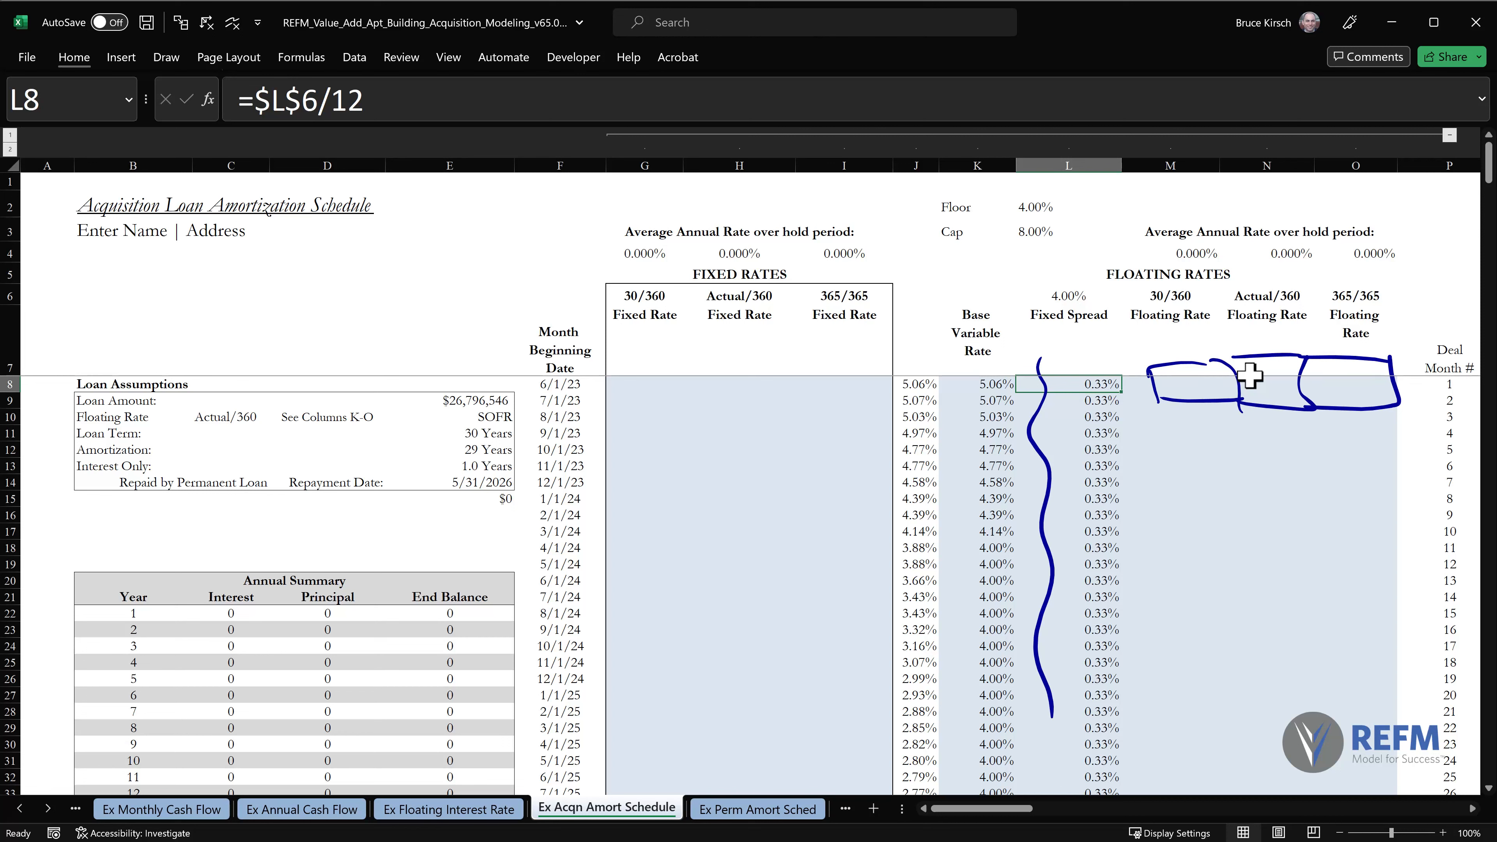
drag(1398, 395, 1152, 375)
drag(1390, 359, 1297, 356)
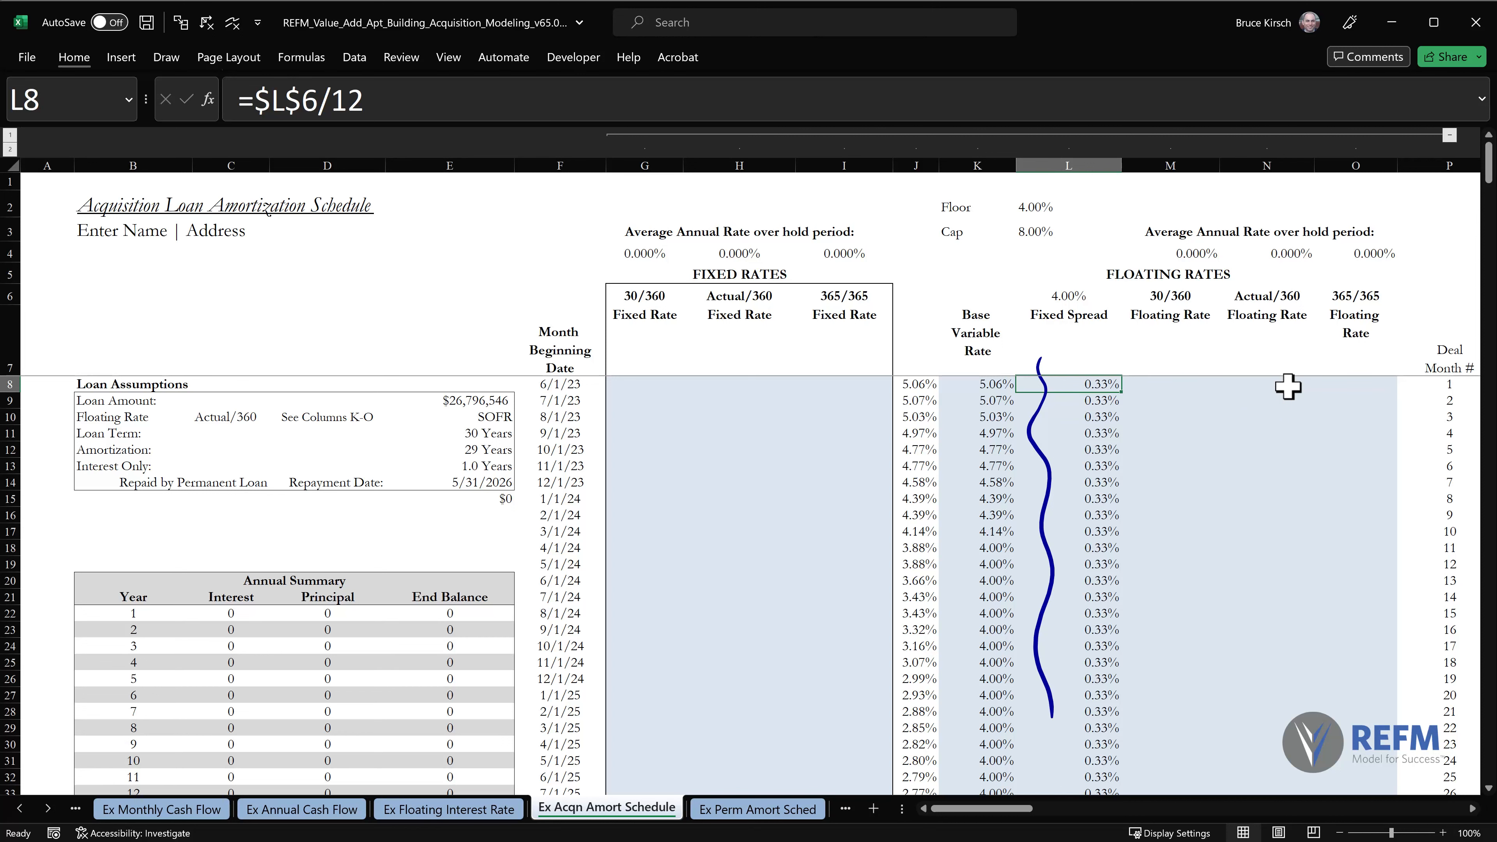
Enter the 30/360 floating rate formula =K8/12+L8 in M8.
click(1172, 384)
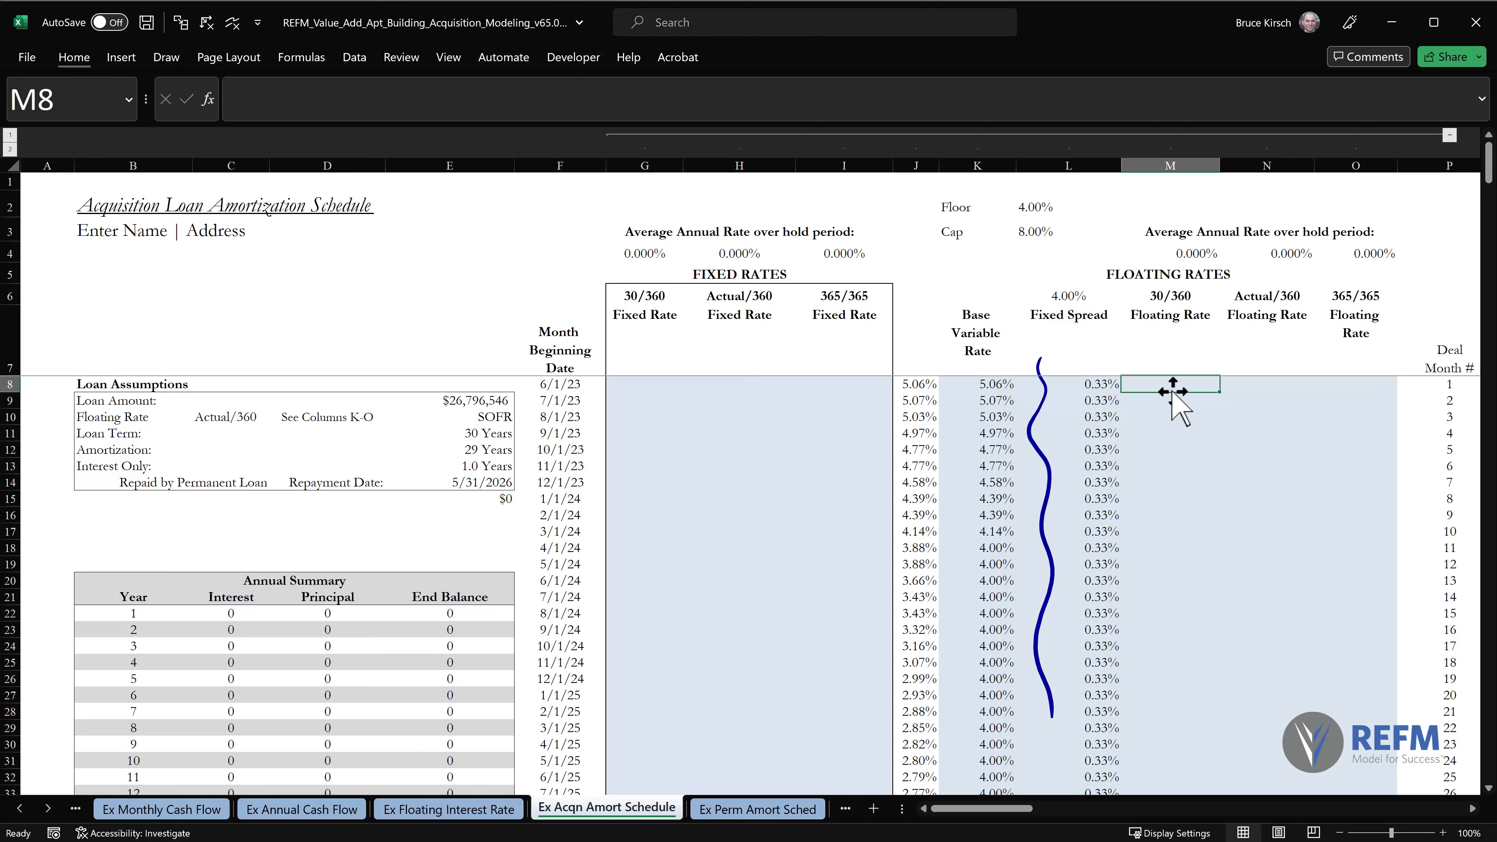
text(=)
key(Left)
key(Left)
text(/)
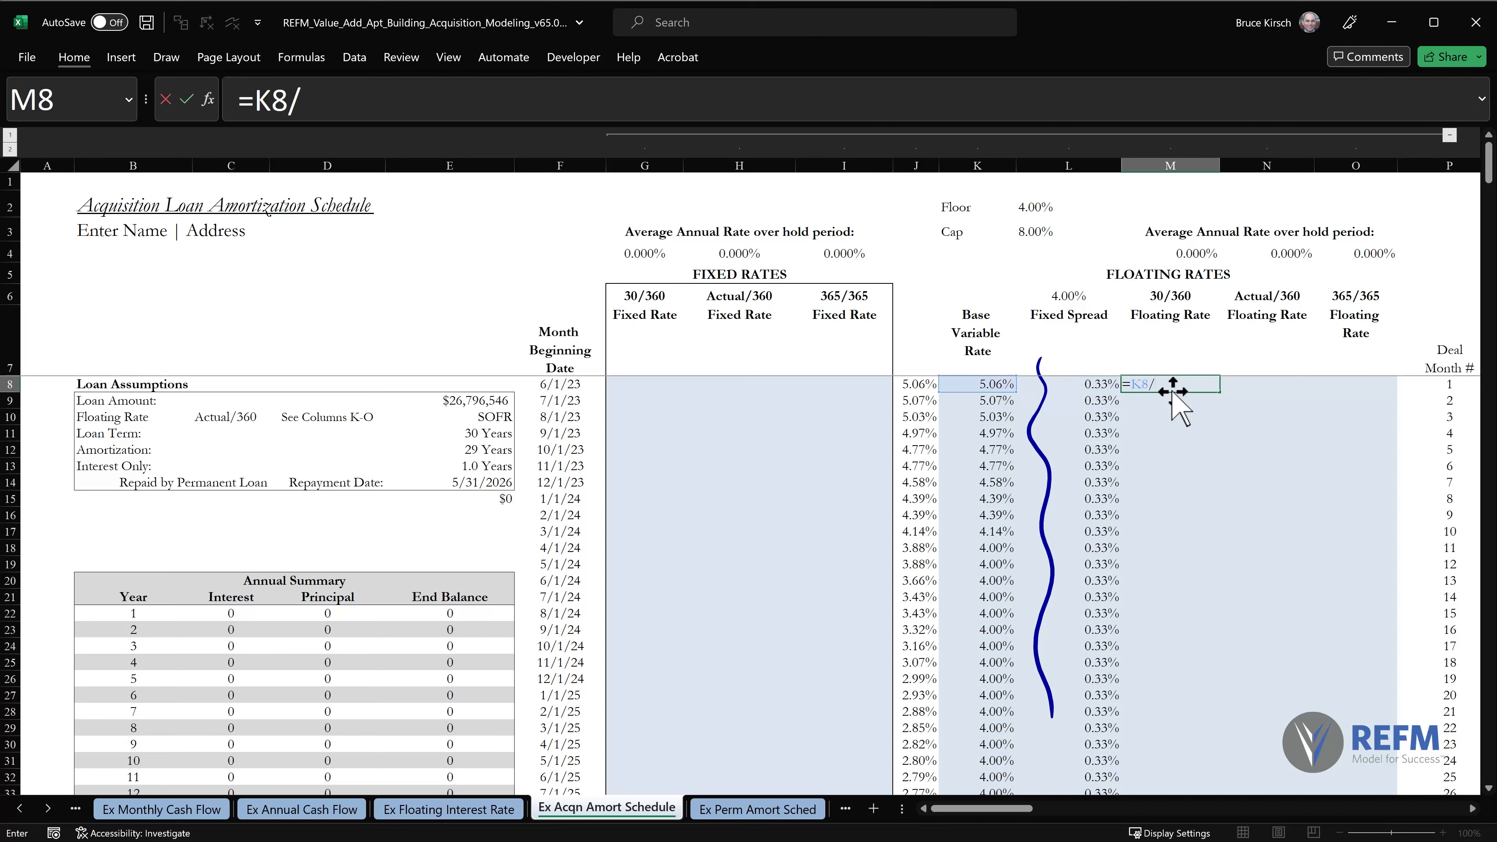
text(12+)
key(Left)
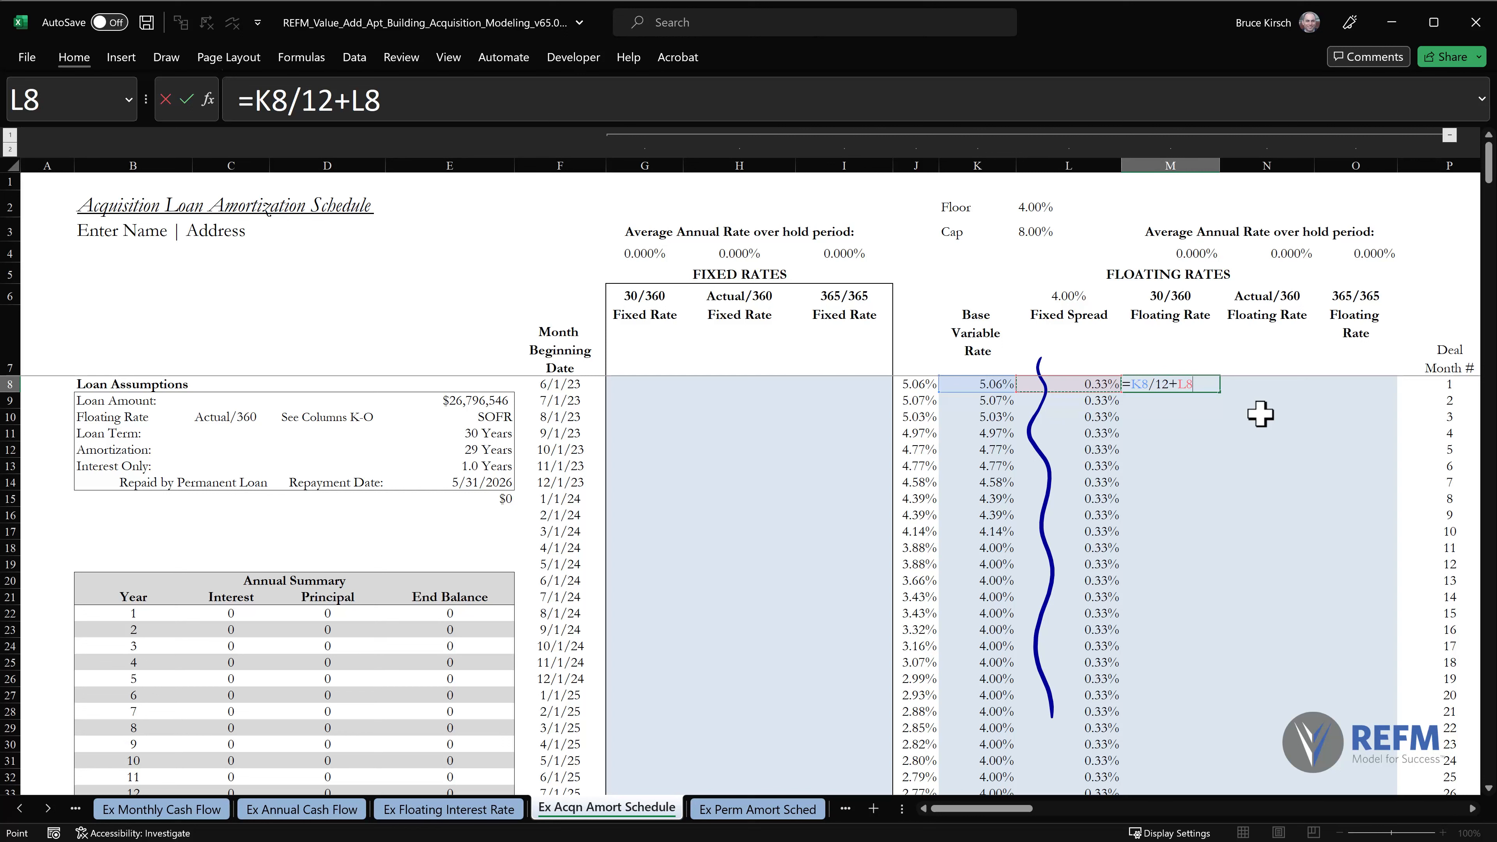
key(Return)
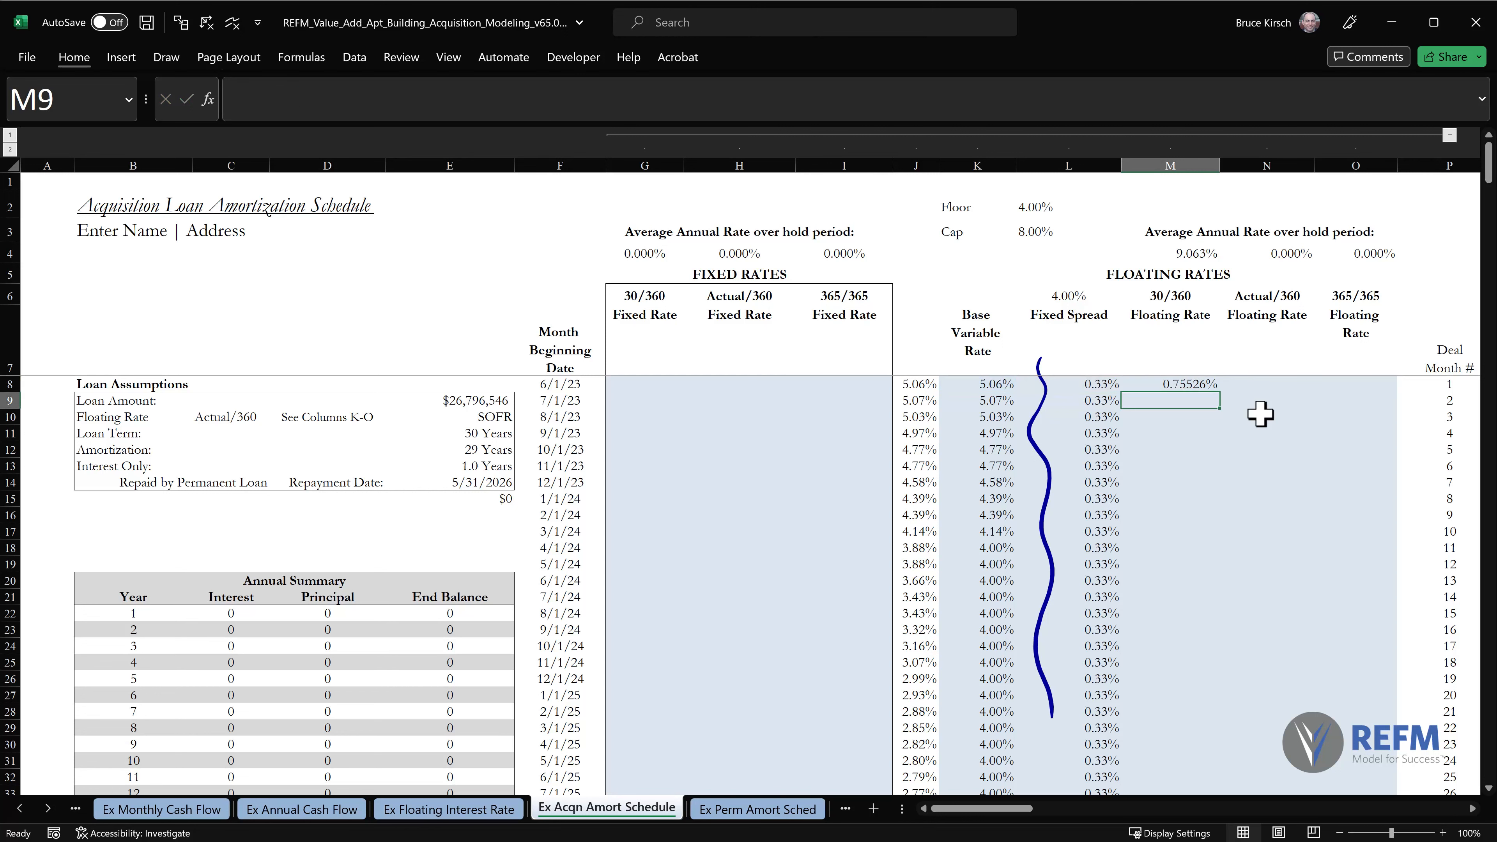
Copy the M8 30/360 floating rate formula down column M through row 367 with Paste Special.
key(Up)
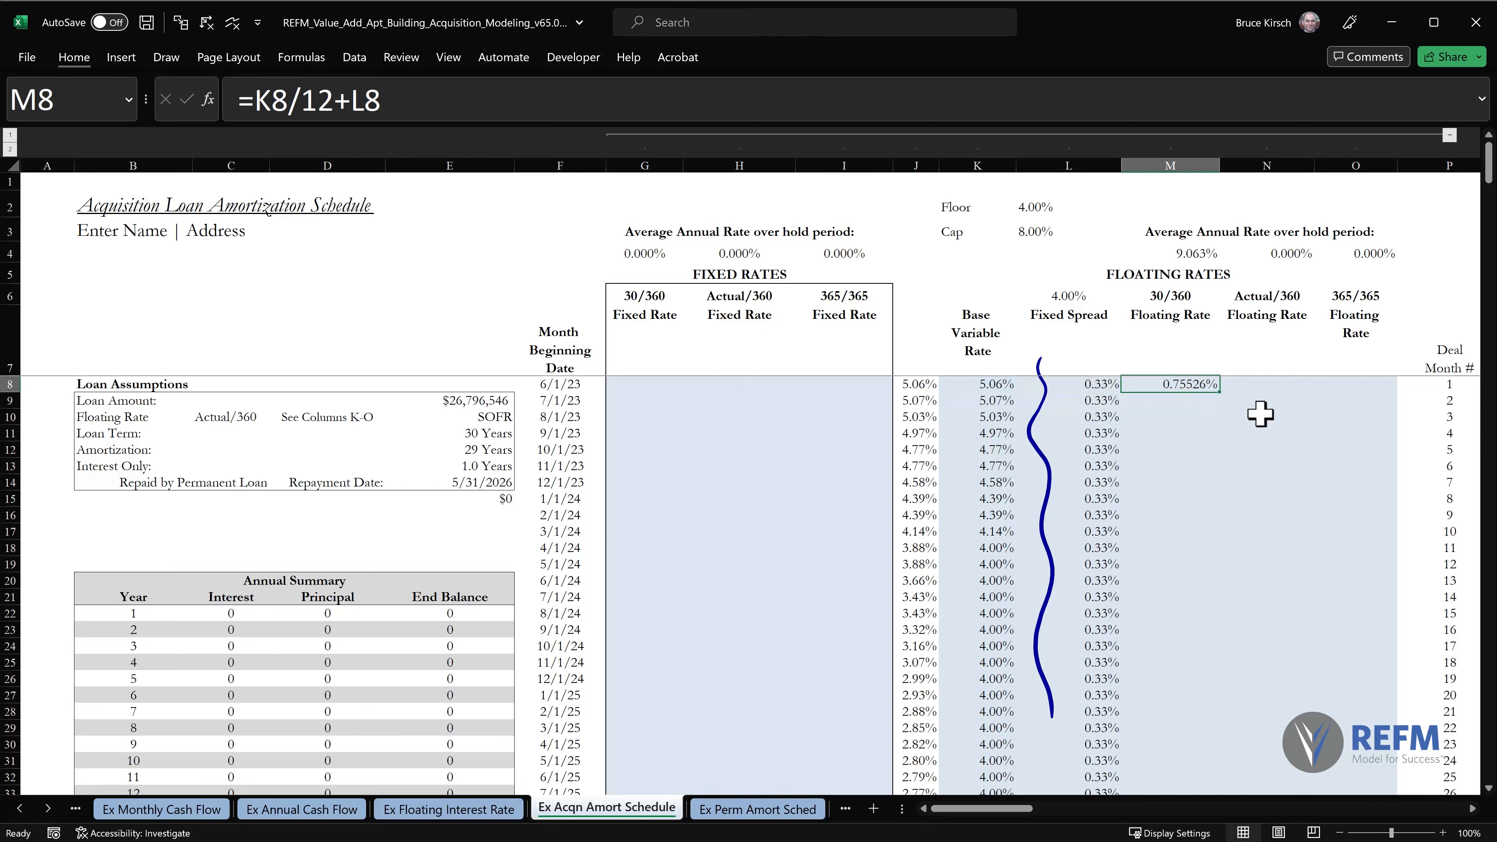
key(ctrl+c)
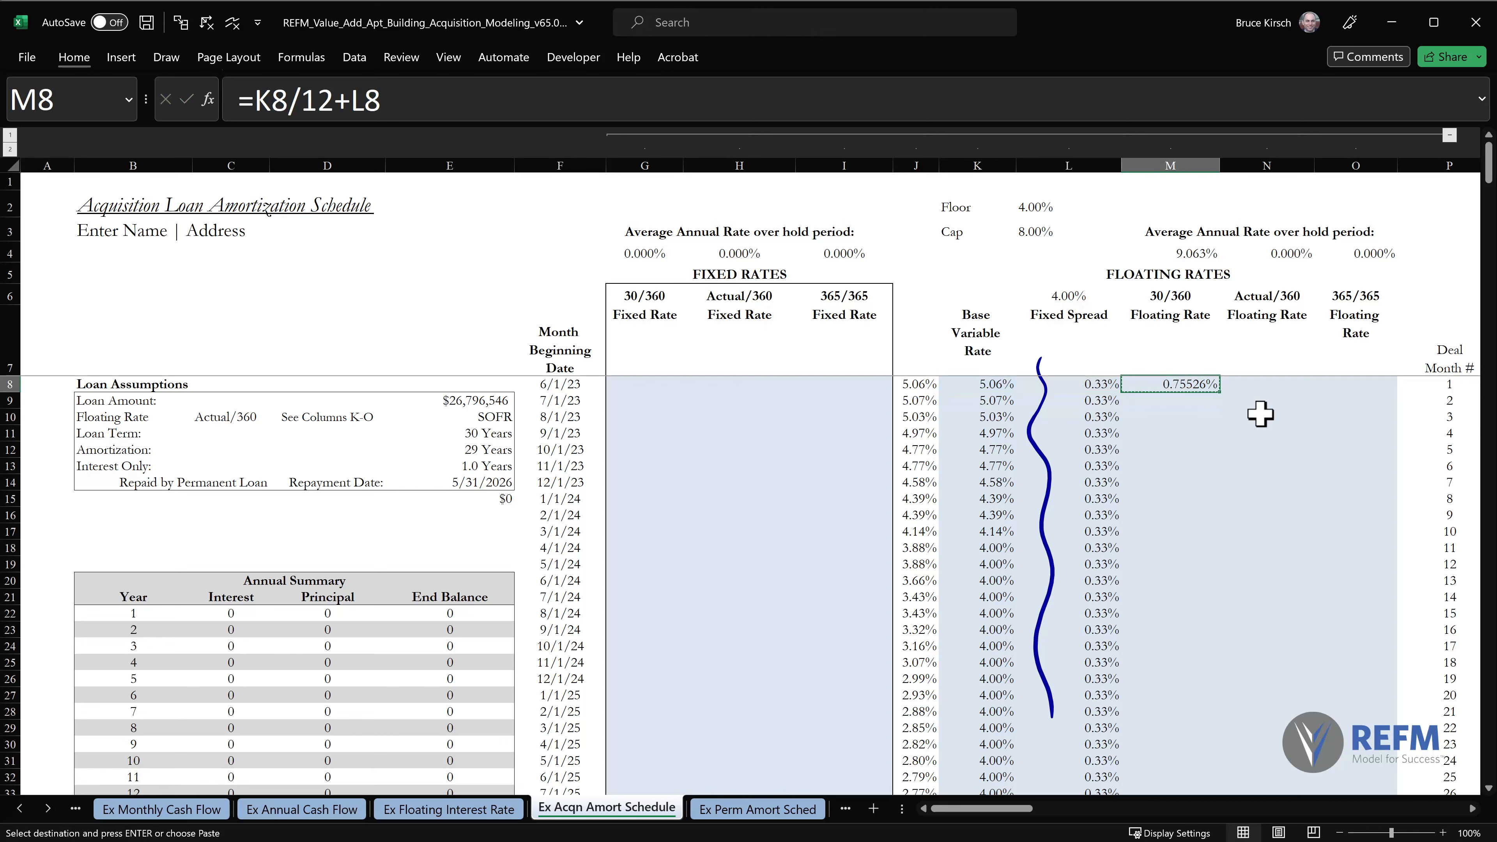
key(ctrl+shift+Down)
key(shift+Up)
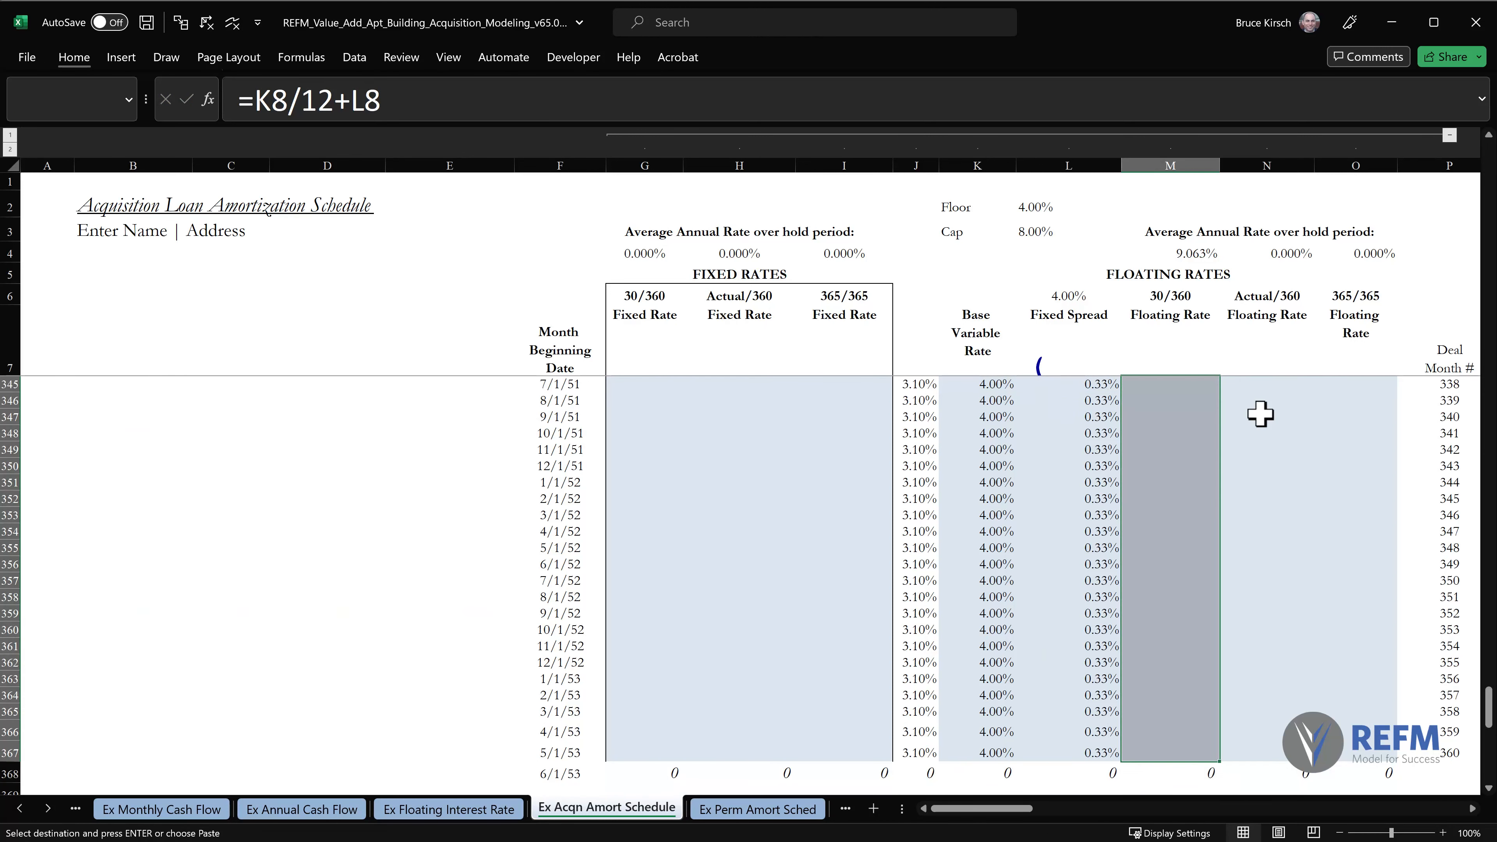
key(ctrl+alt+v)
key(Return)
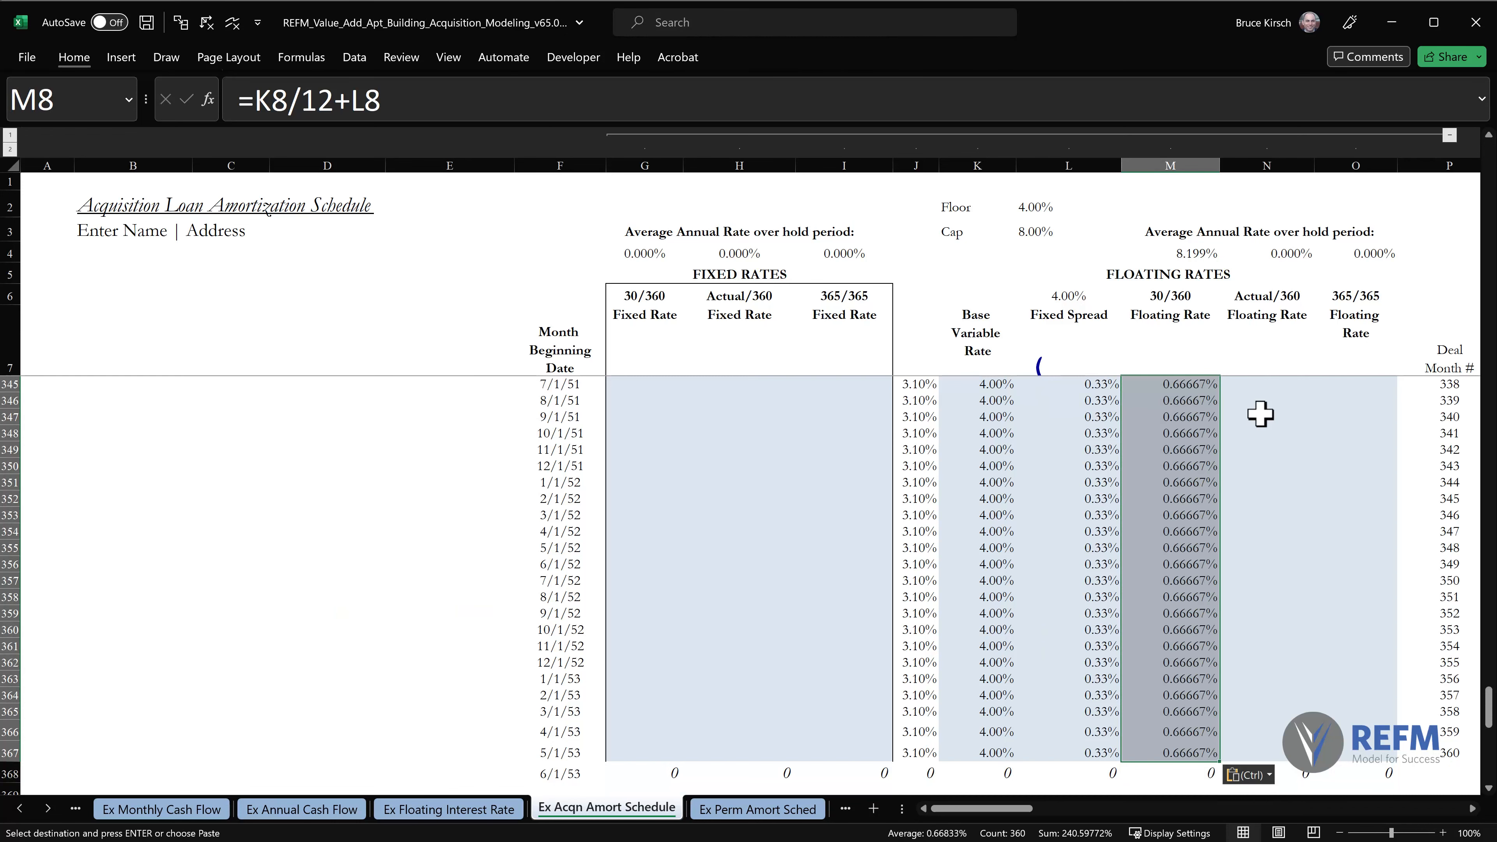
key(ctrl+Home)
key(Escape)
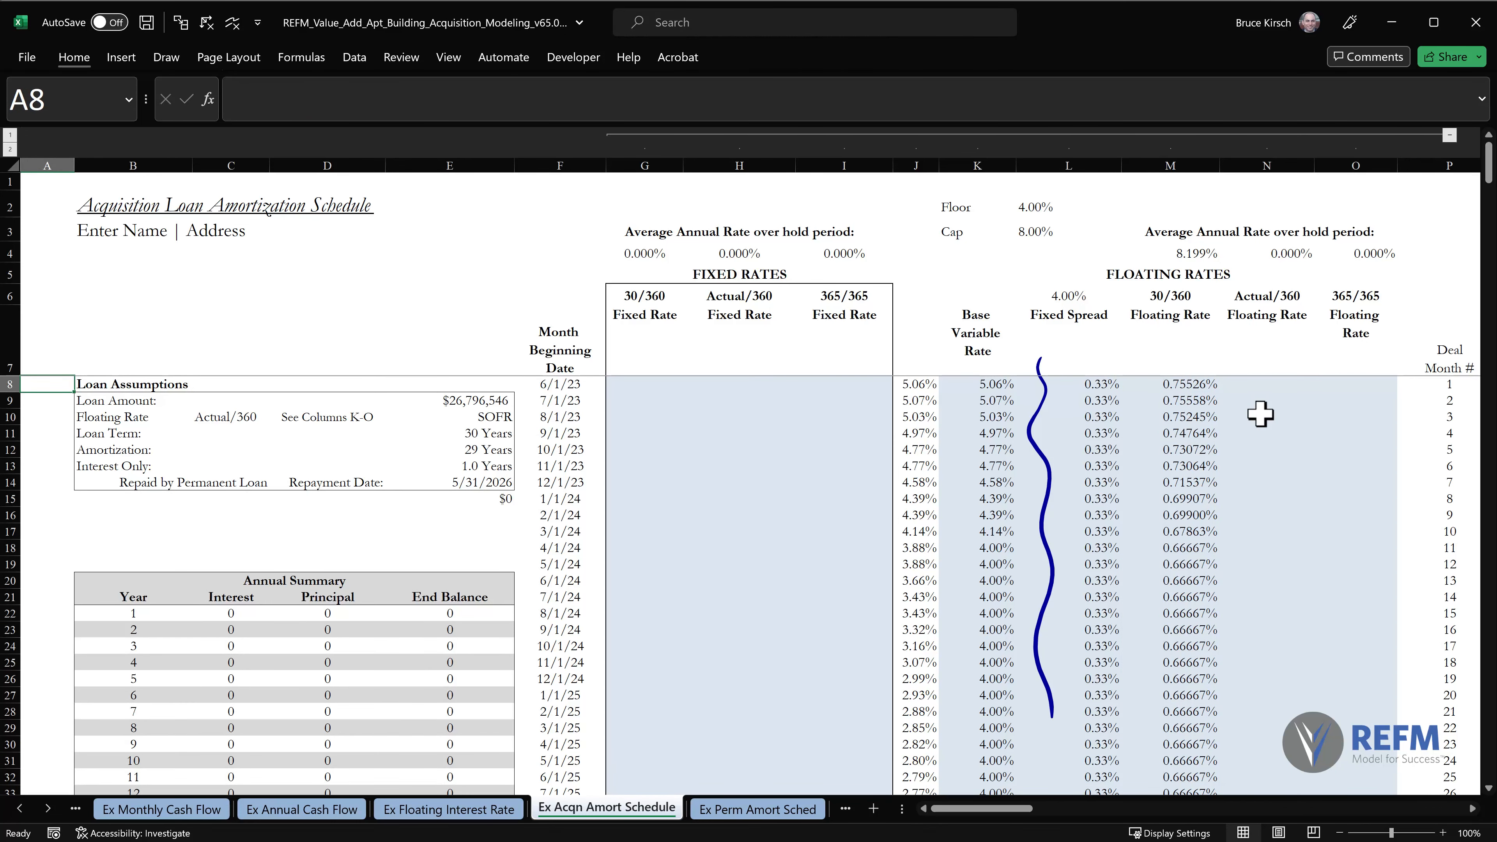
Enter the Actual/360 floating rate formula =M8*12/360*(F9-F8) in N8.
click(1274, 387)
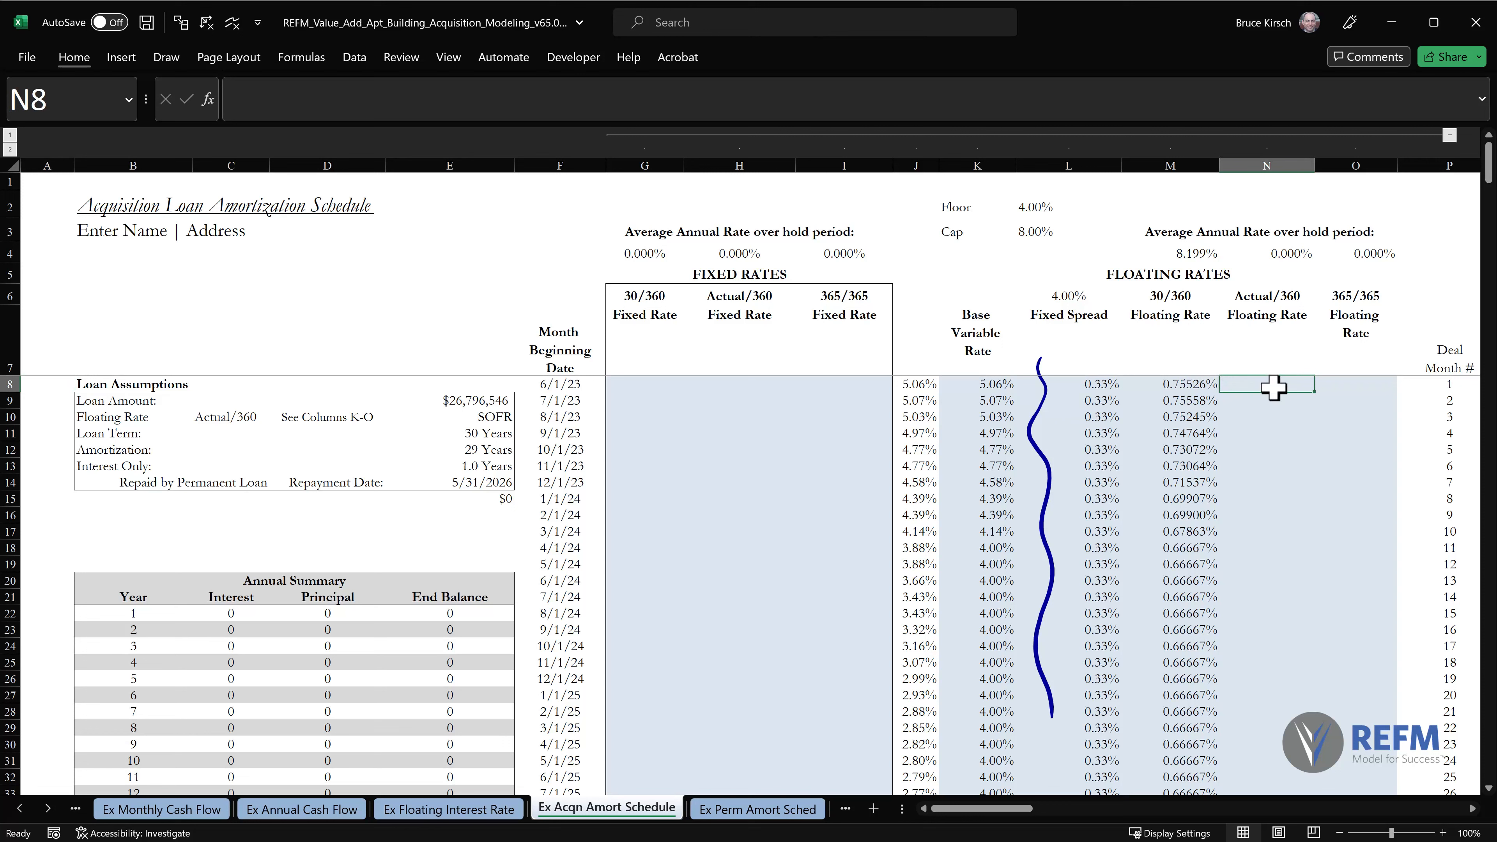
text(=)
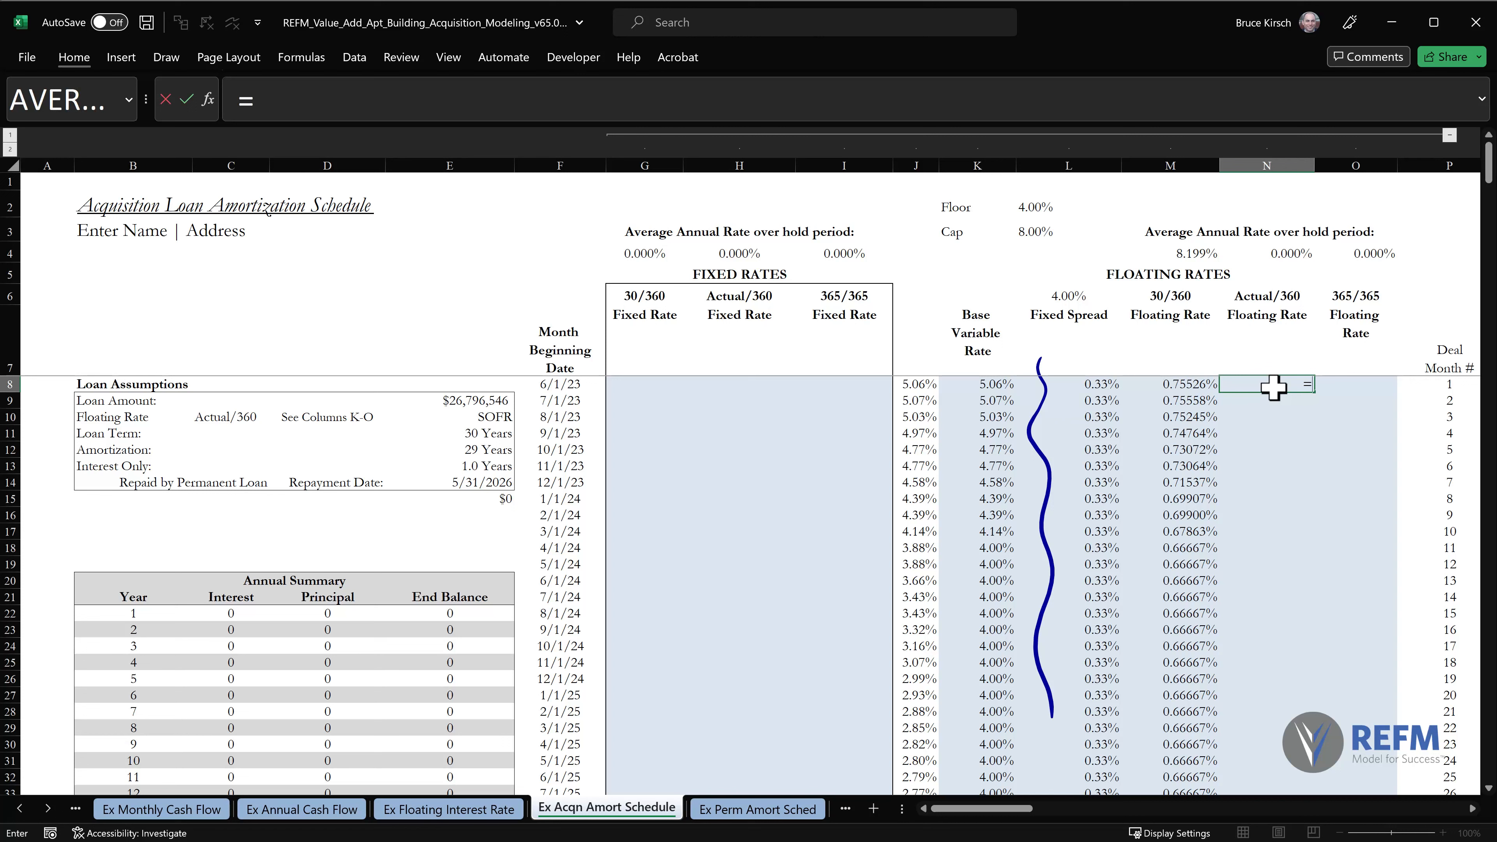
key(Left)
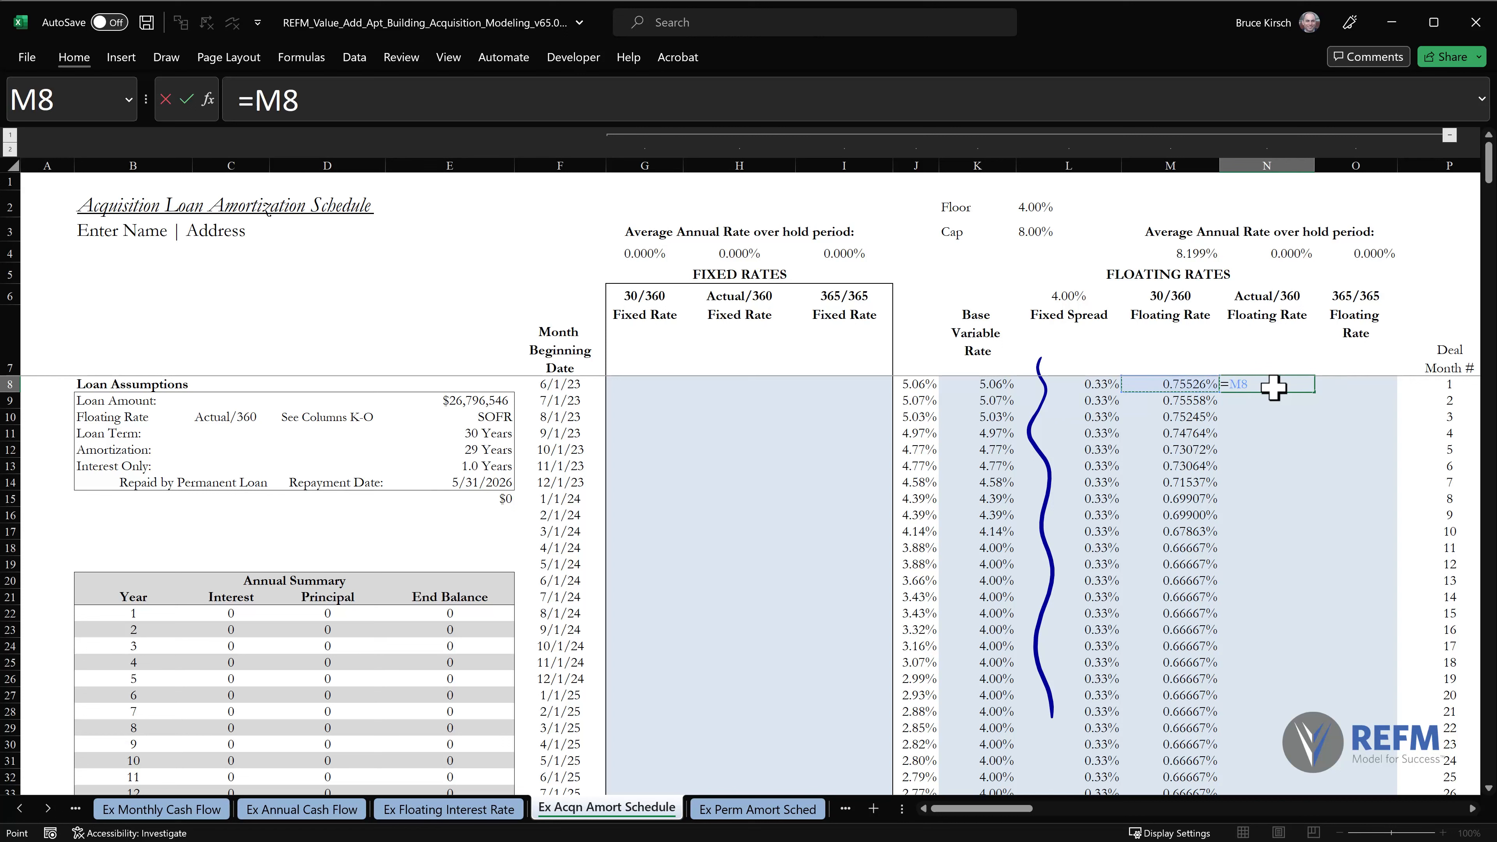
text(*12/)
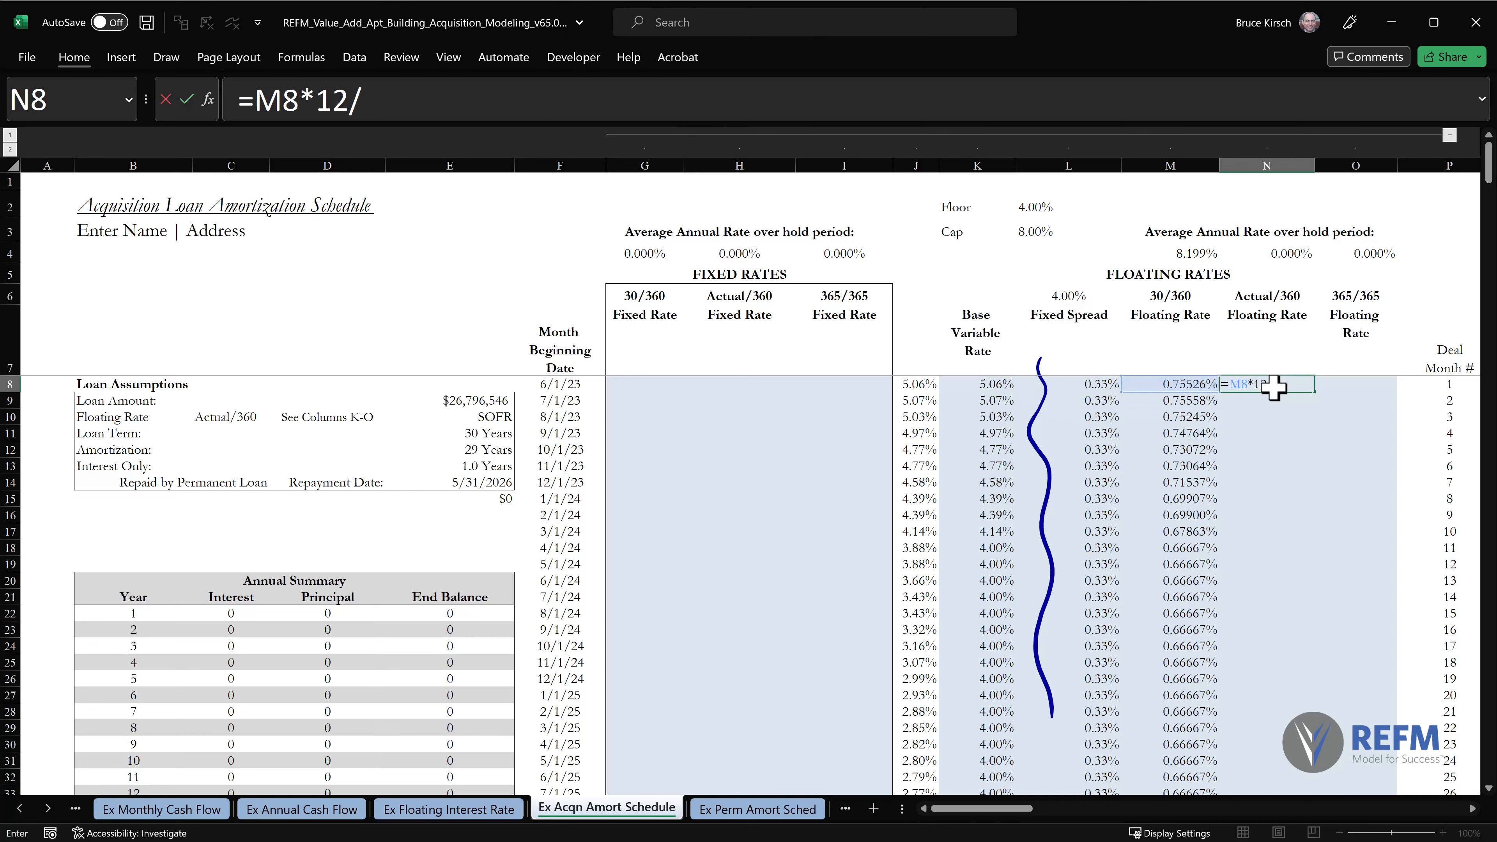
text(360*()
click(560, 400)
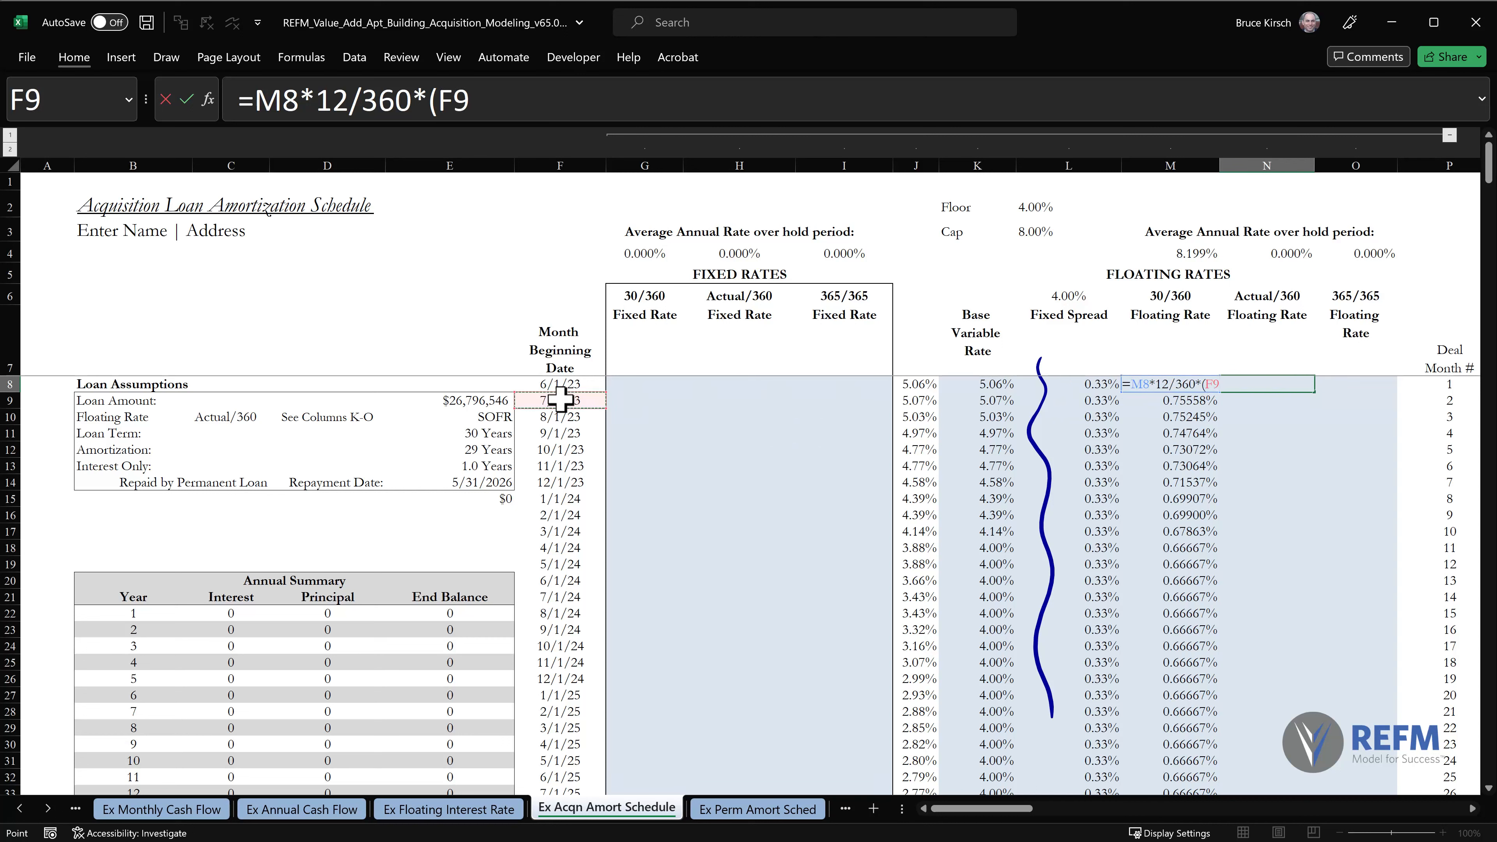
text(-)
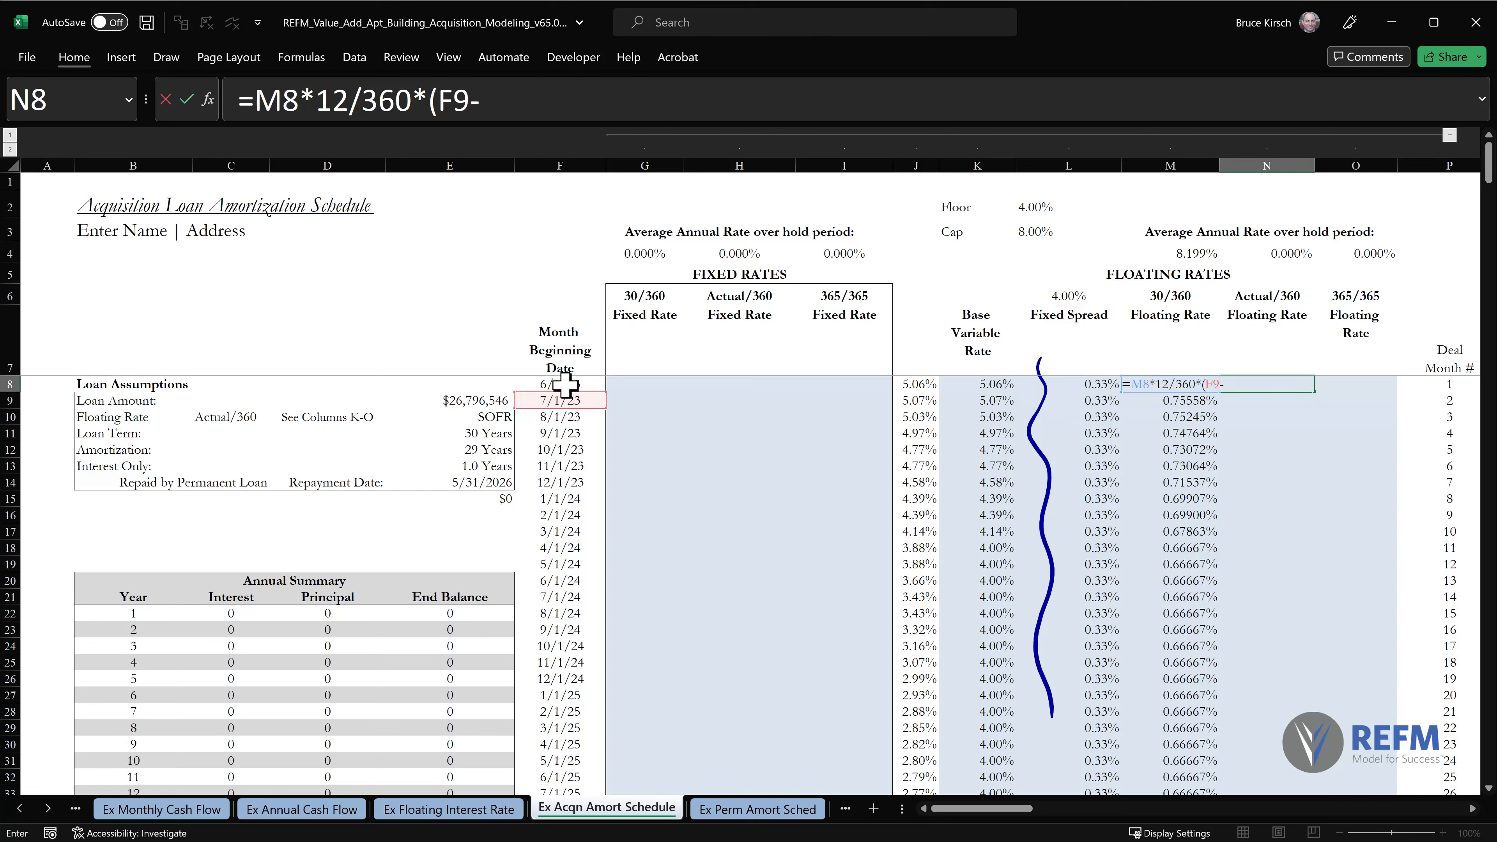
click(564, 384)
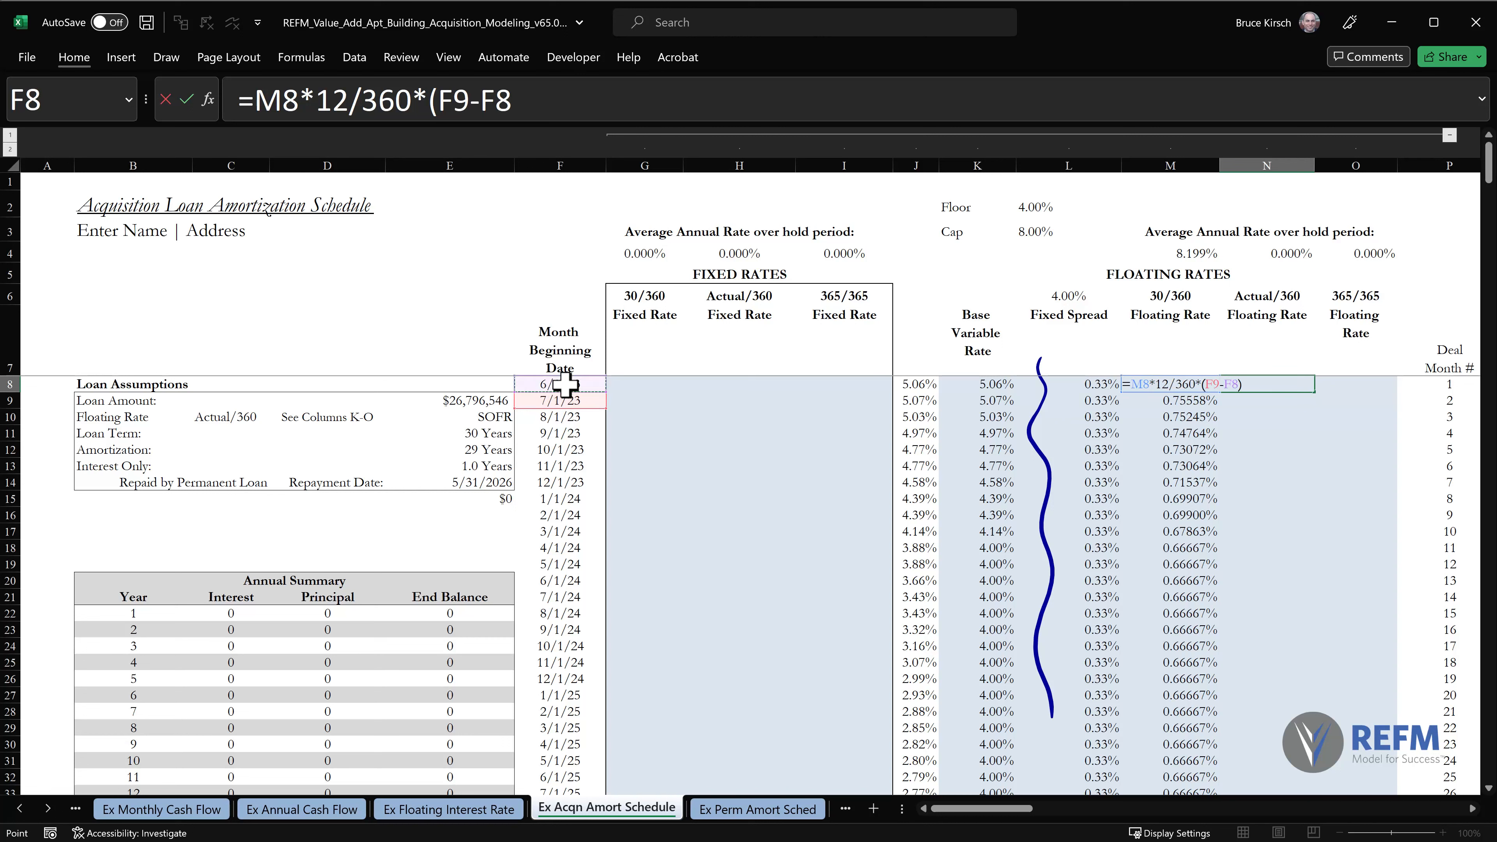
text())
click(411, 99)
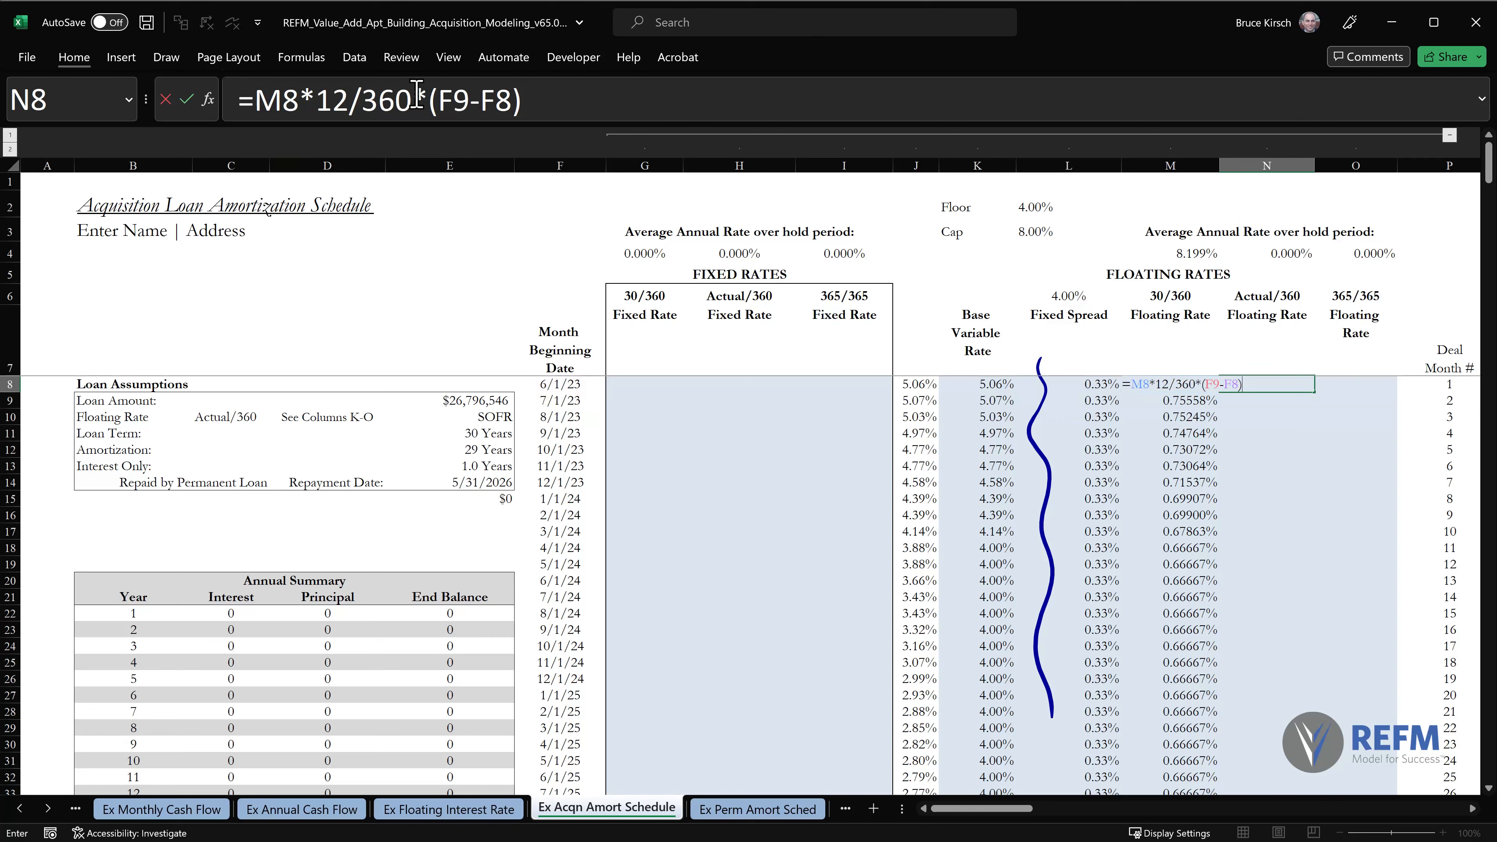
drag(429, 99, 575, 99)
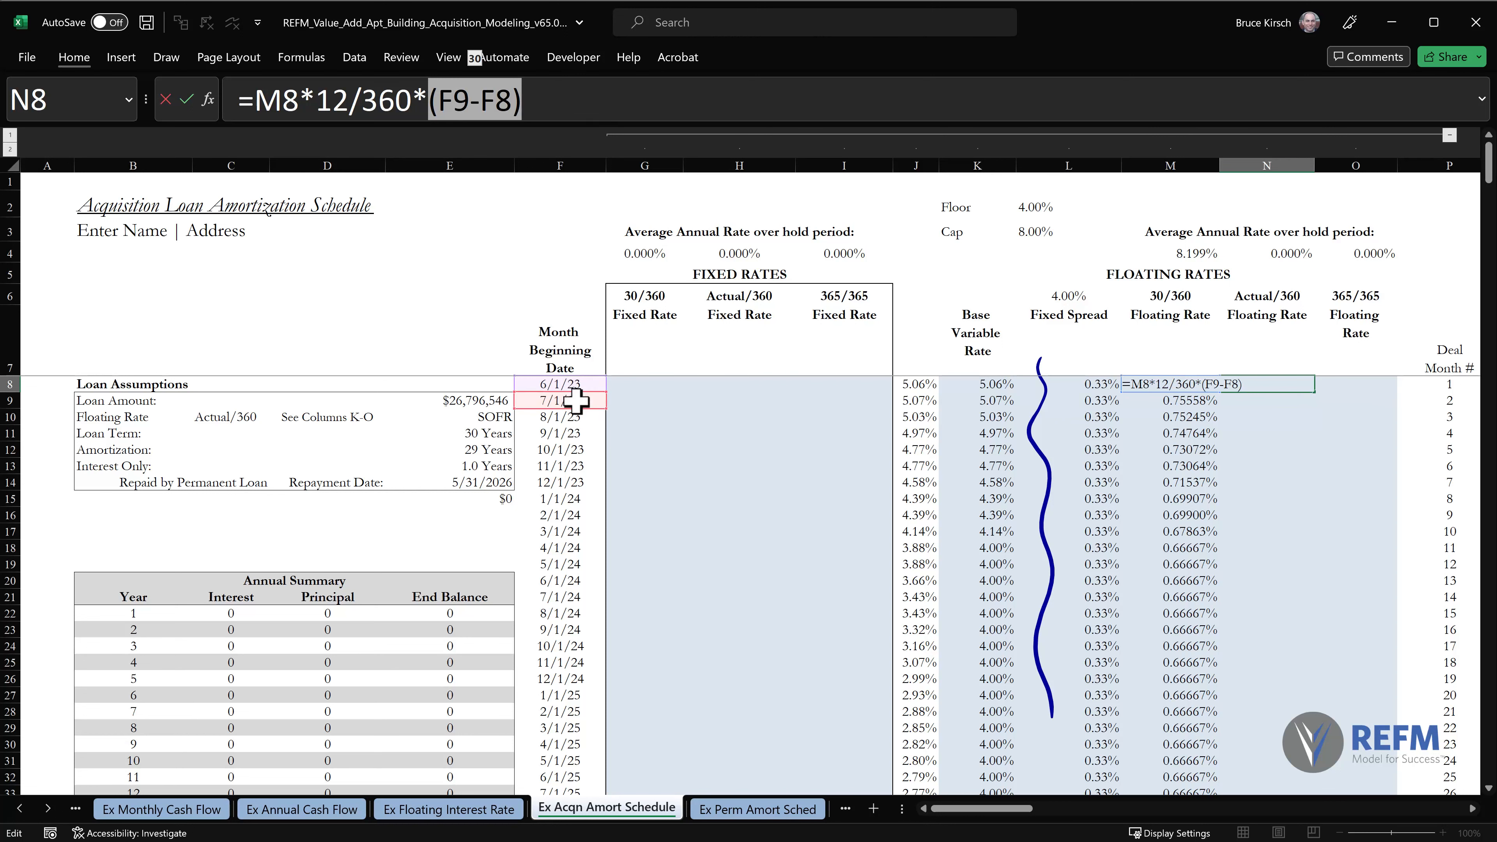
click(572, 100)
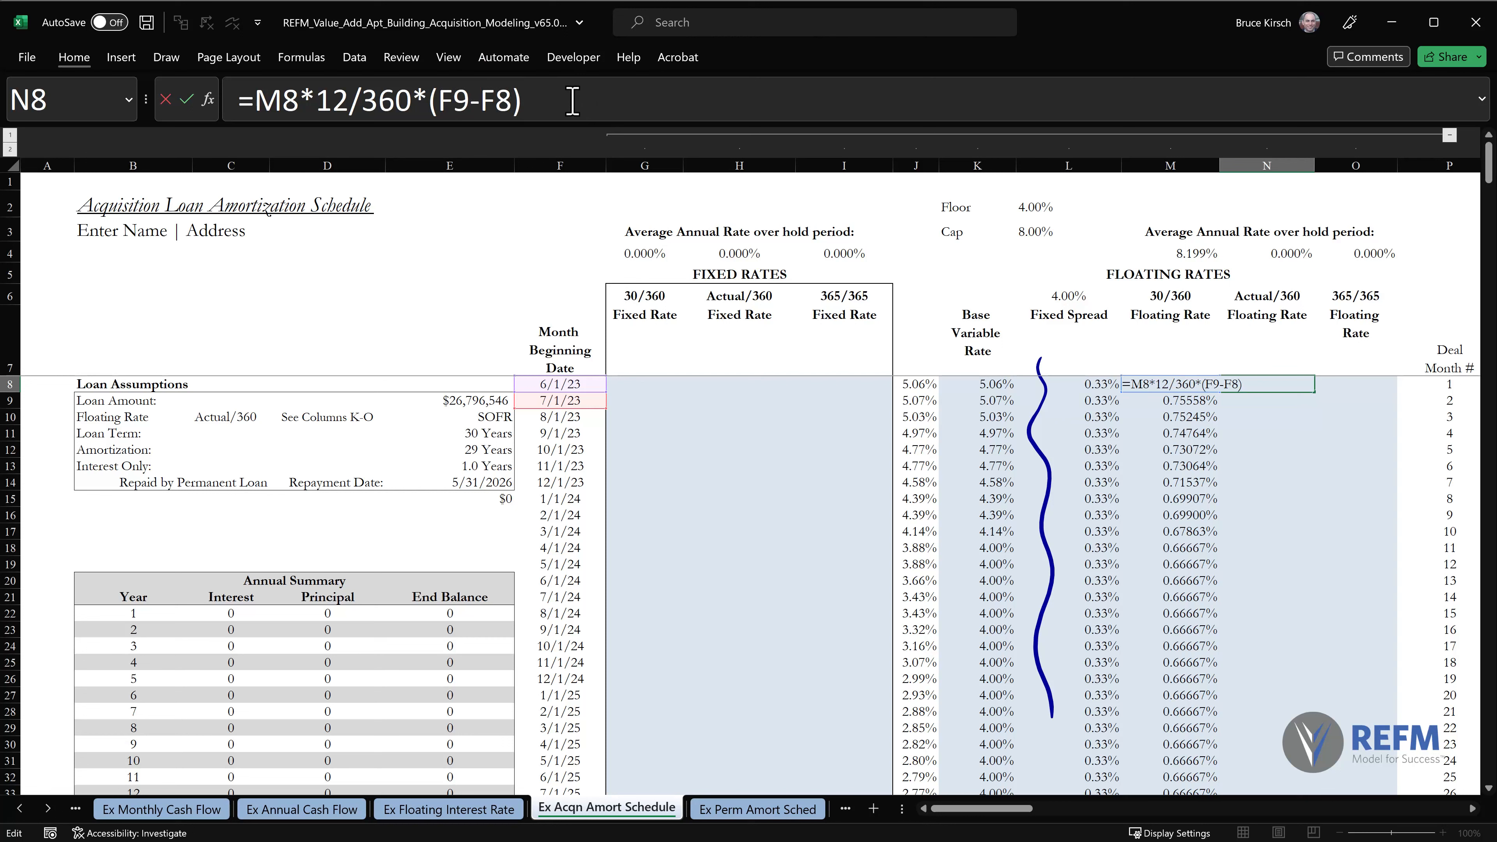
key(Return)
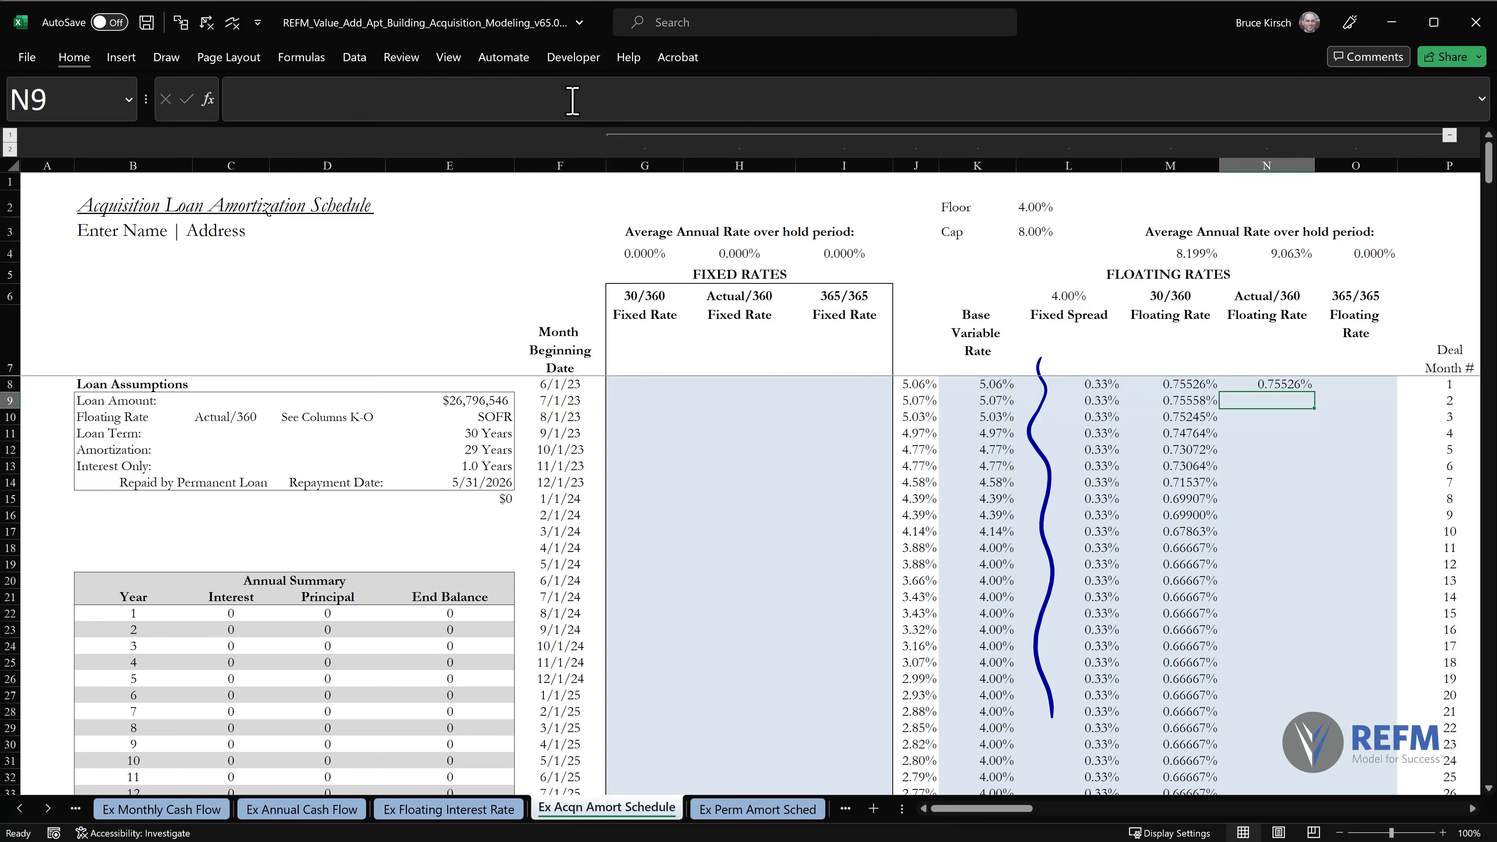
Copy the N8 Actual/360 floating rate formula down column N through row 367, pasting formulas only with Paste Special.
key(Up)
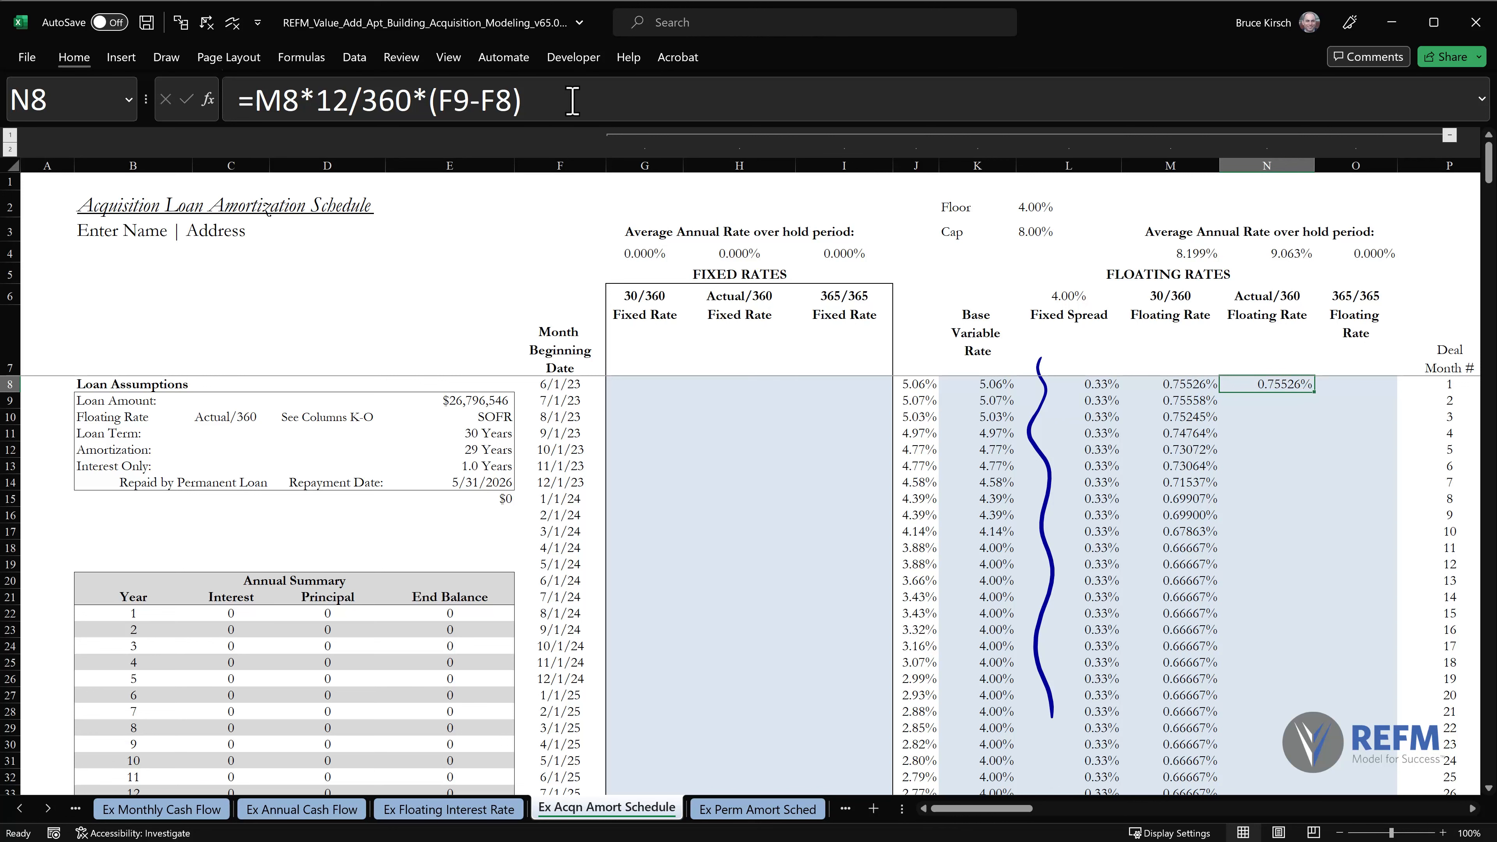
key(ctrl+c)
key(ctrl+shift+Down)
key(shift+Up)
key(alt+e)
key(s)
key(f)
key(Return)
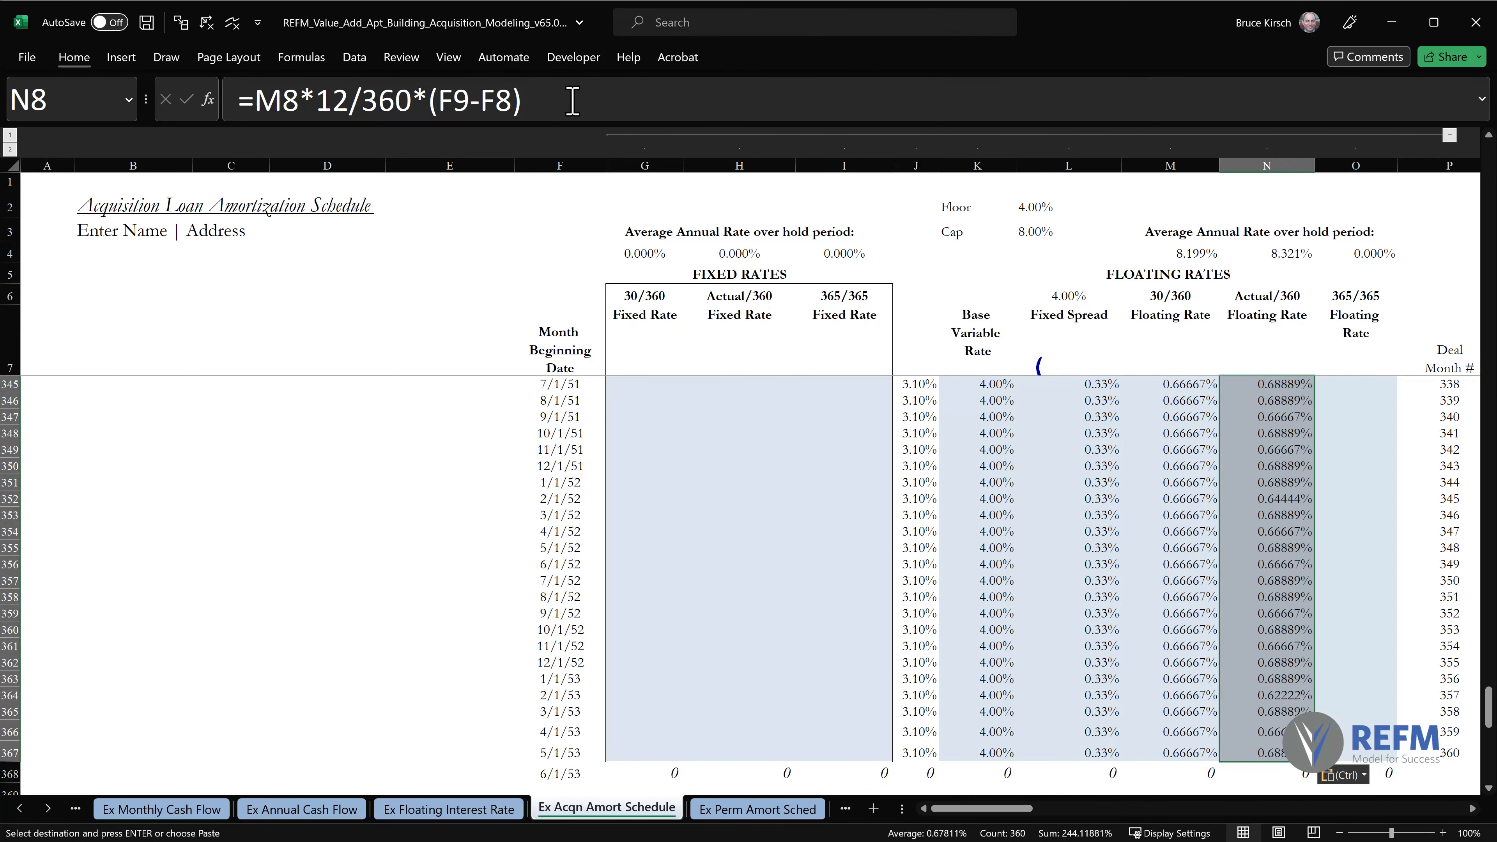
key(ctrl+Home)
Enter the 365/365 floating rate formula =M8*12/365*(F9-F8) in O8.
click(1333, 384)
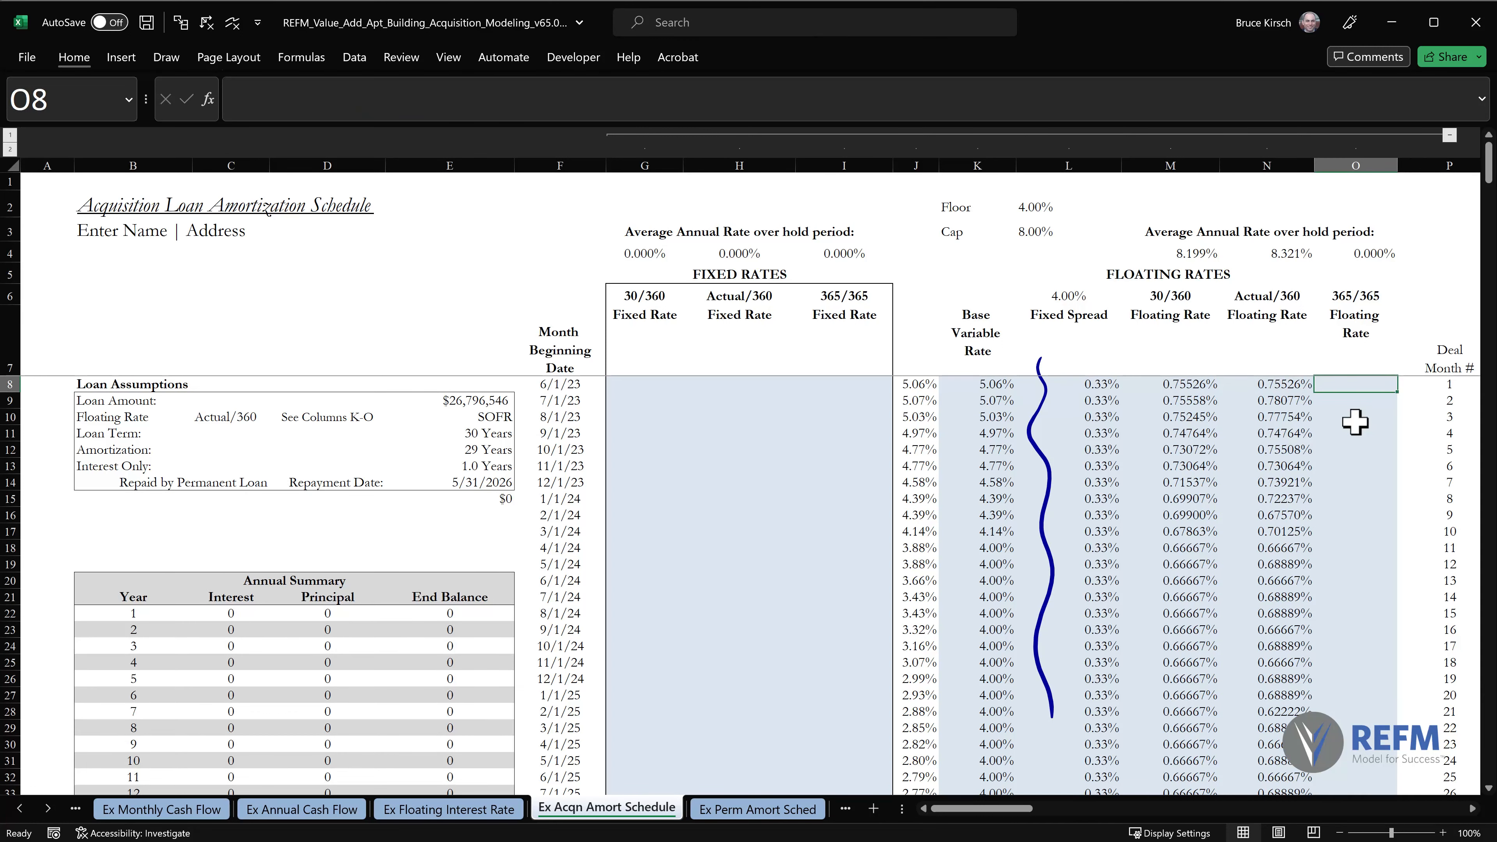
text(=)
key(Left)
key(Left)
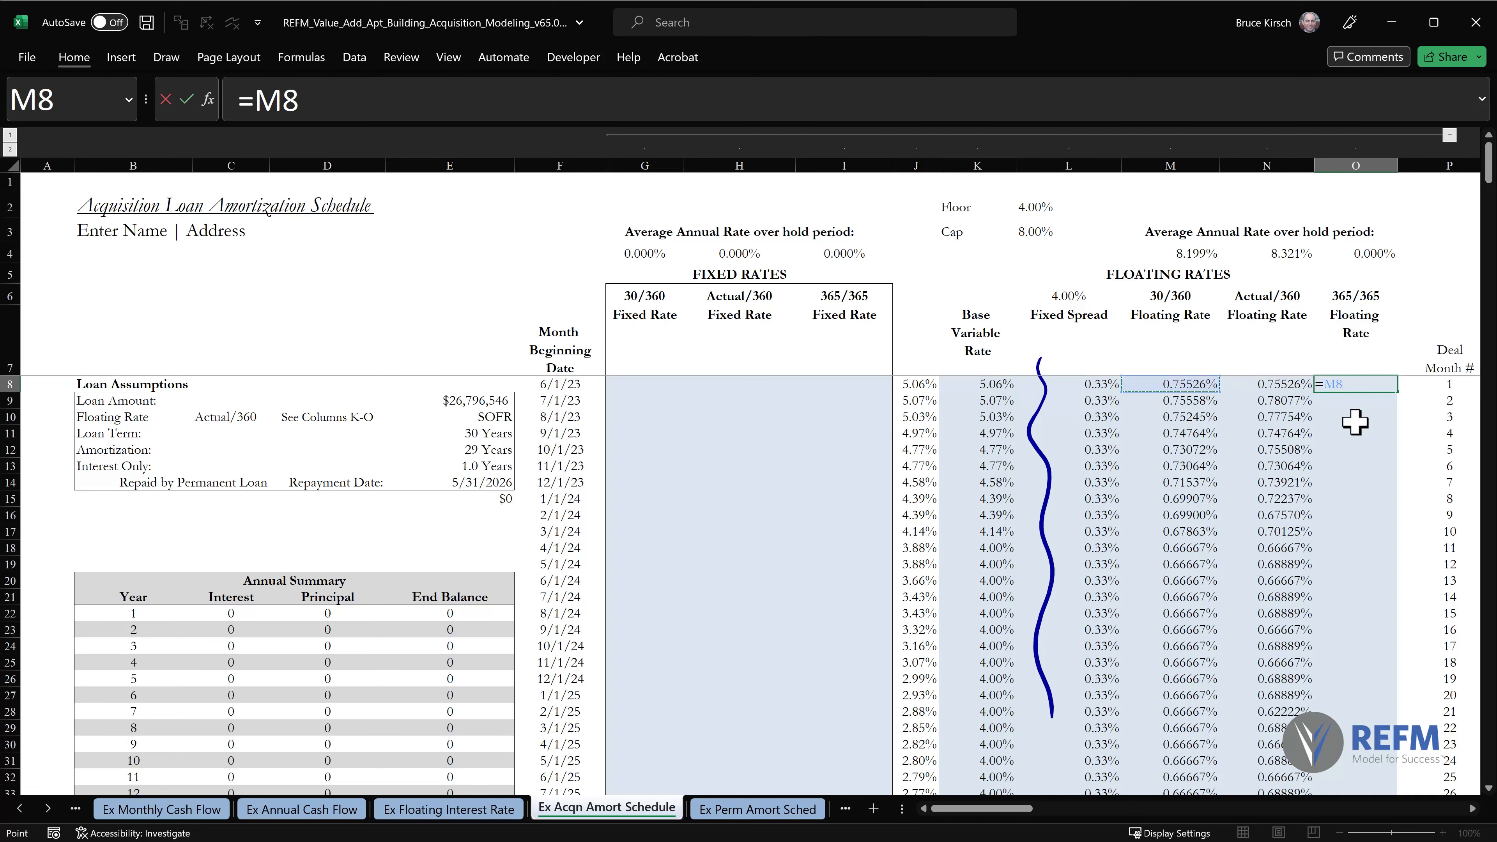
text(*12/365)
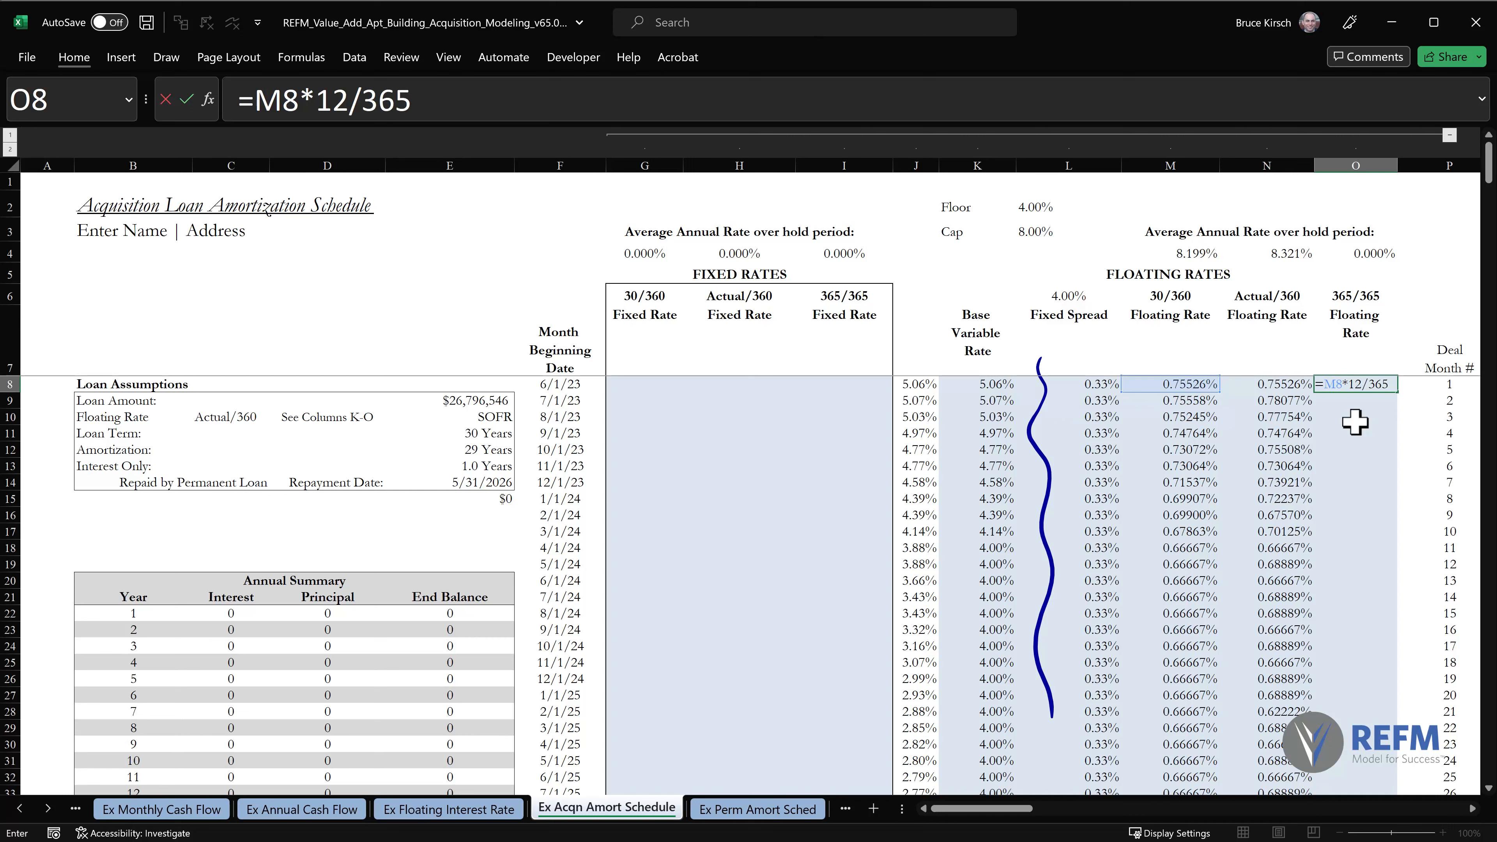
text(*()
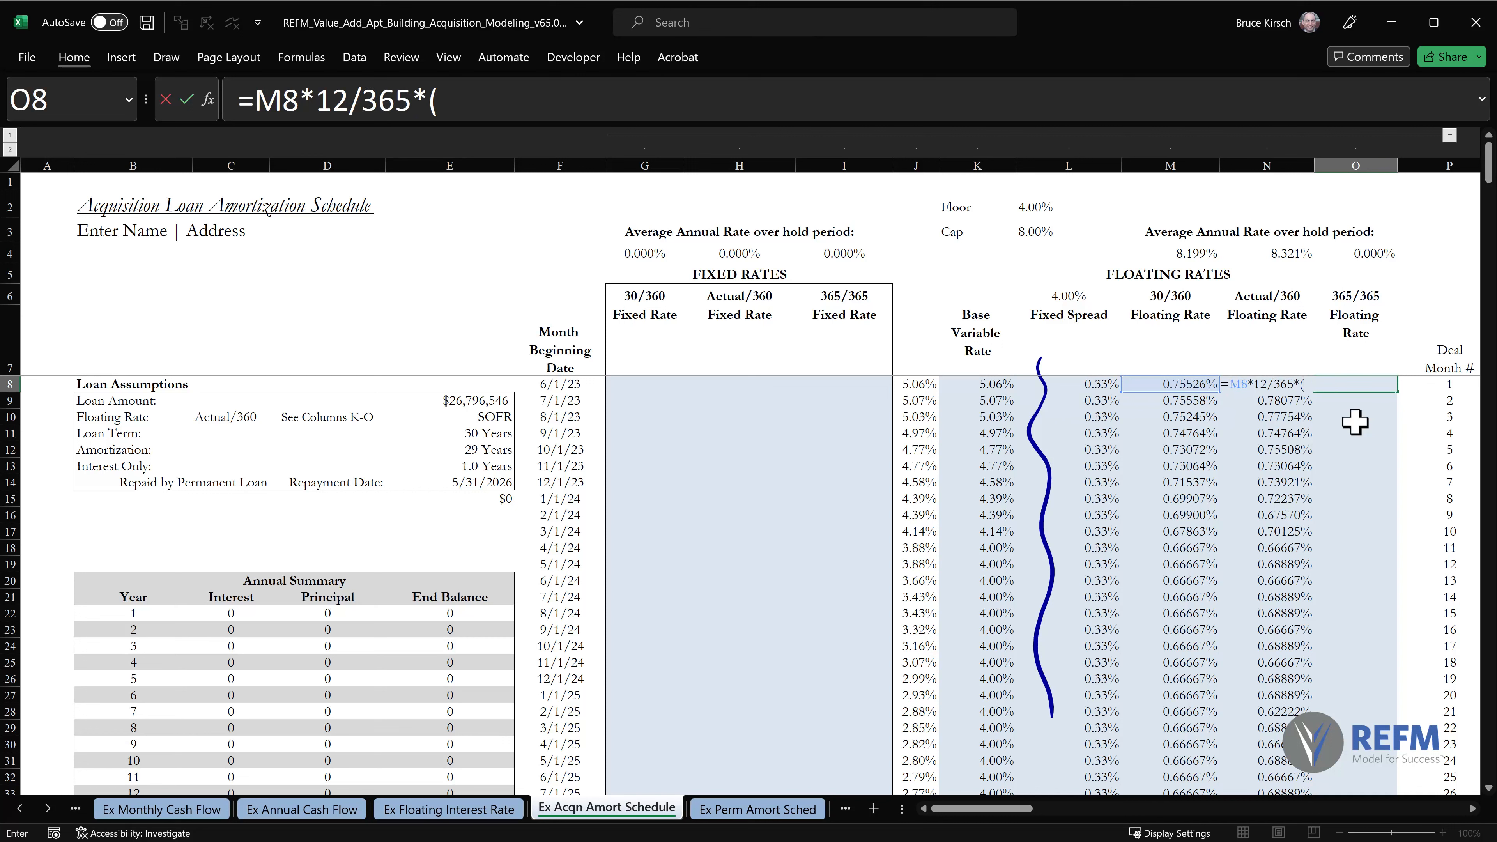
click(554, 399)
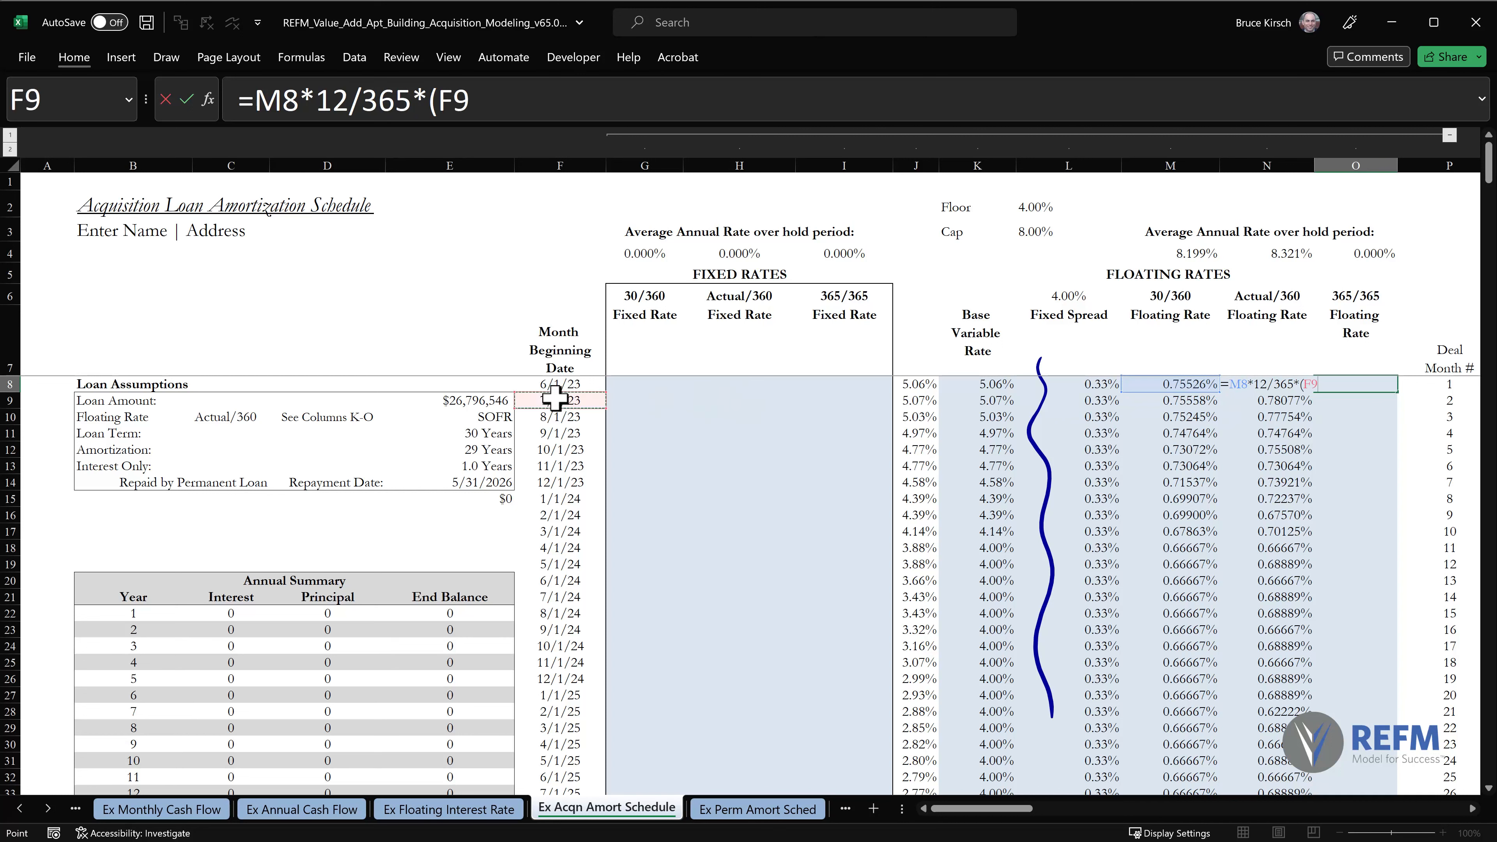
text(-)
click(575, 385)
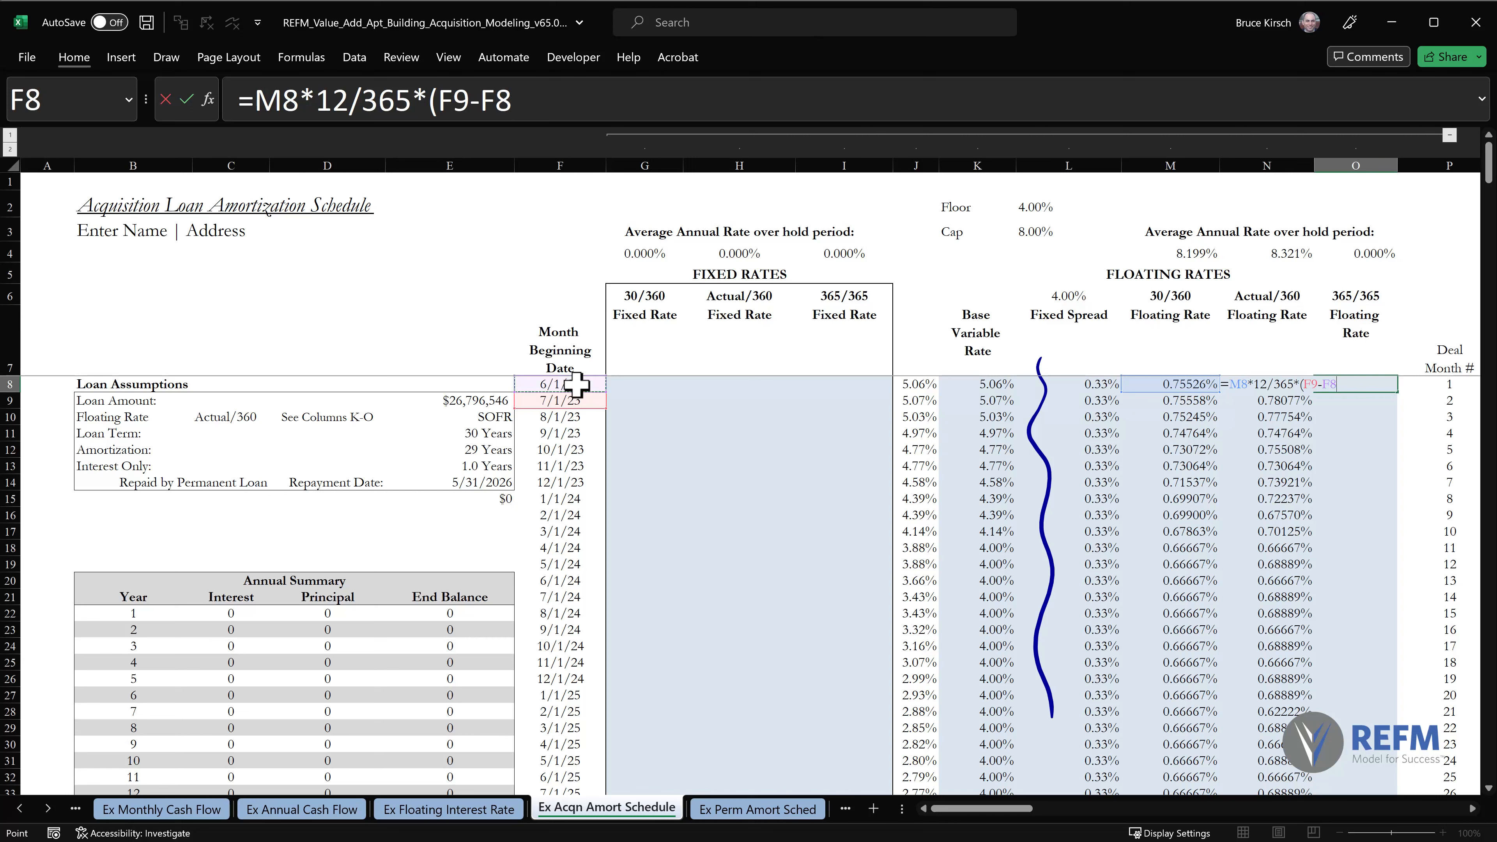
text())
click(578, 99)
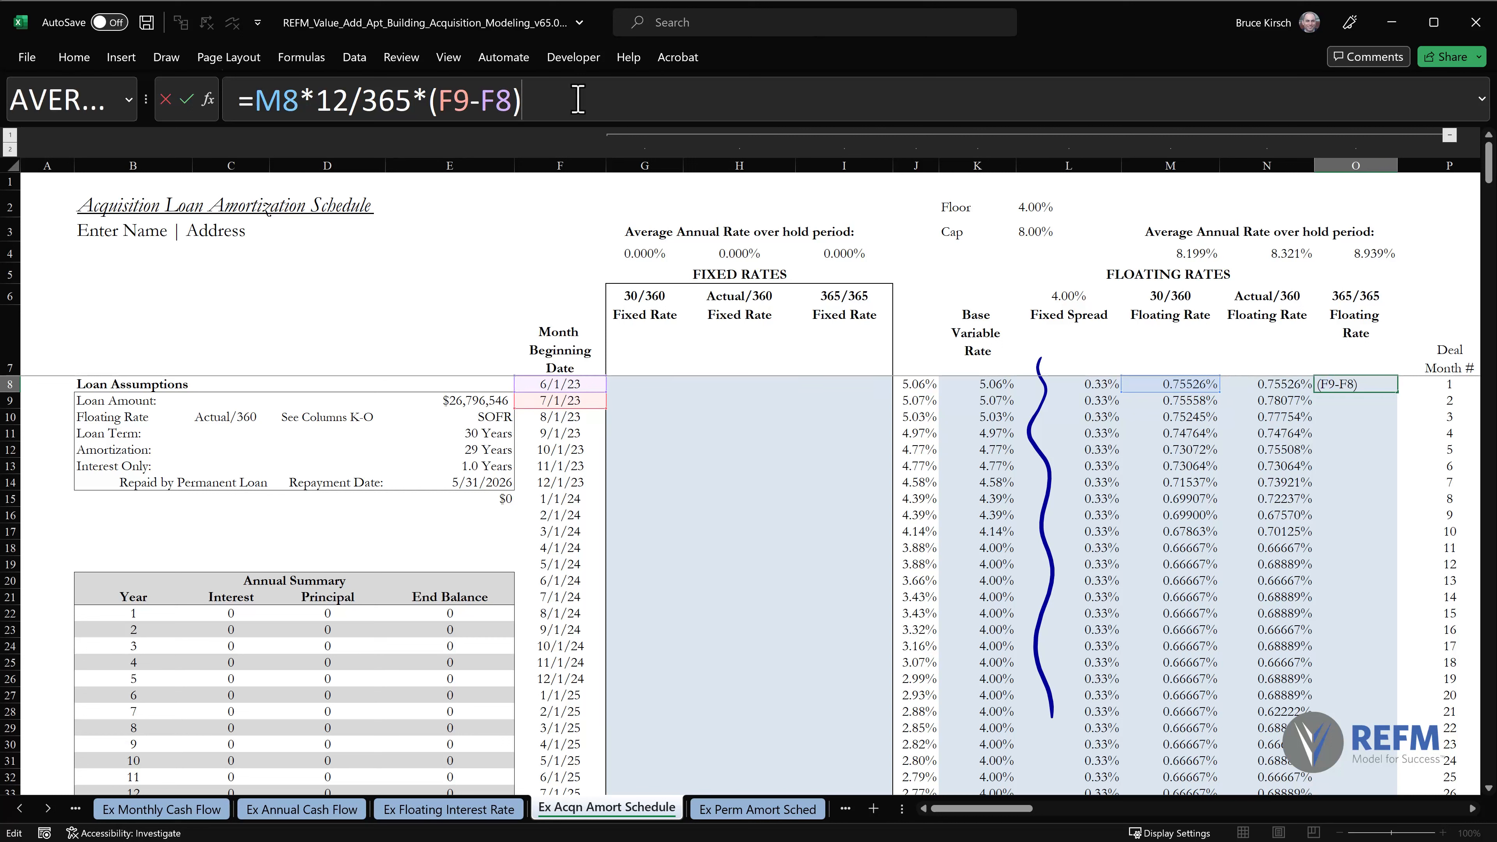
key(Return)
Paste the O8 365/365 floating rate formula down column O through row 367 as formulas, and clear the blue line over the Fixed Spread column.
key(Up)
key(ctrl+c)
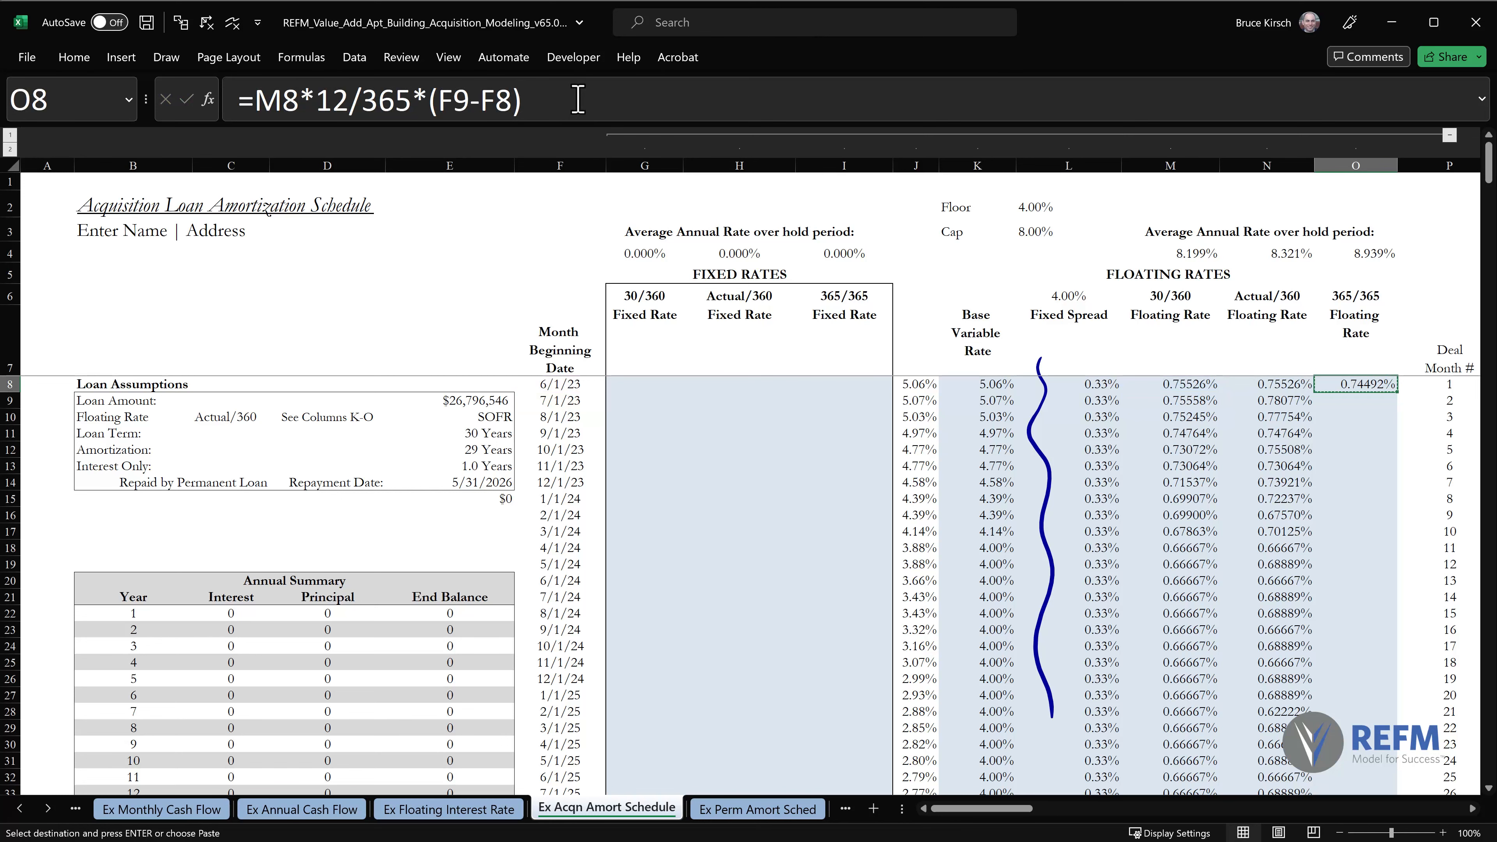
key(ctrl+shift+Down)
key(shift+Up)
key(alt+e)
key(s)
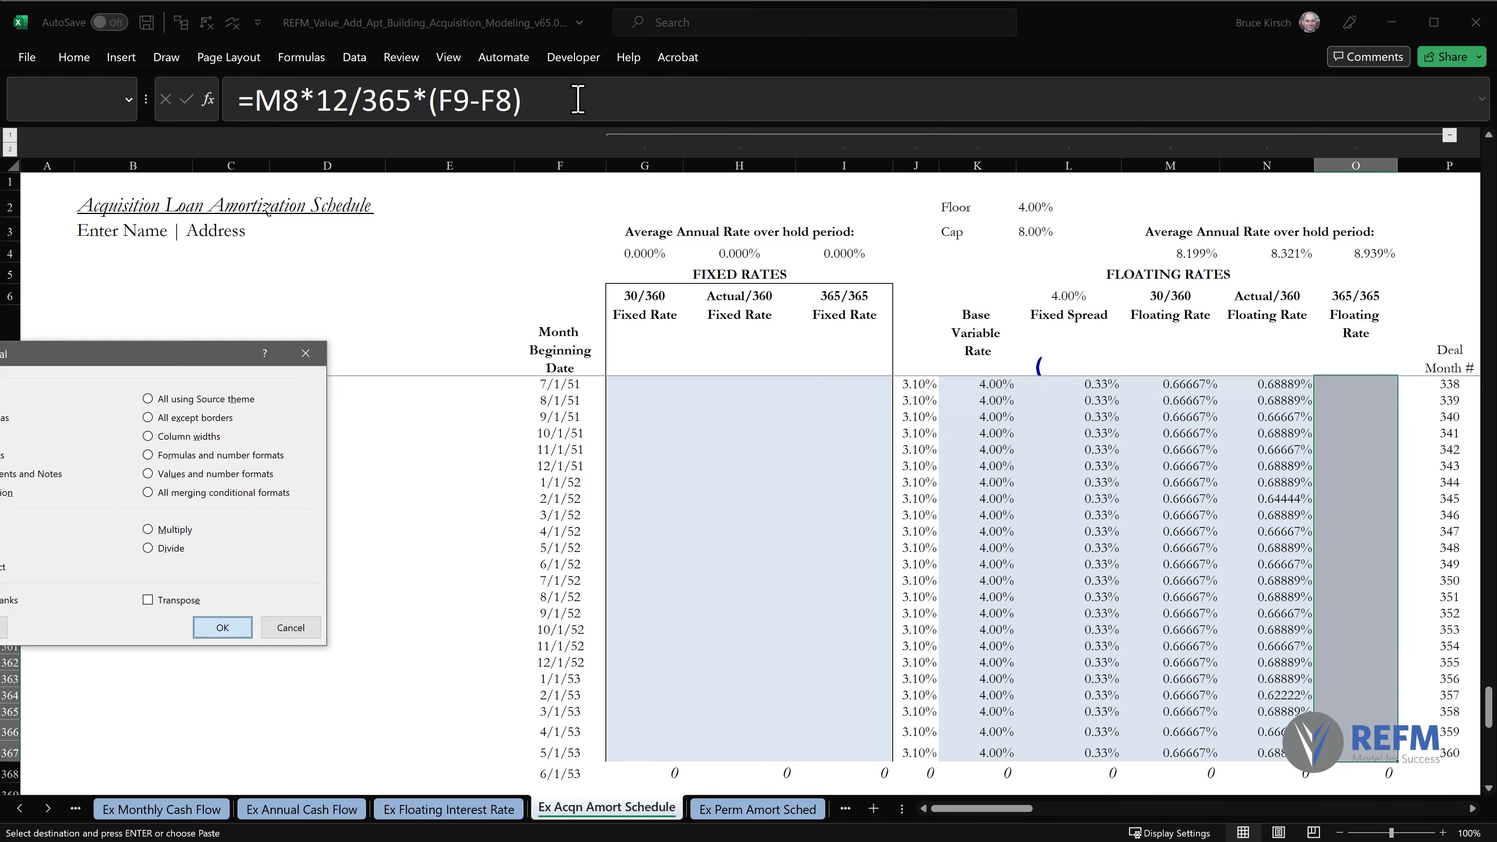
key(f)
key(Return)
key(ctrl+Home)
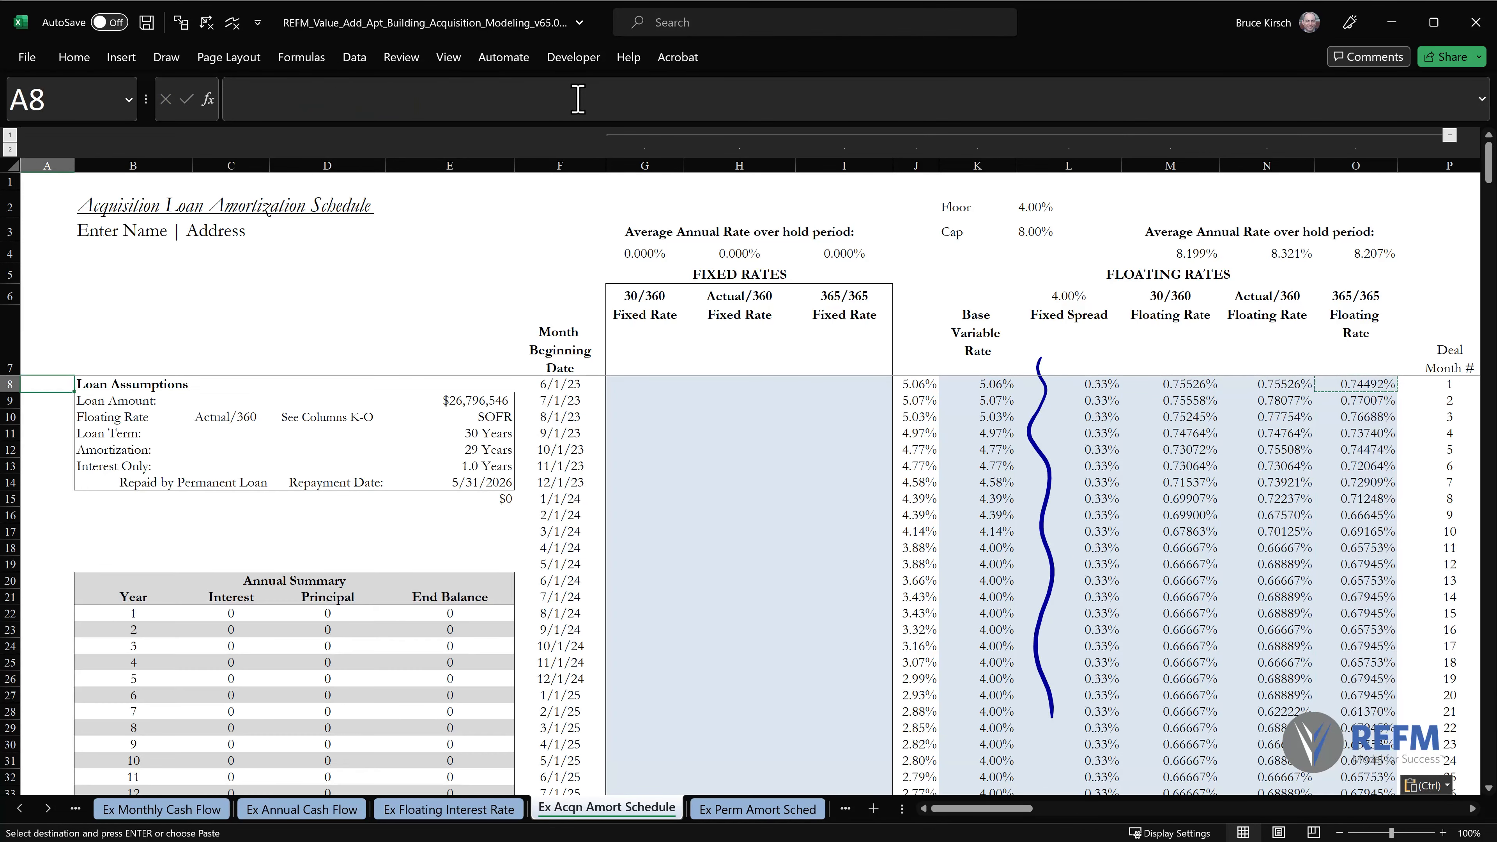
key(Escape)
key(alt+5)
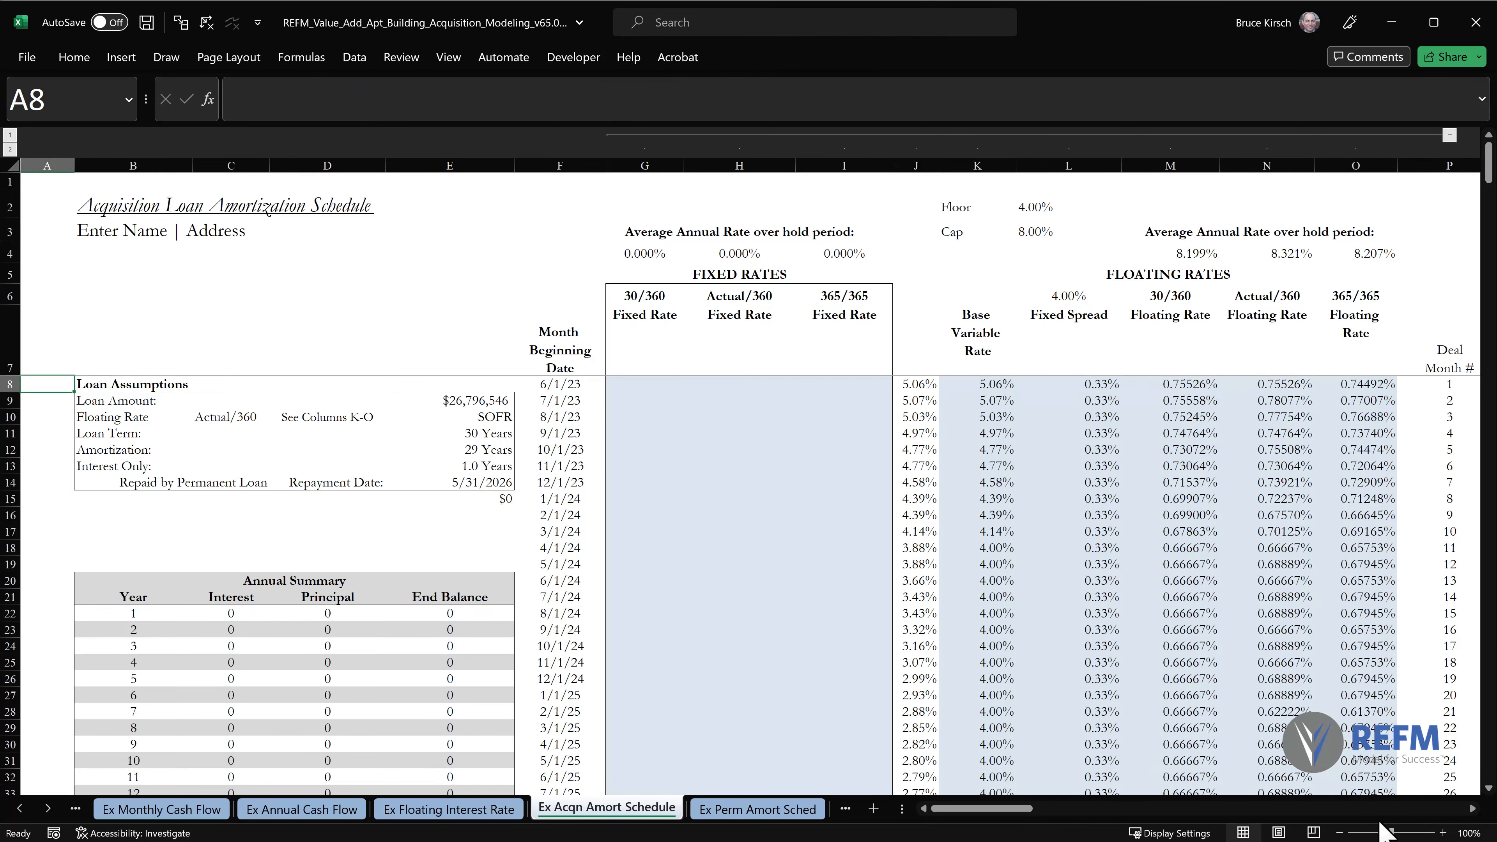
Enter the 30/360 fixed rate formula =$F$6/360*30 in G8, with an absolute reference to the rate in F6.
click(1340, 833)
click(1339, 833)
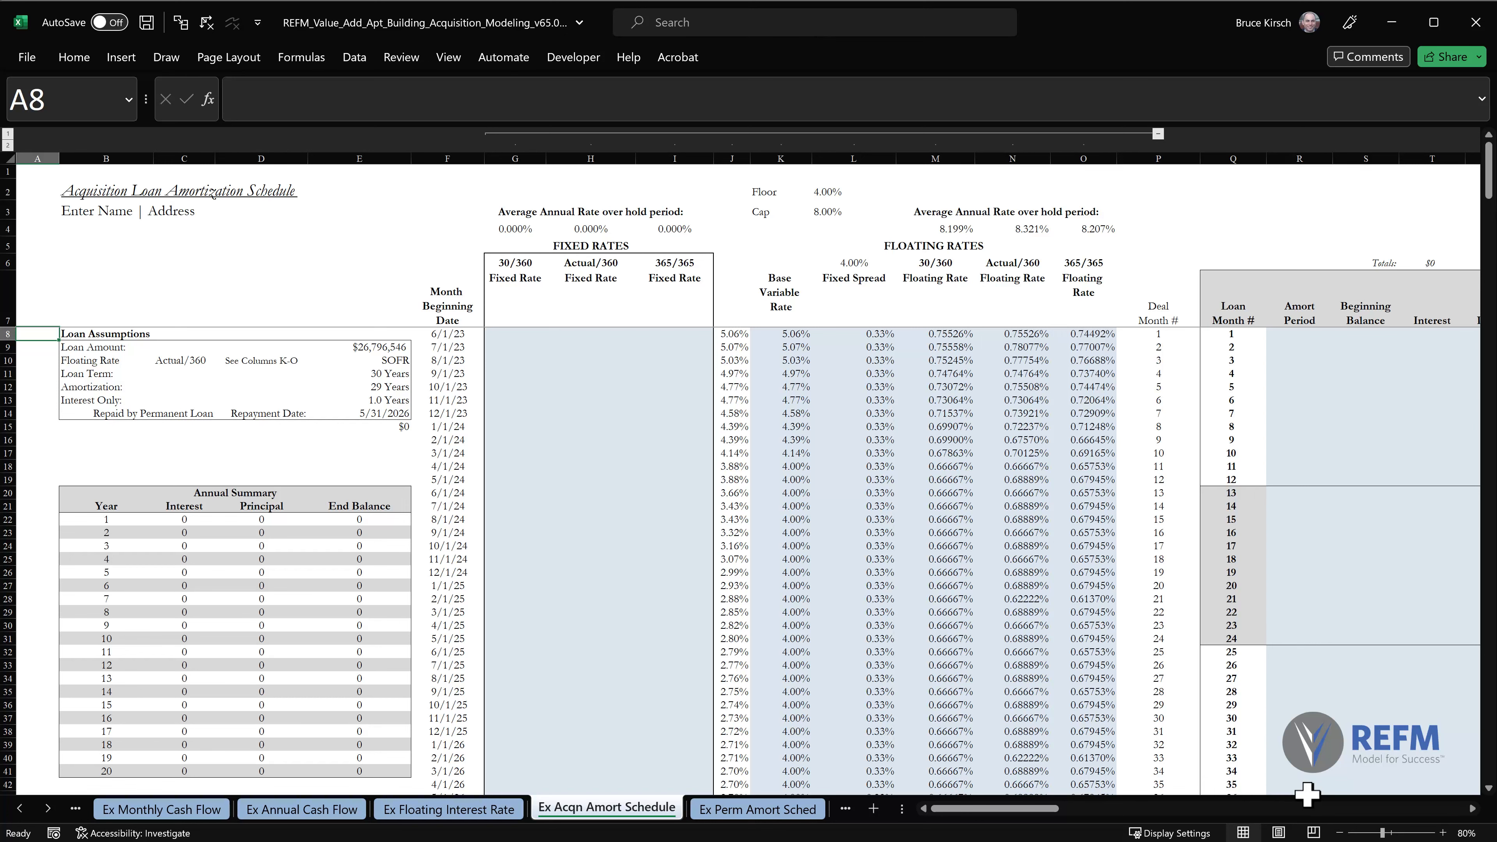
click(1443, 833)
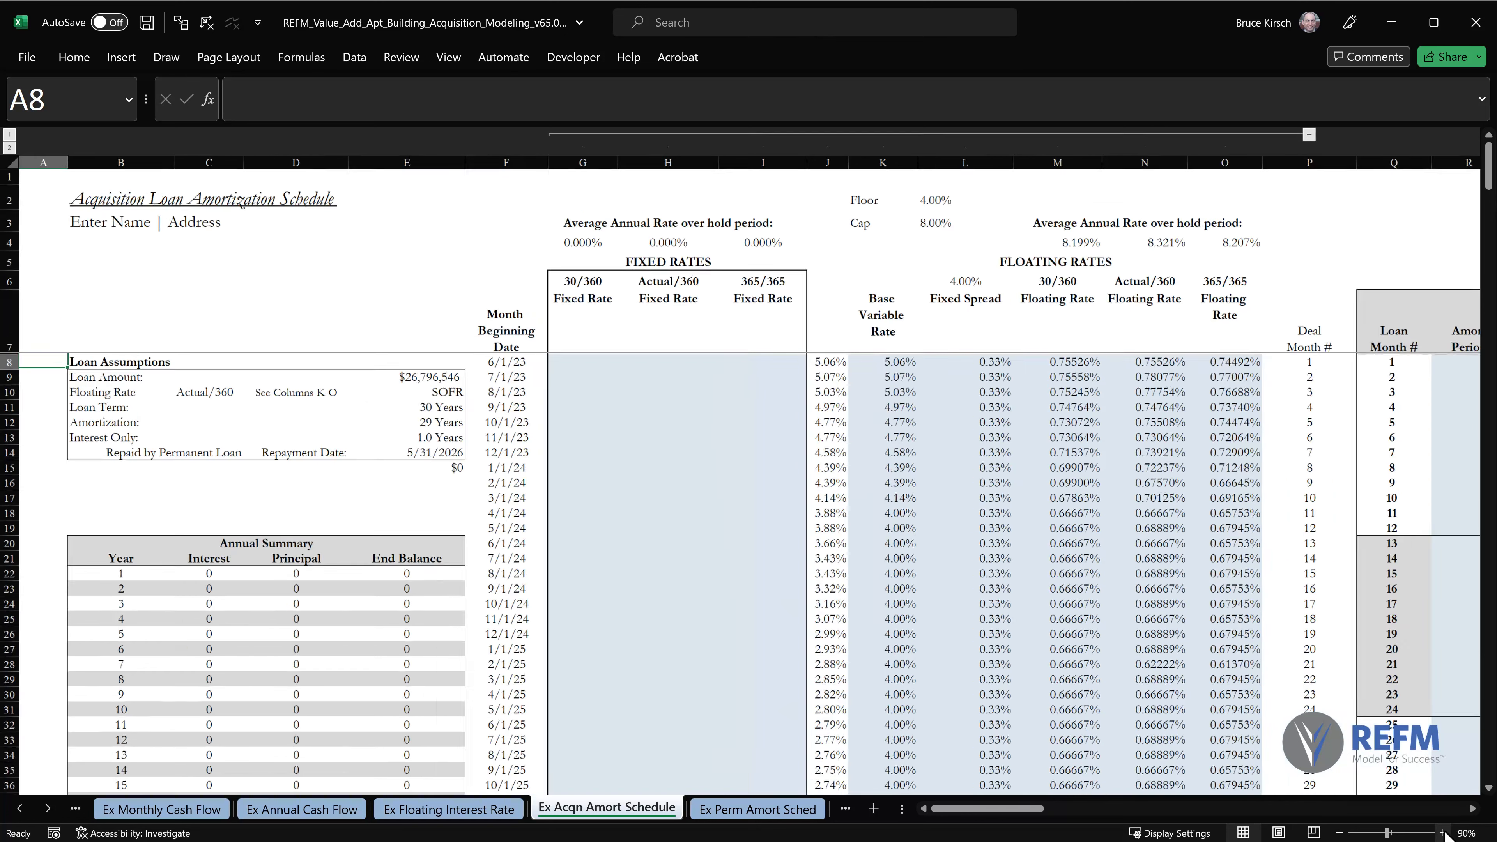
click(1443, 833)
click(1443, 833)
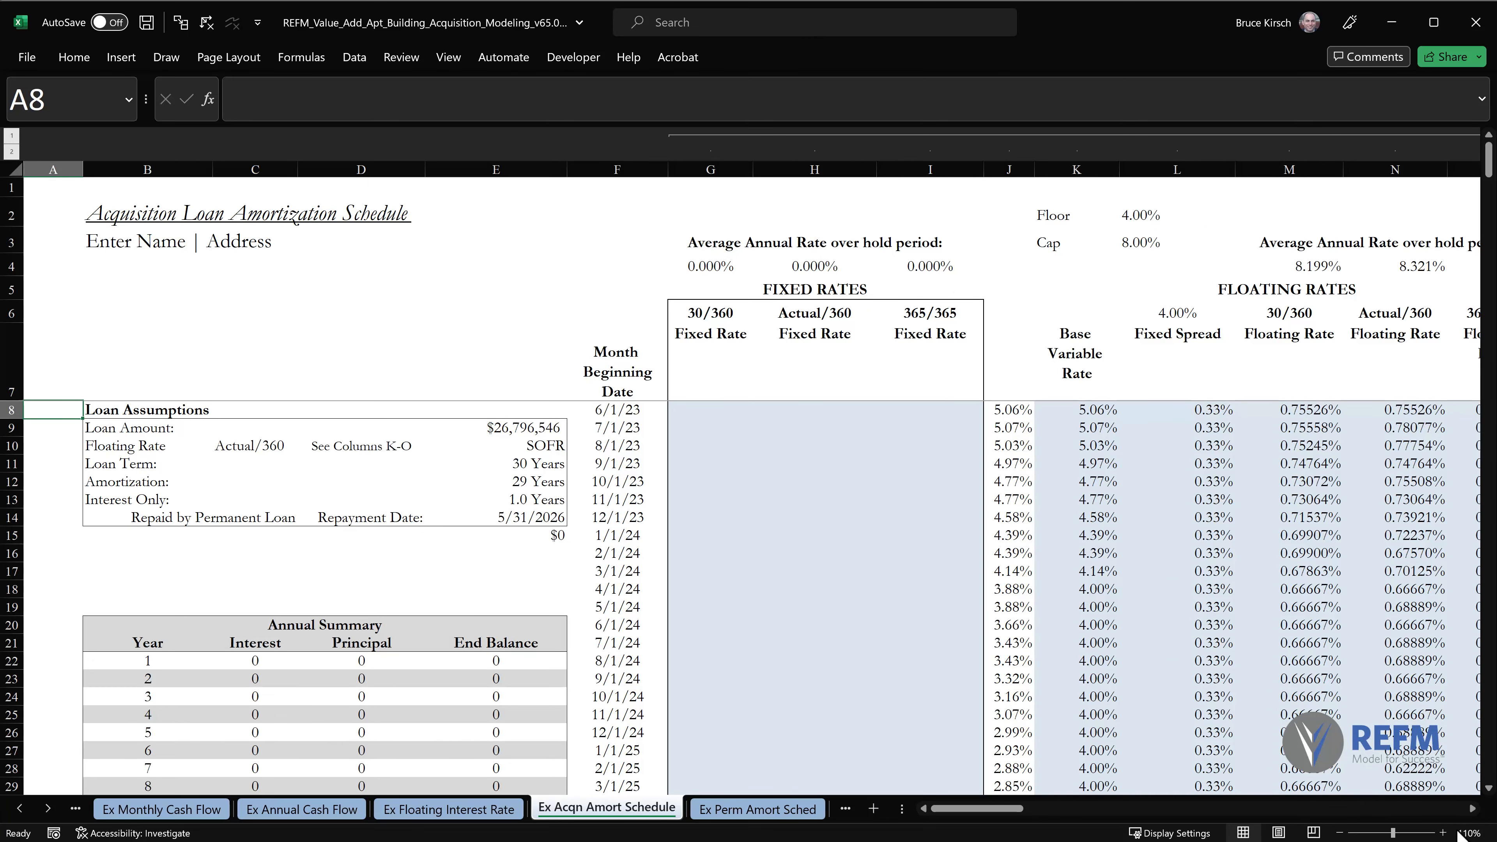
click(700, 413)
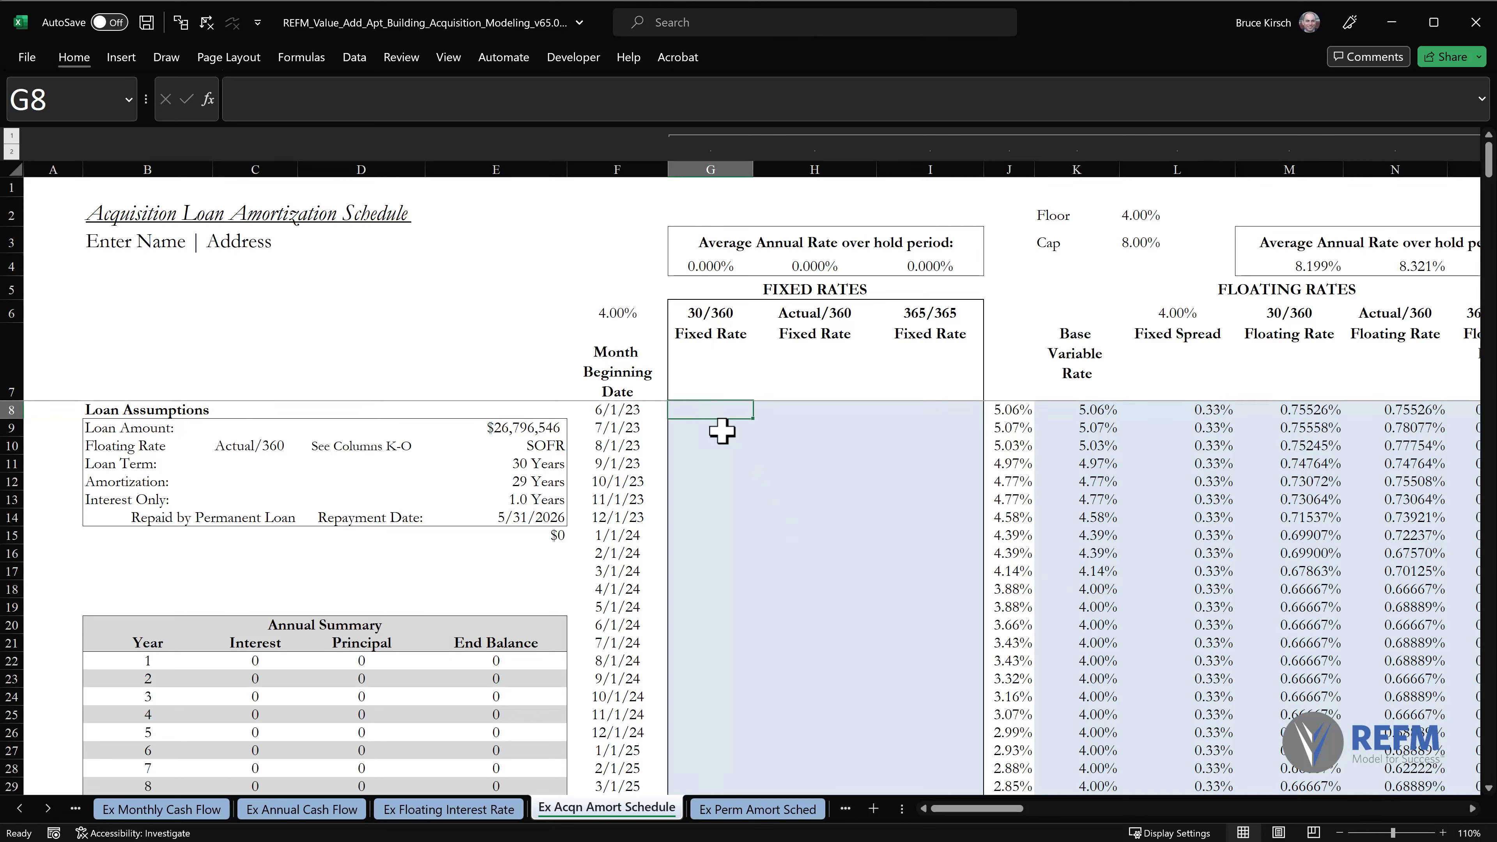
text(=)
click(605, 311)
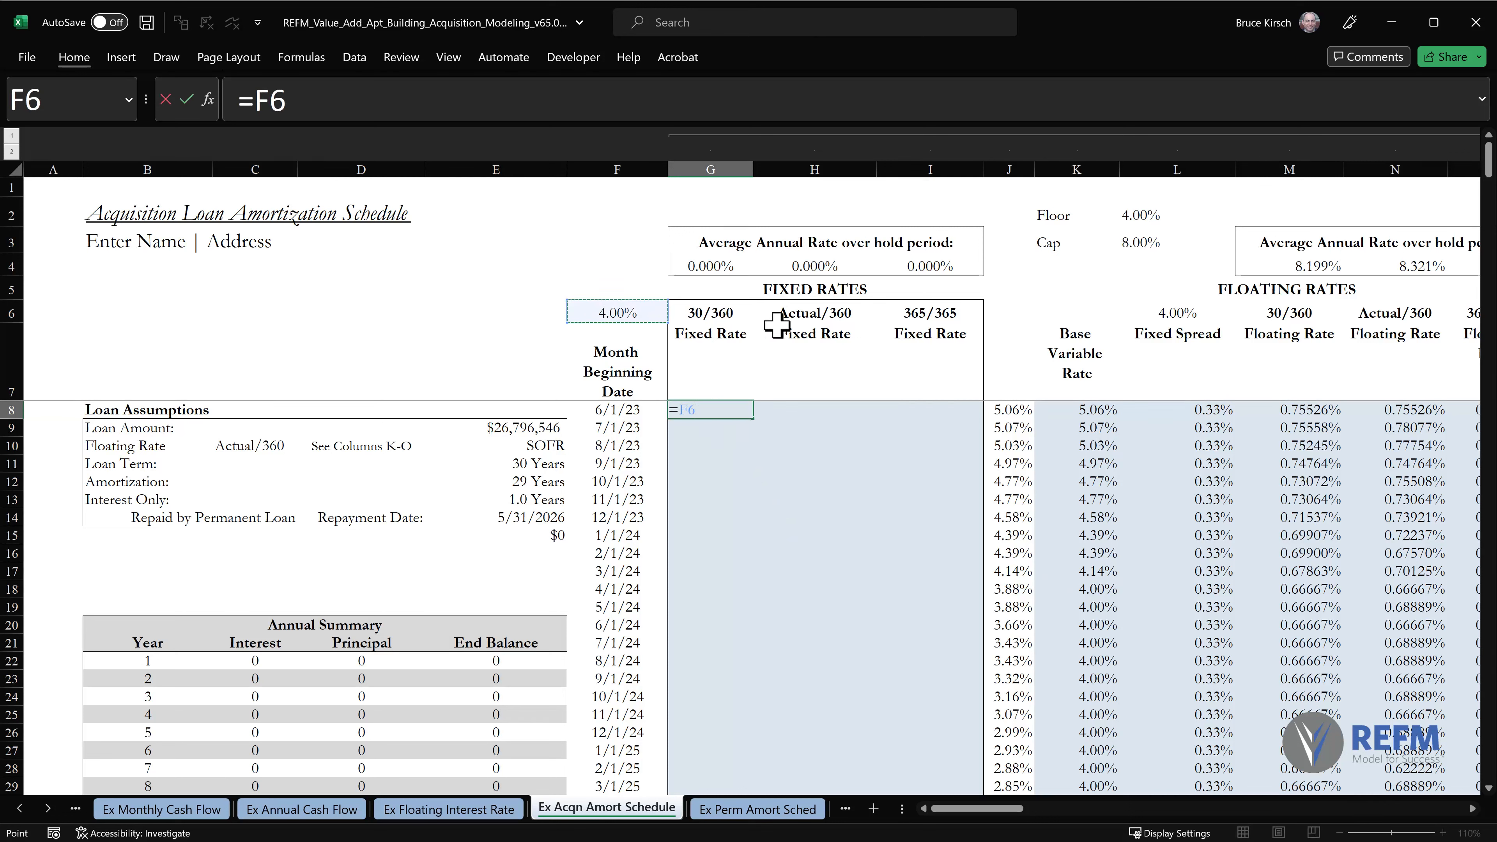
key(F4)
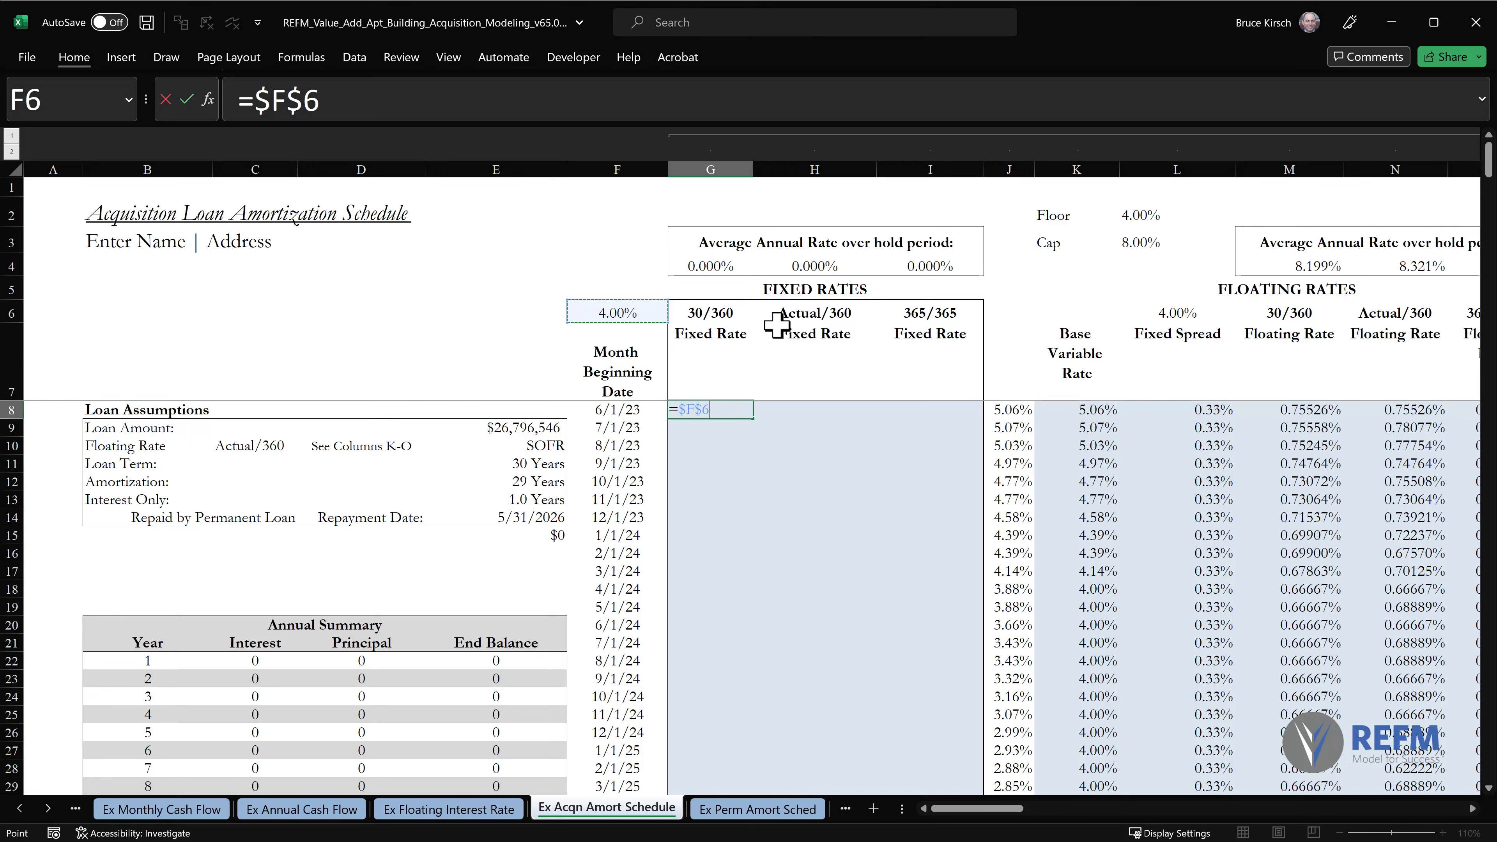
text(/360)
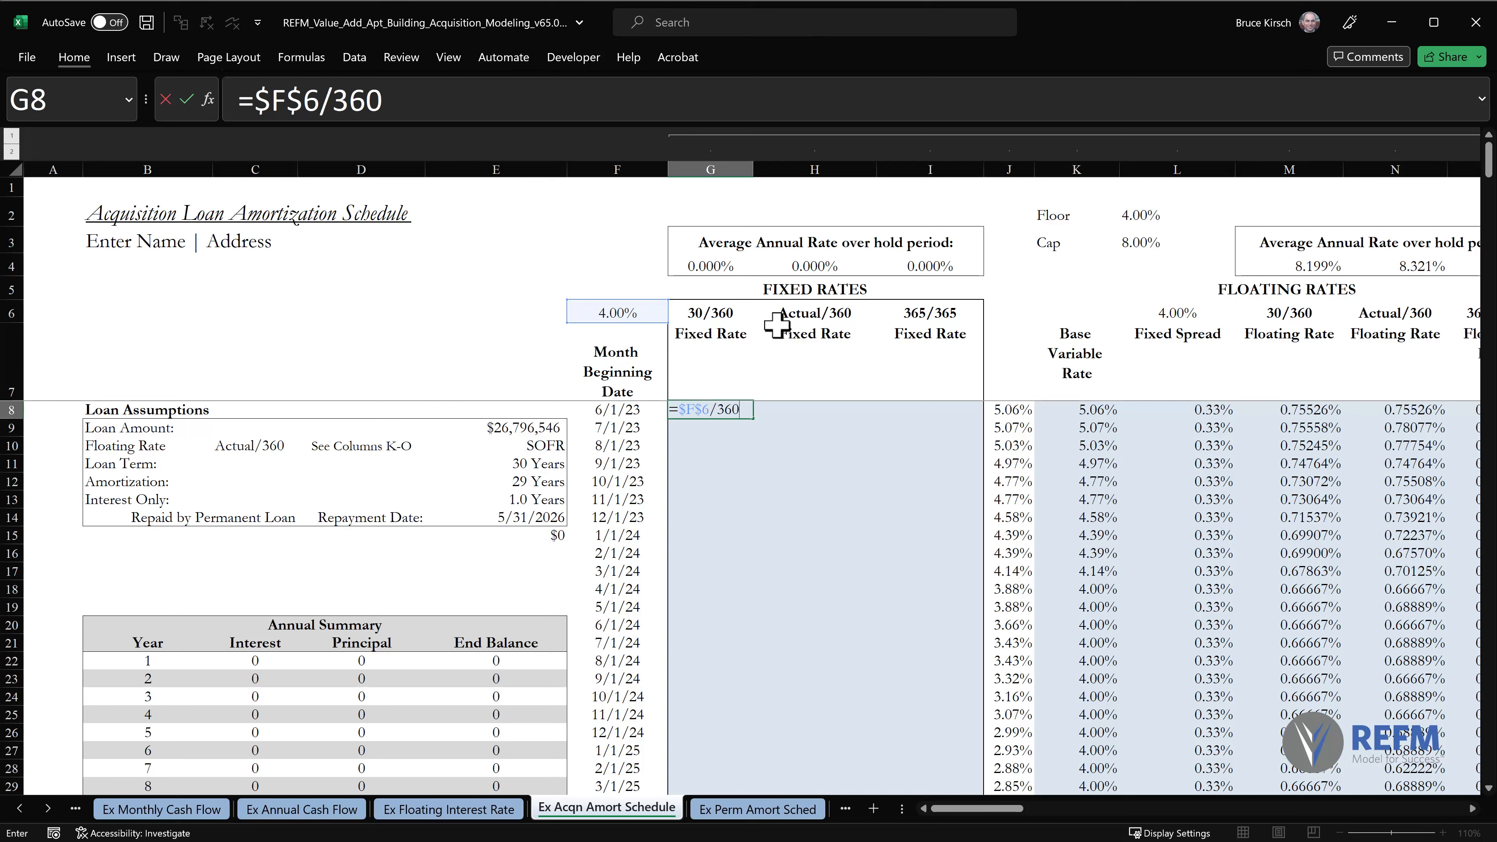
text(*30)
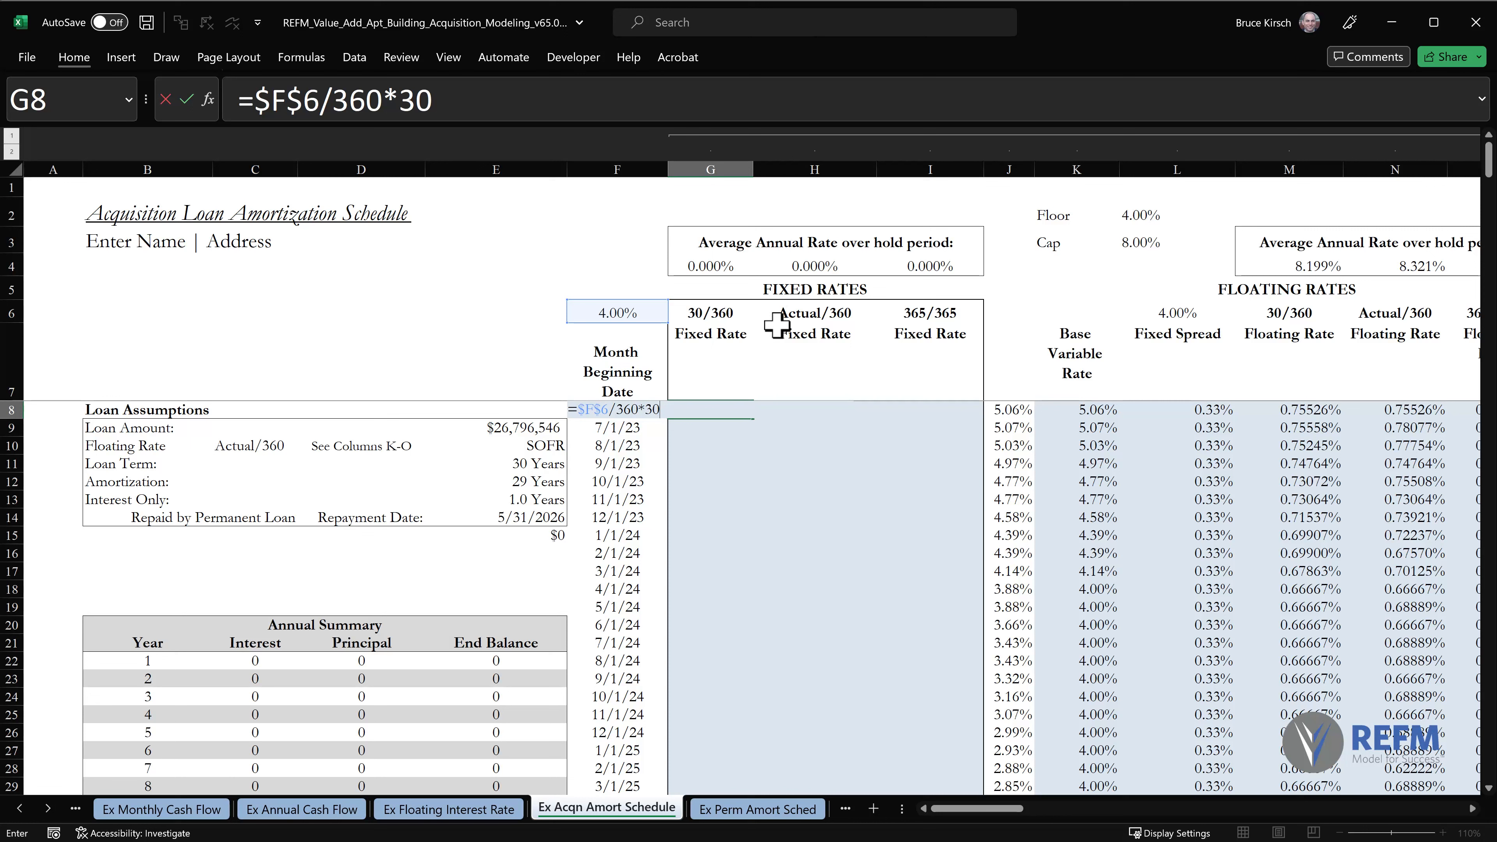
key(Return)
Copy the G8 30/360 fixed rate formula down column G through row 367, pasting formulas only with Paste Special.
key(Up)
key(ctrl+c)
key(ctrl+shift+Down)
key(shift+Up)
key(ctrl+alt+v)
key(f)
key(Return)
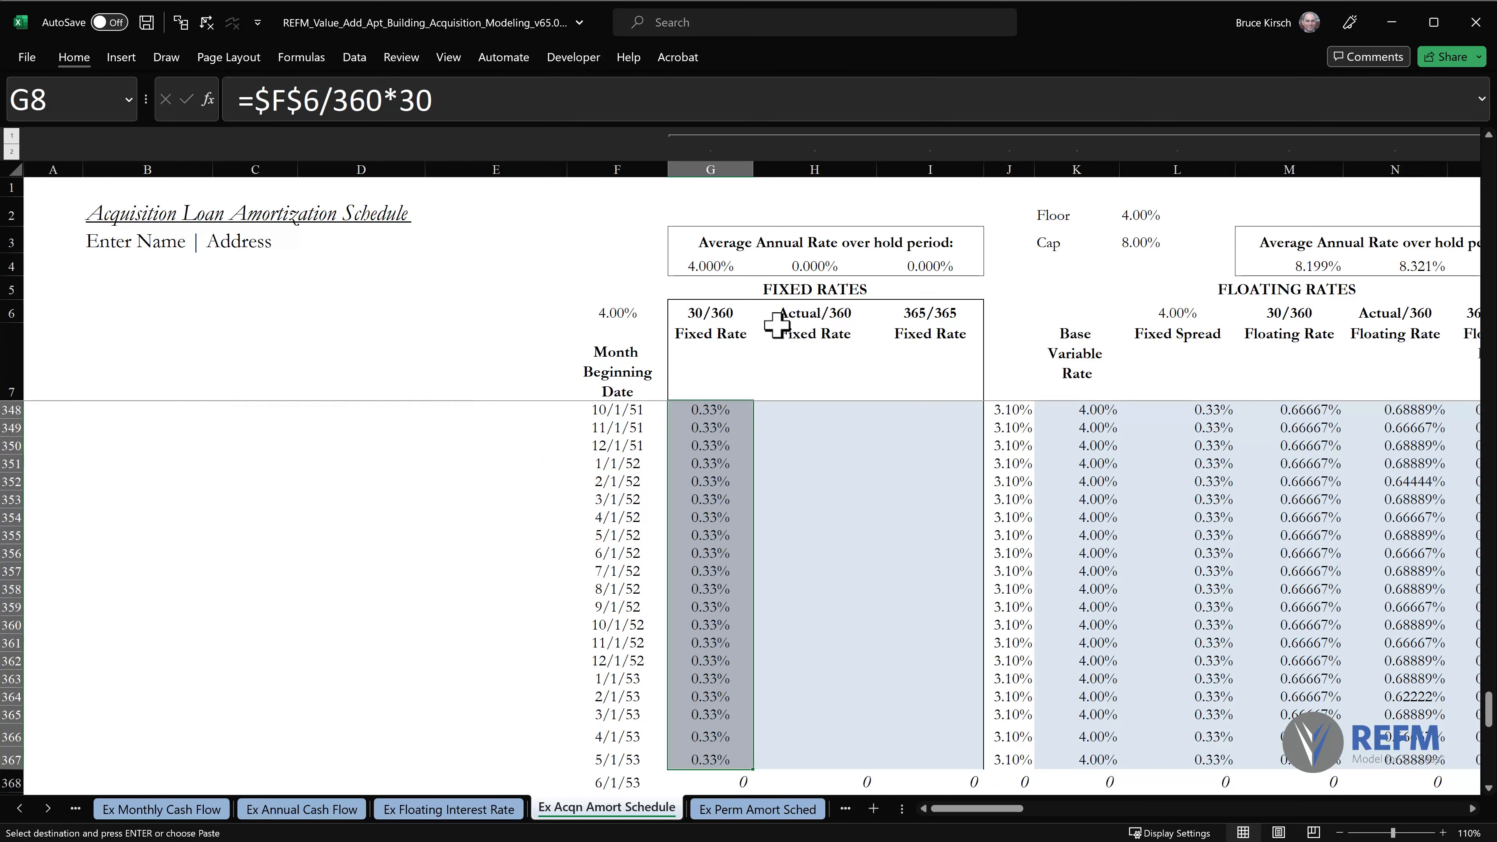
key(ctrl+Home)
key(Escape)
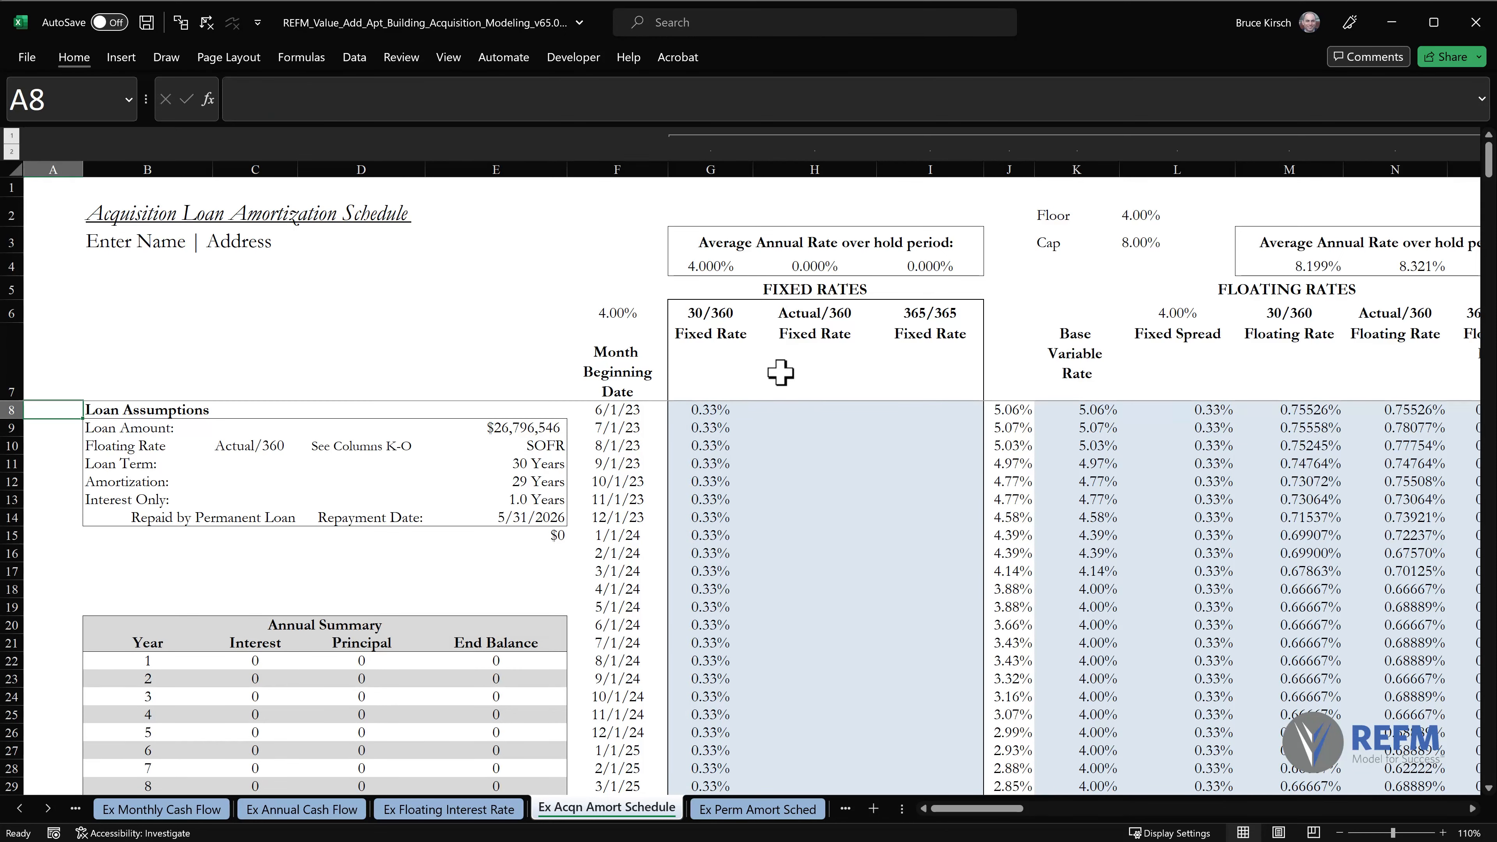
Enter the Actual/360 fixed rate formula =G8*12/360*(F9-F8) in H8.
click(799, 414)
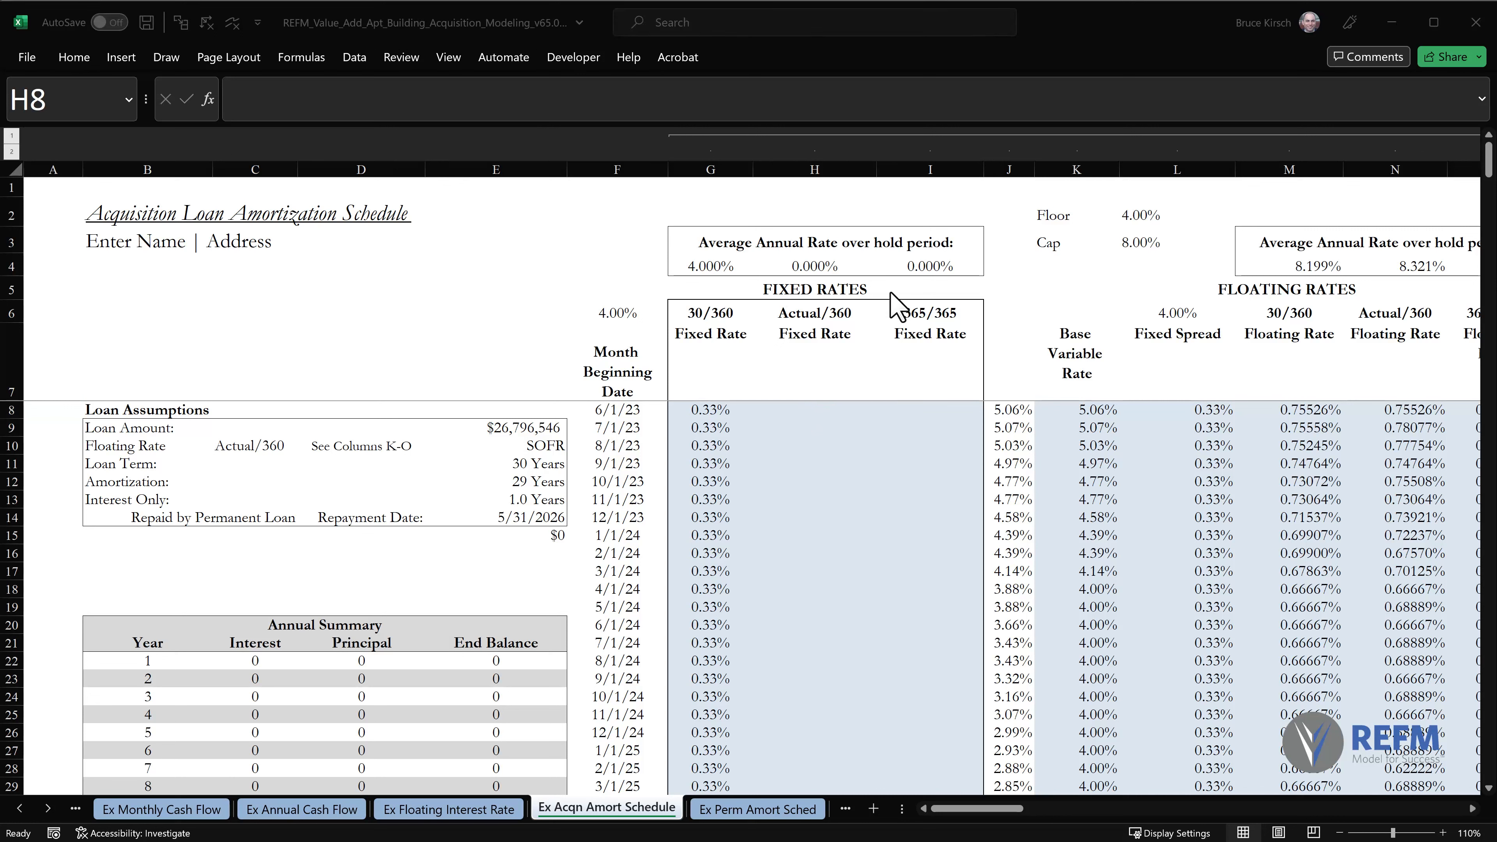
click(813, 415)
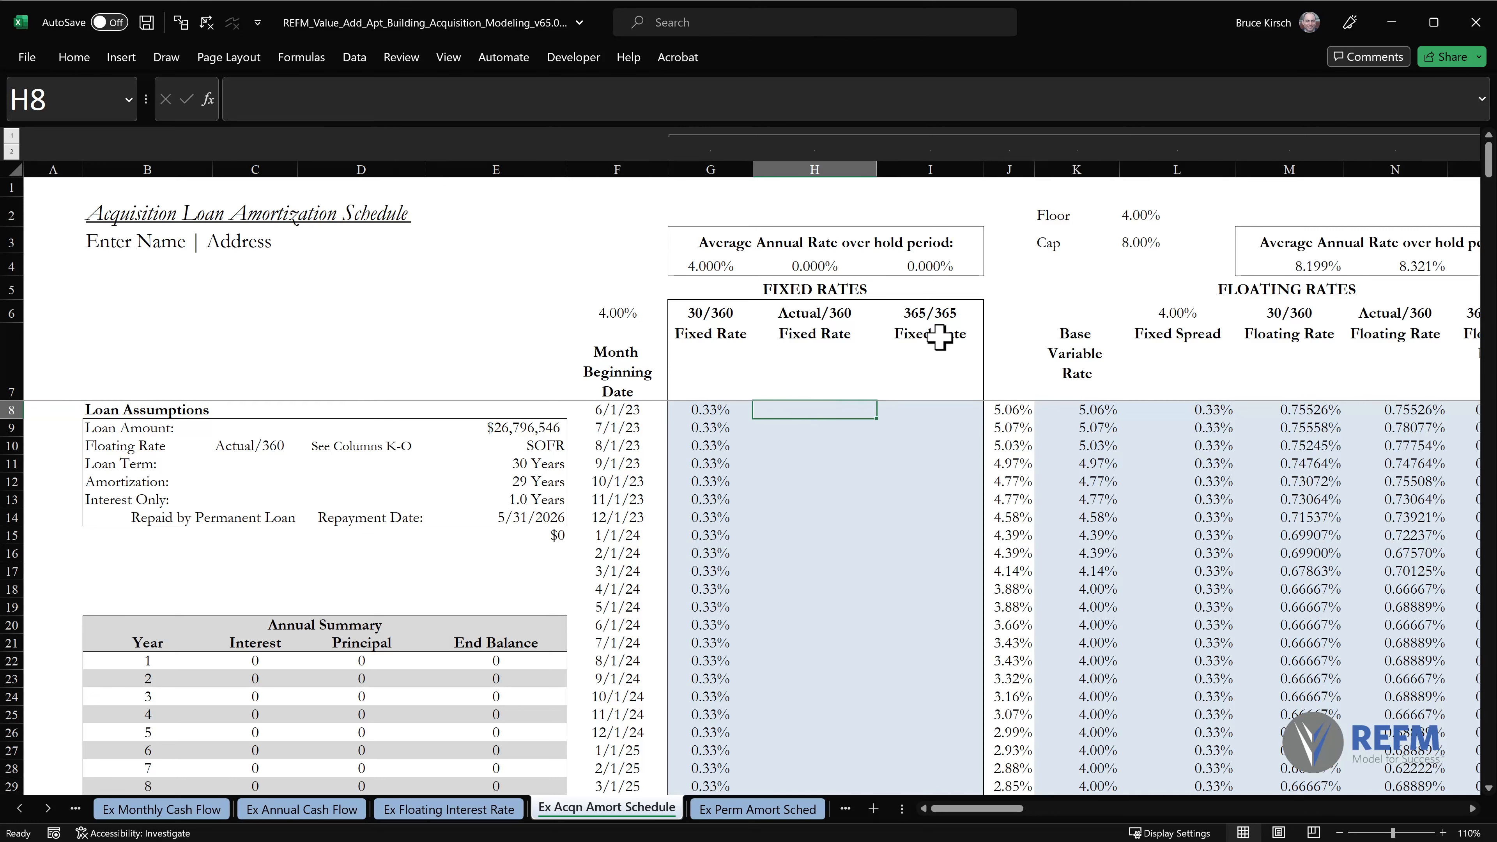
text(=)
key(Left)
text(*12/)
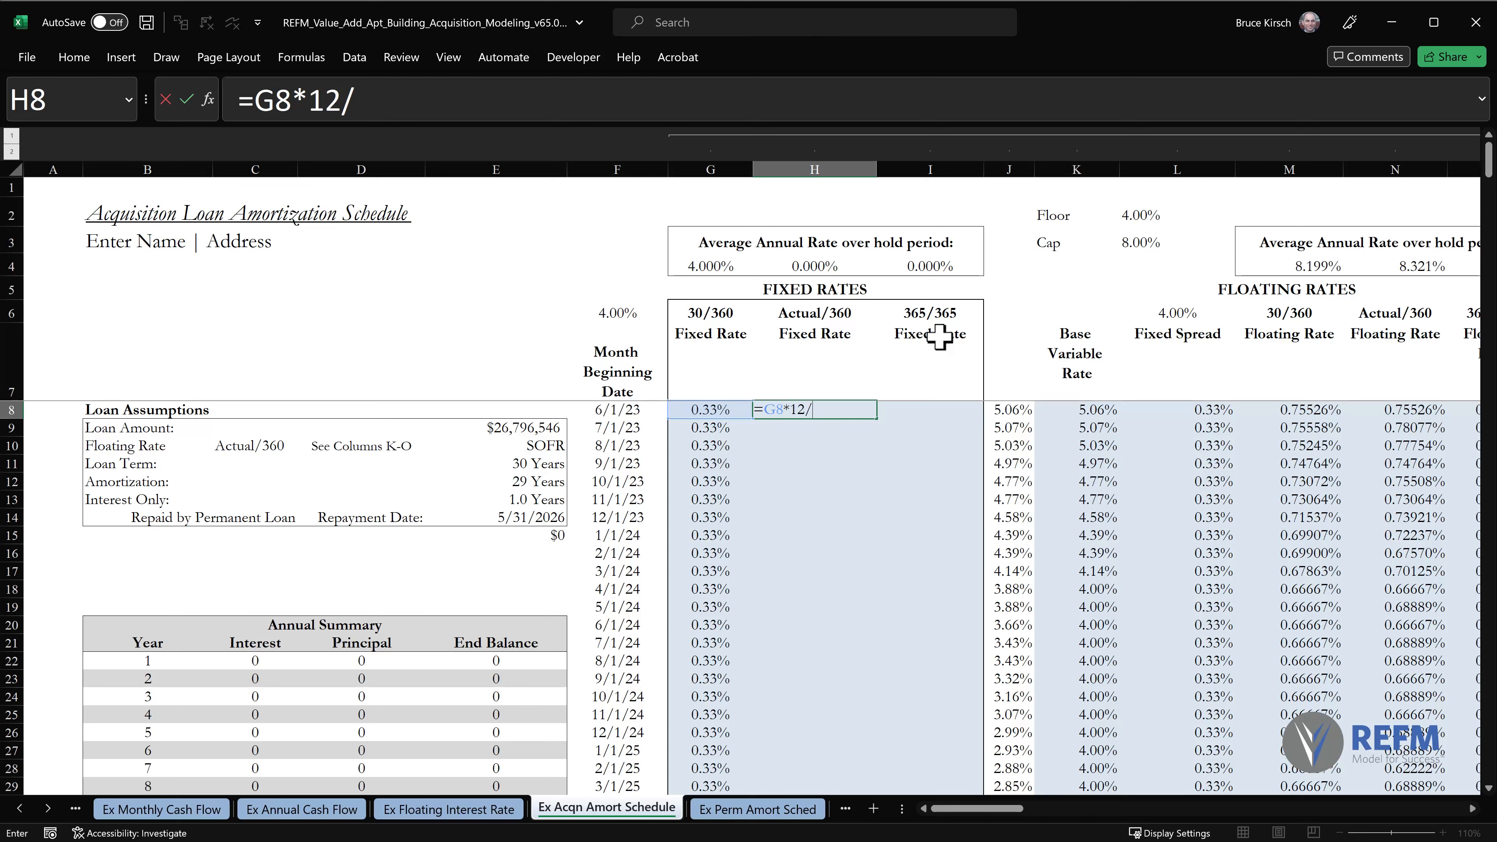
text(360*()
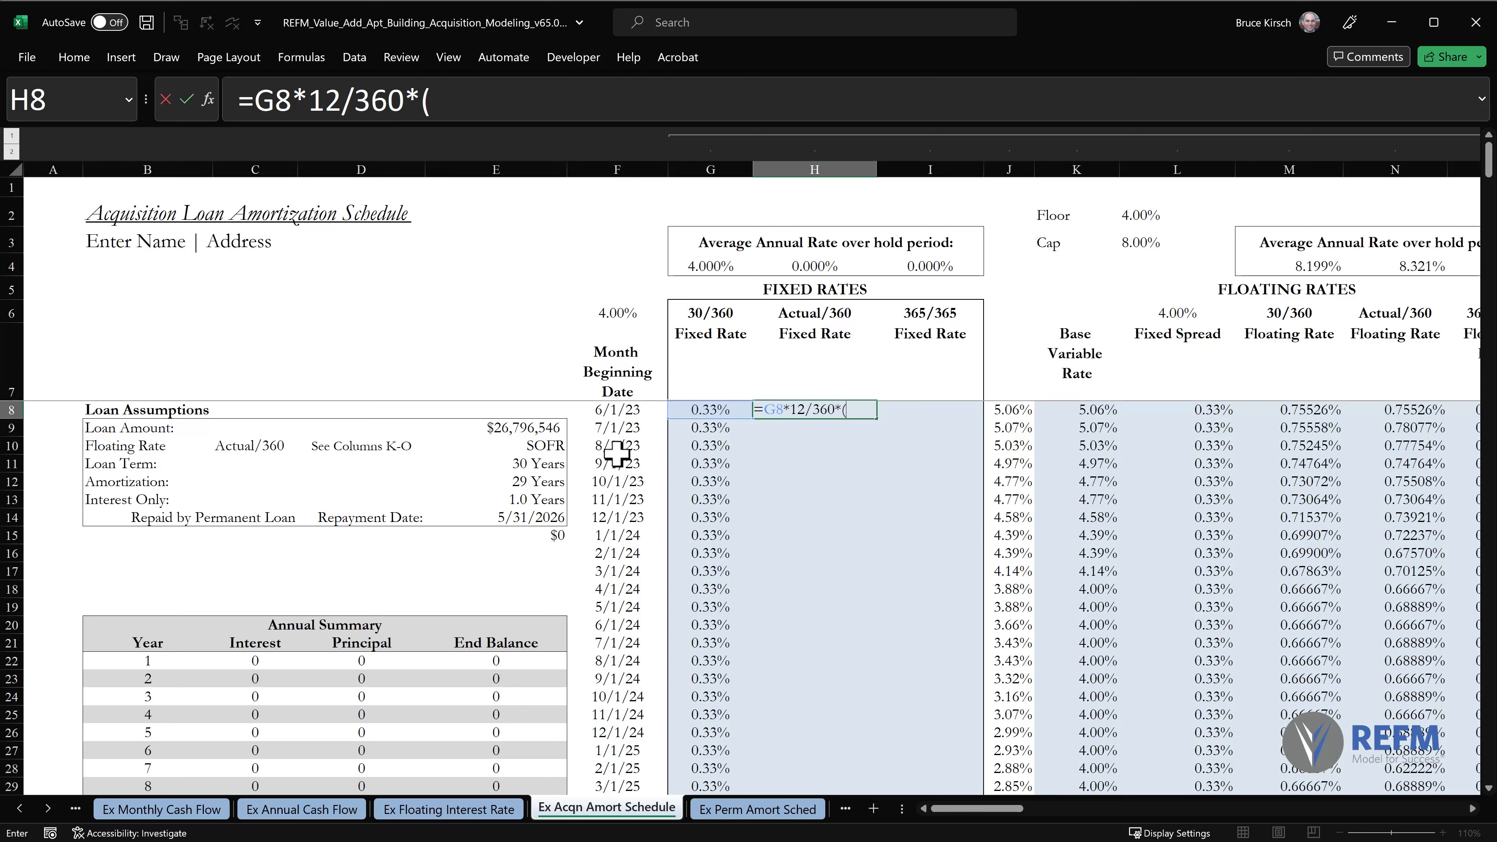
click(626, 428)
text(-)
click(639, 409)
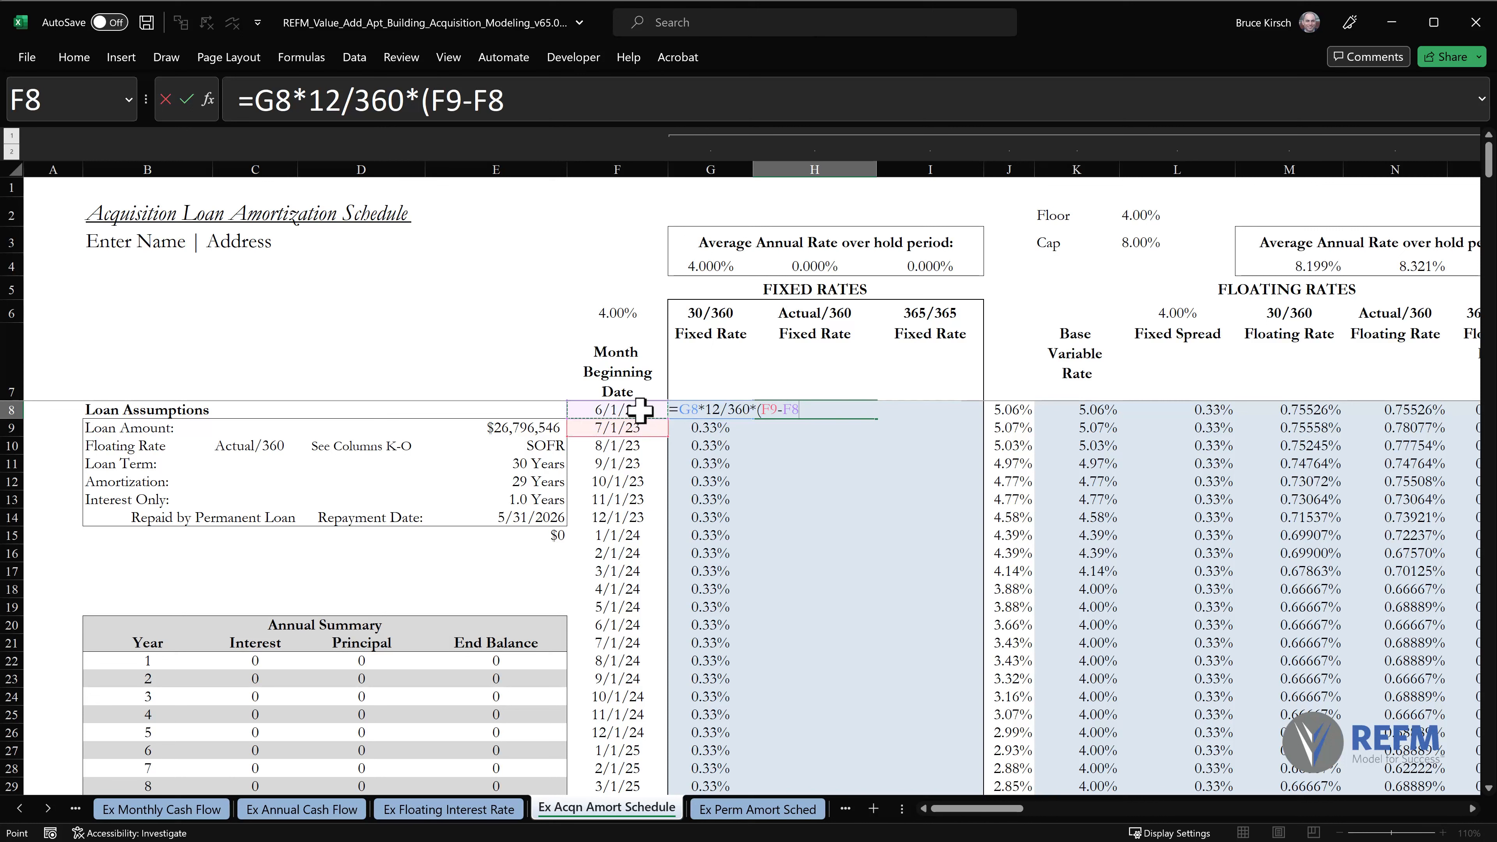
text())
key(Return)
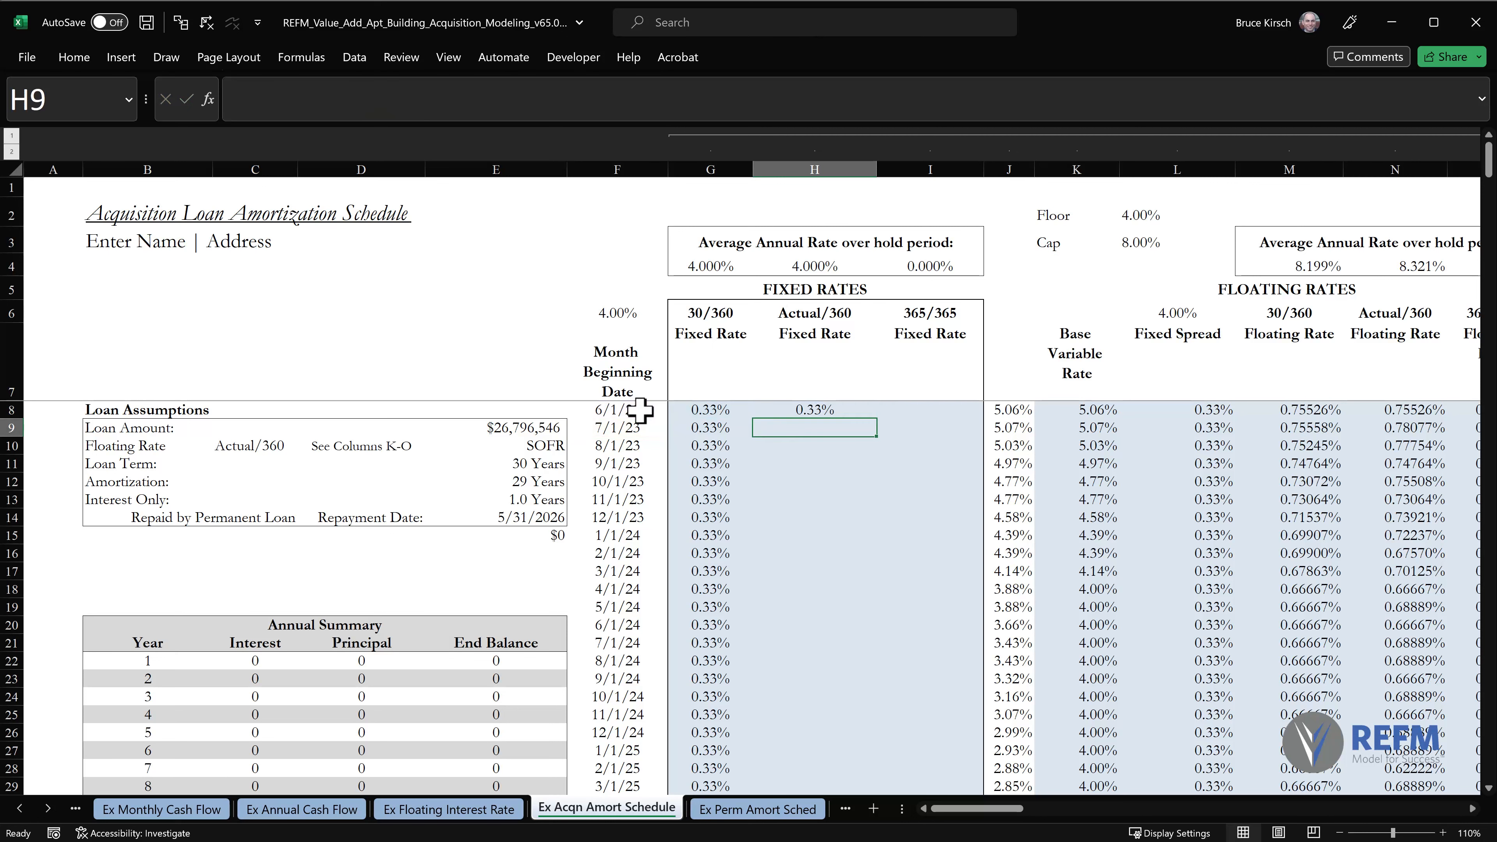
Copy the H8 Actual/360 fixed rate formula down column H through row 367, pasting formulas only with Paste Special.
key(Up)
key(ctrl+c)
key(ctrl+shift+Down)
key(shift+Up)
key(alt+e)
key(s)
key(f)
key(Return)
Enter the 365/365 fixed rate formula =G8*12/365*(F9-F8) in I8.
key(Right)
text(=)
key(Left)
key(Left)
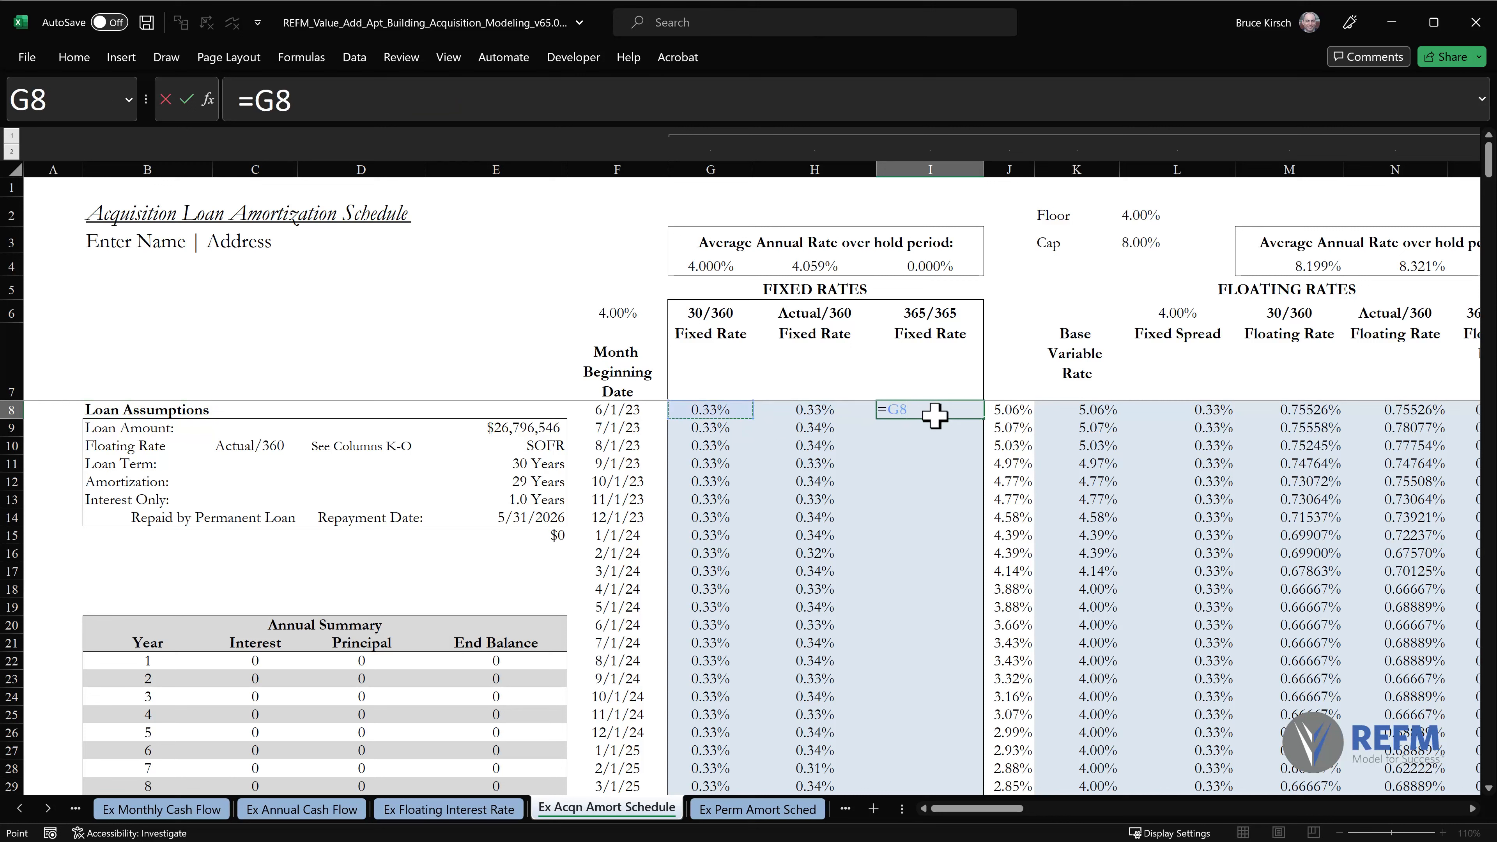
text(*12)
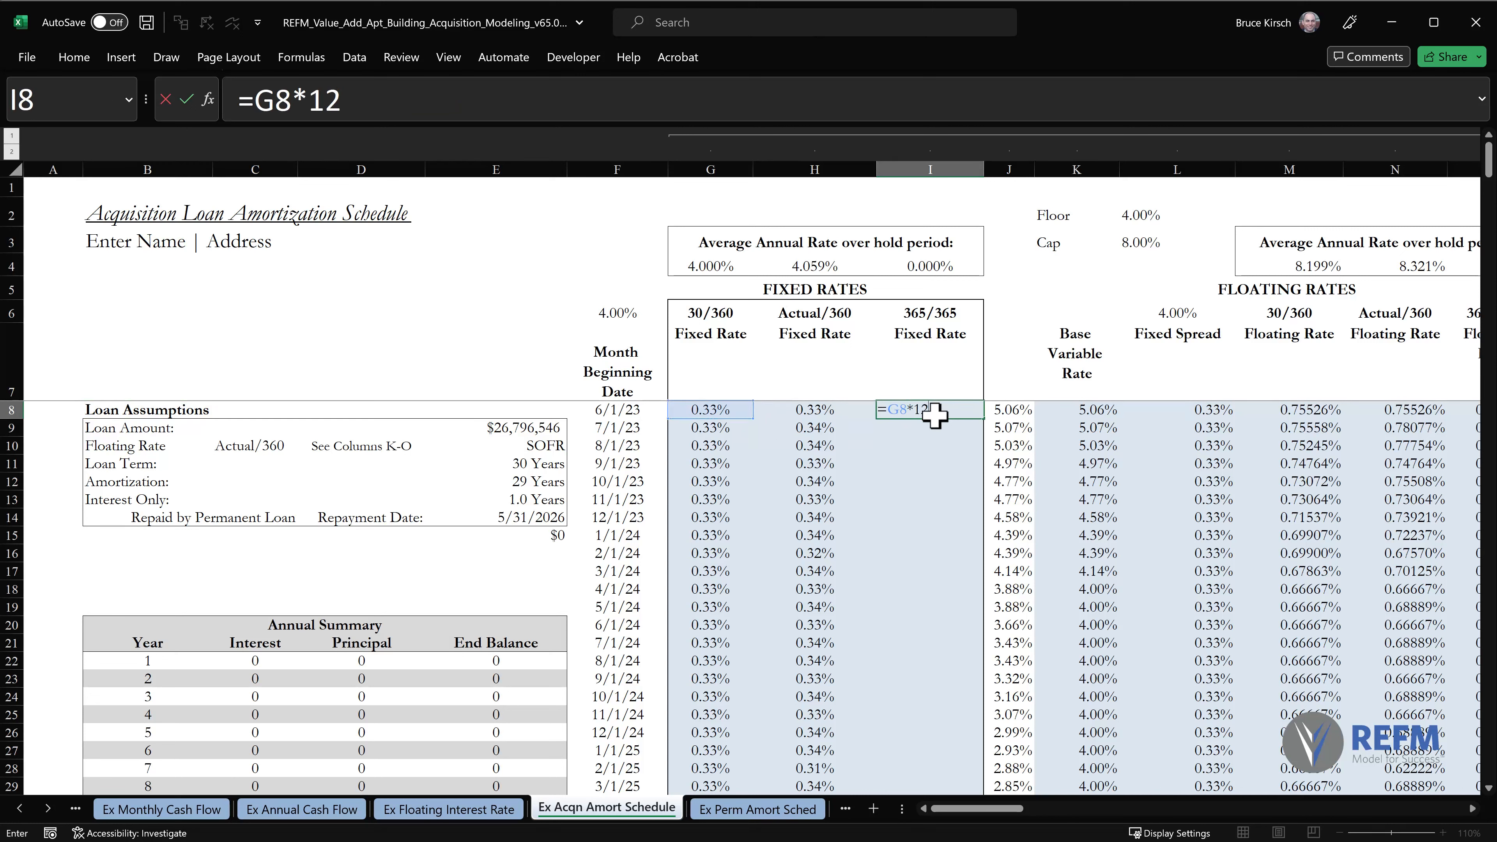
text(/365*()
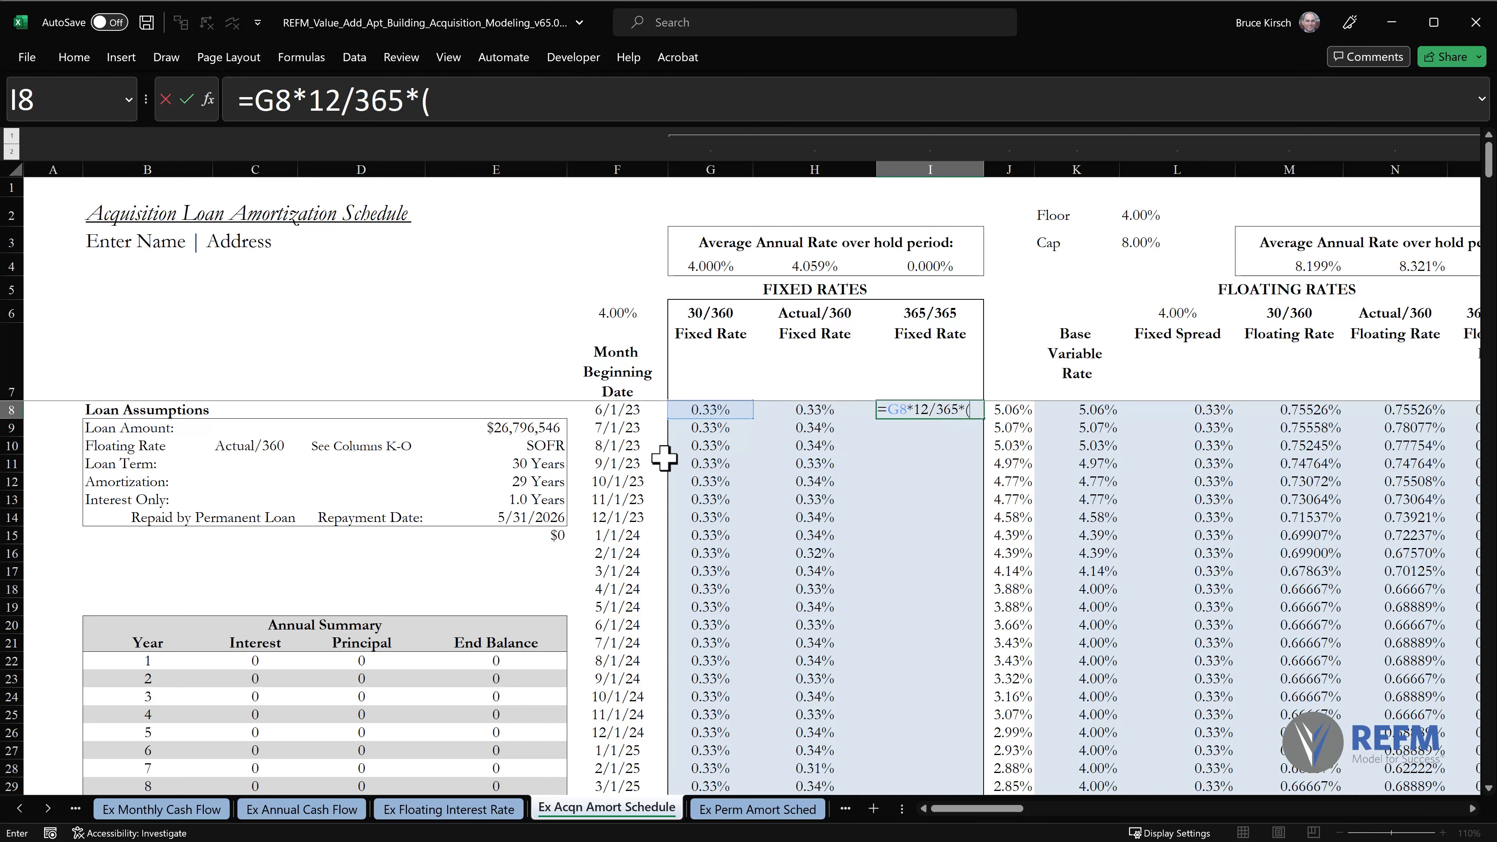
click(618, 429)
text(-)
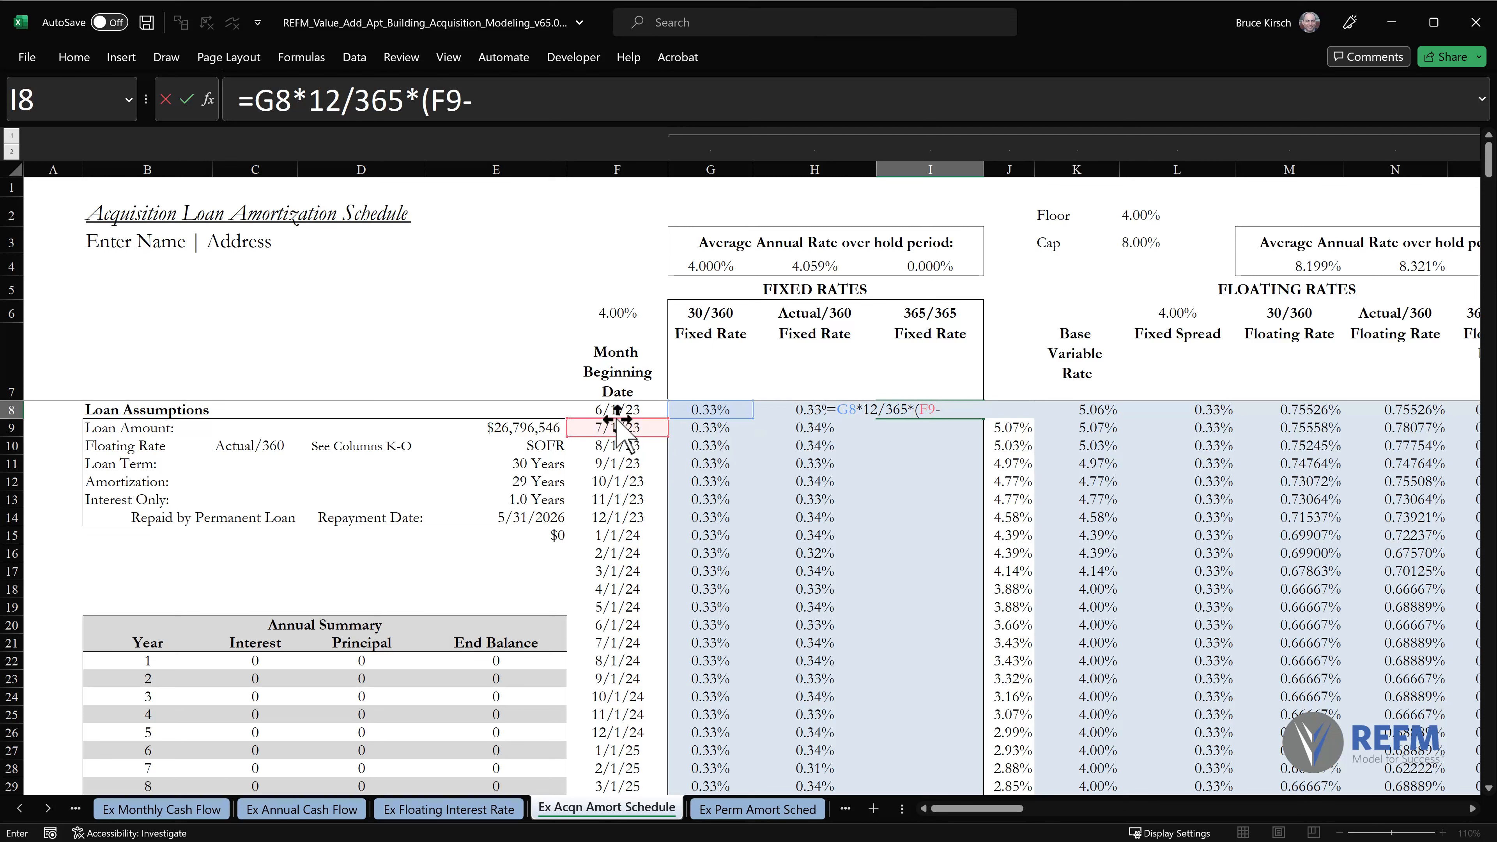
click(613, 409)
text())
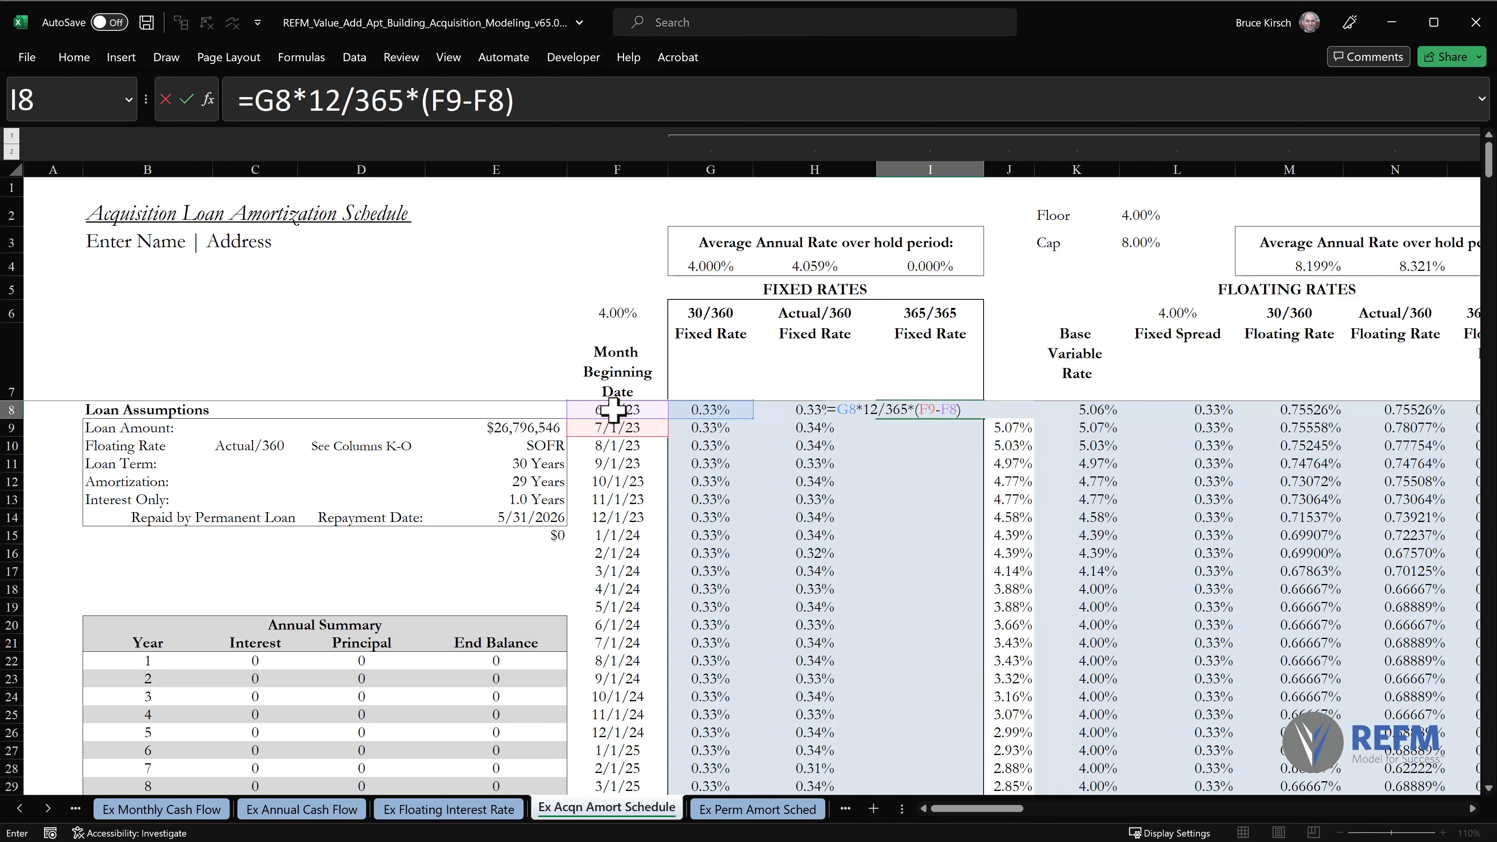
key(Return)
Copy the I8 365/365 fixed rate formula down column I through row 367 as formulas only, and return to the top of the sheet.
key(Up)
key(ctrl+c)
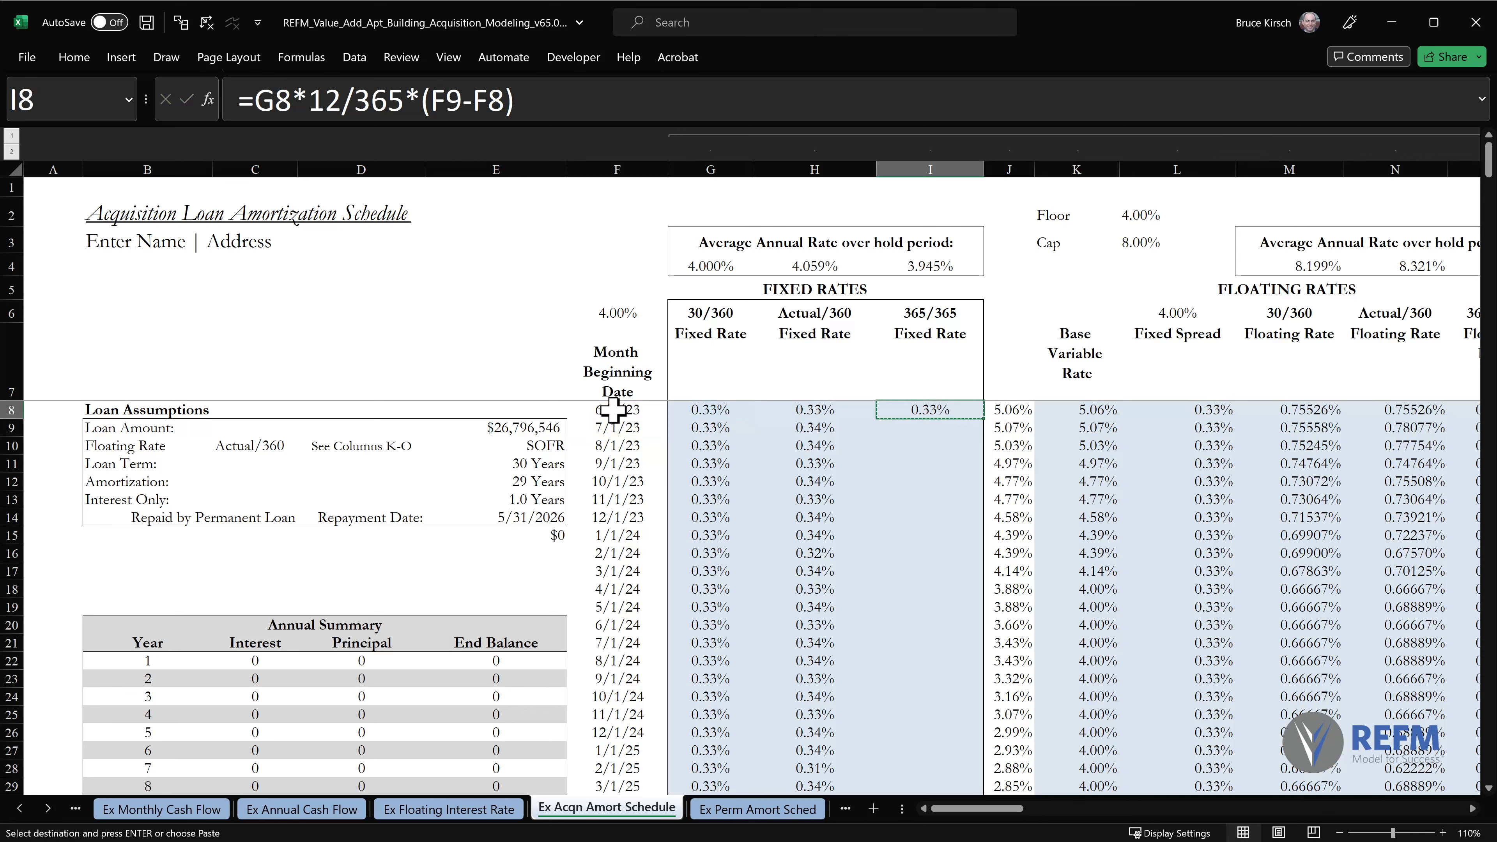
key(ctrl+shift+Down)
key(alt+e)
key(s)
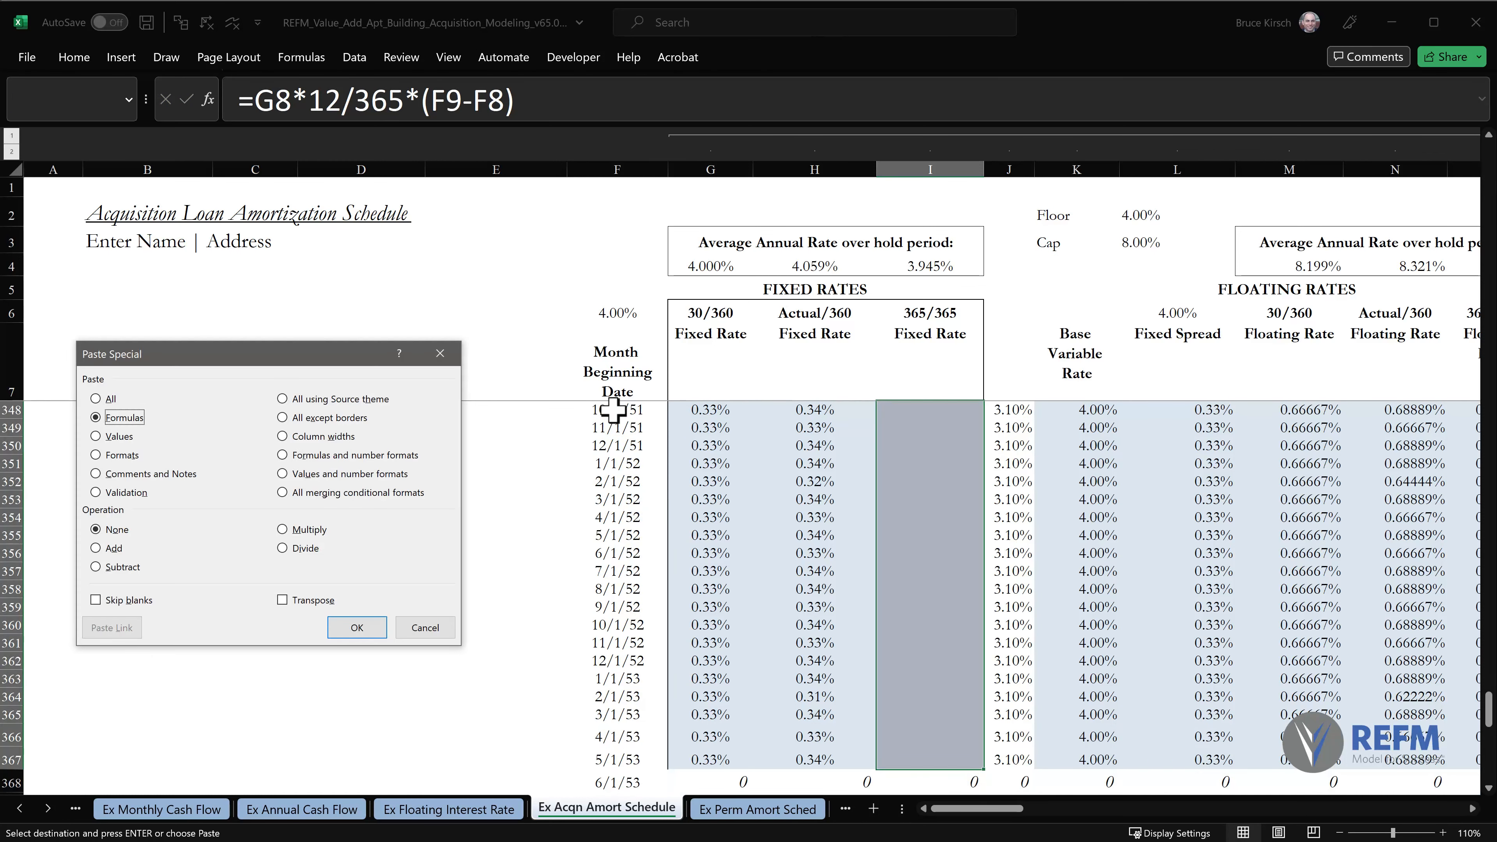
key(f)
key(Return)
key(ctrl+Home)
key(Escape)
Compare the average annual fixed rates over the hold period for the 30/360, Actual/360 and 365/365 conventions.
click(728, 416)
mouse_move(730, 222)
mouse_down()
mouse_move(758, 266)
mouse_move(674, 218)
mouse_up()
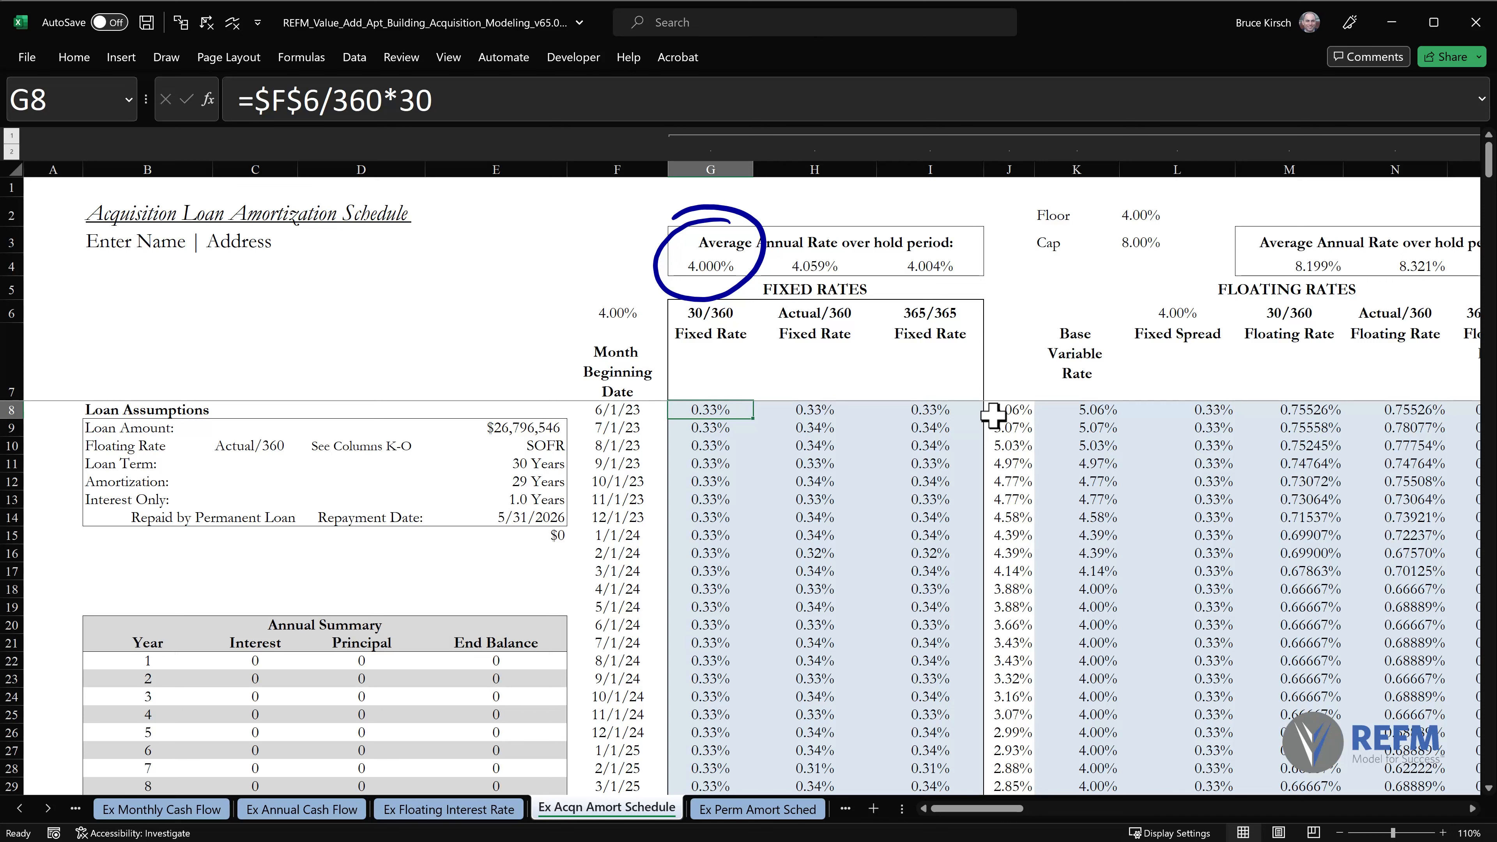
mouse_move(802, 223)
mouse_down()
mouse_move(862, 219)
mouse_move(784, 217)
mouse_up()
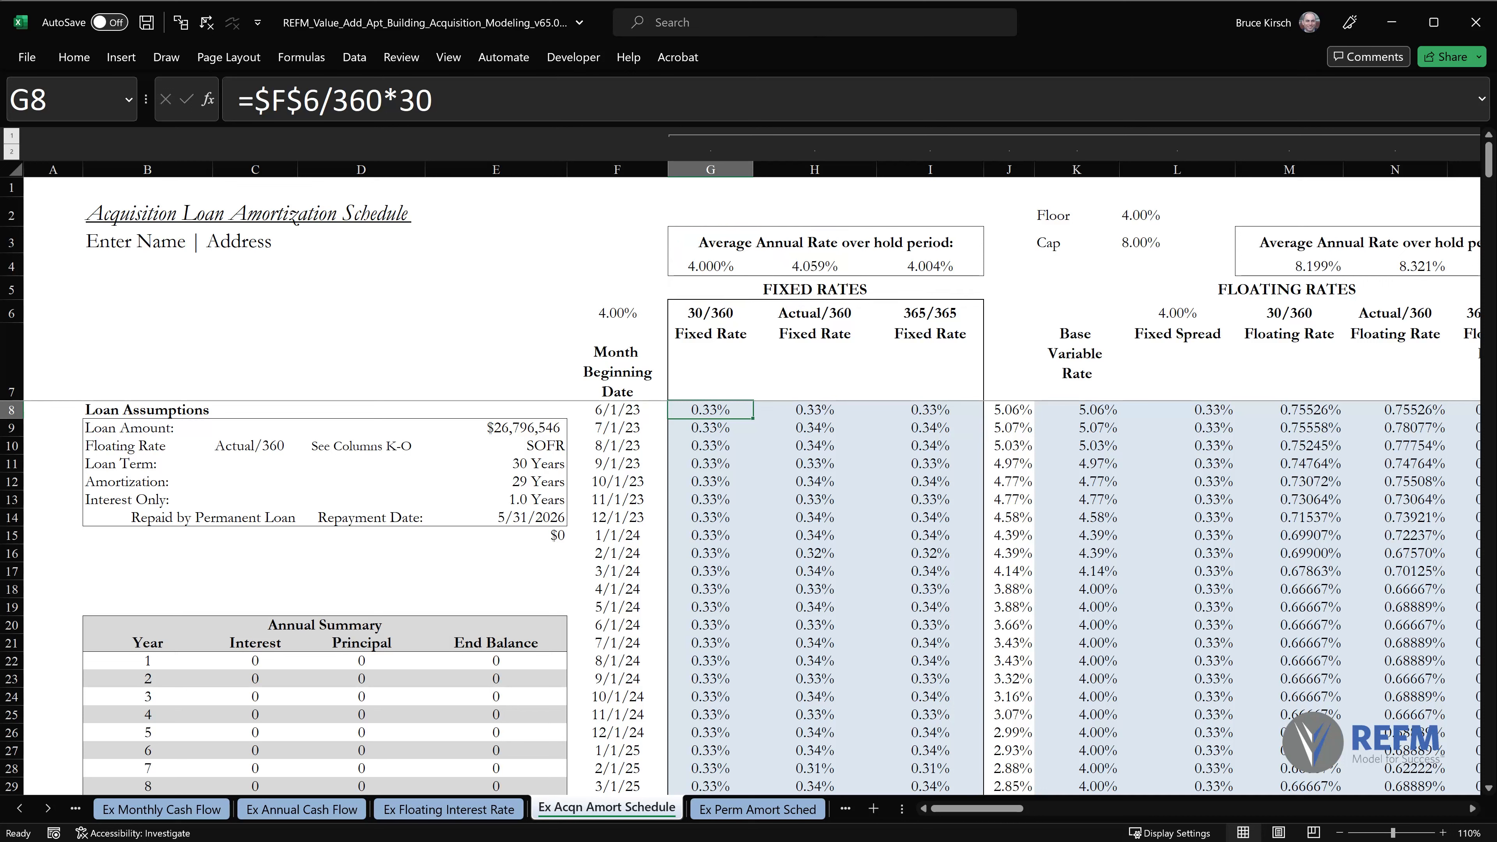
mouse_move(946, 242)
mouse_down()
mouse_move(979, 231)
mouse_move(997, 248)
mouse_up()
Examine how the frozen header rows and columns A to F hold while viewing the rate columns and the amortization table.
click(1339, 833)
click(1339, 833)
click(1339, 833)
click(1339, 833)
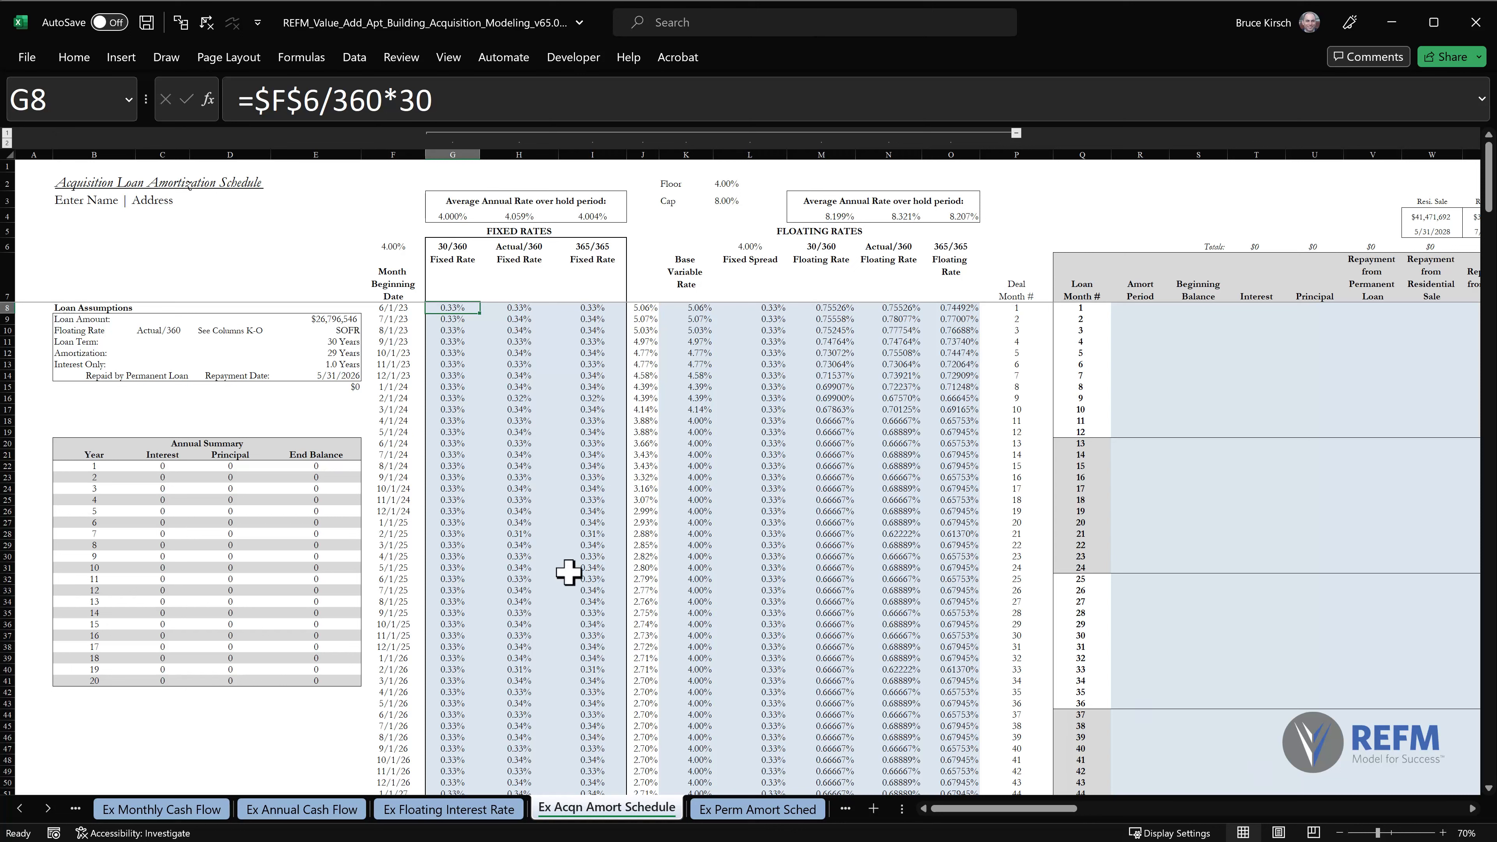
click(5, 283)
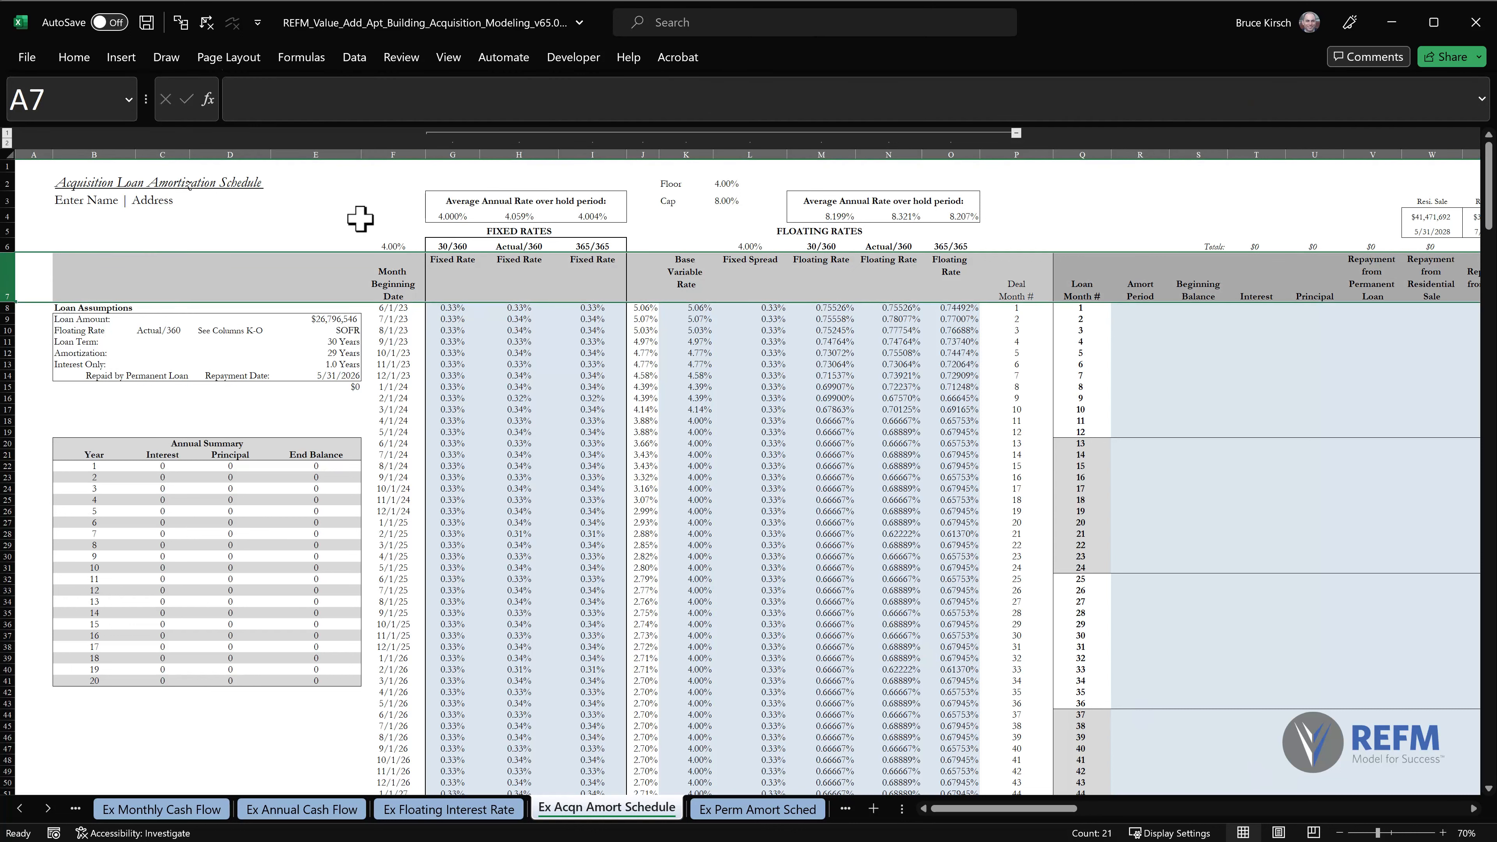
click(395, 146)
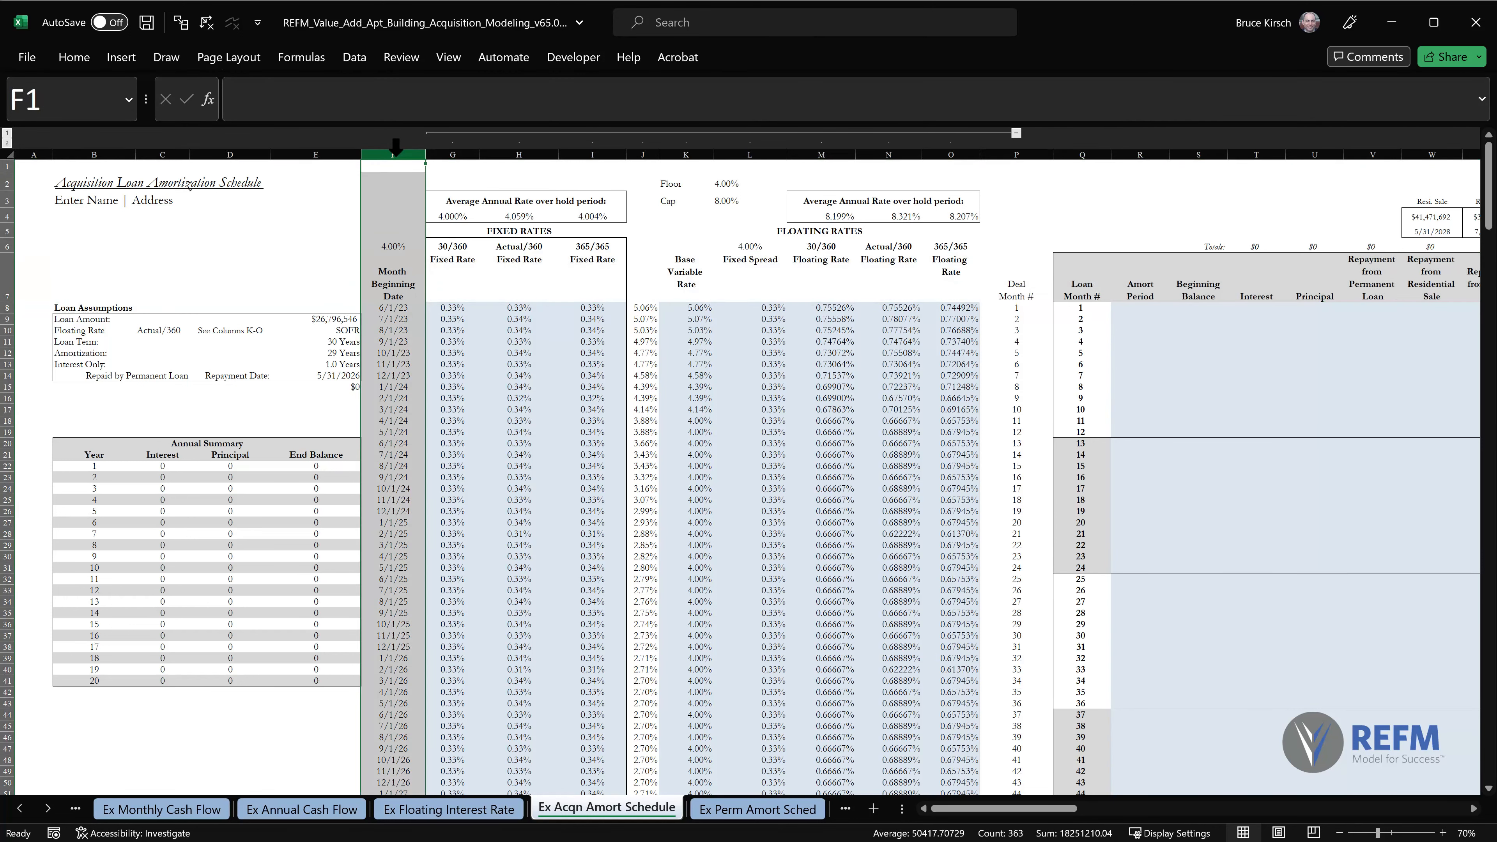
click(454, 154)
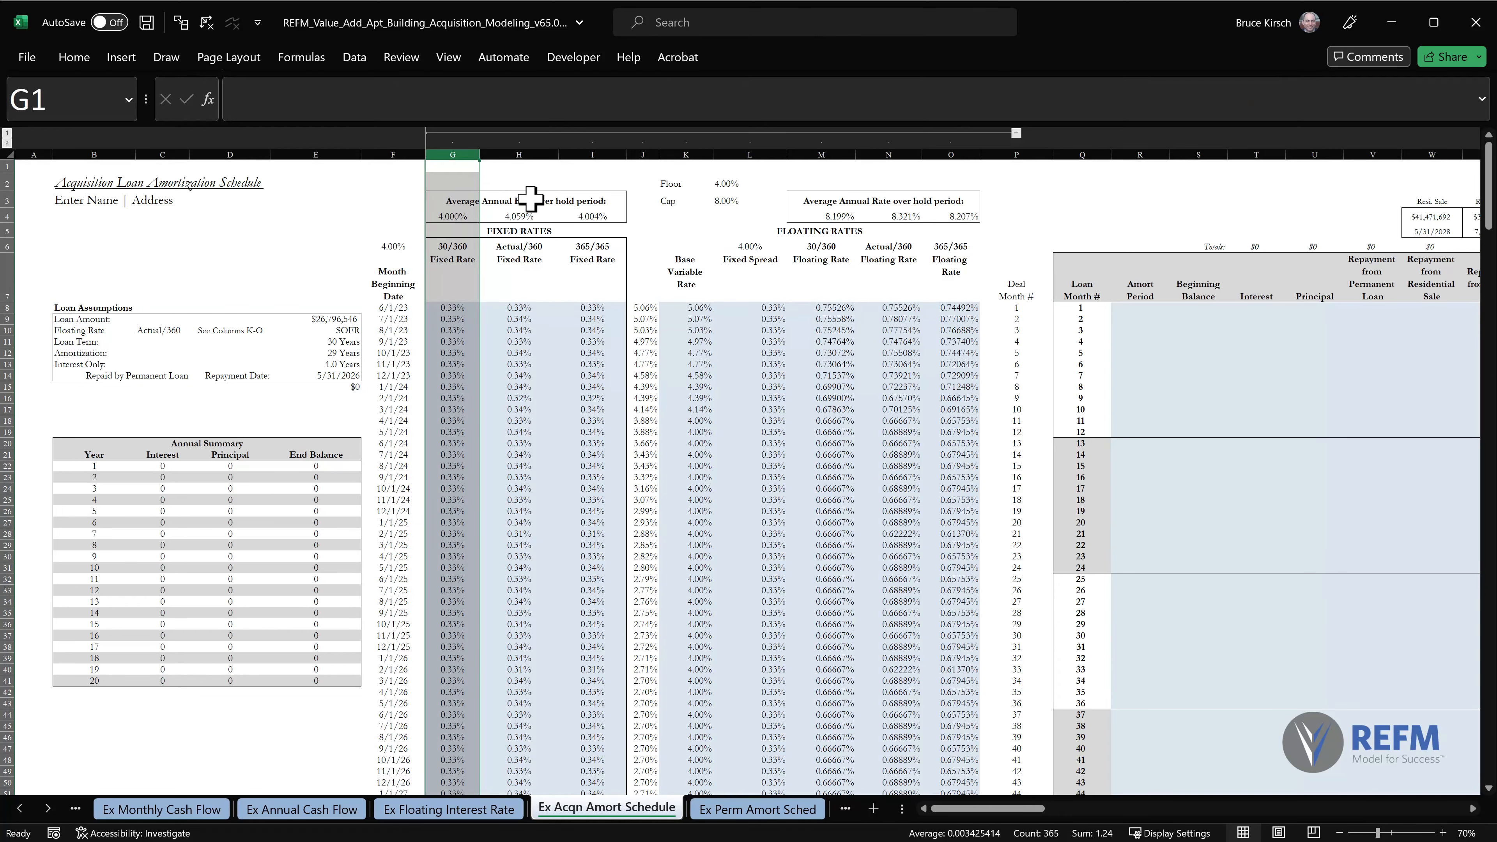
drag(761, 411, 759, 401)
scroll(760, 404, right, 6)
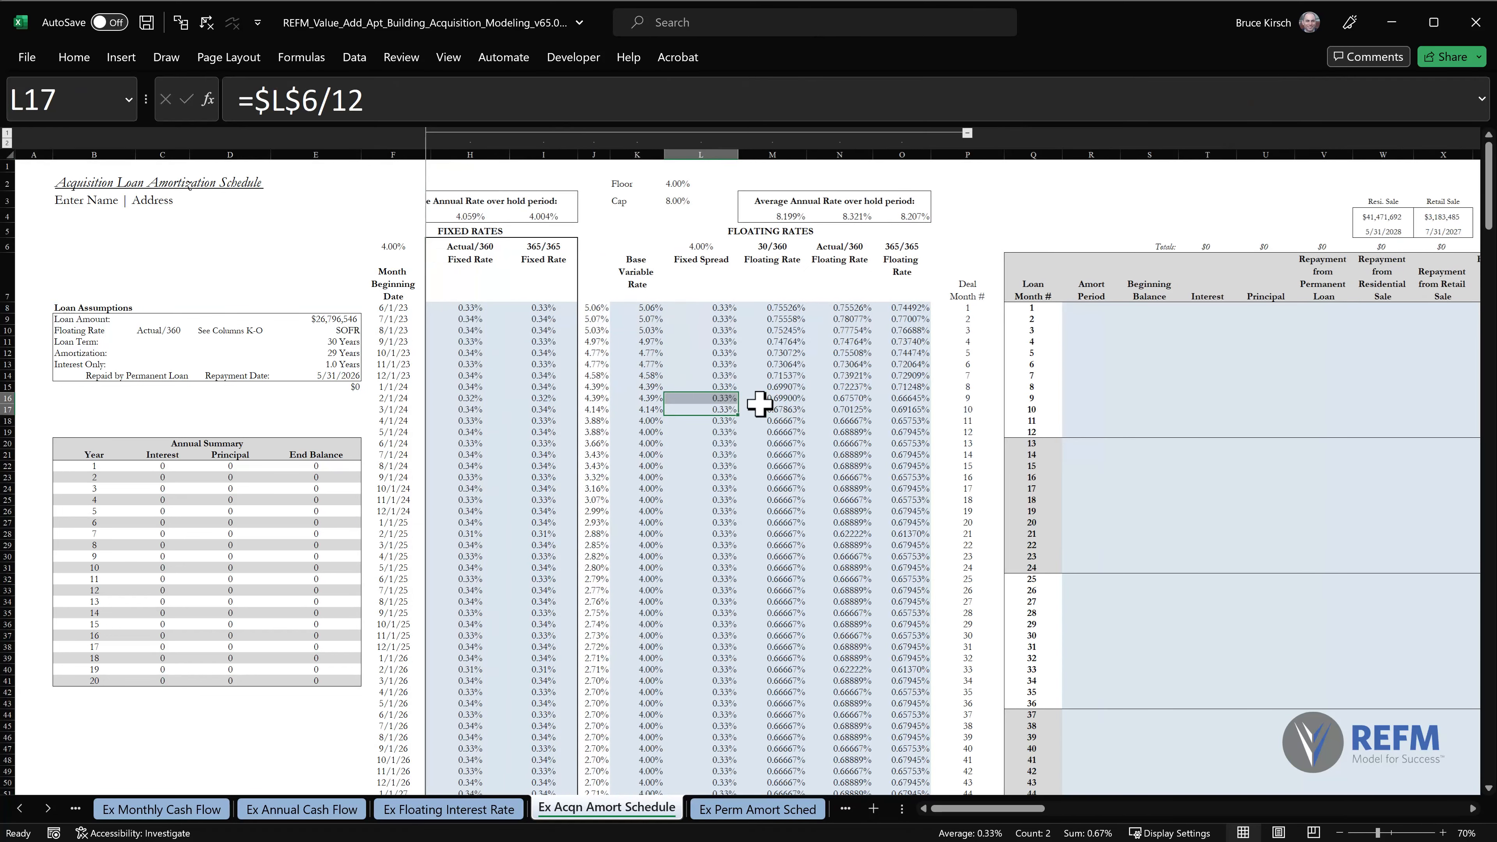
scroll(760, 404, left, 2)
scroll(759, 404, left, 2)
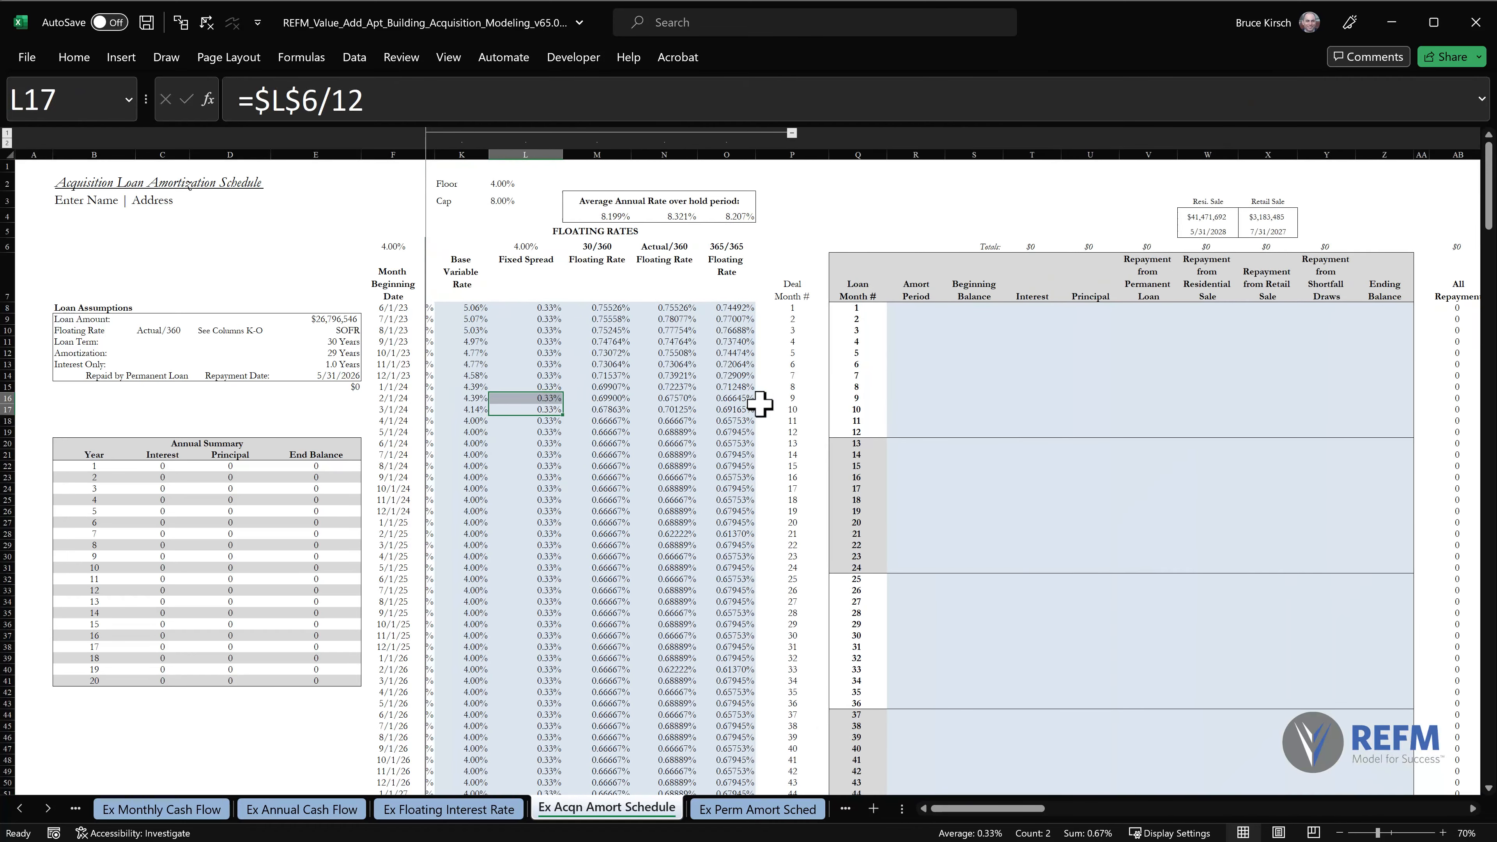
scroll(759, 403, right, 5)
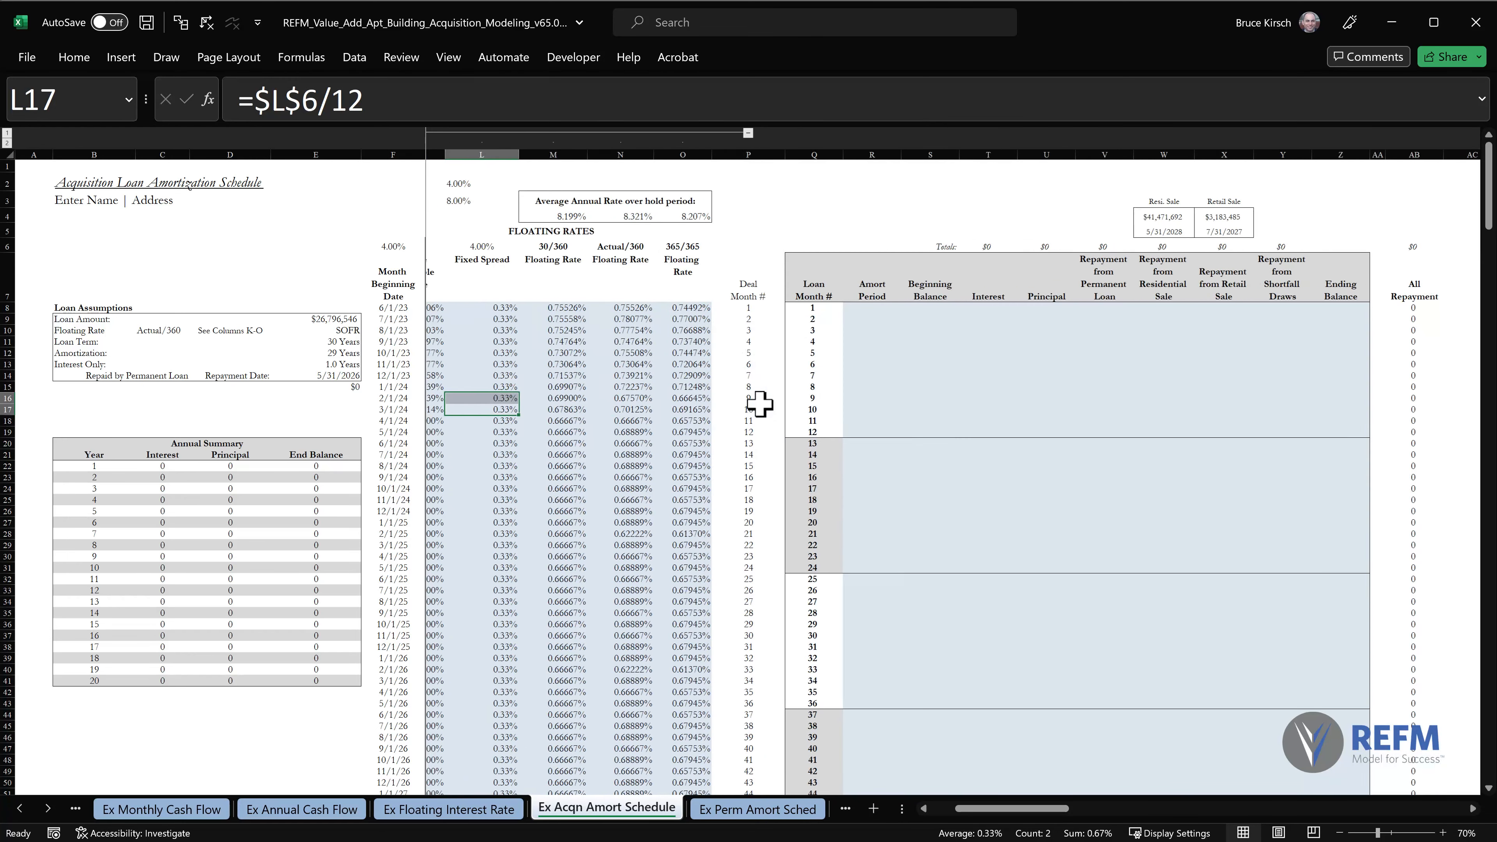
scroll(759, 403, left, 1)
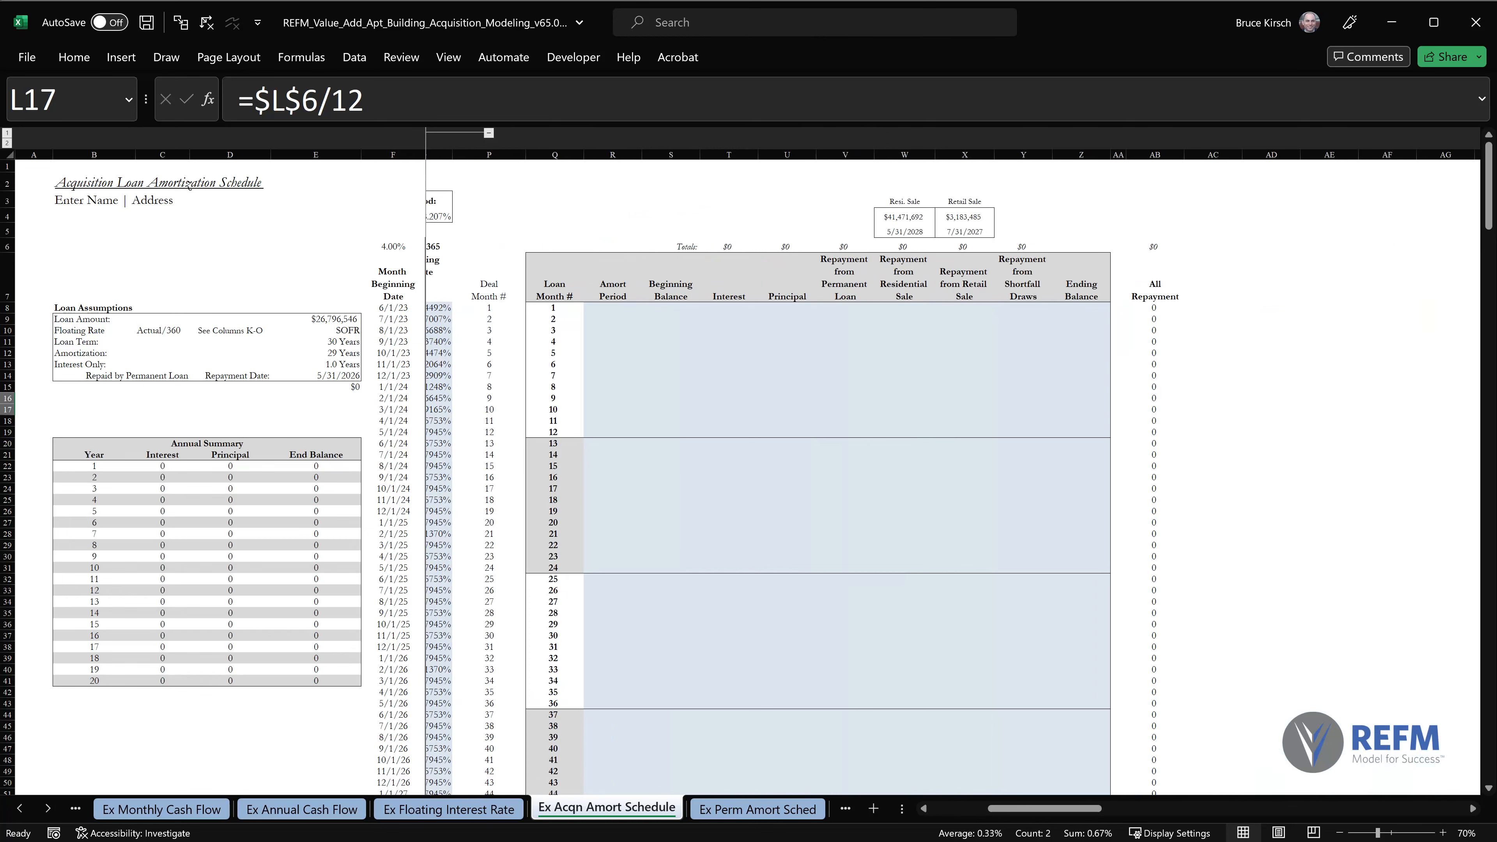
Select the first Amort Period cell, R8, in the amortization table.
click(1444, 833)
click(1443, 833)
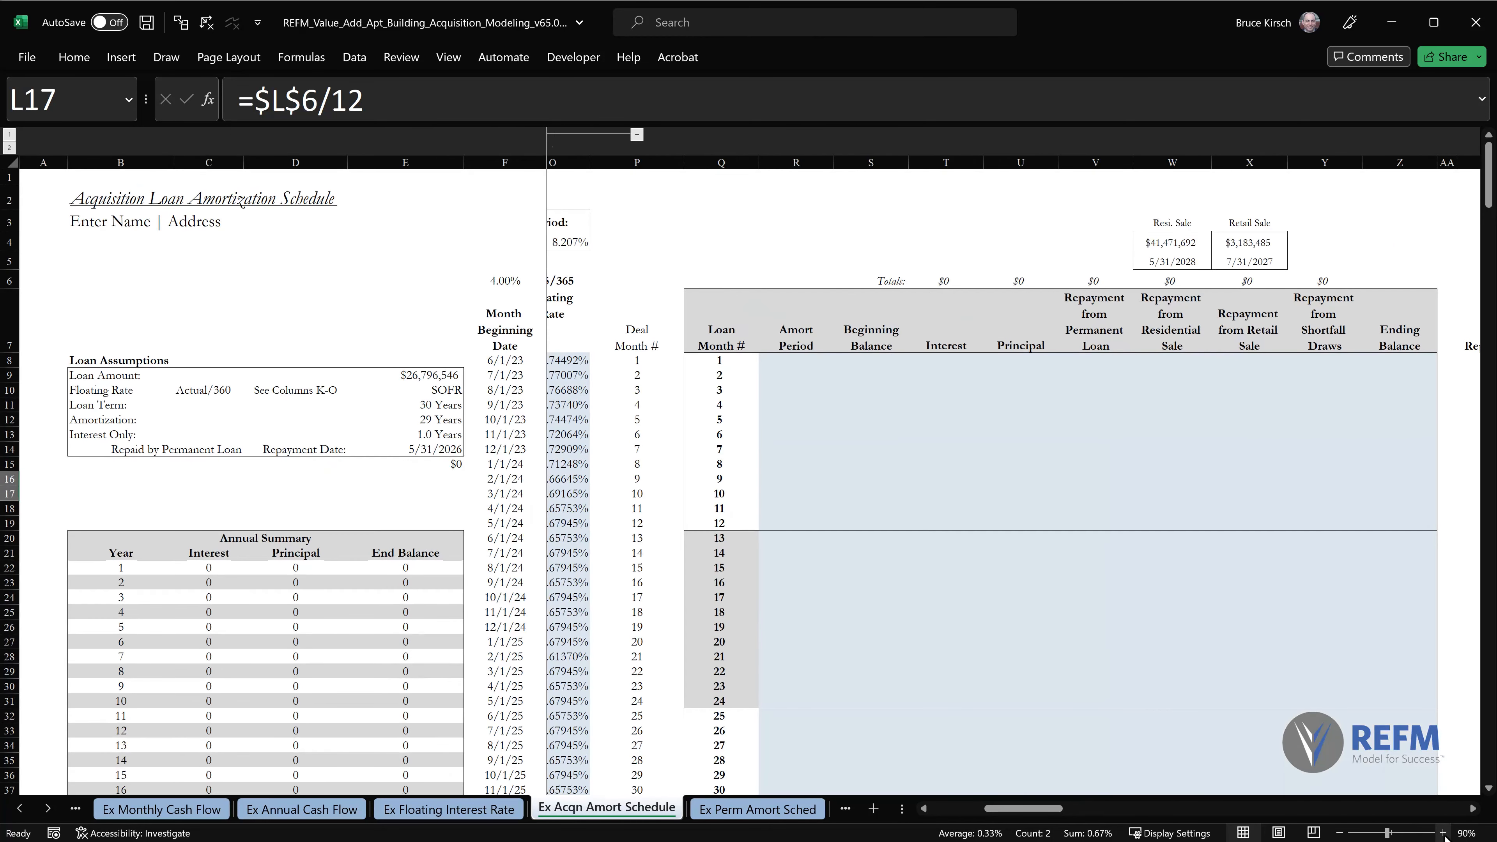
click(1472, 808)
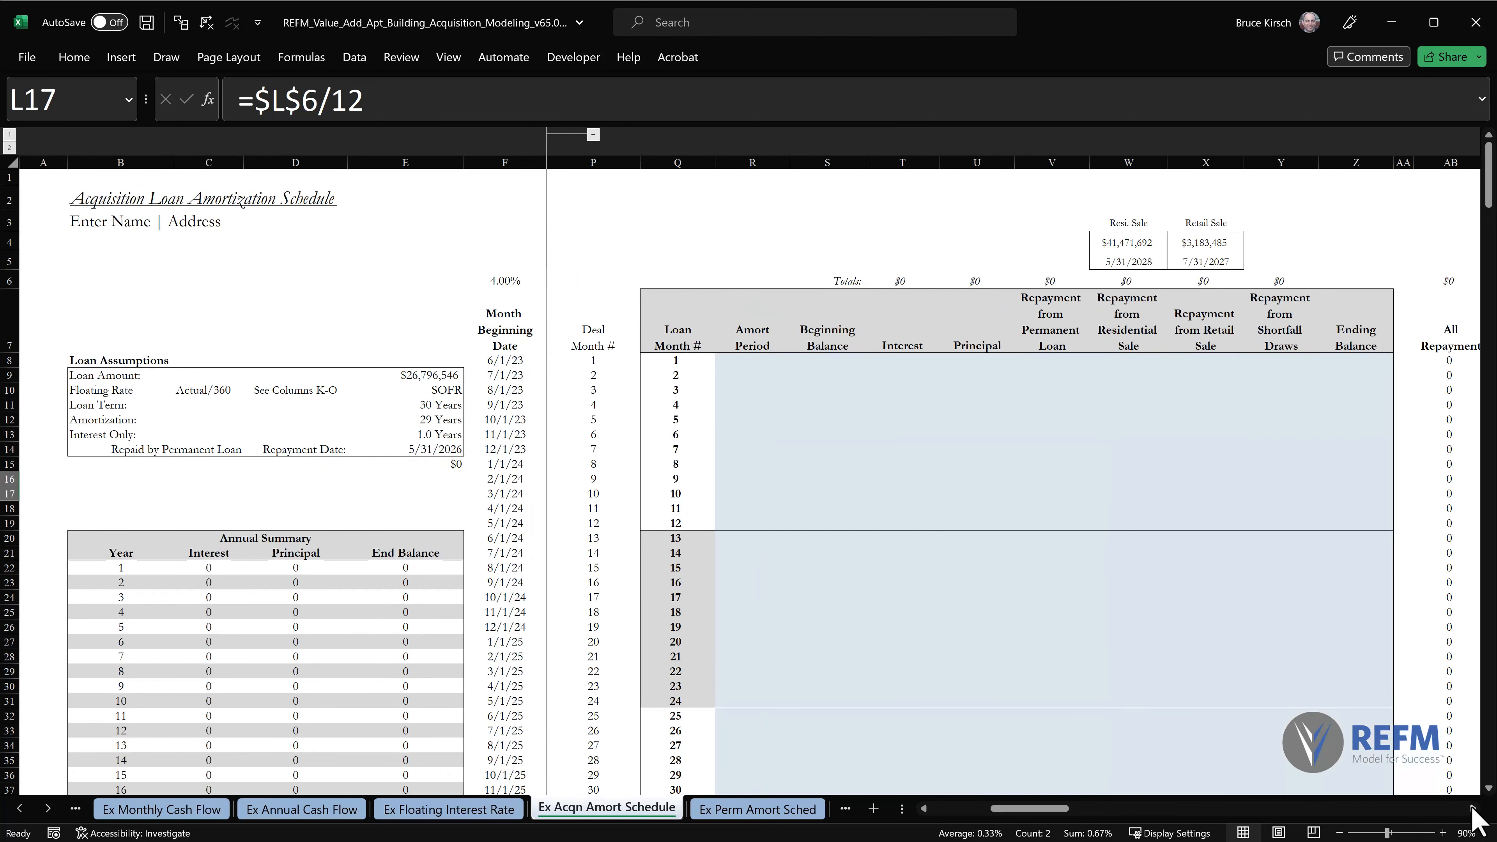
click(752, 362)
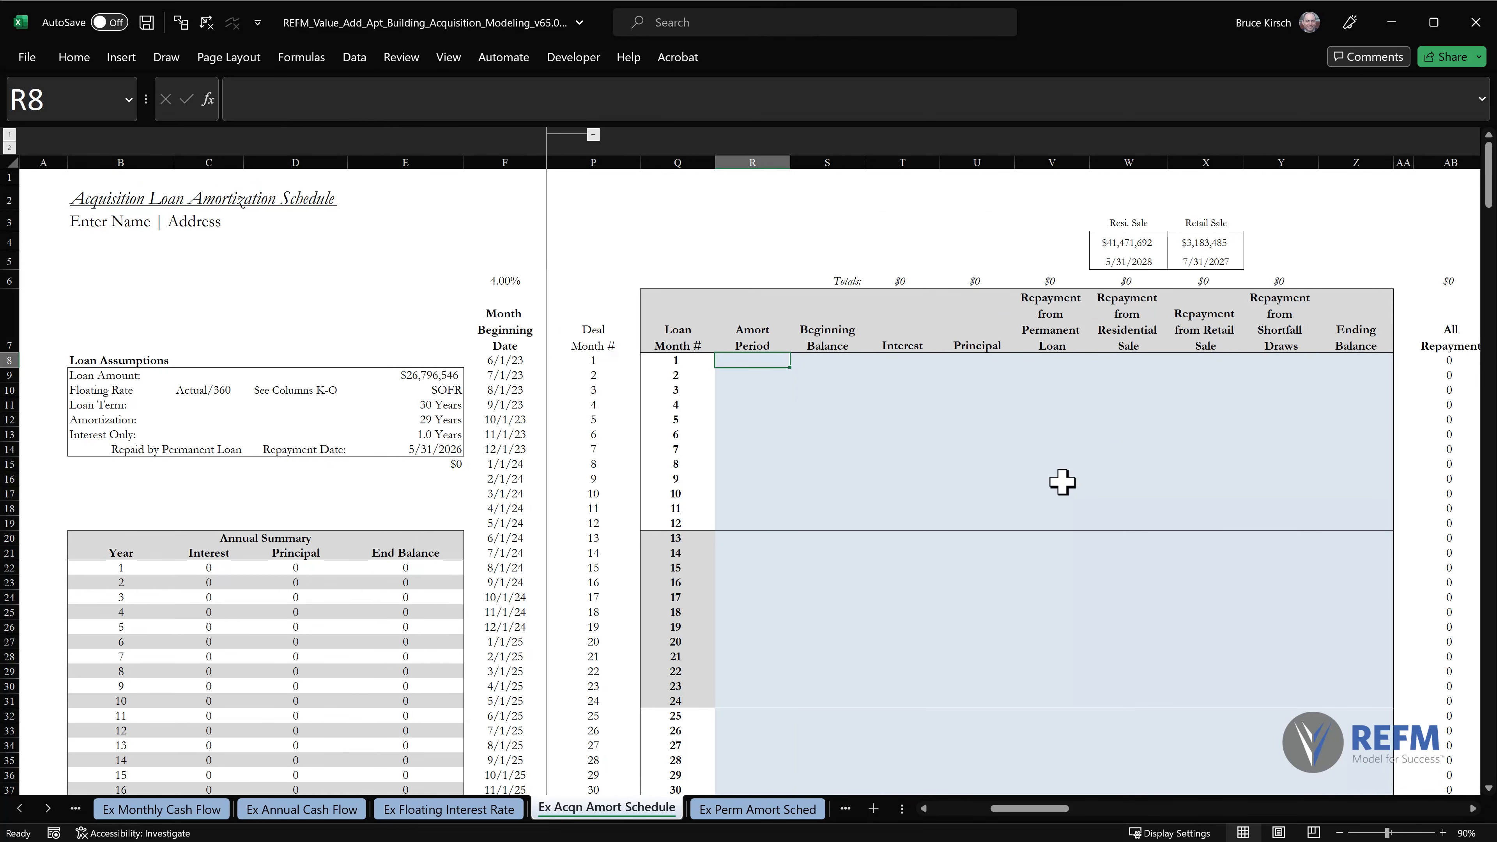
mouse_move(764, 205)
mouse_down()
mouse_move(758, 299)
mouse_move(796, 247)
mouse_up()
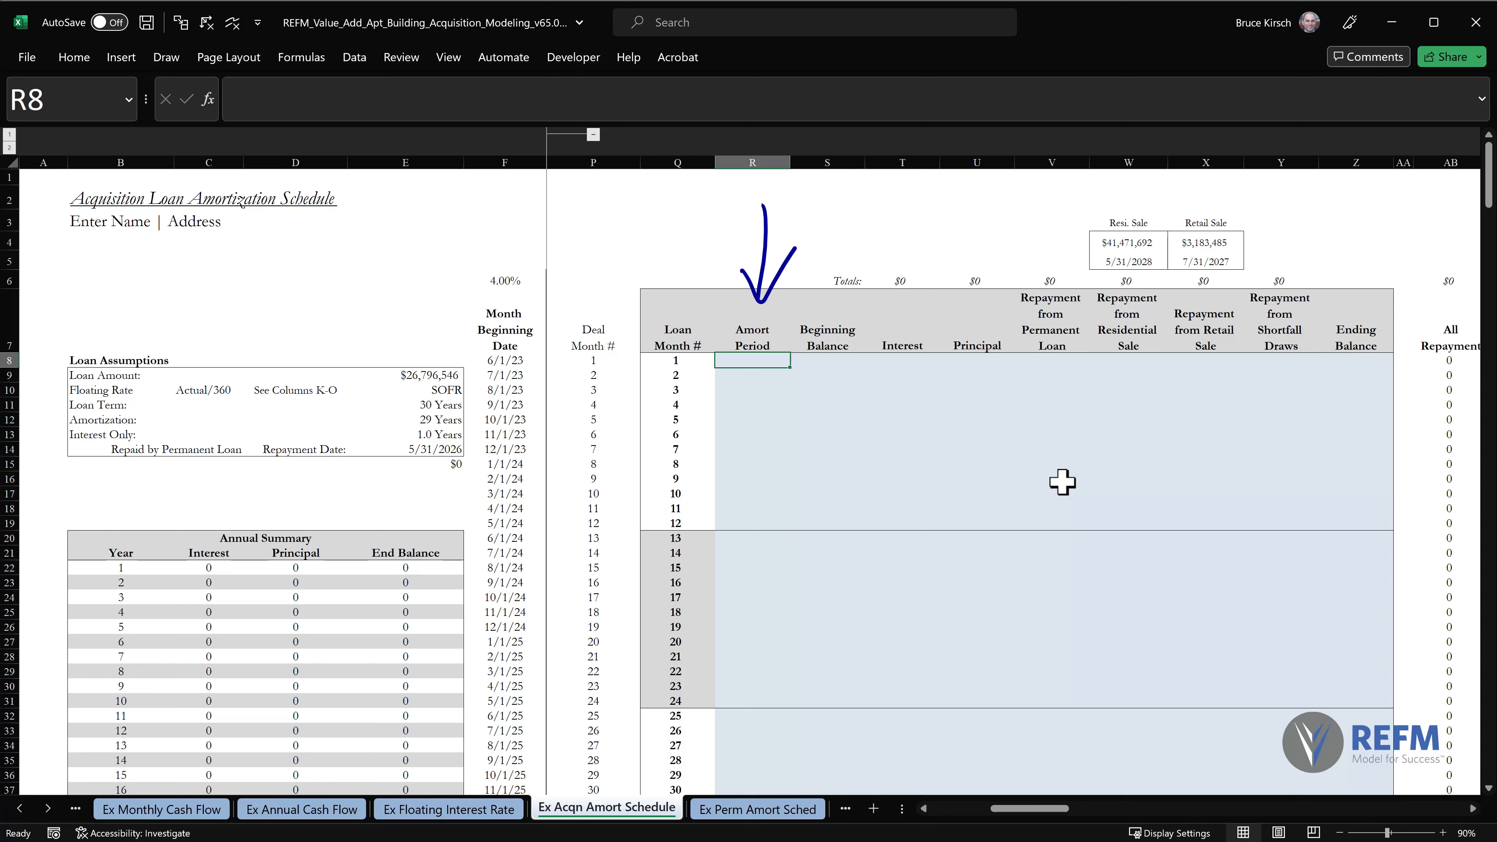
drag(737, 362, 731, 390)
mouse_move(724, 371)
mouse_down()
mouse_move(748, 362)
mouse_move(752, 379)
mouse_up()
mouse_move(758, 357)
mouse_down()
mouse_move(749, 396)
mouse_move(770, 369)
mouse_up()
mouse_move(731, 386)
mouse_down()
mouse_move(753, 380)
mouse_move(735, 365)
mouse_move(772, 377)
mouse_up()
drag(789, 260, 758, 265)
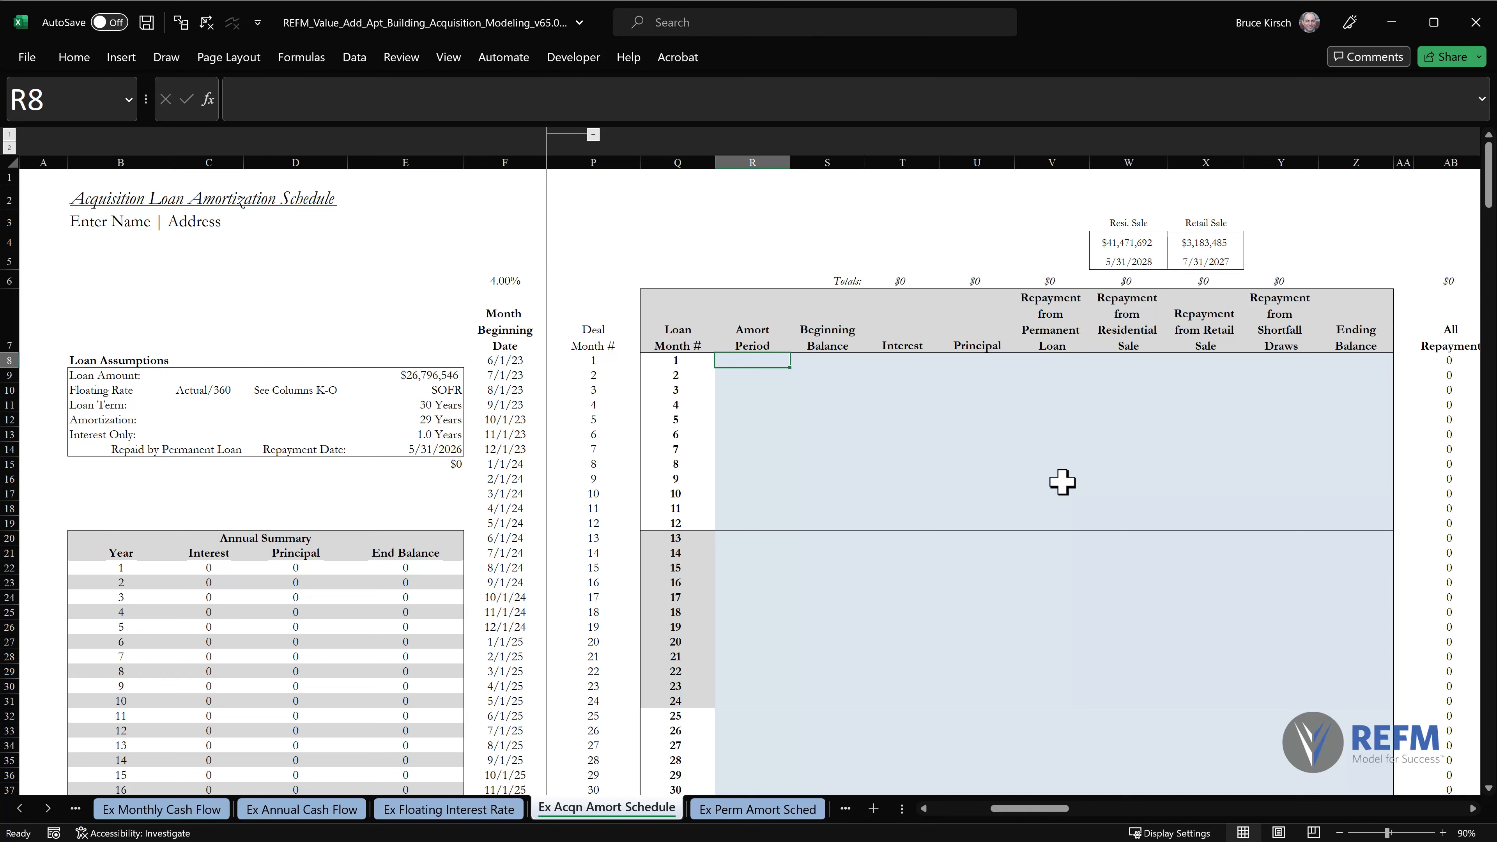
Start the Amort Period formula in R8 with IF($E$13*12>=Q8, returning "I/O" during the interest-only months.
click(830, 105)
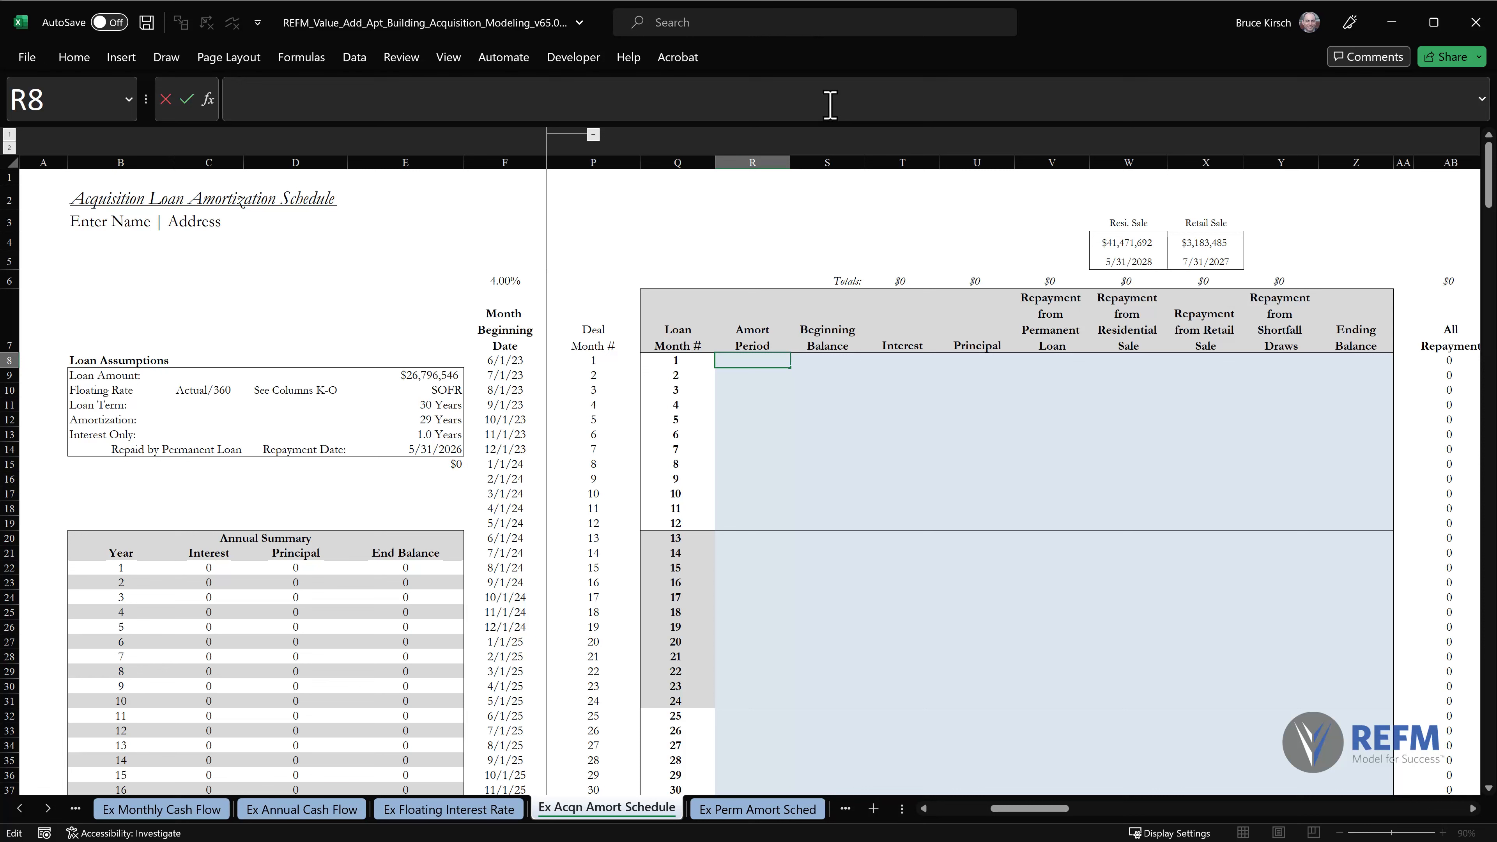
text(=if()
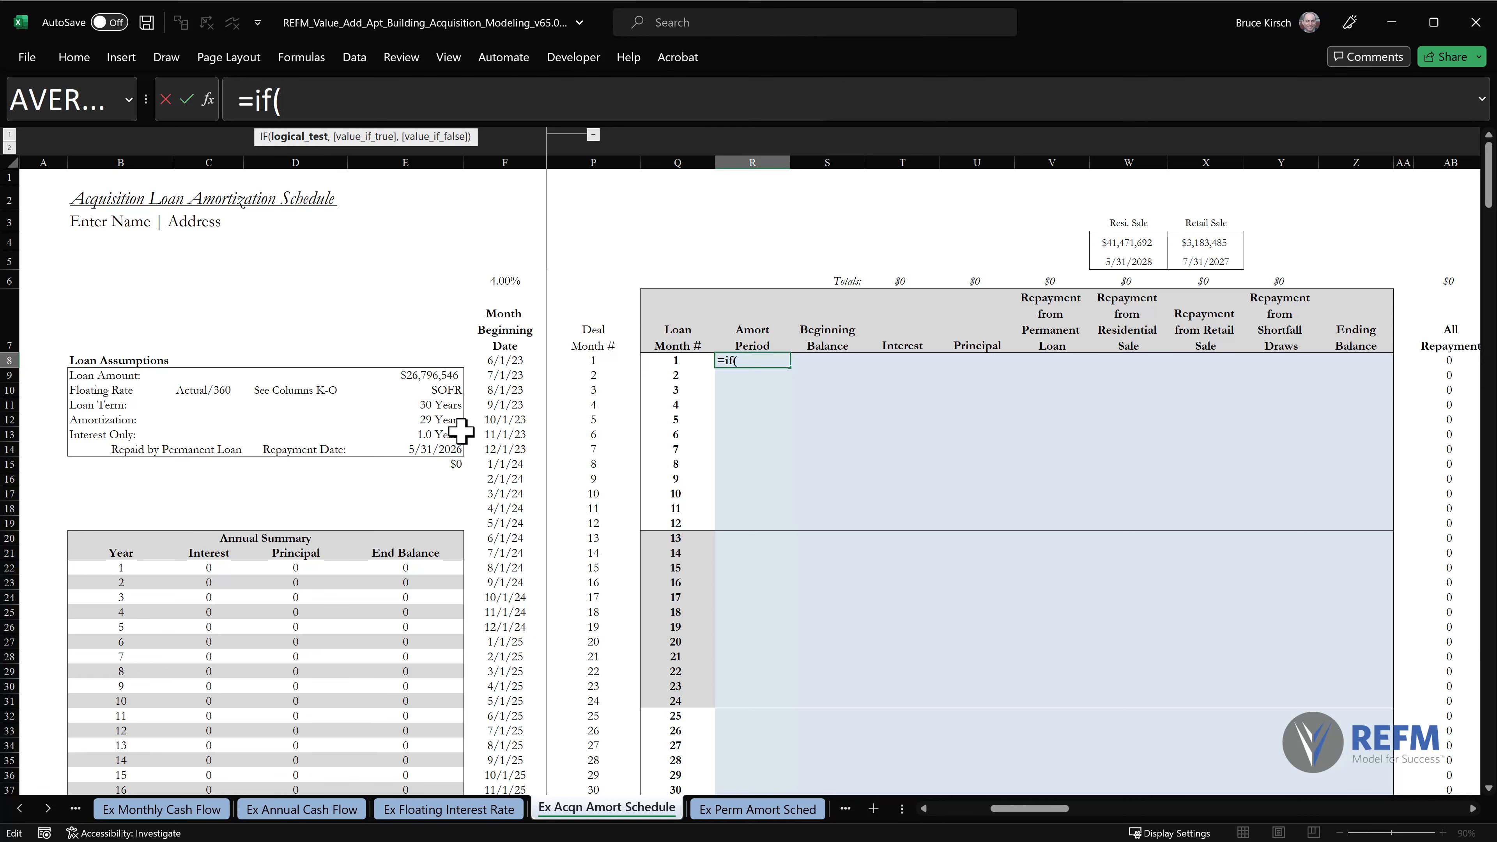
click(444, 440)
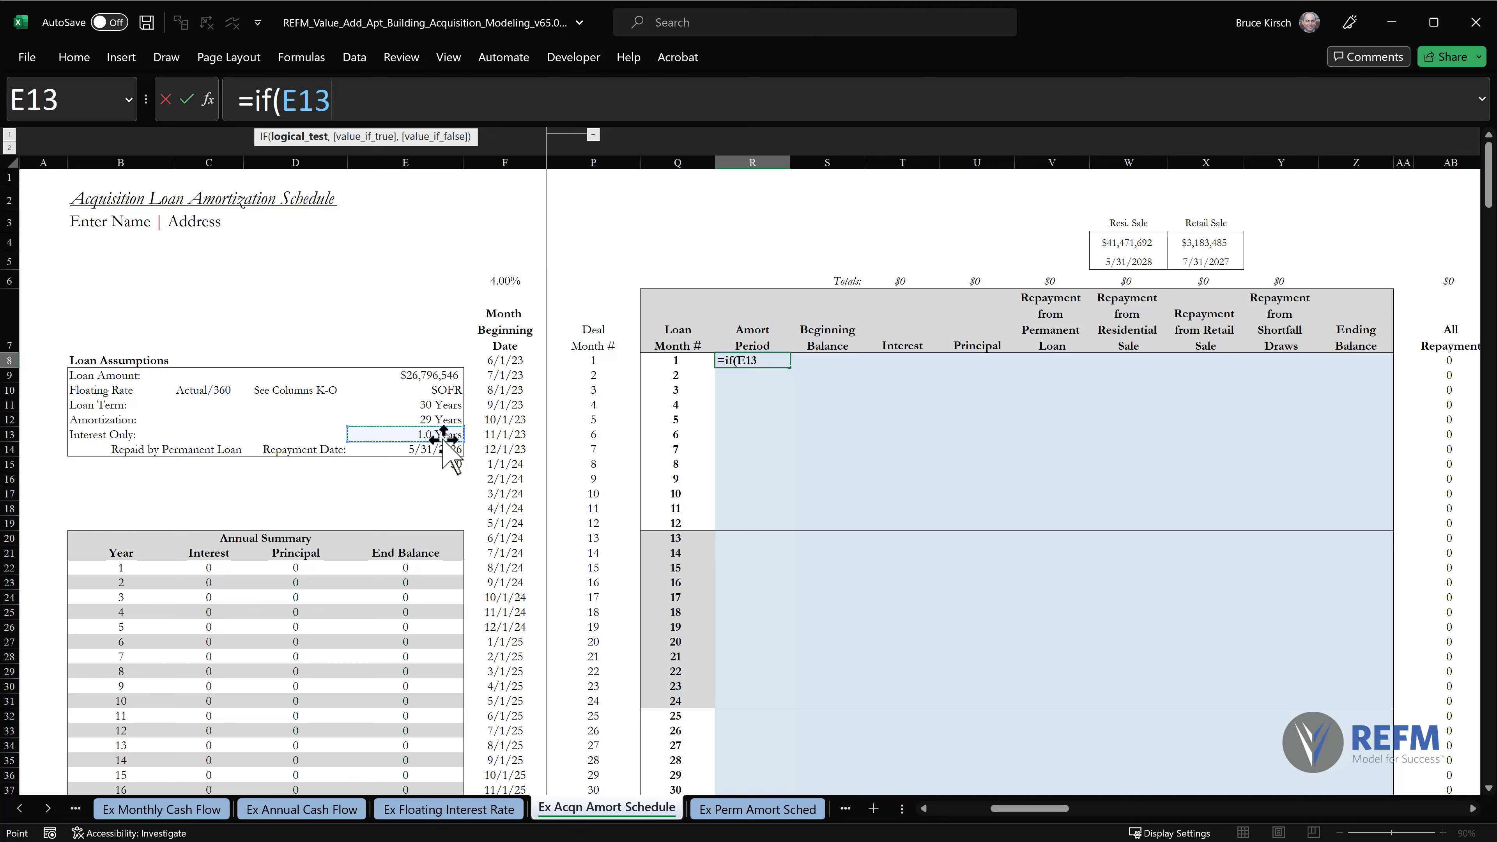
key(F4)
text(*12)
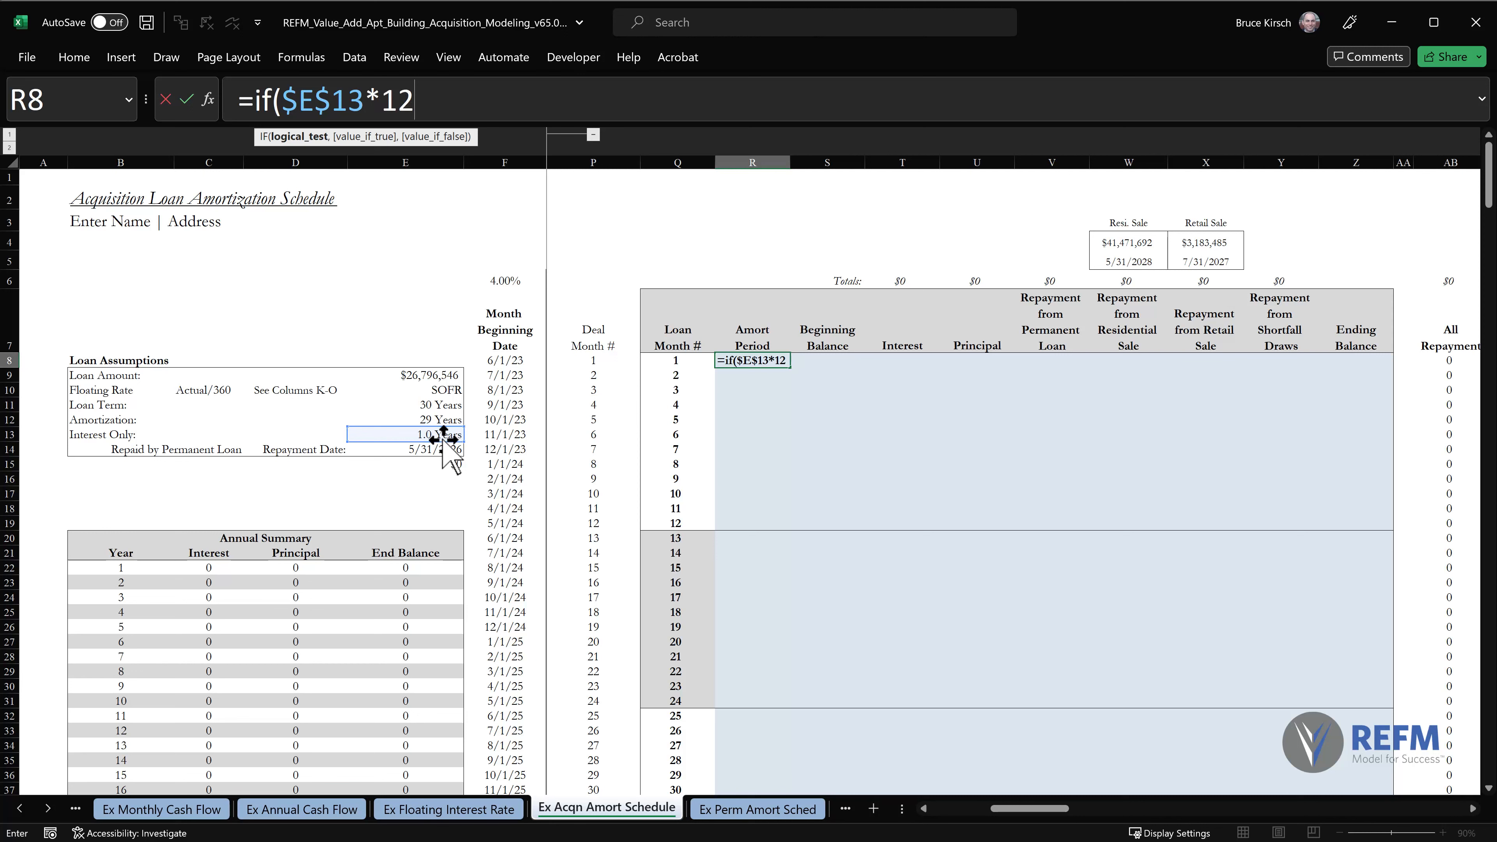
text(>=)
click(678, 359)
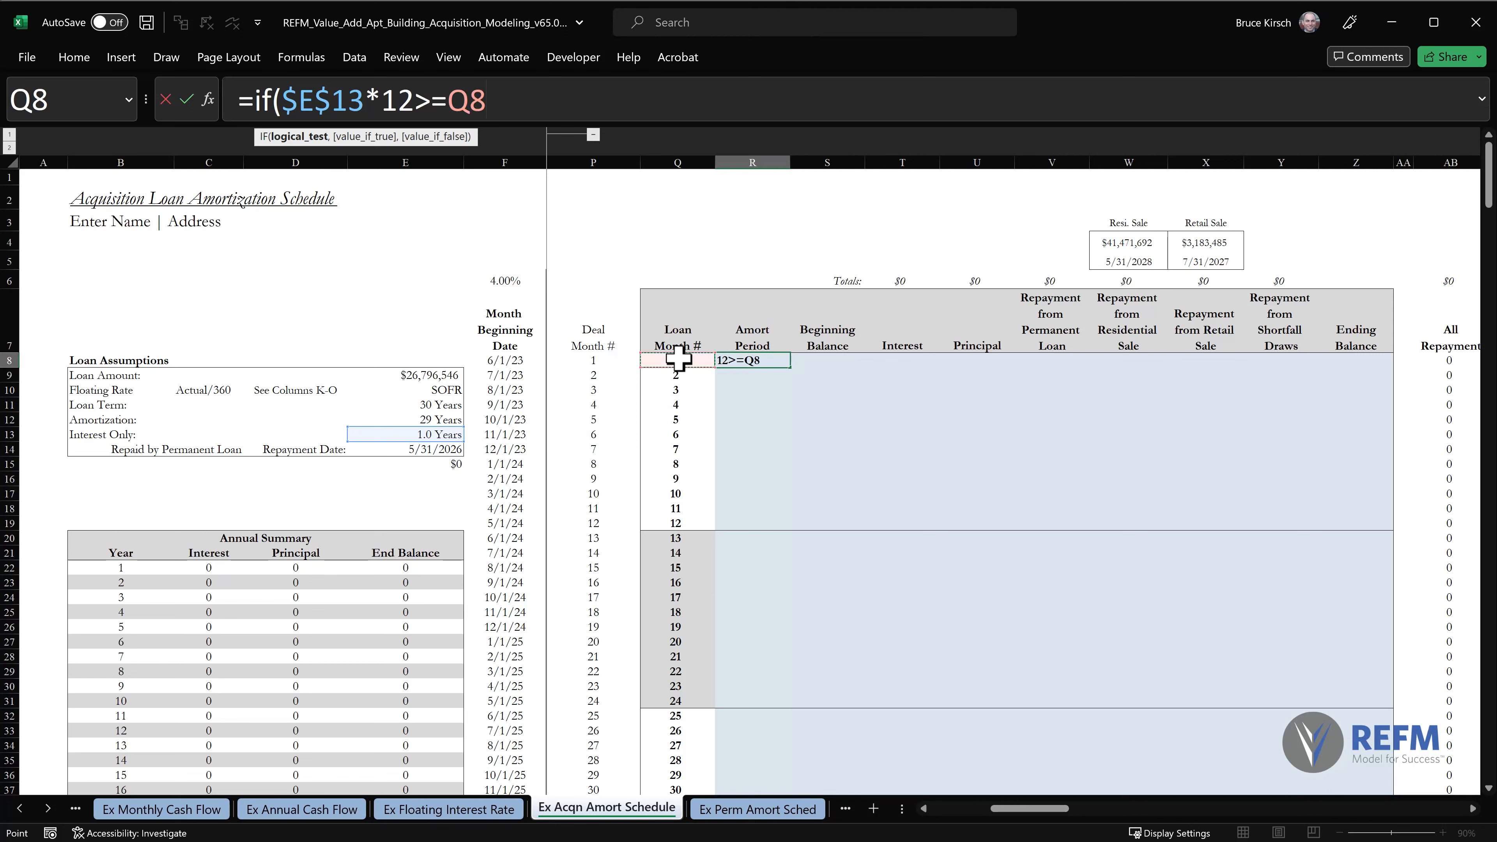
text(,"I)
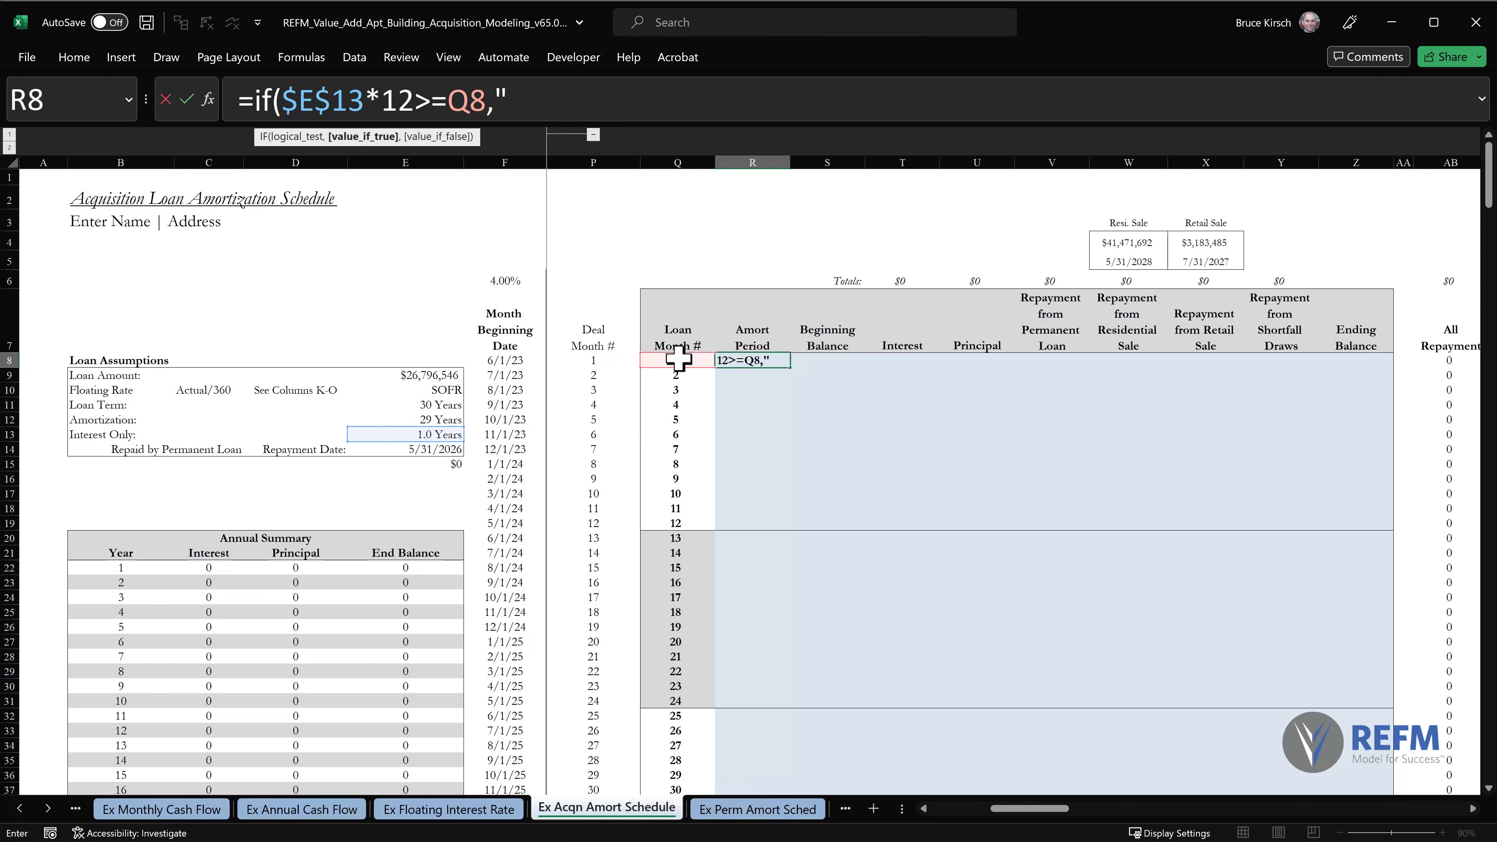
text(/O",)
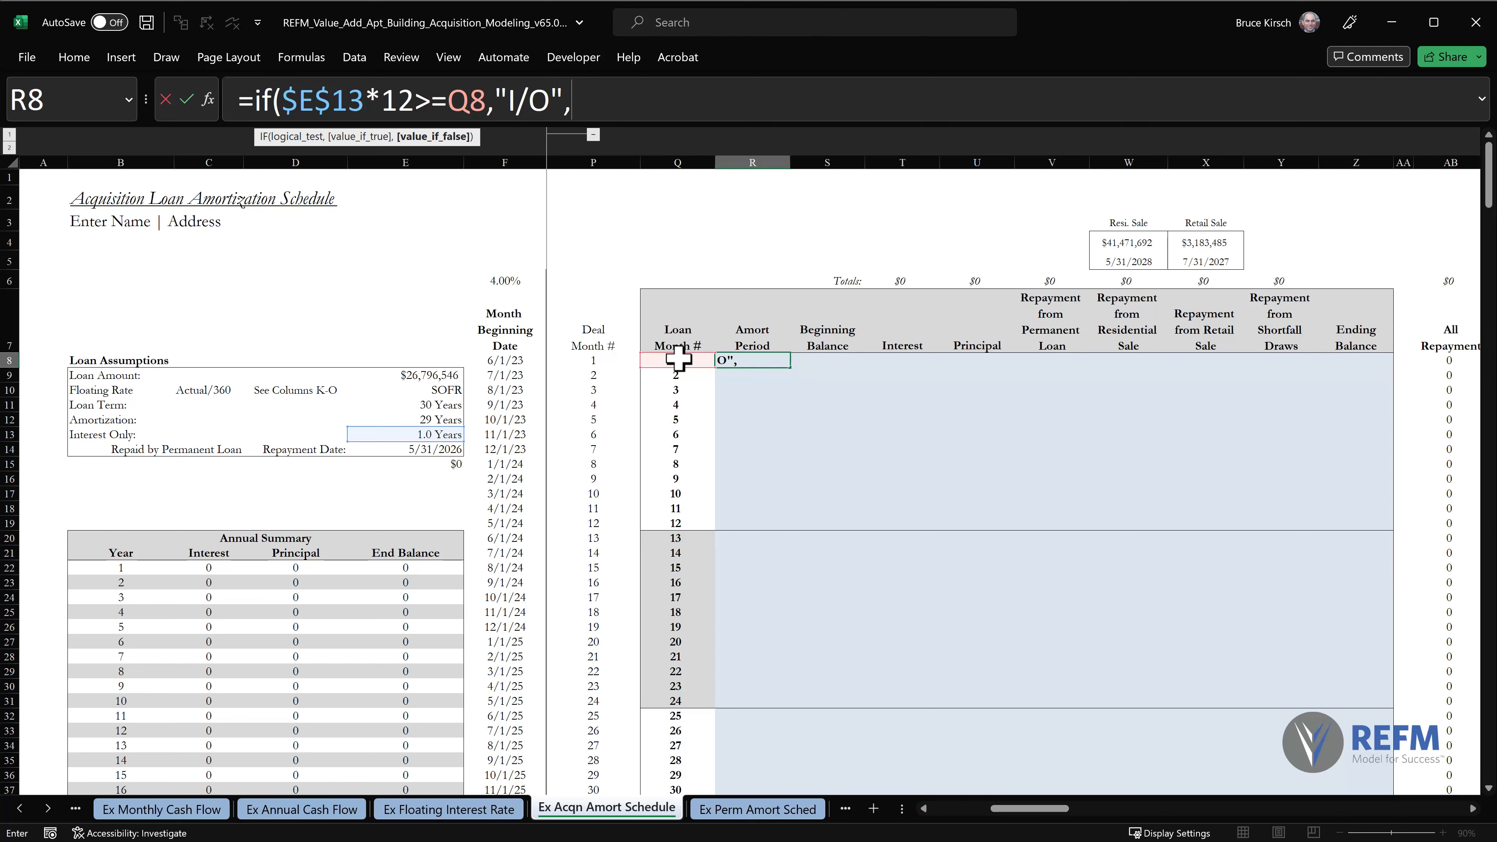
text(Q8)
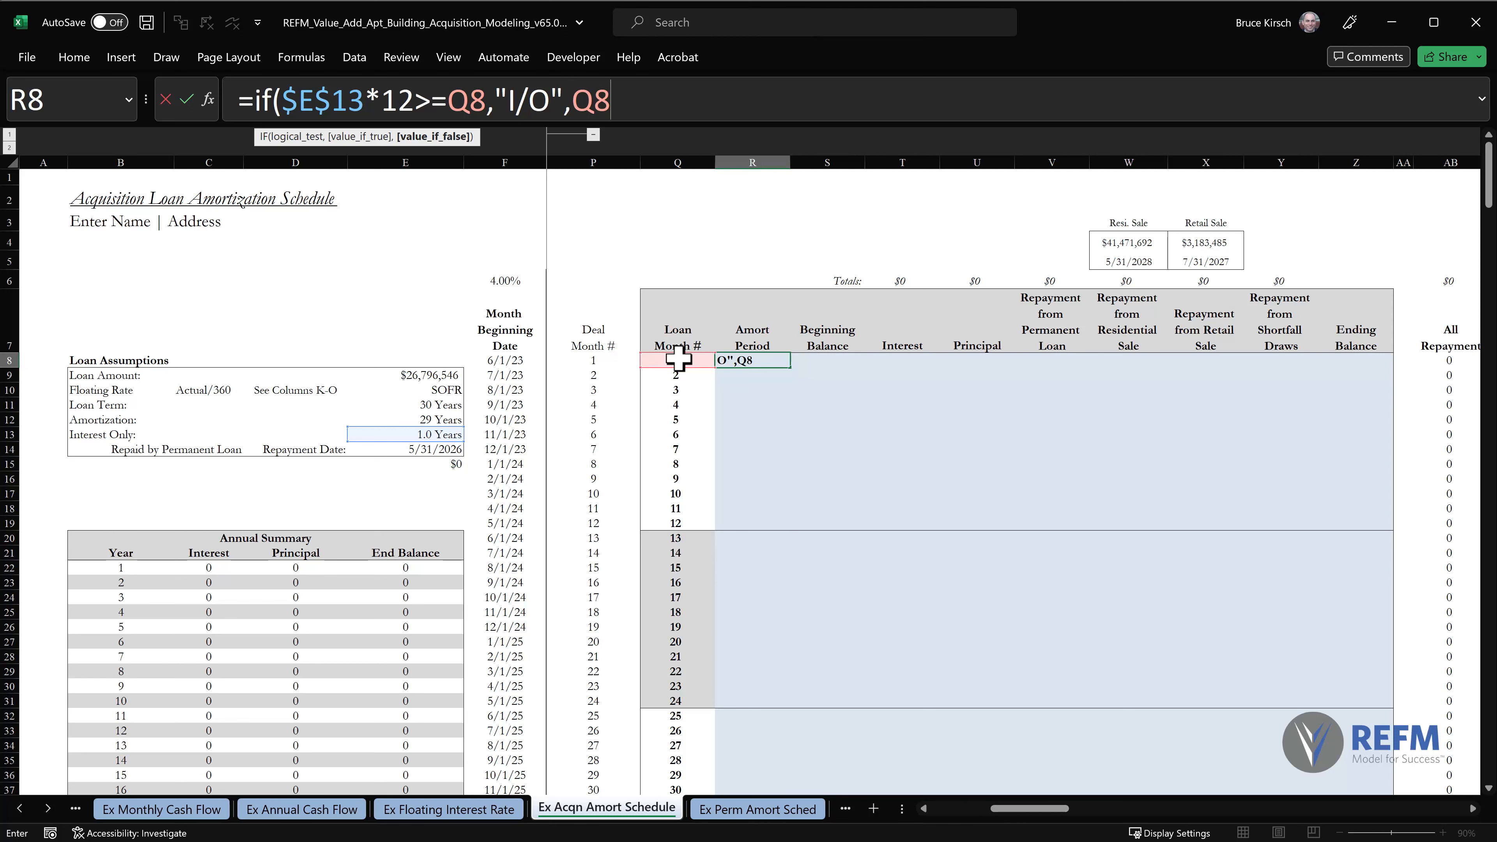
text(-()
Complete the R8 formula with Q8-($E$13*12) as the value once the interest-only months are over.
click(432, 434)
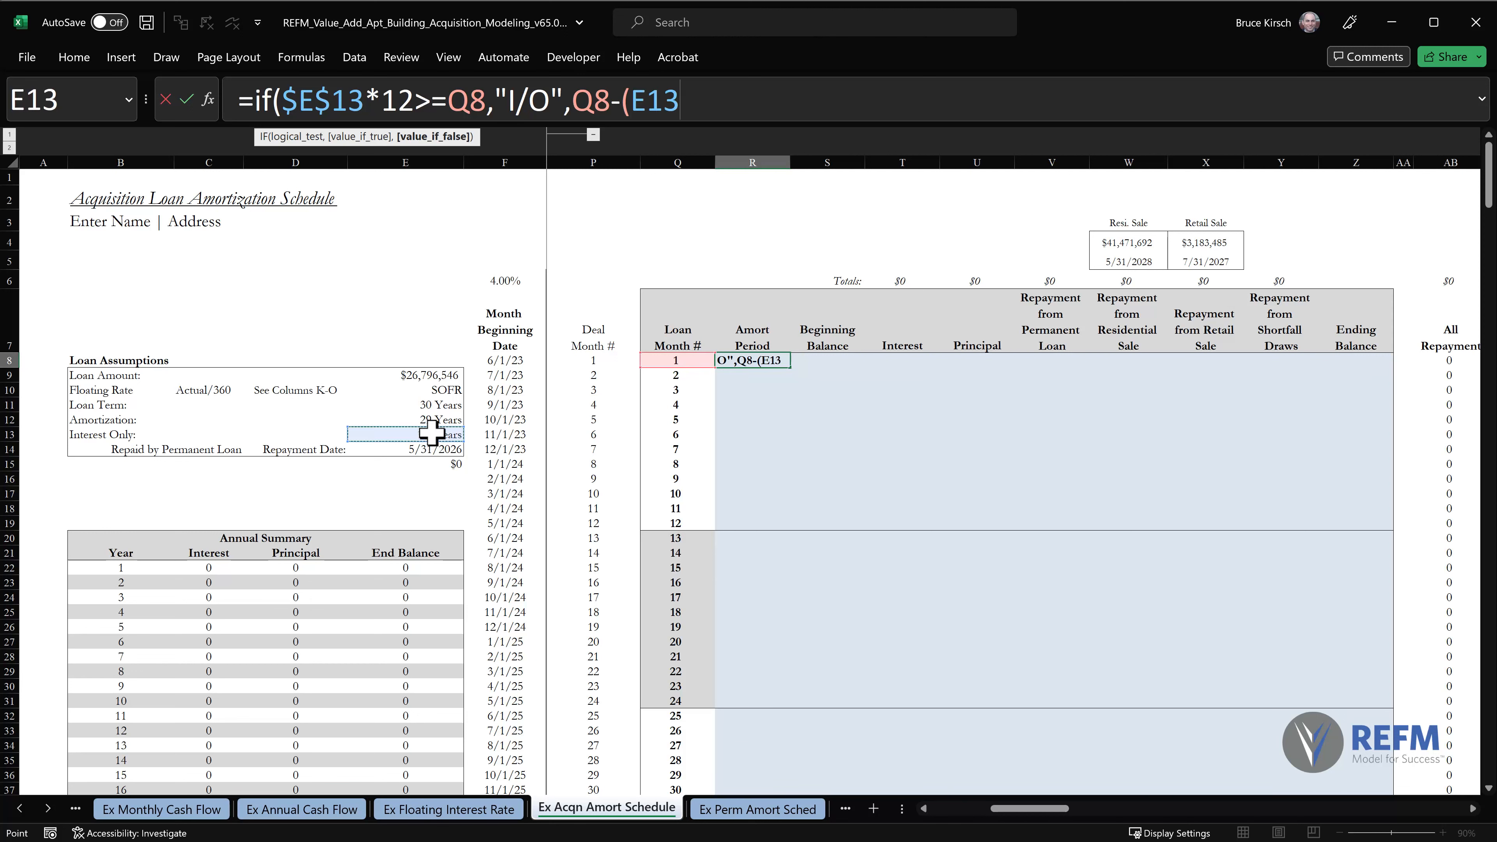
key(F4)
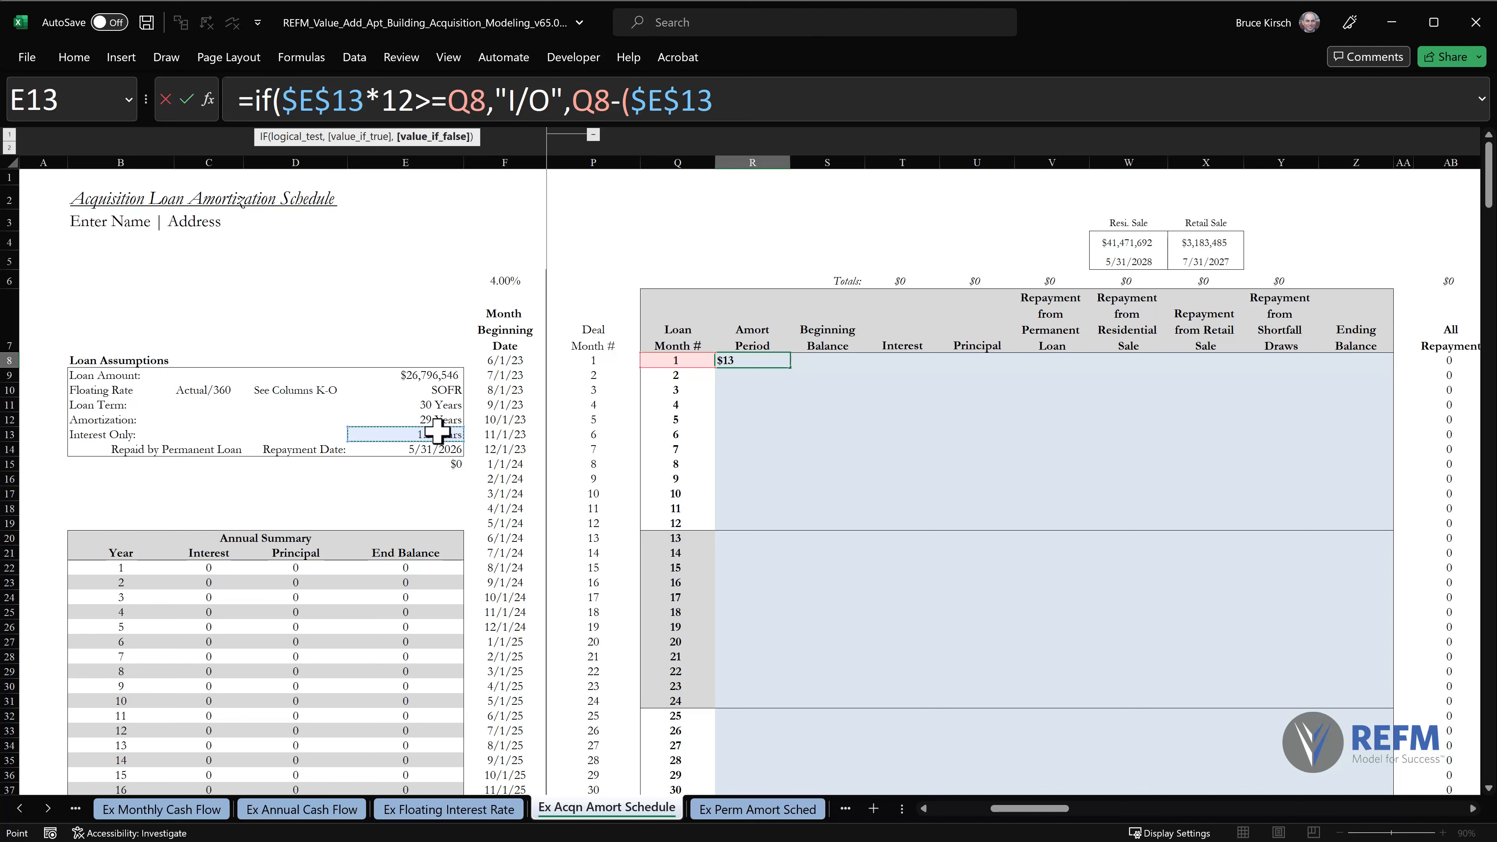
text(*12)))
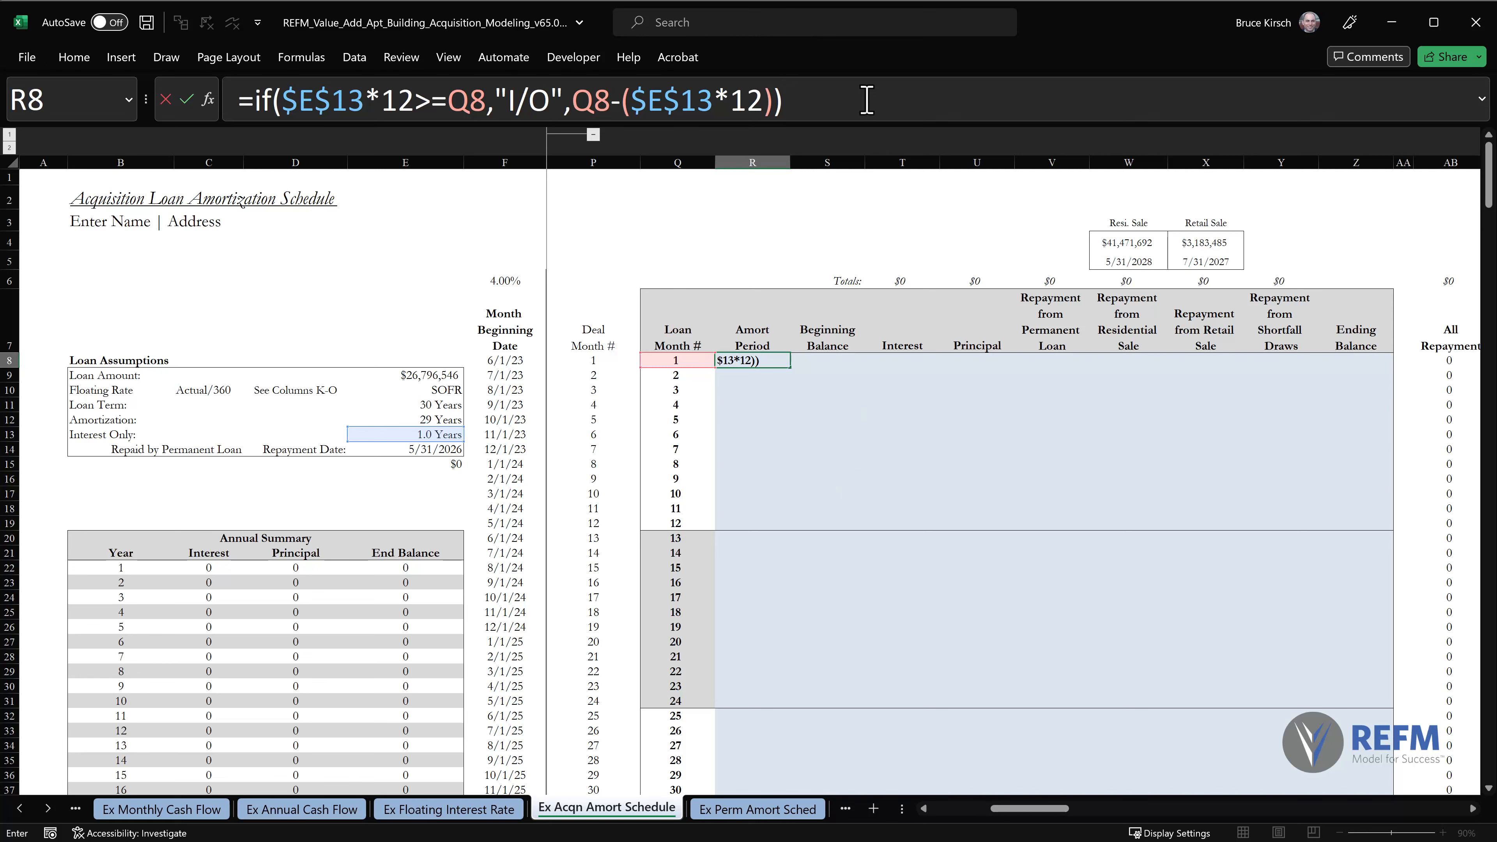
key(Return)
Copy the R8 Amort Period formula down column R through row 367 and return to the top of the sheet.
key(Up)
key(ctrl+c)
key(ctrl+shift+Down)
key(shift+Up)
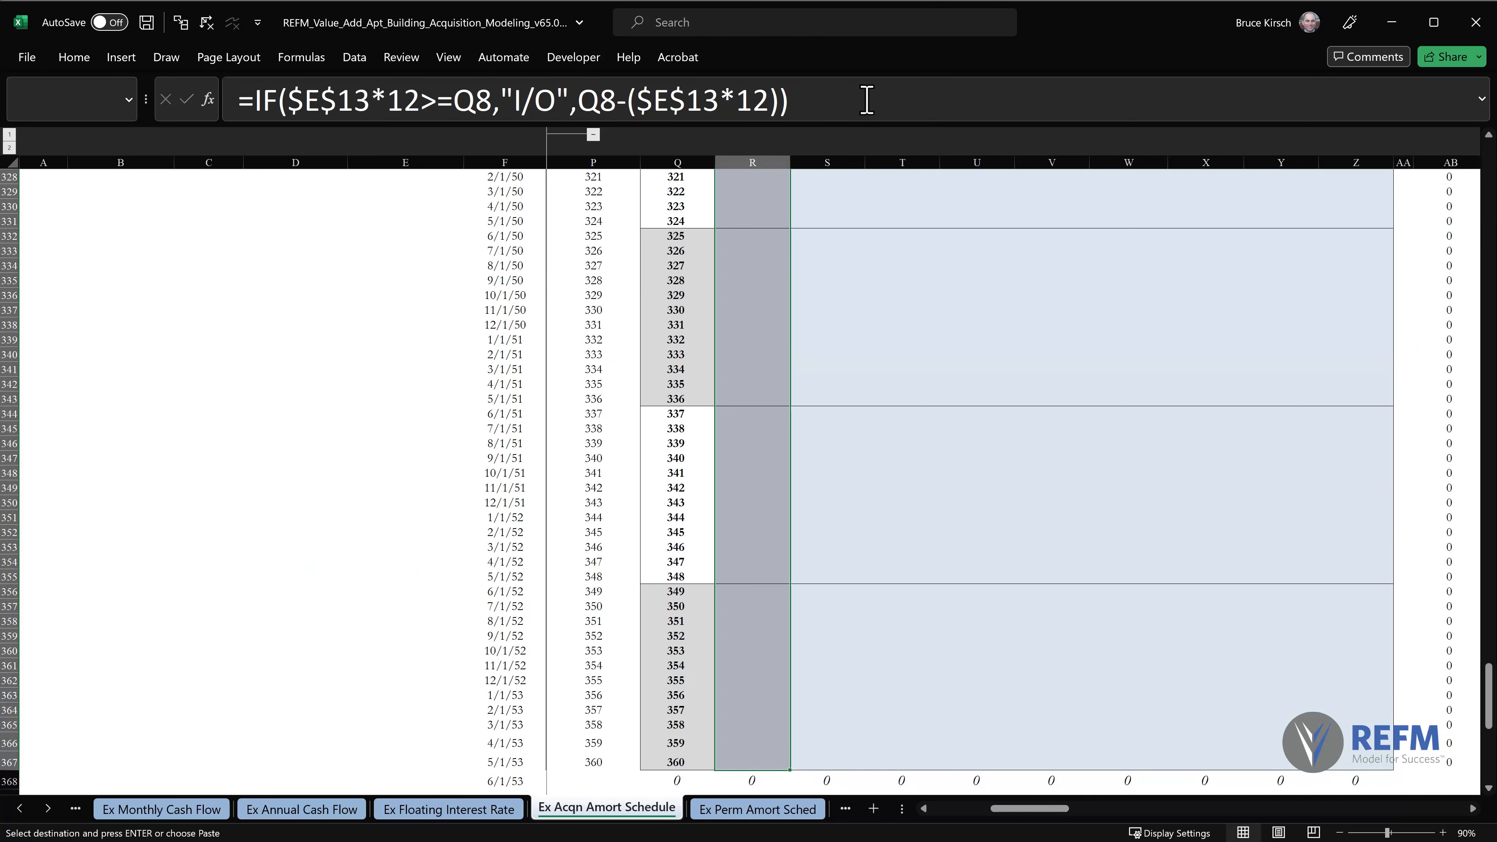
key(ctrl+v)
key(ctrl+Home)
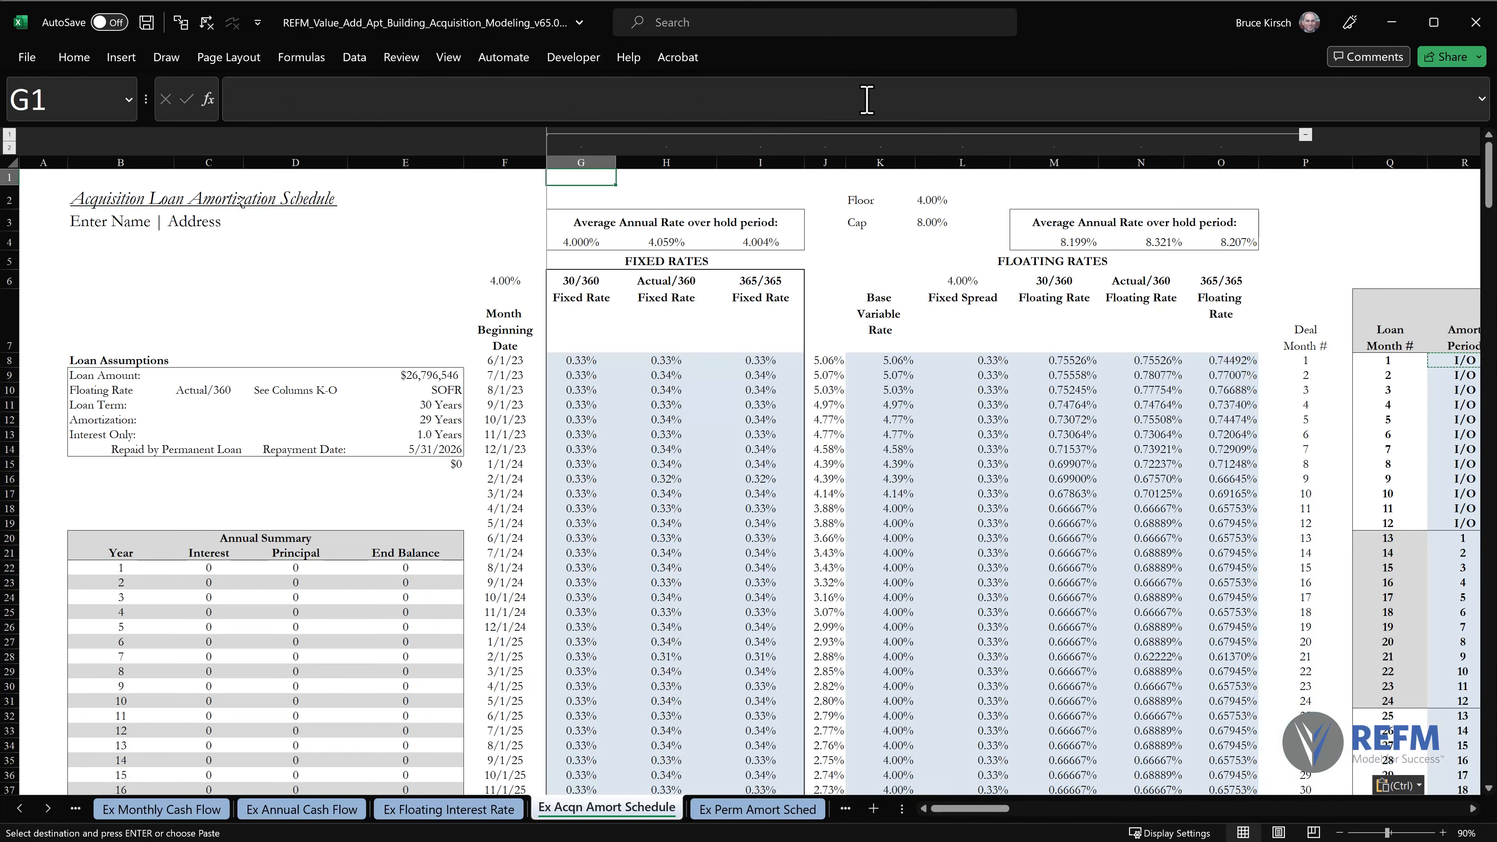
Start the Beginning Balance formula in S8 with IF(Q8=1, returning the loan amount $E$9 for the first loan month.
scroll(867, 100, right, 10)
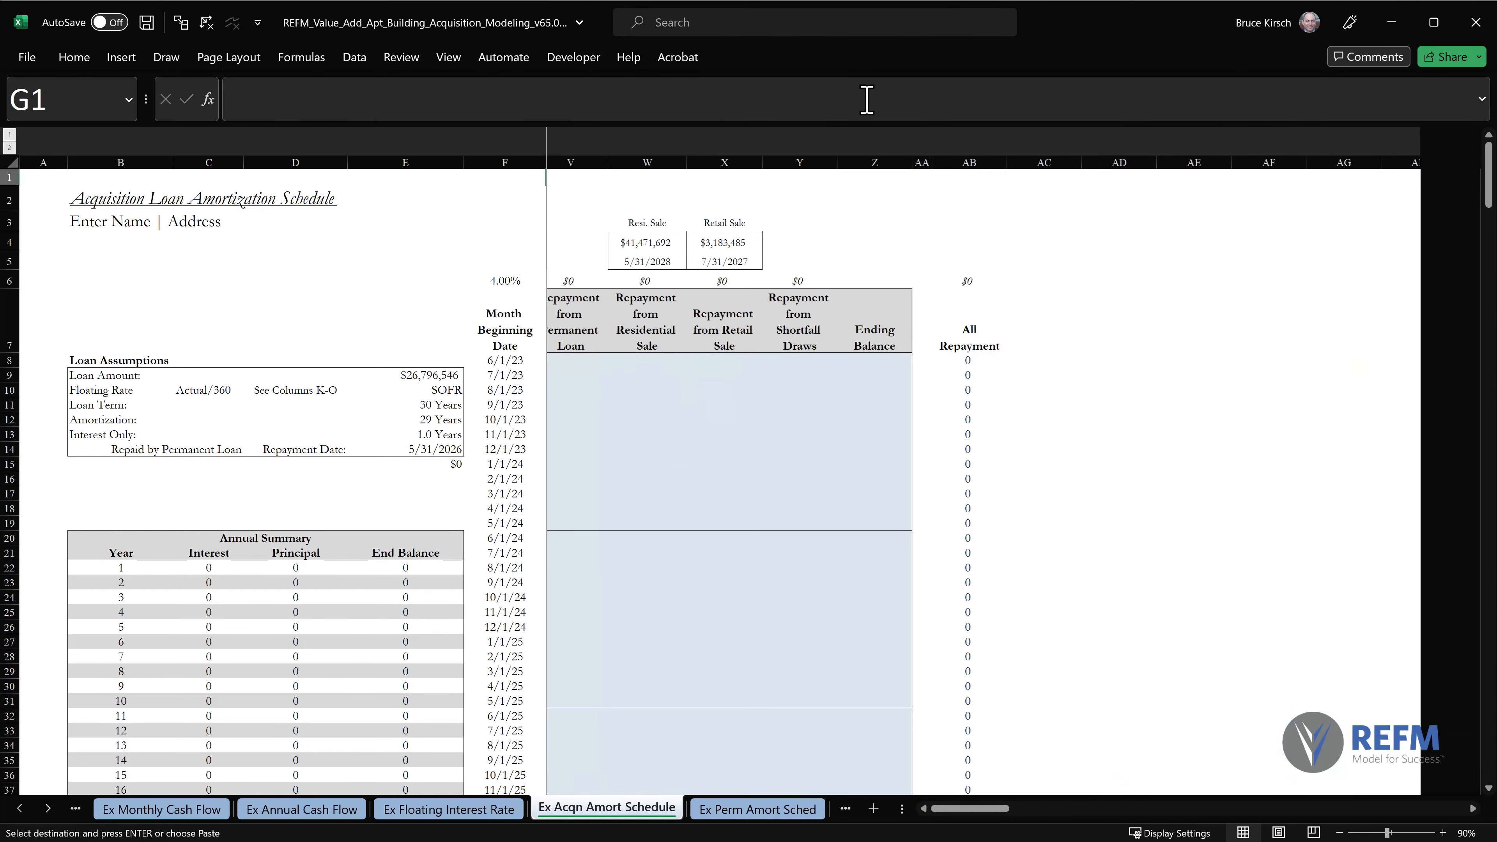
scroll(868, 100, left, 4)
scroll(867, 100, right, 1)
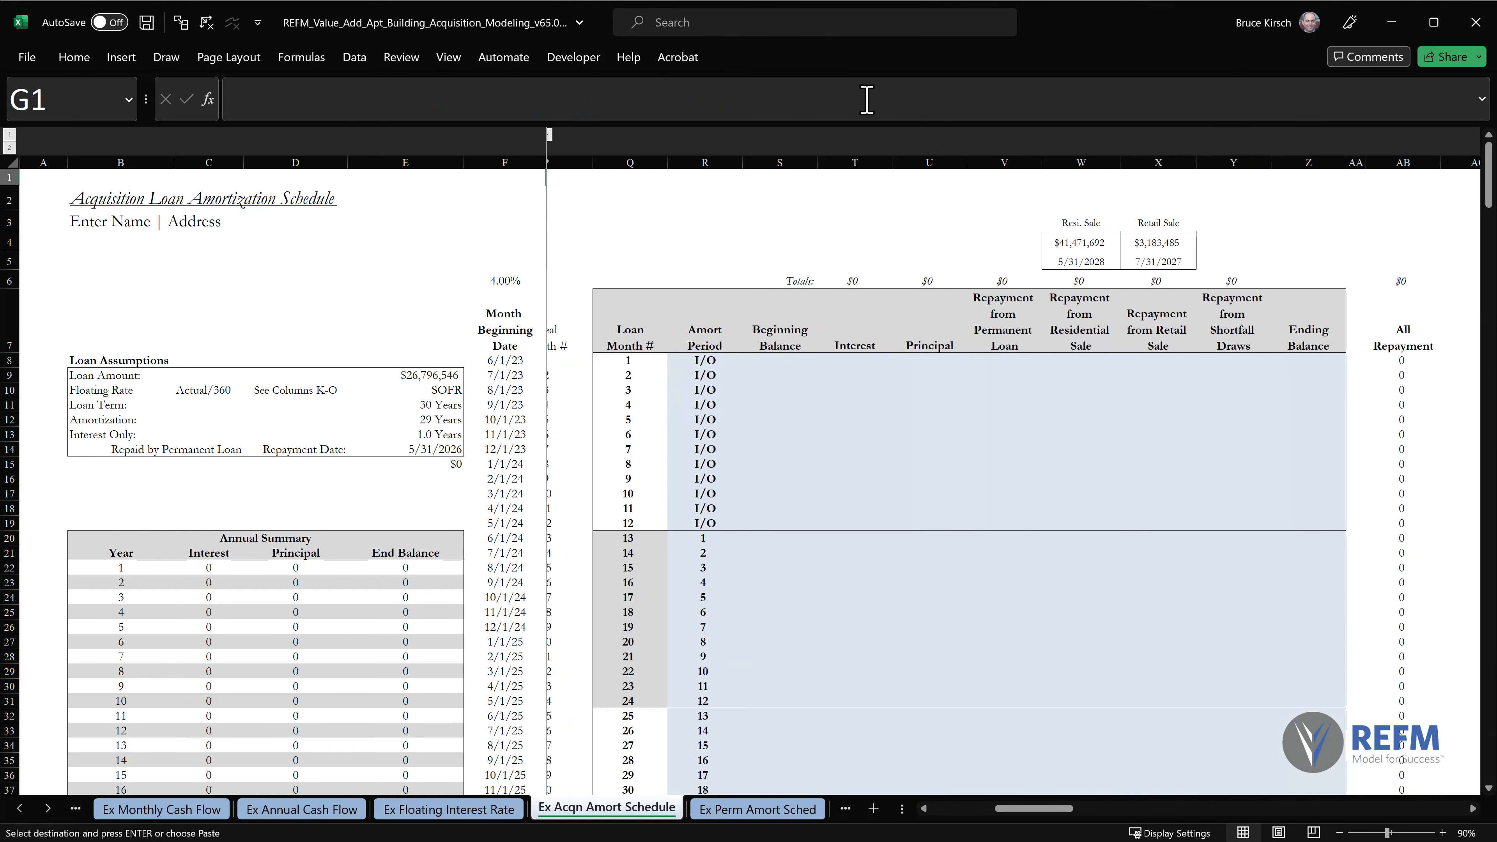
scroll(867, 99, left, 2)
click(905, 361)
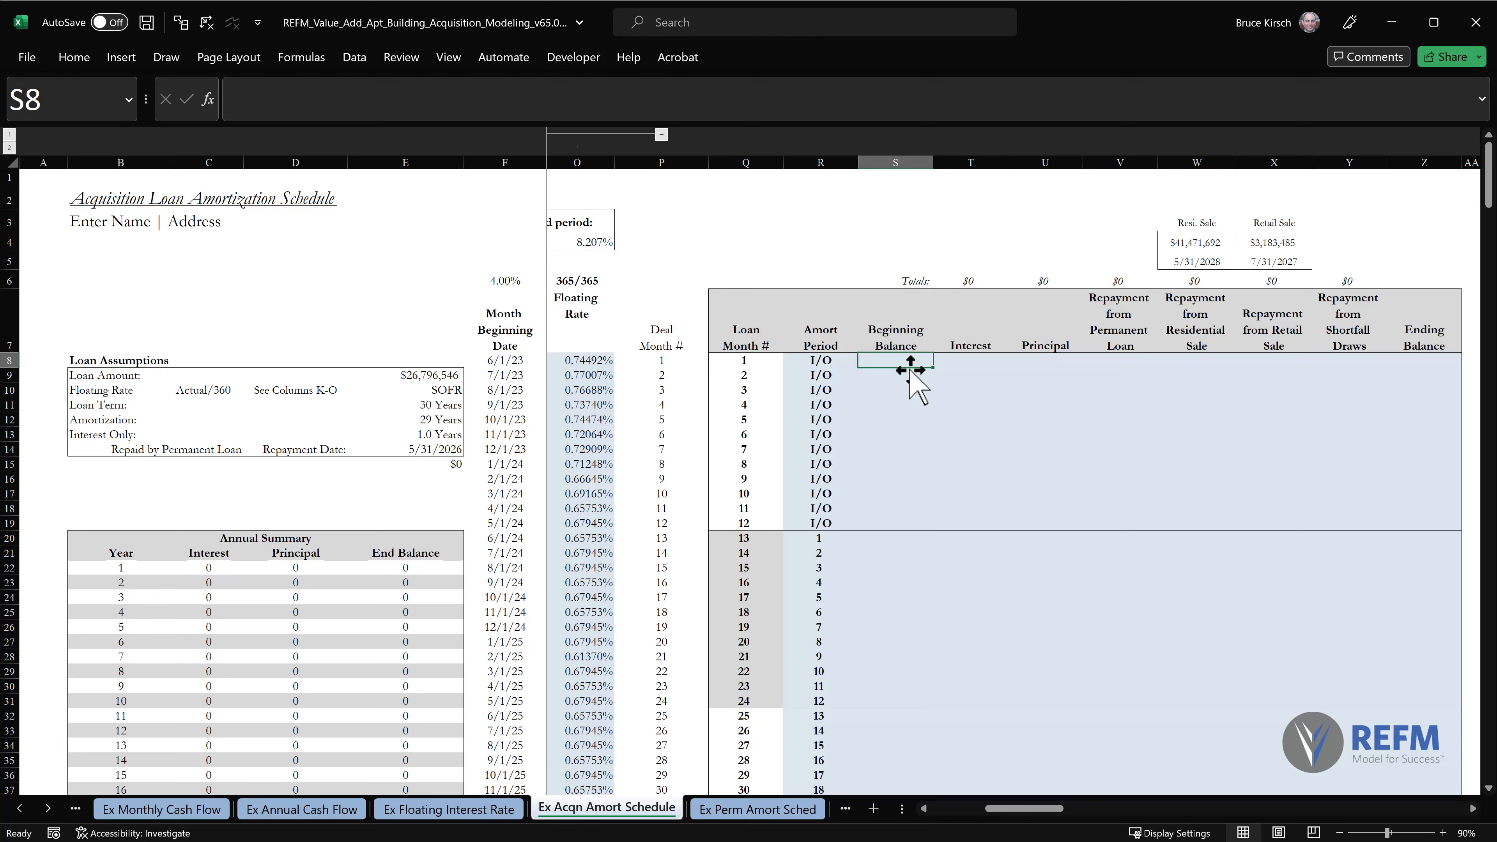
text(=IF()
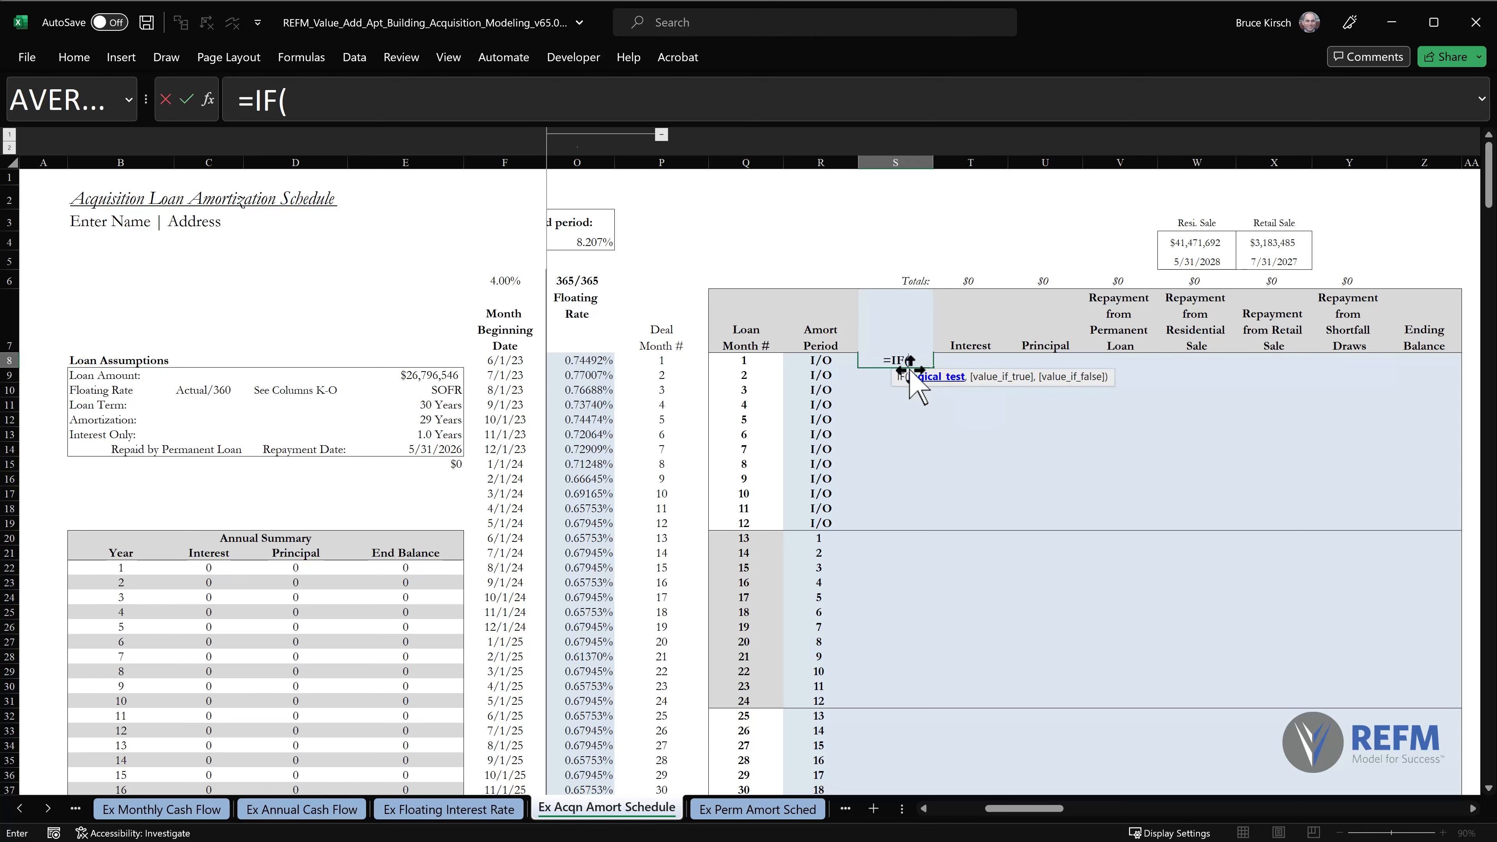
click(750, 359)
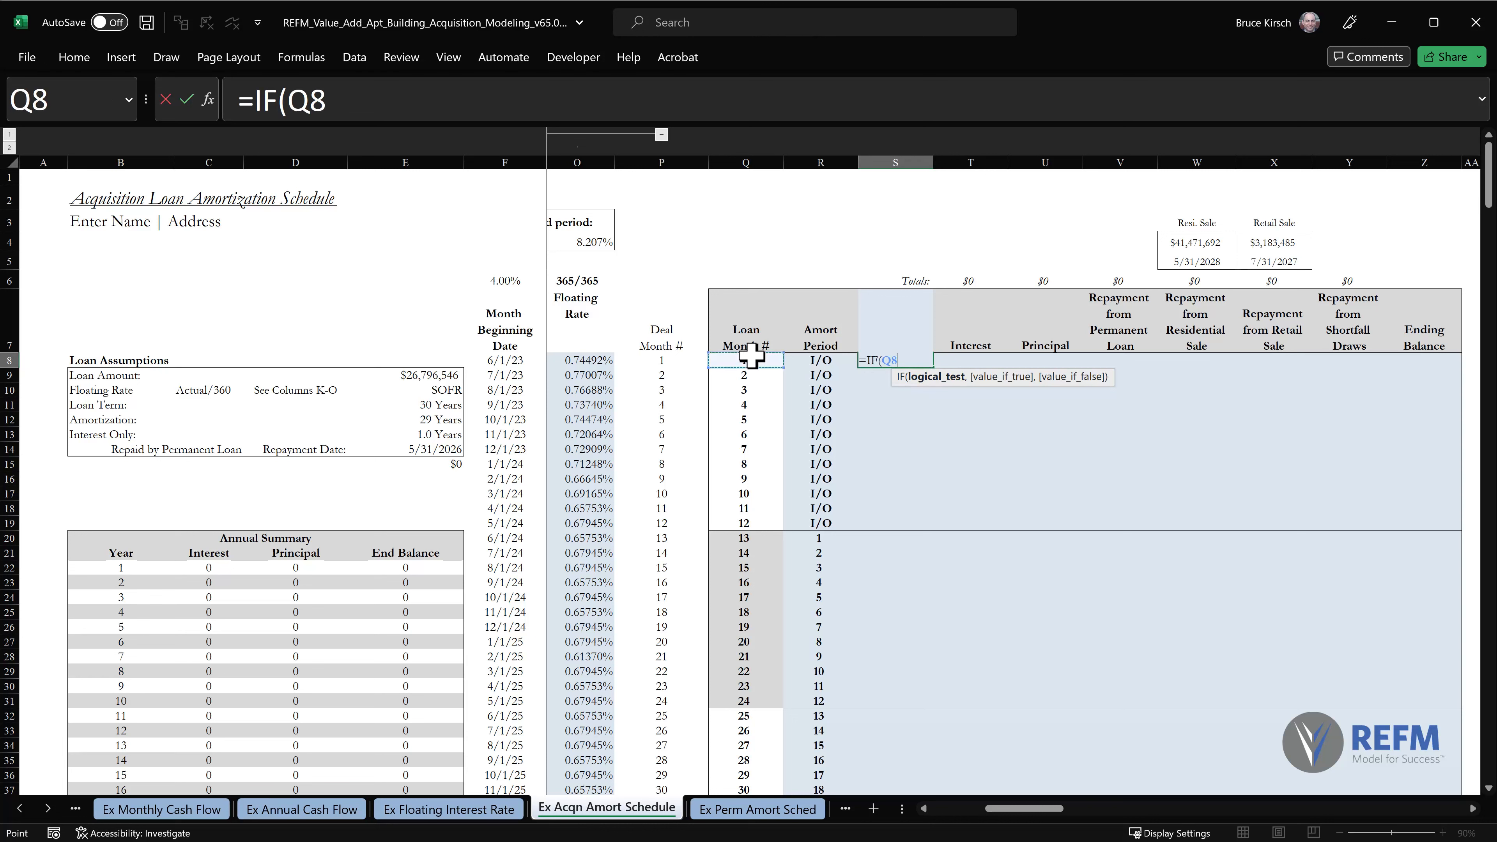
text(=1)
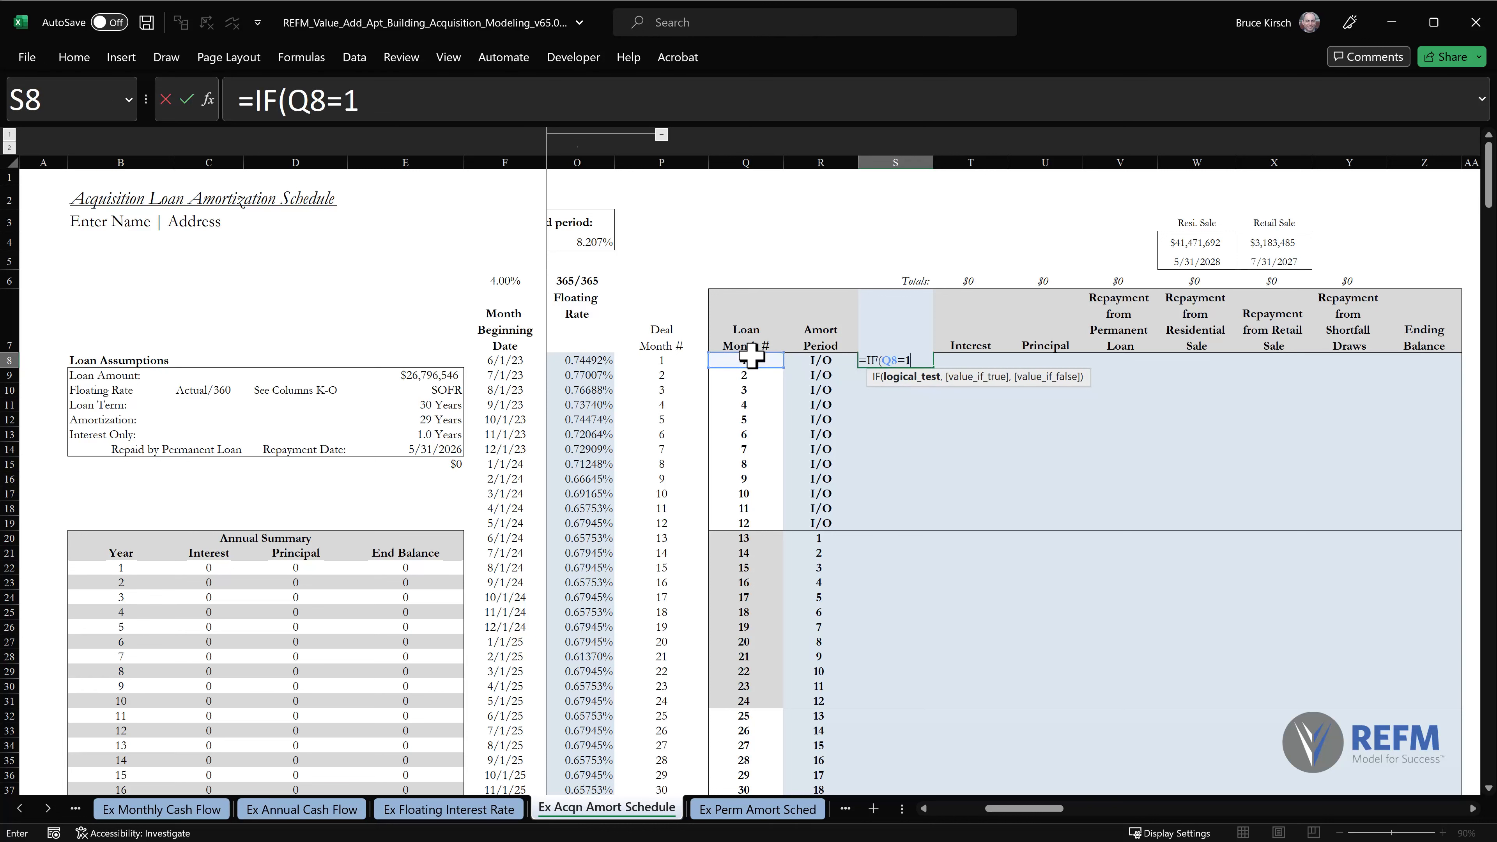
text(,)
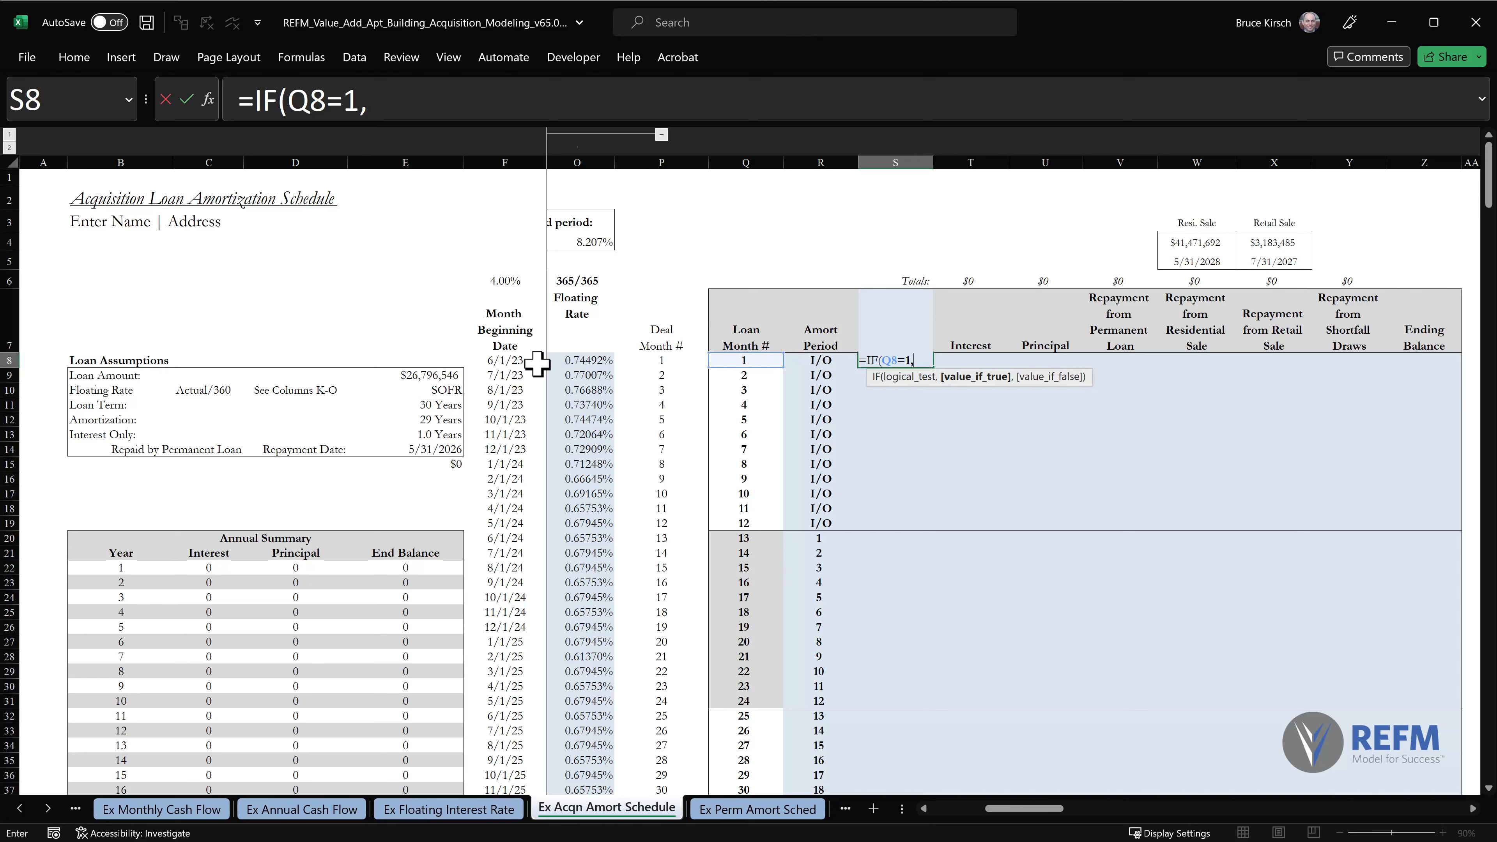
click(419, 376)
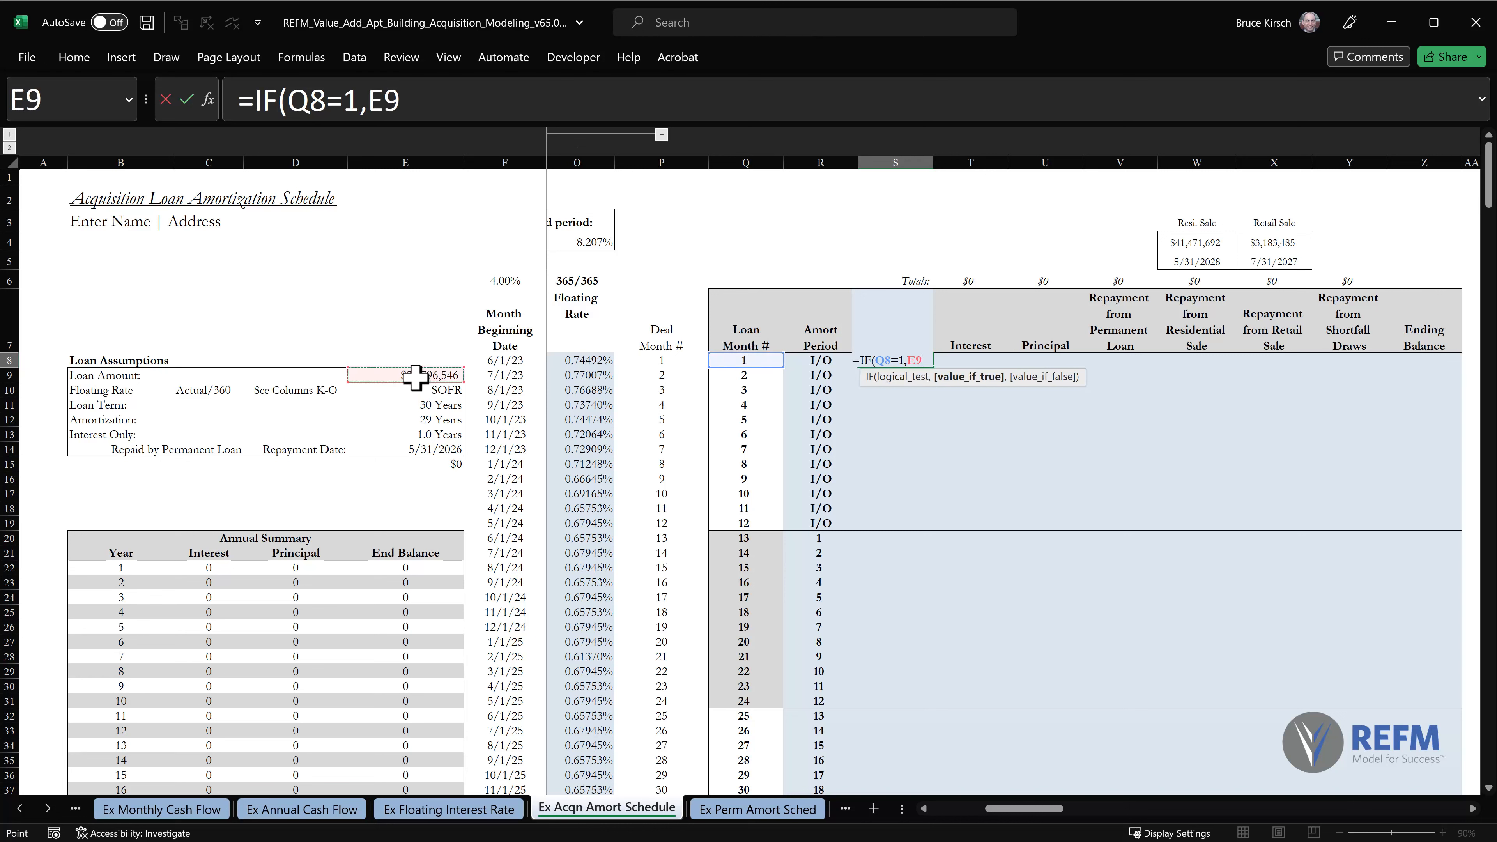
key(F4)
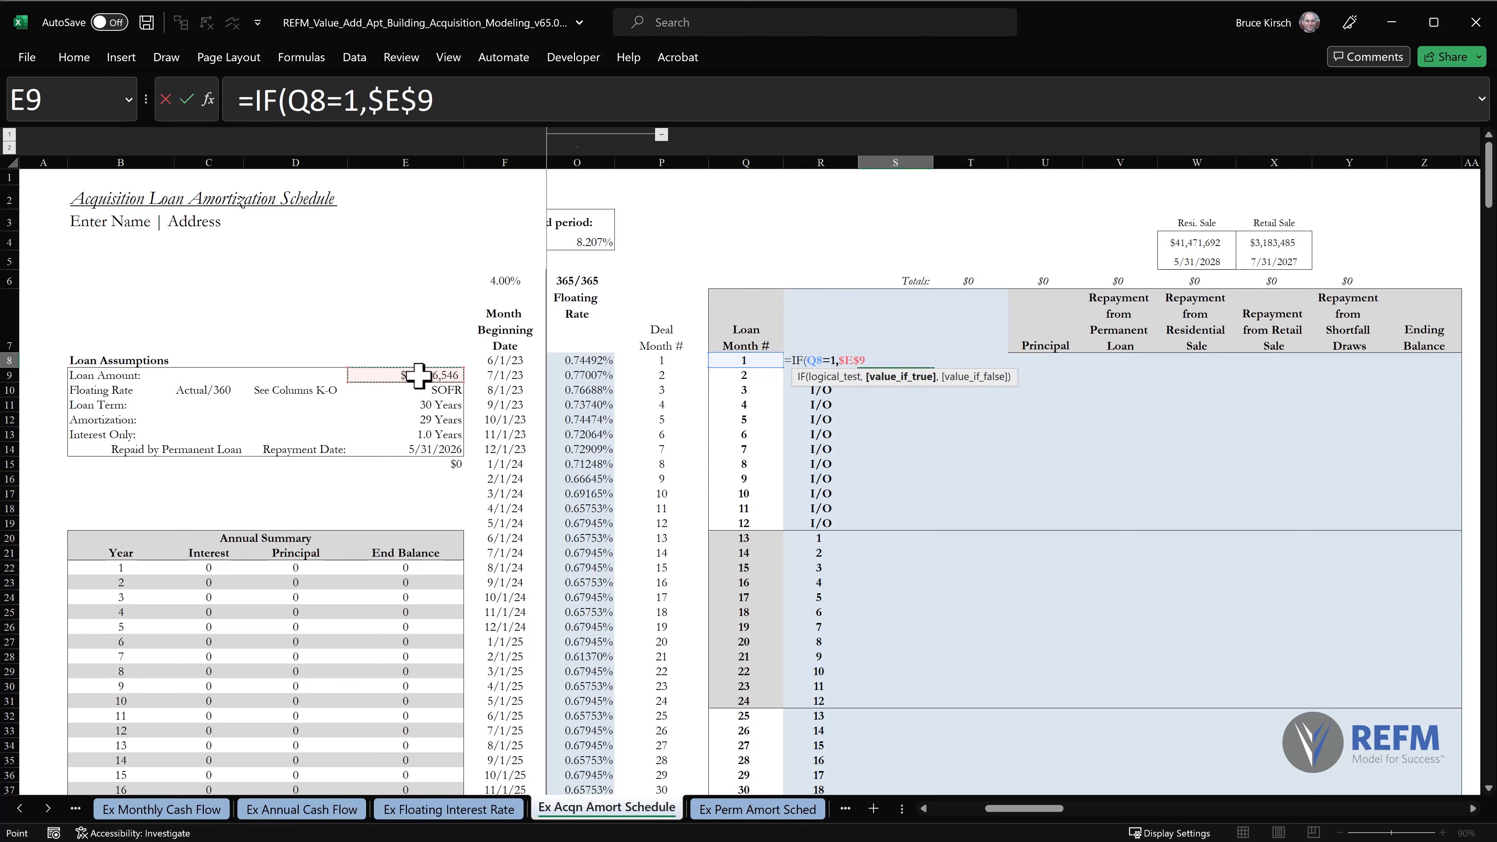
Complete the S8 formula with the nested IF(Z7=0,0,Z7) so other months take the prior ending balance.
text(,IF()
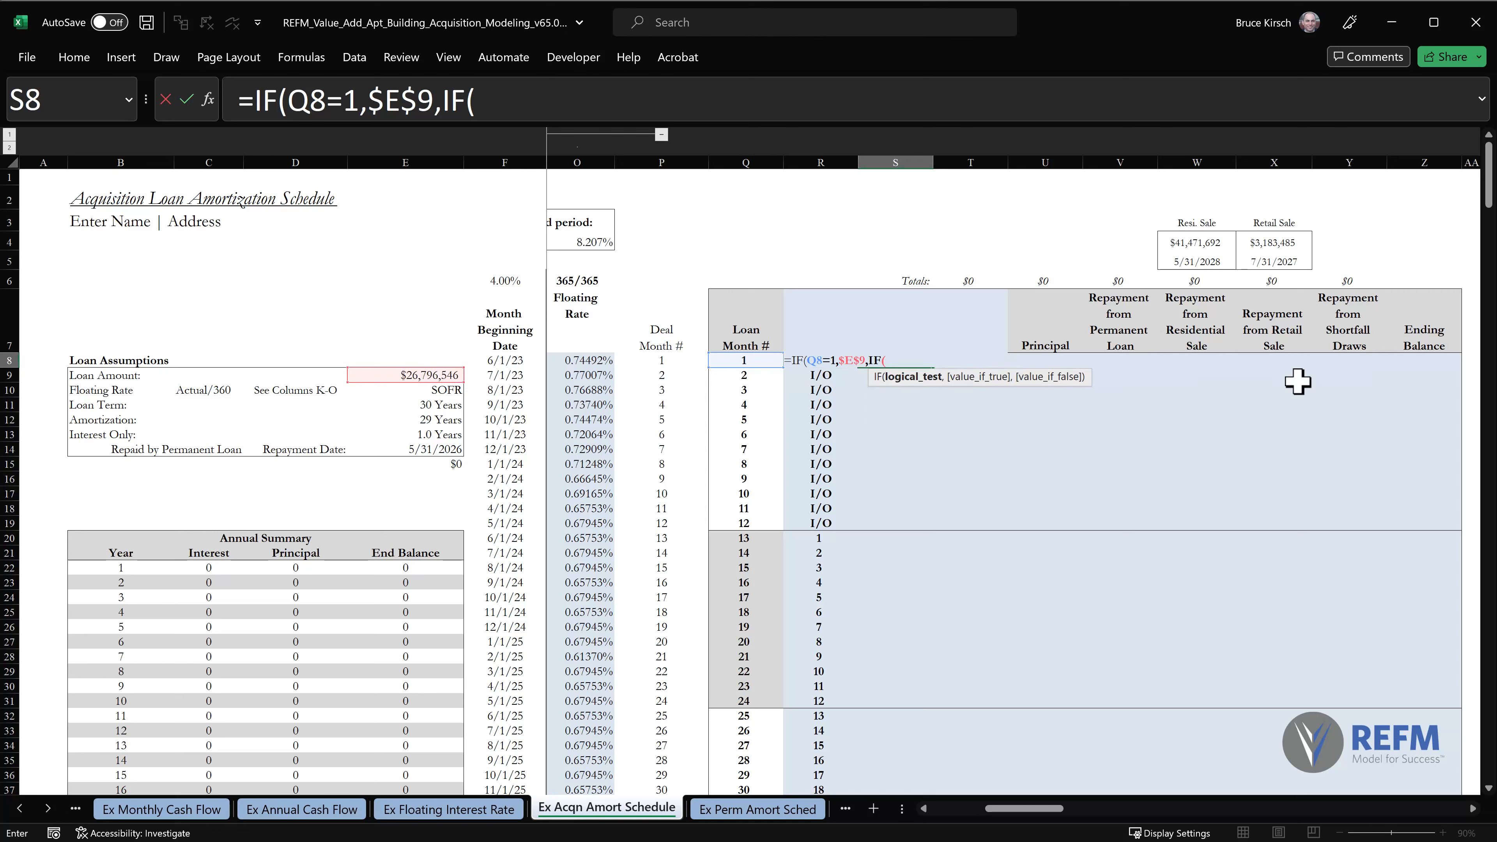
click(1429, 347)
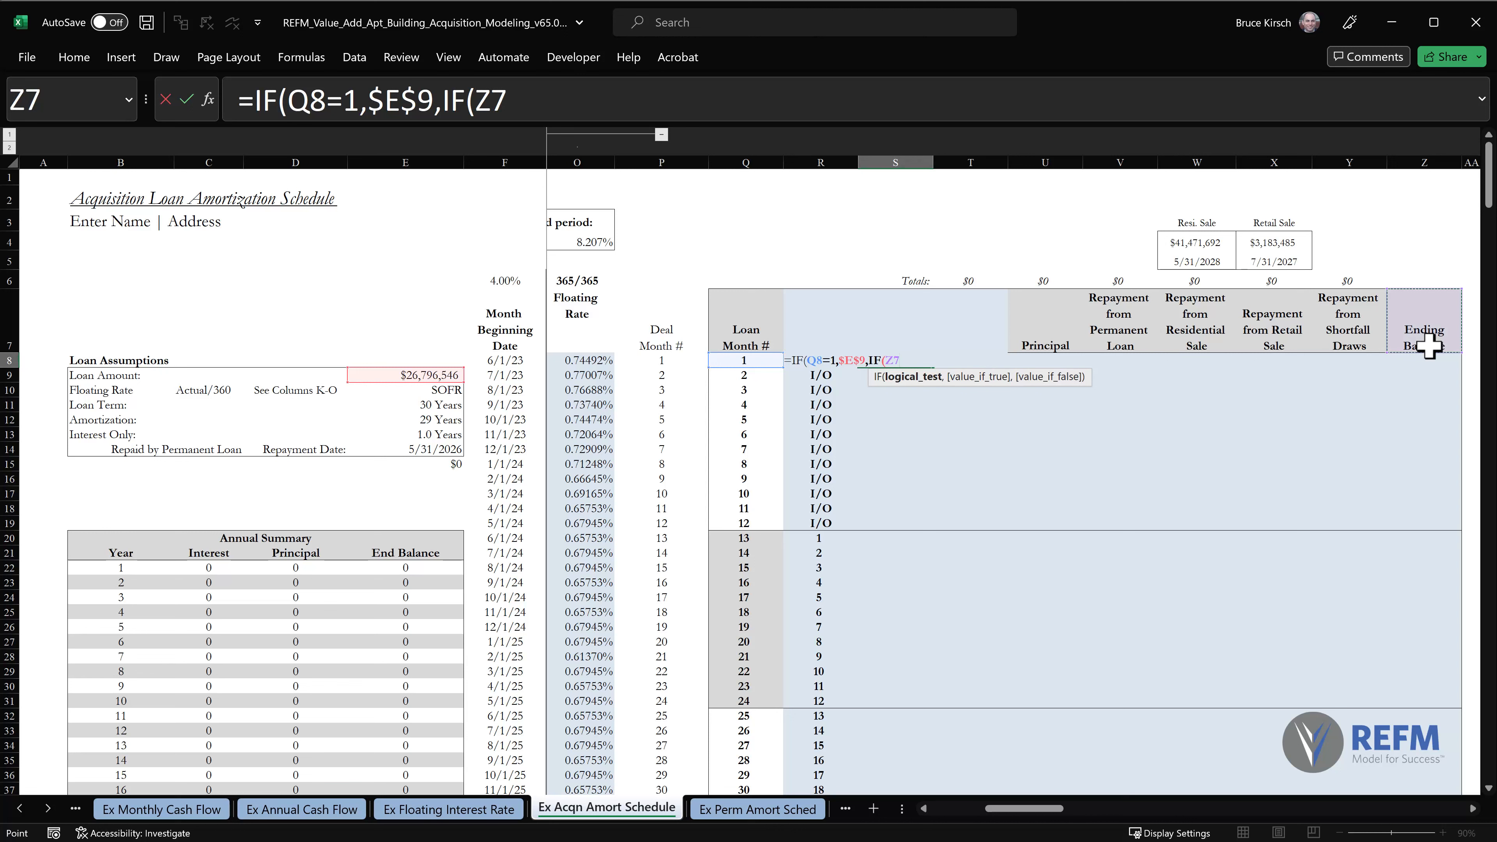
text(=0)
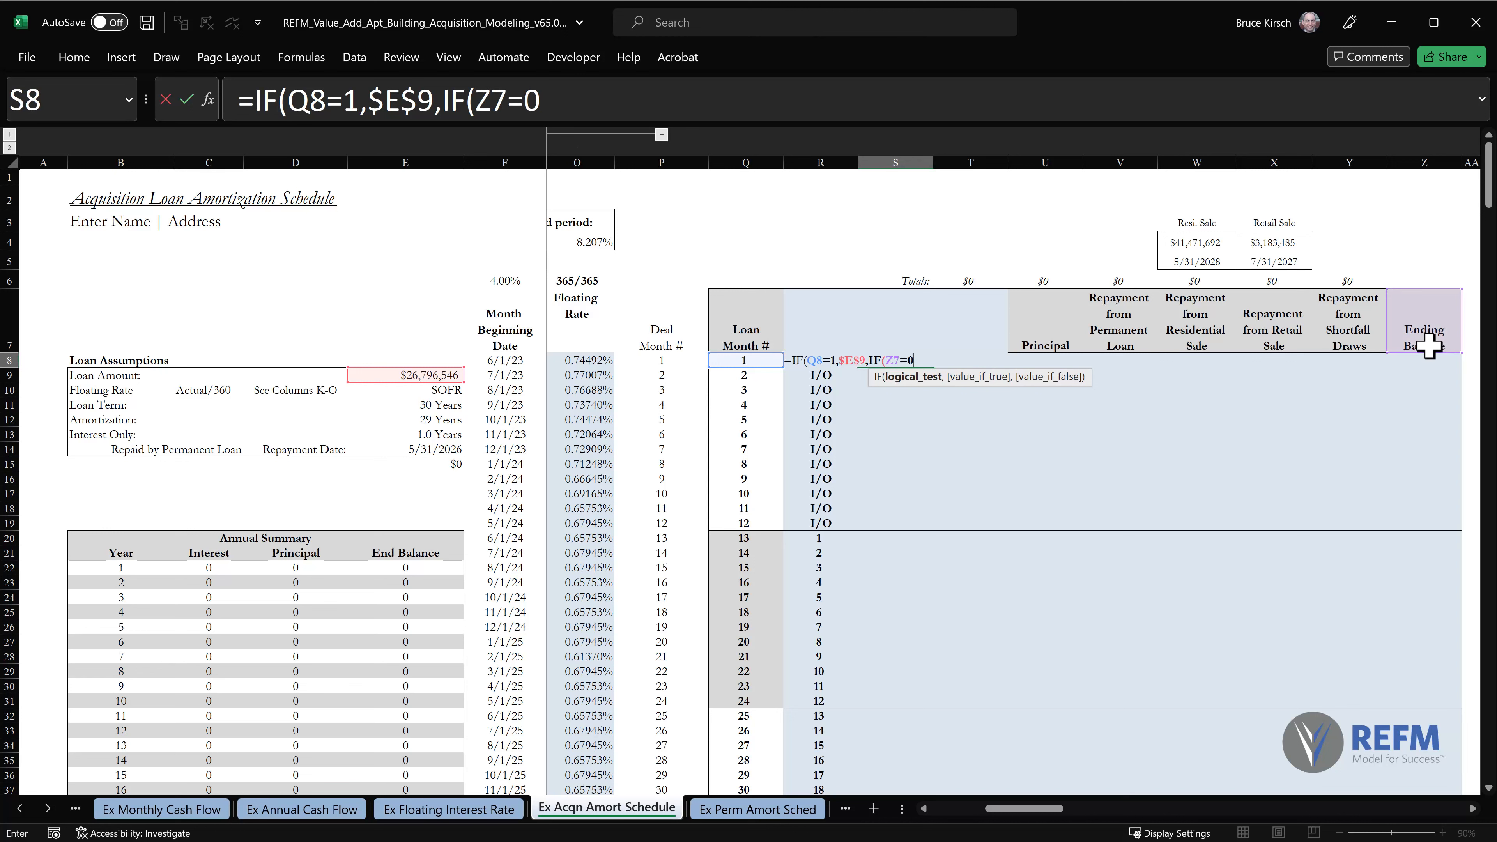
text(,)
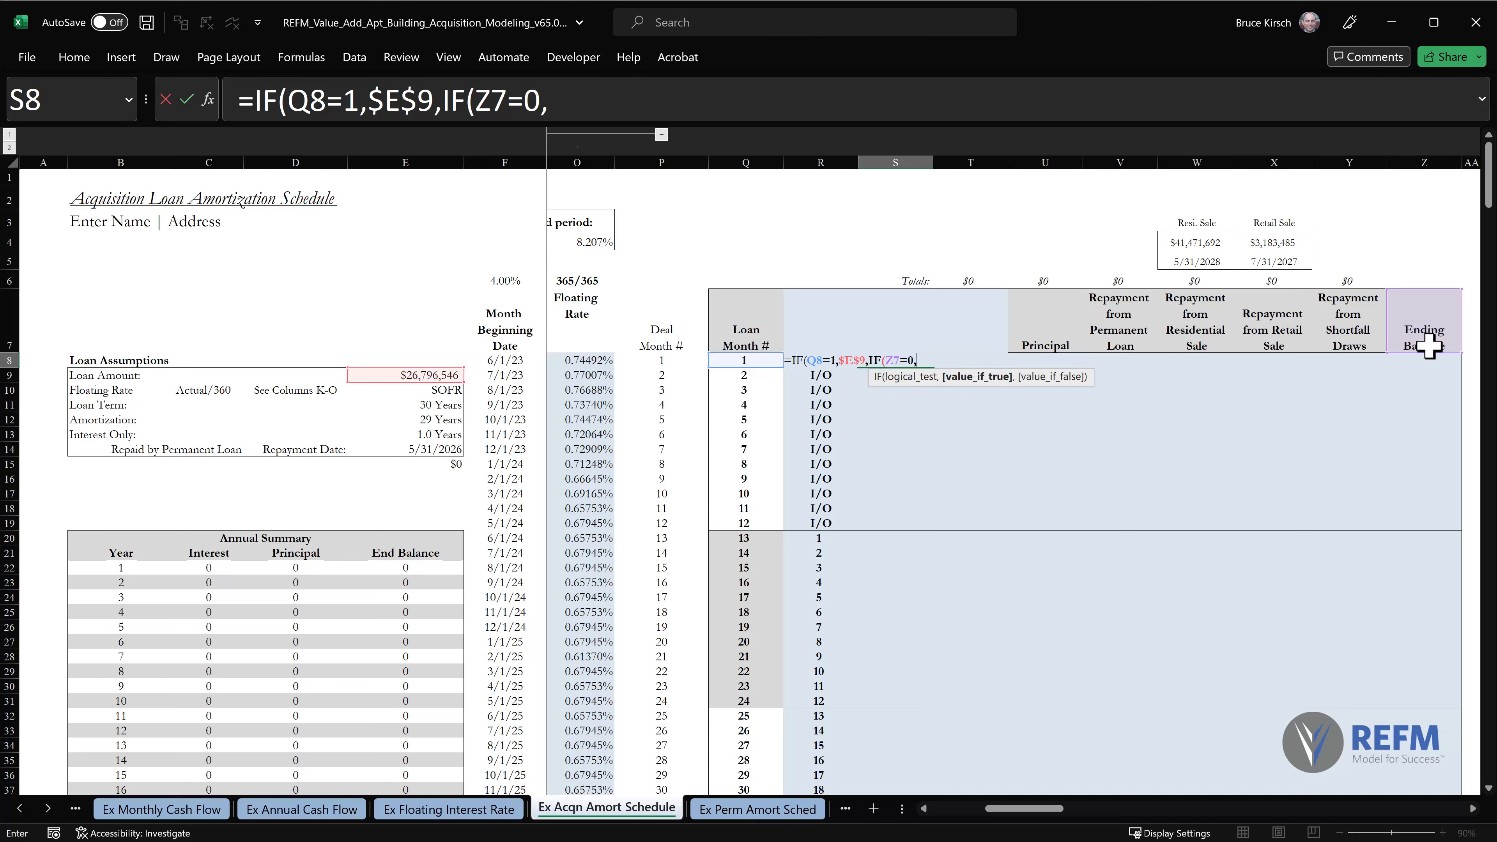
text(0,)
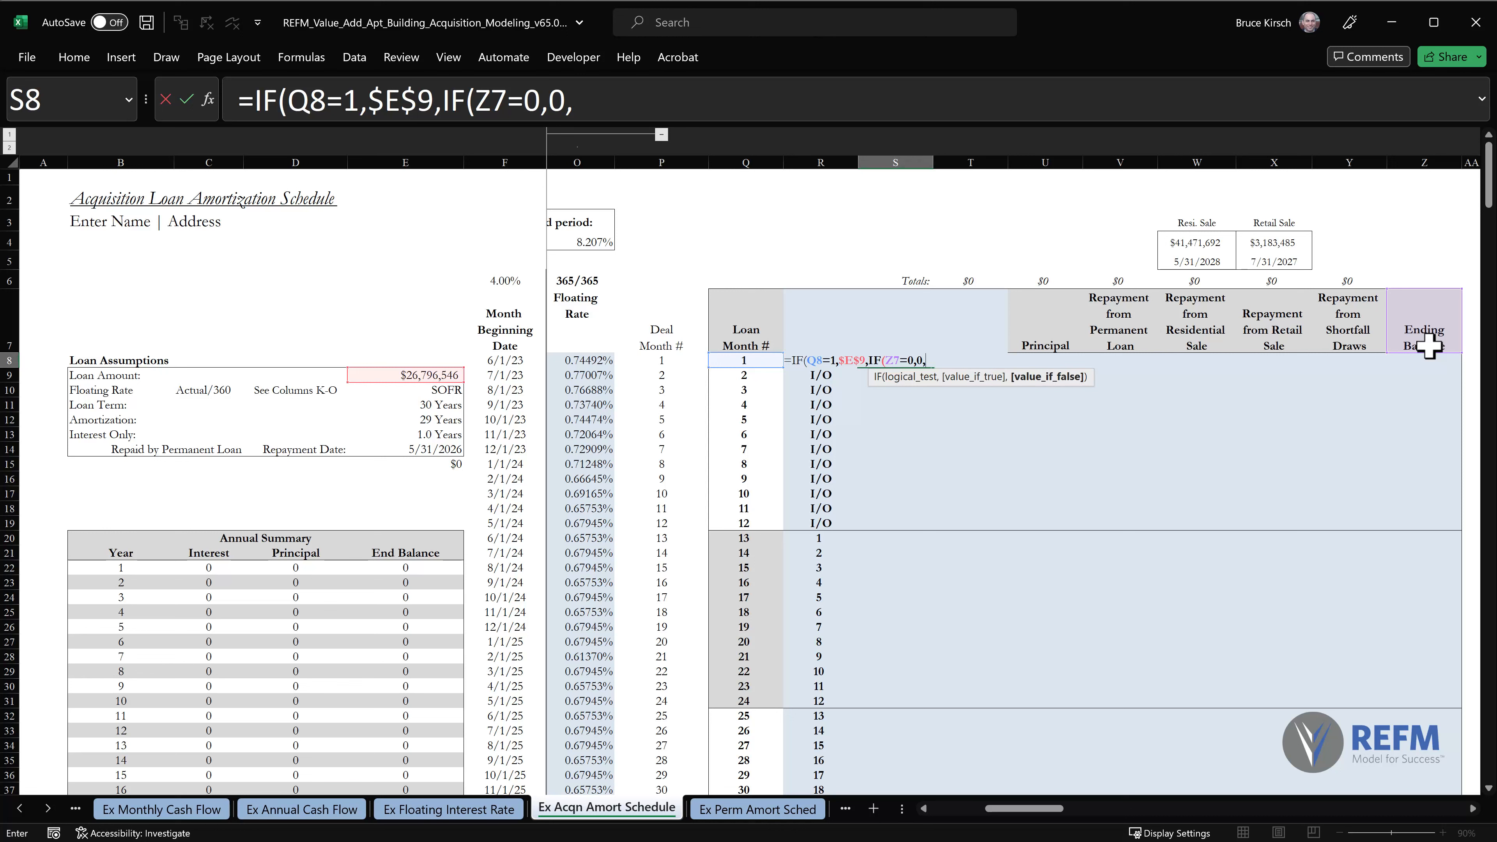
click(1429, 346)
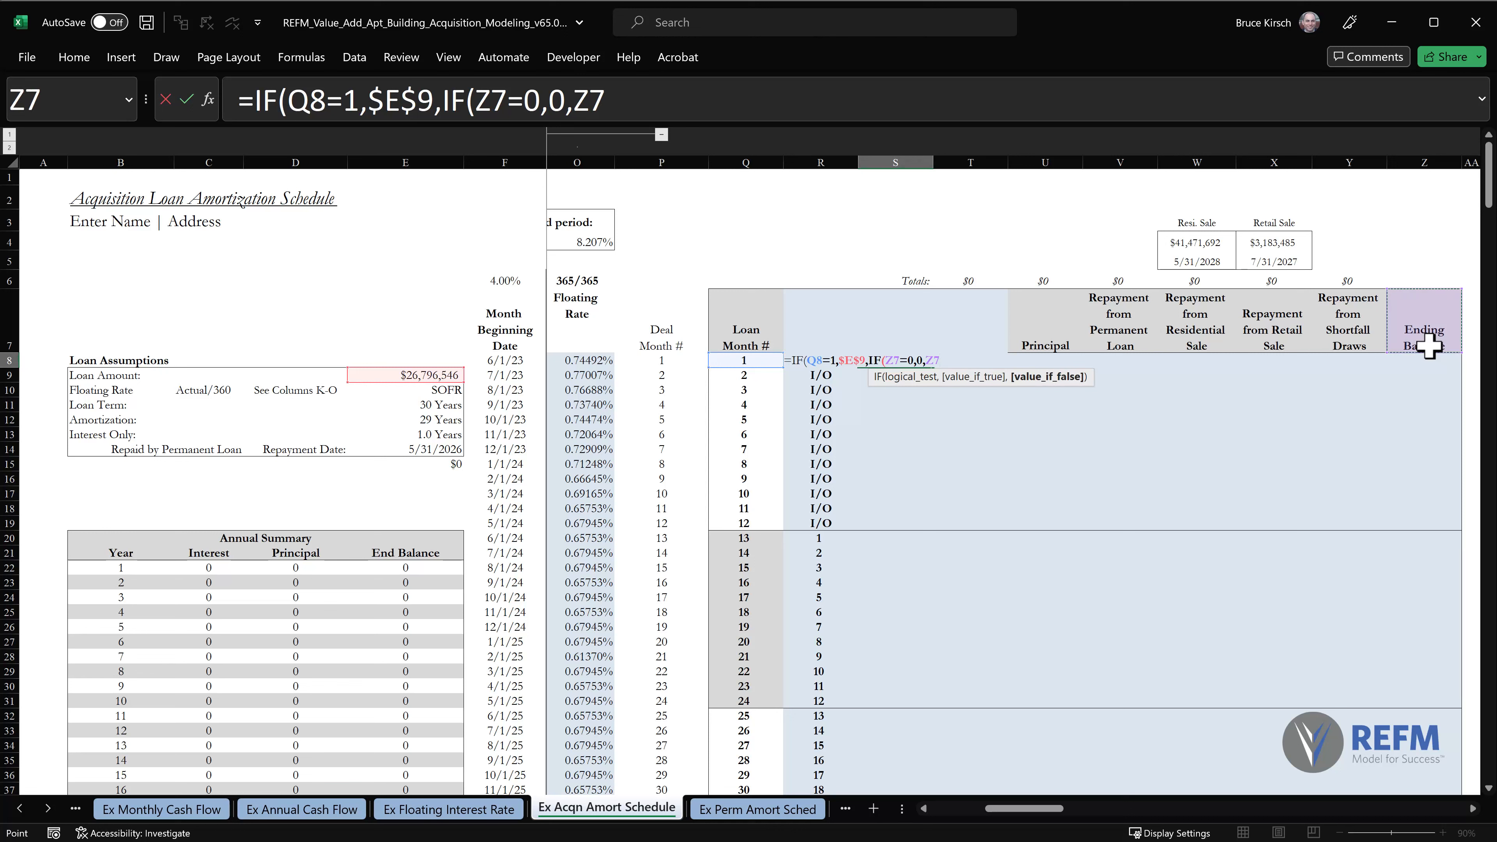
text()))
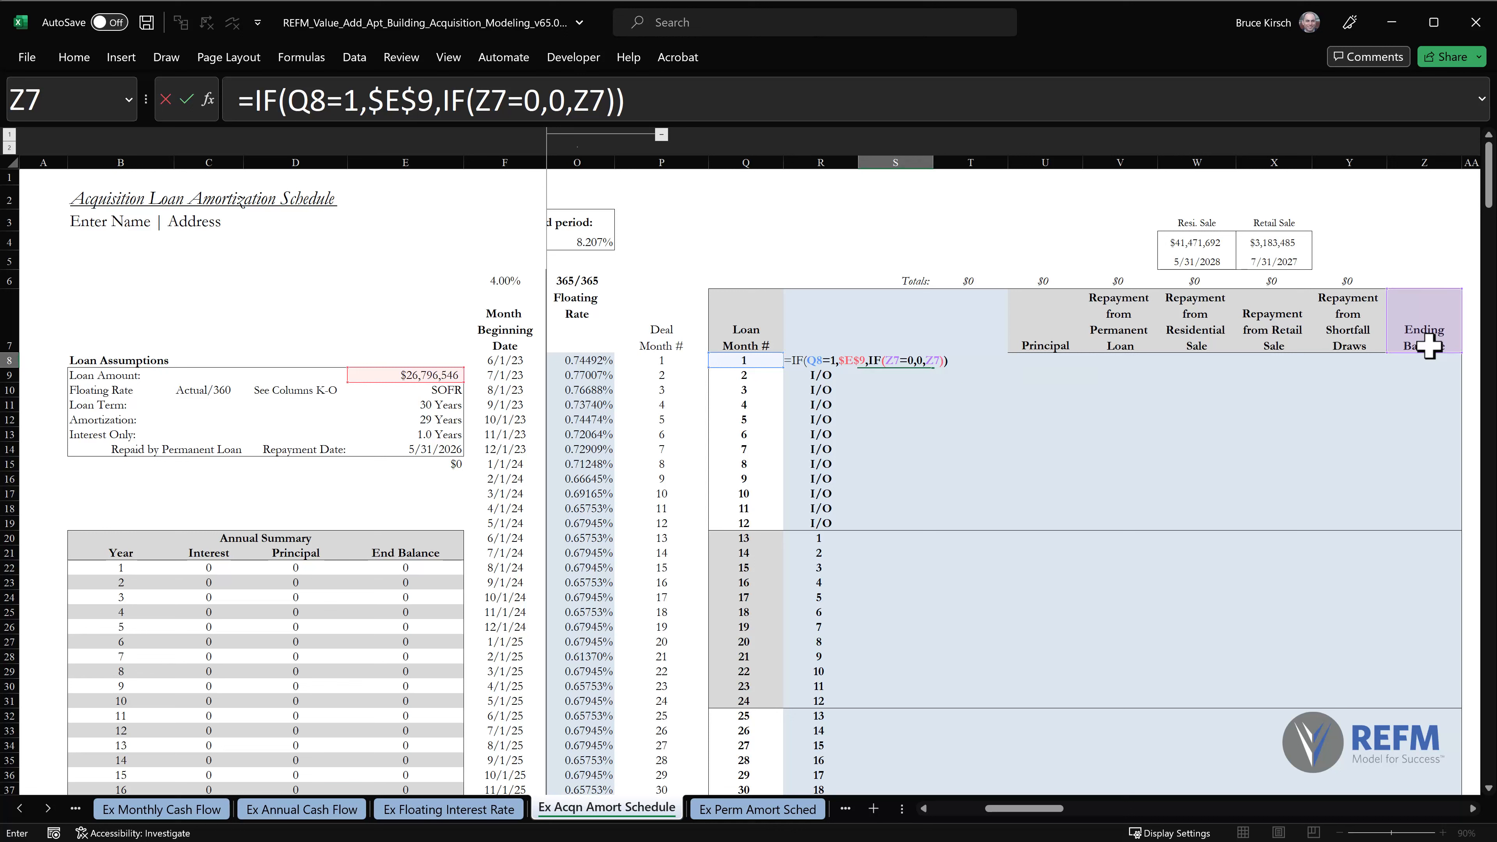
key(Return)
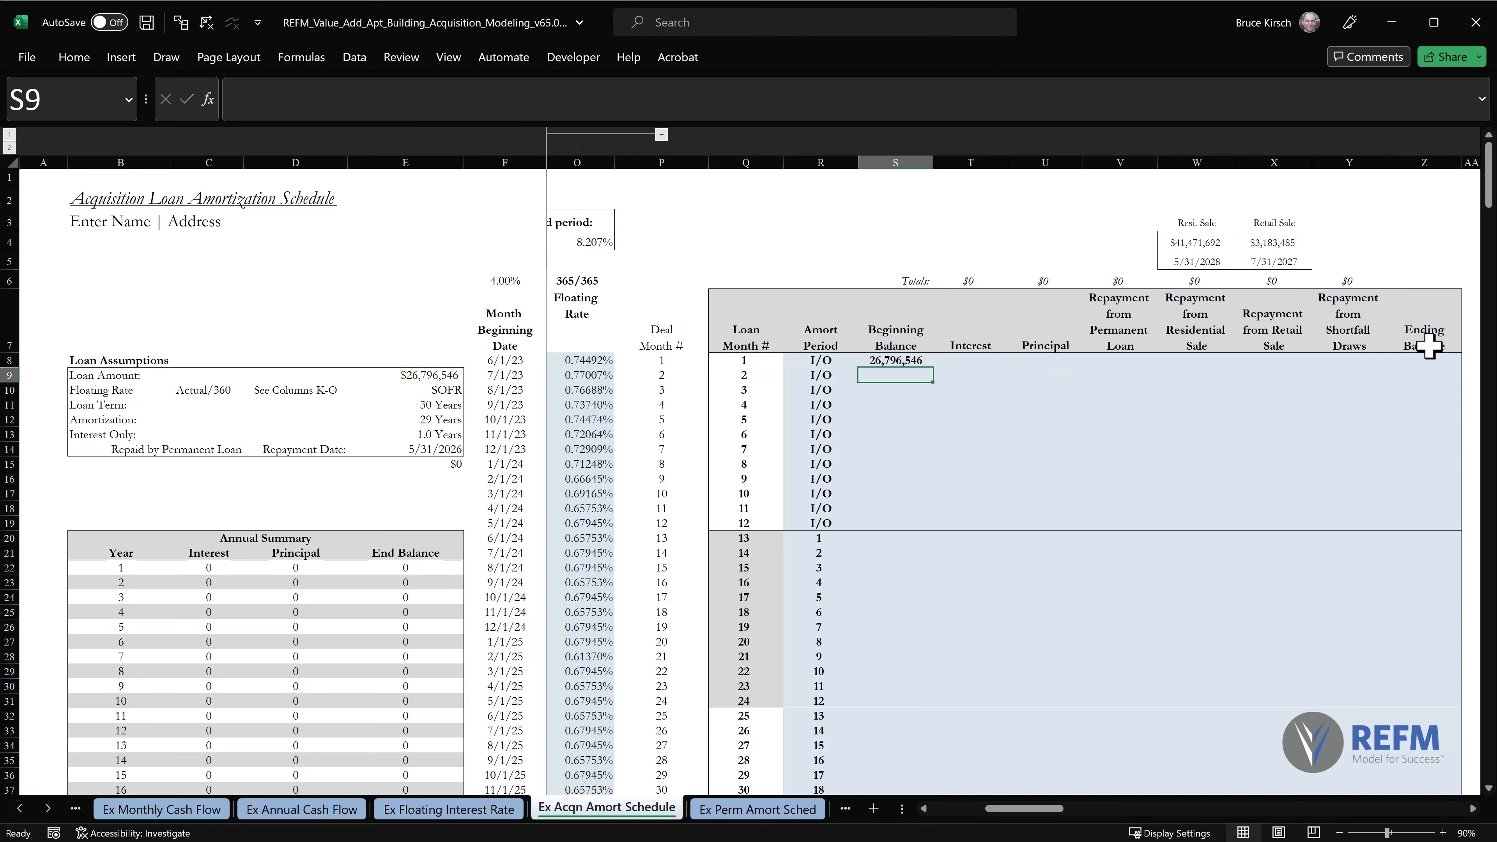
Copy the S8 Beginning Balance formula down column S as formulas only, and return to the top of the amortization table.
key(Up)
click(1009, 105)
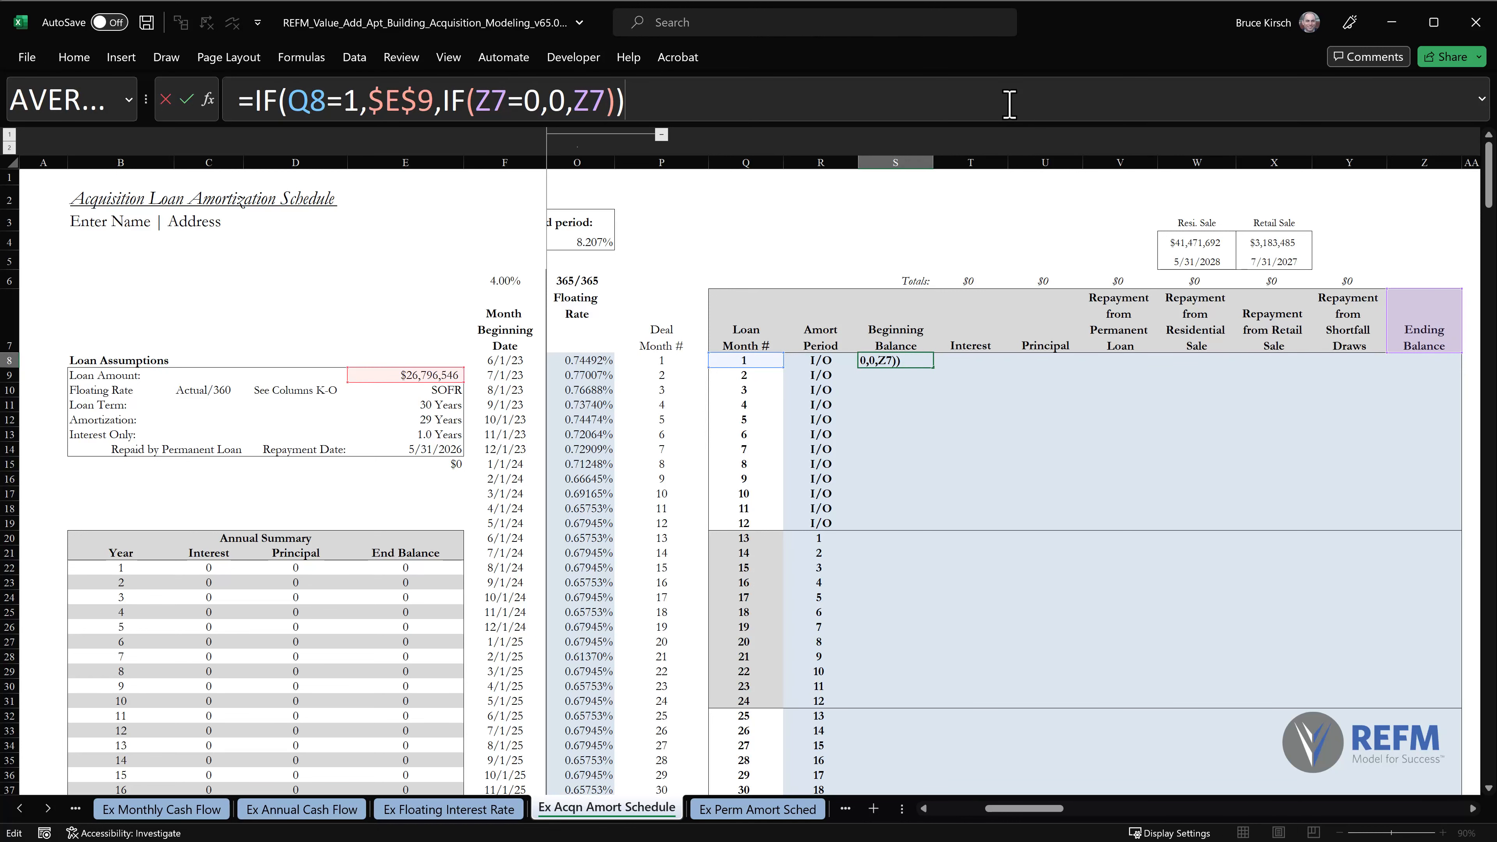
key(Escape)
key(ctrl+c)
key(ctrl+shift+Down)
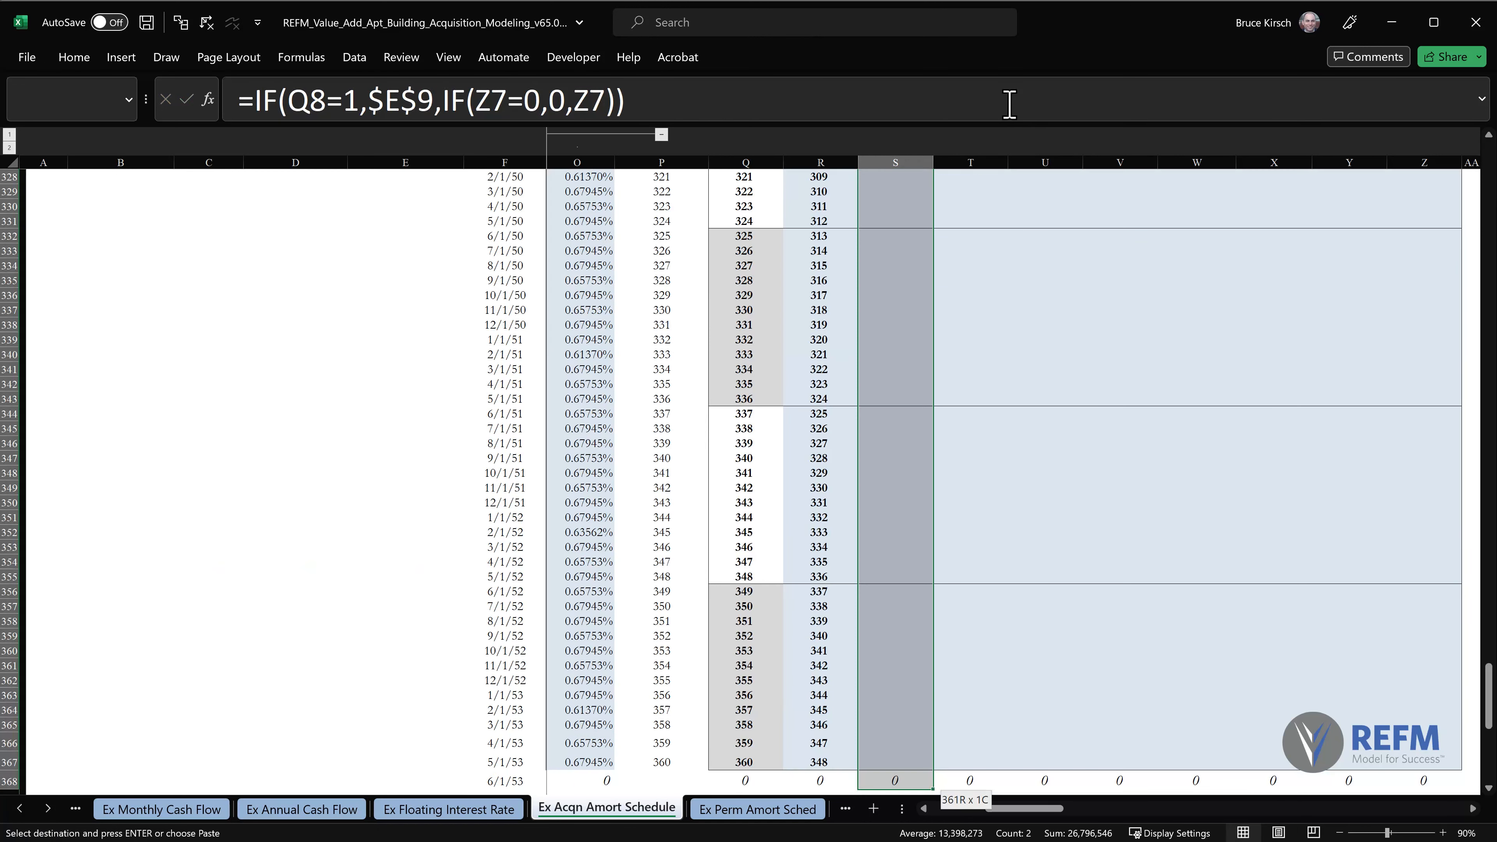
key(alt)
key(e)
key(s)
key(f)
key(Return)
key(Escape)
key(ctrl+Home)
scroll(973, 448, right, 8)
mouse_move(865, 378)
mouse_down()
mouse_move(892, 398)
mouse_move(877, 612)
mouse_move(902, 787)
mouse_up()
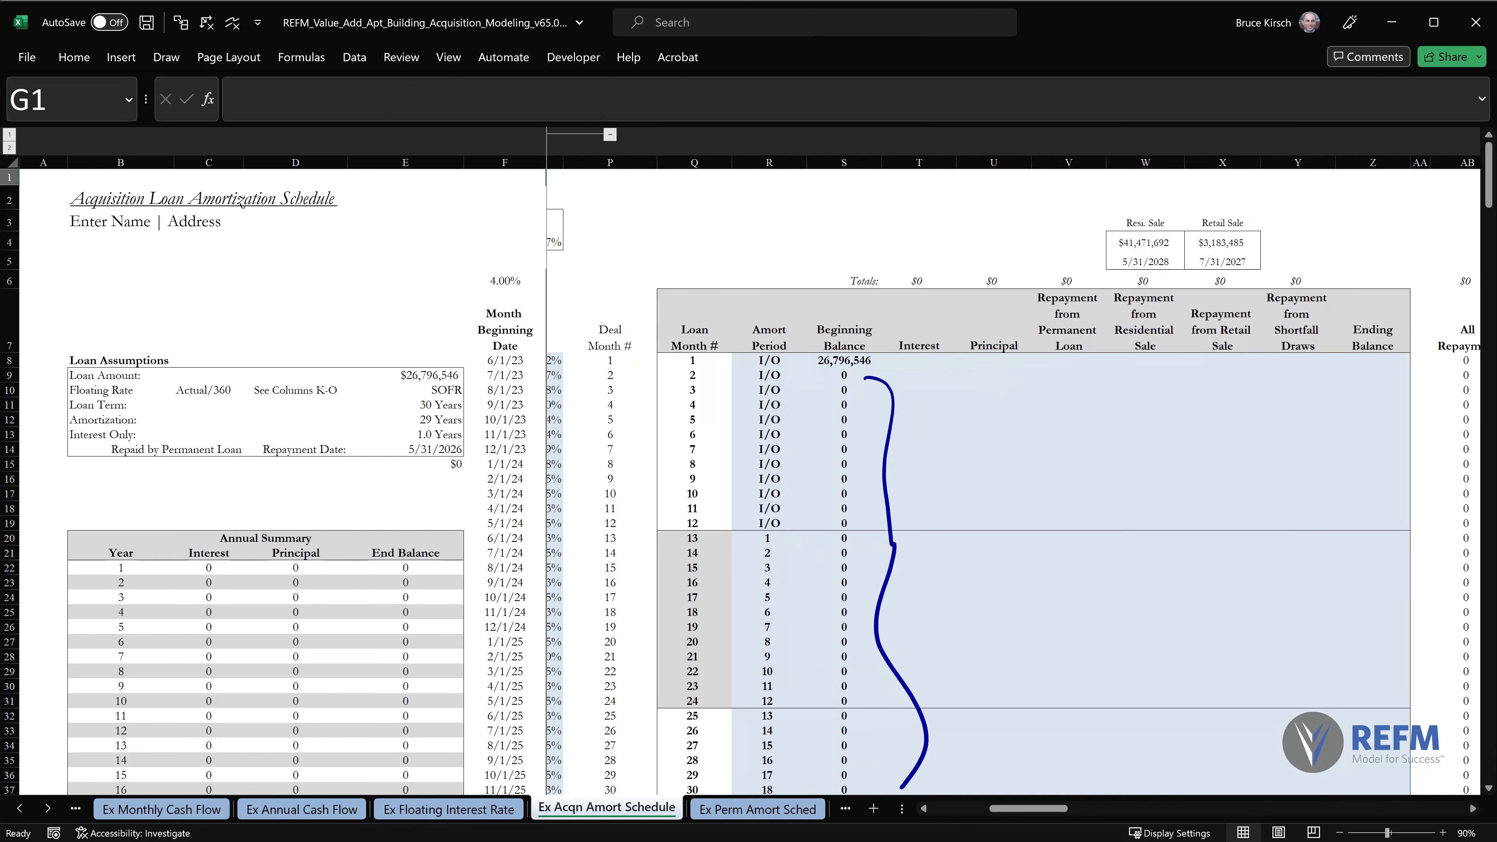
drag(1326, 348, 1337, 767)
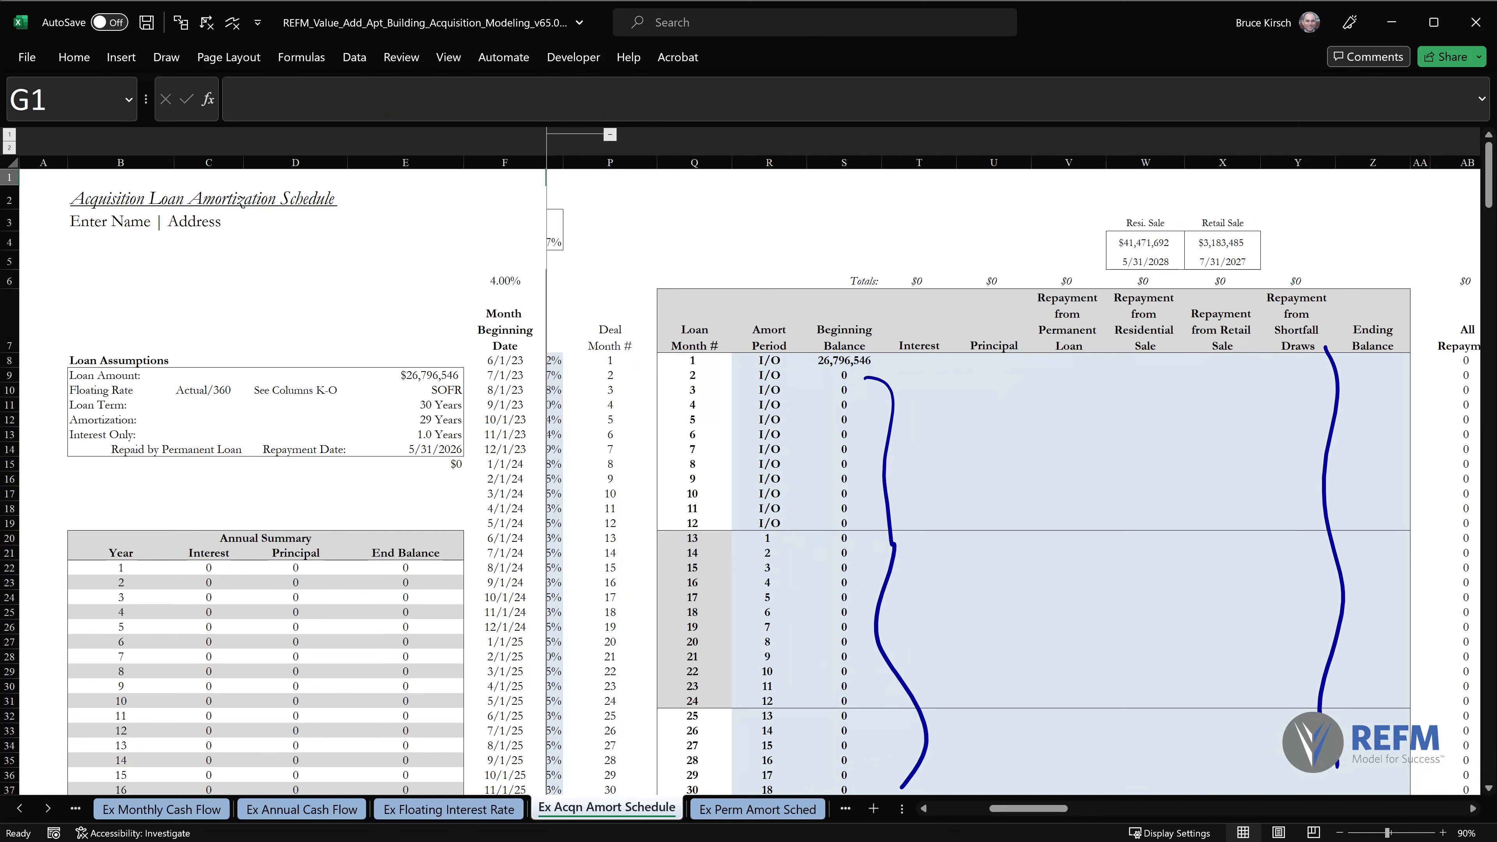
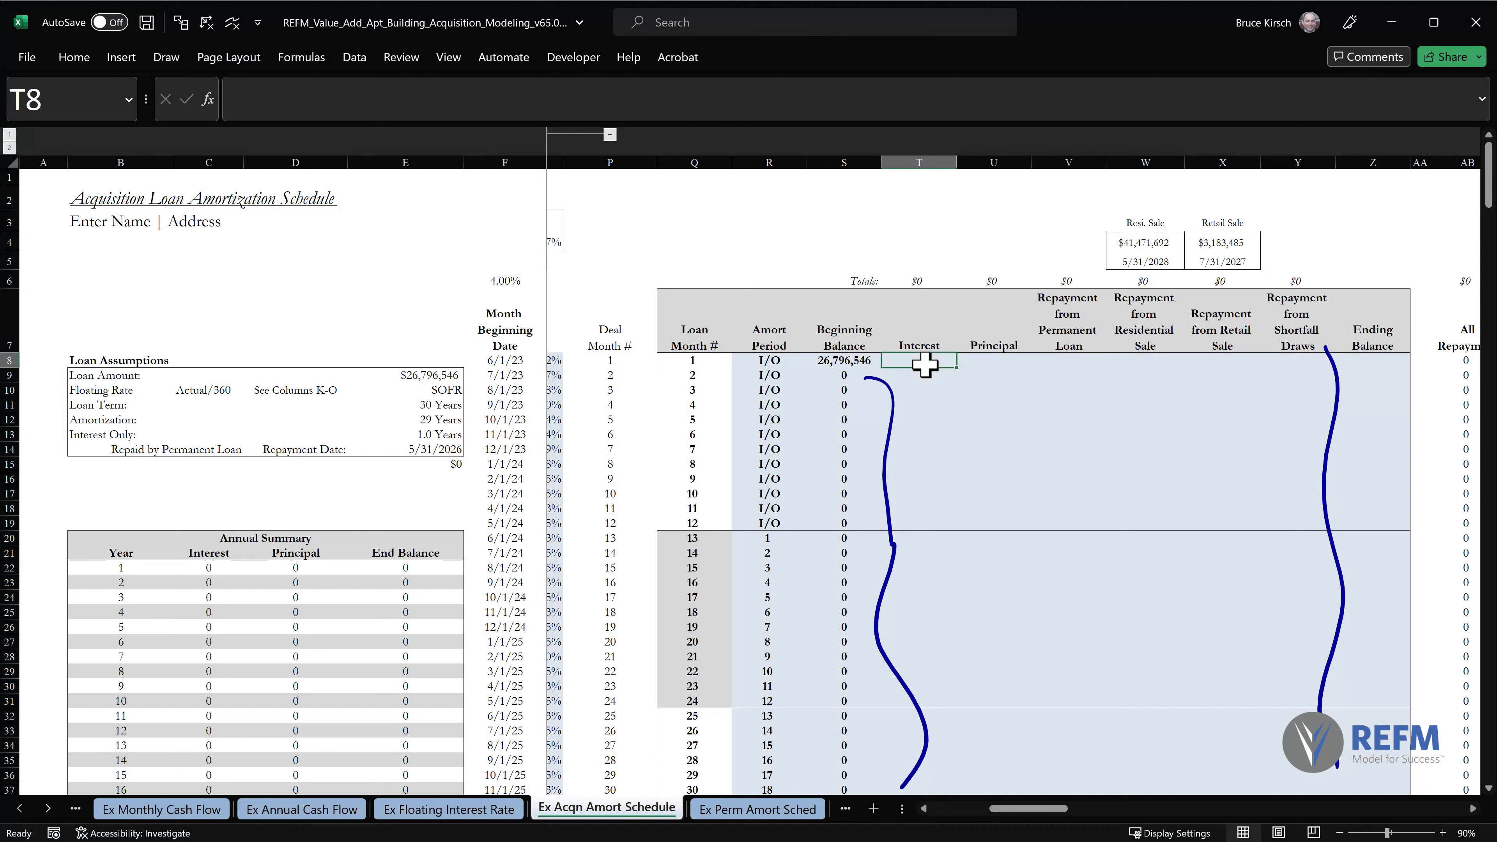
Clear the pen annotations, select the first Interest cell T8, and expand the formula bar to make room for a long formula.
key(Escape)
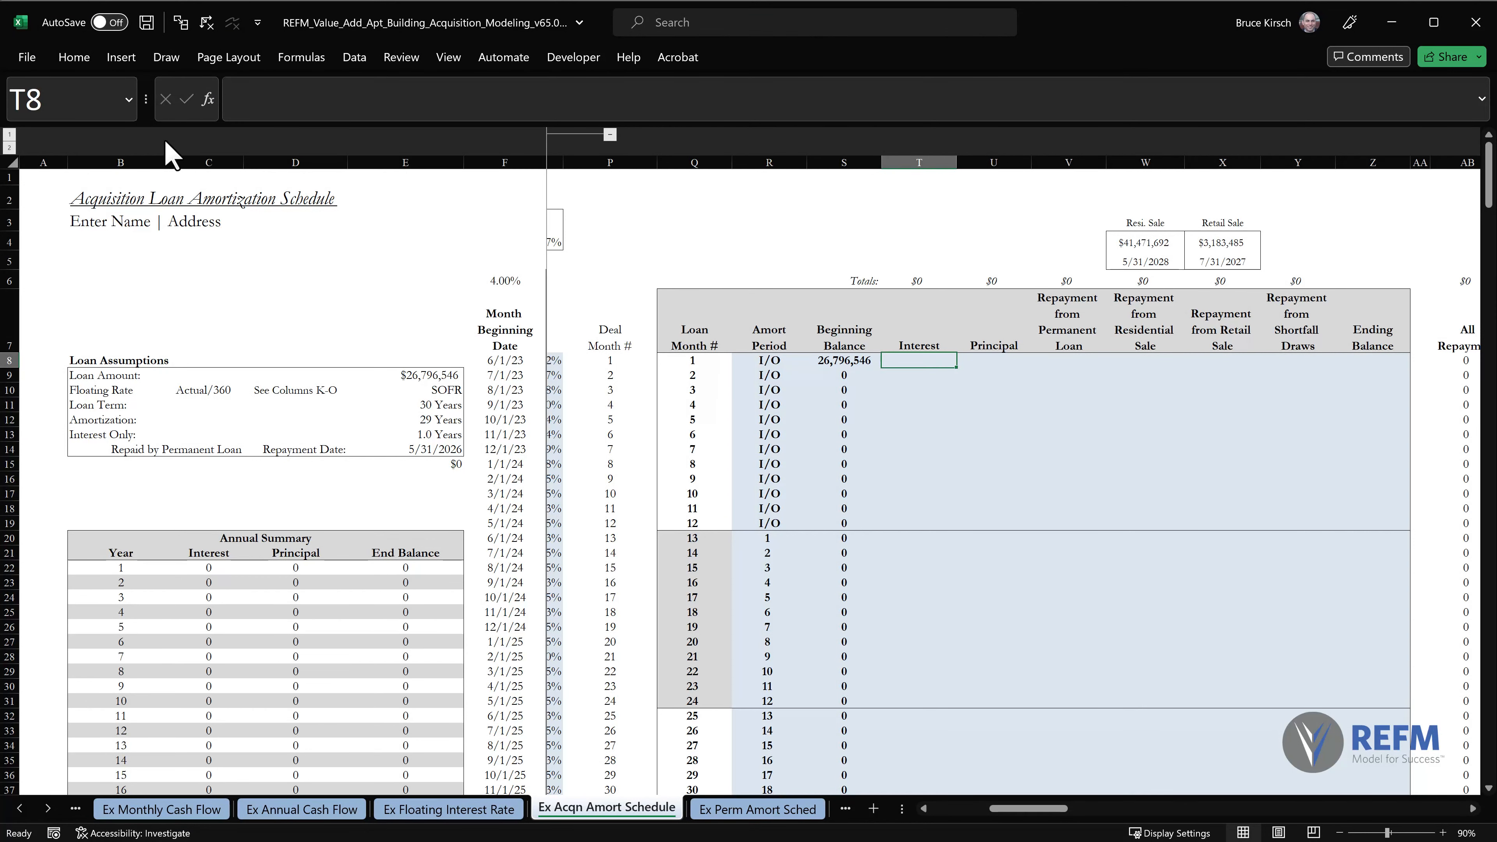
click(197, 18)
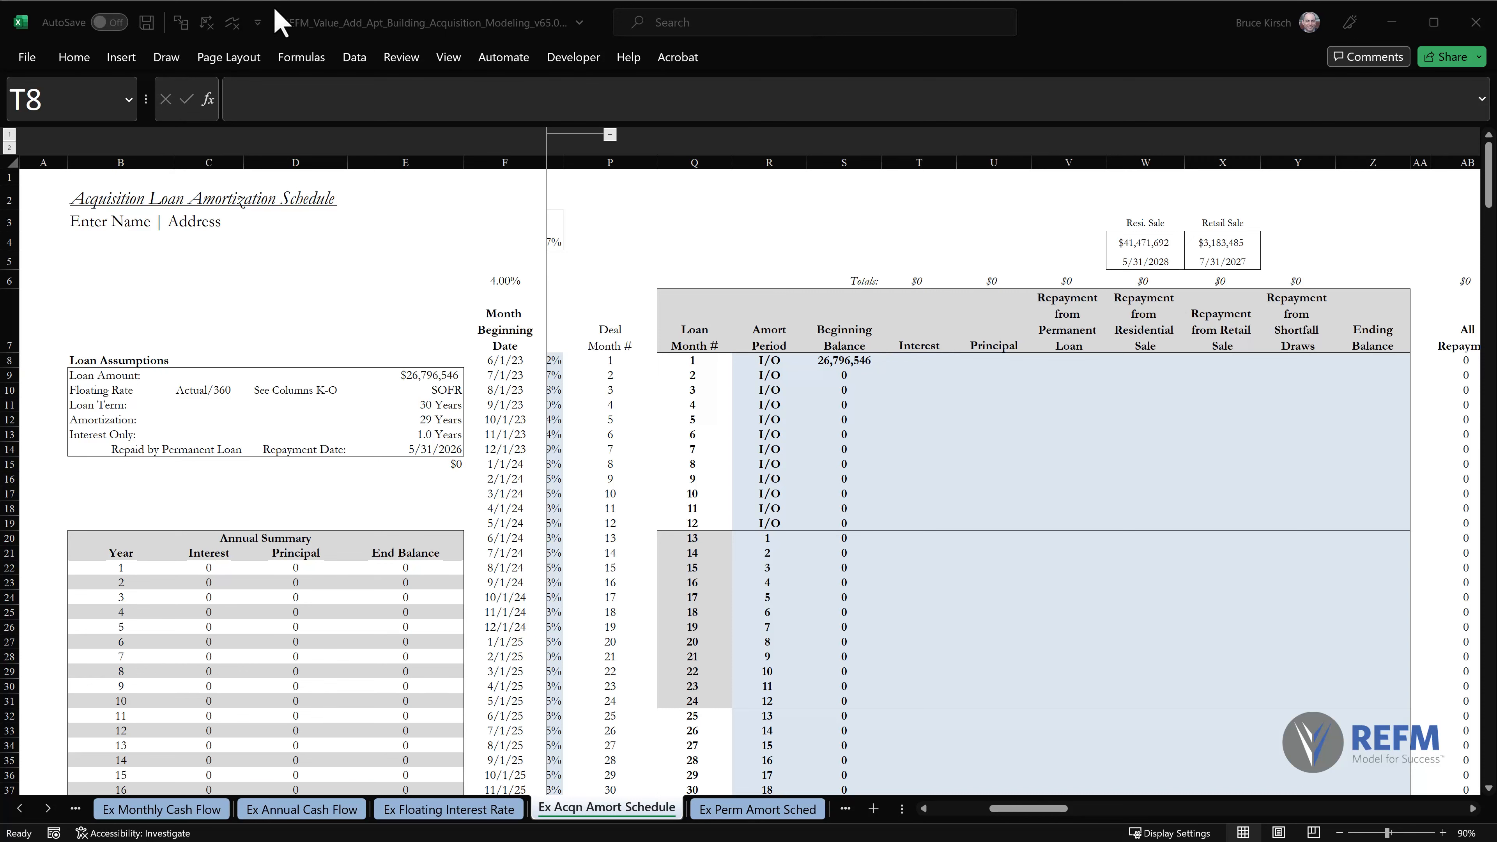
click(911, 364)
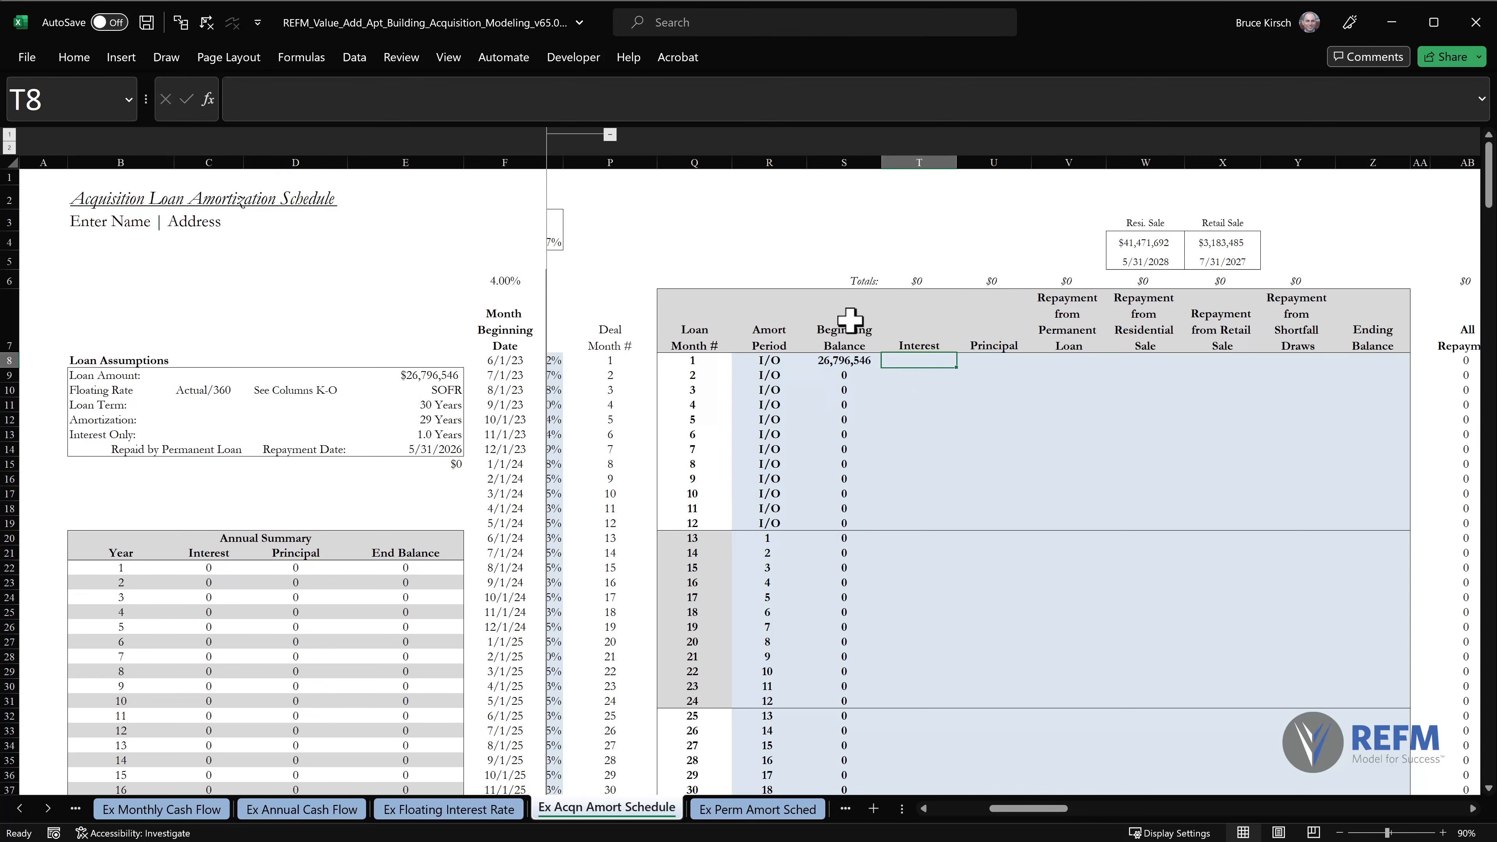
drag(649, 123, 668, 416)
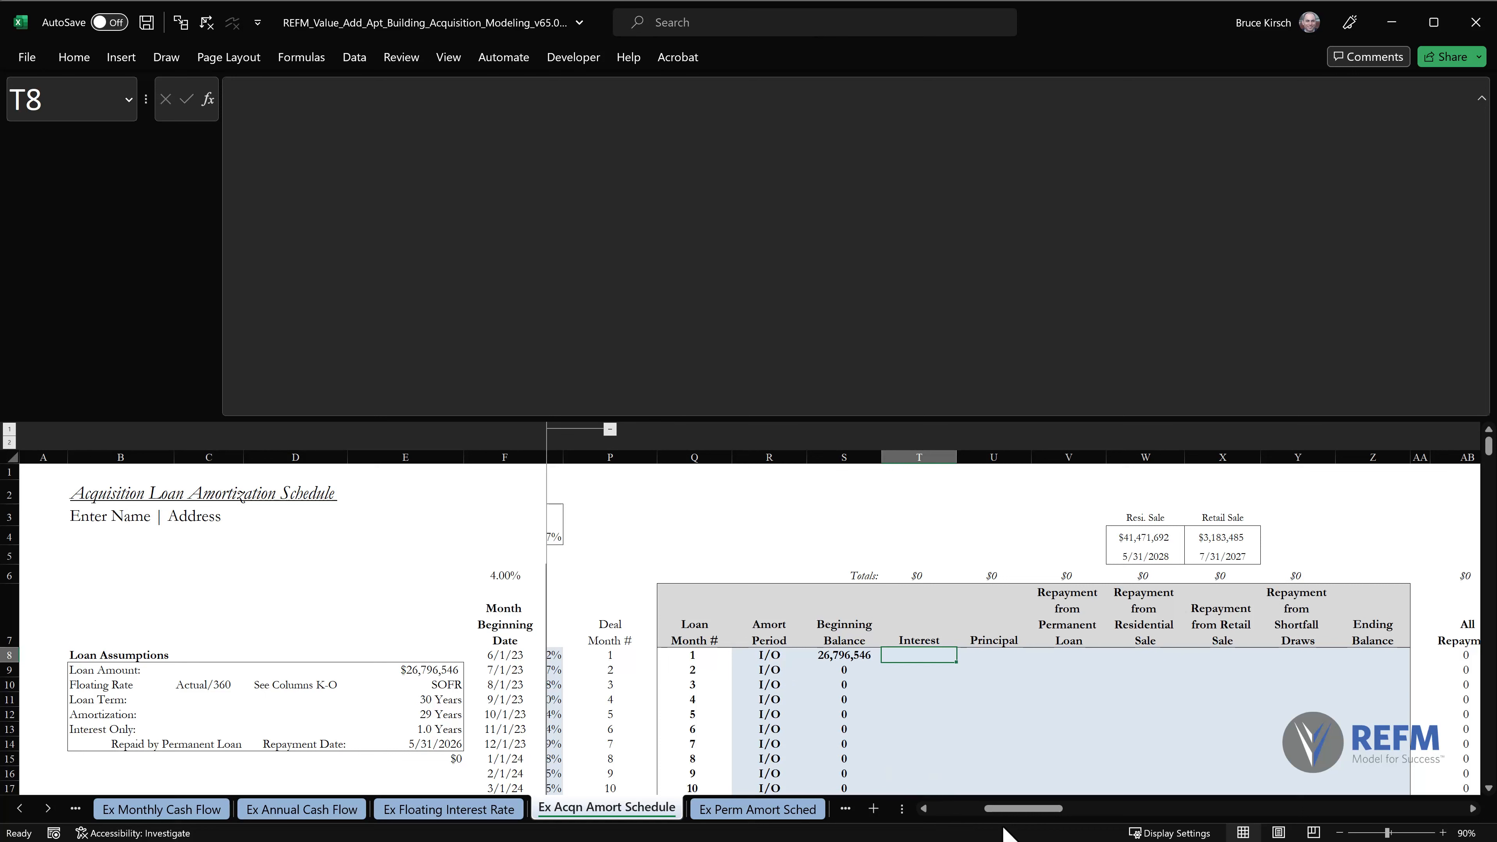
Examine the 30/360, Actual/360 and 365/365 fixed rate headings, and return to Interest cell T8.
drag(1009, 813, 952, 816)
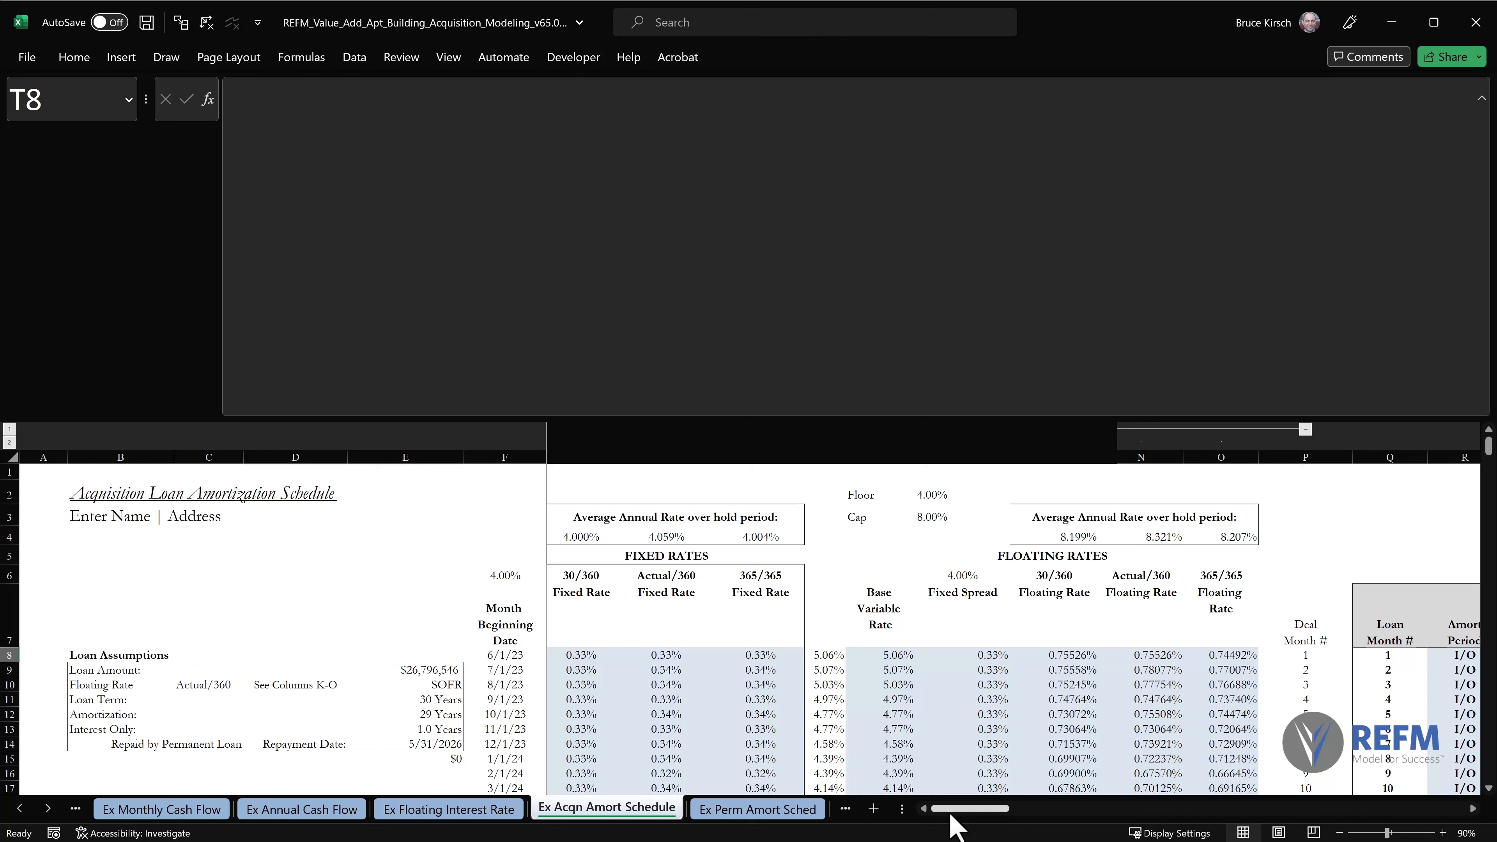
click(587, 578)
shift+click(772, 575)
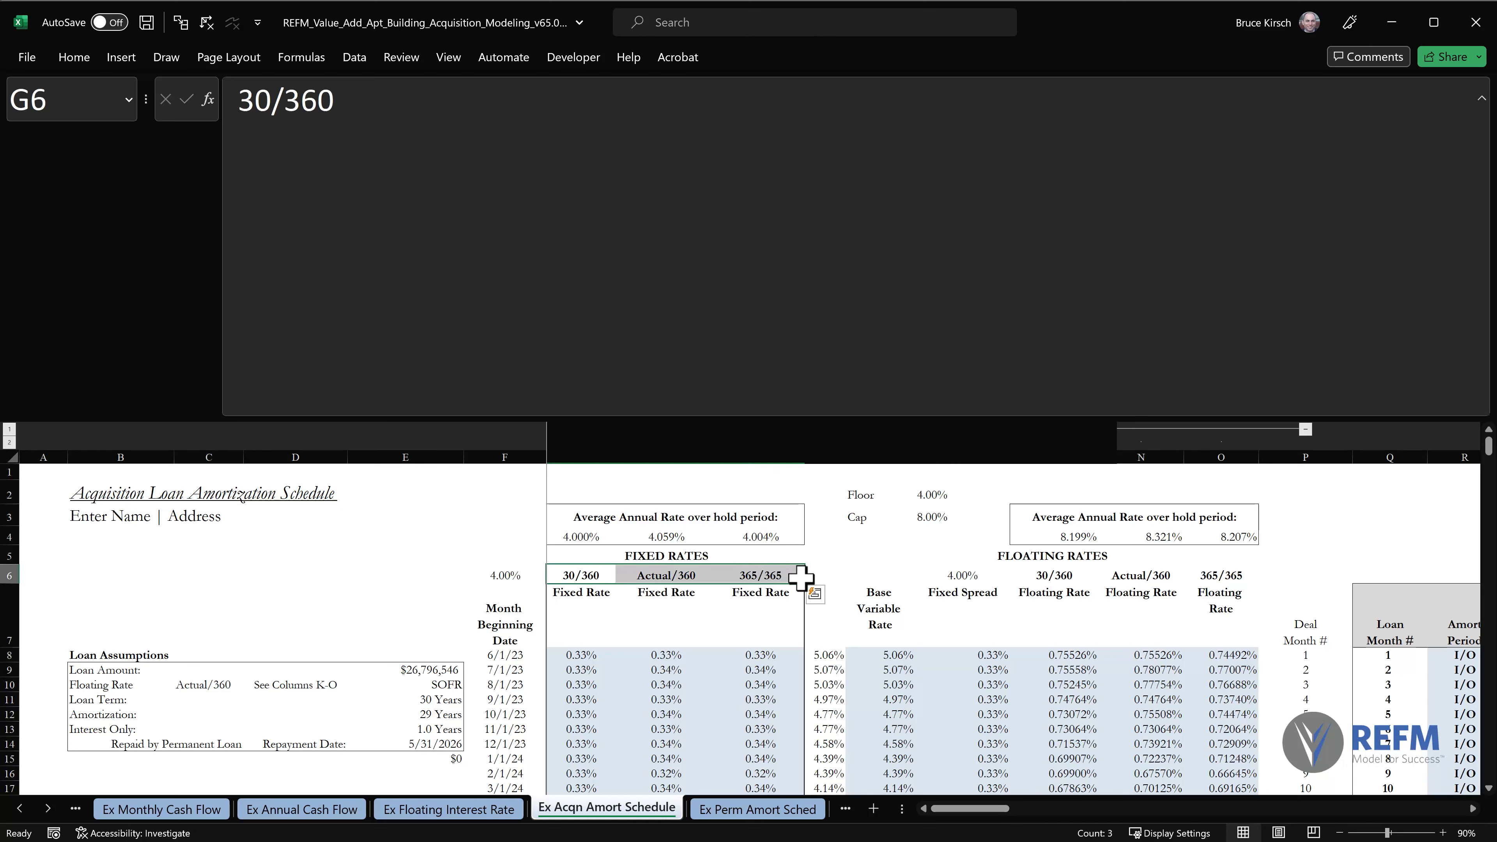
drag(973, 809, 1013, 809)
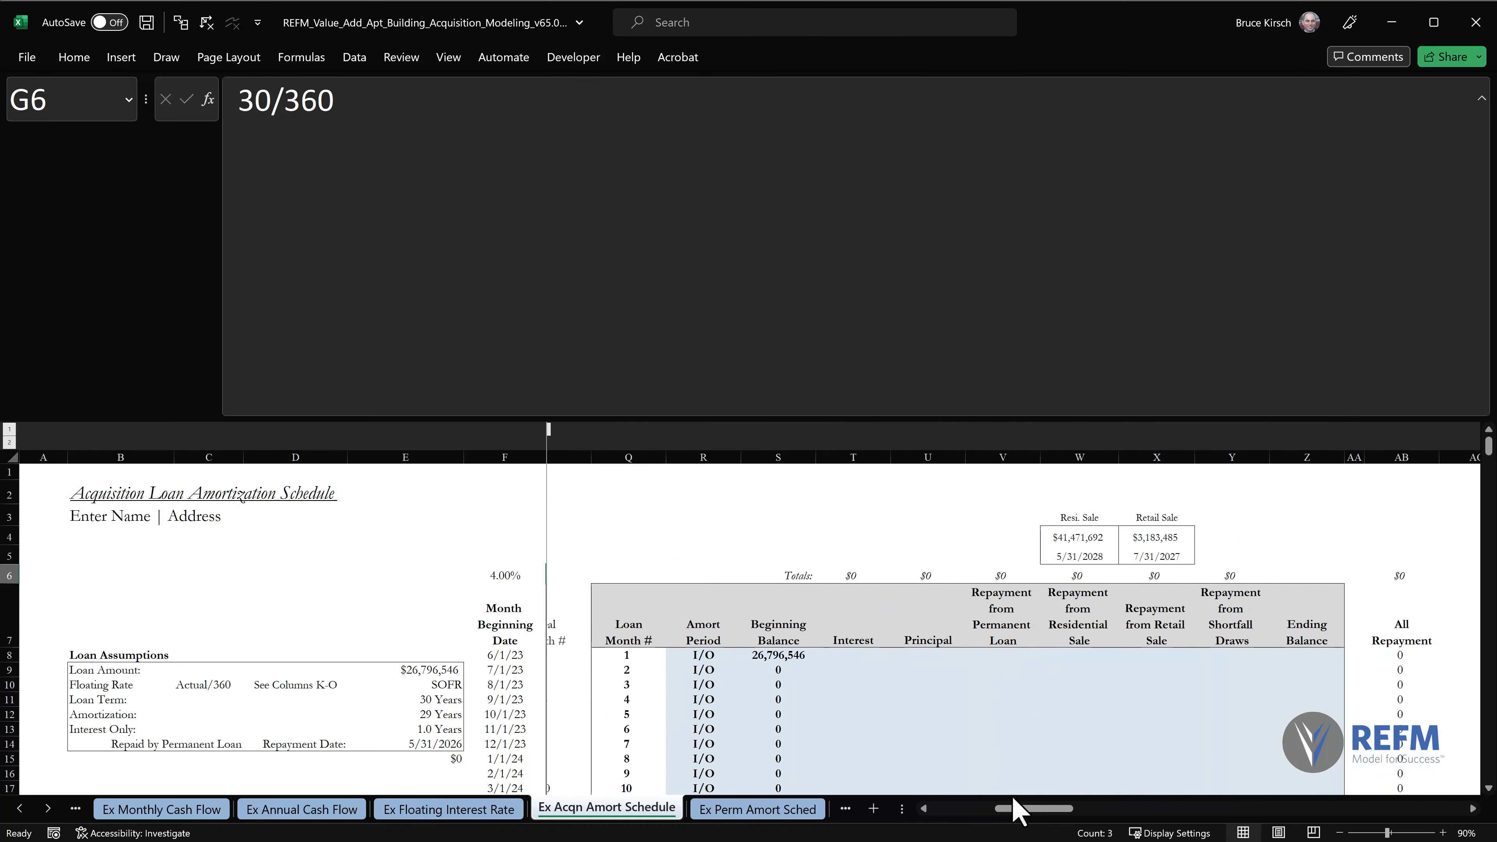
click(846, 654)
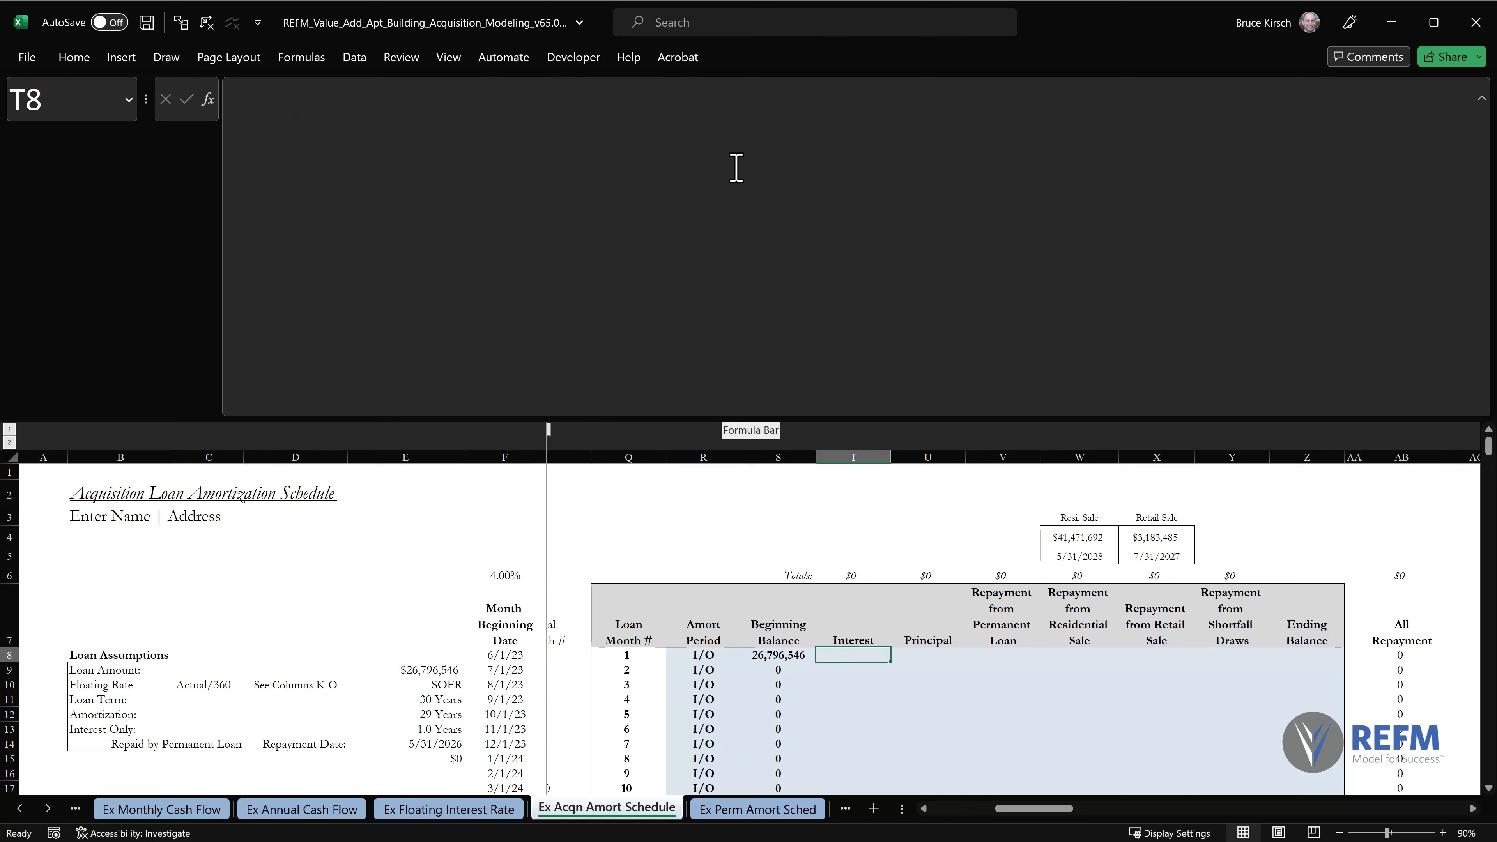
Enlarge the formula bar further and set the sheet zoom to 70%, with the fixed and floating rate columns and Interest column in view.
drag(658, 420, 660, 457)
click(826, 516)
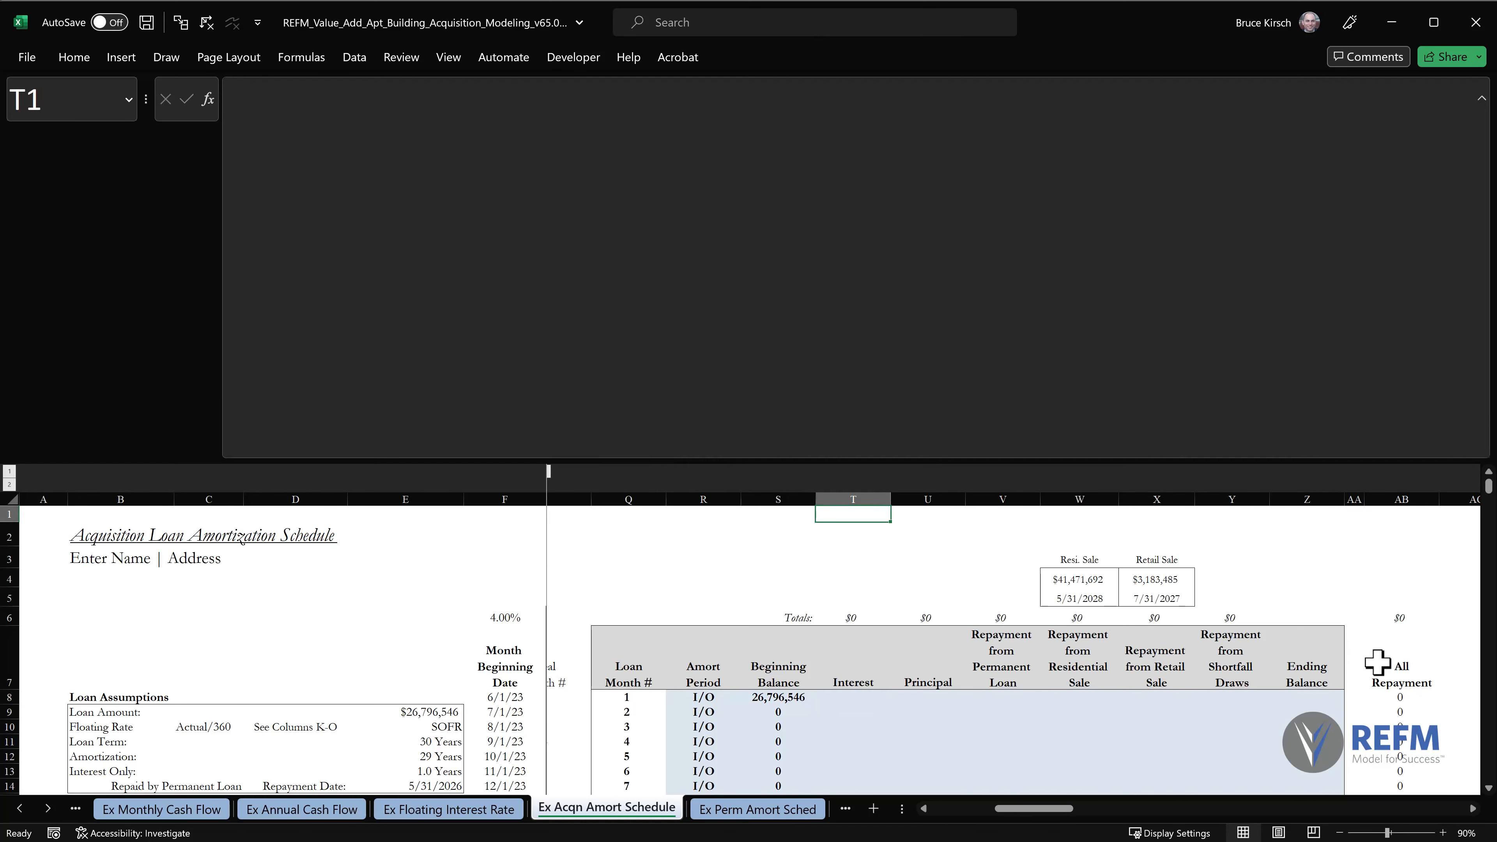
click(1340, 833)
click(1340, 833)
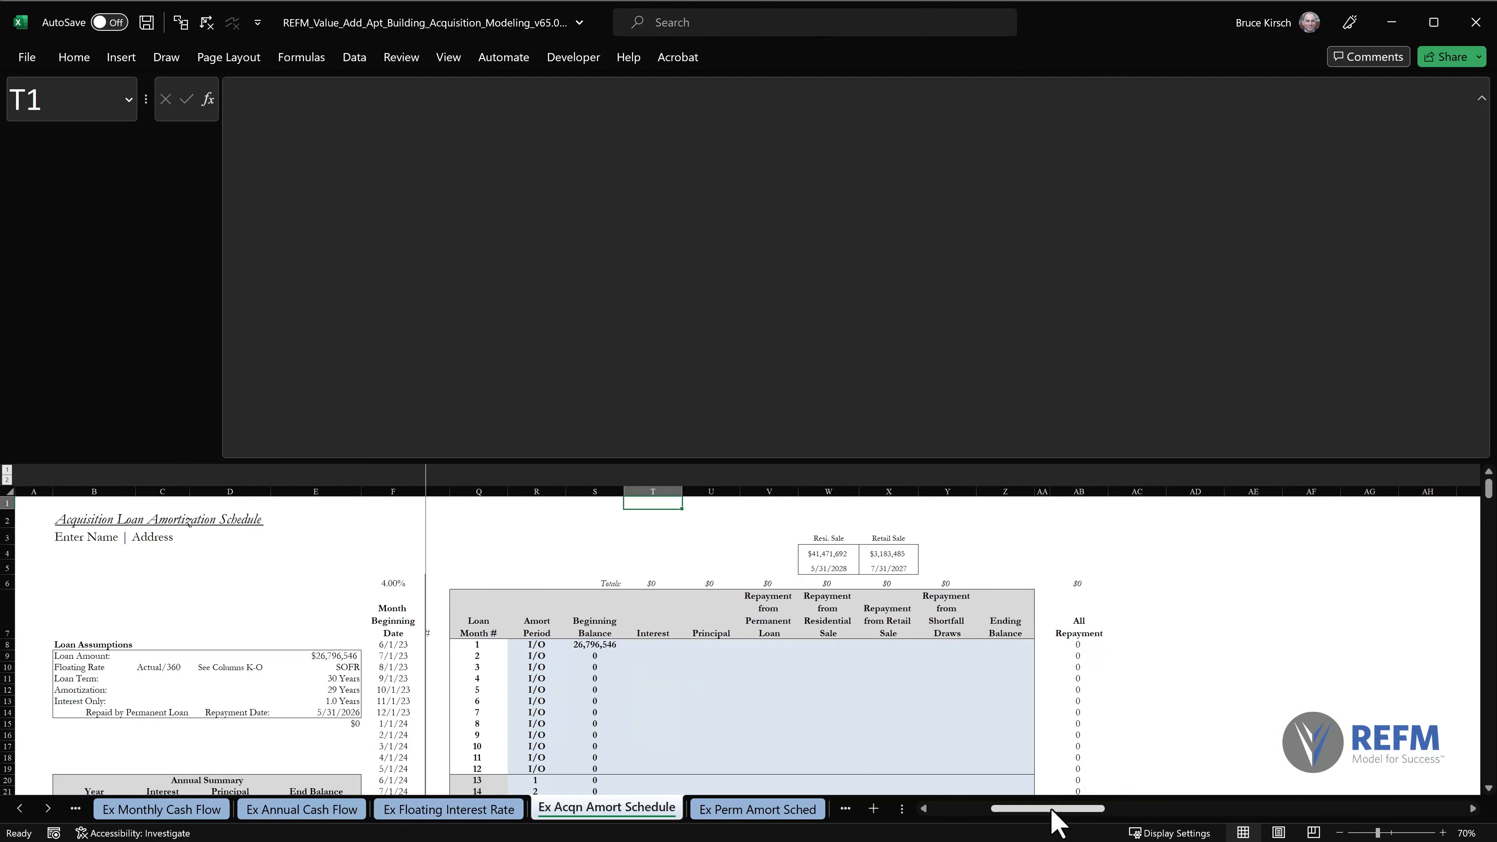
click(924, 810)
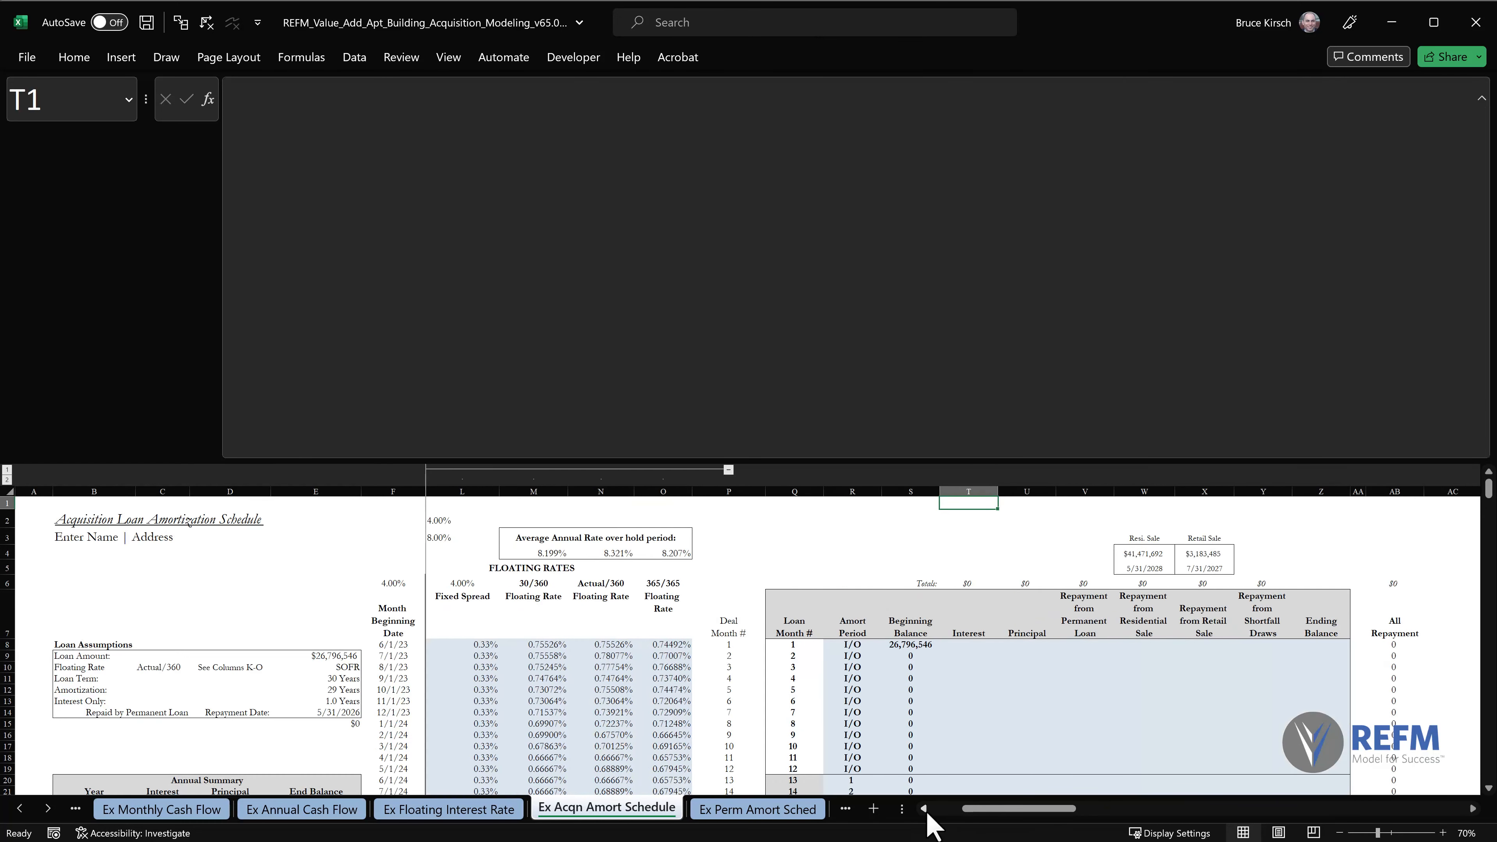
click(926, 811)
click(926, 811)
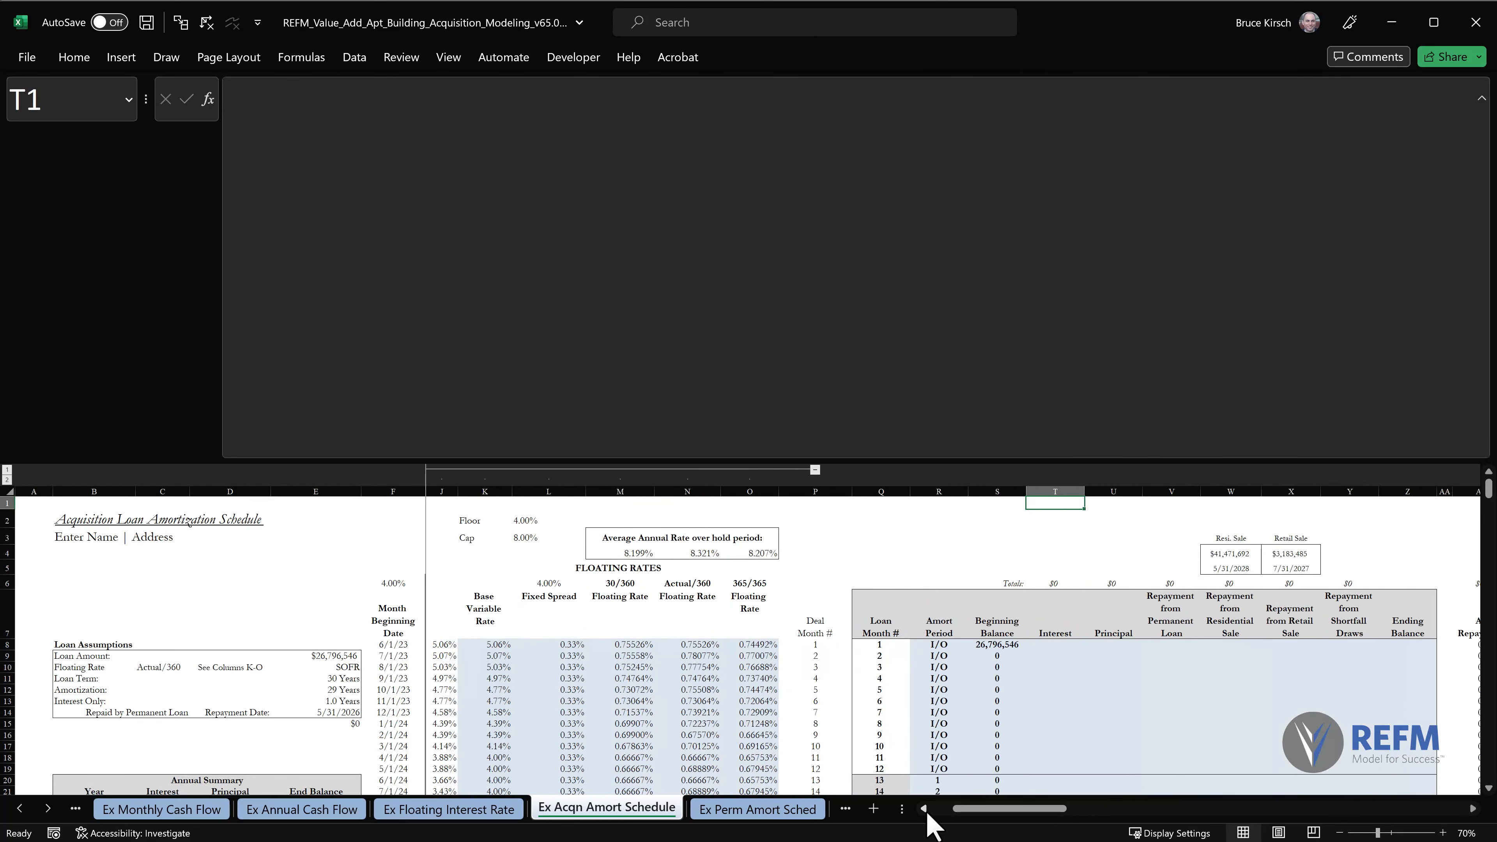
click(1339, 833)
click(1340, 833)
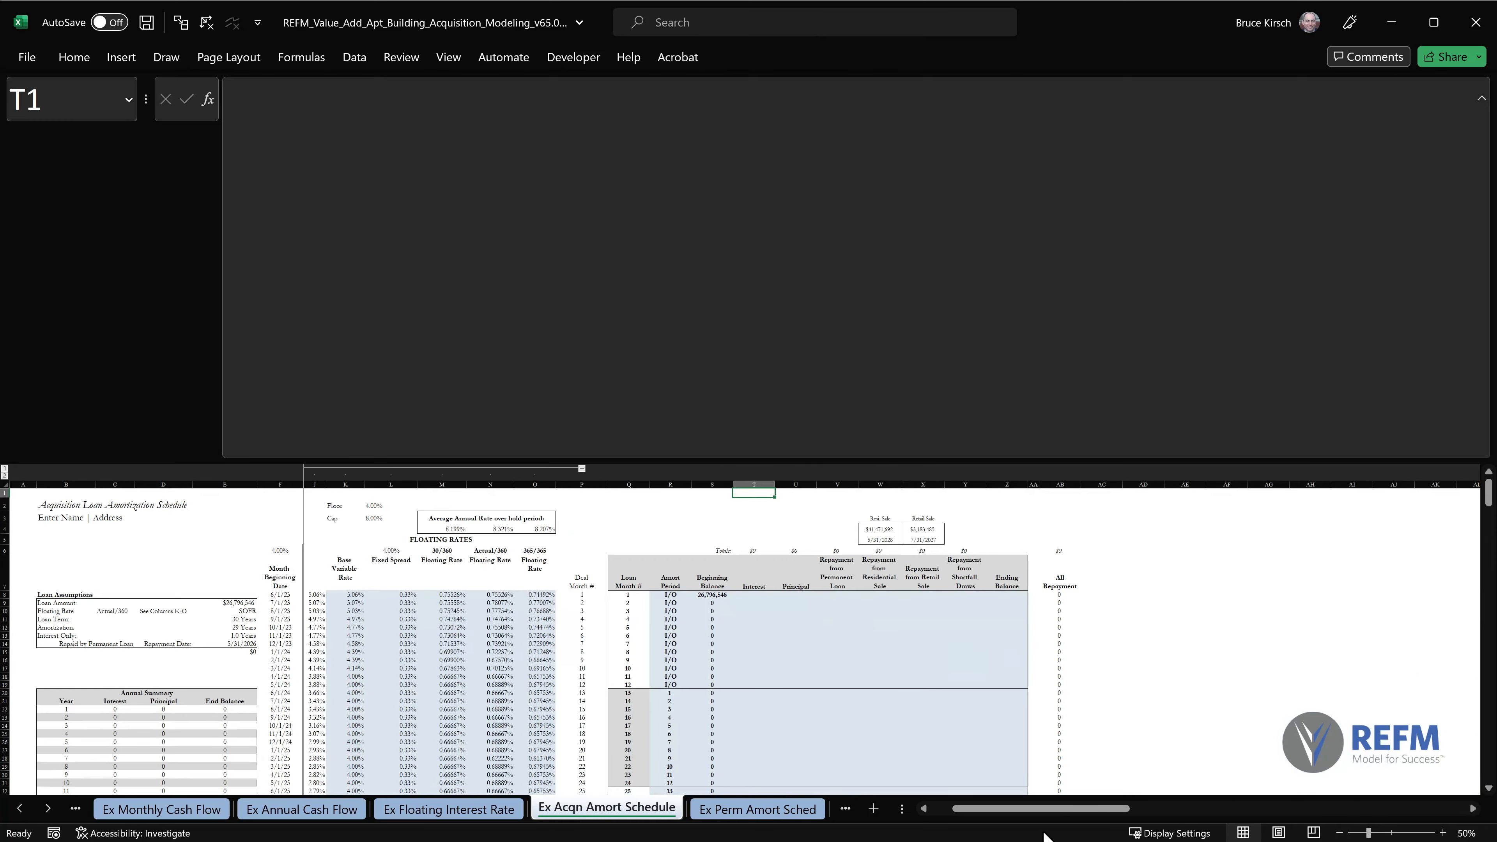
click(924, 810)
click(924, 811)
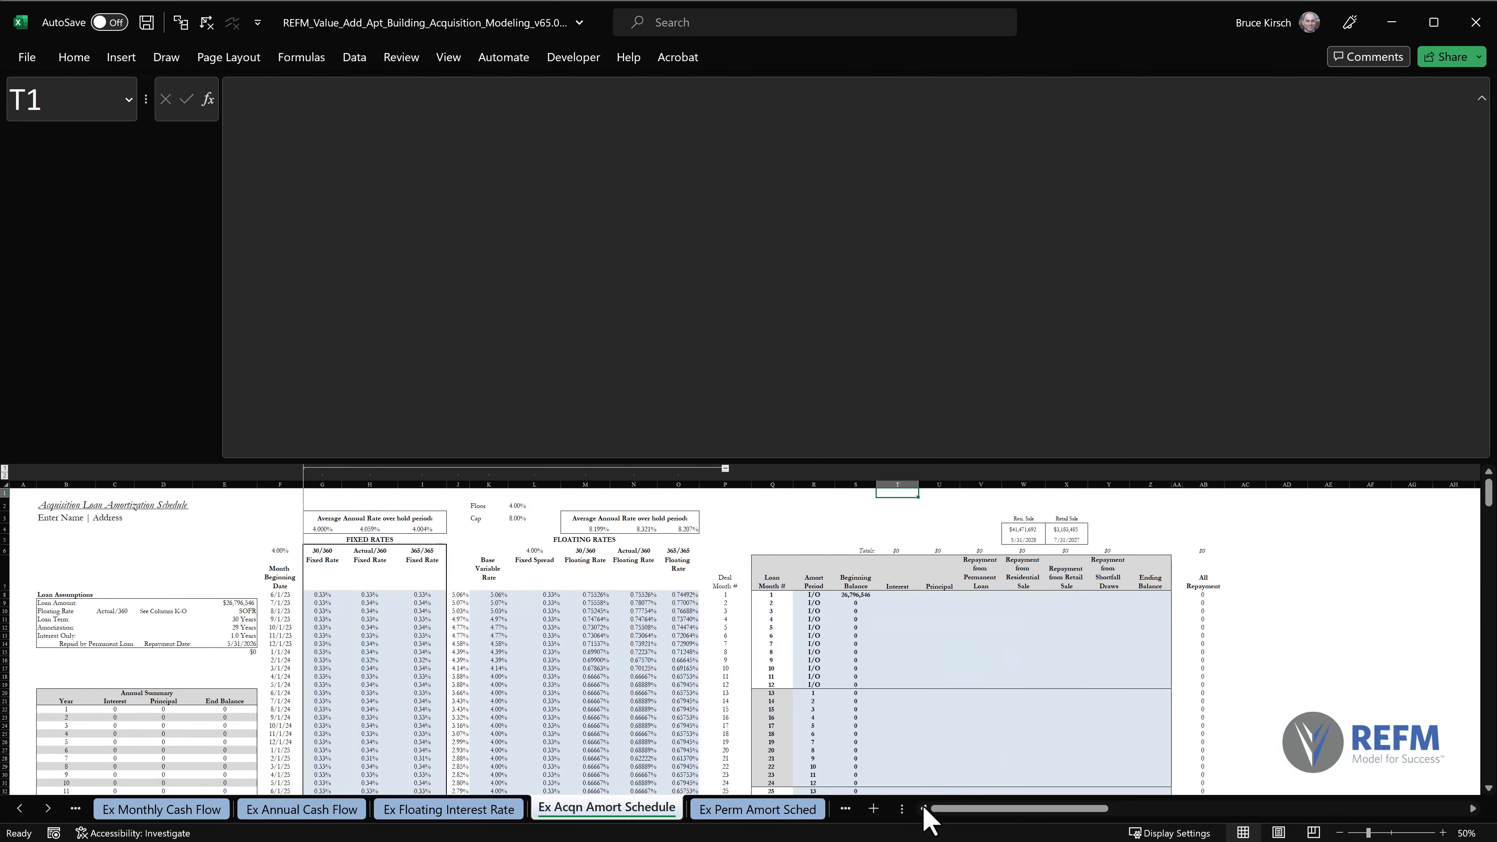
click(1442, 833)
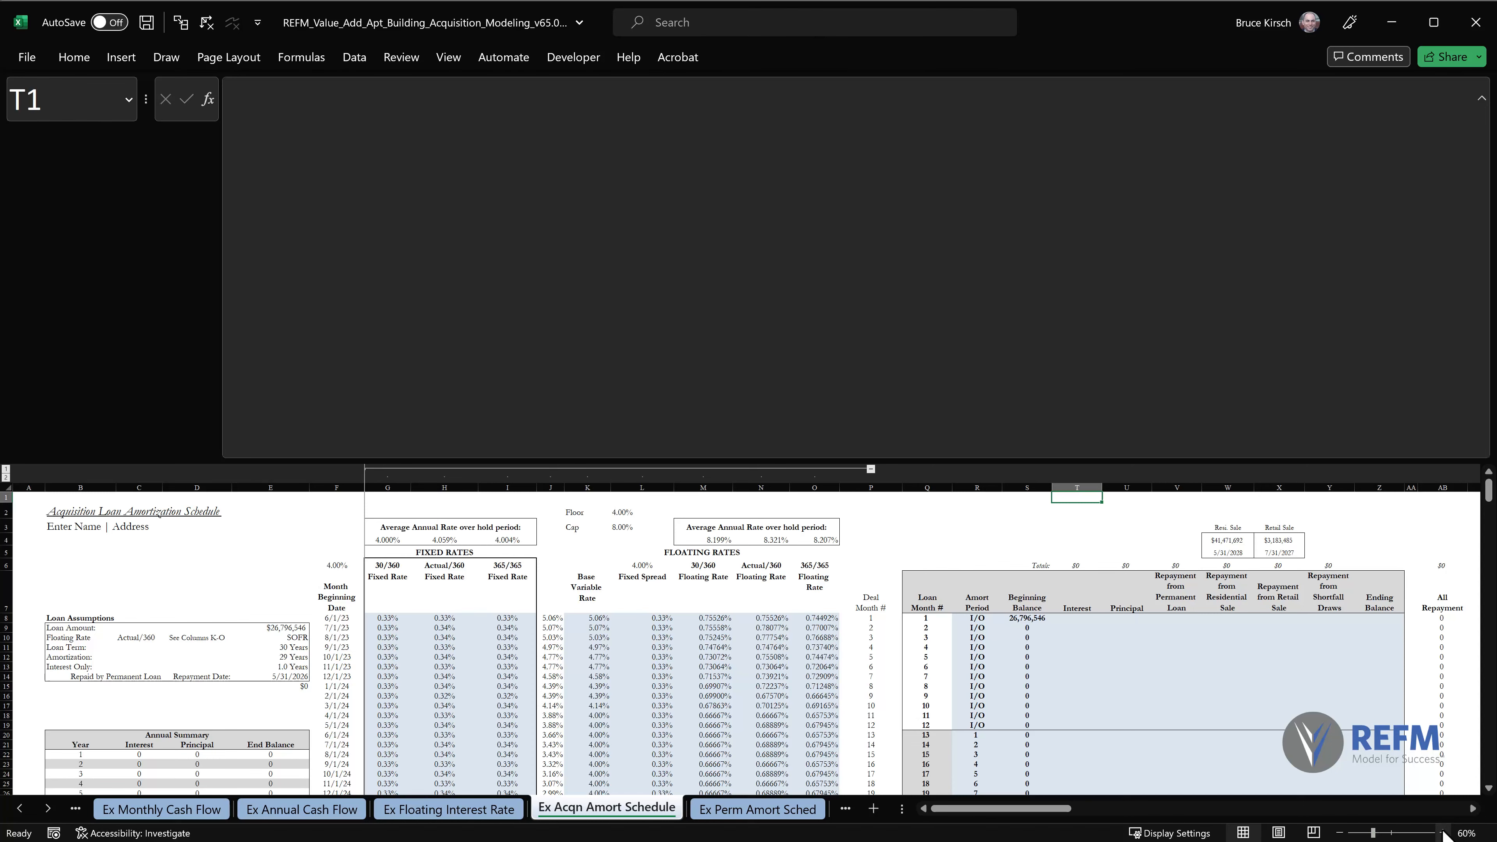
click(1444, 833)
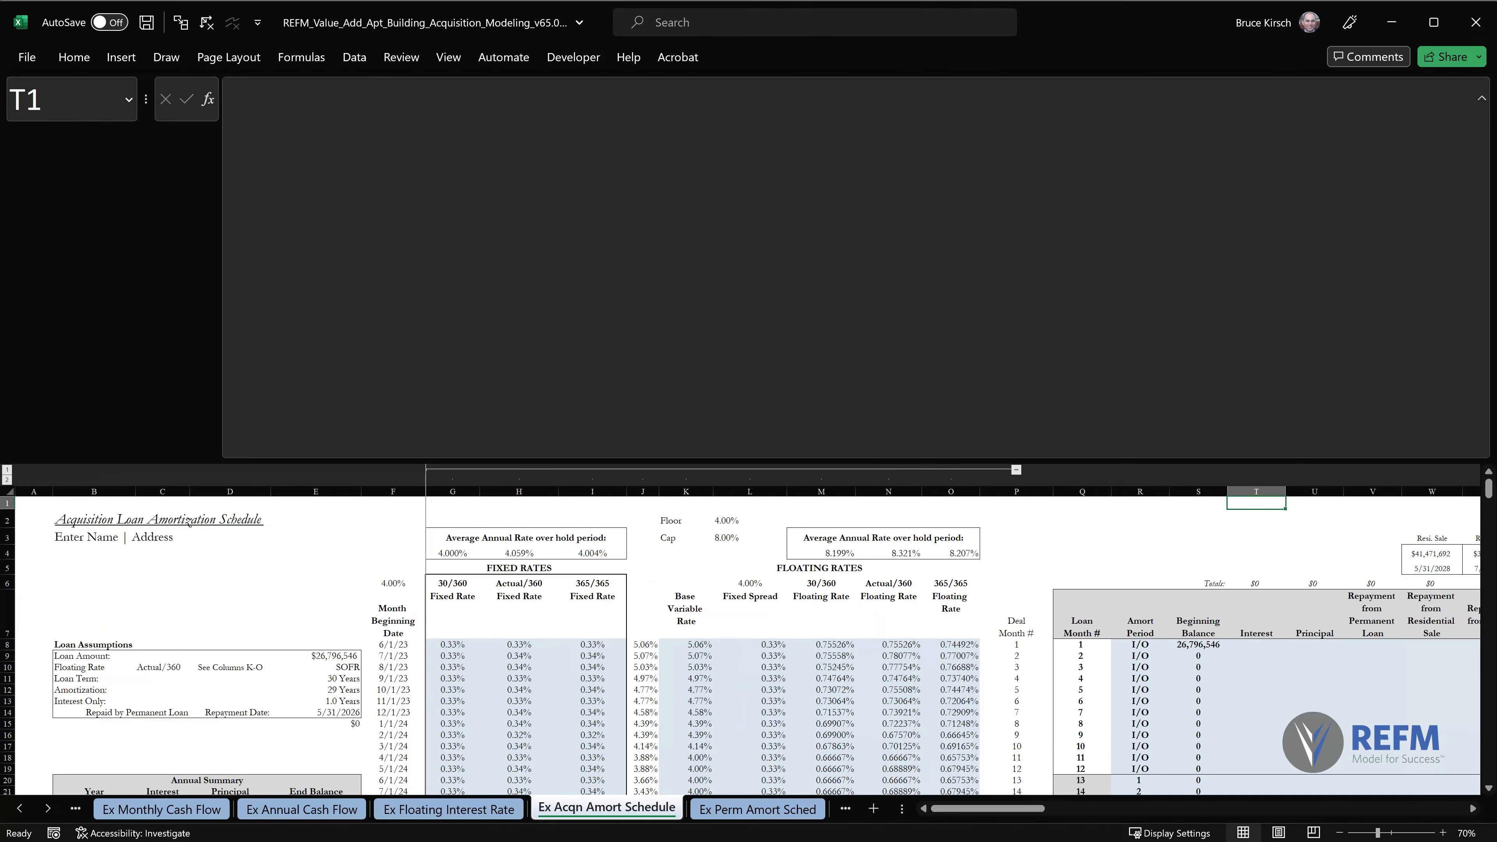
Start the Interest formula in T8 with IF(S8=0,0, to return zero when the beginning balance is zero.
click(1253, 655)
click(1255, 644)
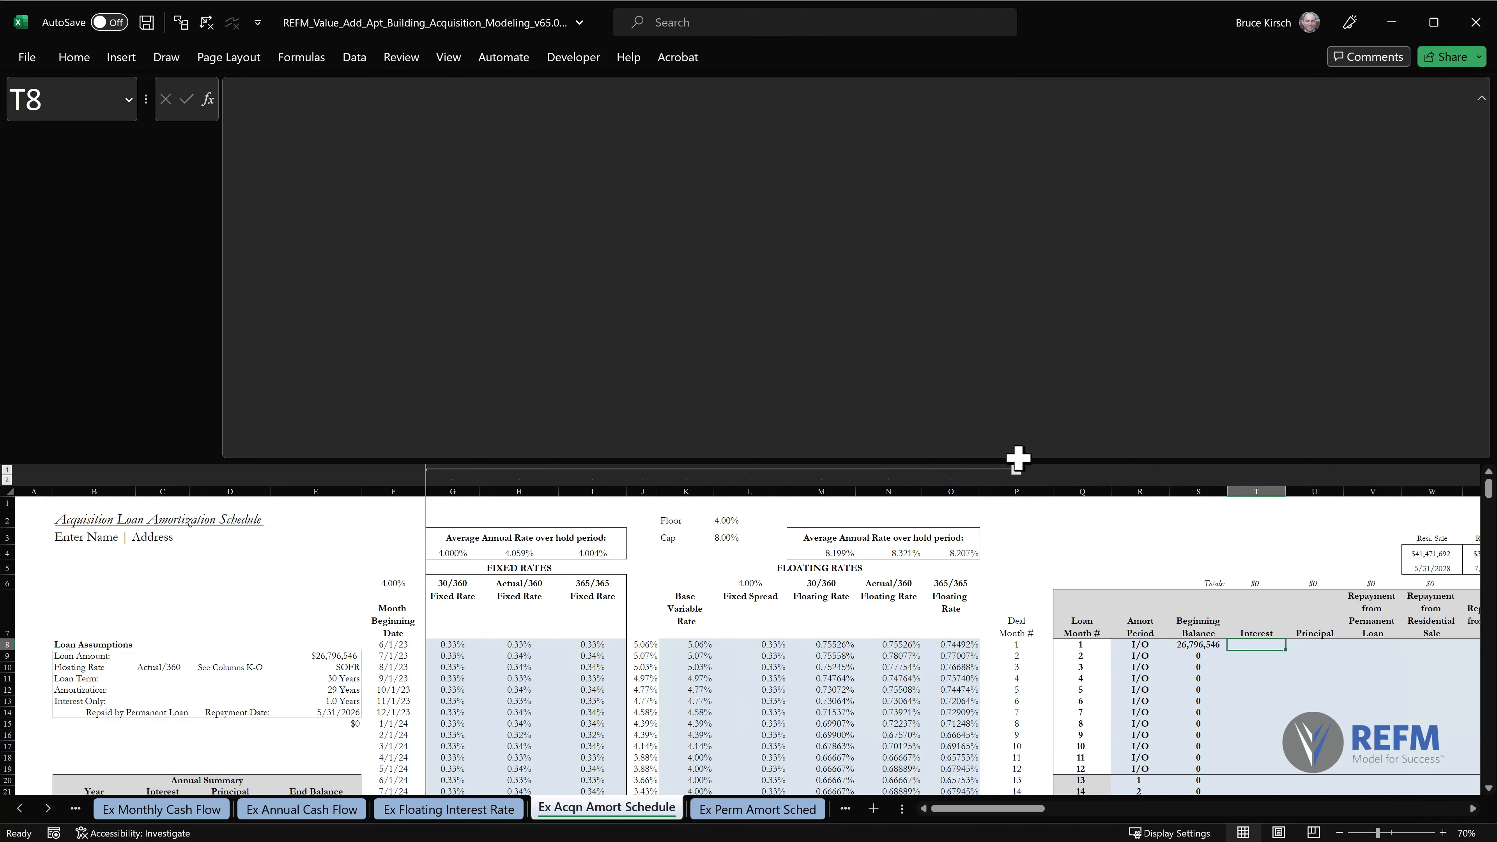
click(856, 207)
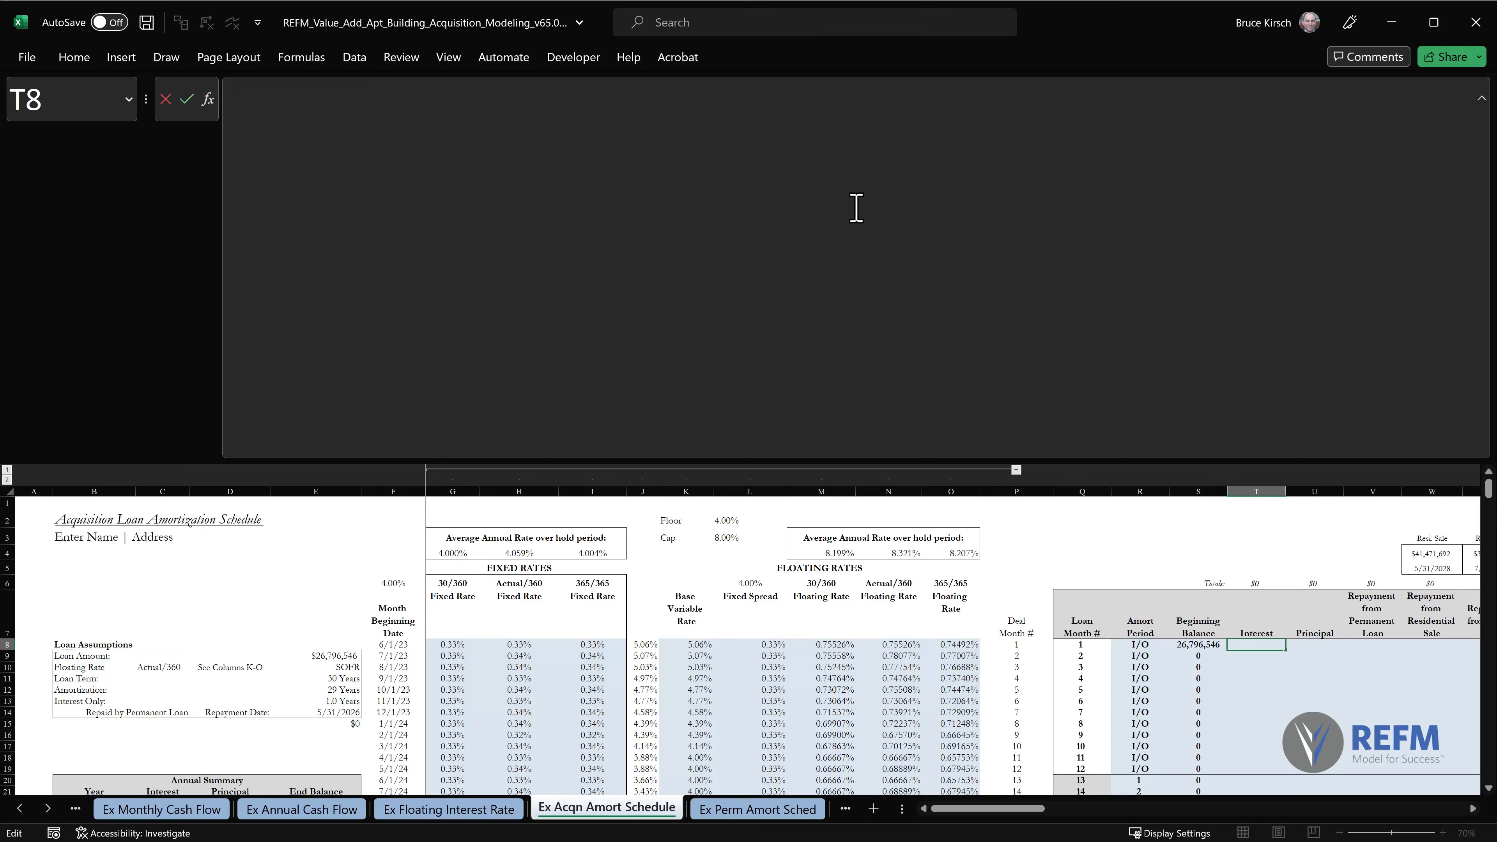
text(=if()
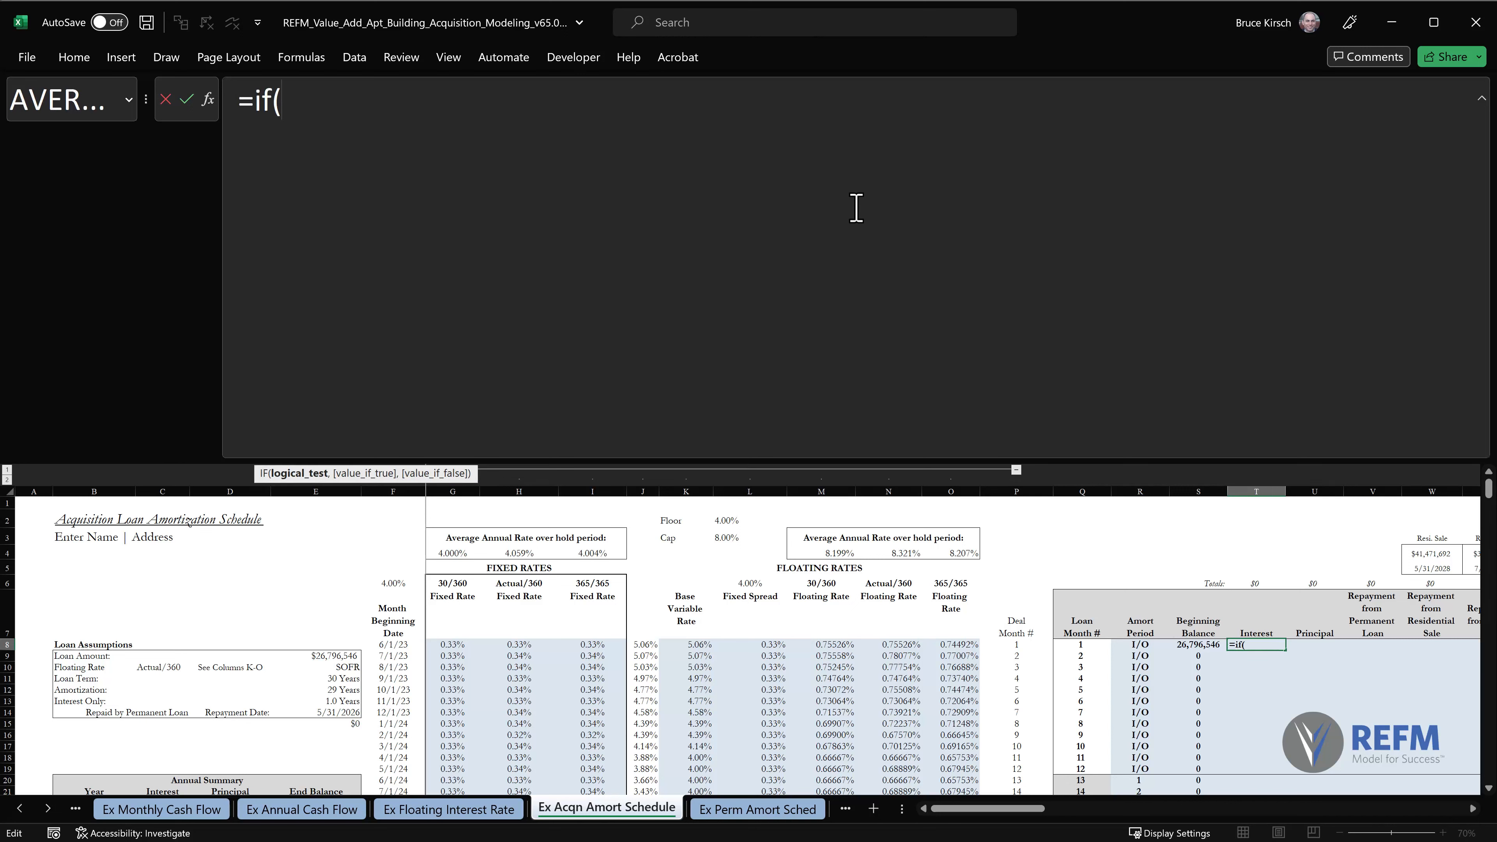
text(s8=0,)
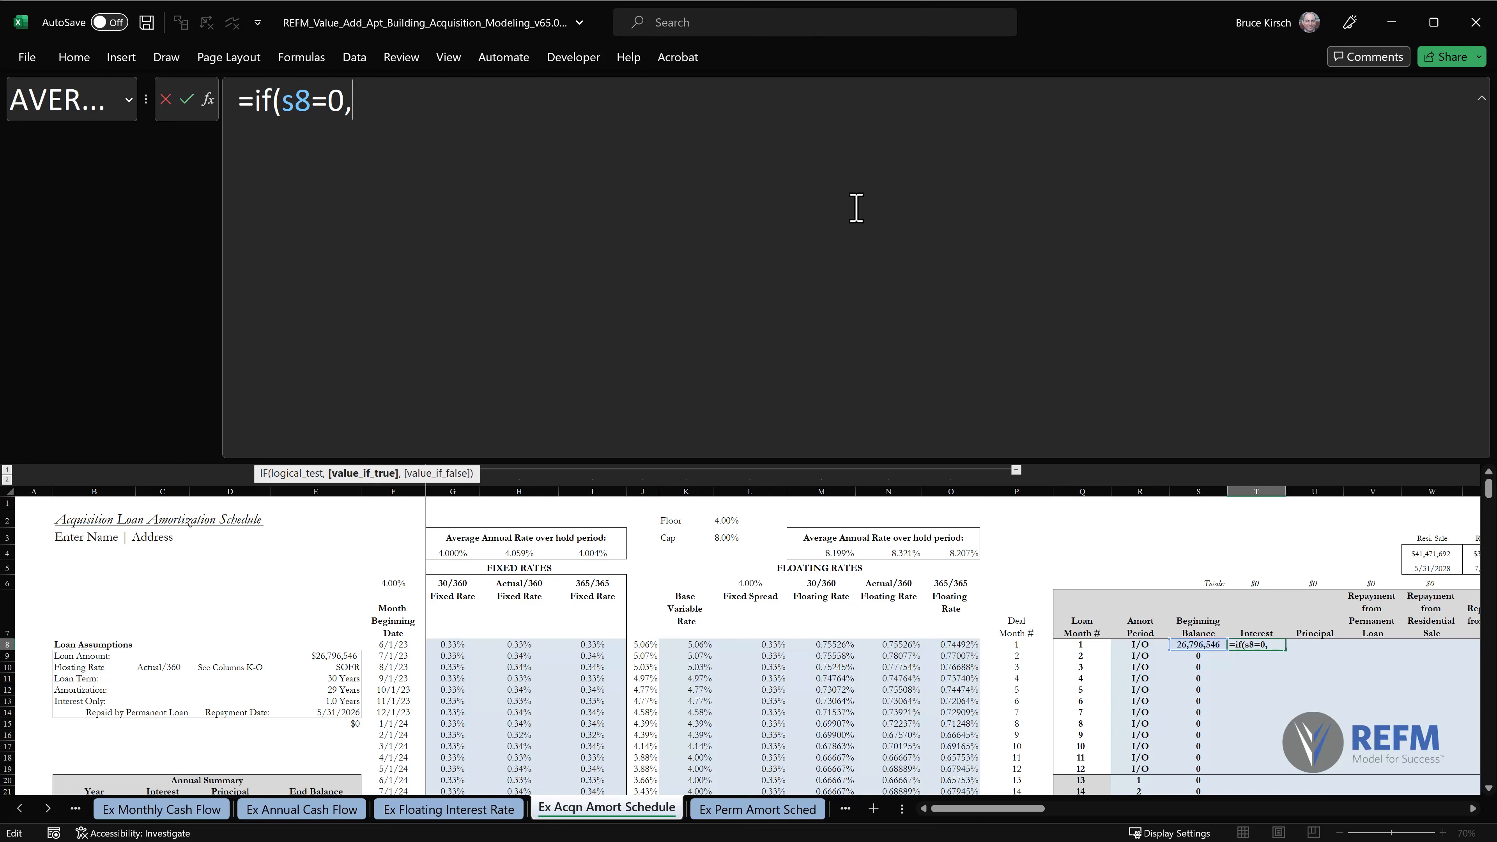
text(0,)
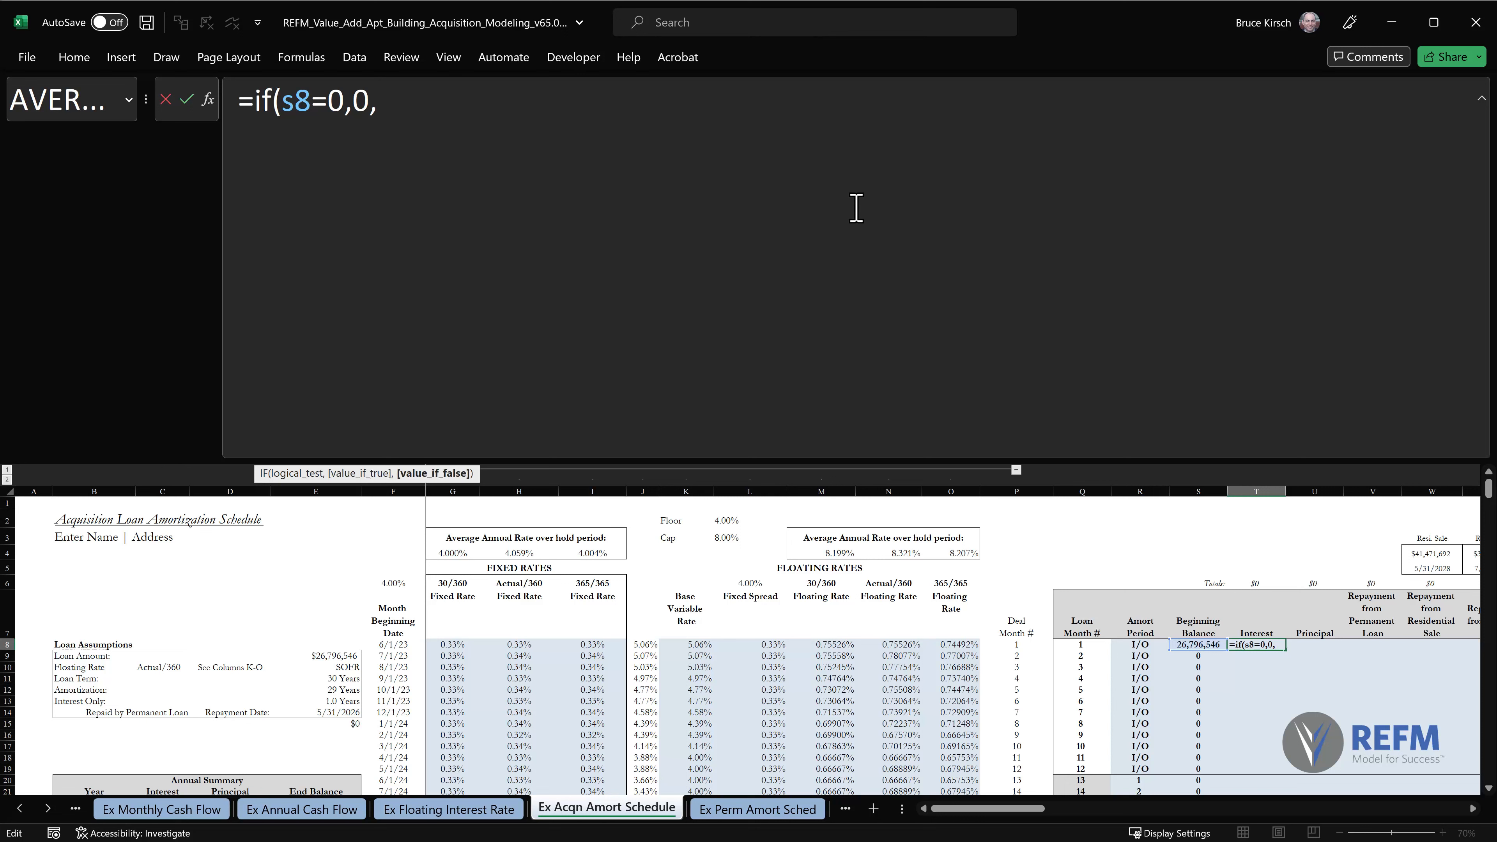
Continue the T8 formula on a new line with the nested opening IFERROR(IF(AND(.
key(alt+Return)
text(ifer)
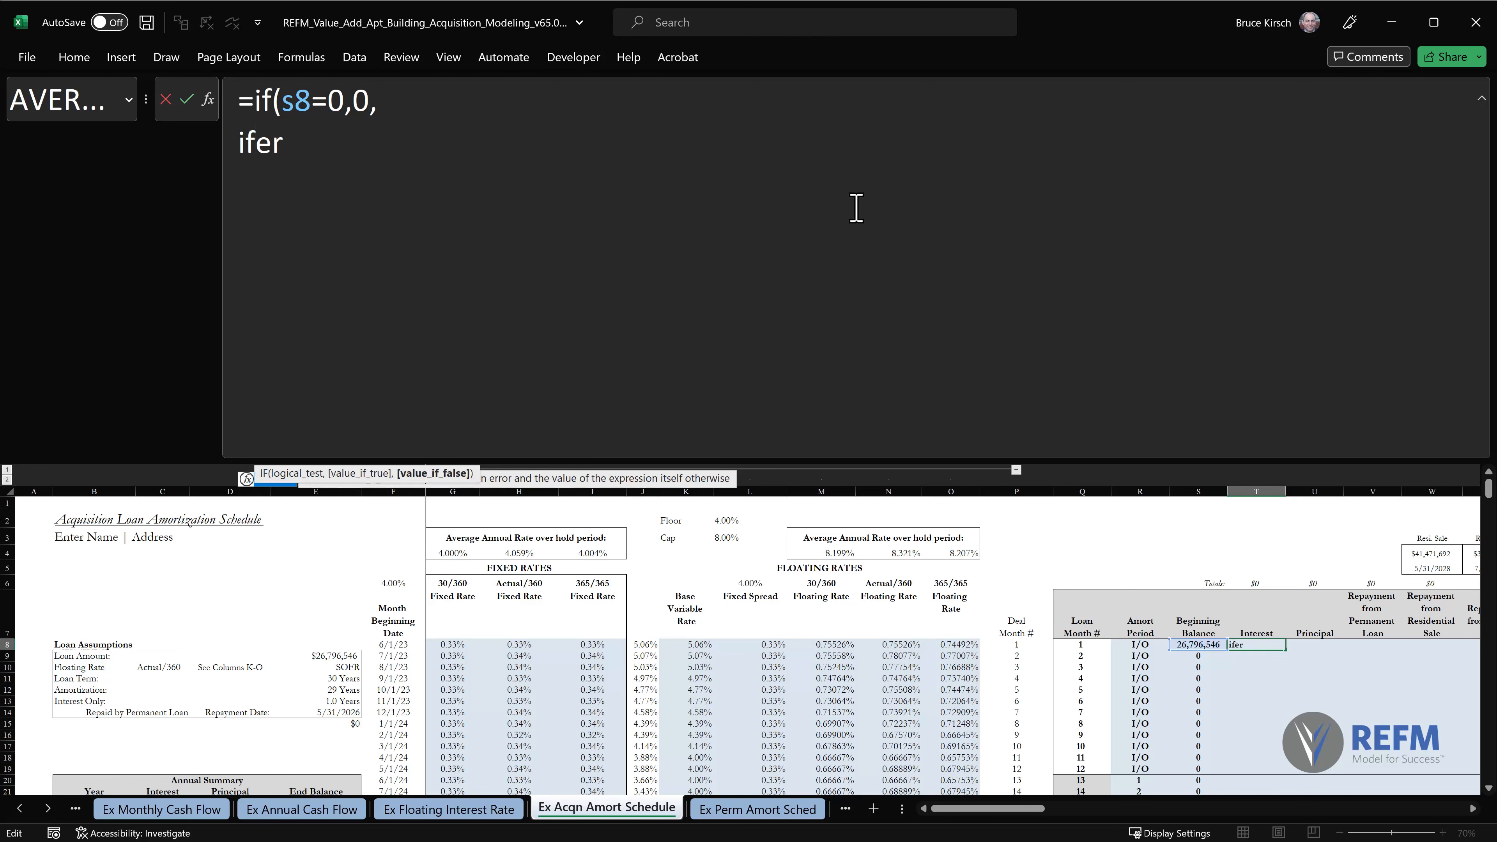
text(ror)
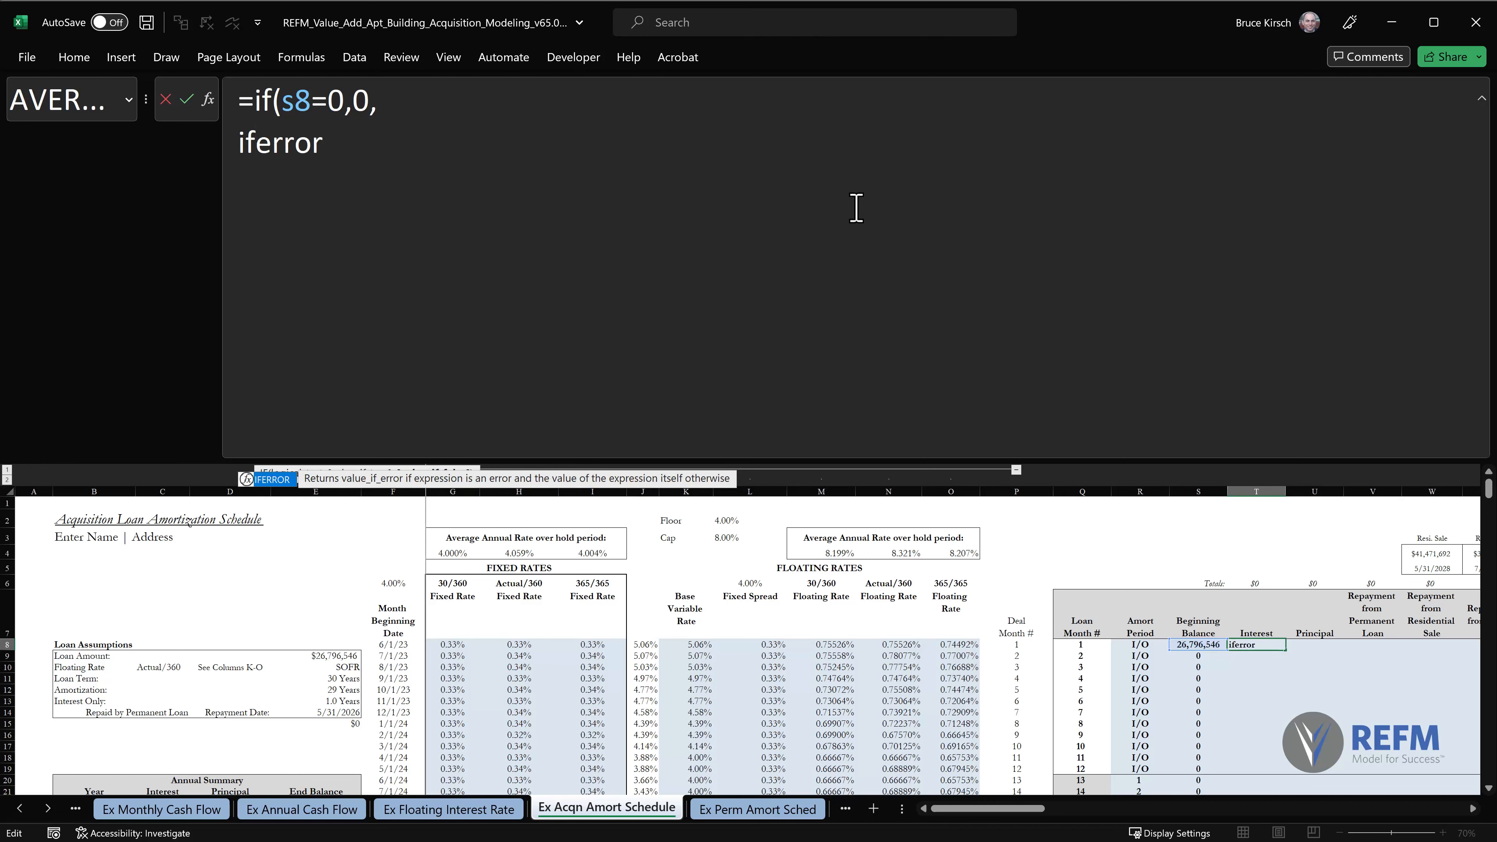
text((i)
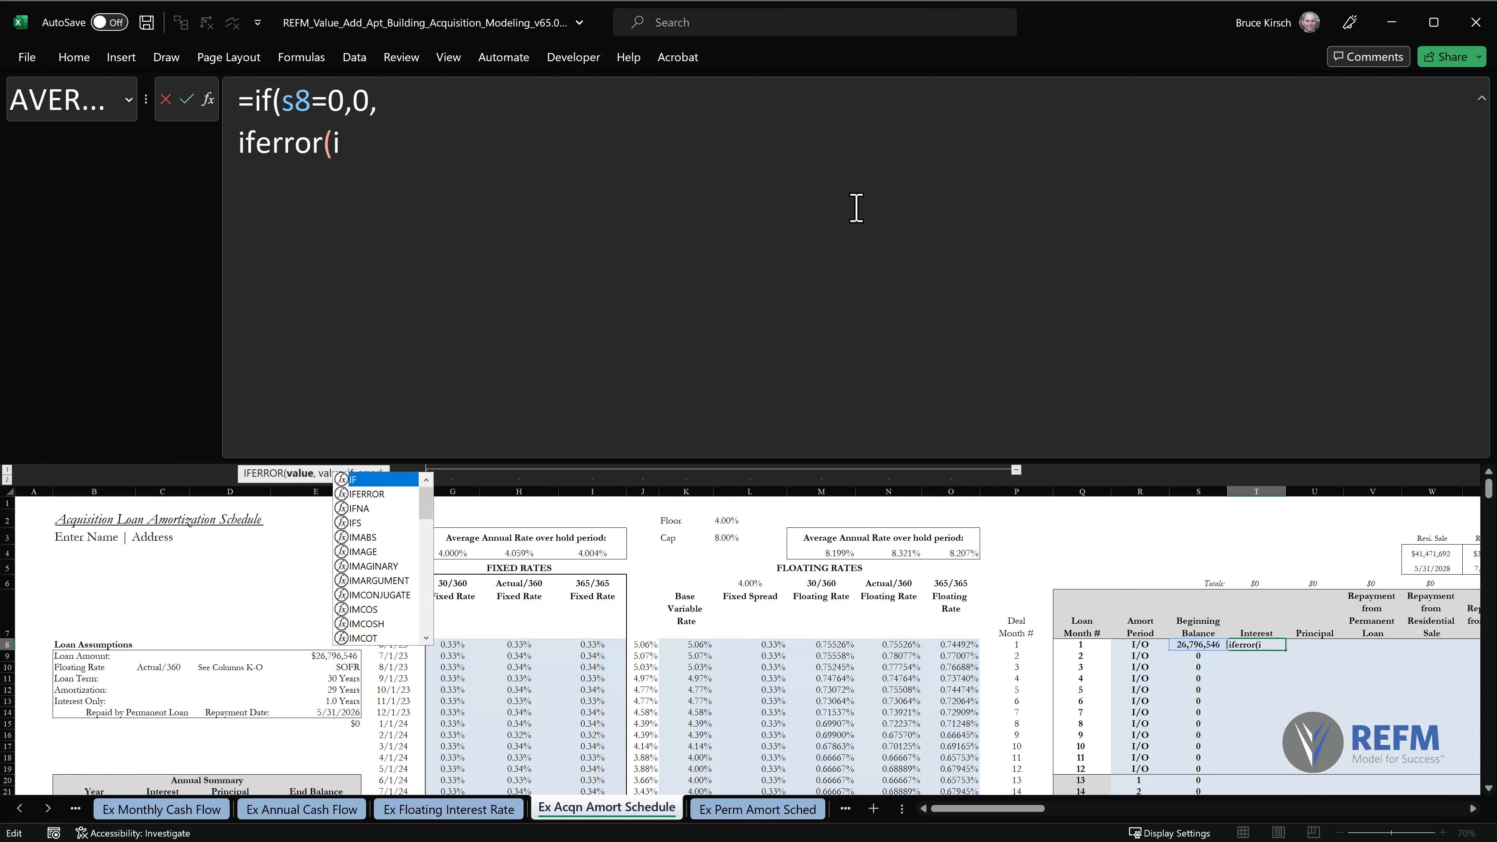
text(f(and()
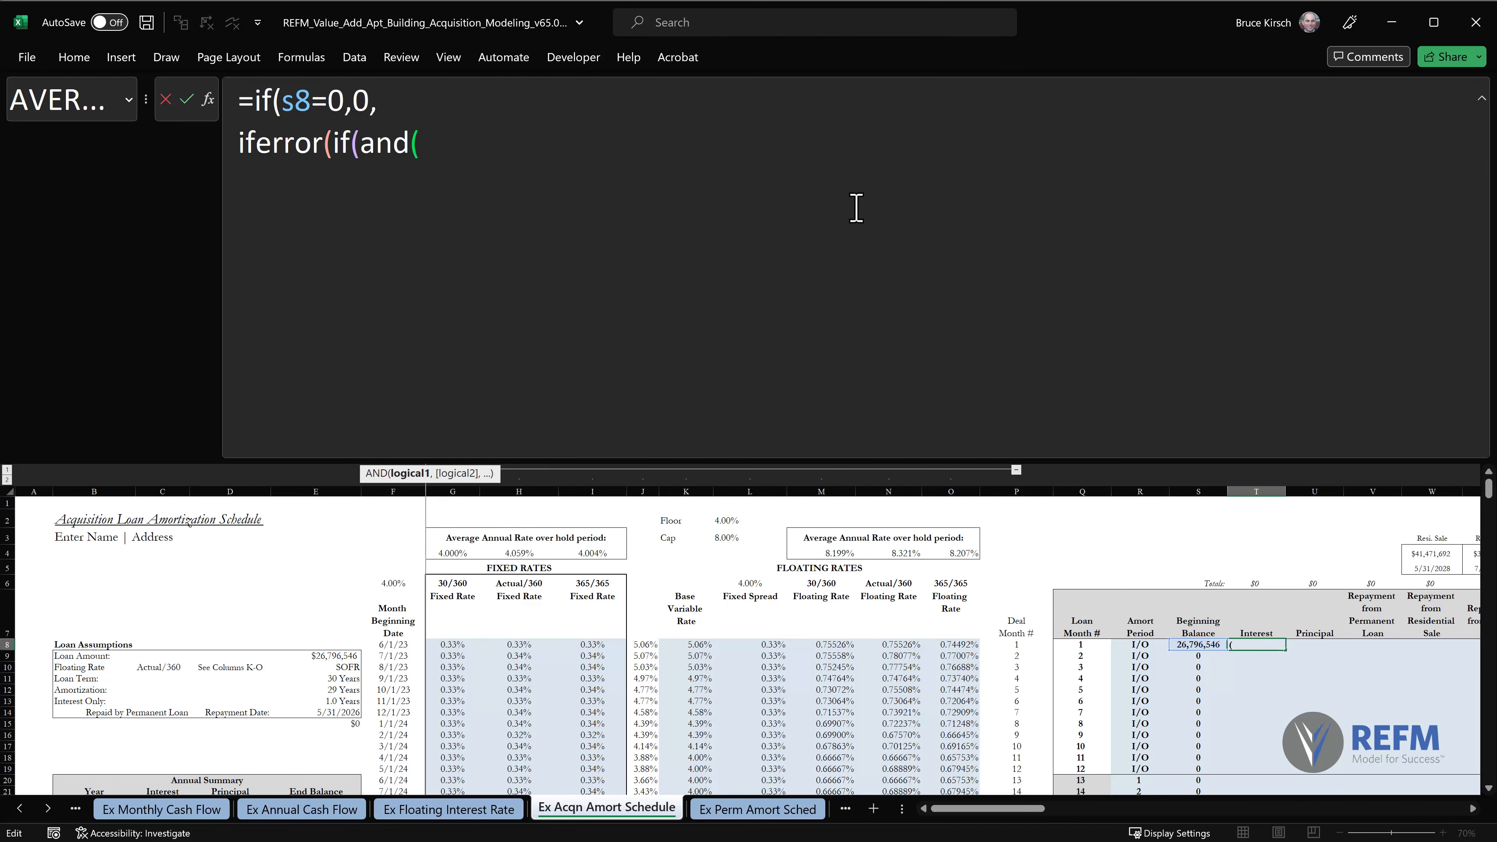
Add $B$10="Floating Rate" as the first AND condition in the T8 formula, using an absolute reference to the rate type cell.
click(77, 668)
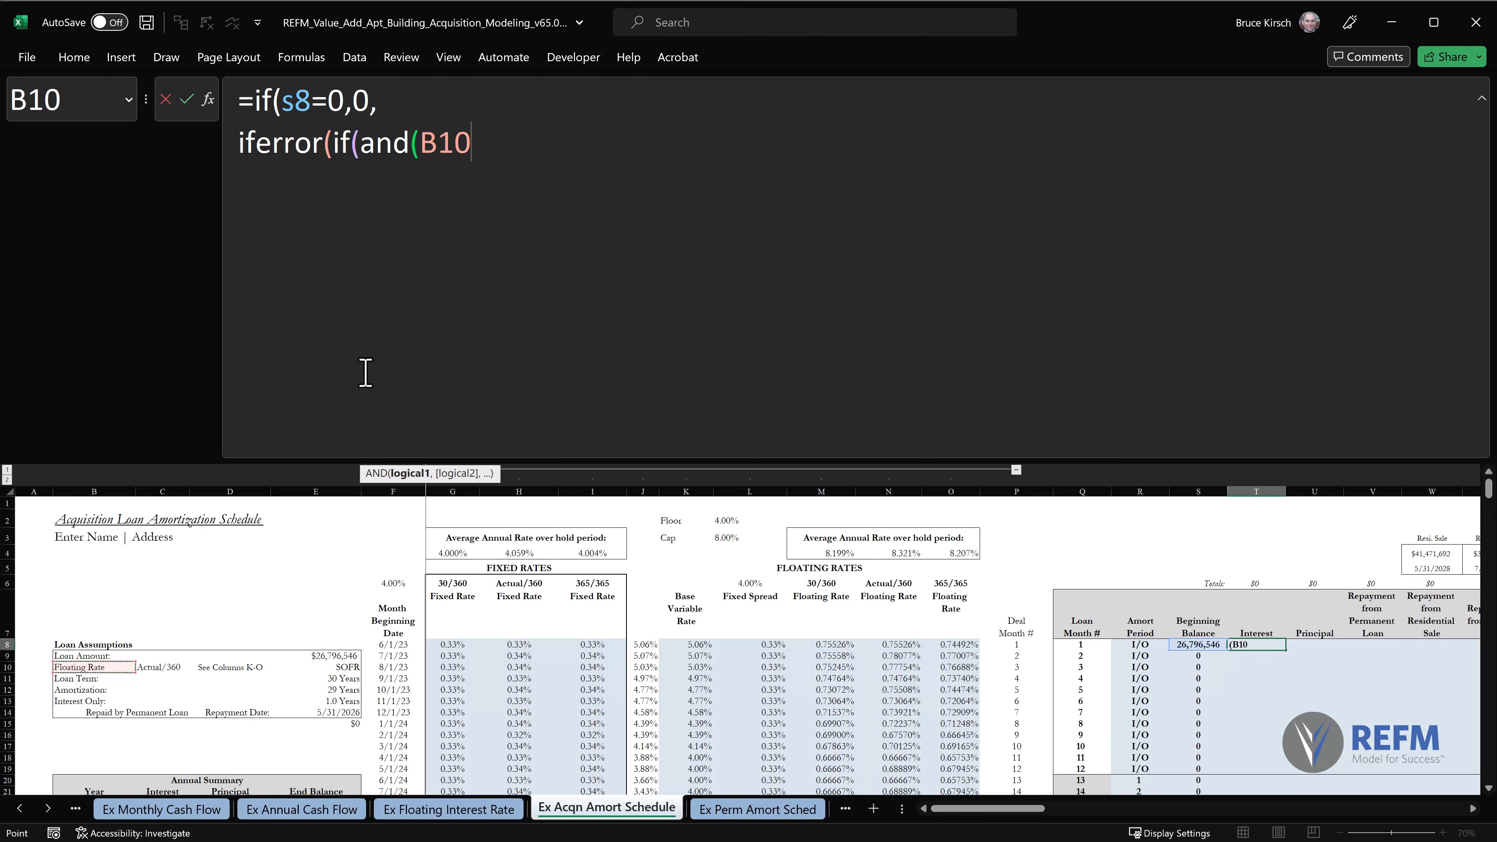
key(F4)
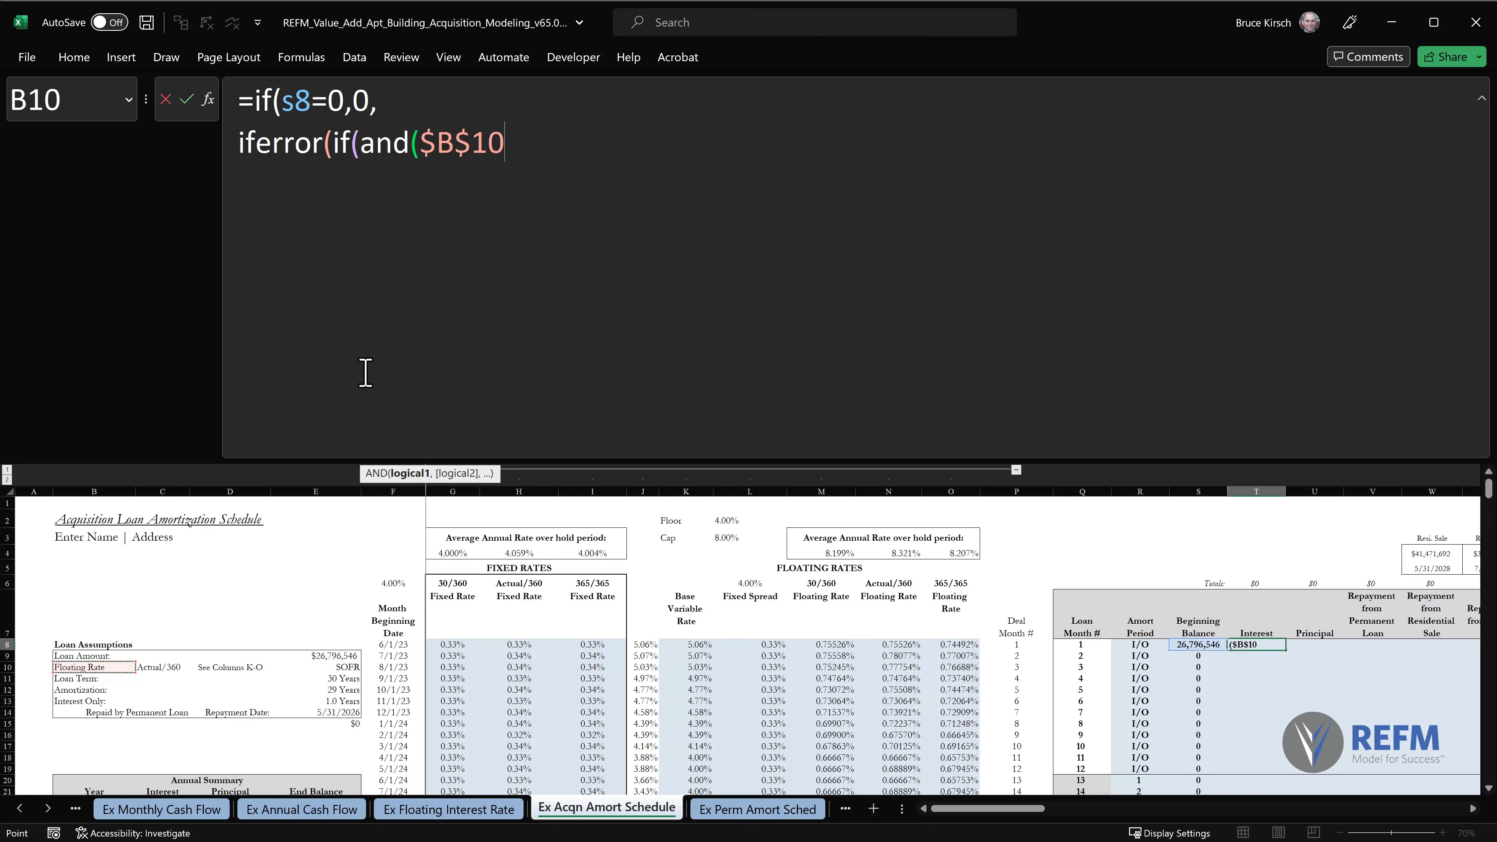
text(="Fl)
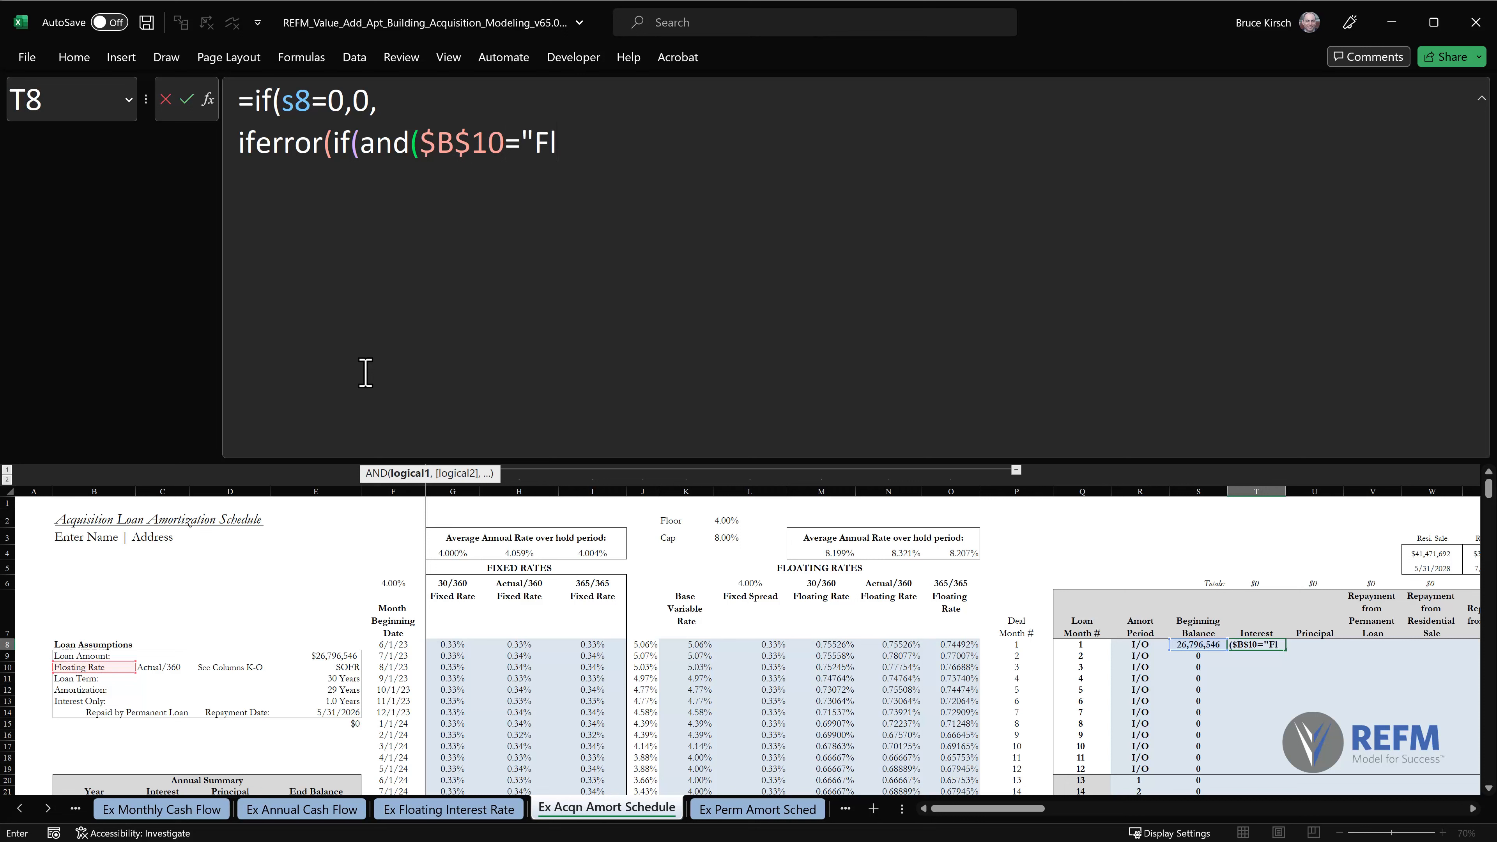
text(oating Ra)
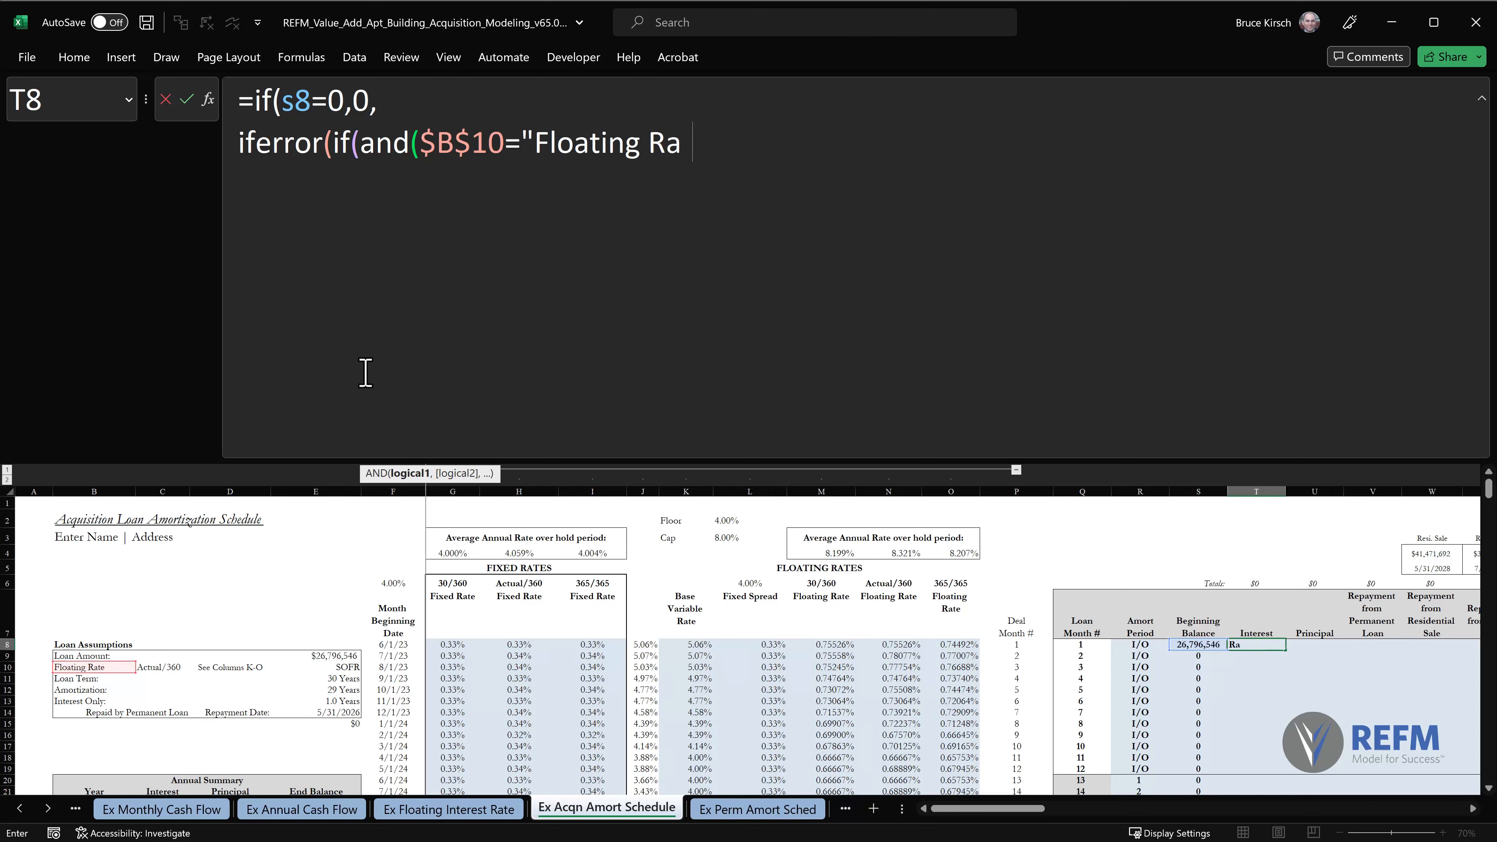
text(te",)
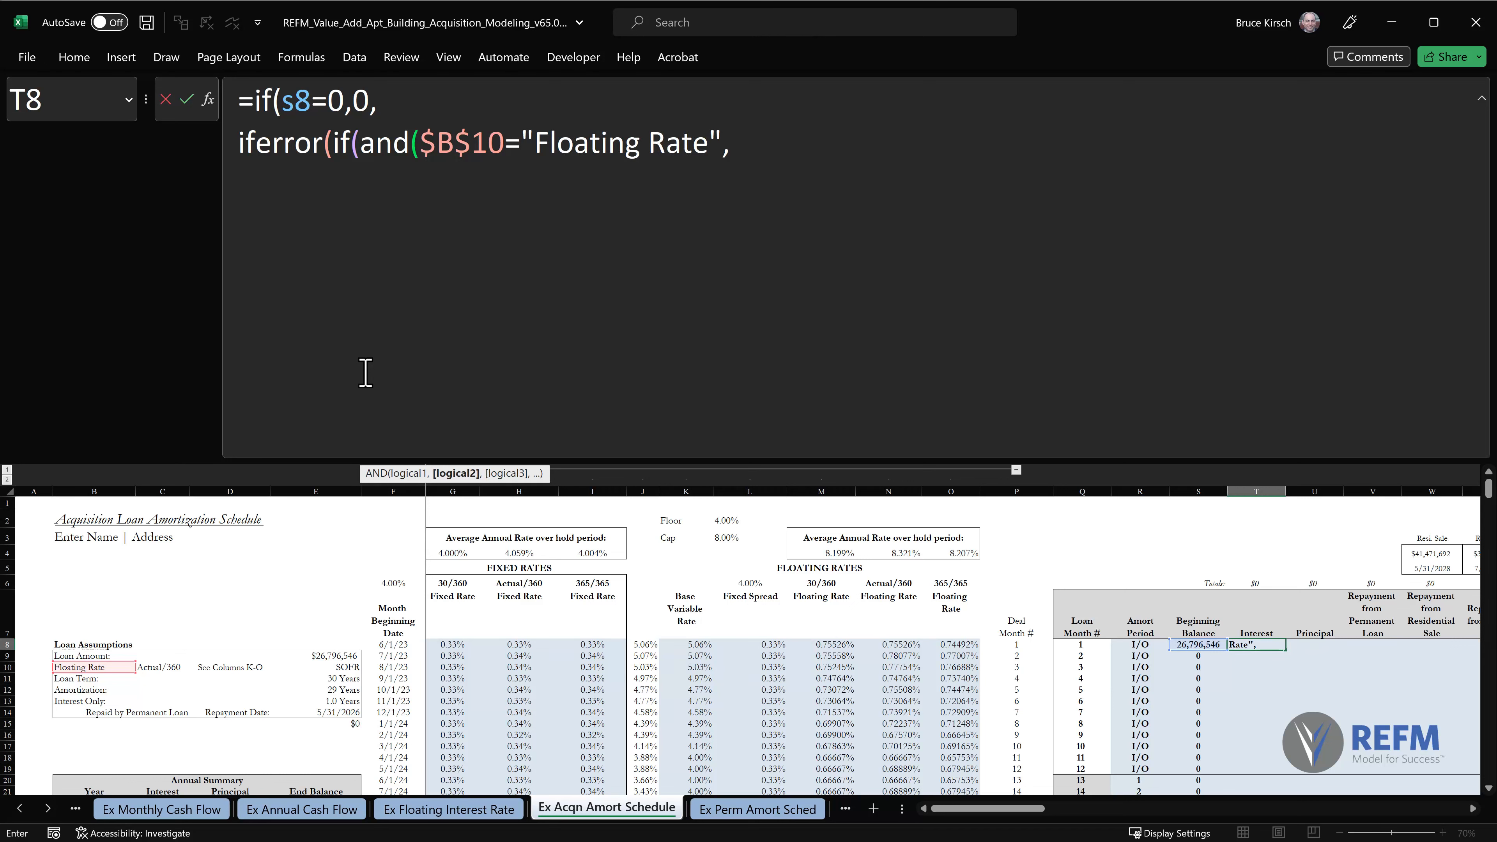
Add R8="I/O" as the second AND condition in the T8 formula, using the letter O, and leave the cursor at its end.
text(R)
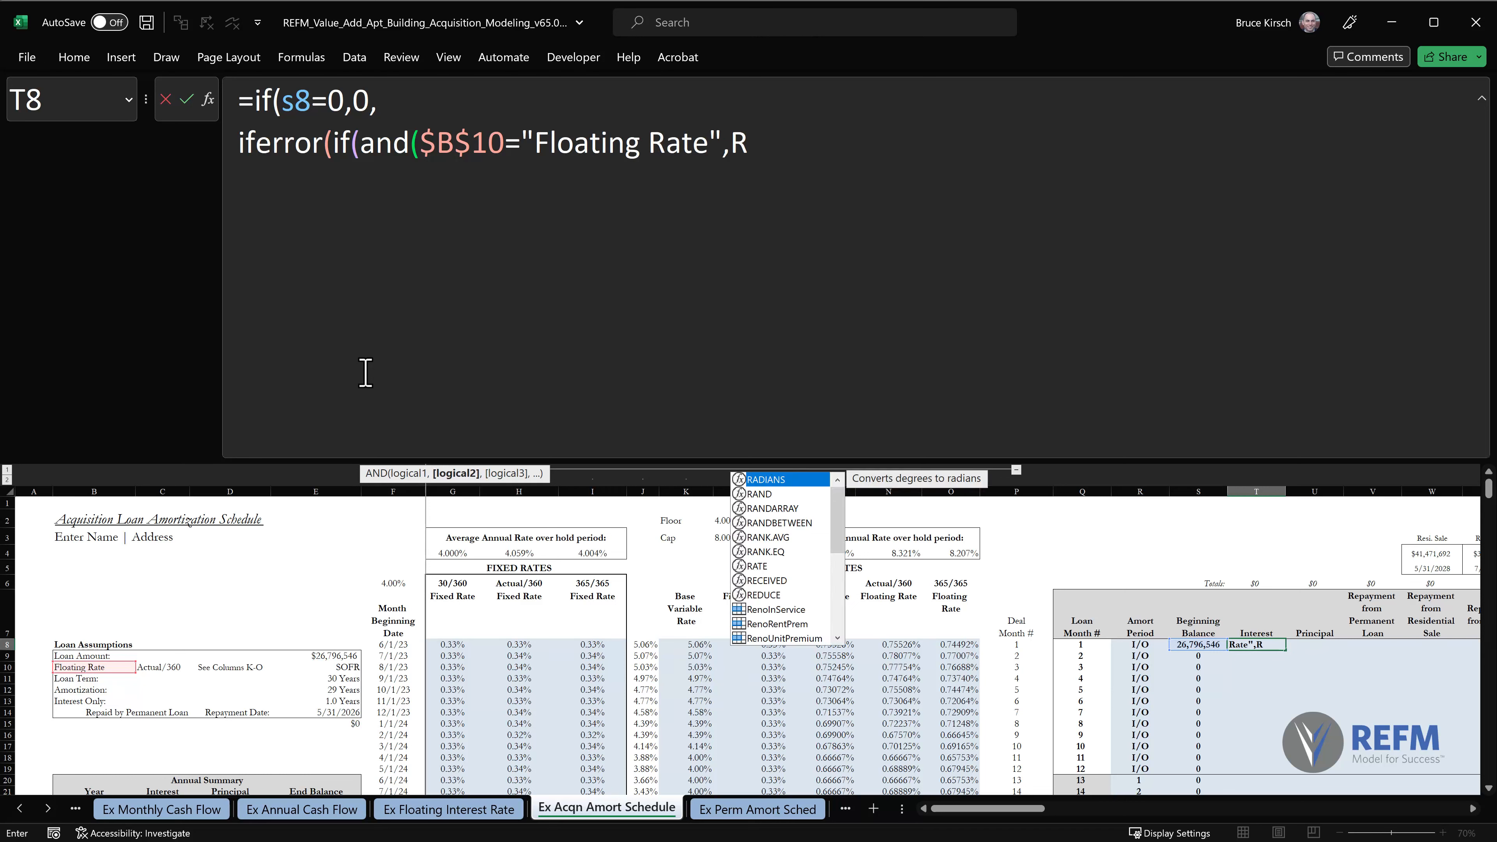
text(8=)
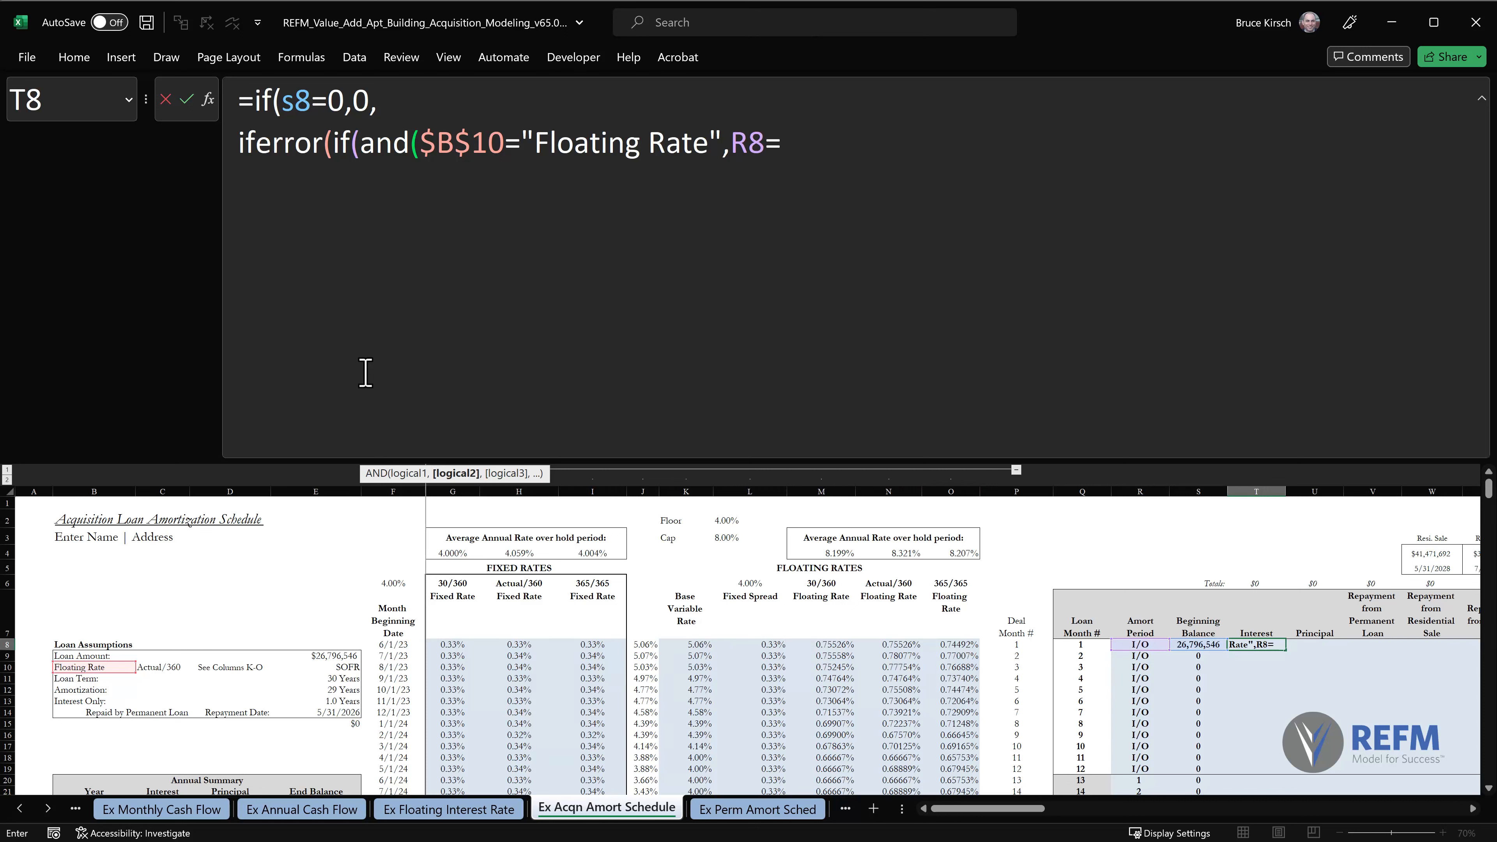
text("I/O)
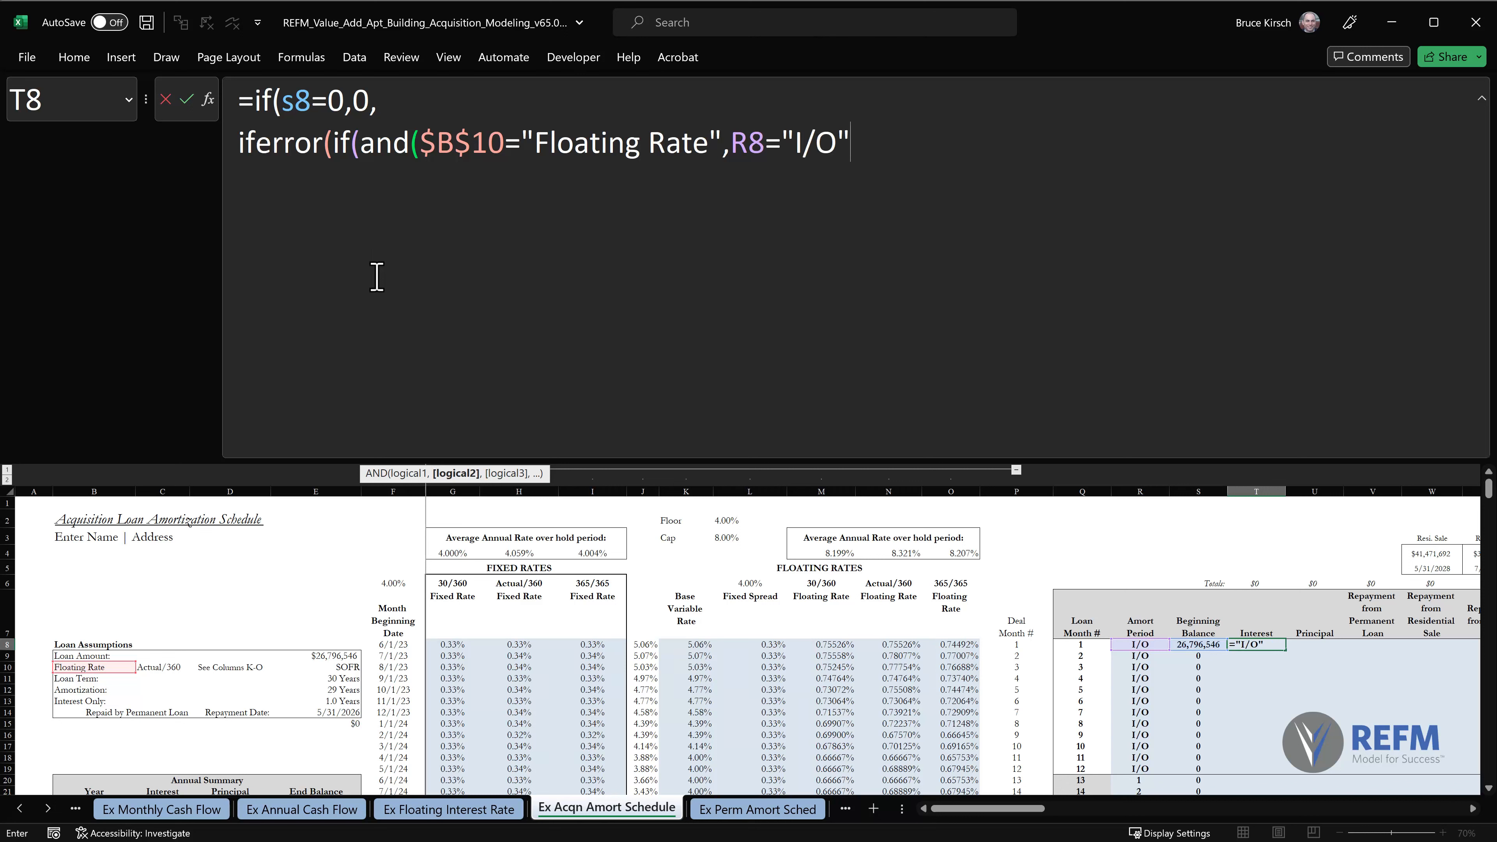
drag(818, 145, 836, 145)
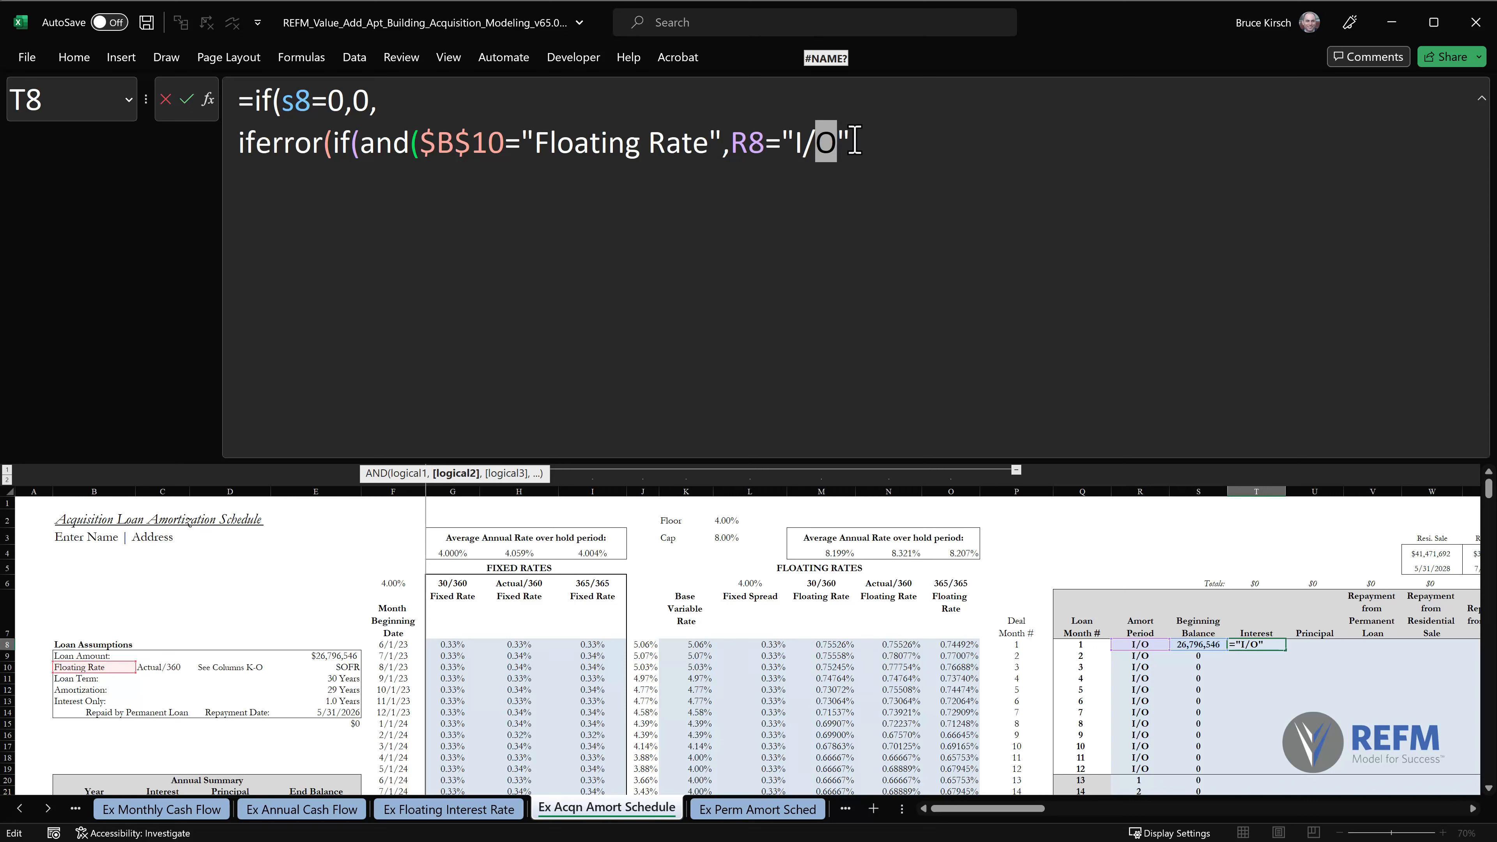
click(855, 142)
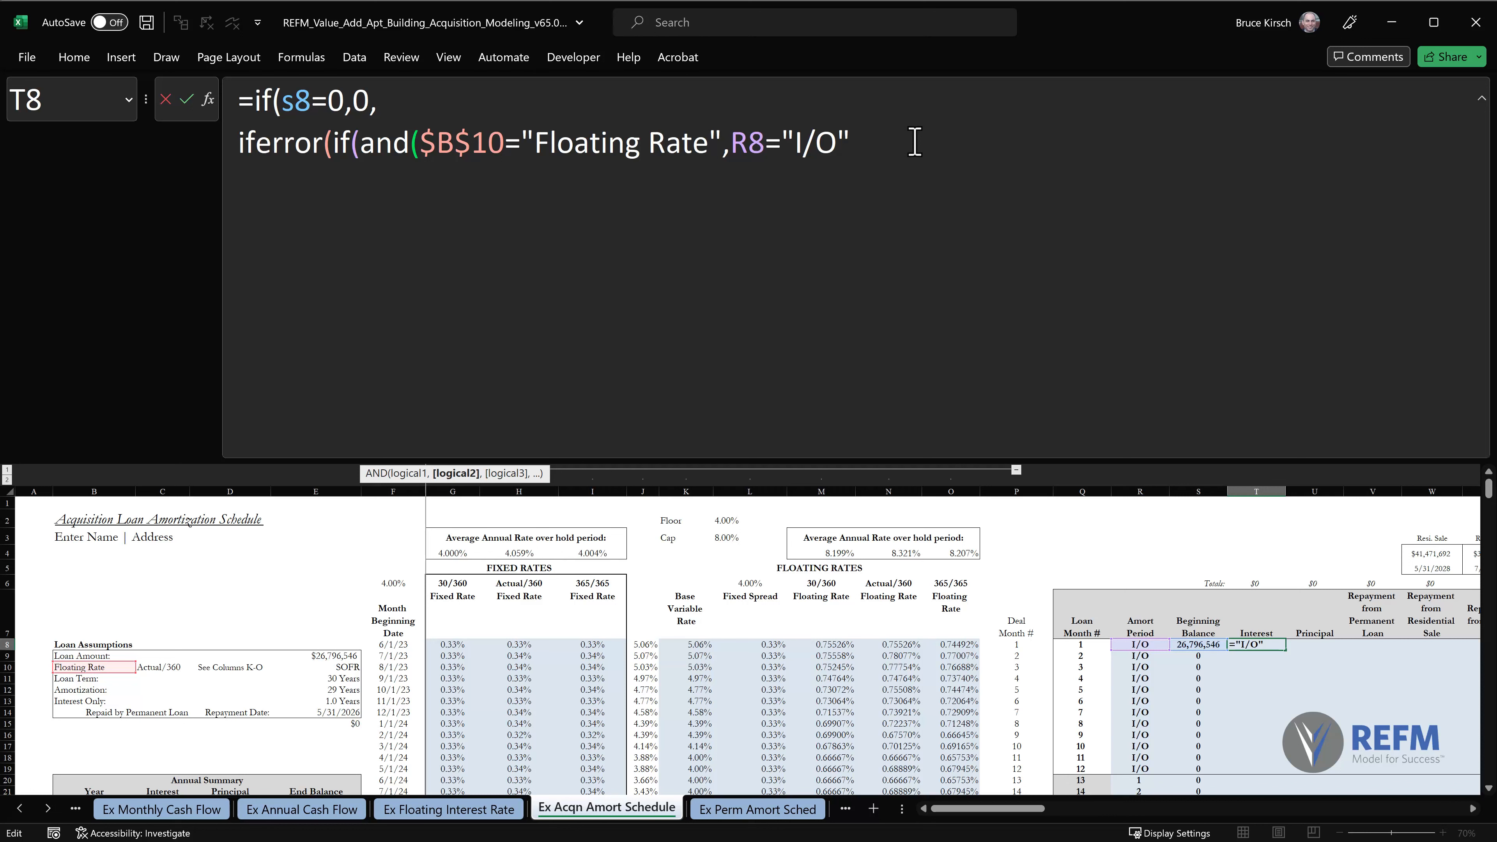
Close the AND test in the T8 formula and open an HLOOKUP on a new line as the value if true.
text())
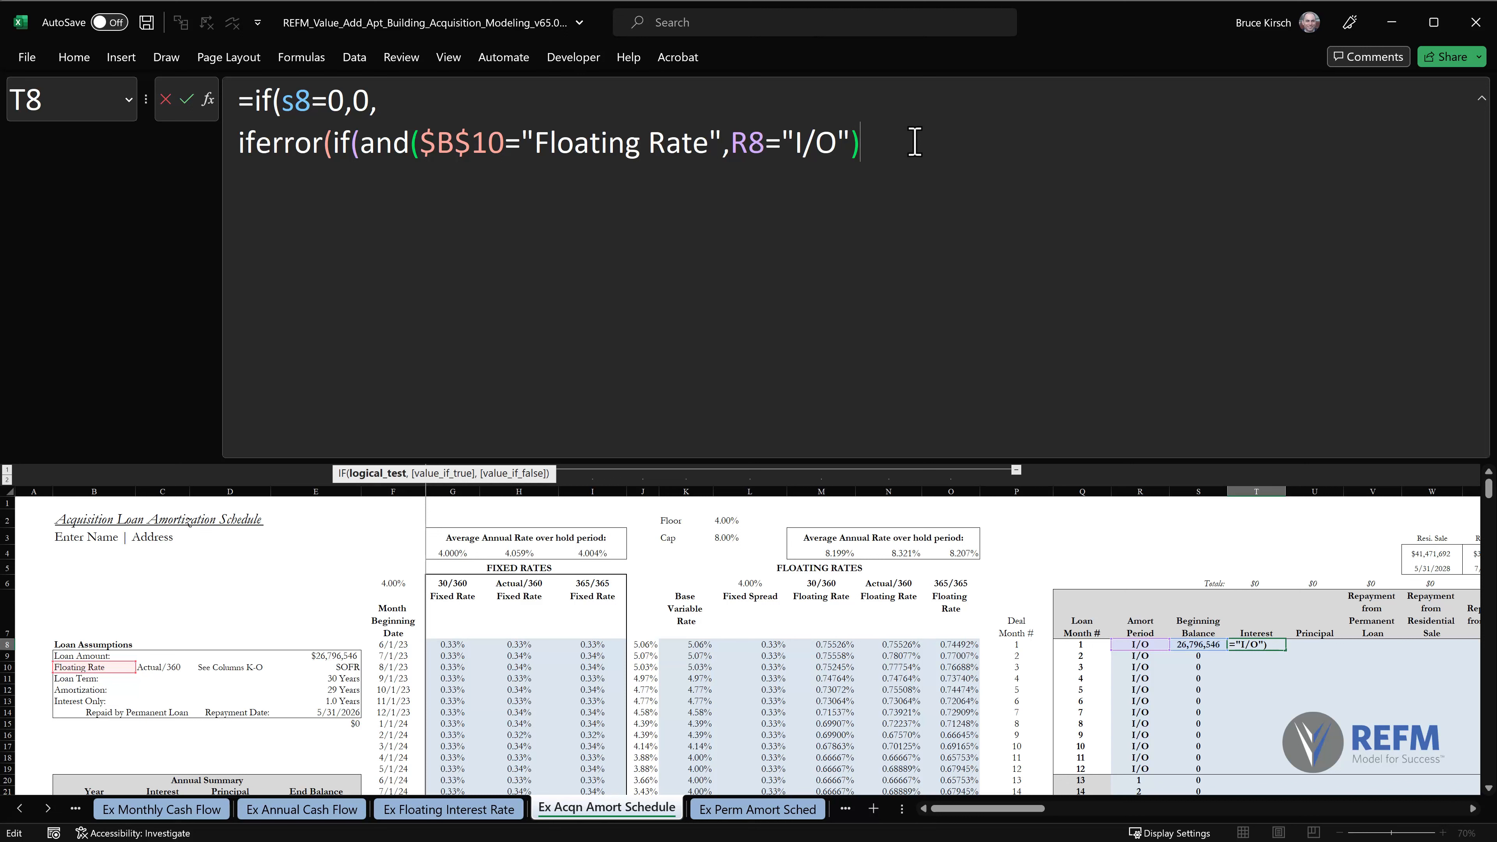
text(,)
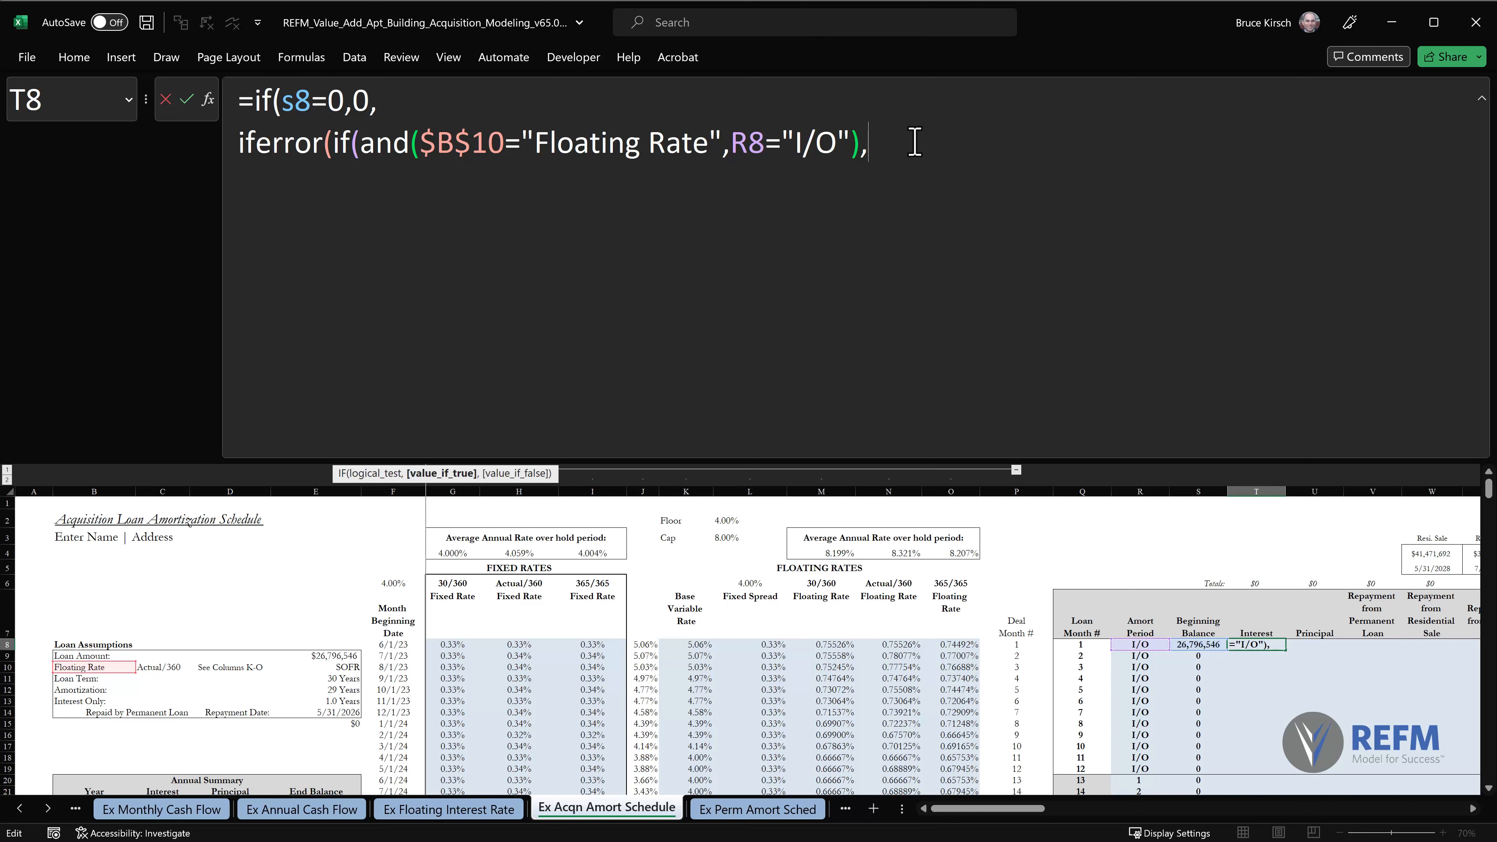
key(alt+Return)
text(H)
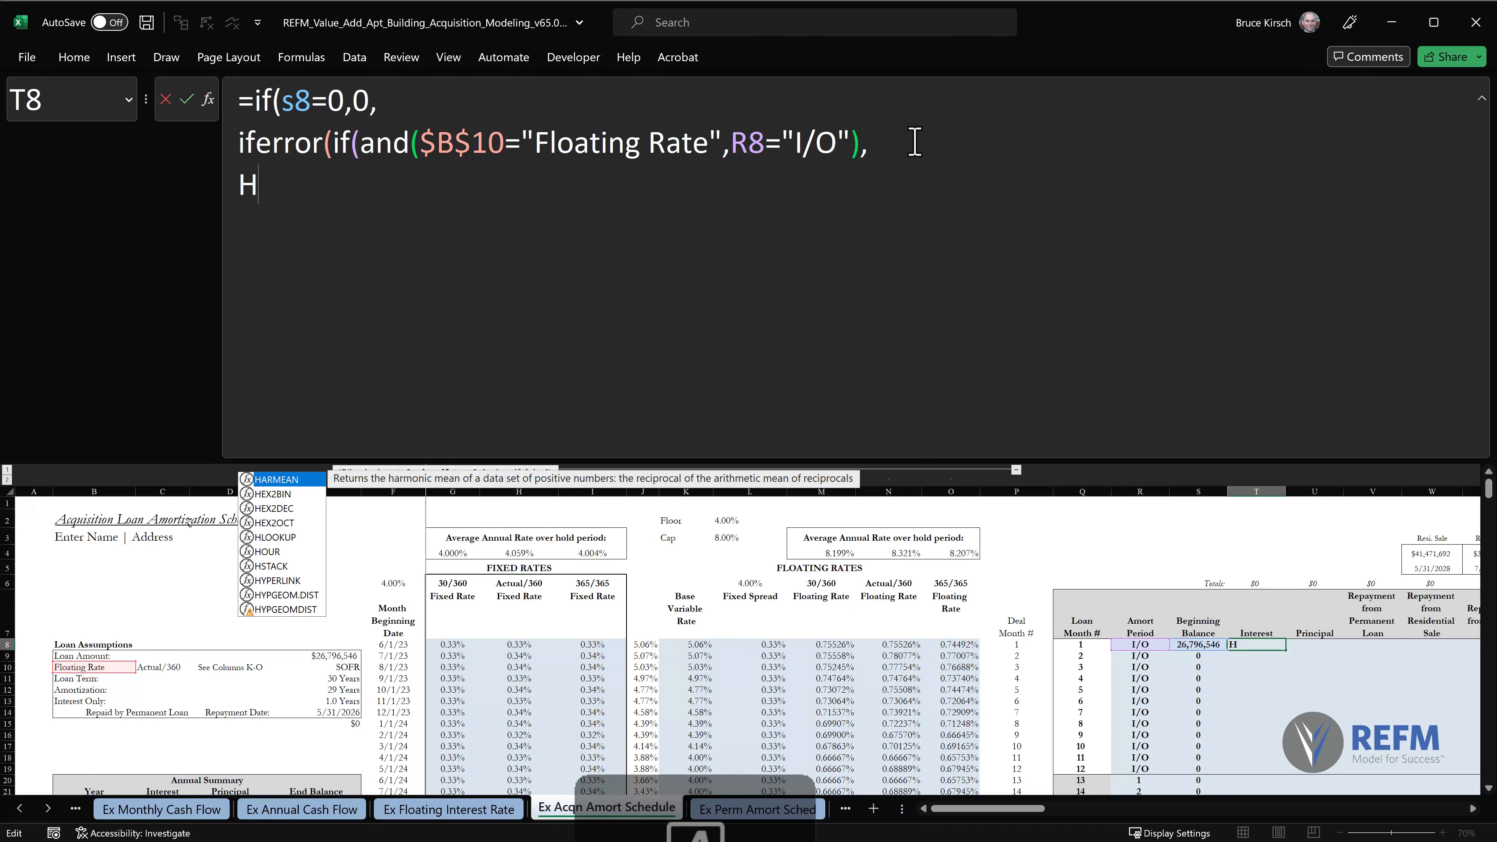
text(LOOKUP)
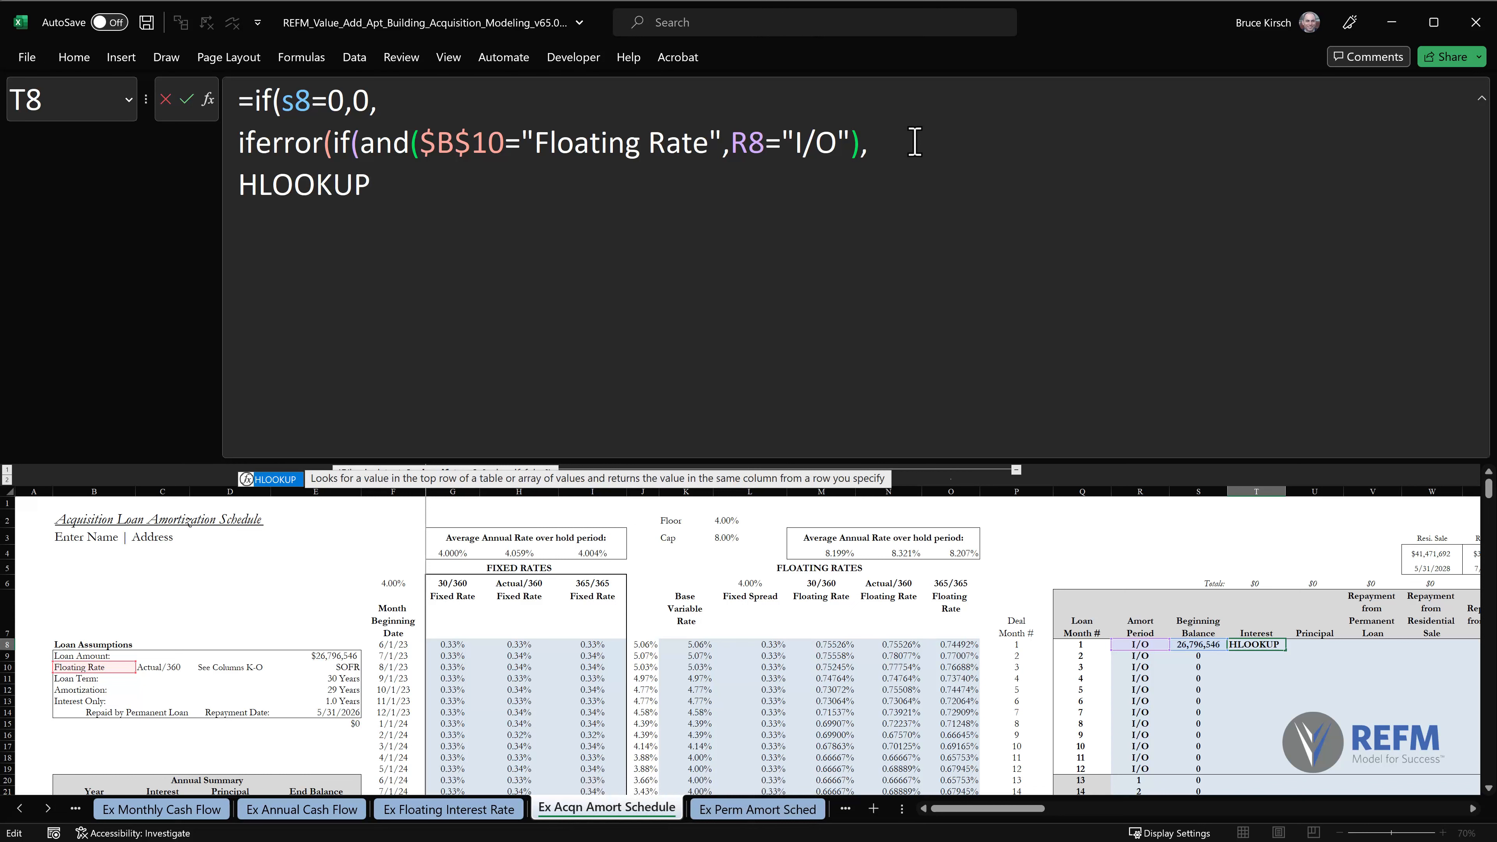
text(()
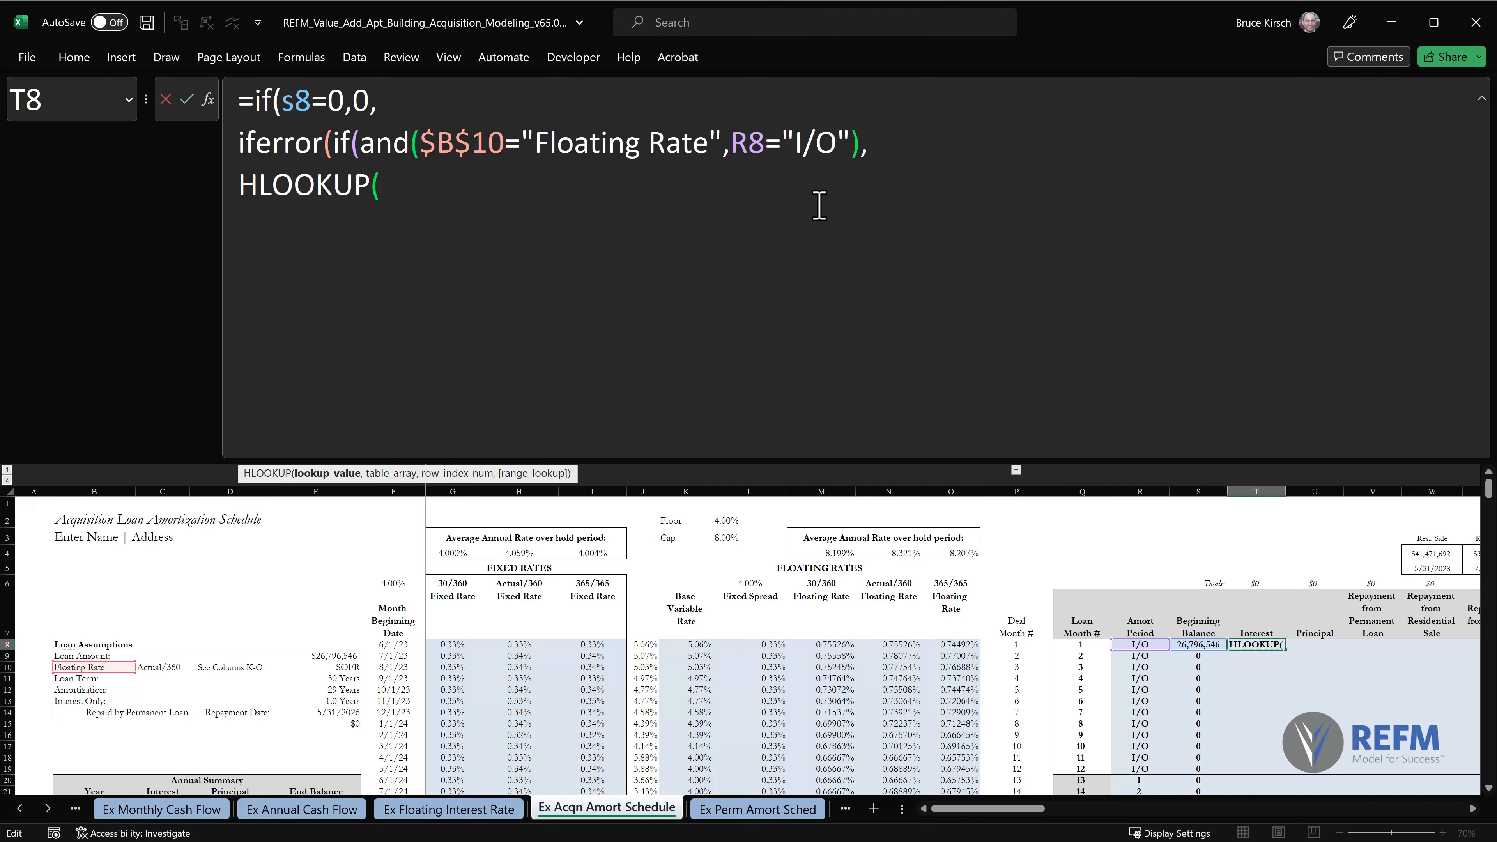
Set the HLOOKUP lookup value to the day-count method cell as the absolute reference $C$10, followed by a comma.
click(163, 664)
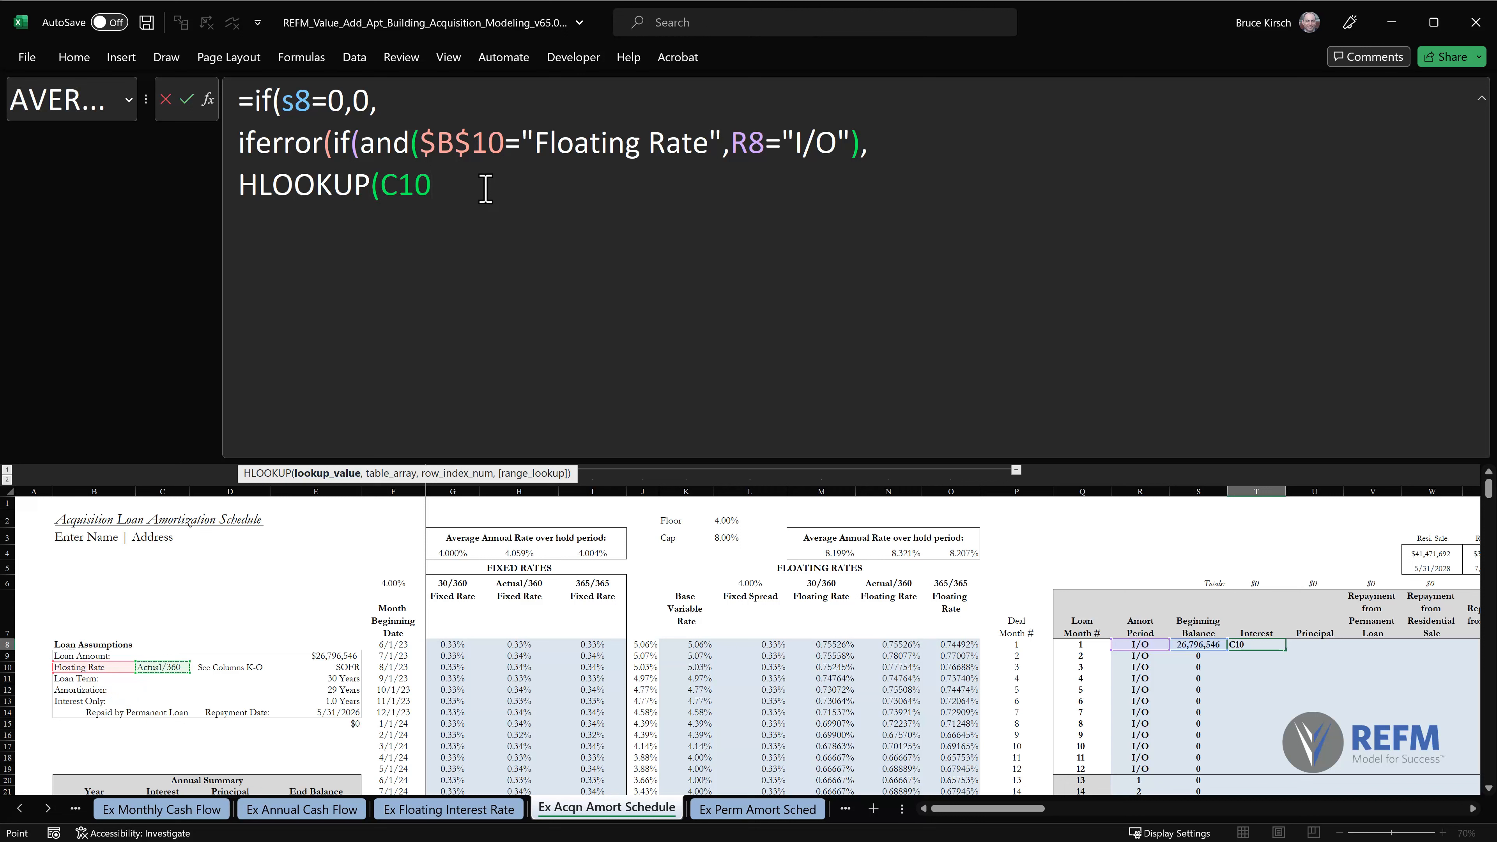
key(F4)
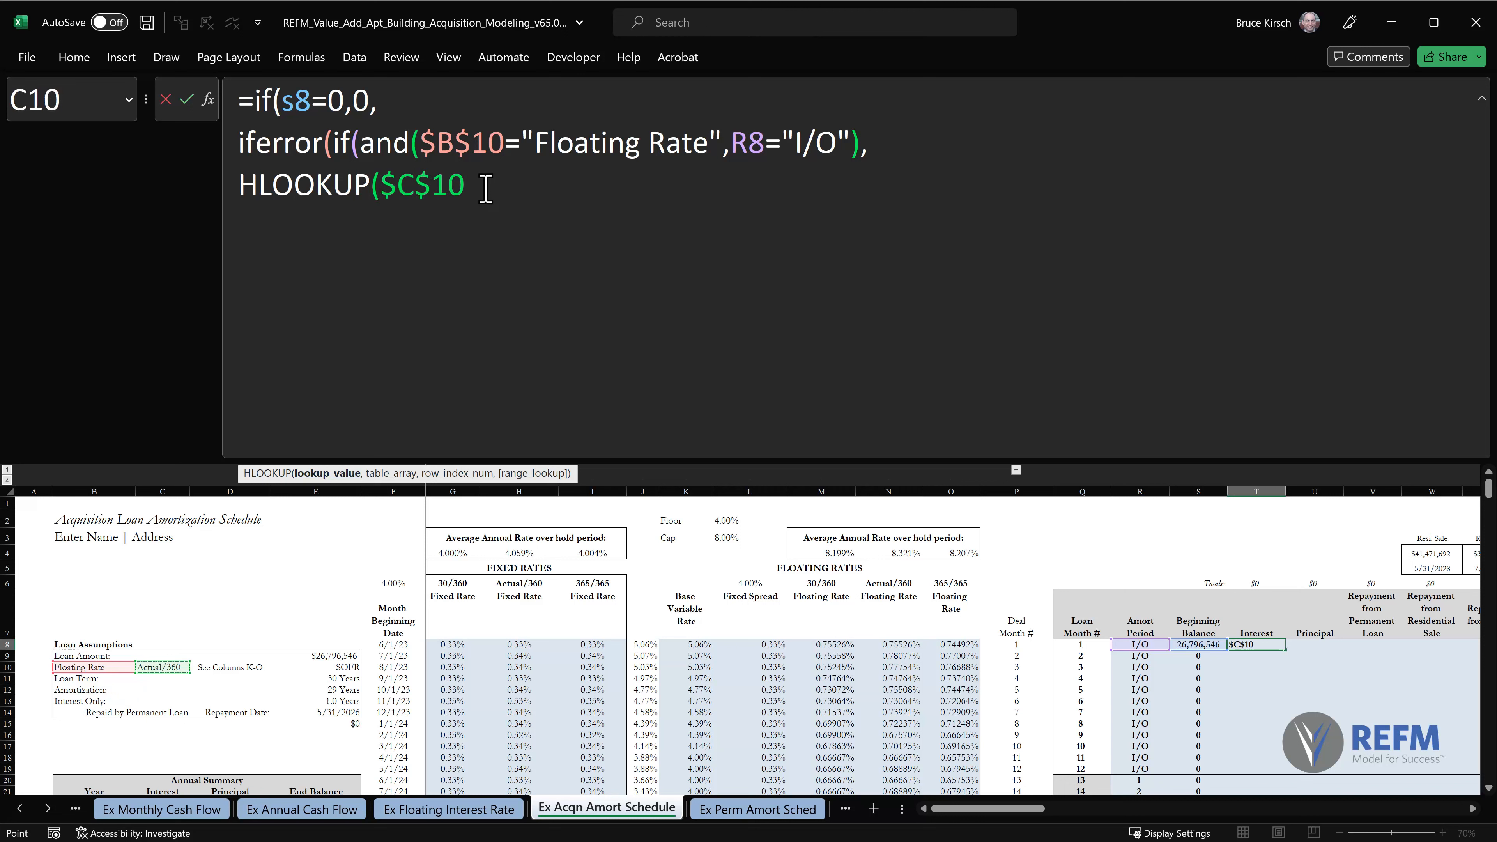
click(484, 189)
text(,)
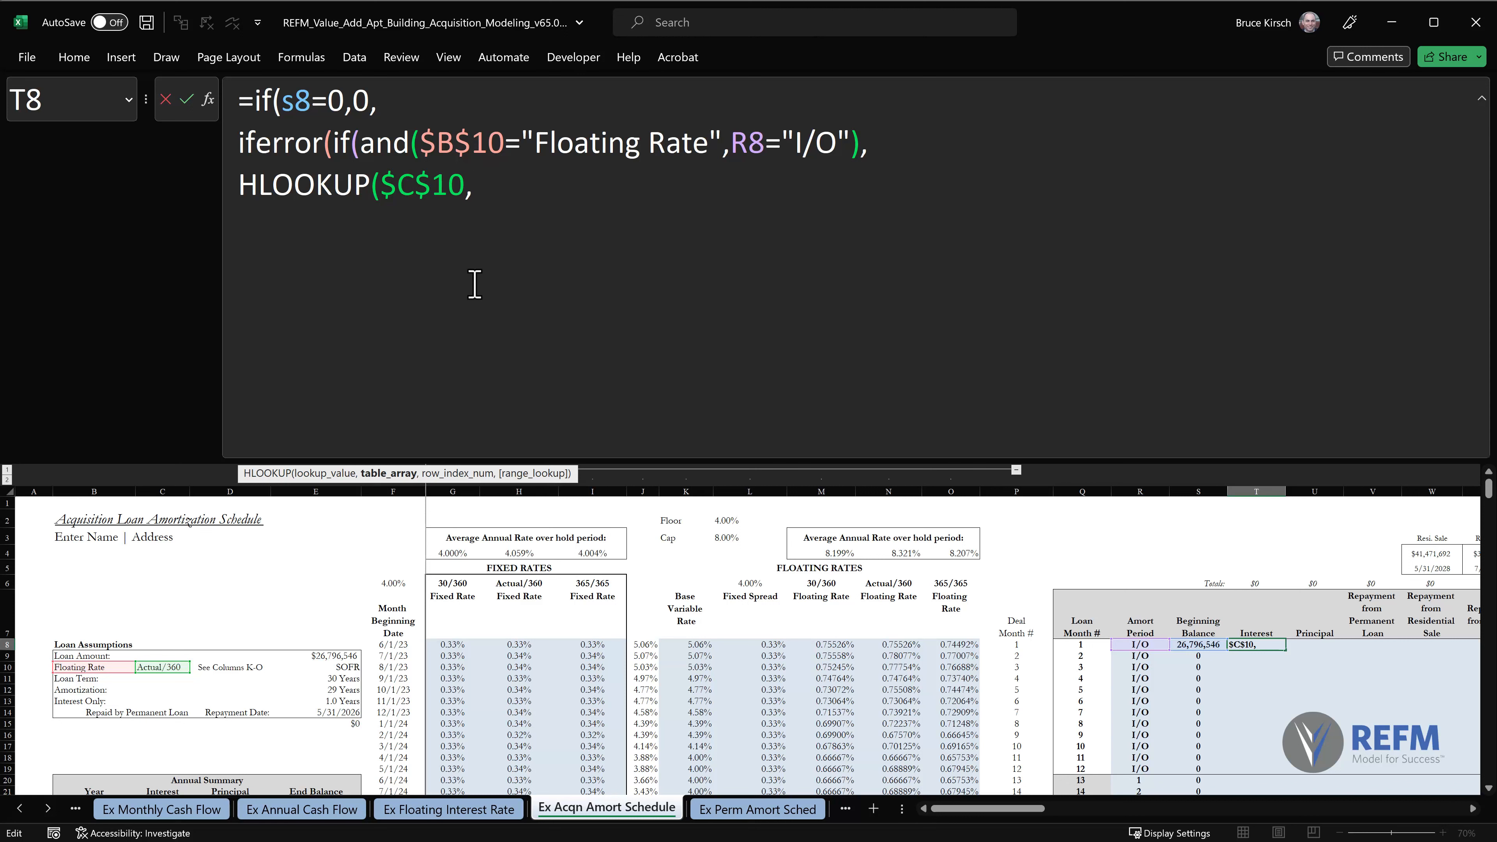
Add the floating rates range $M$6:O8 as the HLOOKUP table array, anchoring only its first cell, followed by a comma.
click(821, 584)
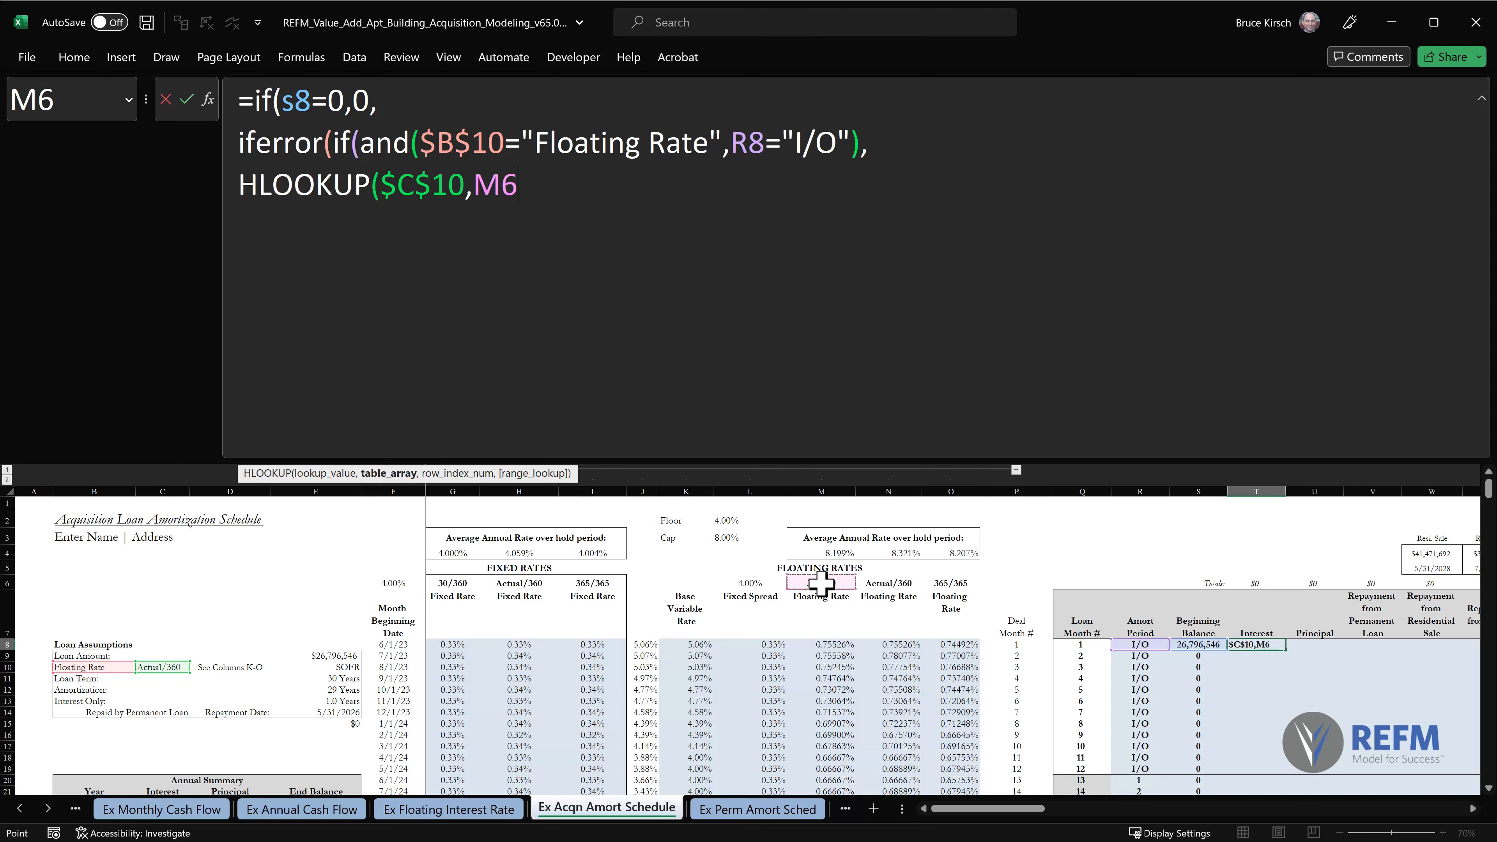
drag(821, 584, 947, 645)
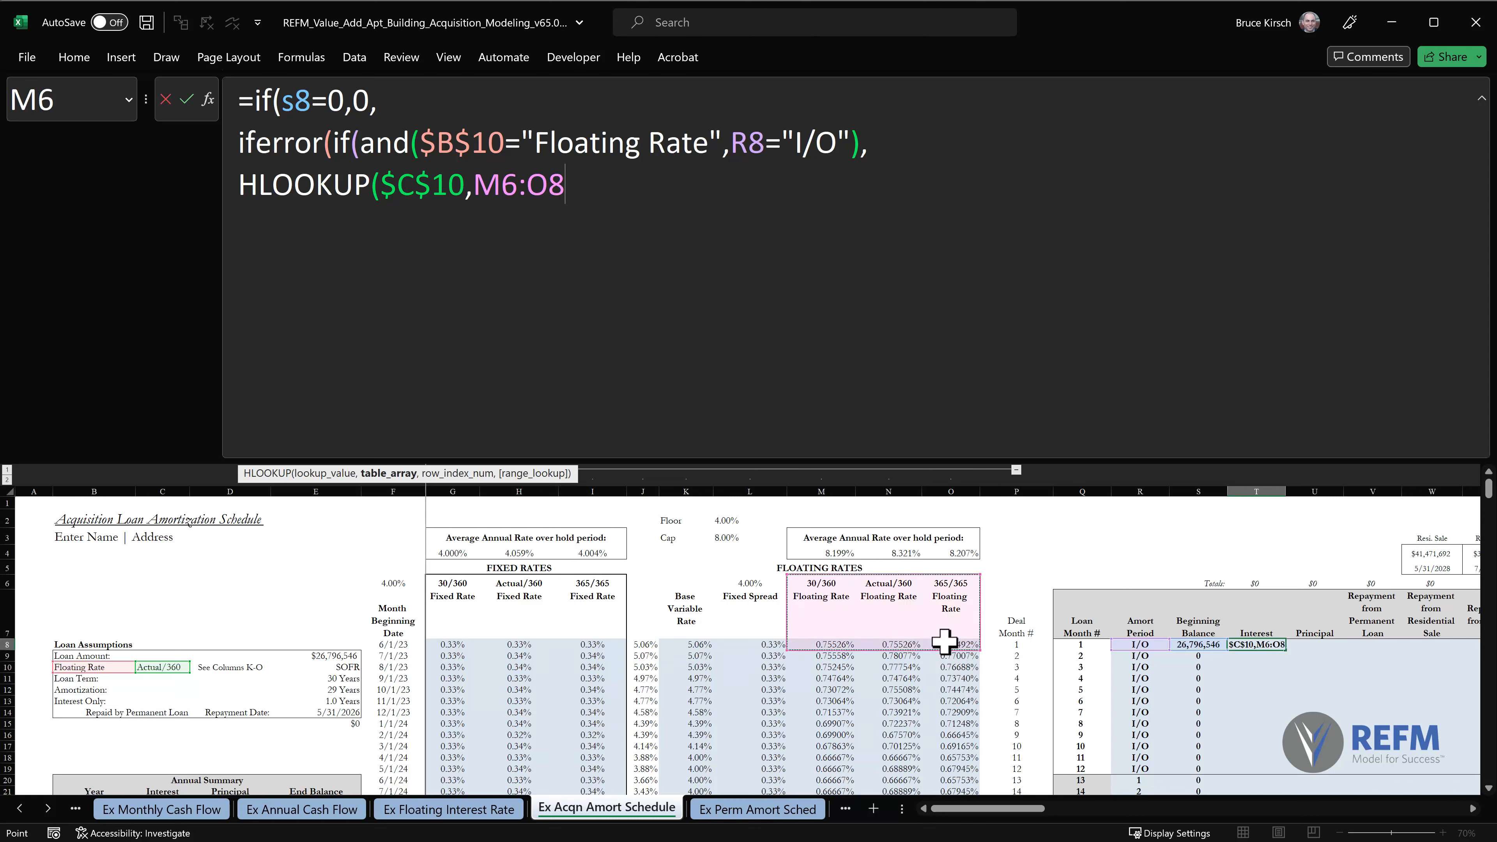
click(501, 184)
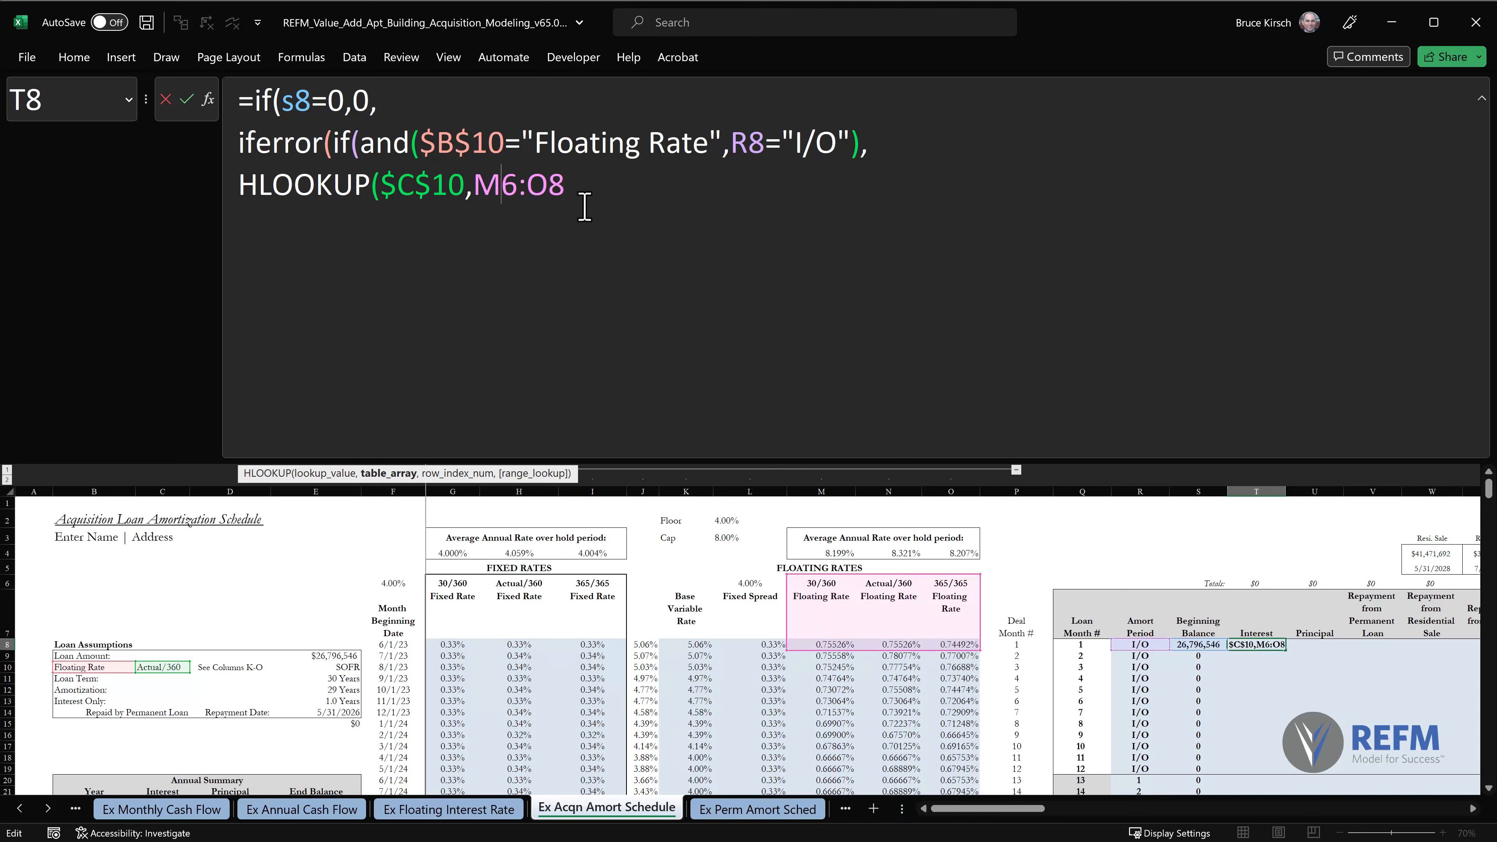
key(F4)
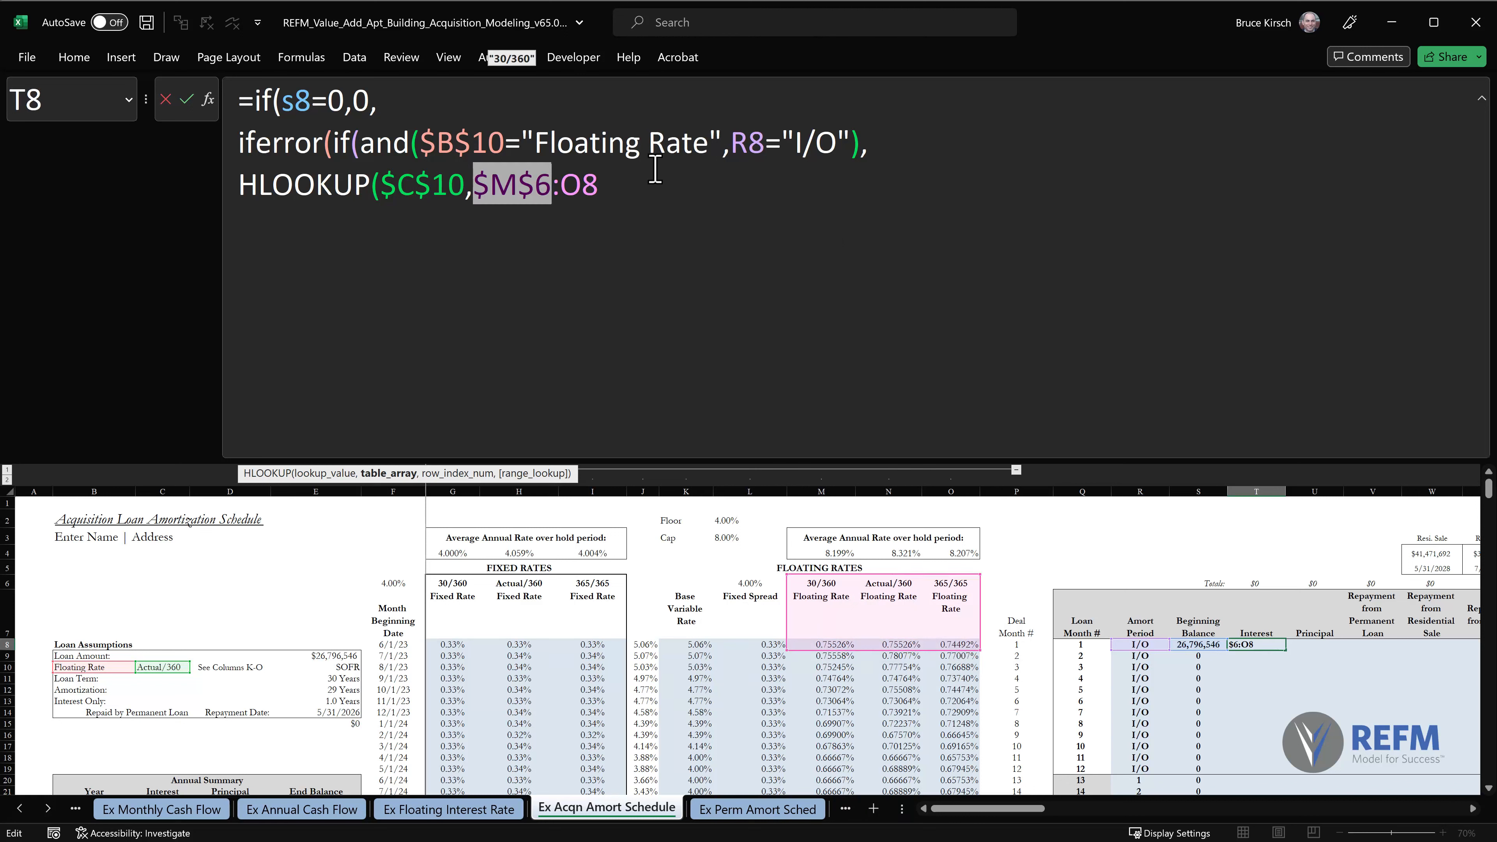
key(End)
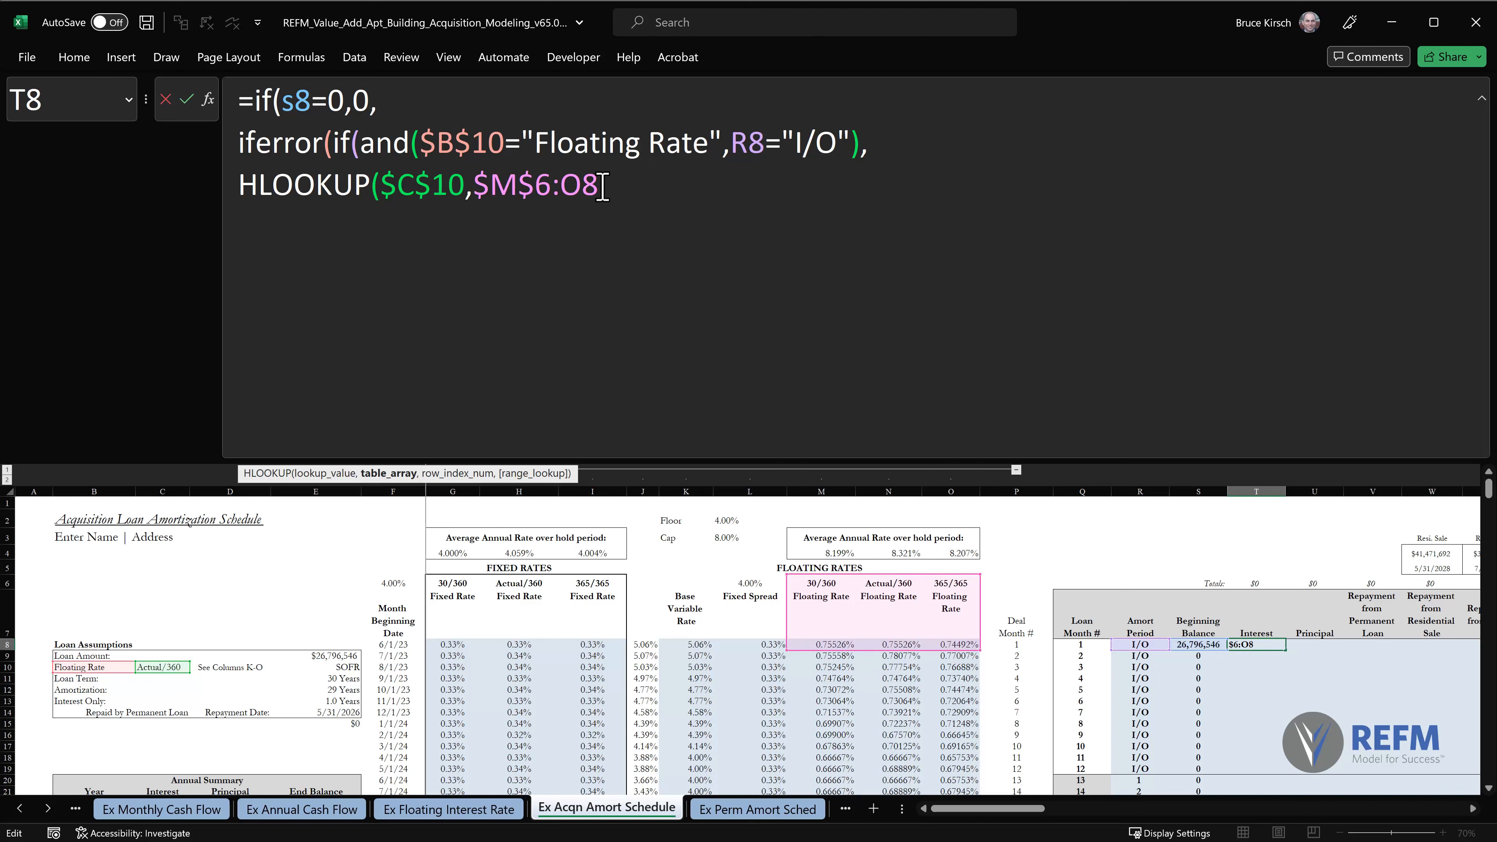
text(,)
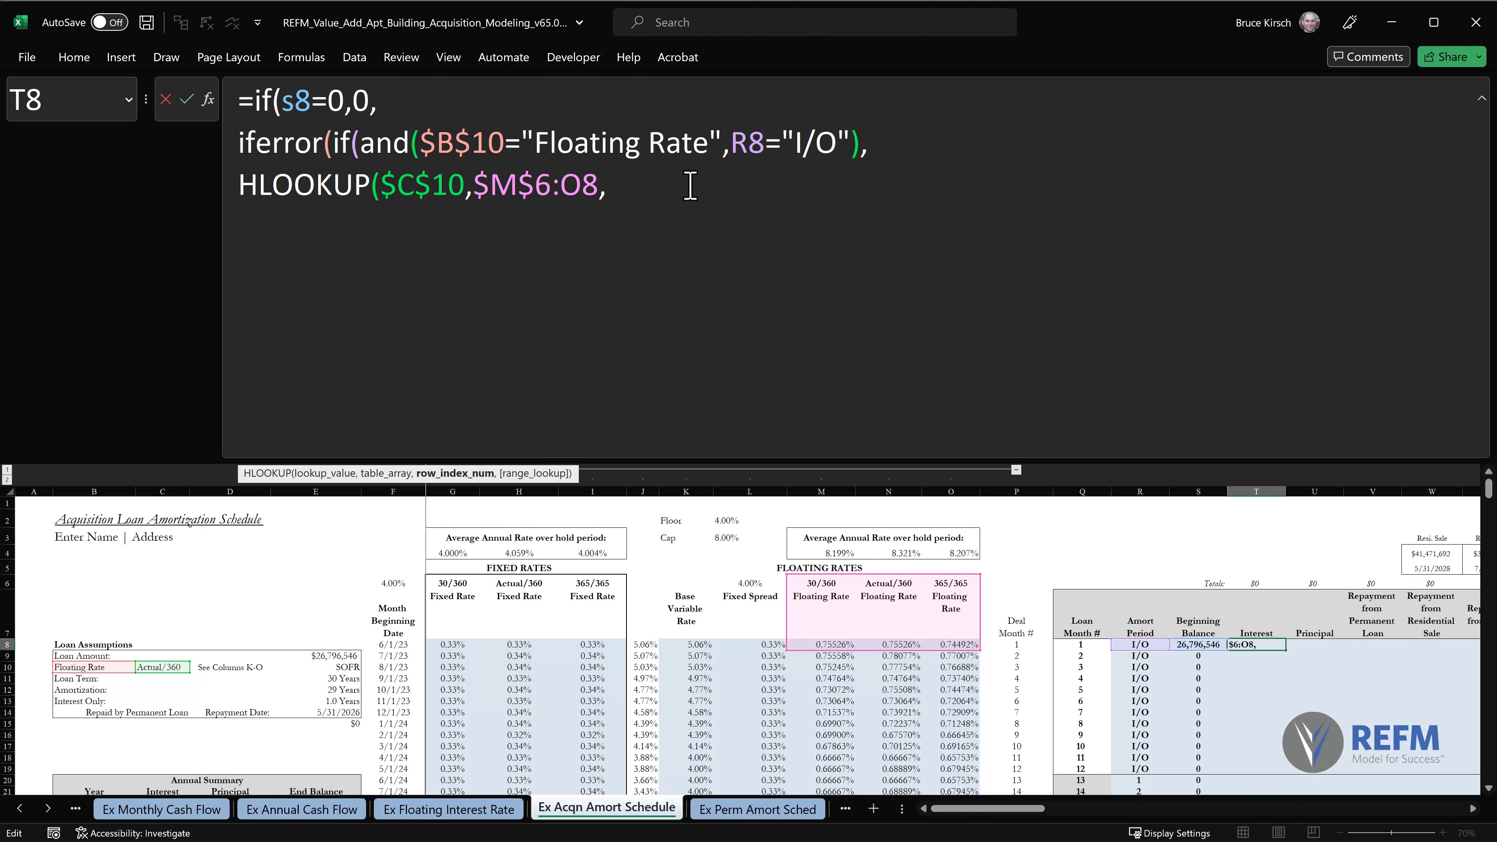
text(rows())
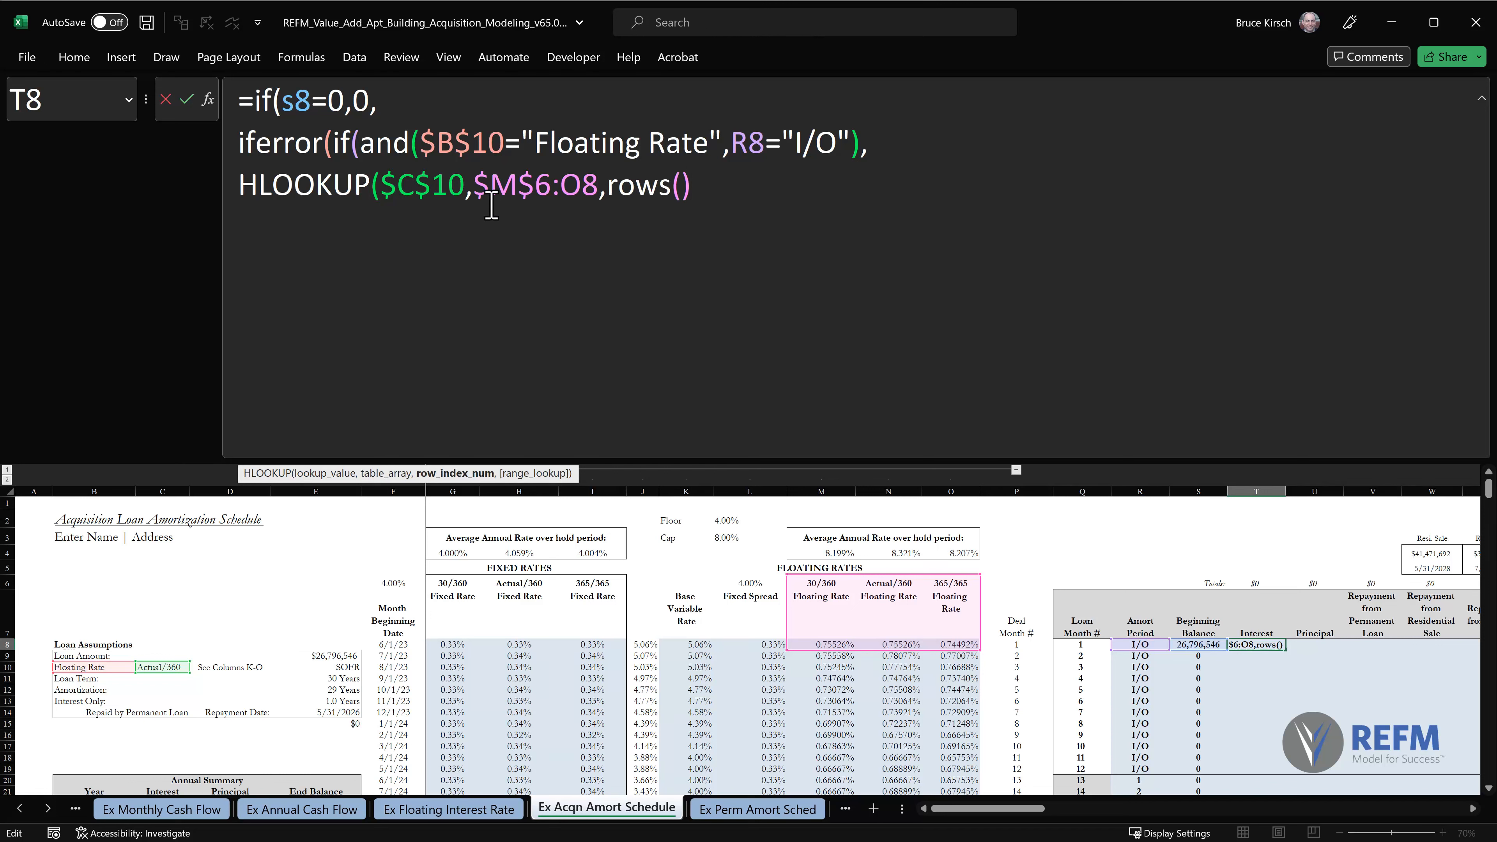
Complete the HLOOKUP with rows($M$6:O8) as the row index, reusing the table array reference, and false for an exact match.
drag(474, 187, 598, 179)
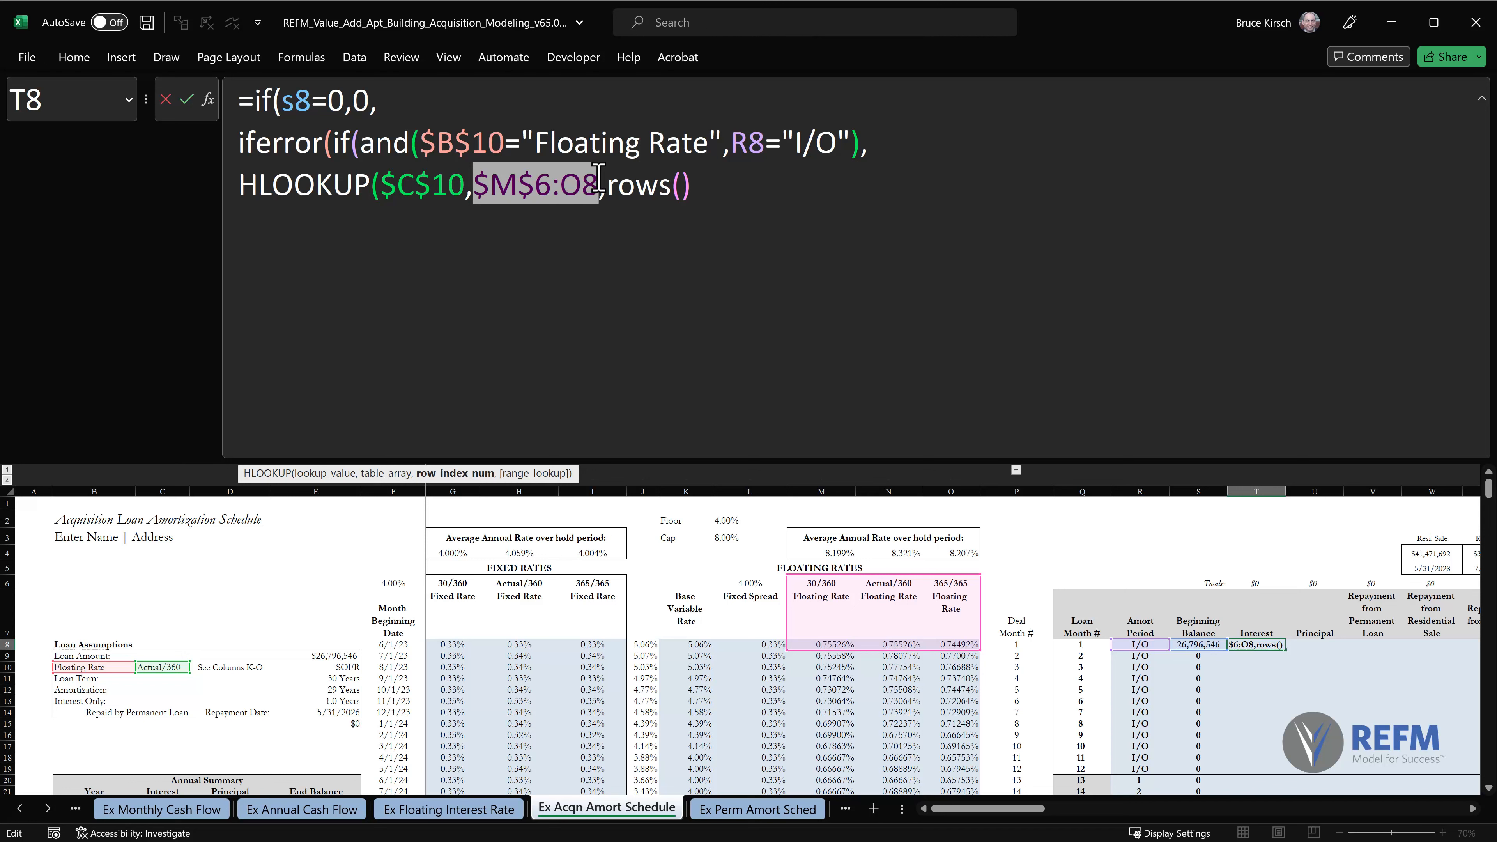
key(ctrl+c)
click(681, 186)
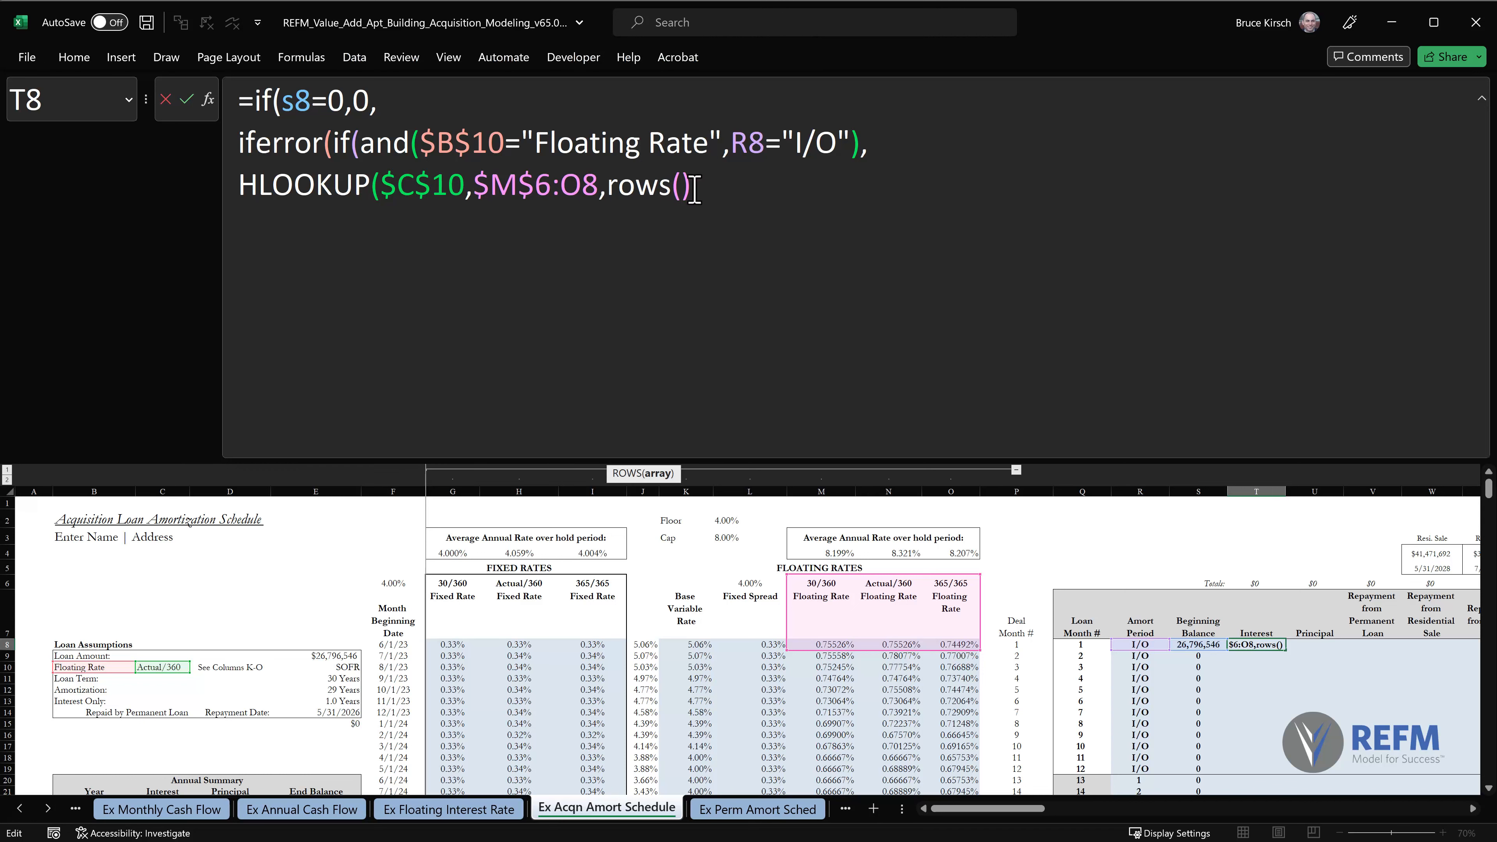
key(ctrl+v)
key(Right)
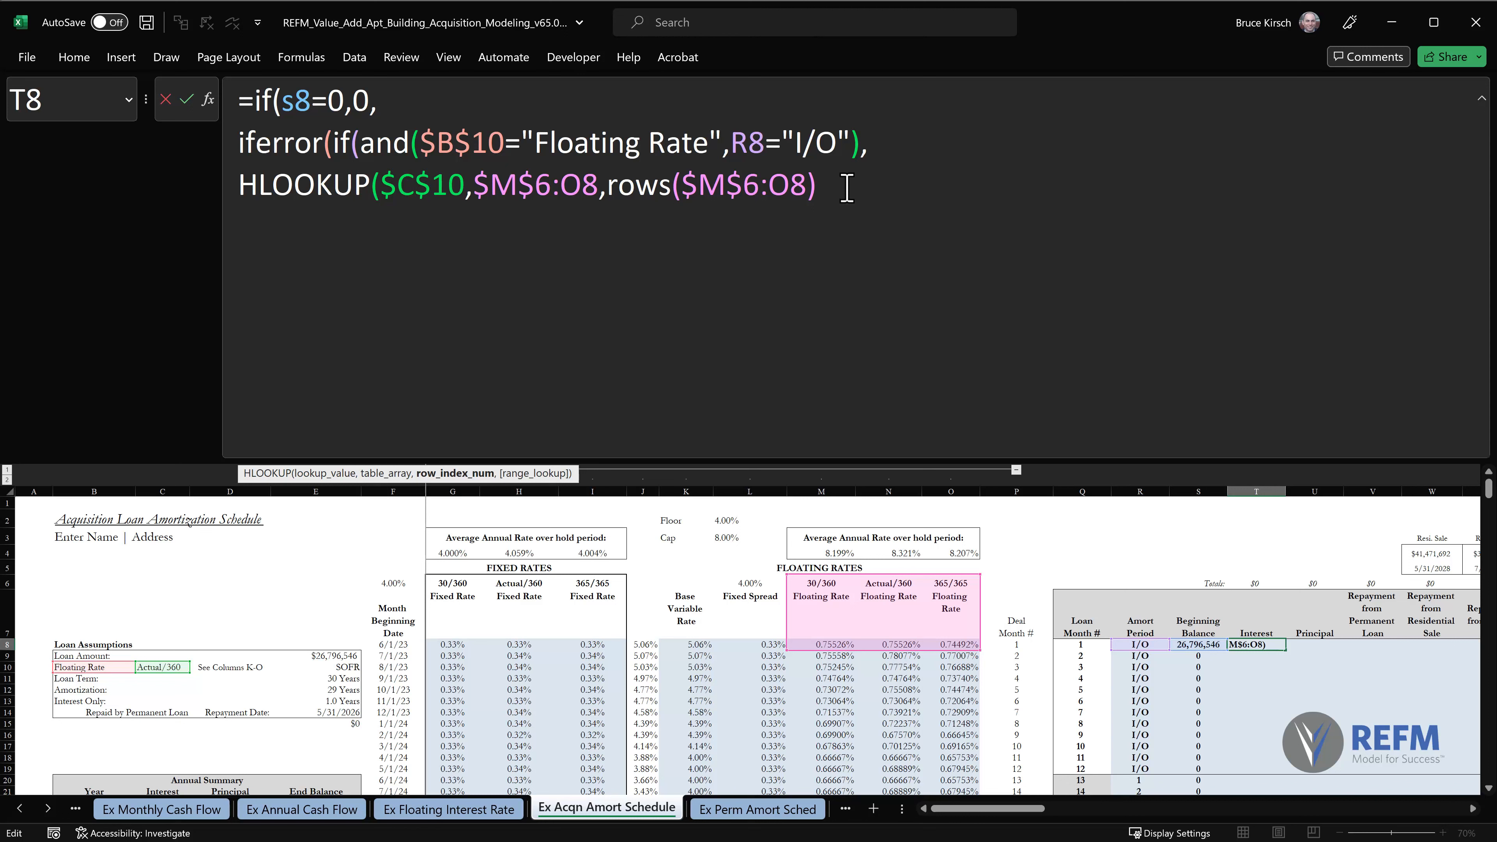
text(,false)
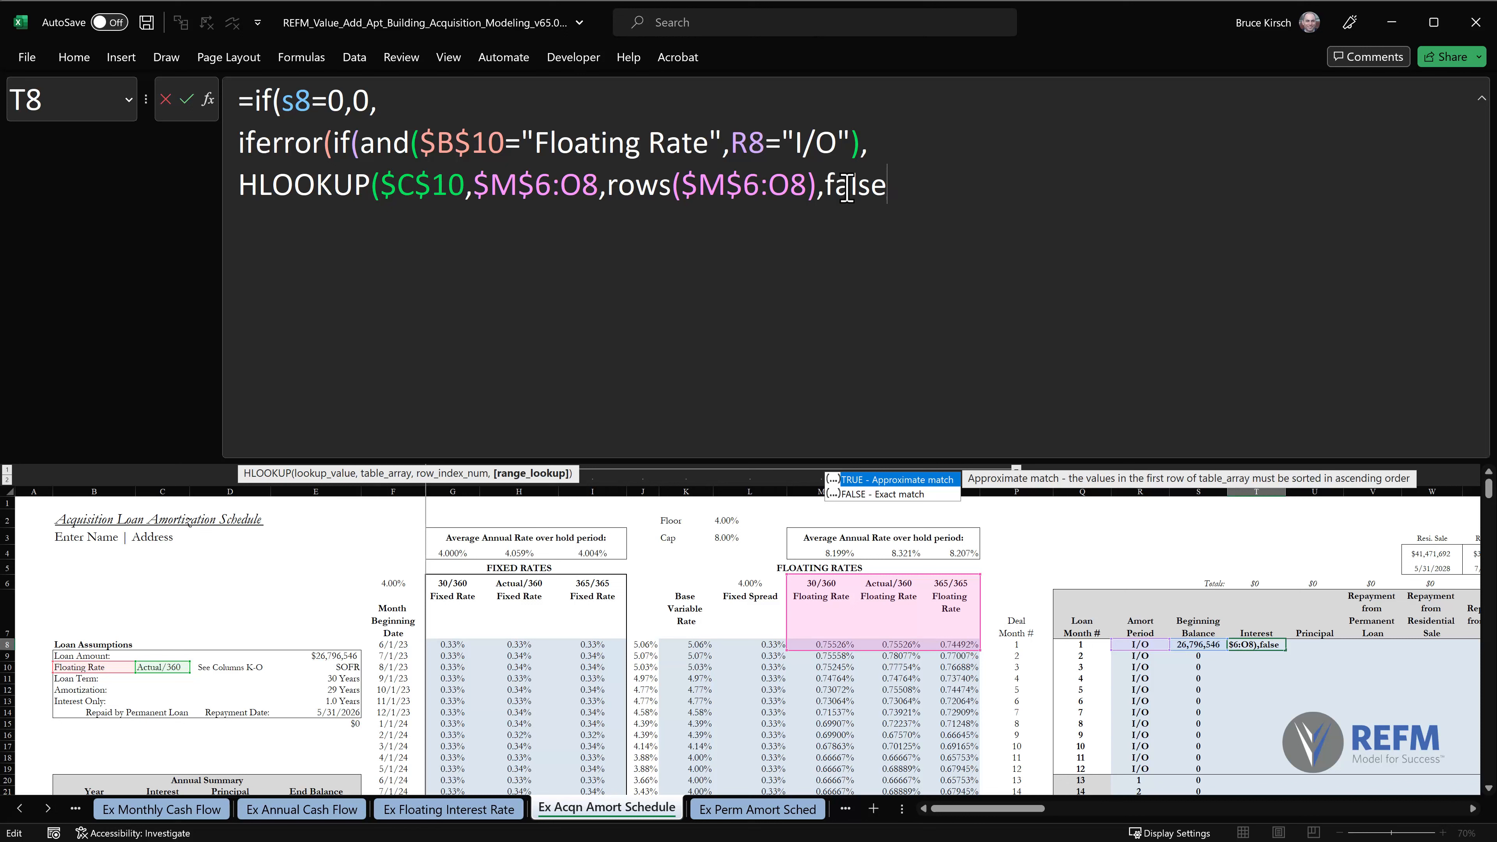
text())
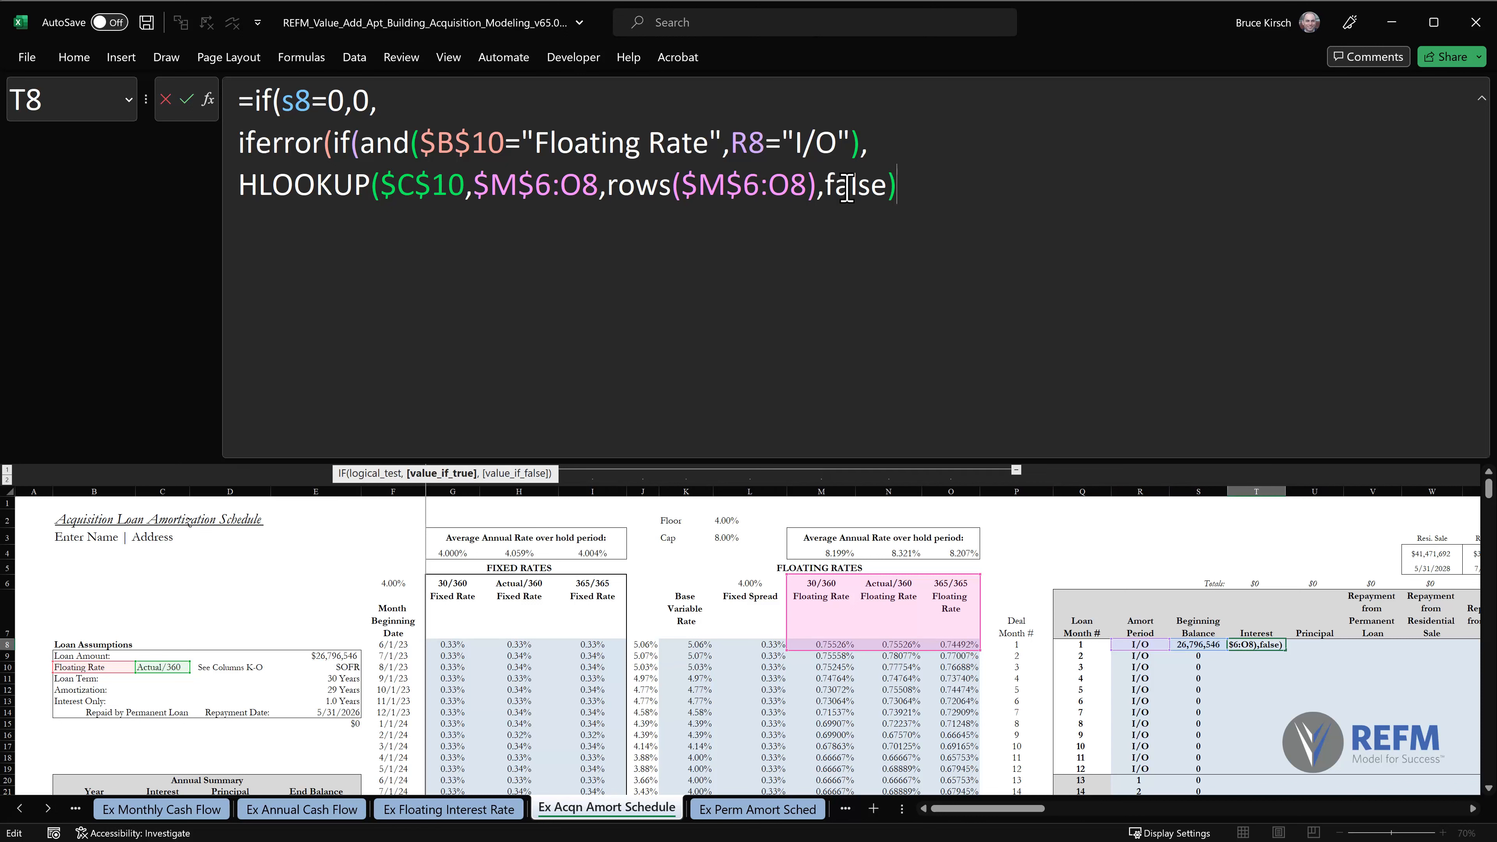
text(*)
Multiply the HLOOKUP result by the loan amount as the absolute reference $E$9 and end the argument with a comma.
click(332, 653)
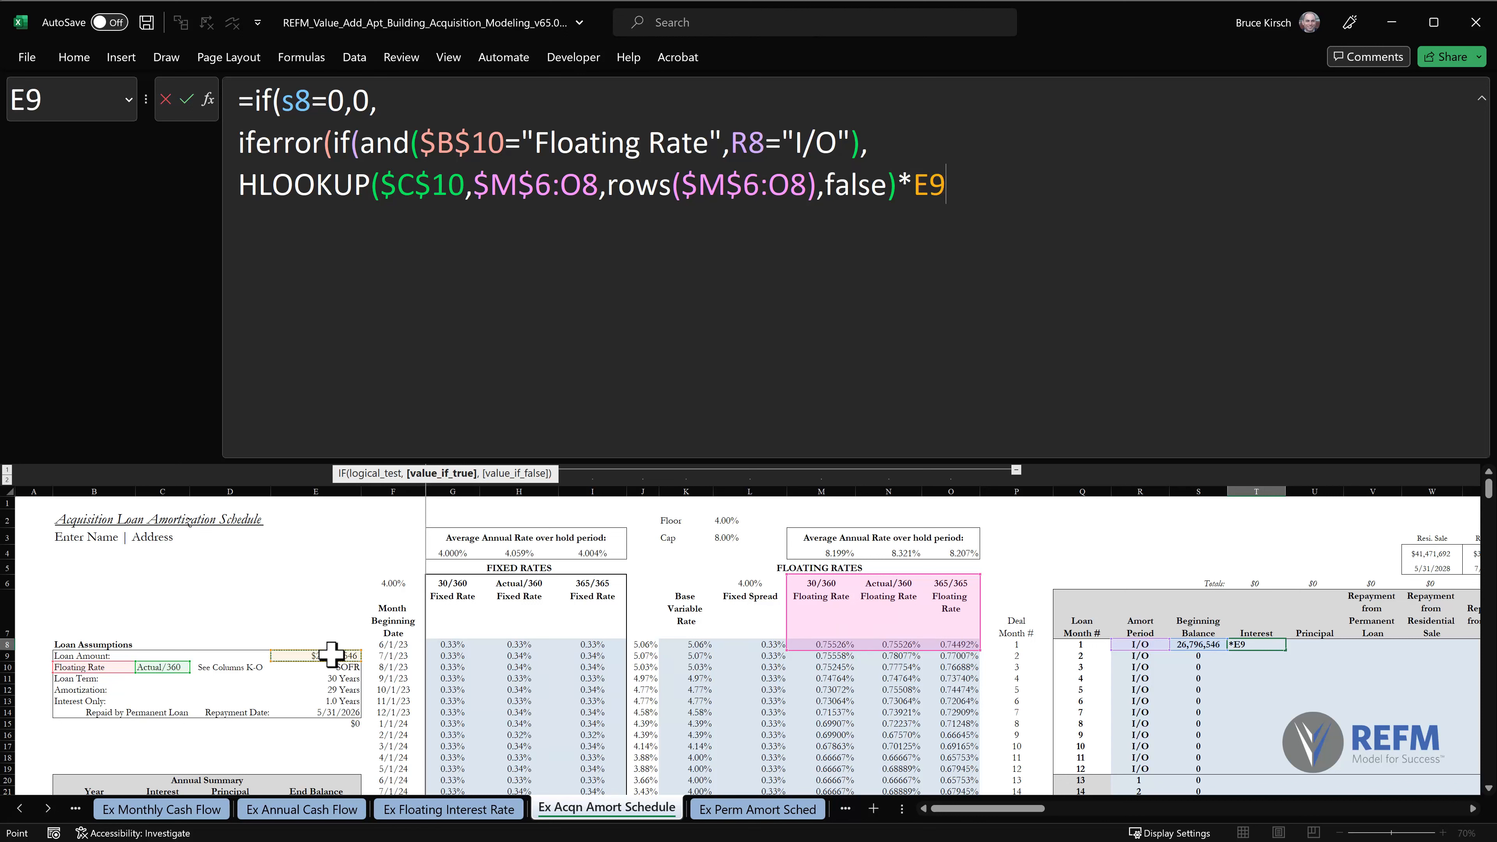
key(F4)
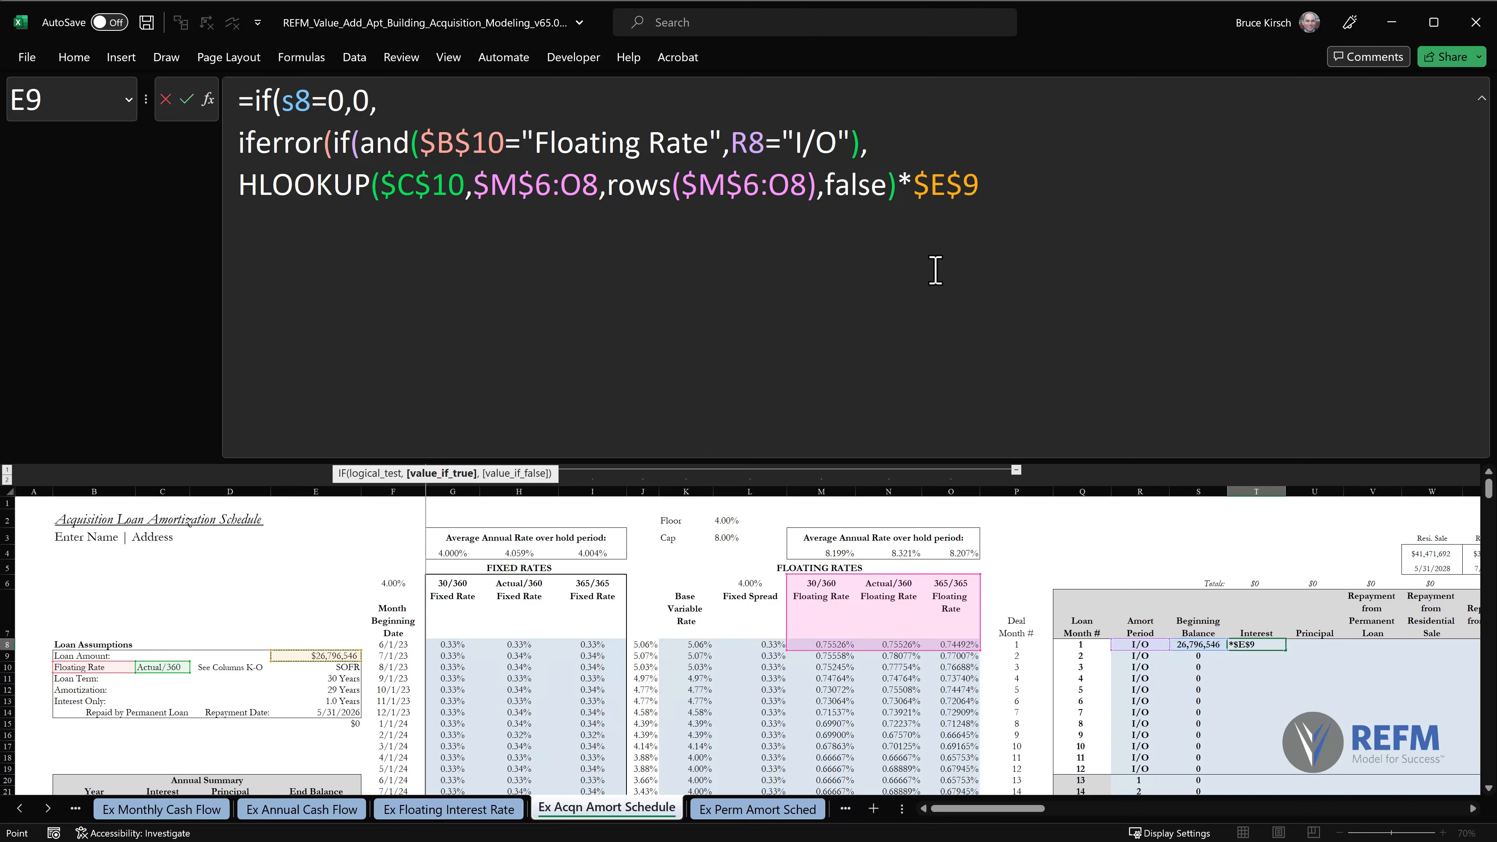
text(,)
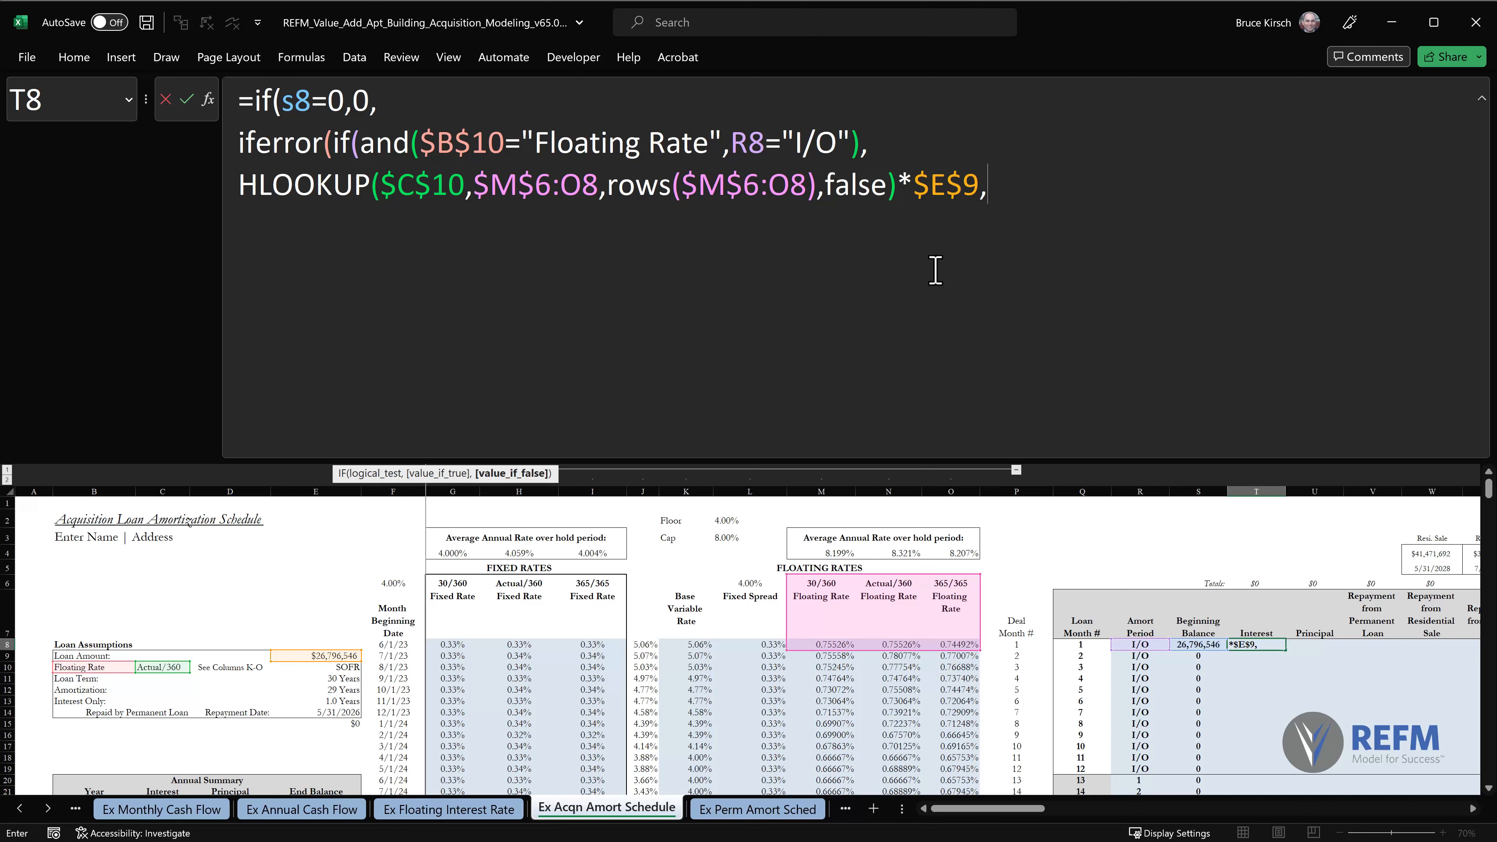
Start a nested If(and( on a new line and copy in the conditions $B$10="Floating Rate",R8="I/O" from the first AND.
key(alt+Return)
text(If(and()
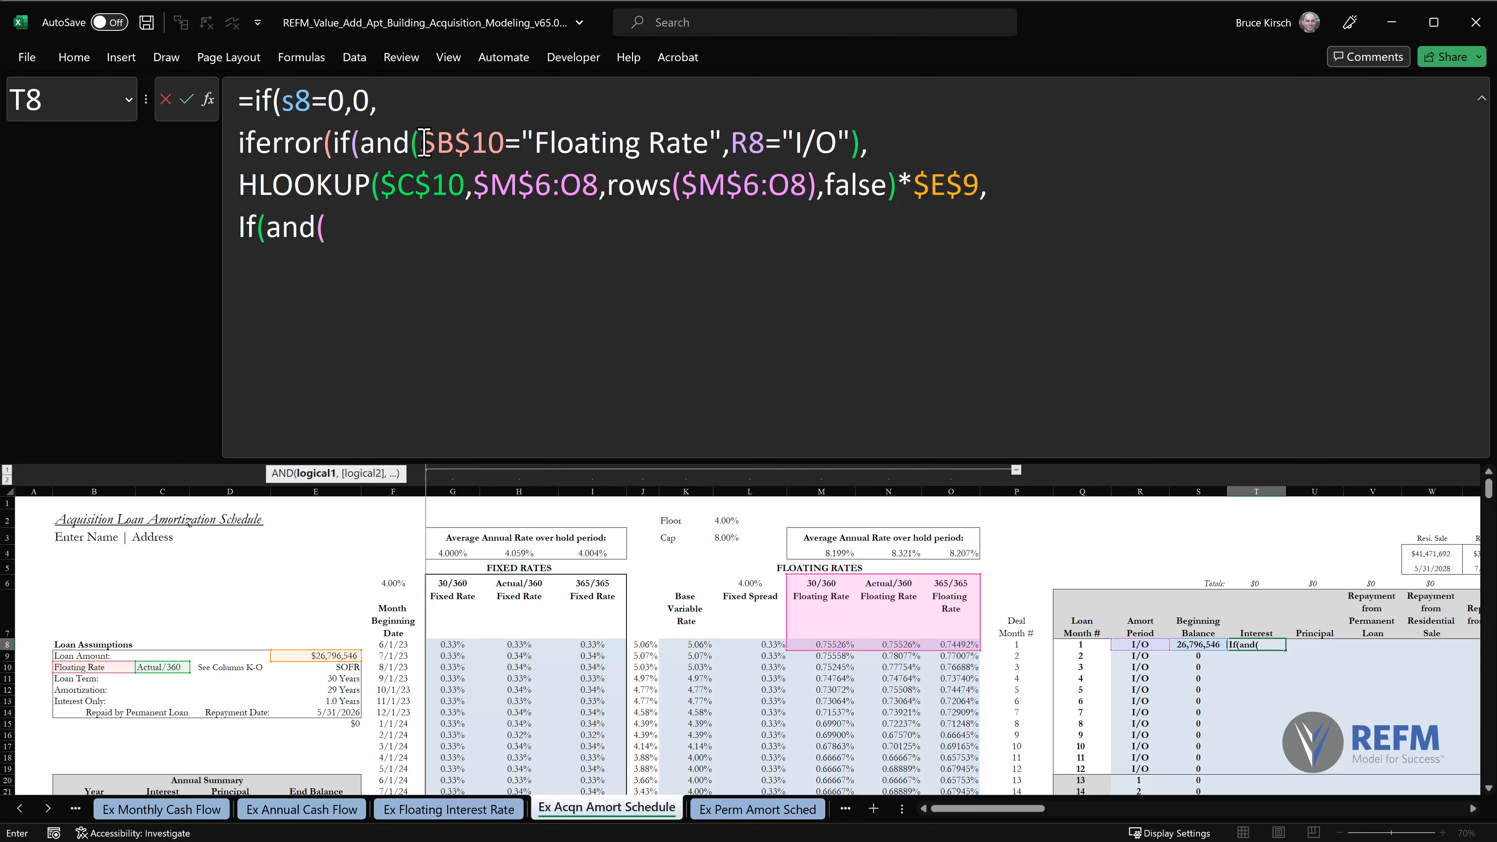
double_click(472, 141)
drag(523, 136, 851, 146)
key(ctrl+c)
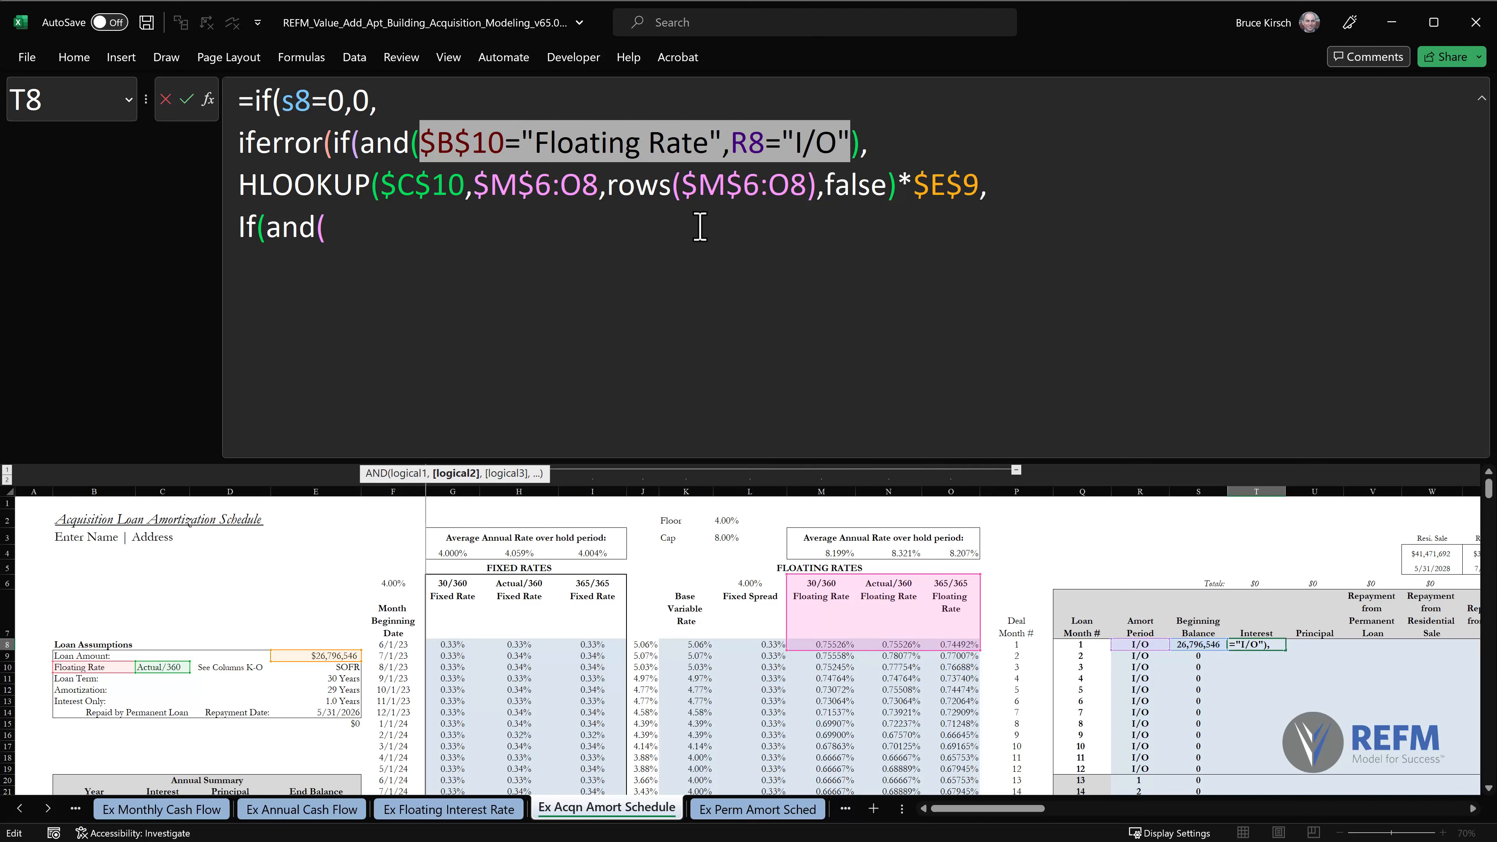
click(403, 233)
key(ctrl+v)
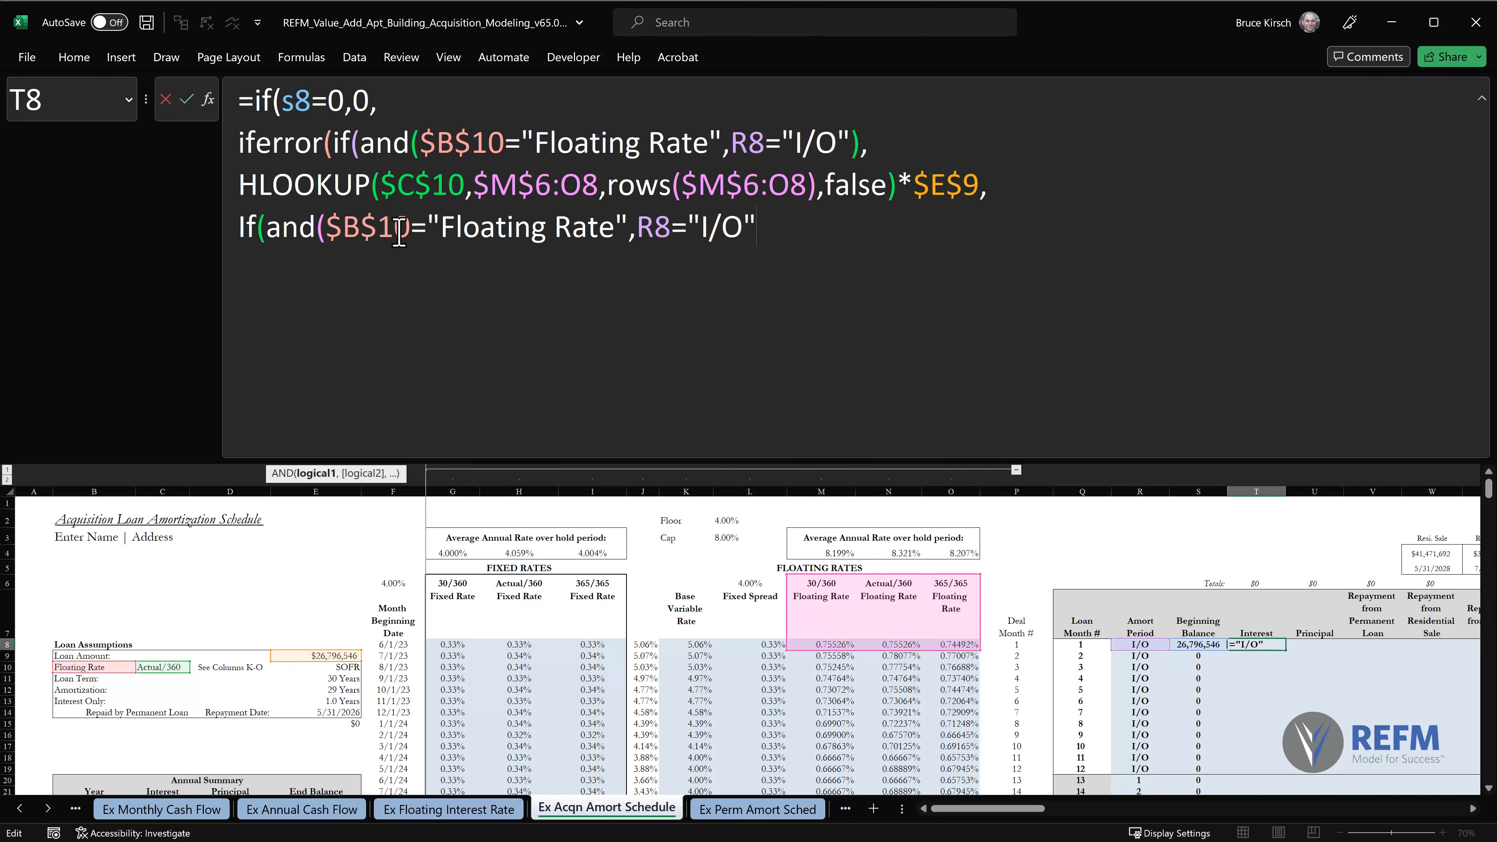
Change the second AND's amortization period condition to R8<>"I/O", then close the AND and add a comma.
double_click(678, 227)
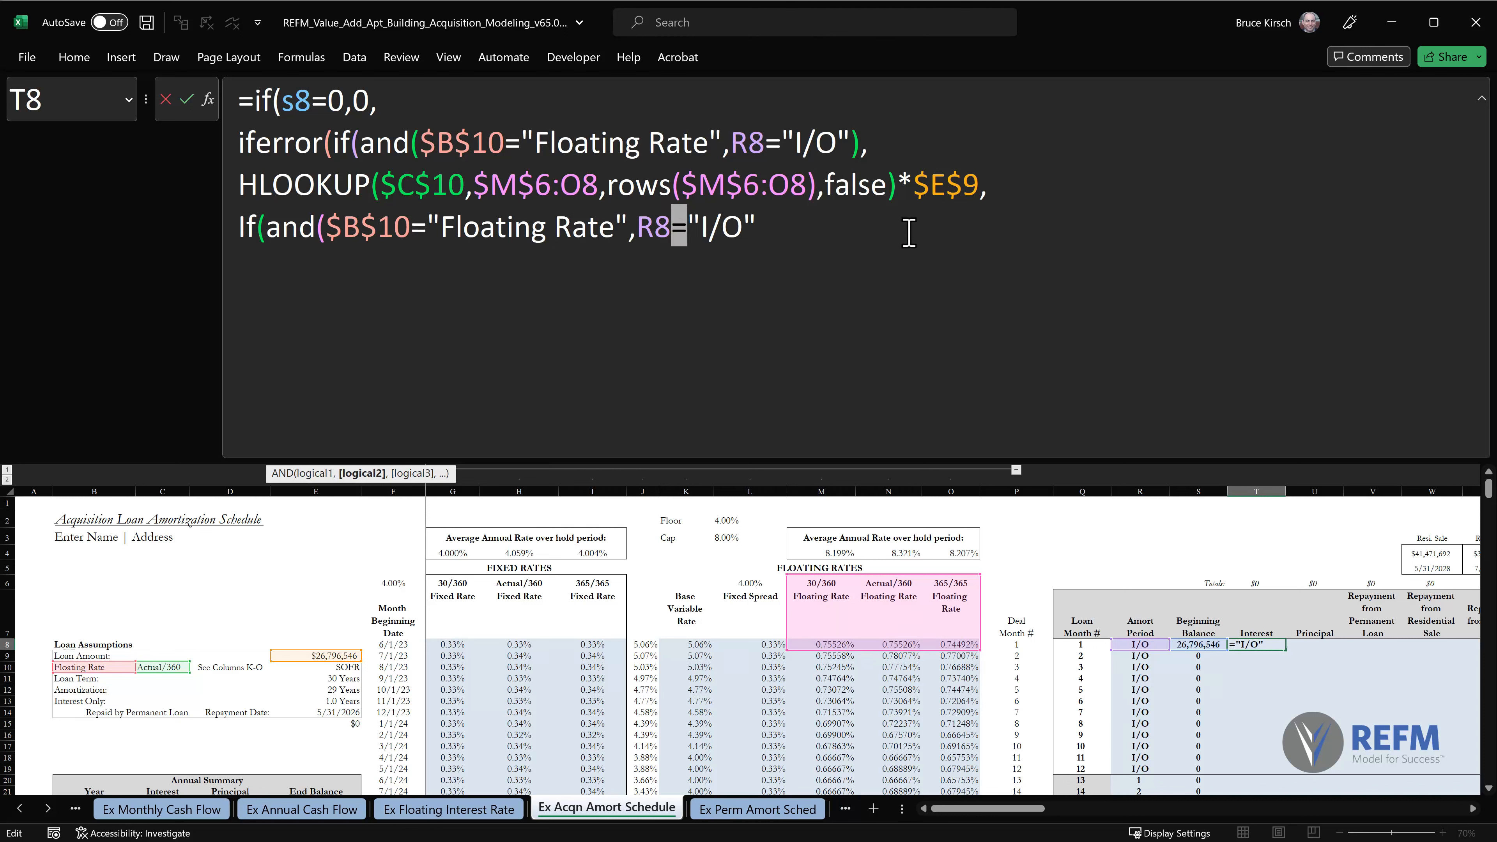
text(<>)
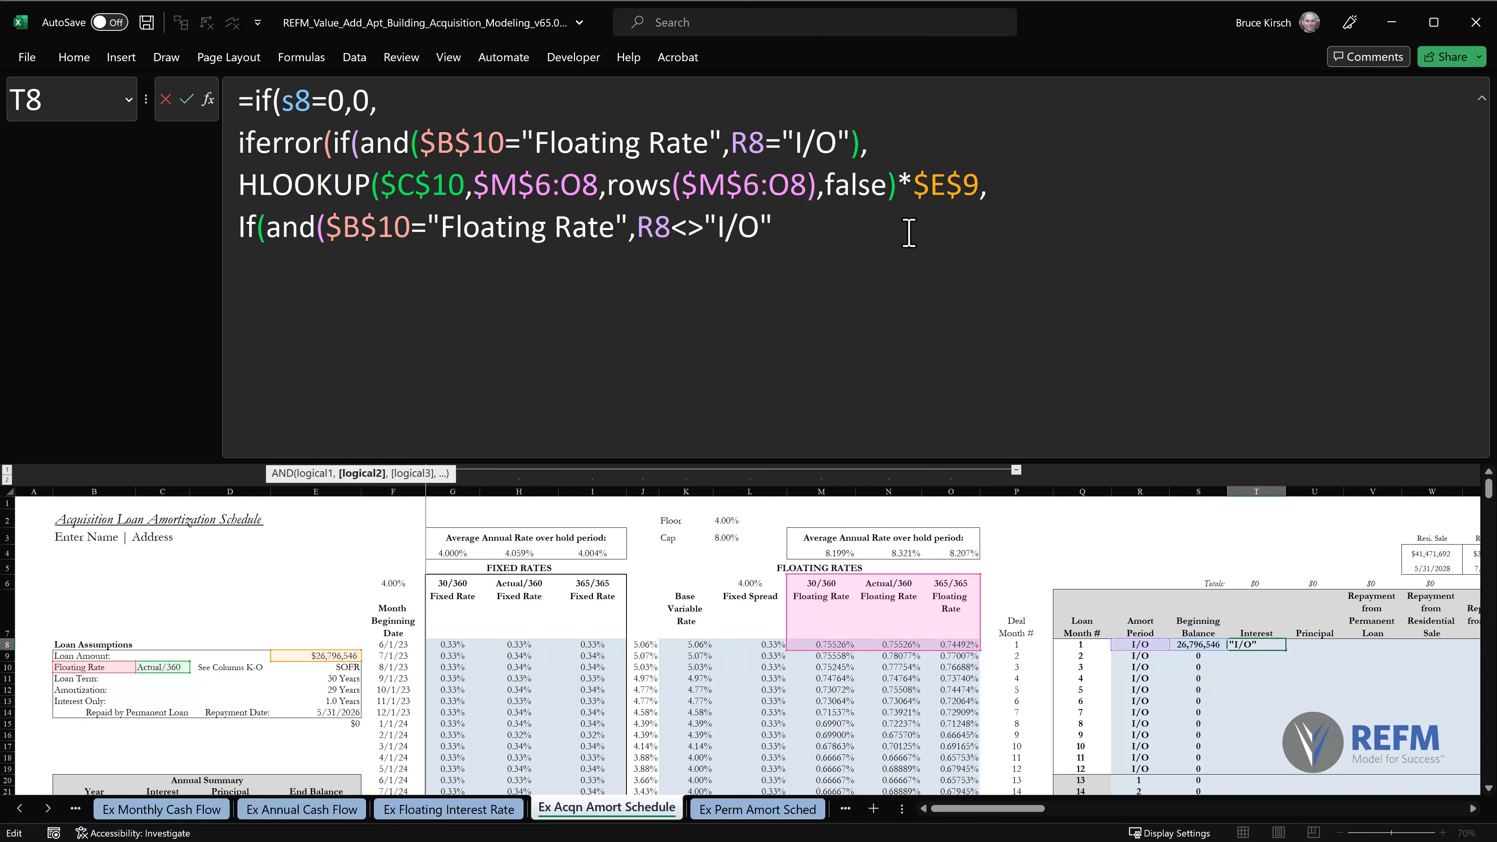
click(858, 238)
text())
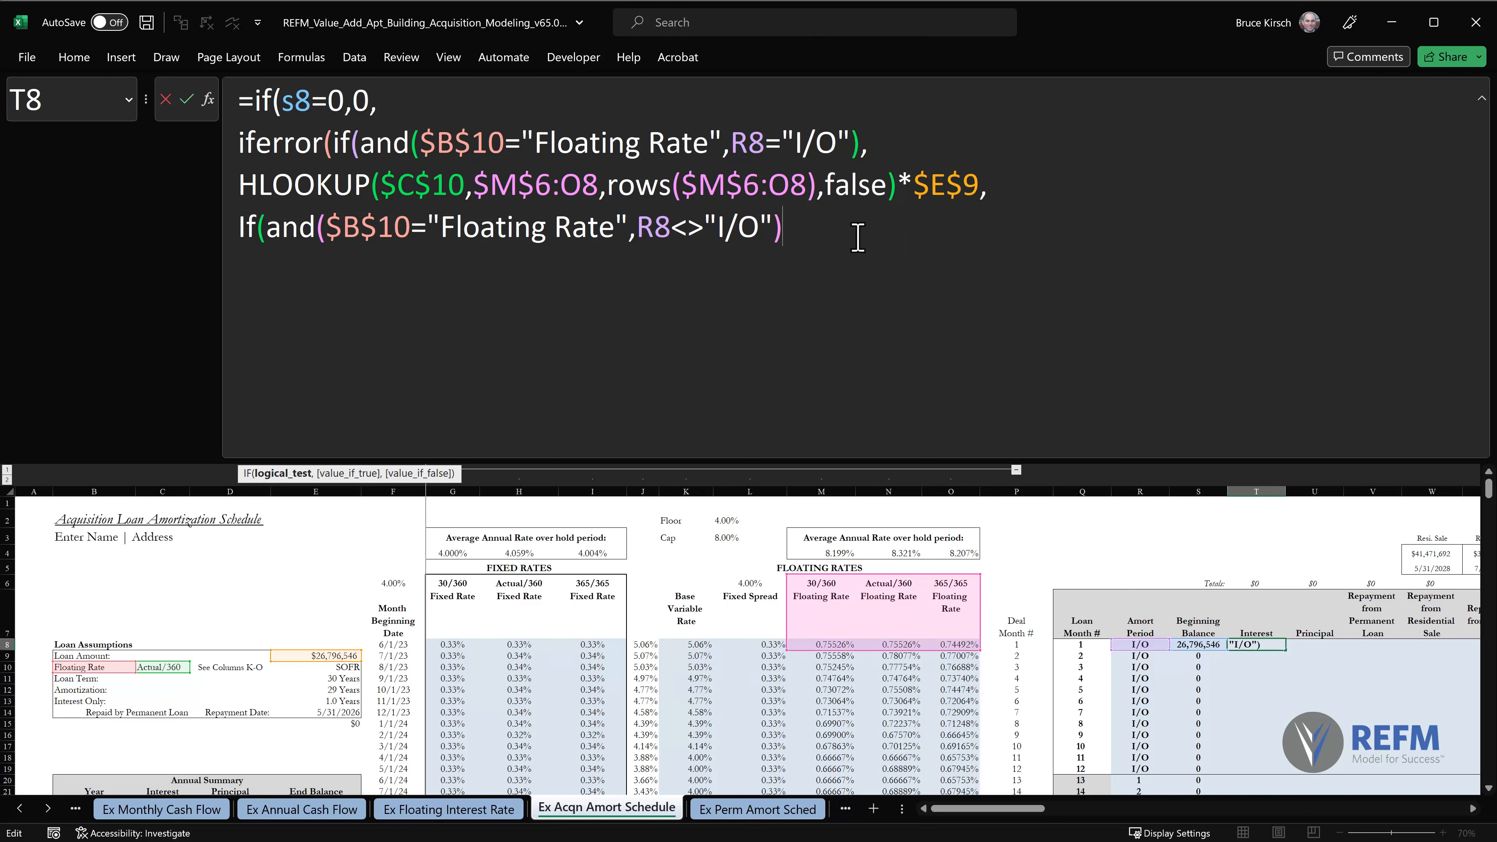
text(,)
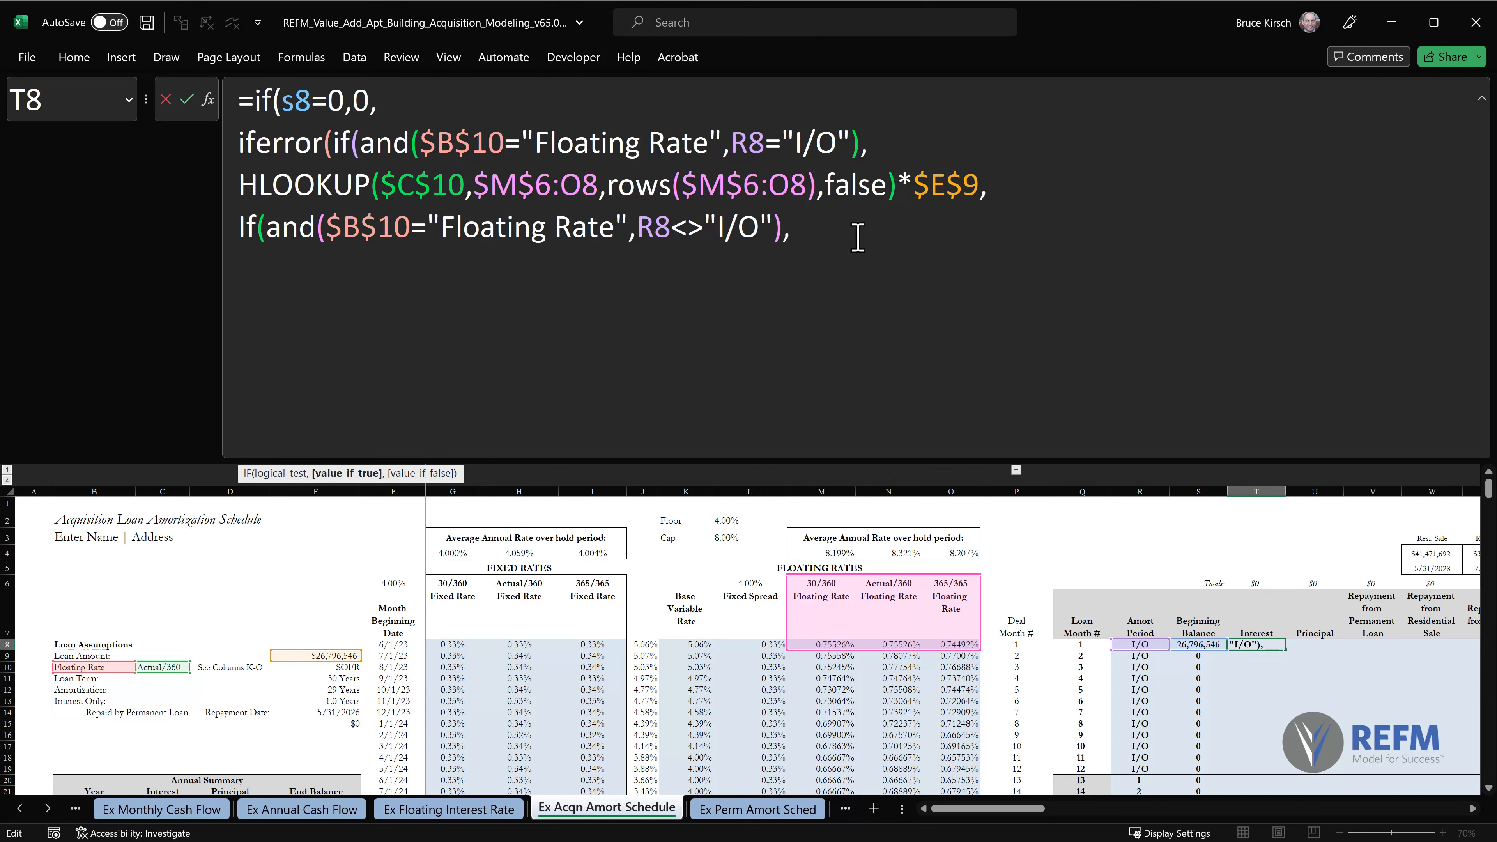
Add -ipmt( as the nested IF's value if true and place it on its own line.
text(-ipmt)
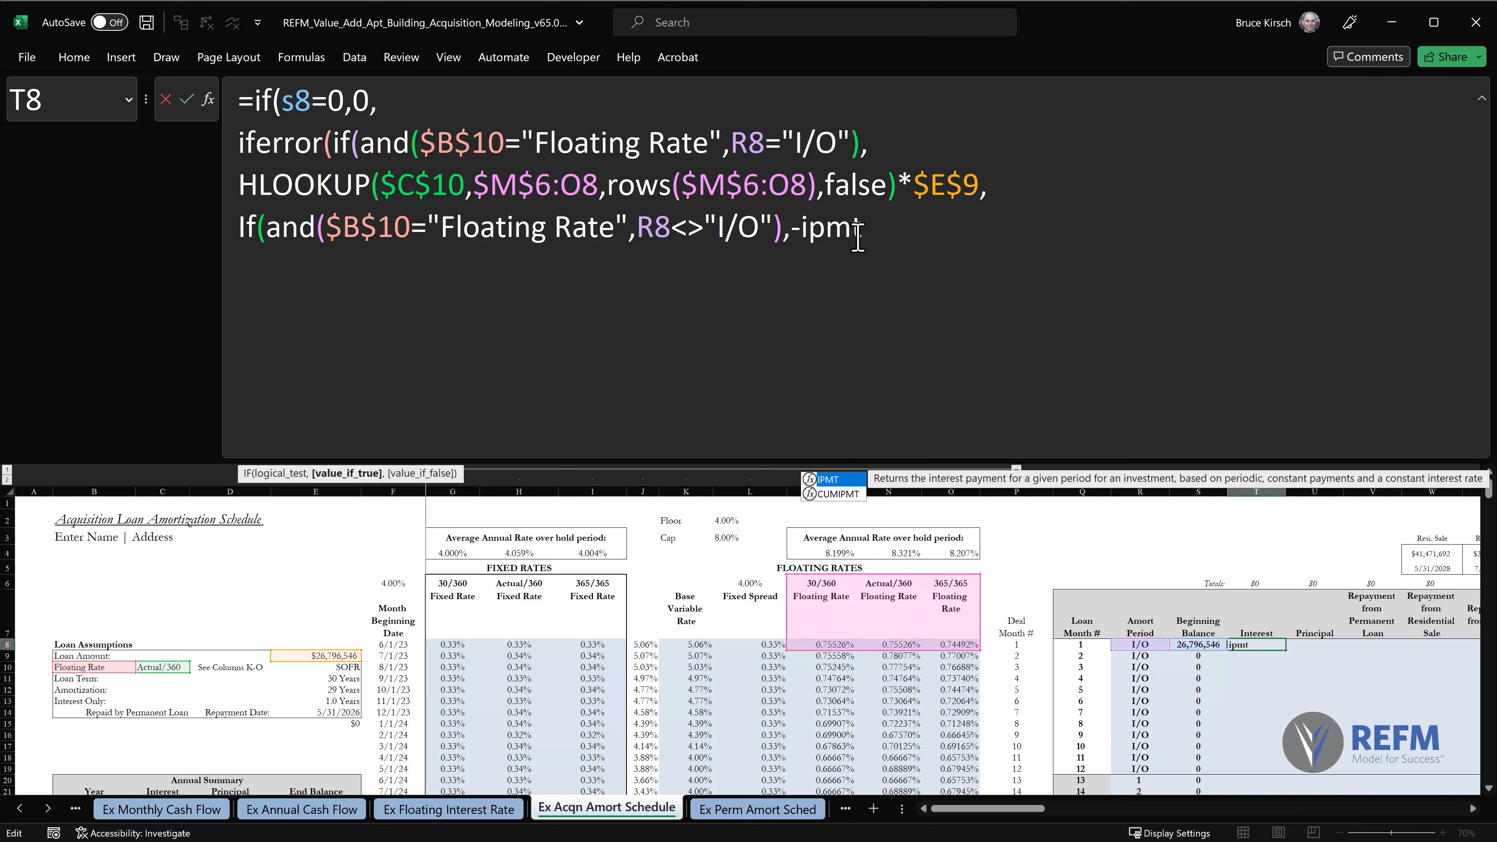
text(()
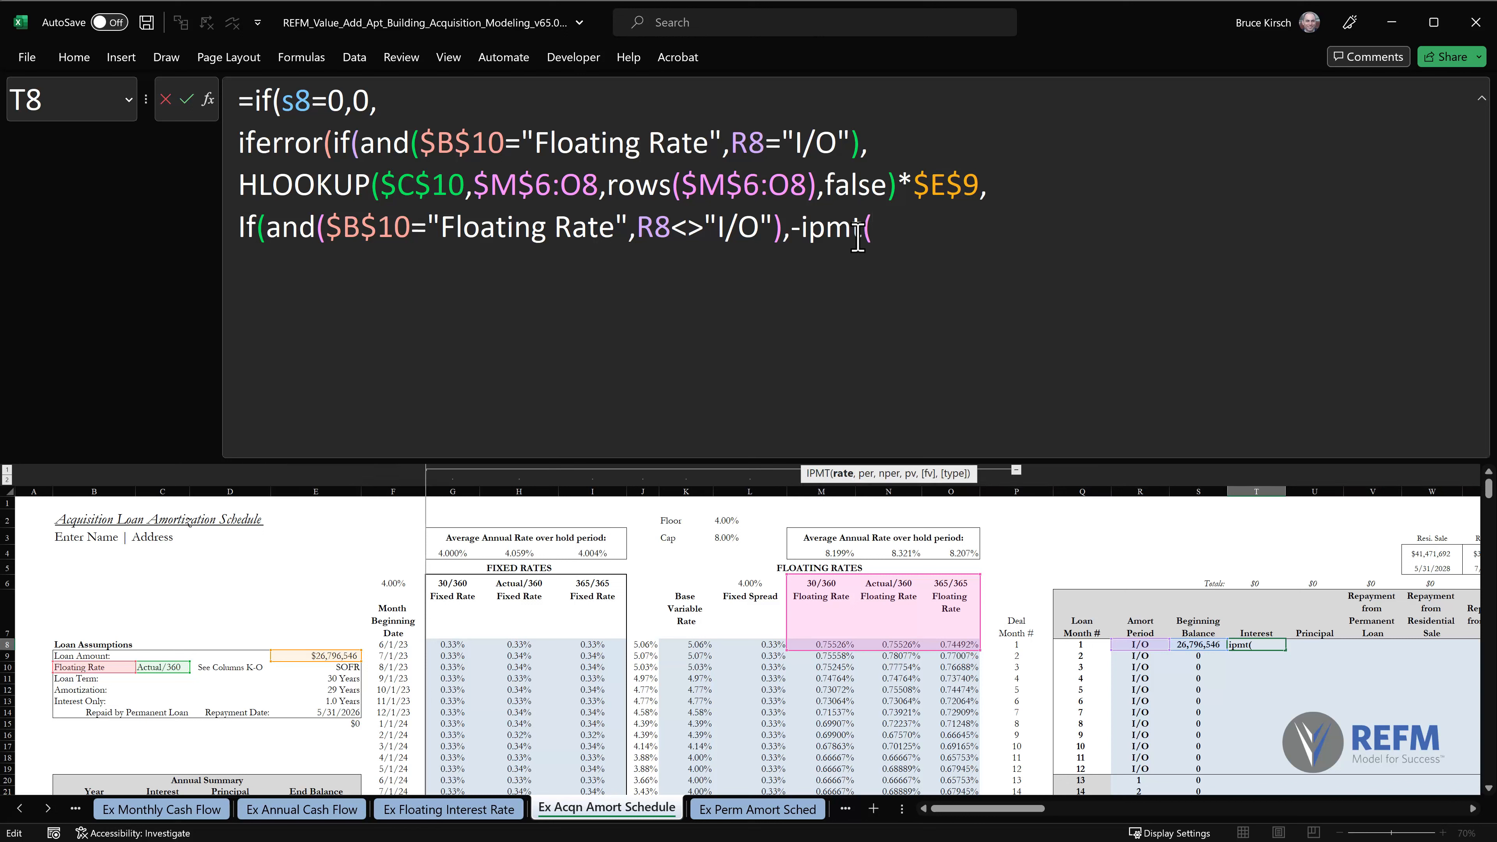
click(796, 226)
key(alt+Return)
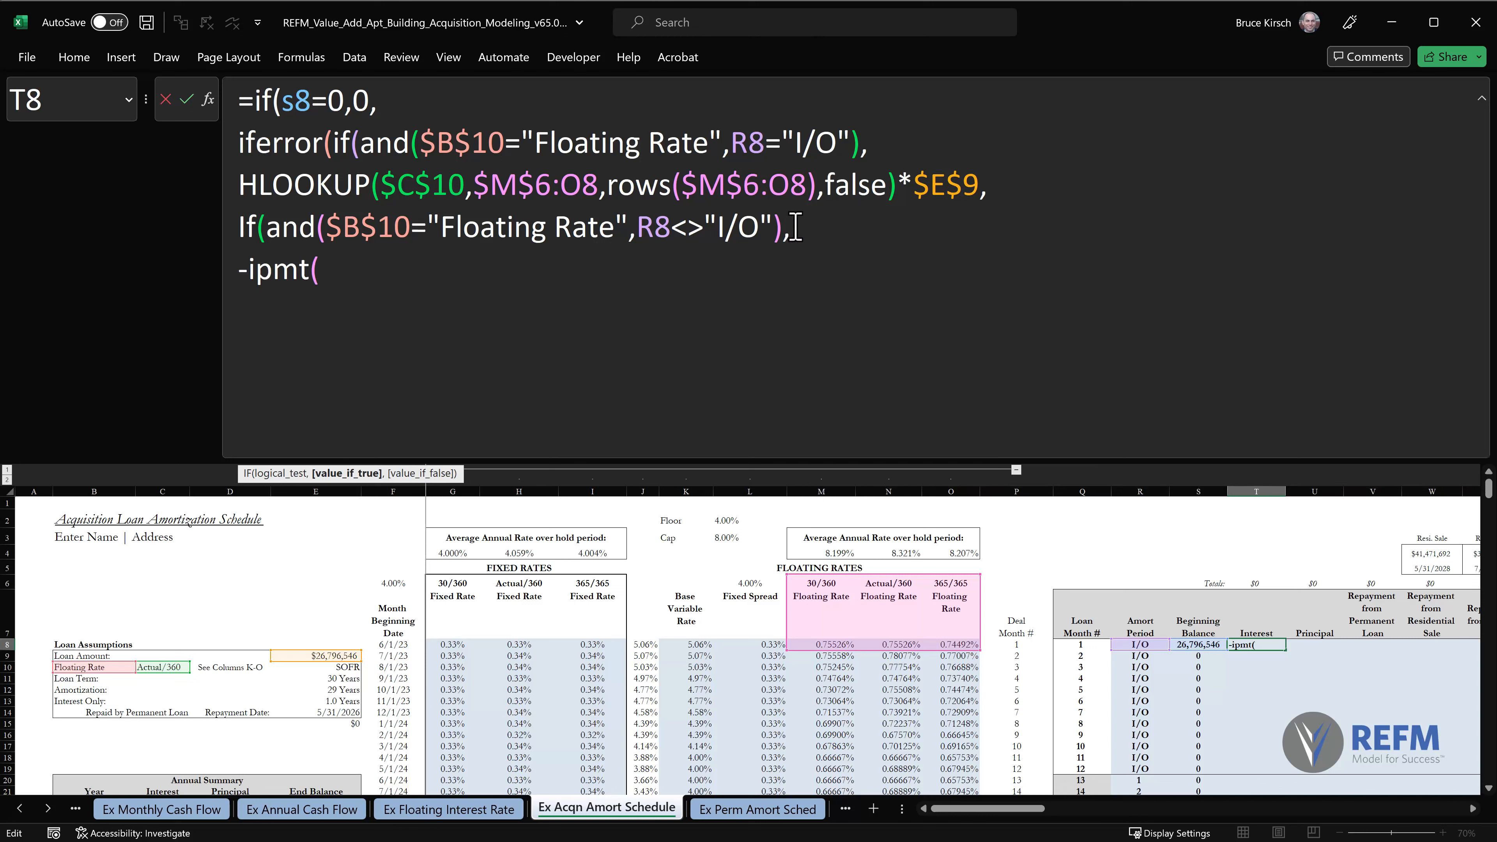
Enter an hlookup as IPMT's rate, copying in the first HLOOKUP's arguments $C$10,$M$6:O8,rows($M$6:O8),false), and end it with a comma.
click(447, 264)
text(hlookup)
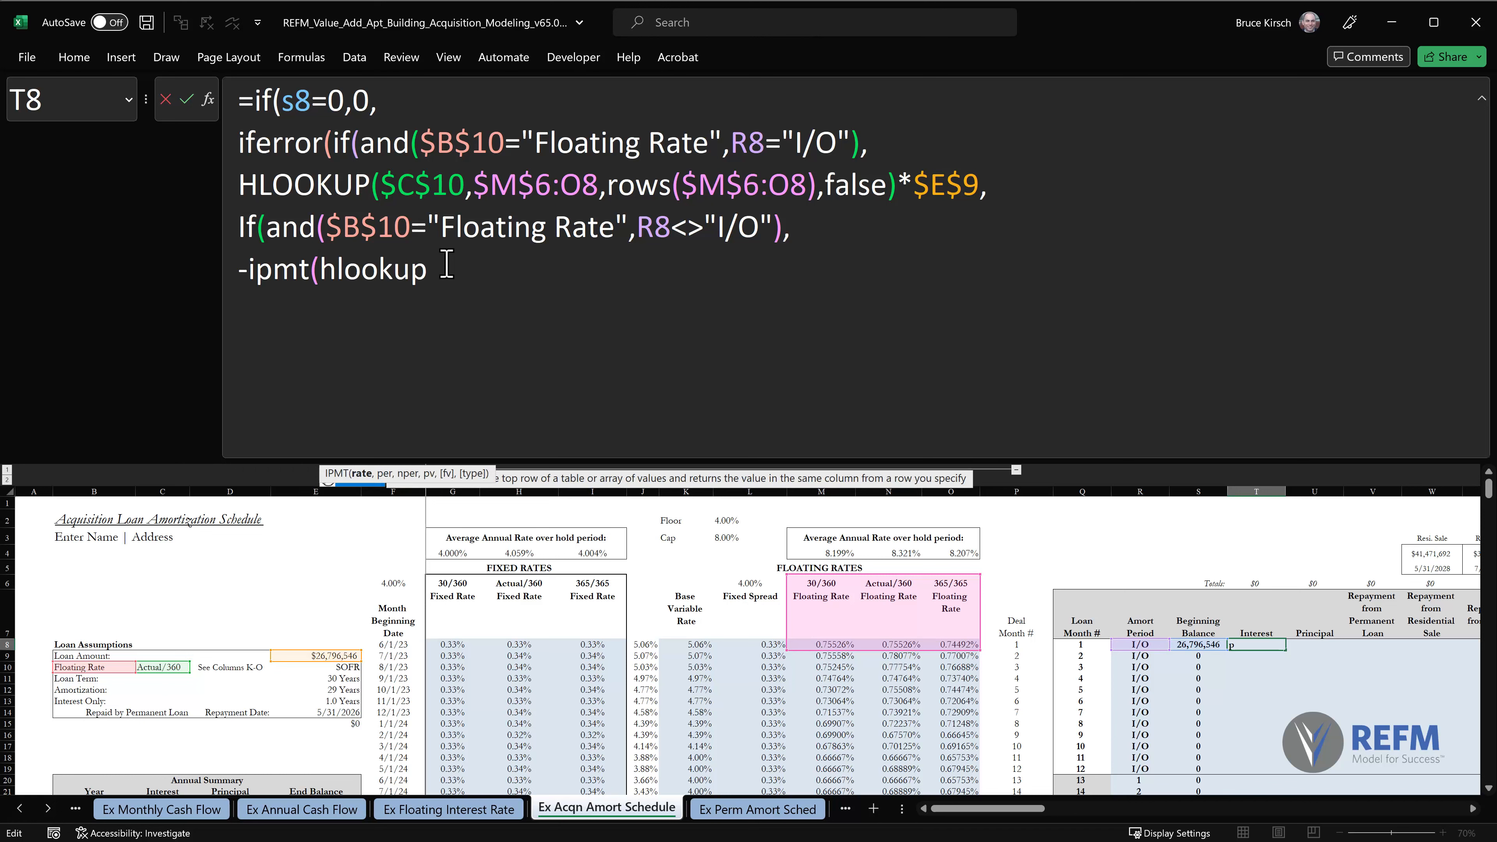
text(()
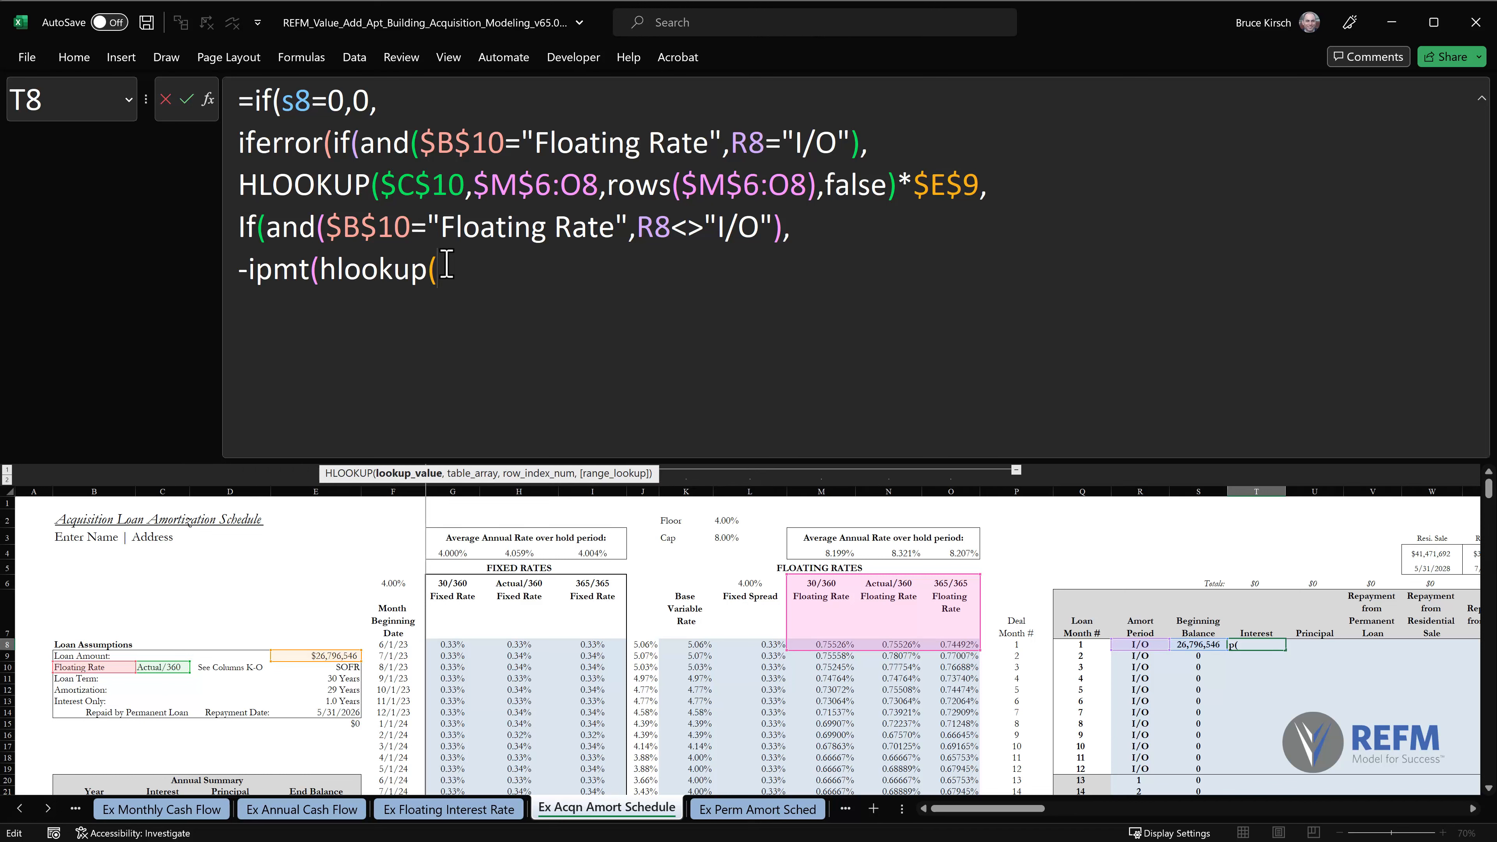
drag(380, 185, 464, 183)
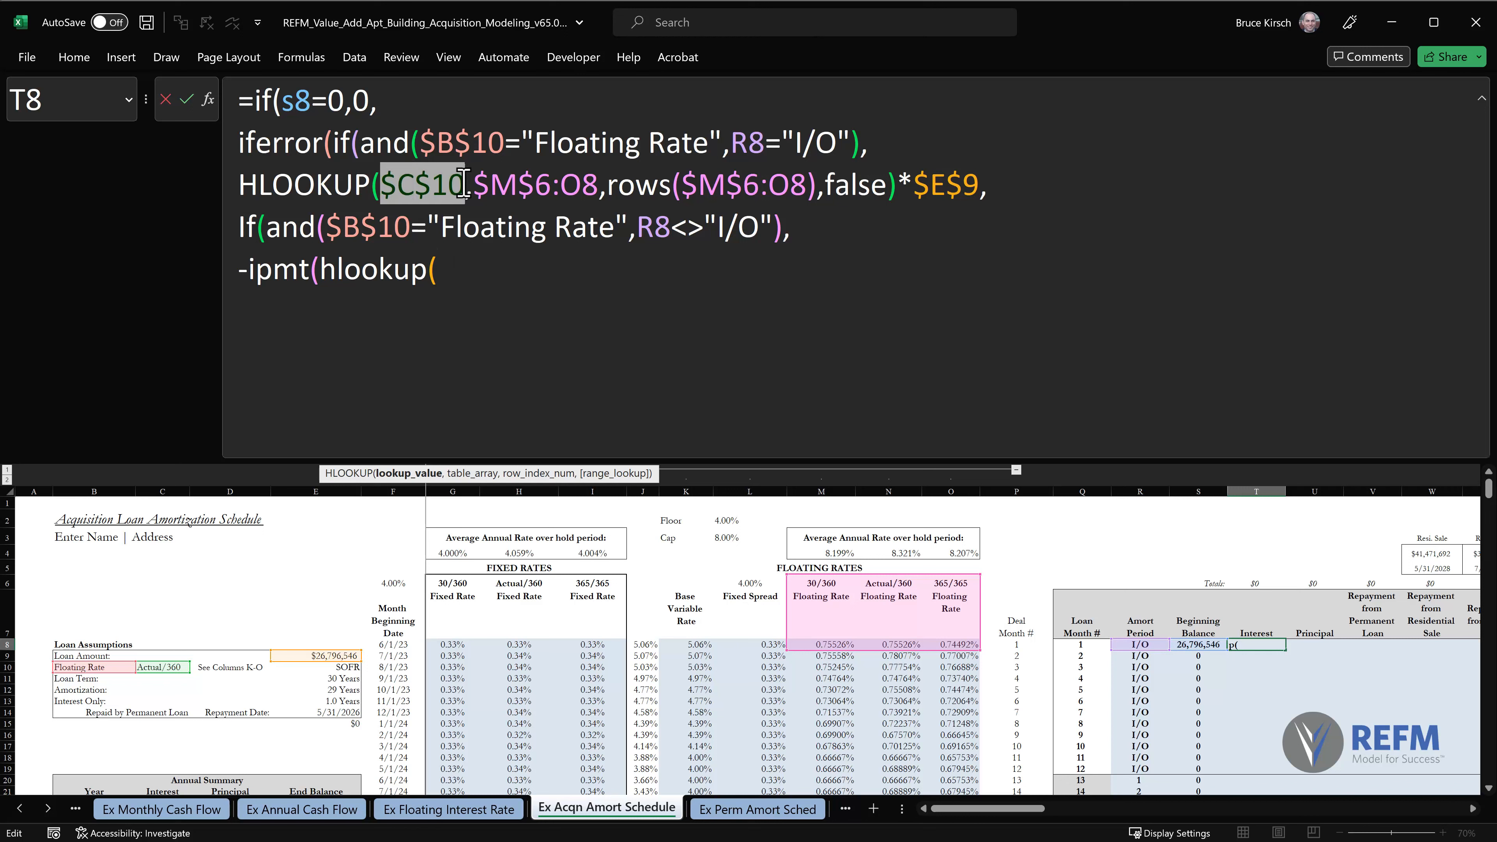
drag(464, 183, 765, 189)
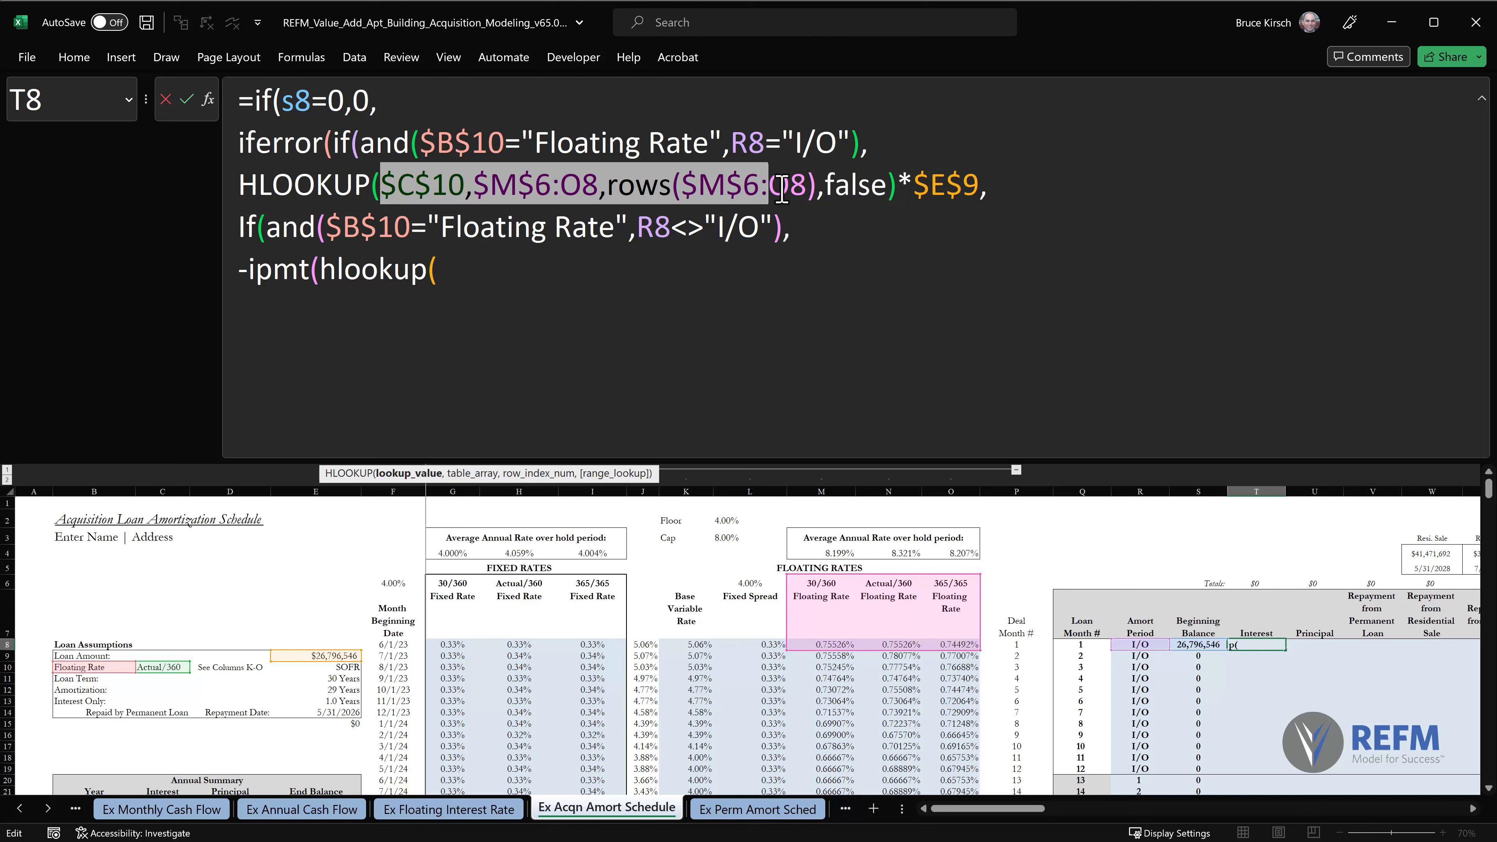
drag(782, 189, 897, 197)
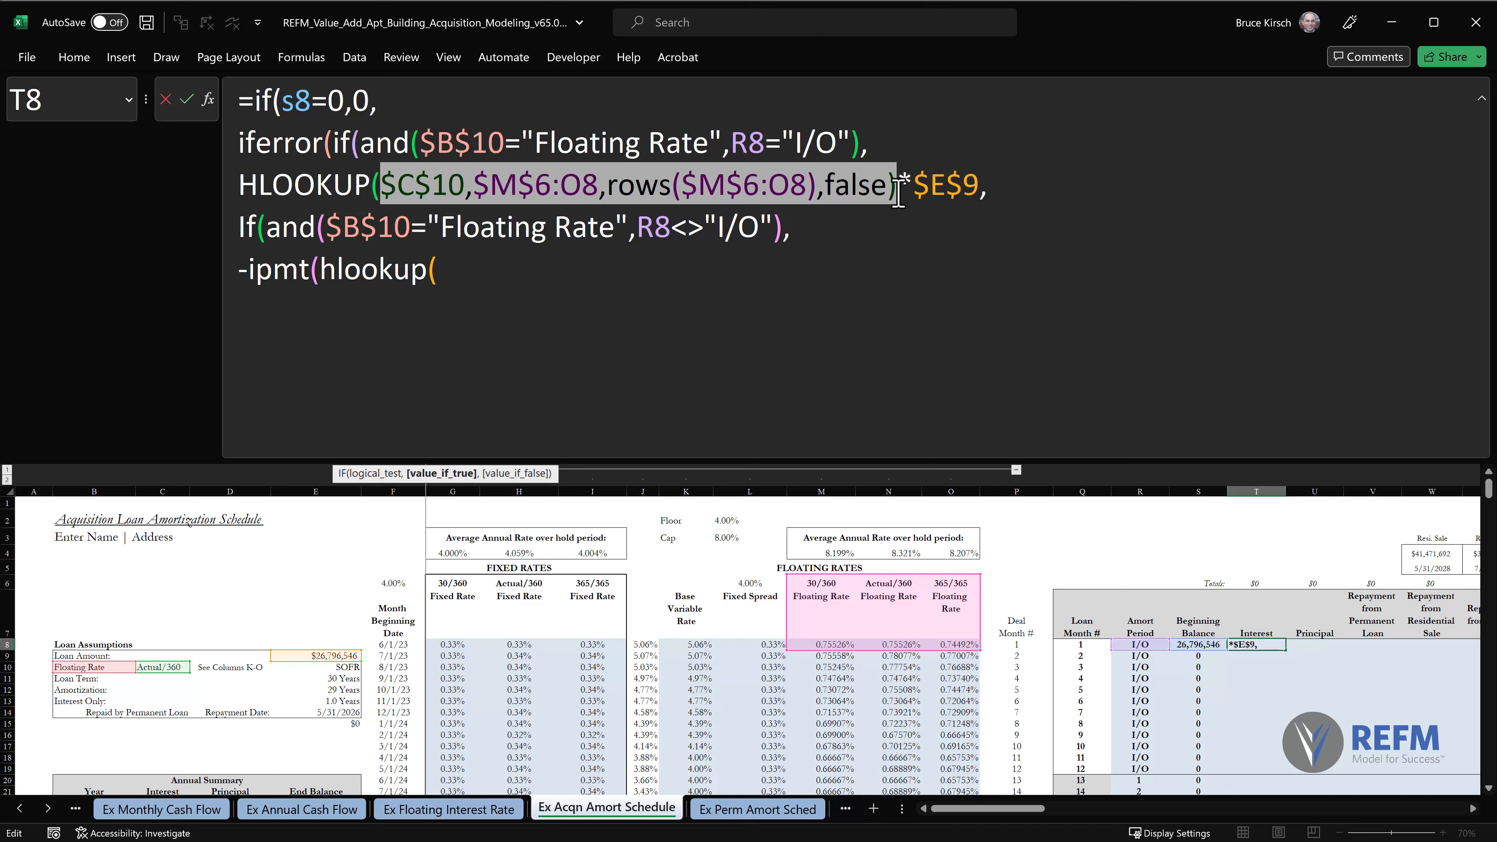
click(449, 269)
key(ctrl+v)
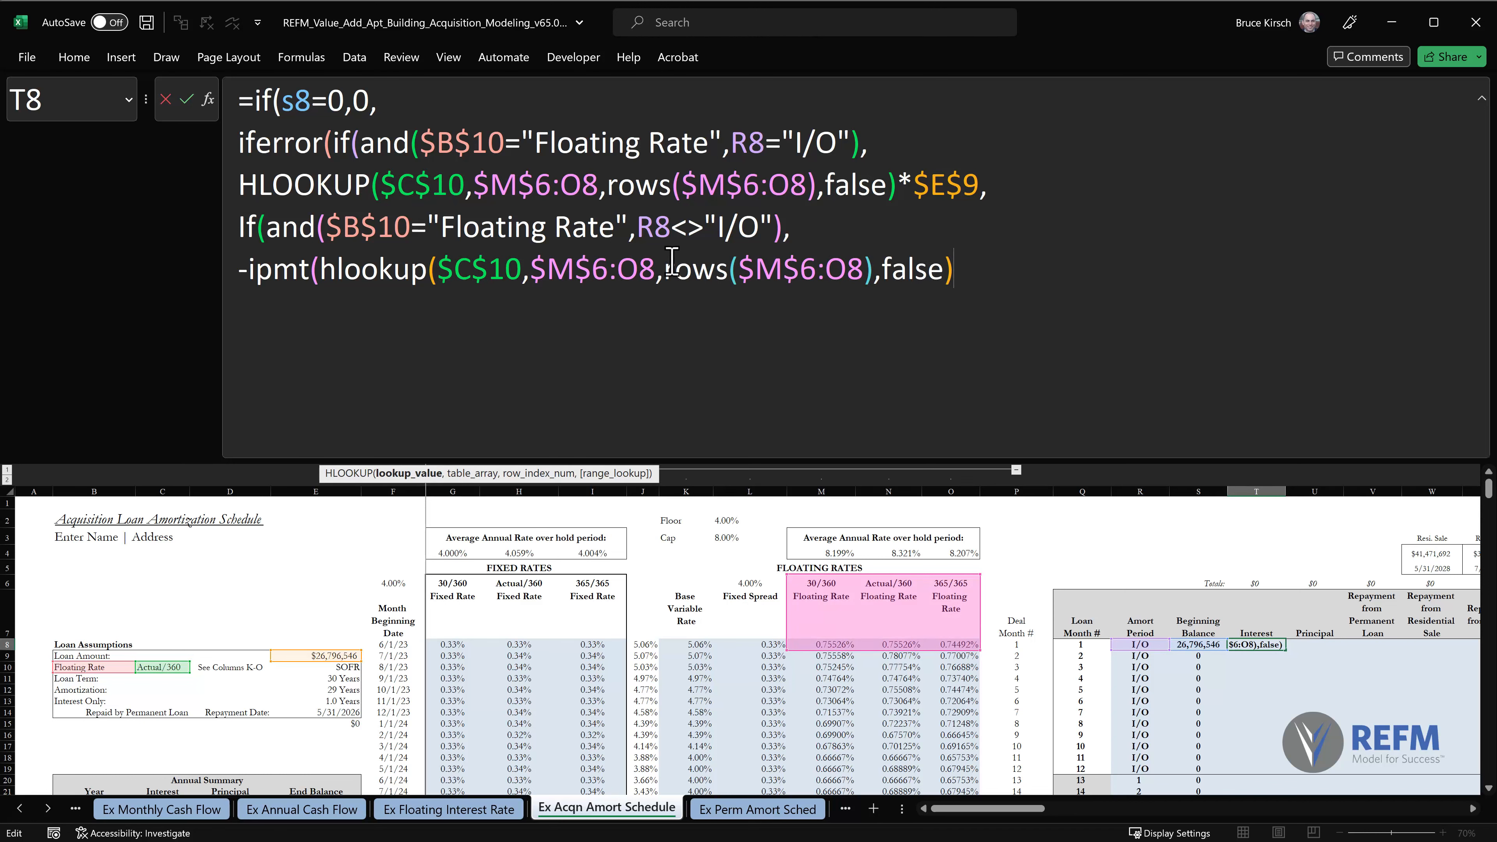
text(,)
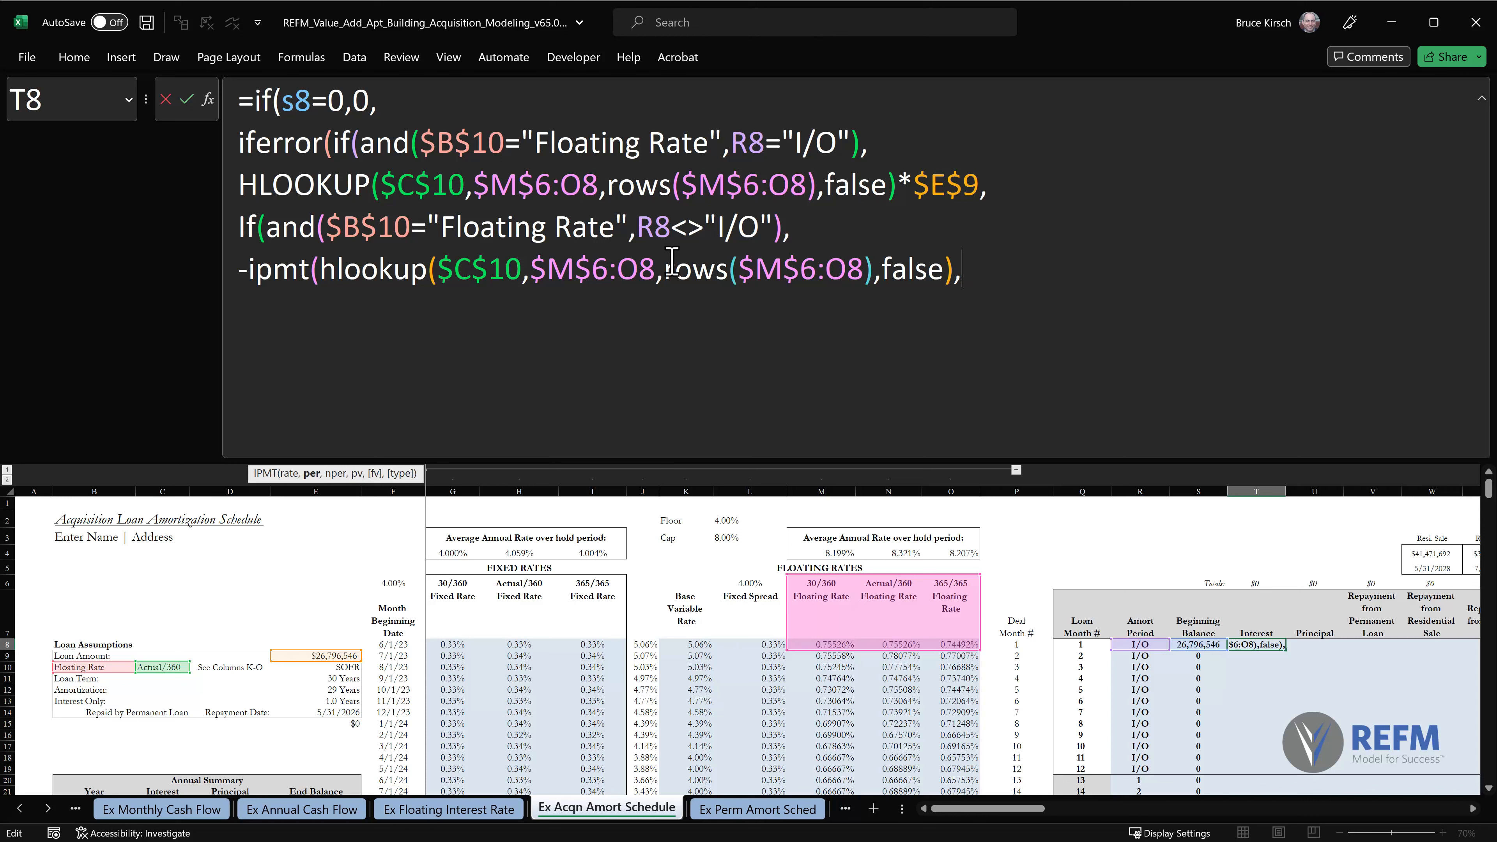
Check the extent of the IPMT rate argument and enter r8 as the period argument, followed by a comma.
drag(319, 270, 954, 273)
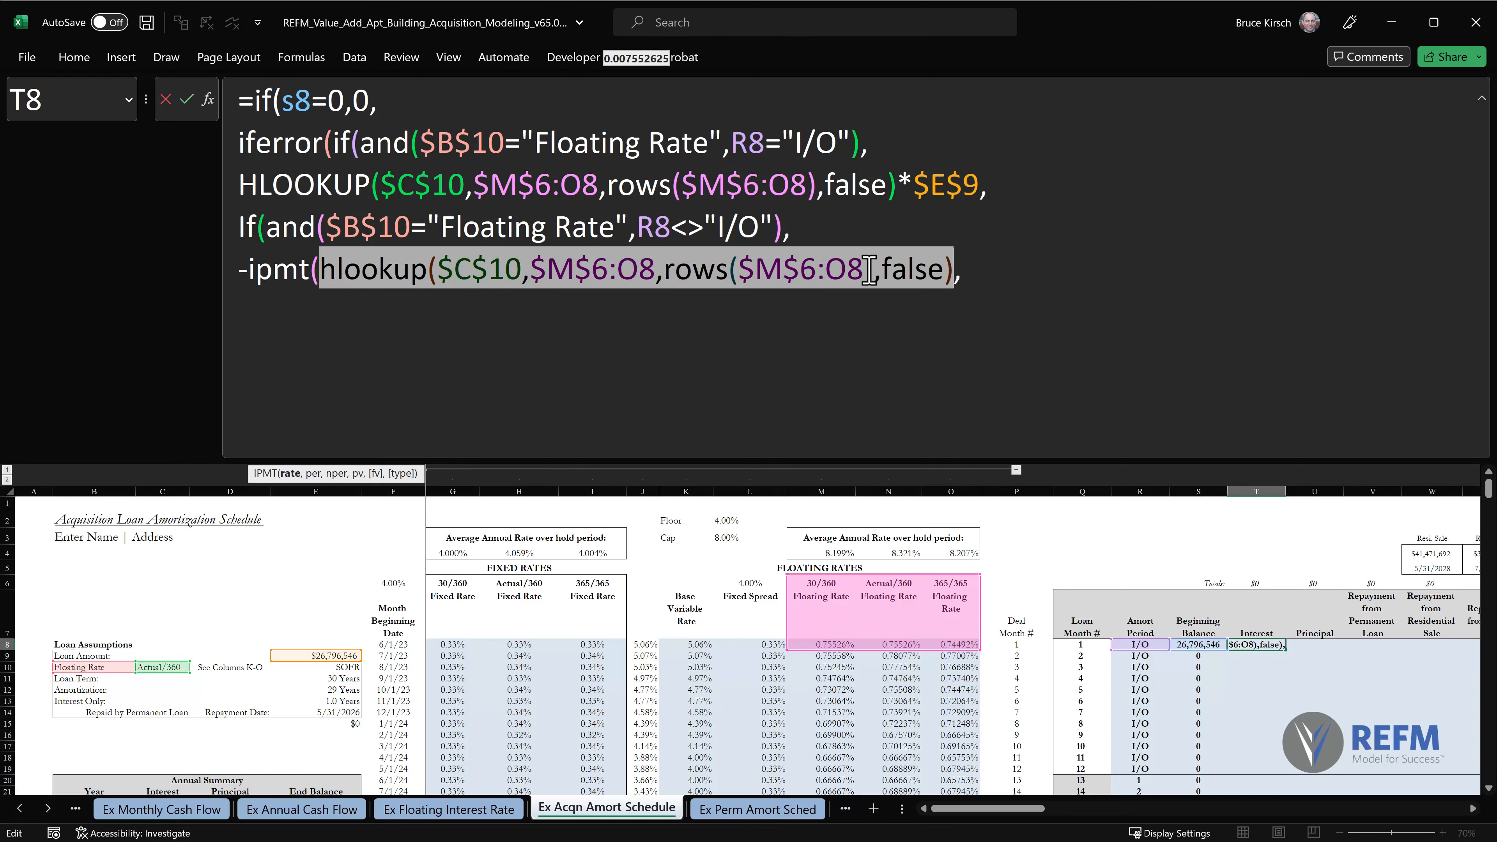
click(998, 269)
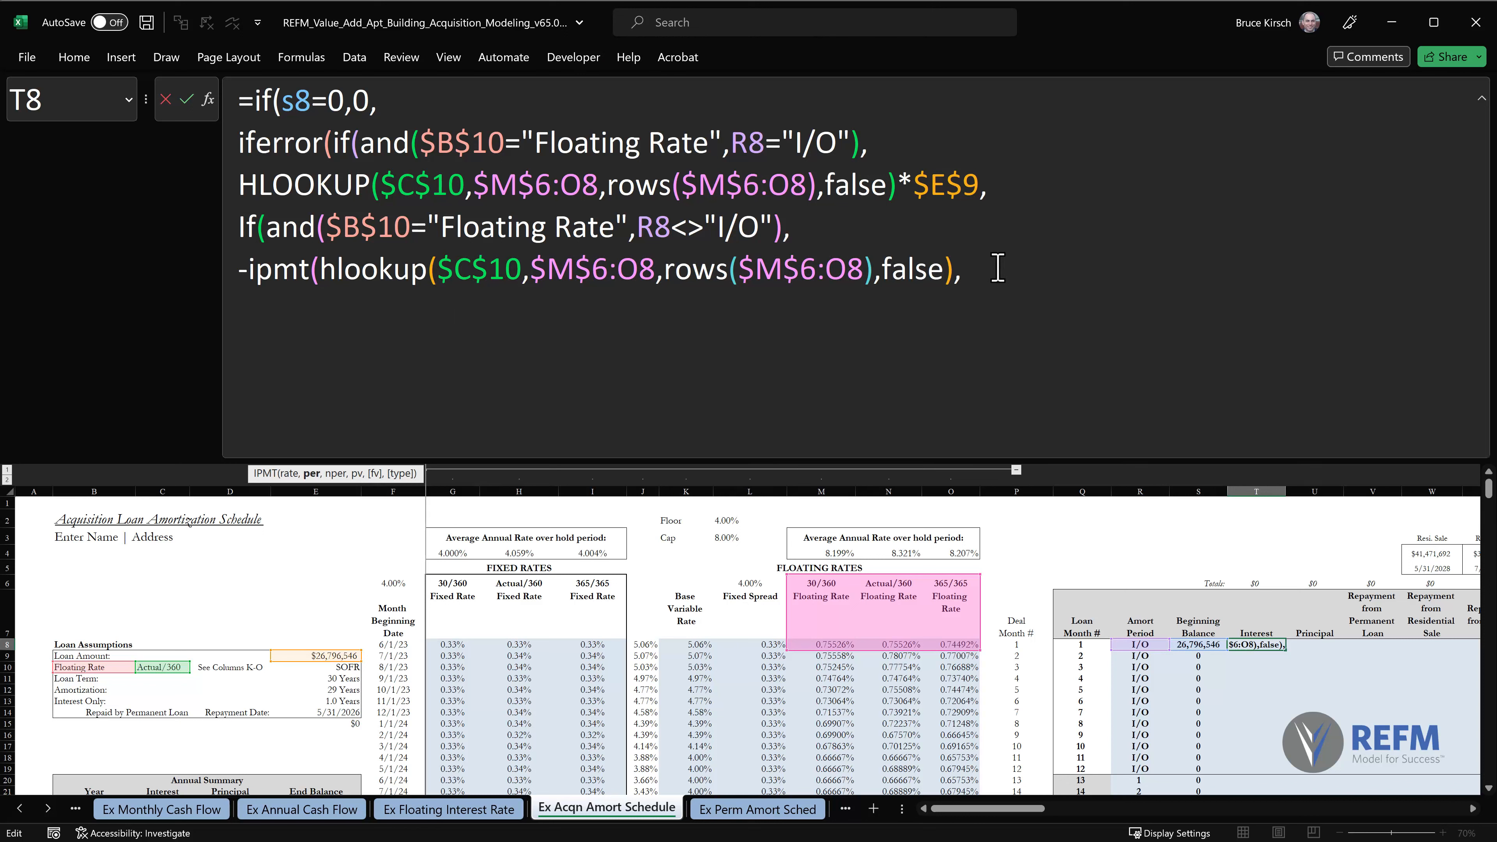
text(r8)
key(BackSpace)
text(,)
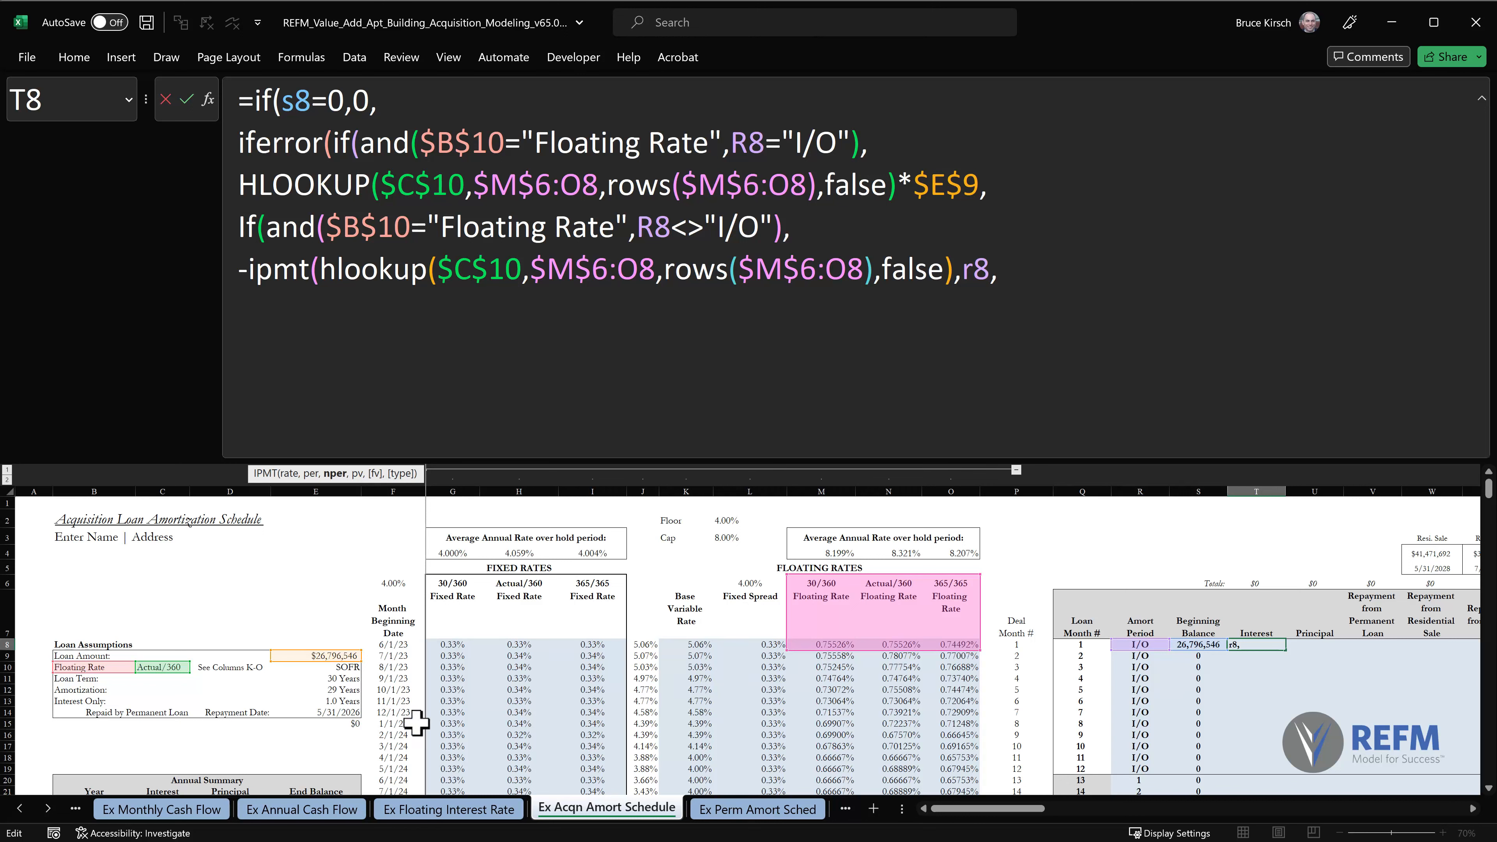
Complete IPMT with $E$12*12 as the number of periods and $E$9 as the present value, closing it with a comma.
click(334, 691)
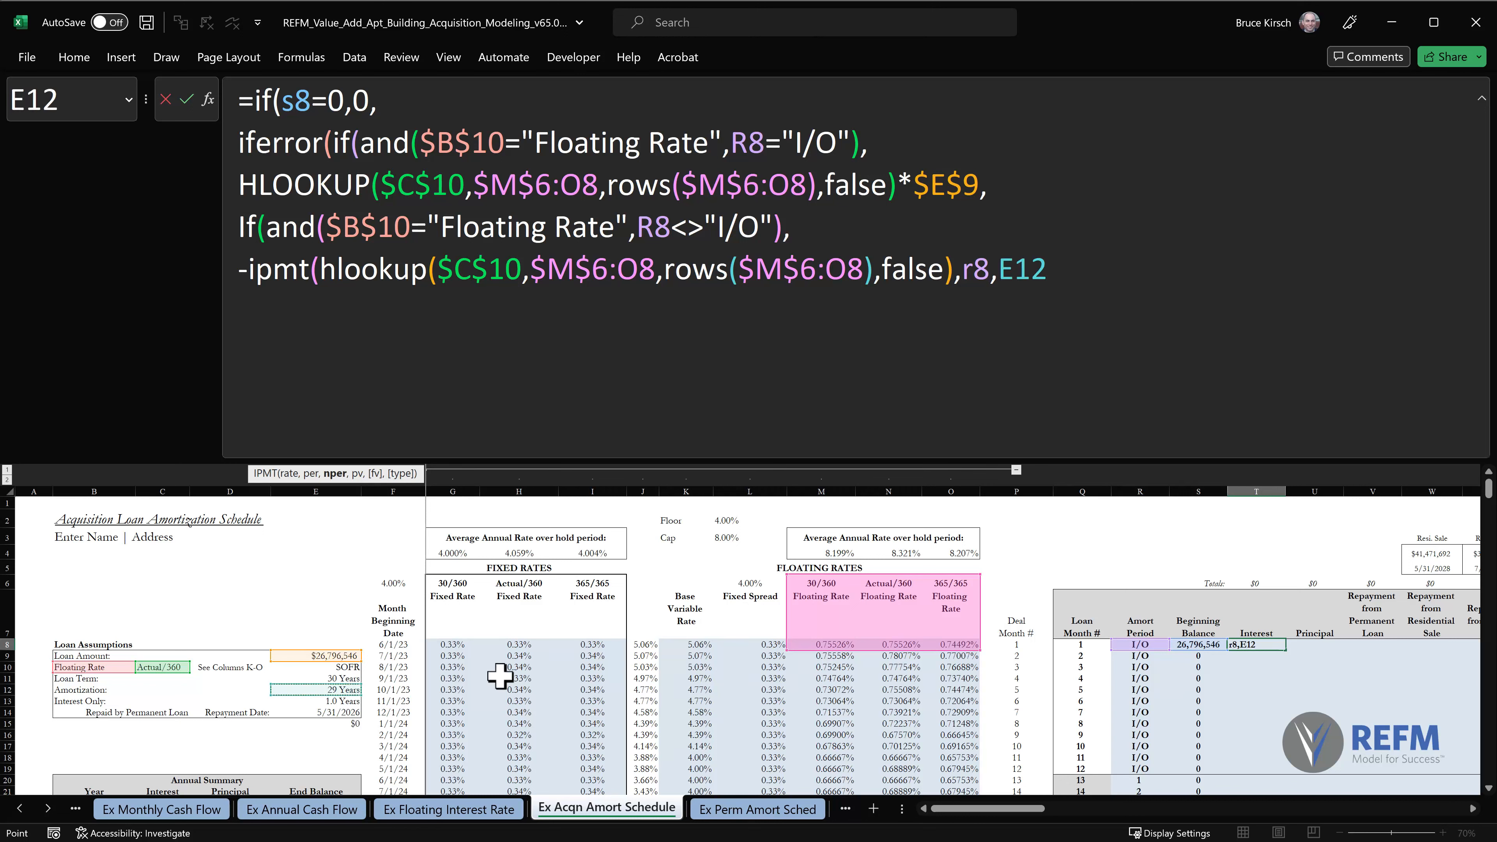
key(F4)
text(*12)
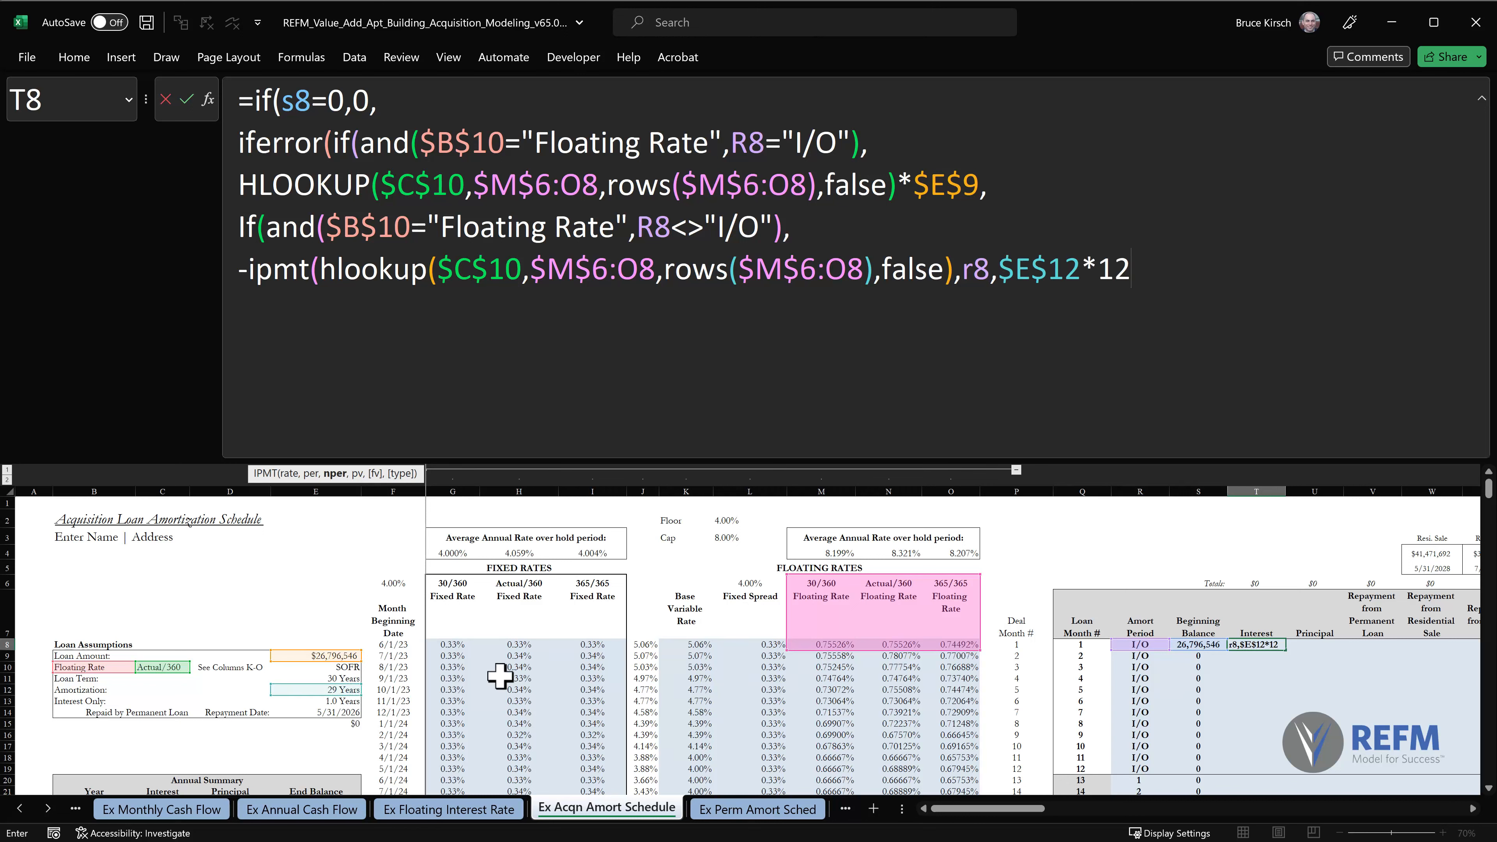
text(,)
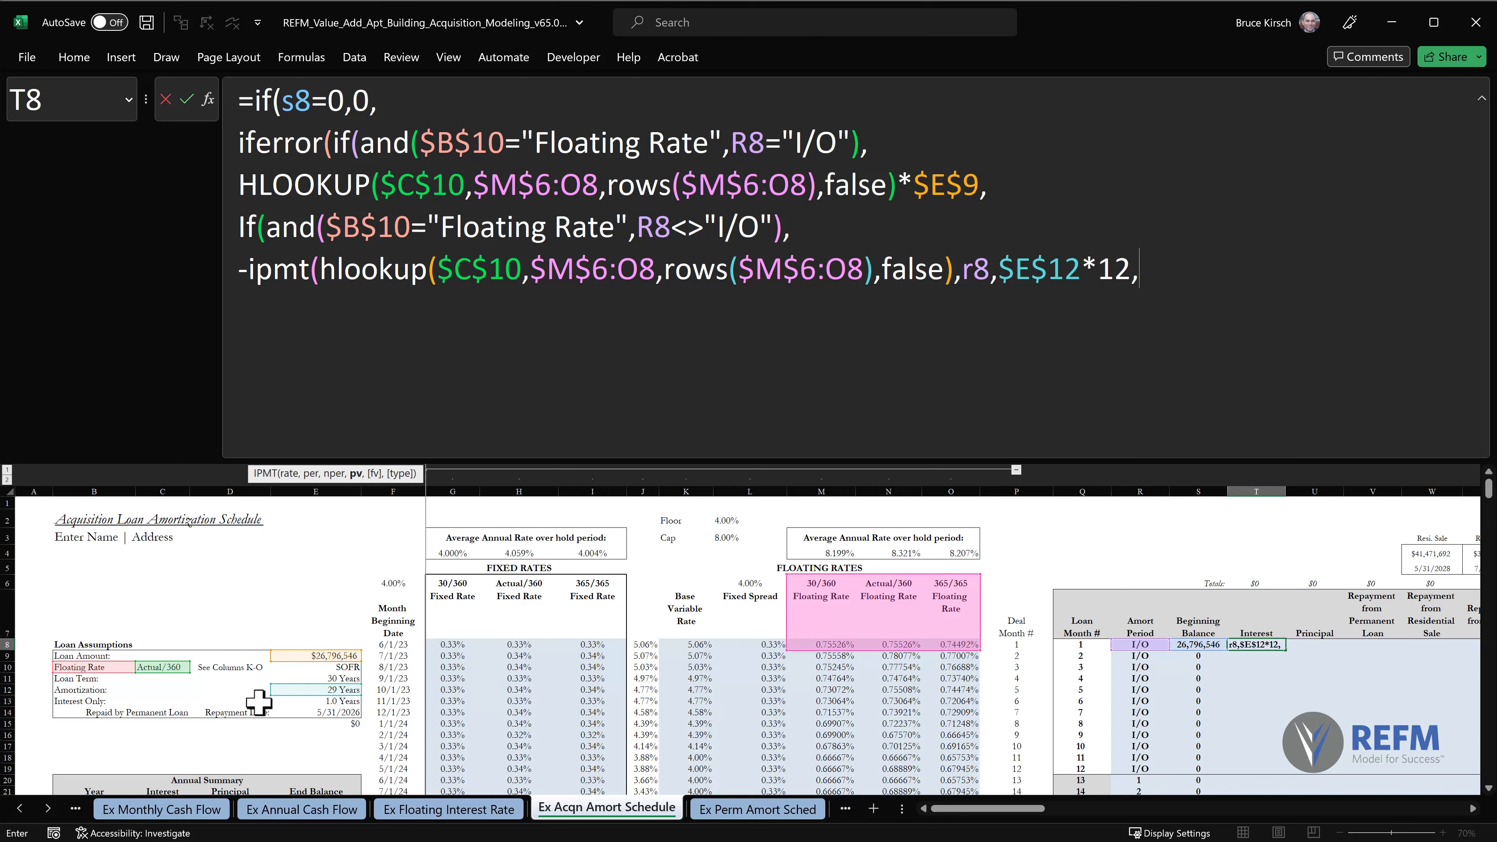
click(306, 656)
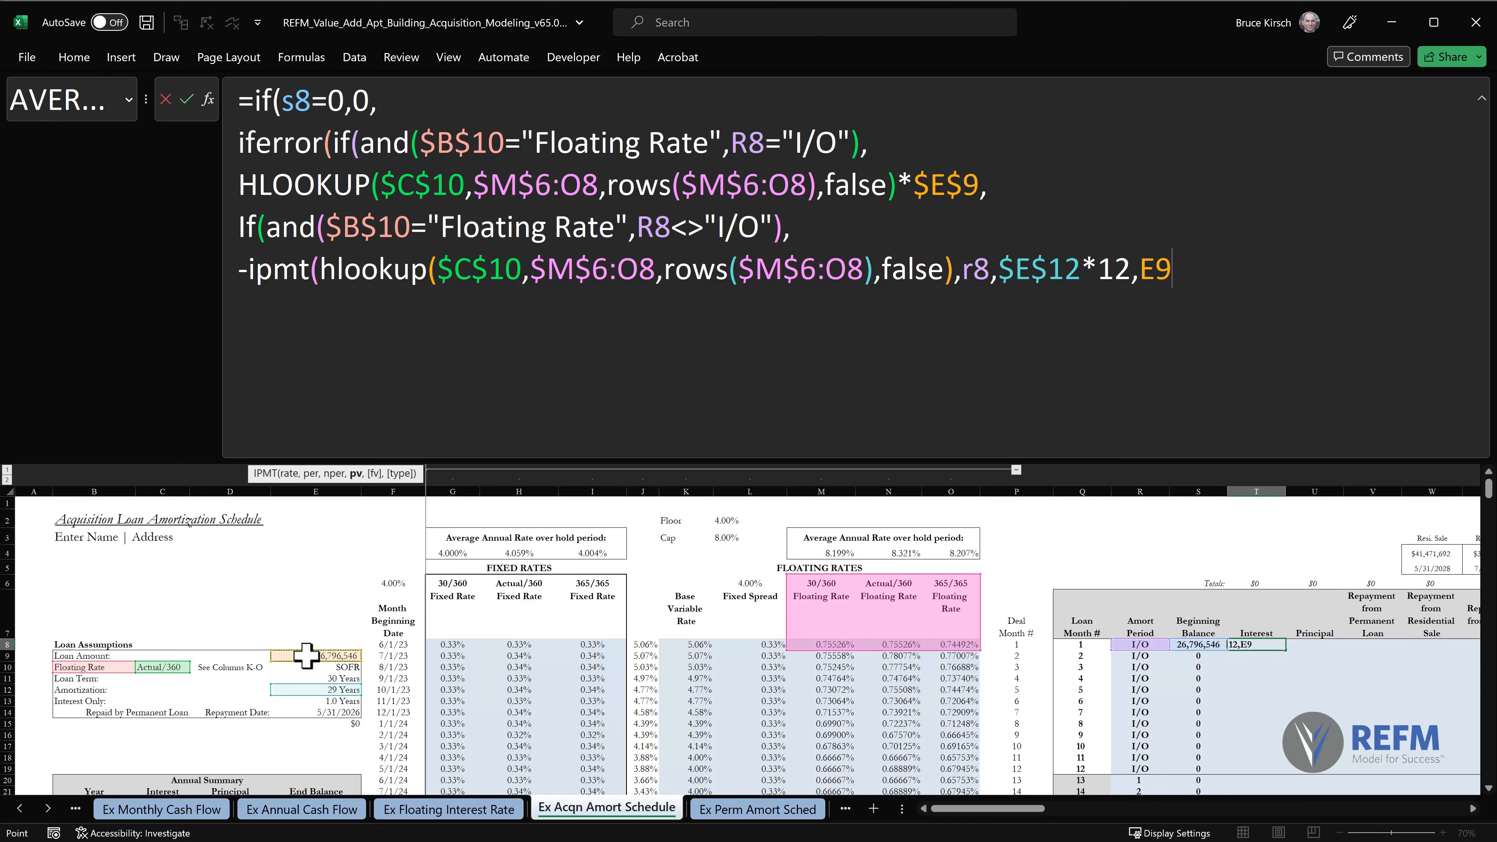
key(F4)
text(),)
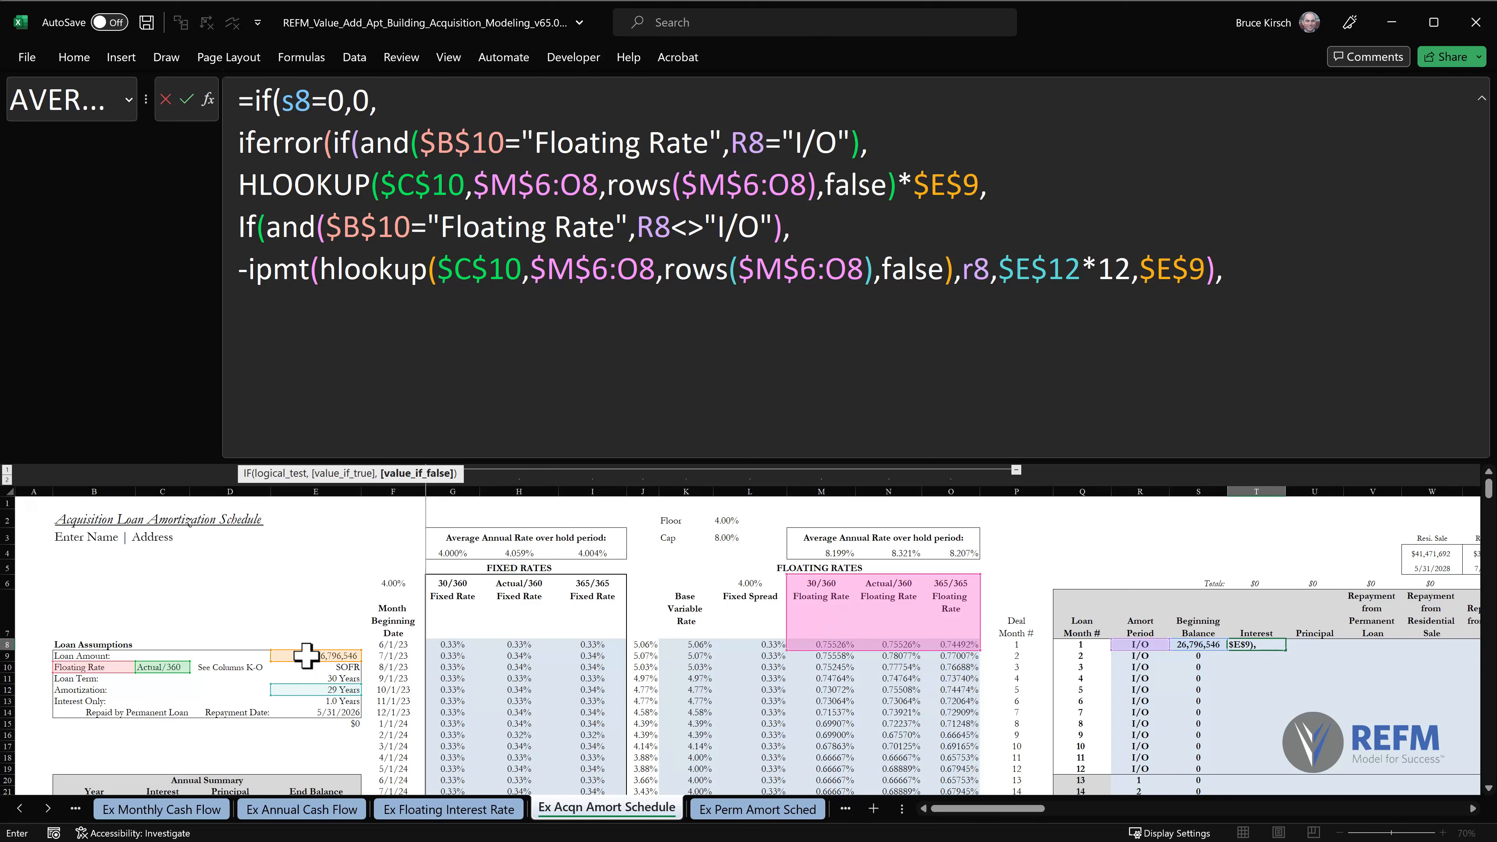
Start another nested if(and( on a new line and copy in the first AND's conditions $B$10="Floating Rate",R8="I/O".
key(alt+Return)
text(if)
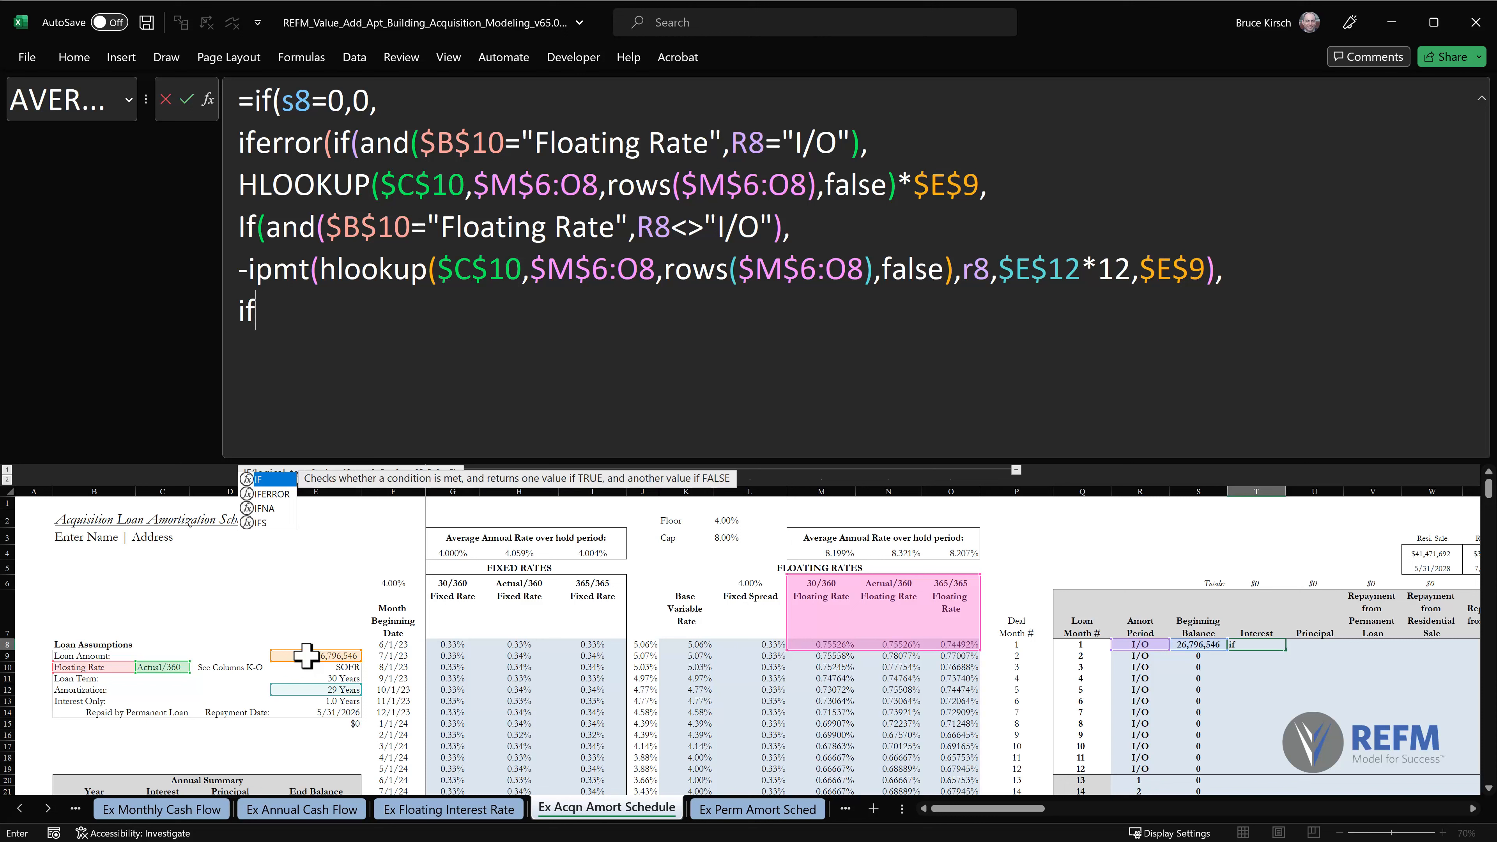
text((and()
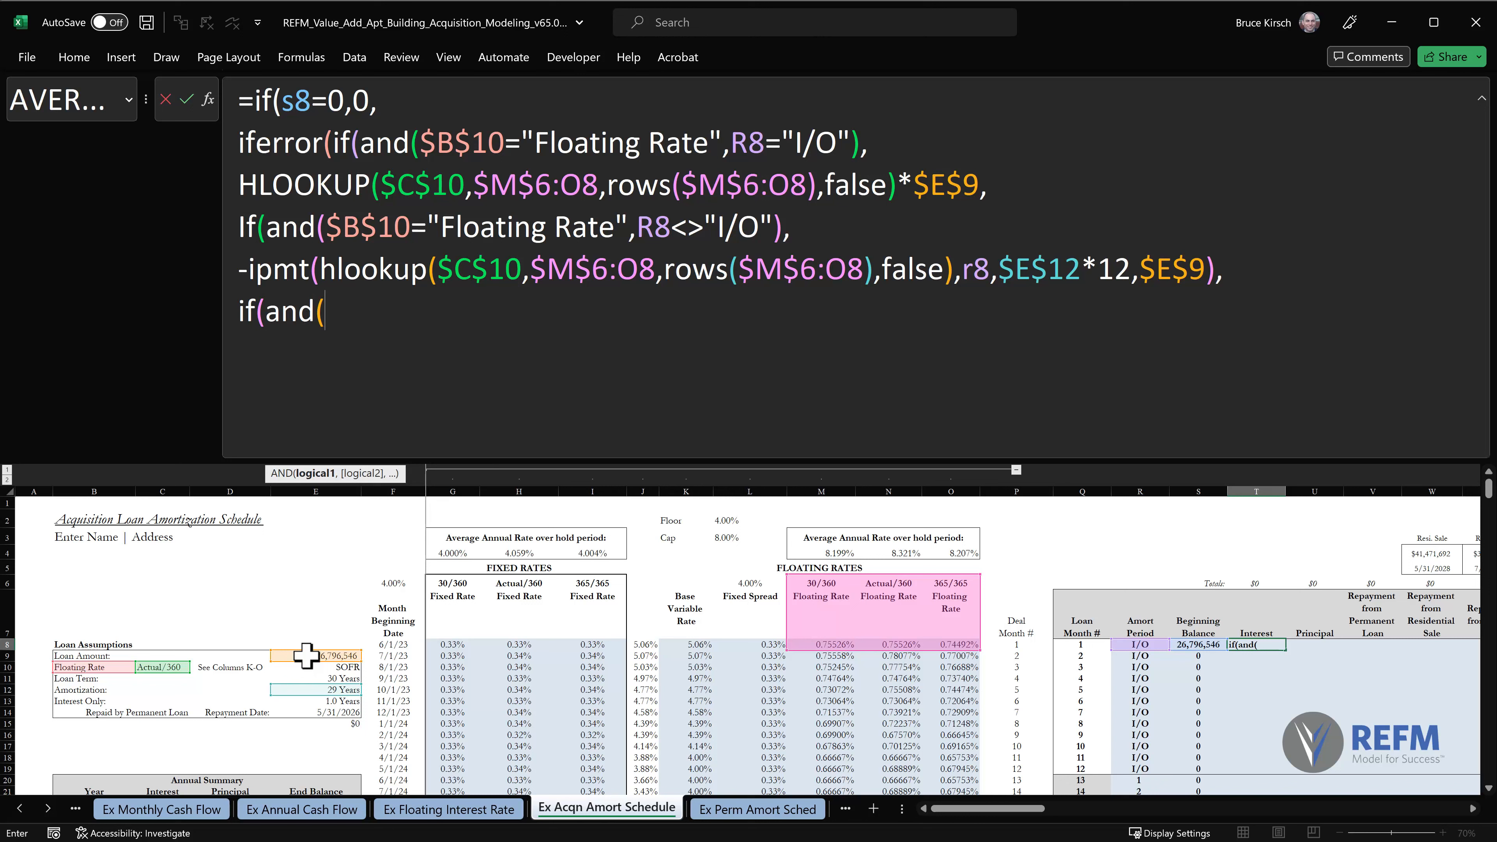
drag(325, 226, 624, 227)
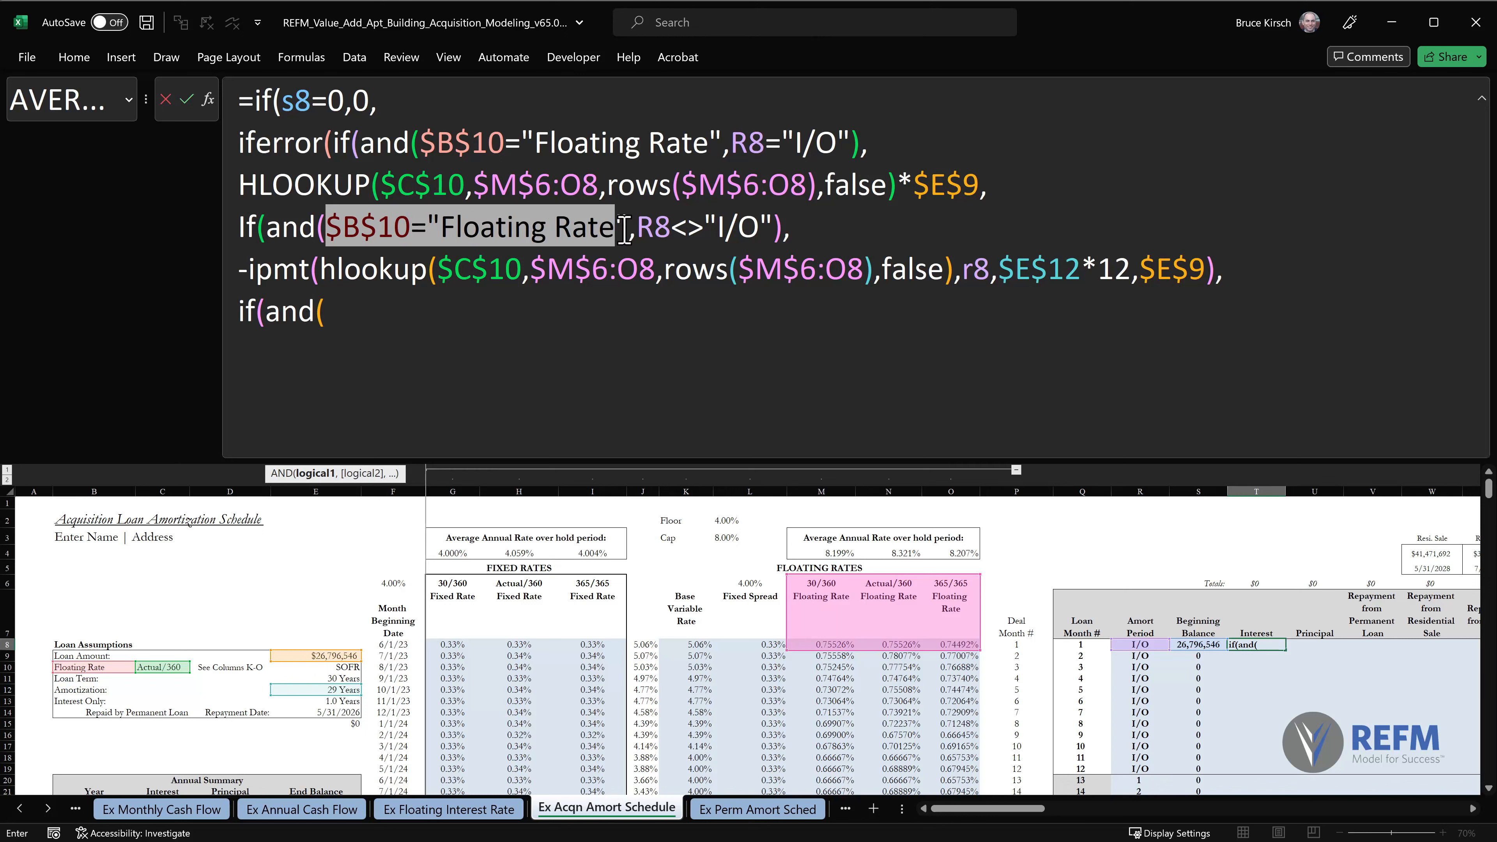
click(435, 141)
drag(420, 143, 850, 131)
key(ctrl+c)
click(378, 311)
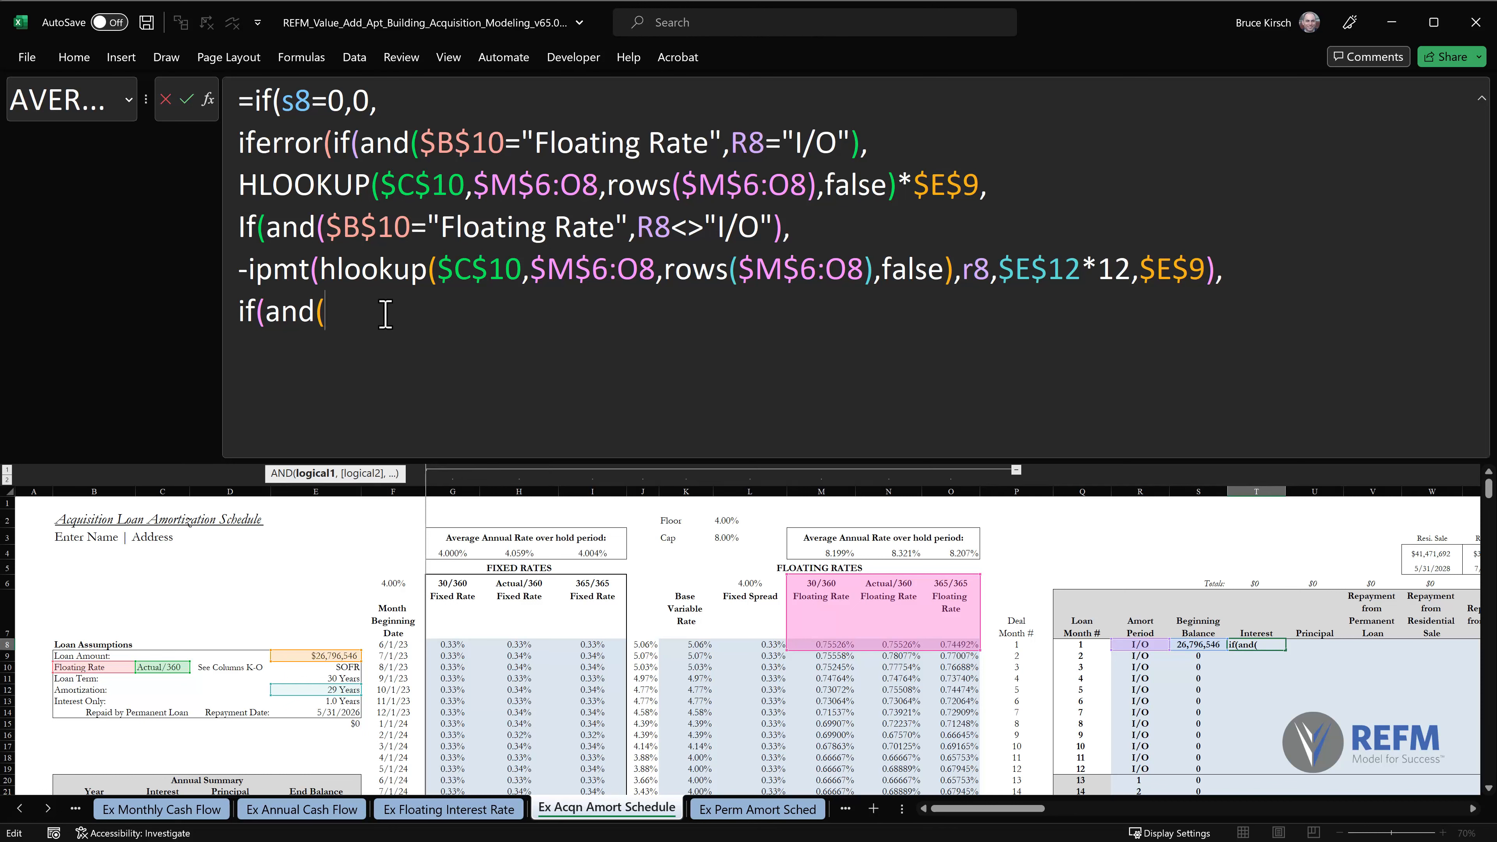
key(ctrl+v)
Change the third AND's rate type to "Fixed Rate", then close the AND and add a comma.
drag(460, 310, 542, 321)
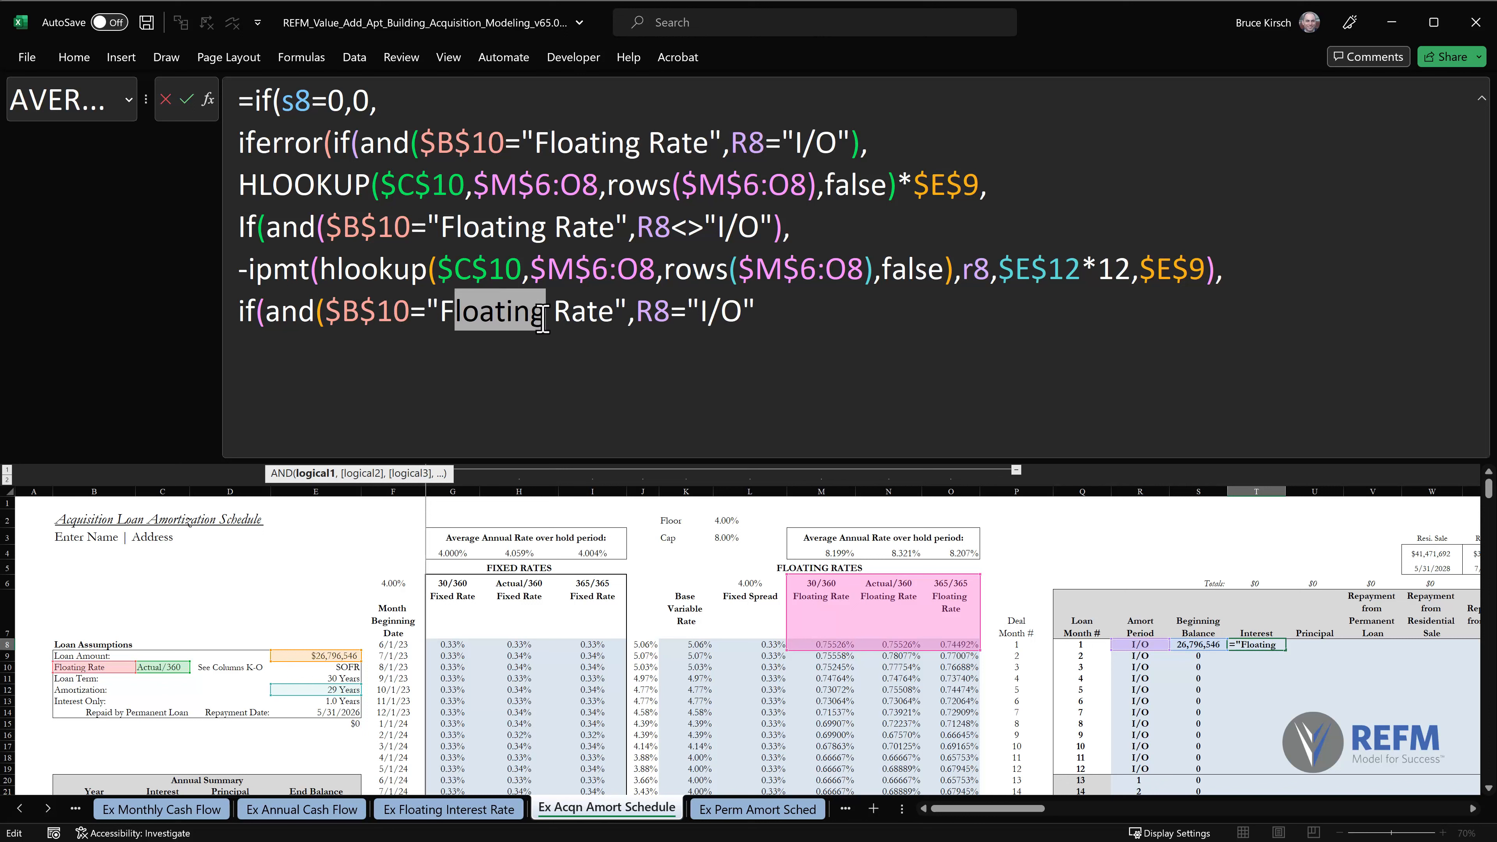
text(ixed)
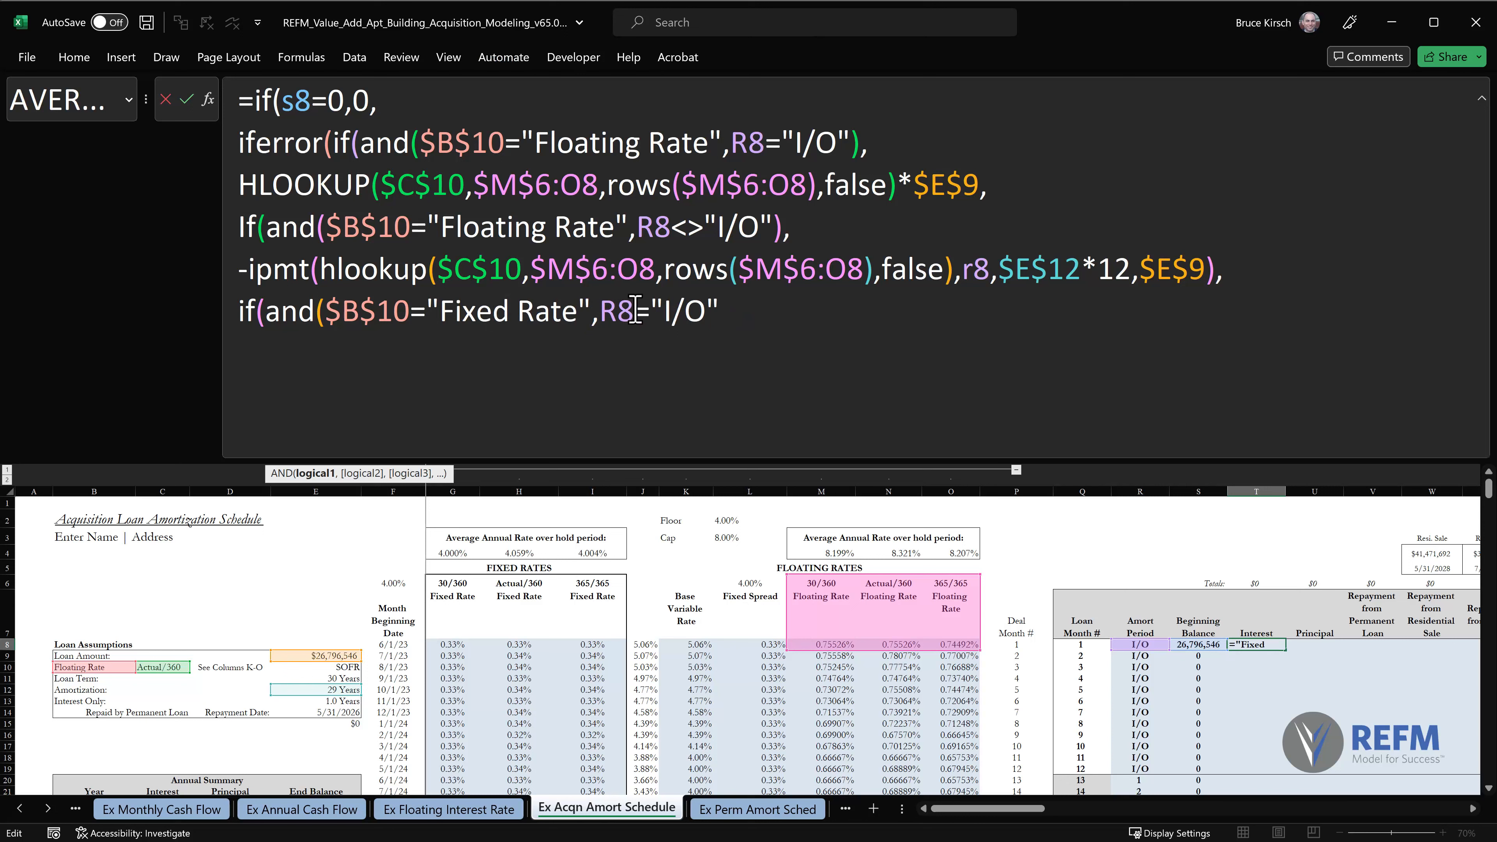
click(745, 308)
text())
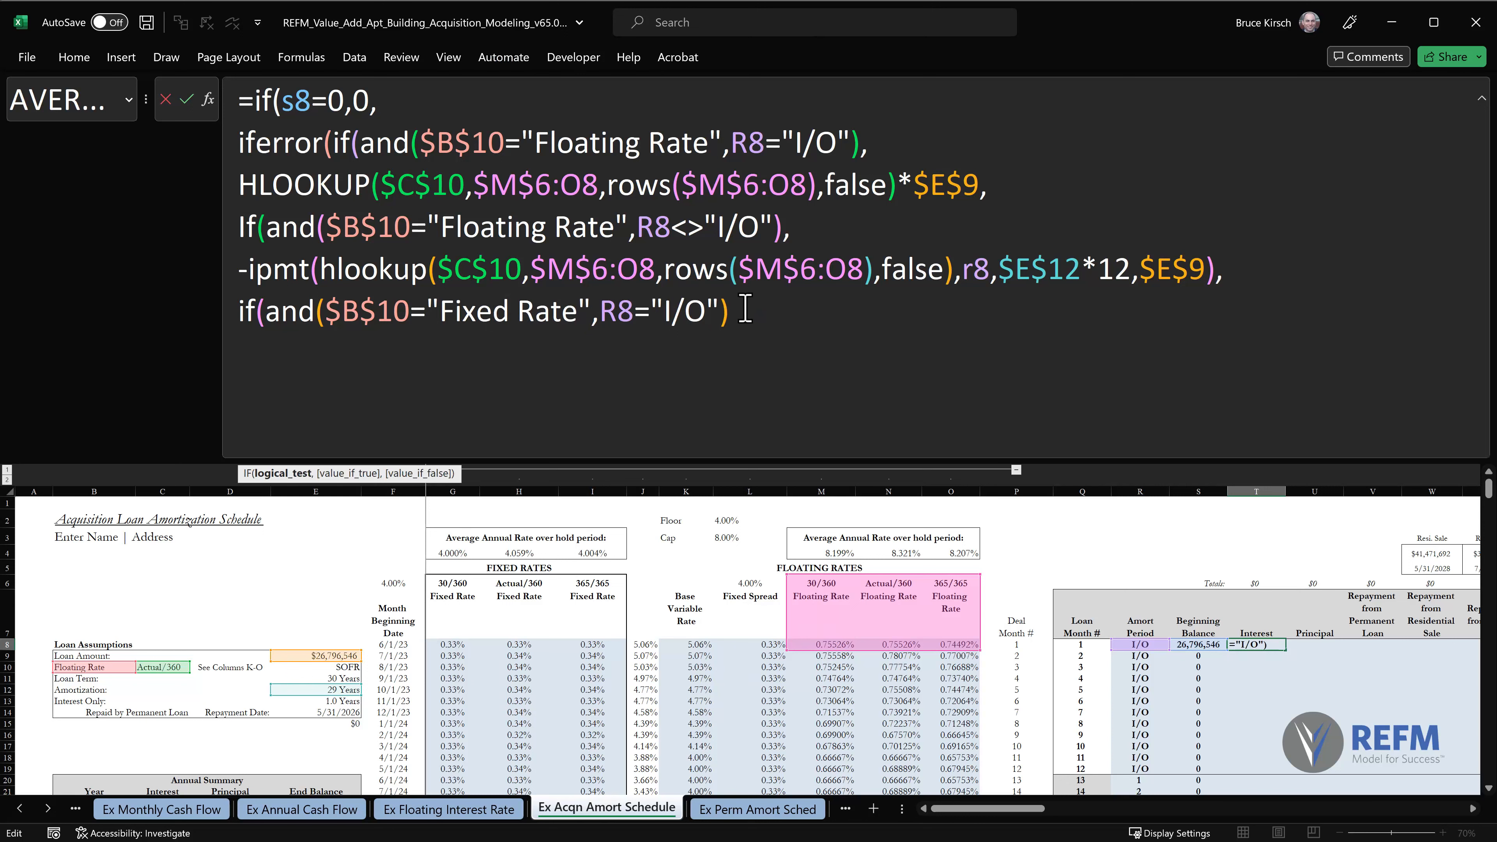
text(,)
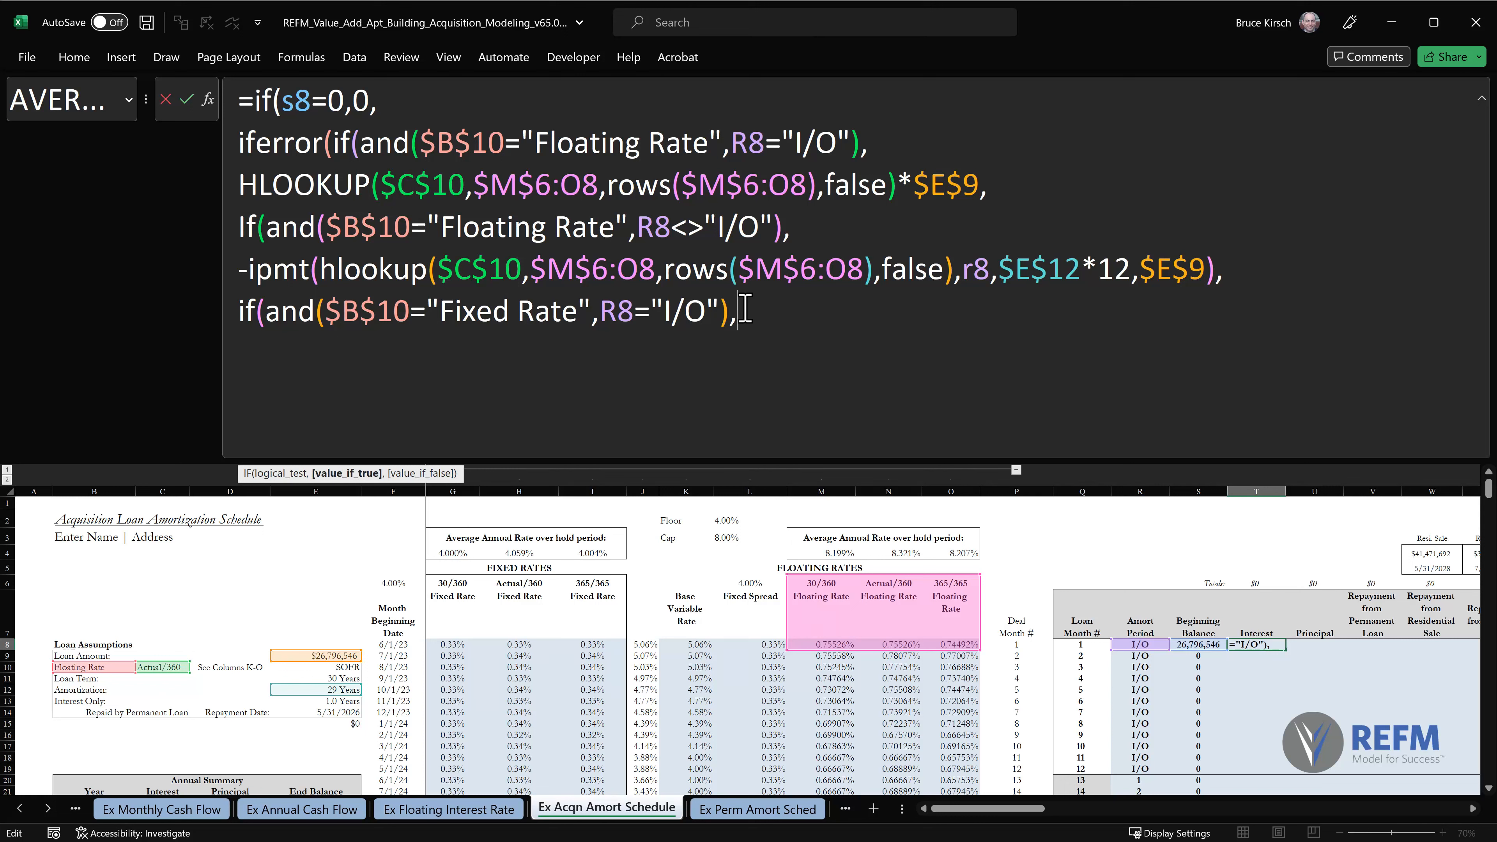
Begin an hlookup on a new line as the fixed-rate value if true, with the absolute reference $C$10 as lookup value.
key(alt+Return)
text(hlookup)
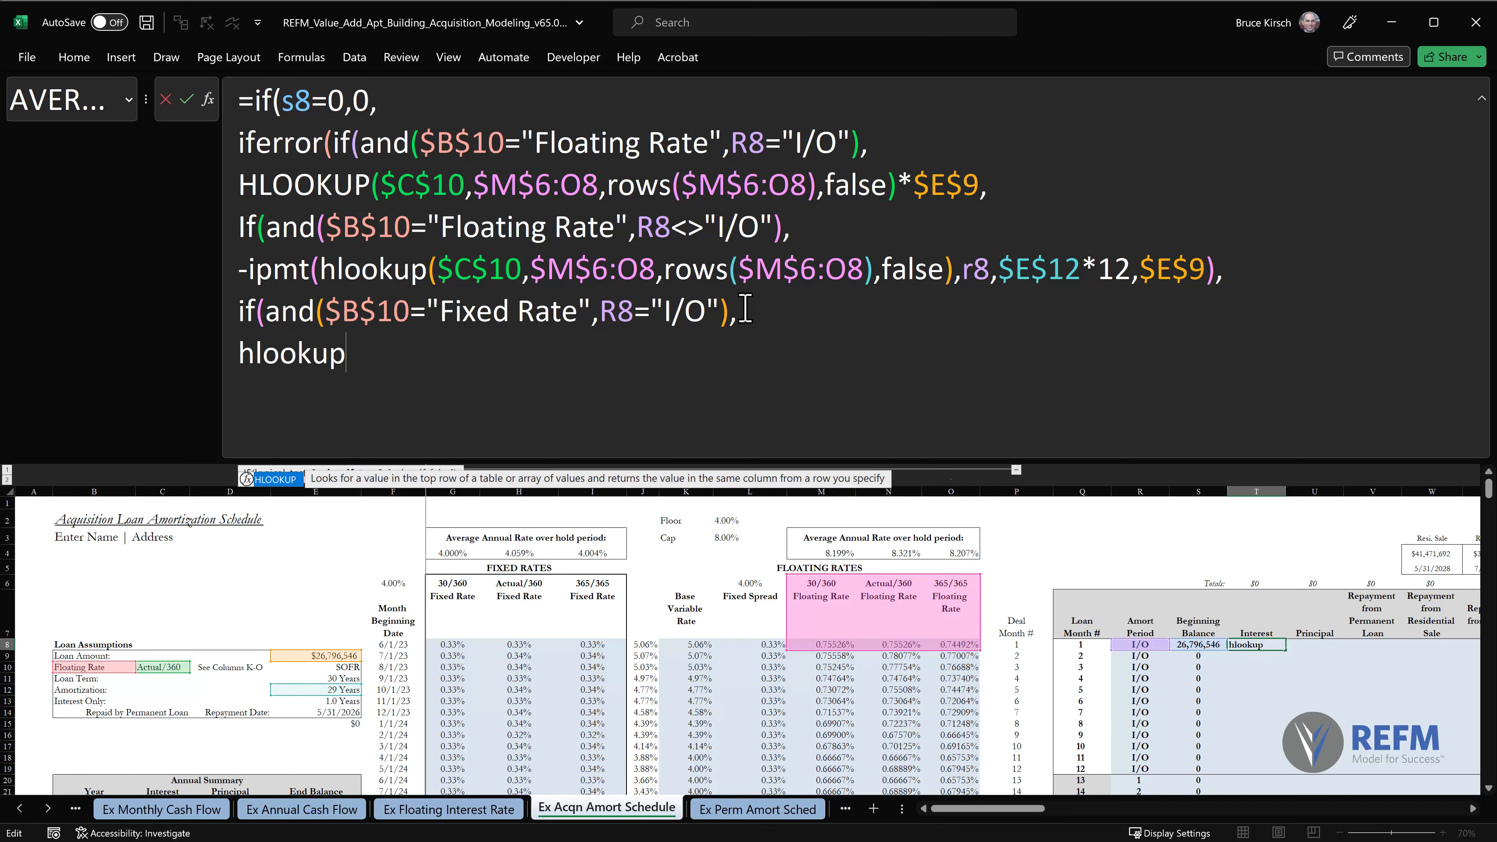
text(()
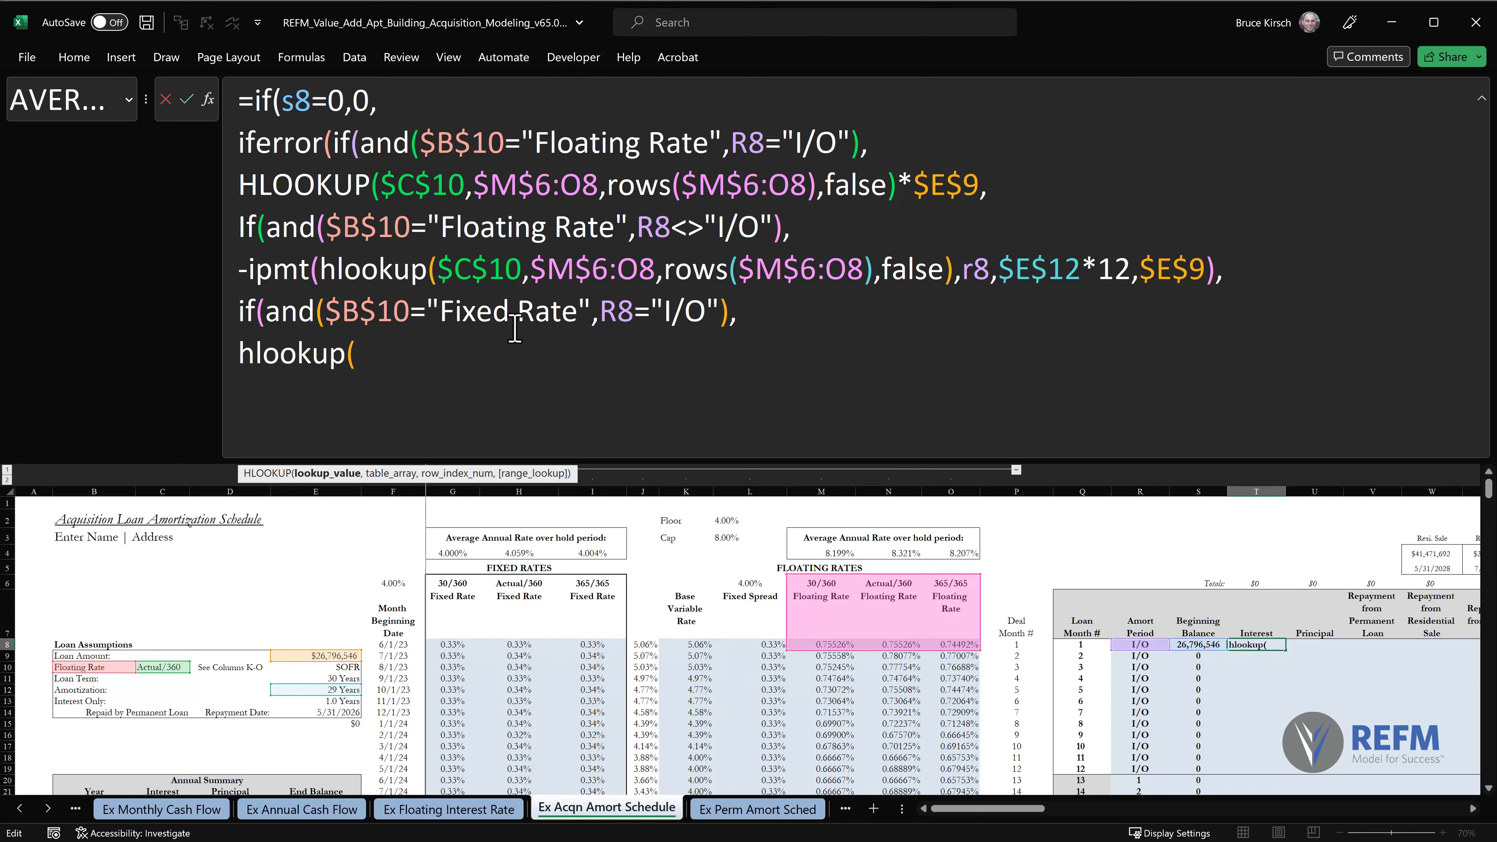
click(164, 668)
key(F4)
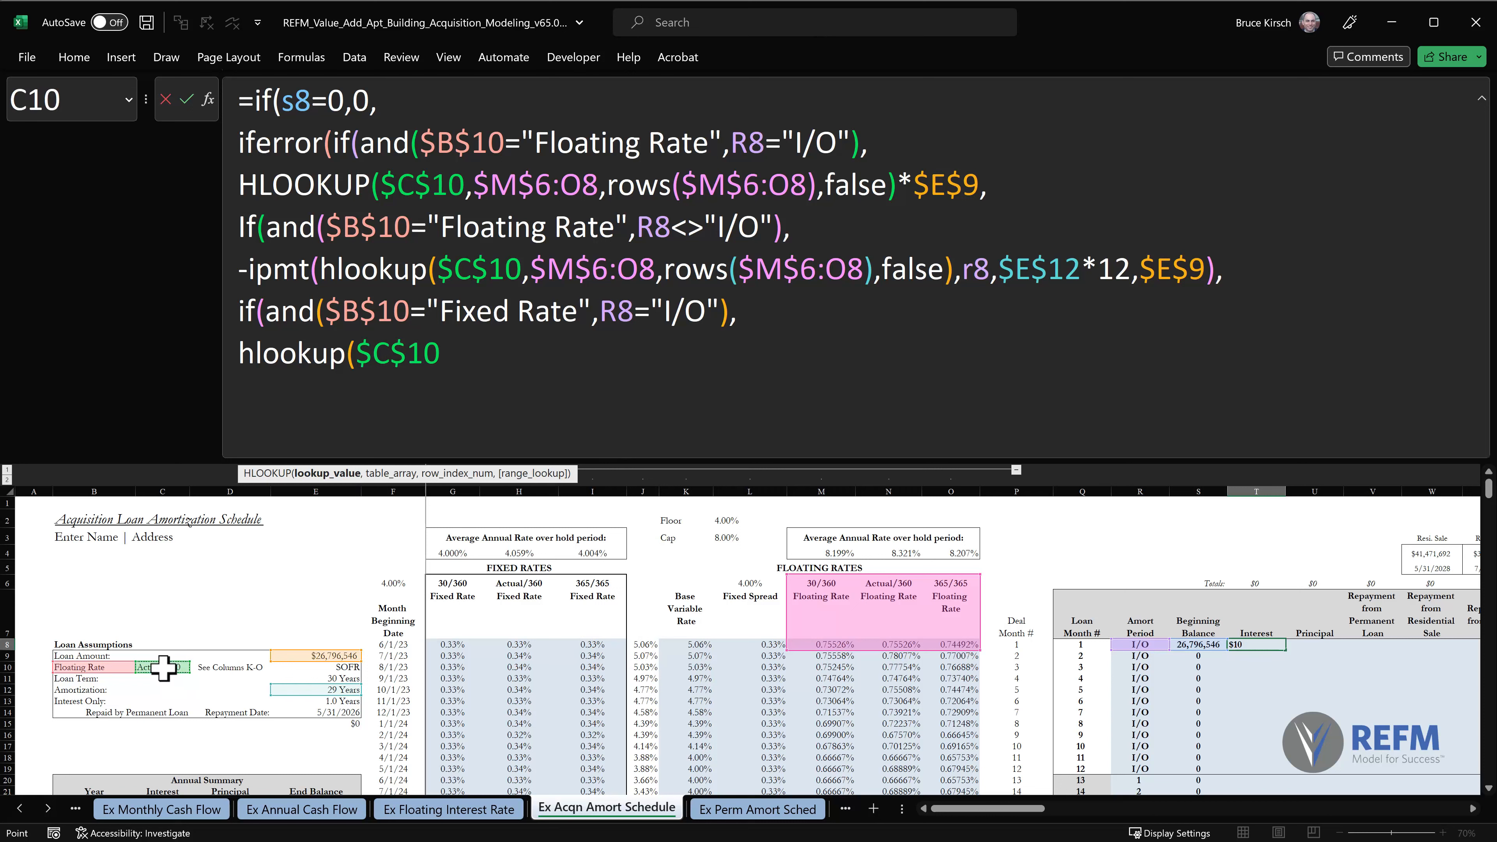
text(,)
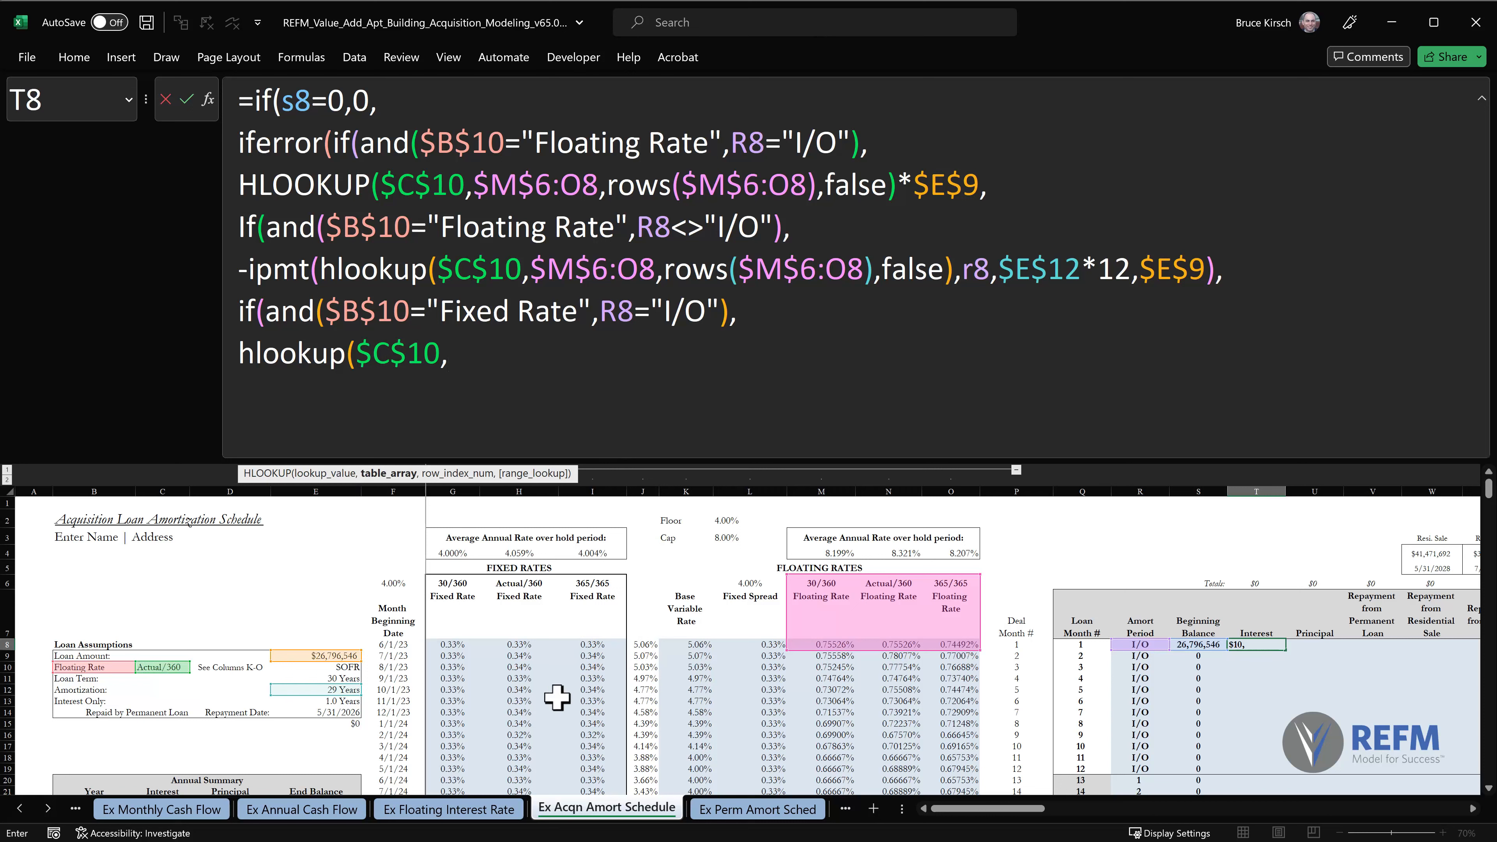
Set the lookup's table array to the fixed rates range G6:I8, anchoring its start as $G$6.
click(457, 583)
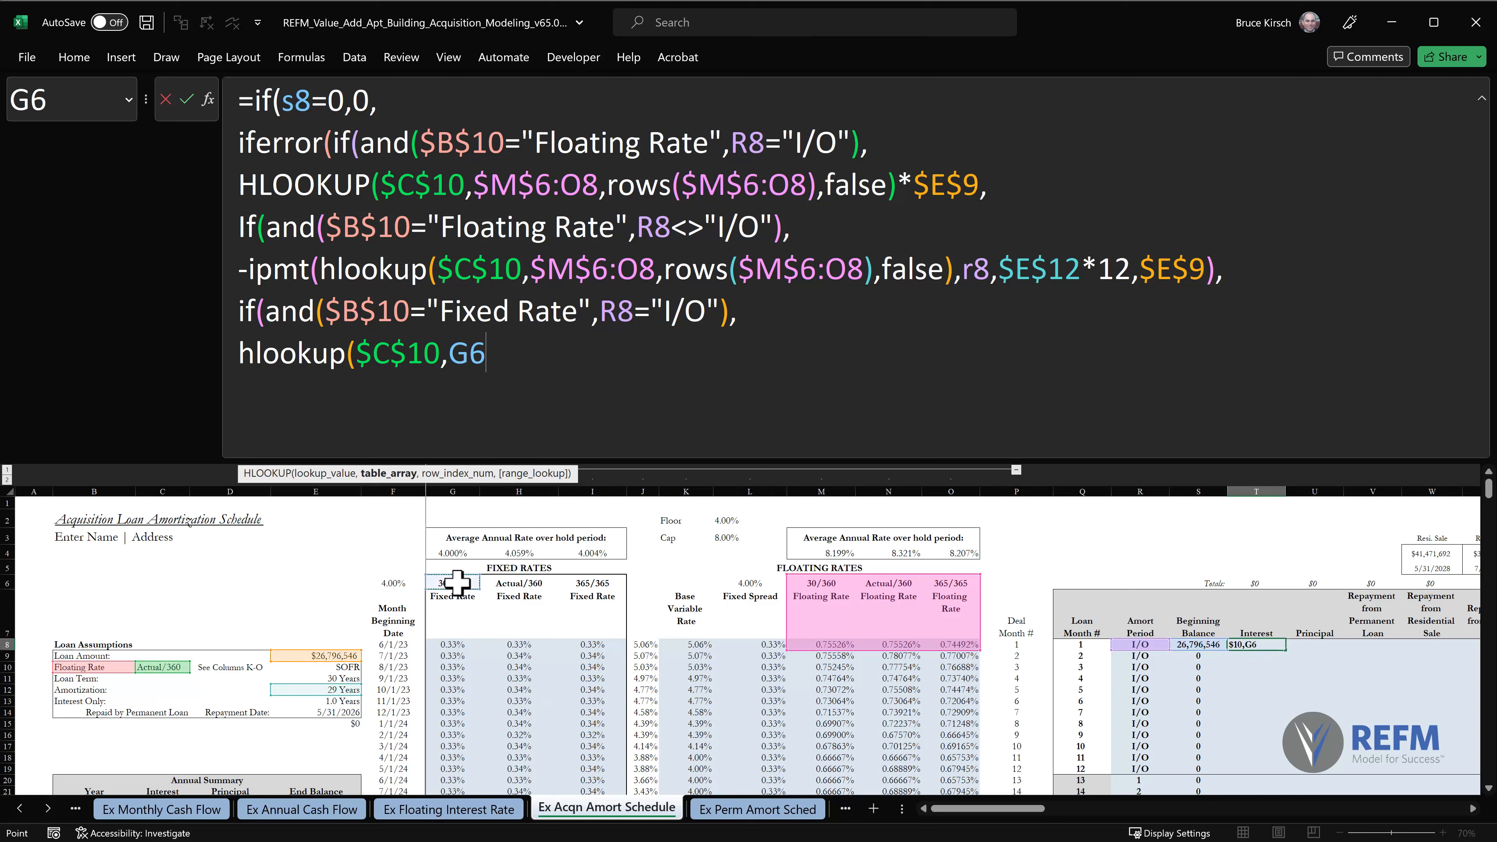
drag(457, 582, 584, 643)
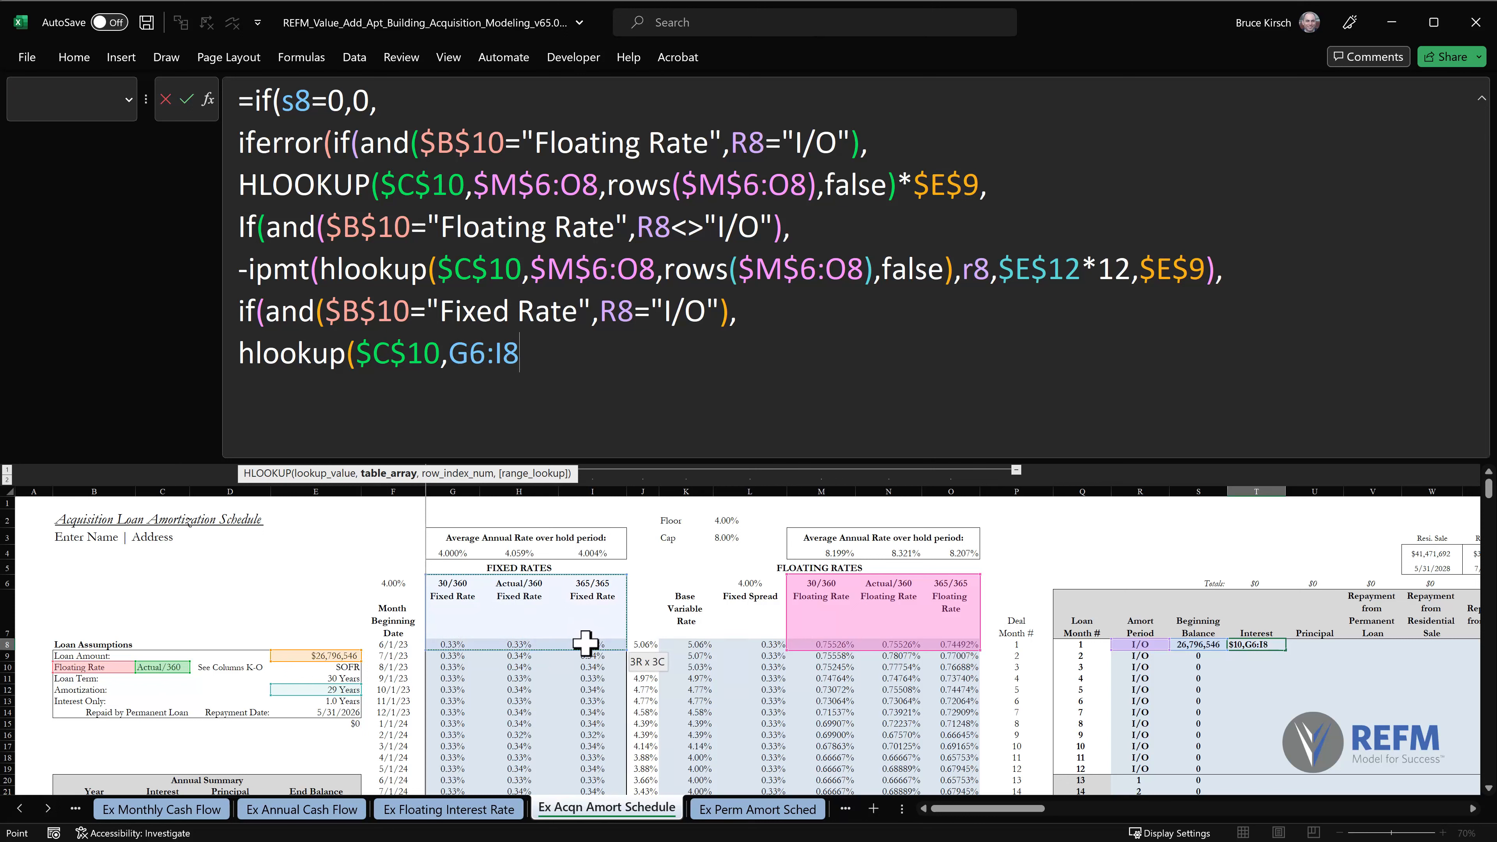
click(475, 356)
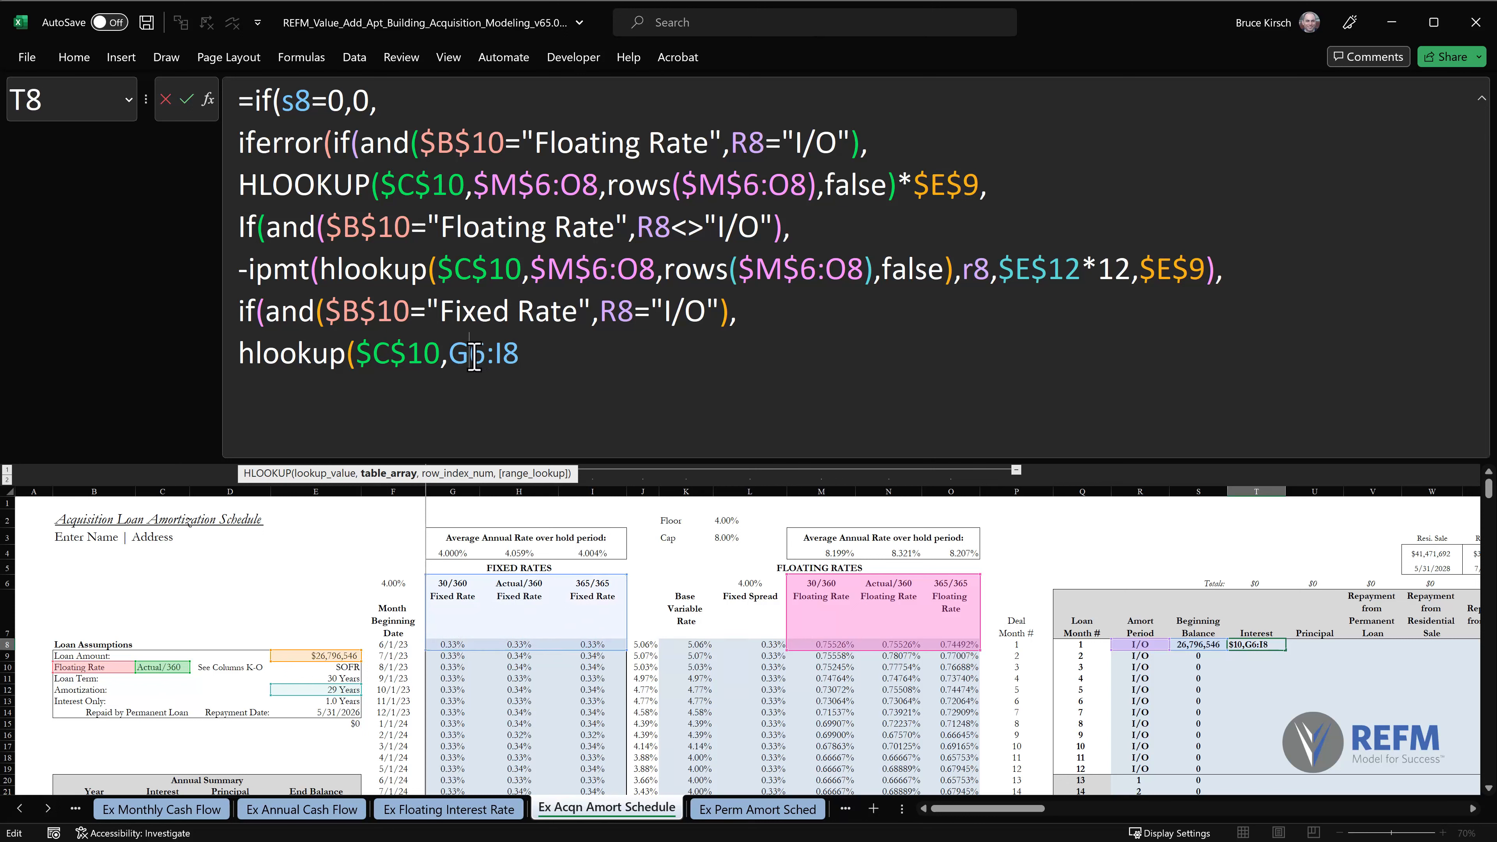
key(F4)
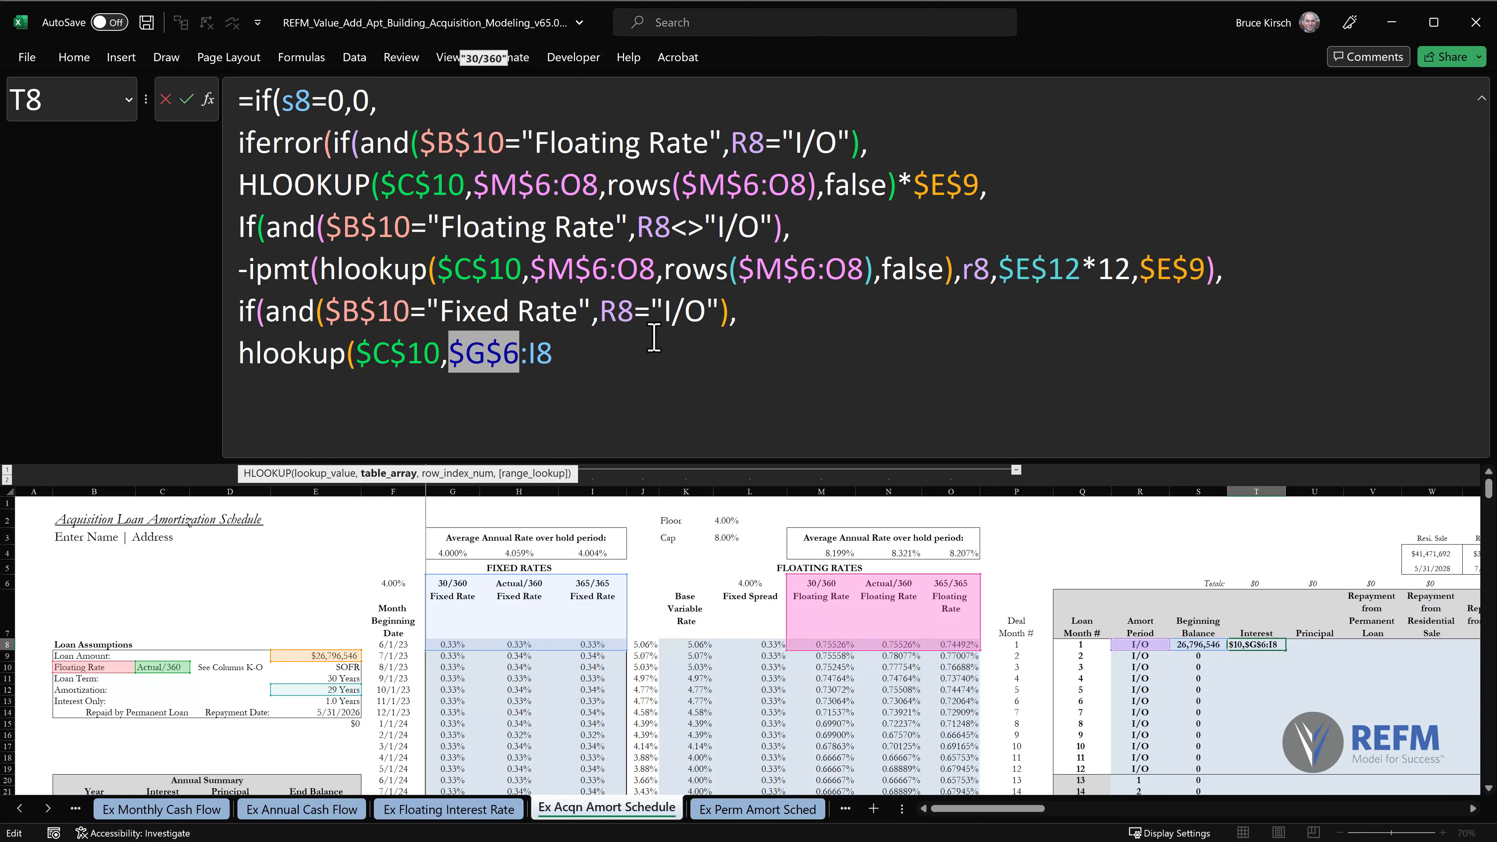
click(583, 354)
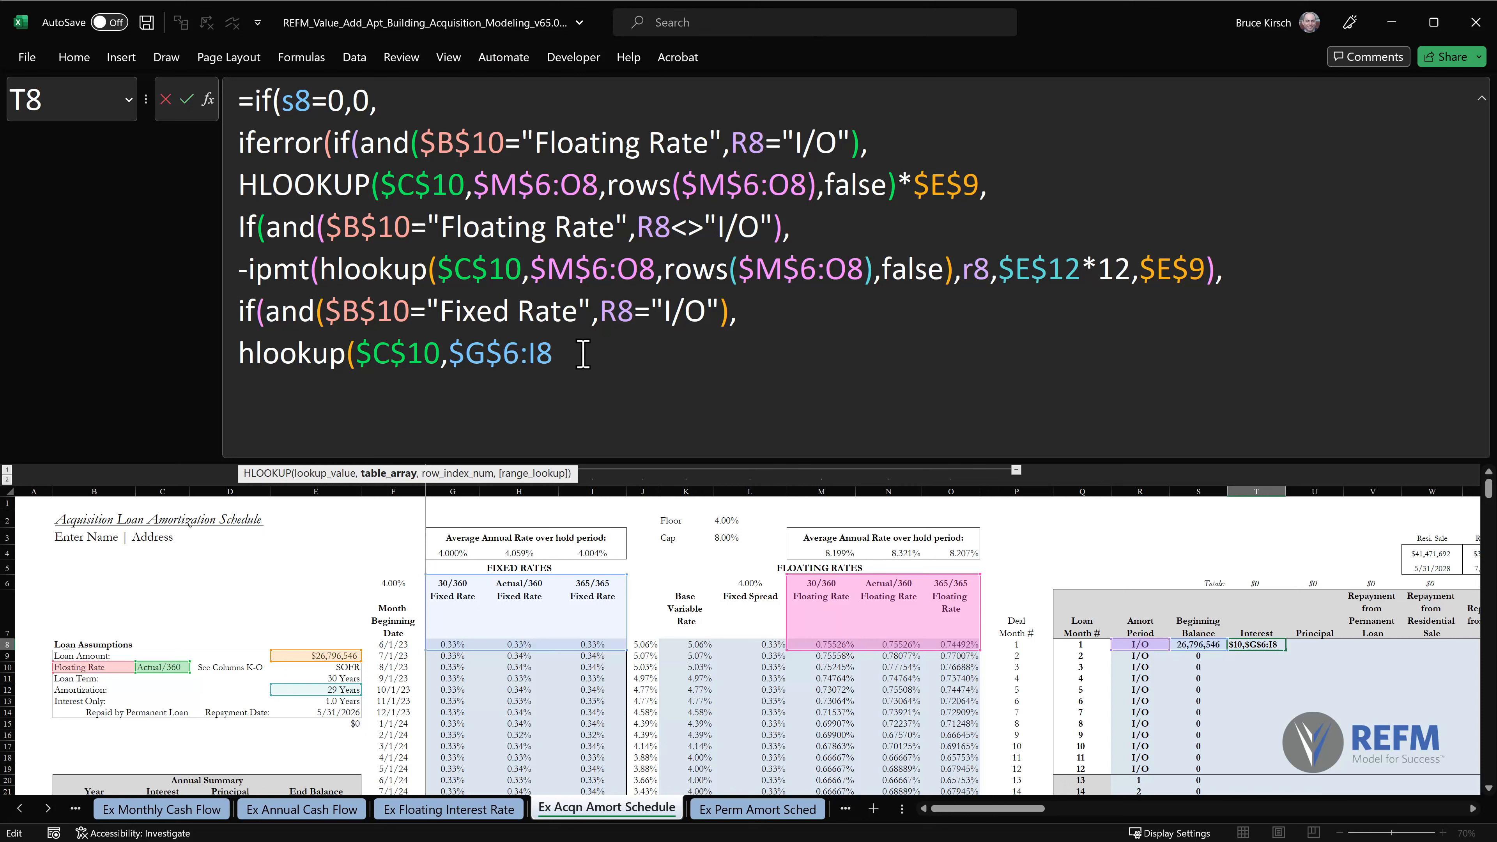
Add rows($G$6:I8) as the fixed-rate lookup's row index, copying the range from its table array.
text(,rows)
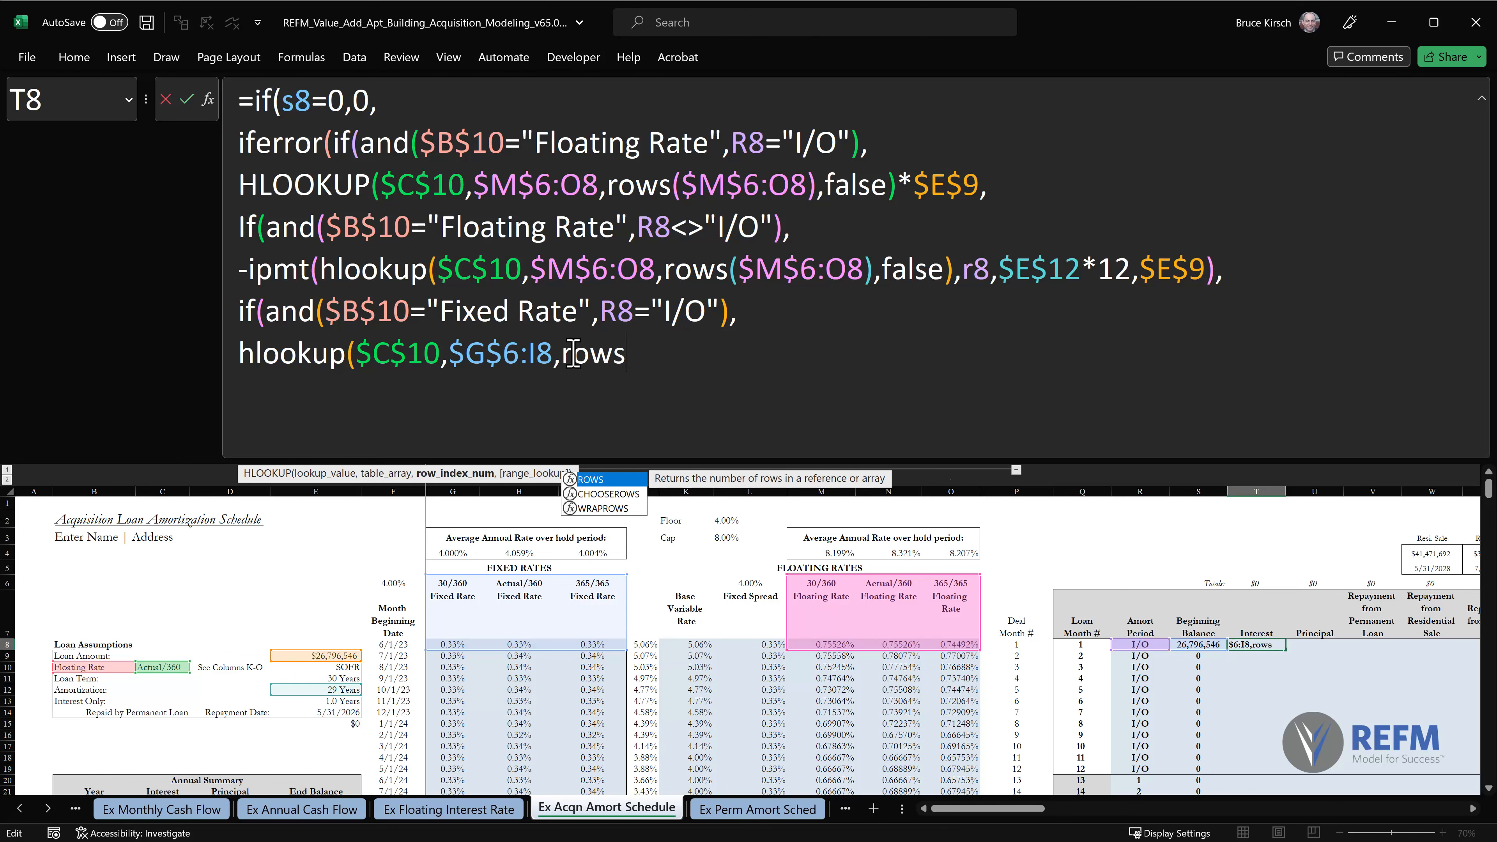
text(())
drag(450, 355, 554, 357)
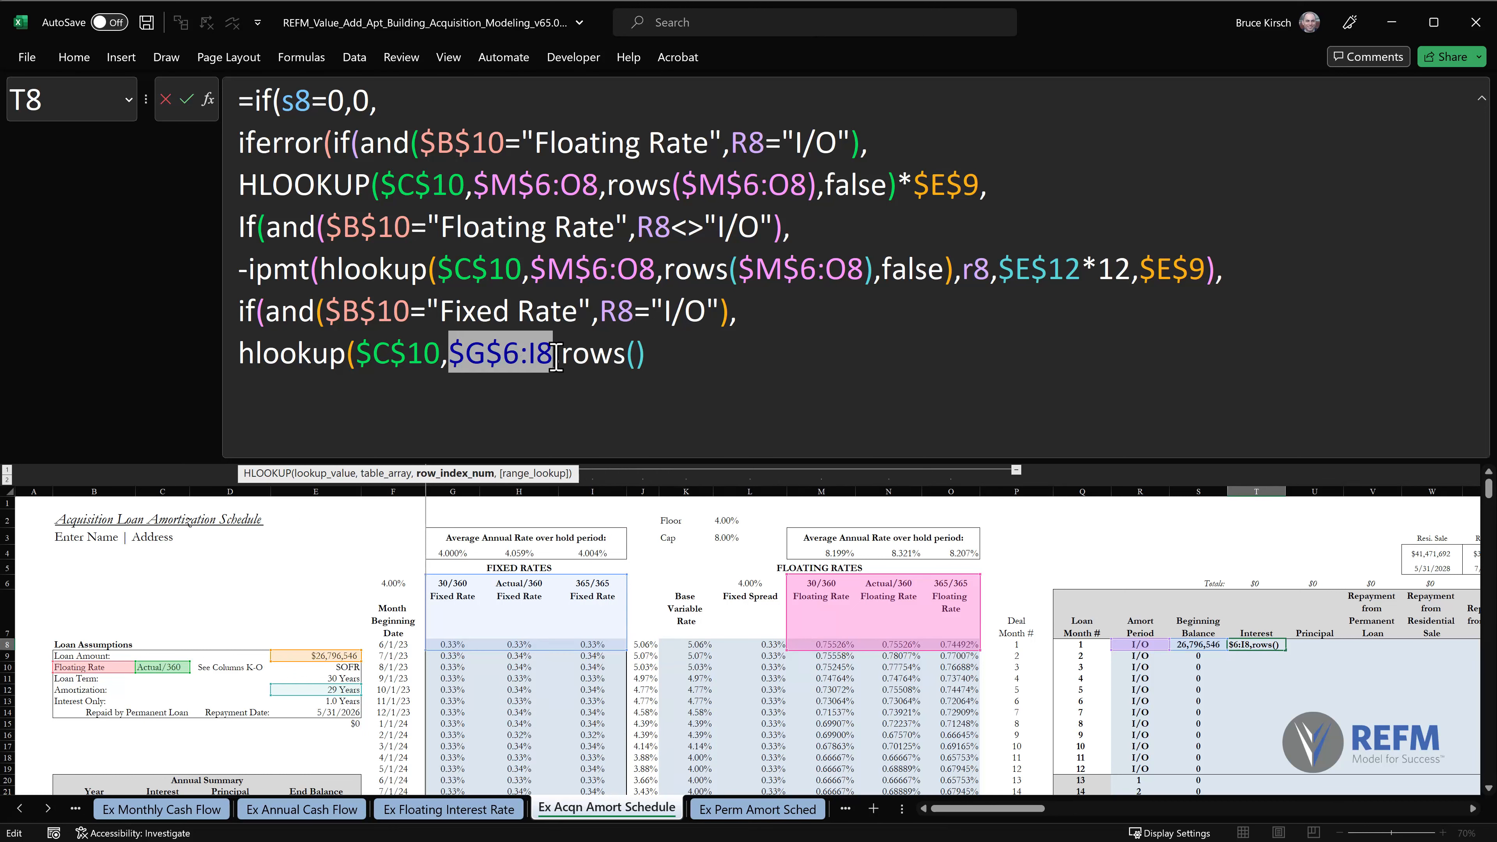
key(ctrl+c)
click(638, 355)
key(ctrl+v)
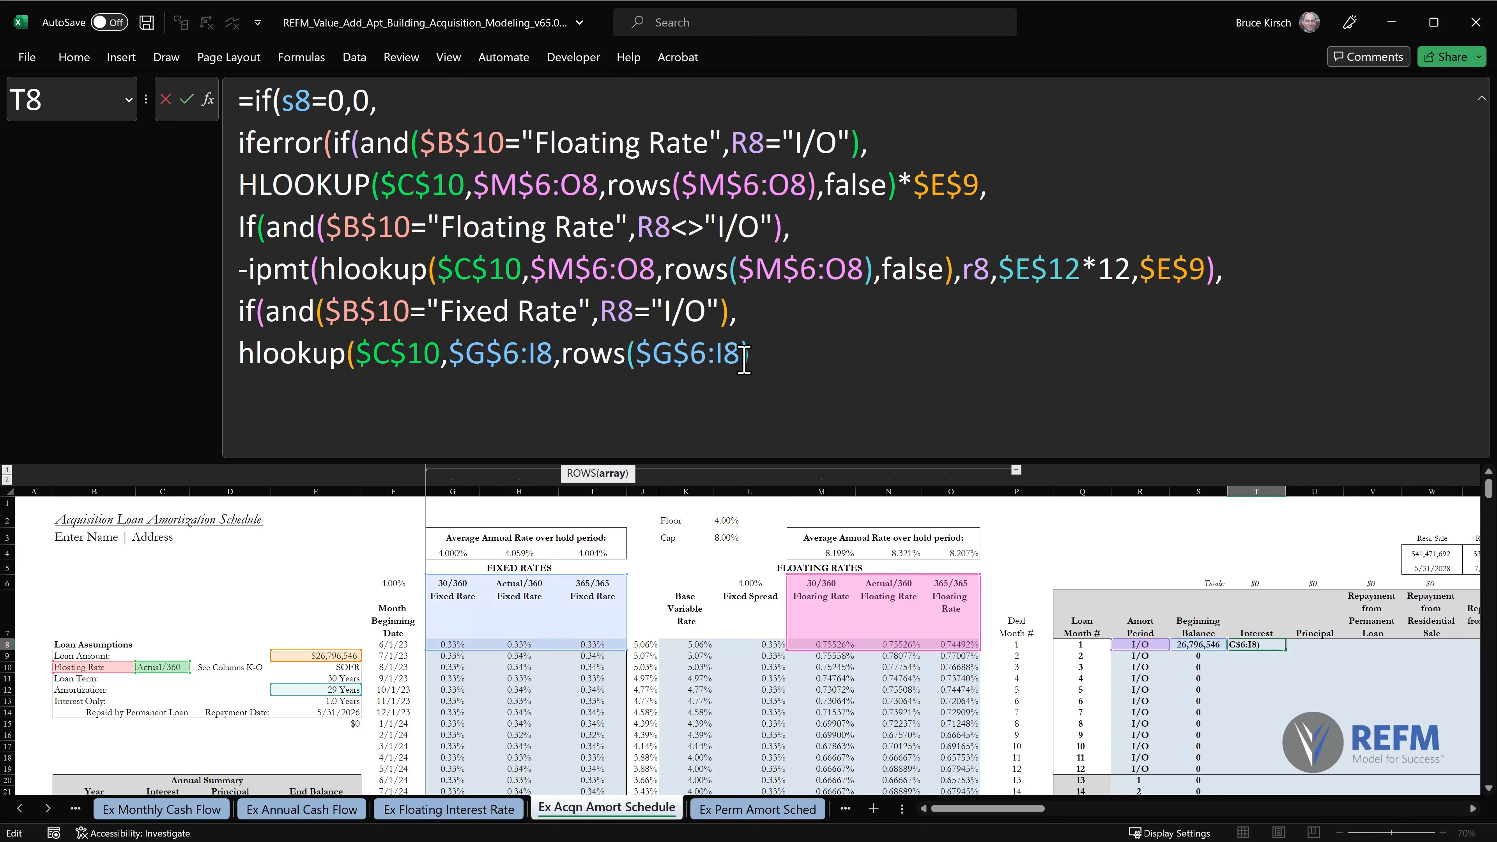
Finish the fixed-rate hlookup with false for an exact match, multiply it by $E$9, and add a comma.
click(784, 353)
text(,false)
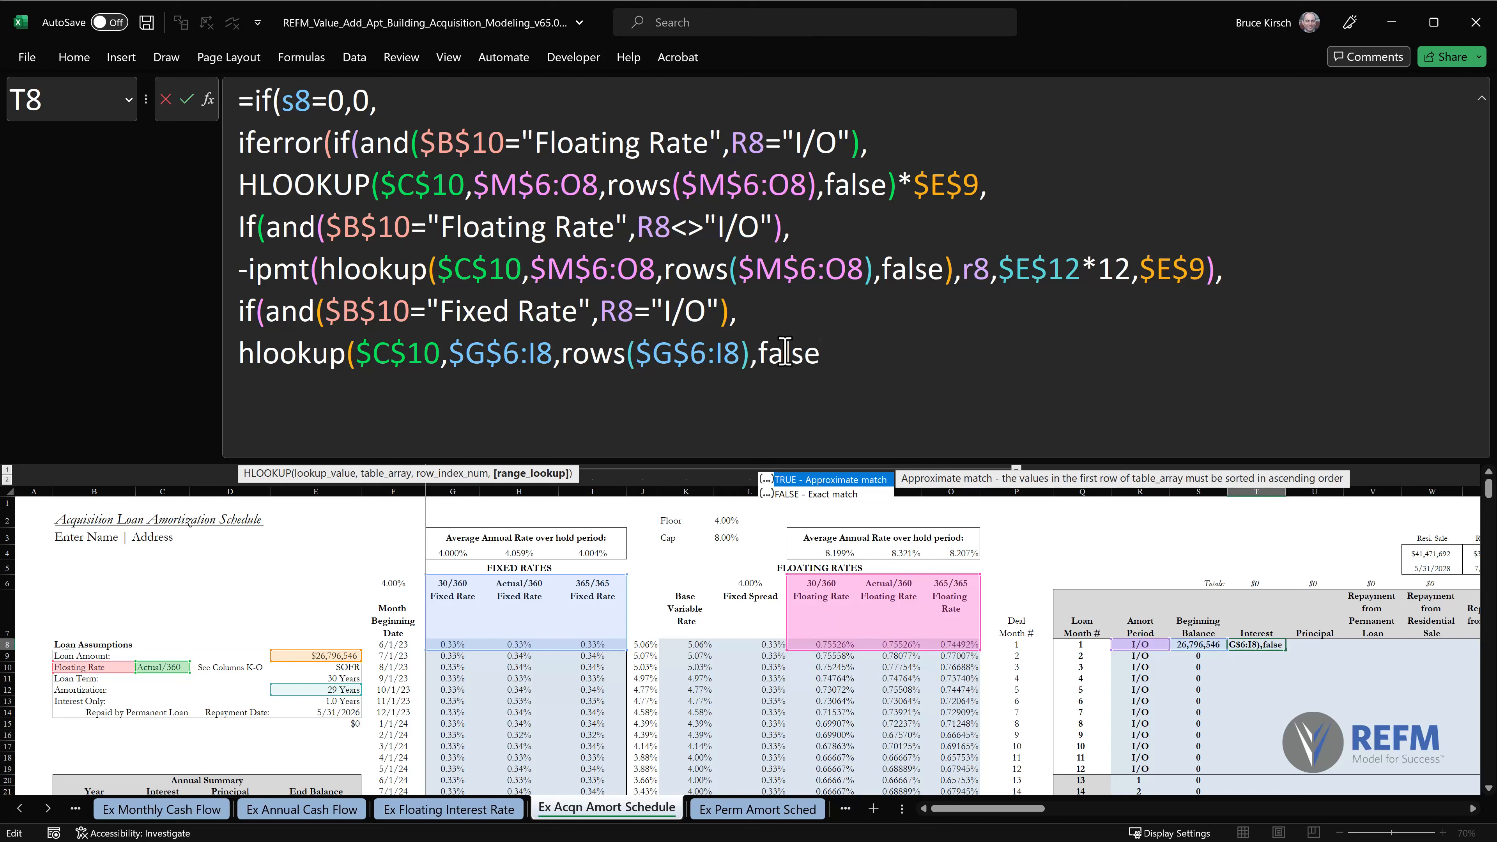
text()*)
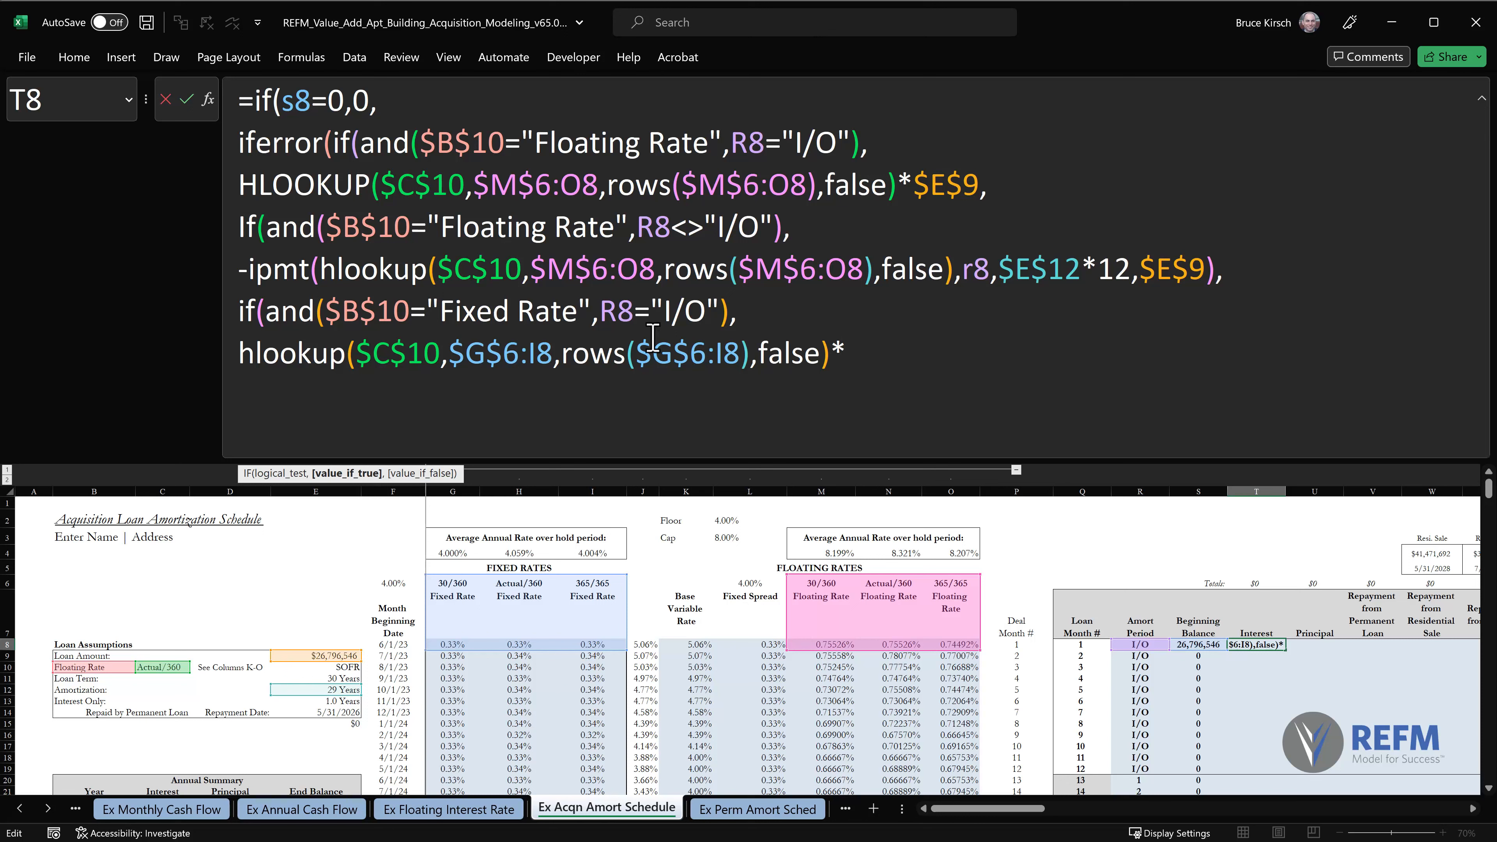
click(332, 656)
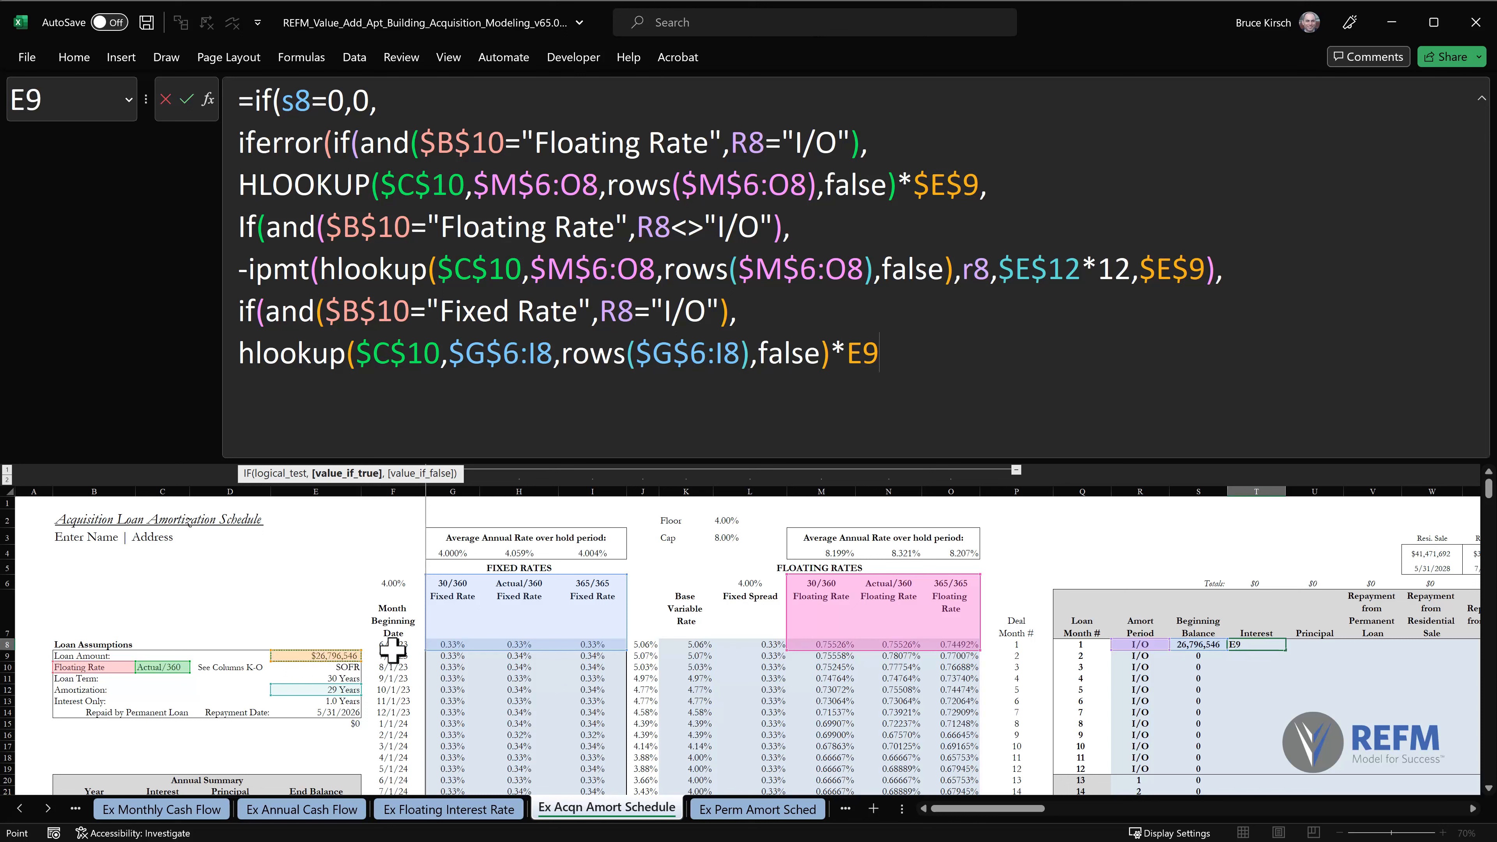
key(F4)
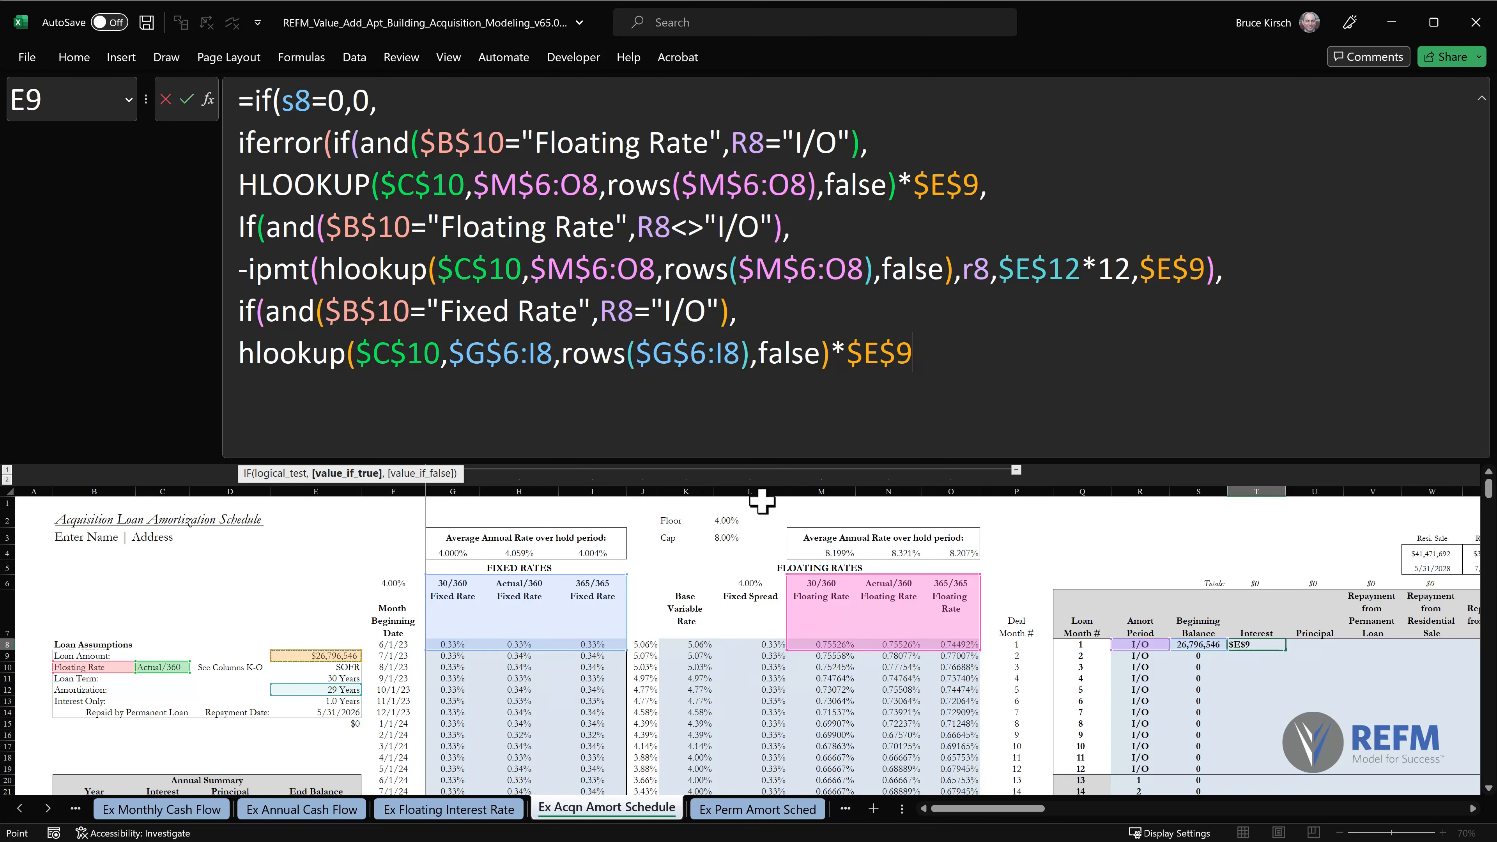
text(,)
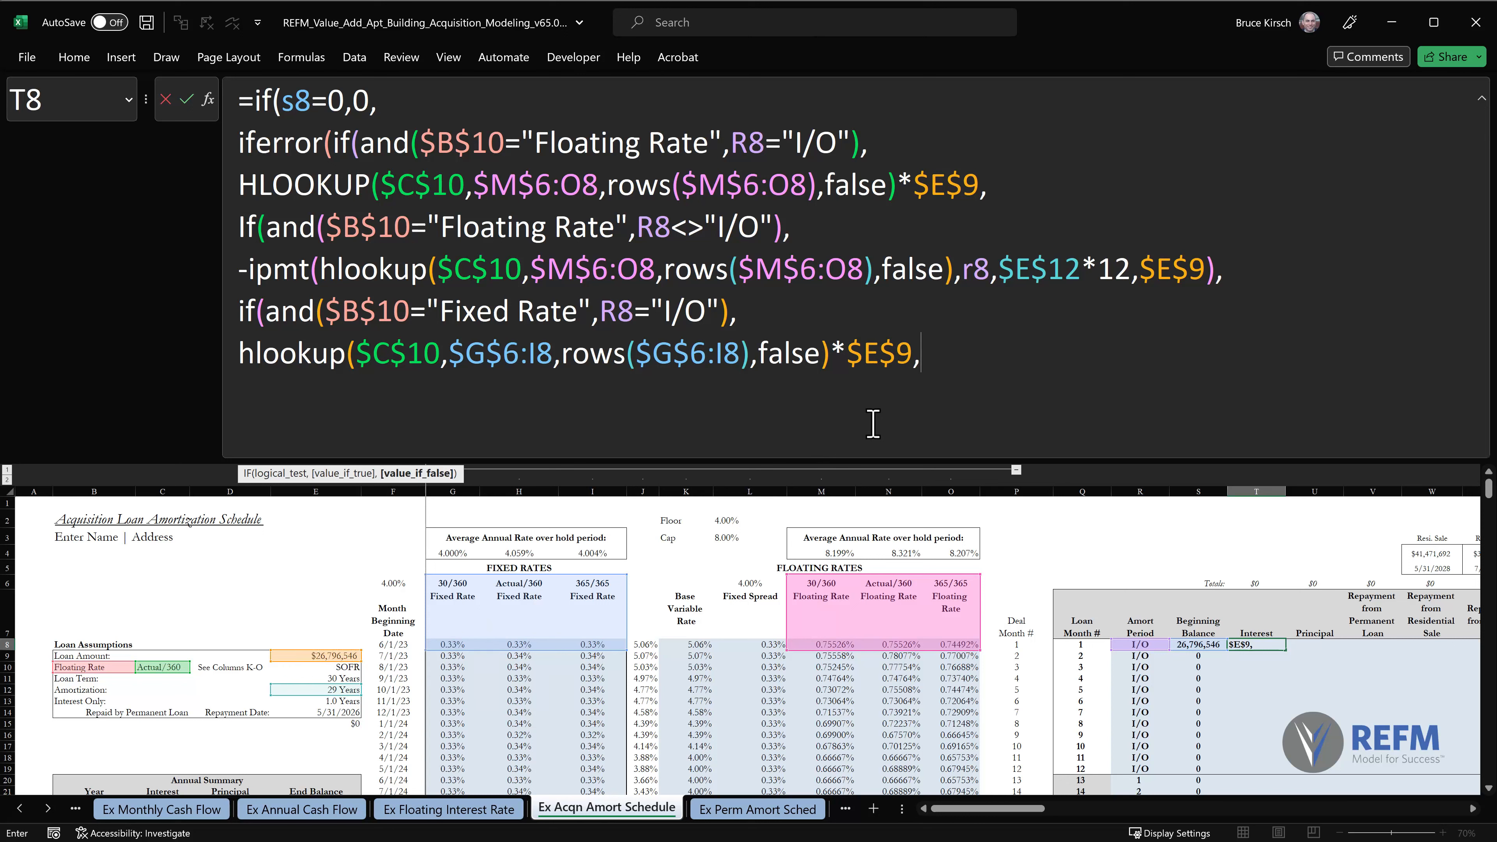
Start a nested if(and( on a new line and copy in the previous AND's Fixed Rate and I/O conditions.
key(alt+Return)
text(if(and()
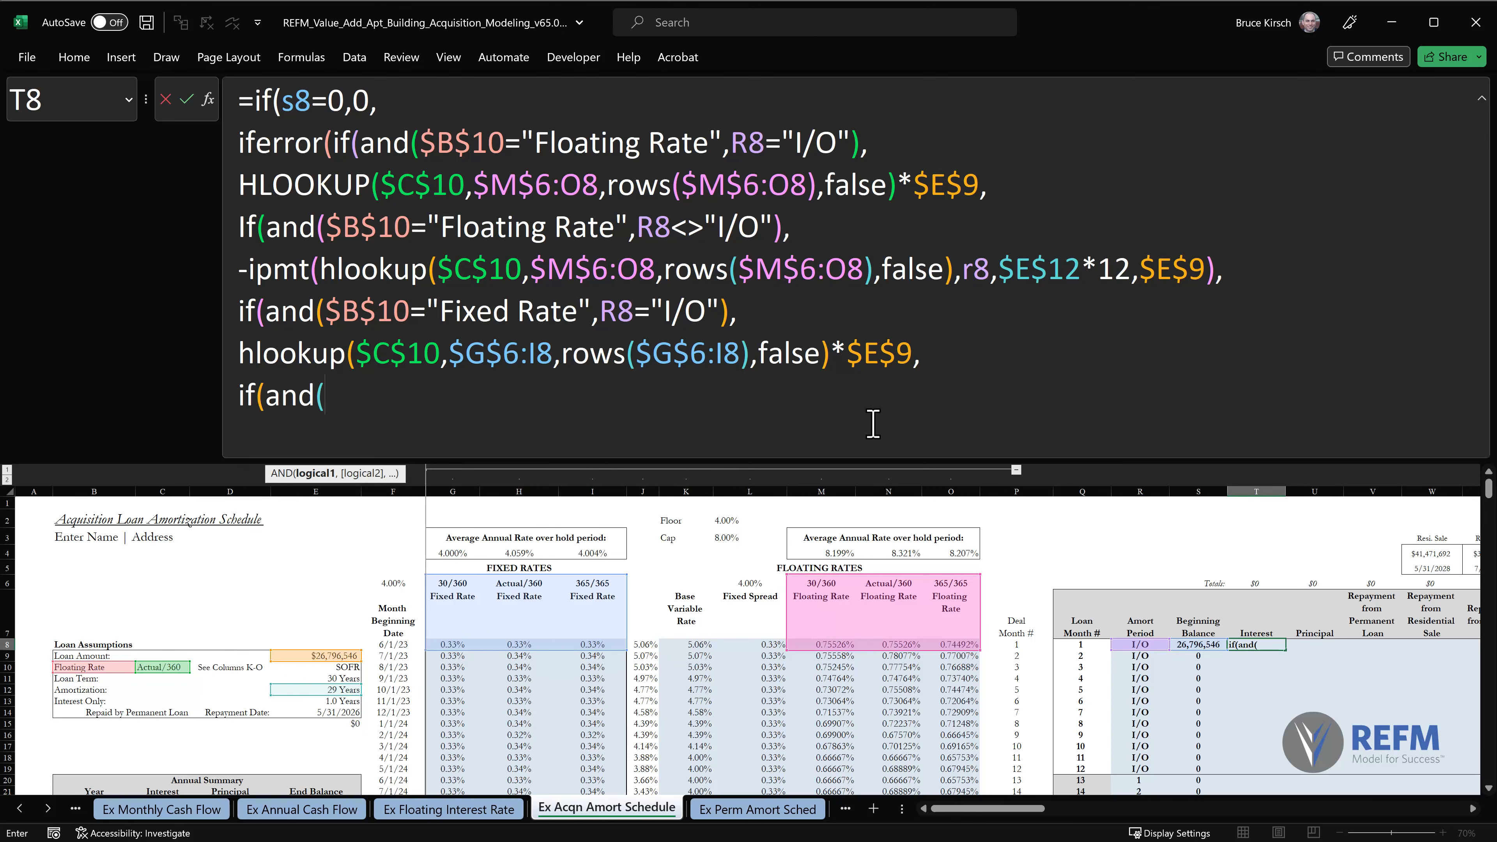
drag(325, 310, 734, 308)
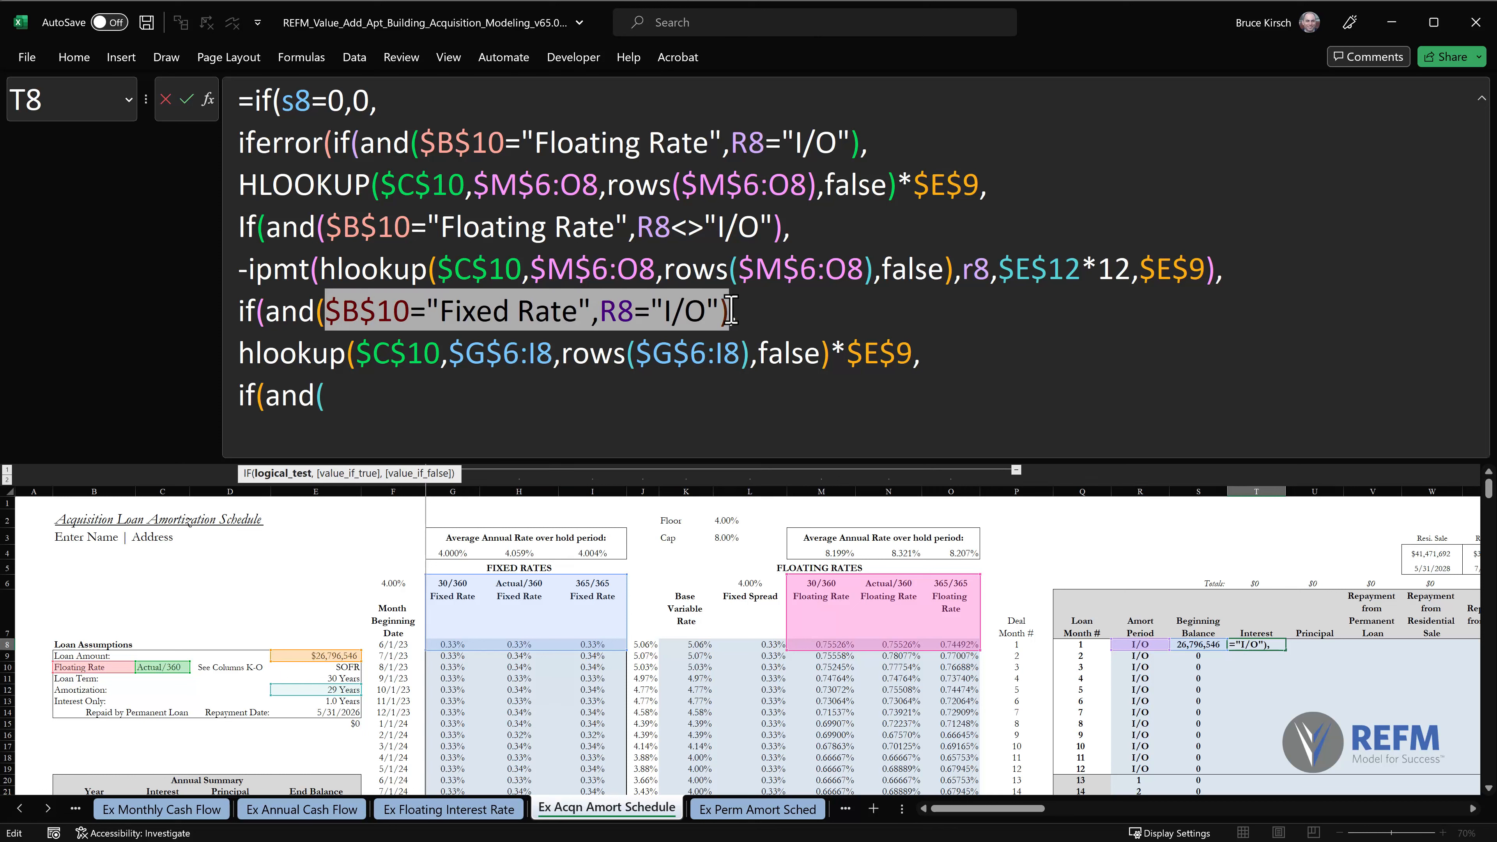
key(ctrl+c)
click(362, 394)
key(ctrl+v)
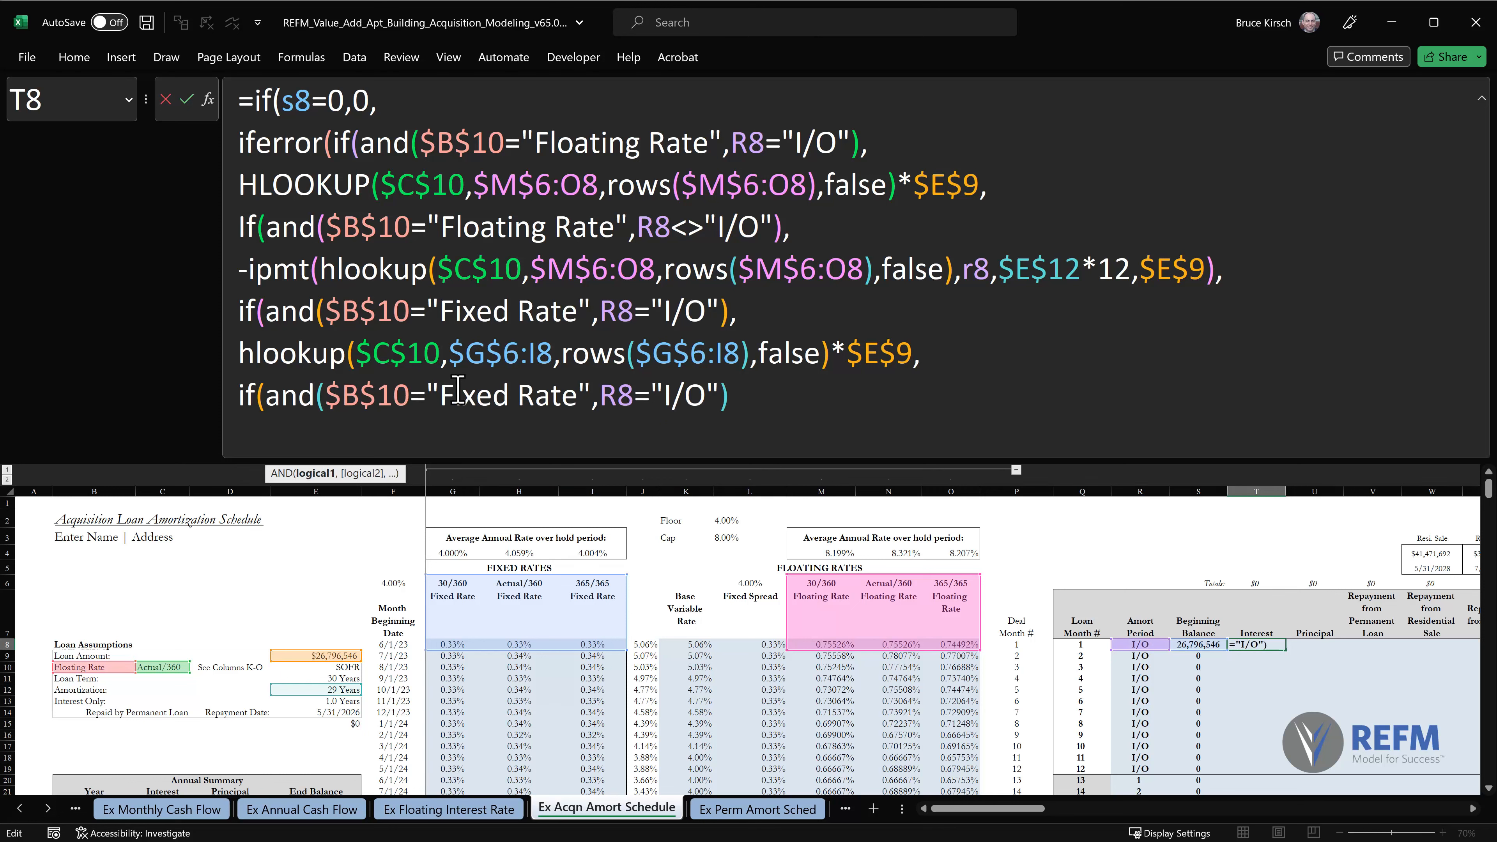
Change the new AND's second condition to R8<>"I/O" and add a comma after the AND.
drag(635, 394, 657, 395)
text(<>)
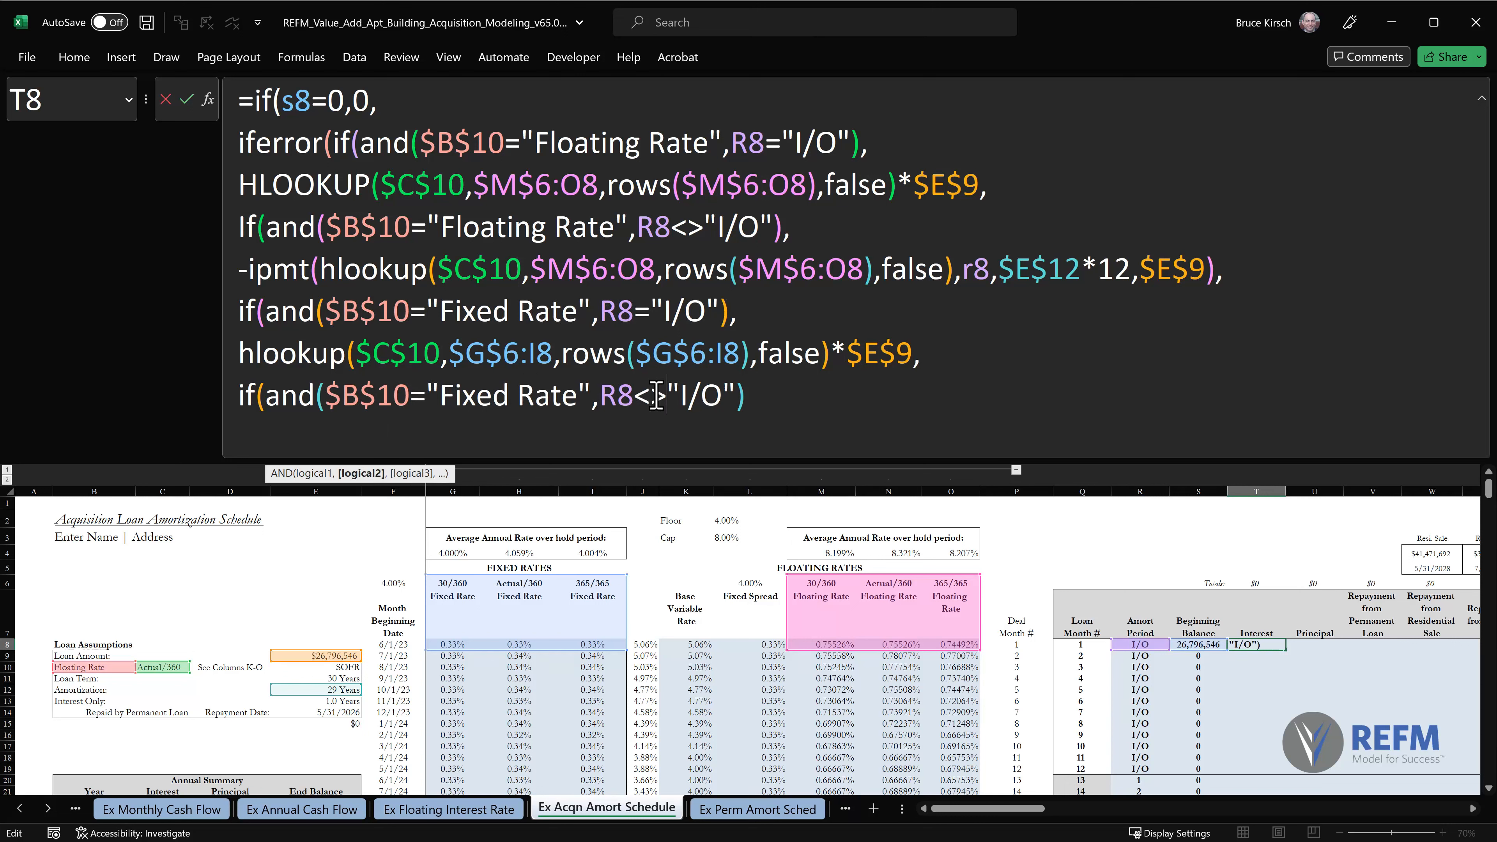
click(812, 395)
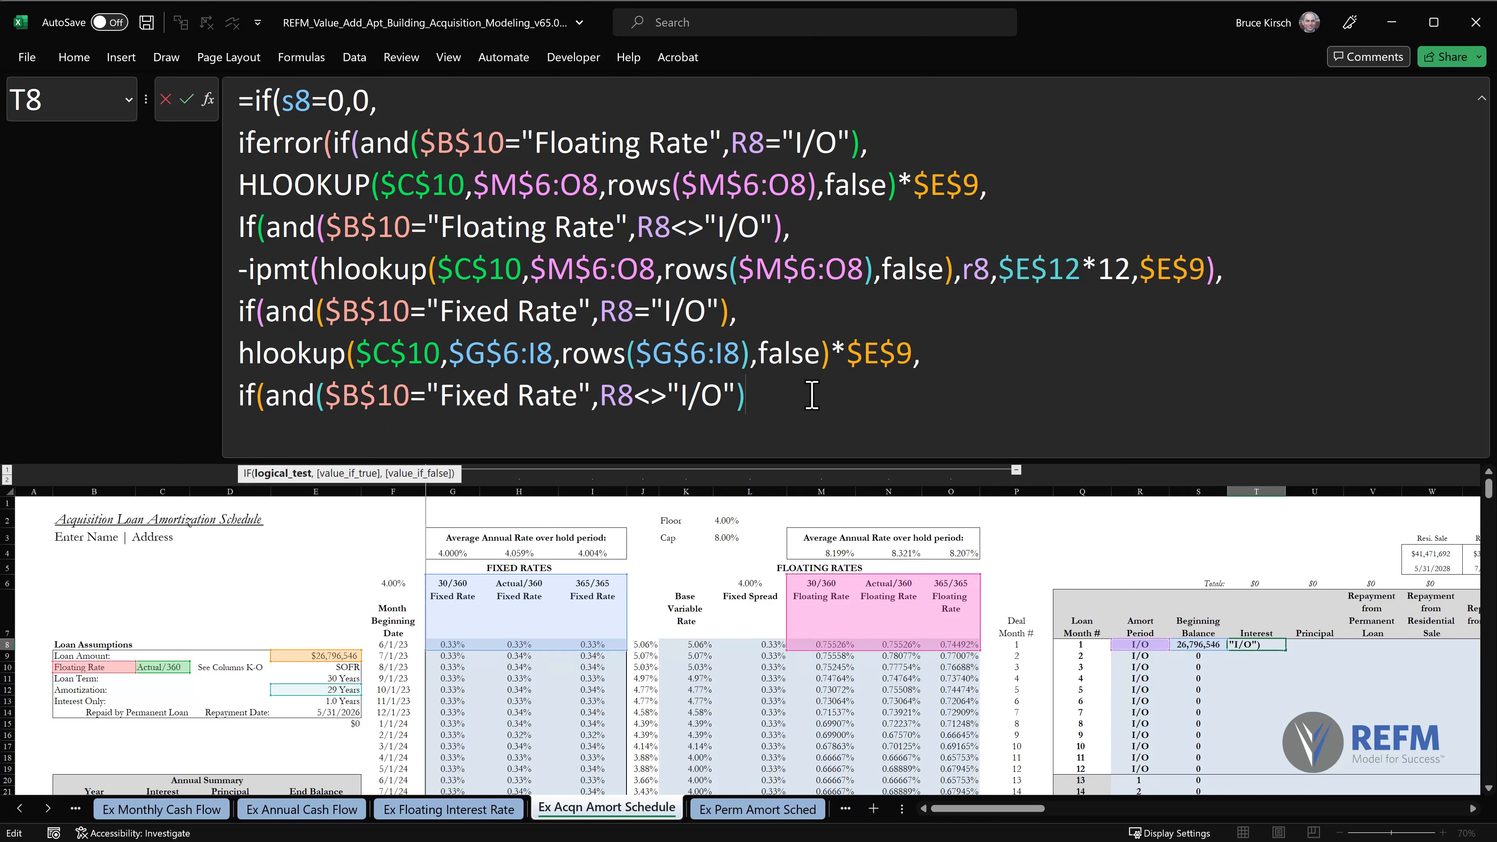
text(,)
Begin -ipmt on a new line, with its rate an hlookup of $C$10 in the fixed rates range $G$6:I8.
key(alt+Return)
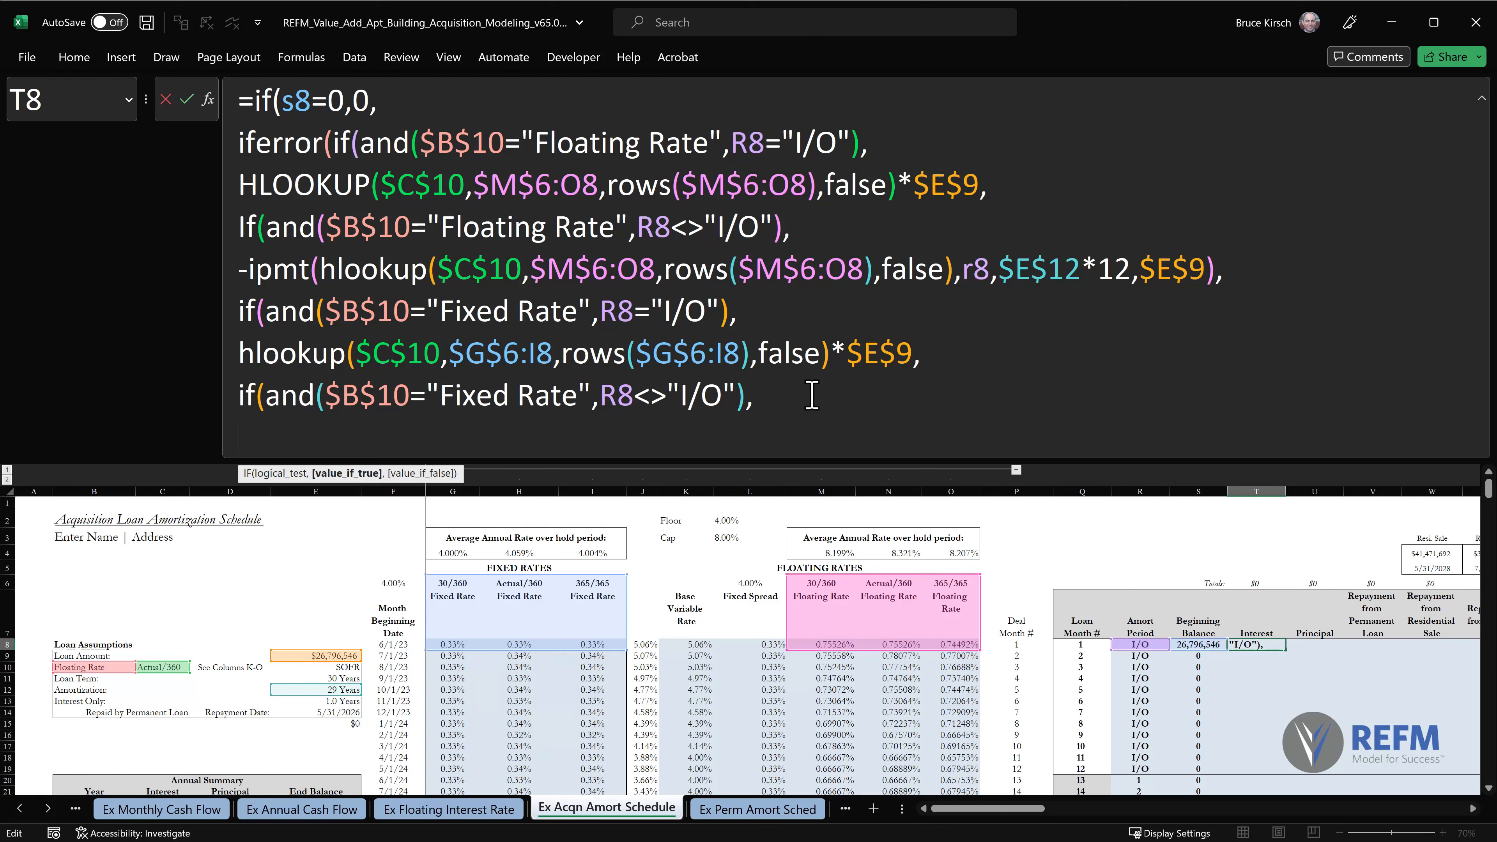
text(-ipmt)
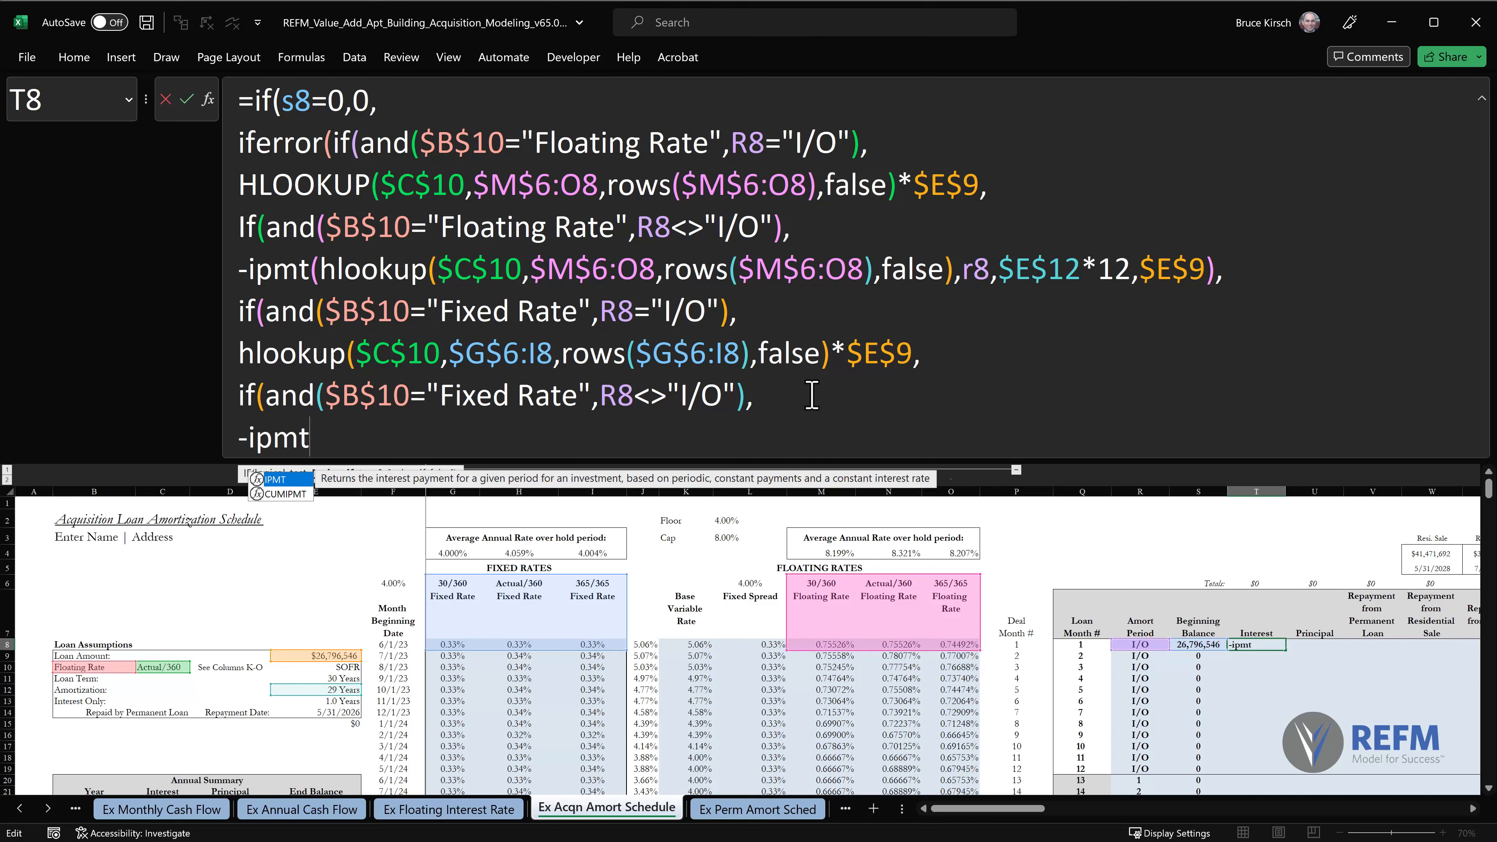
text(()
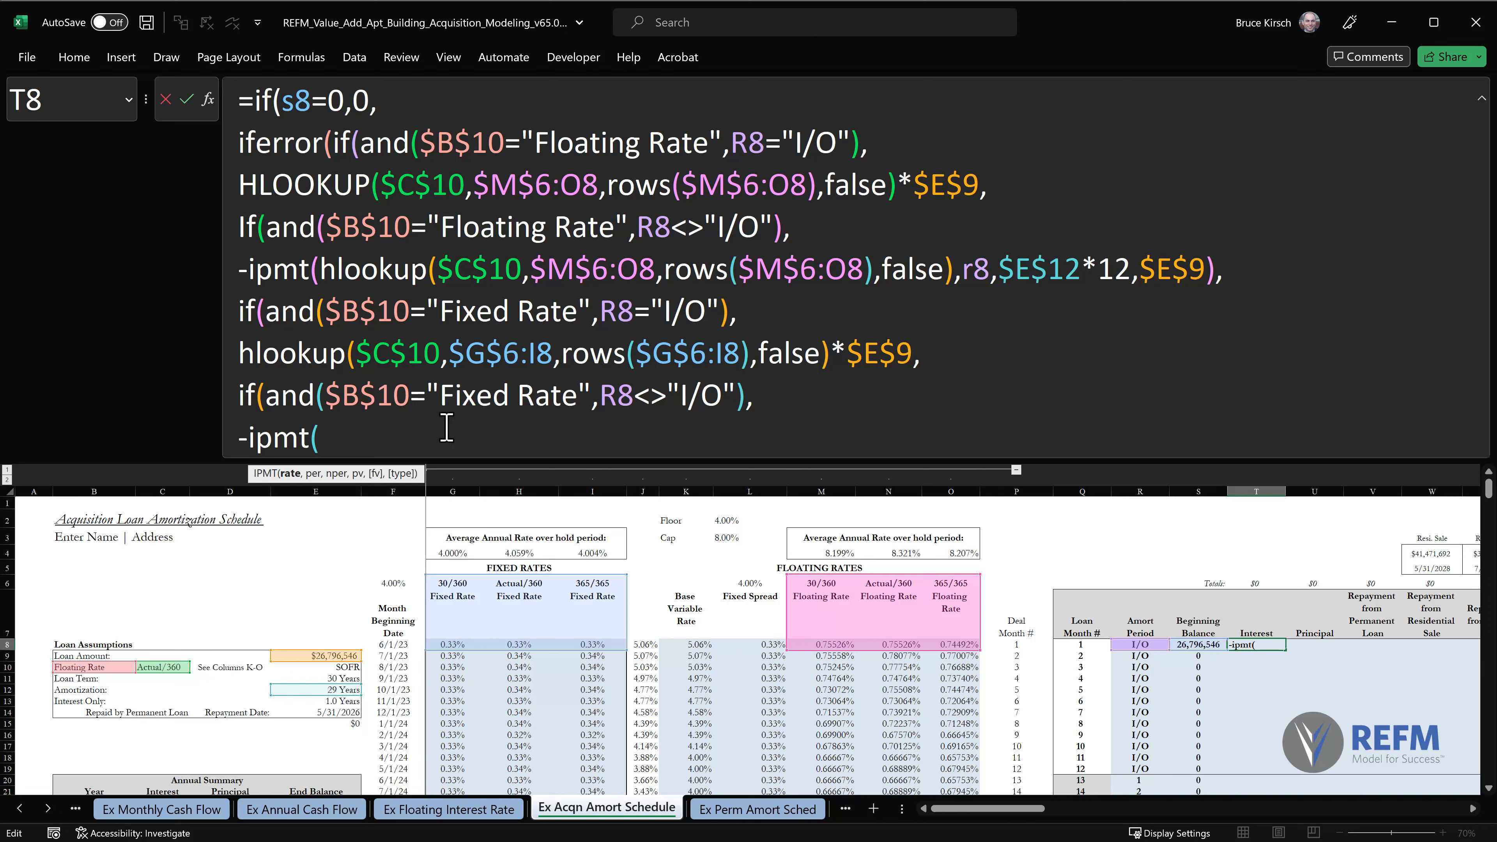
text(hlookup($C$10,)
drag(453, 583, 601, 644)
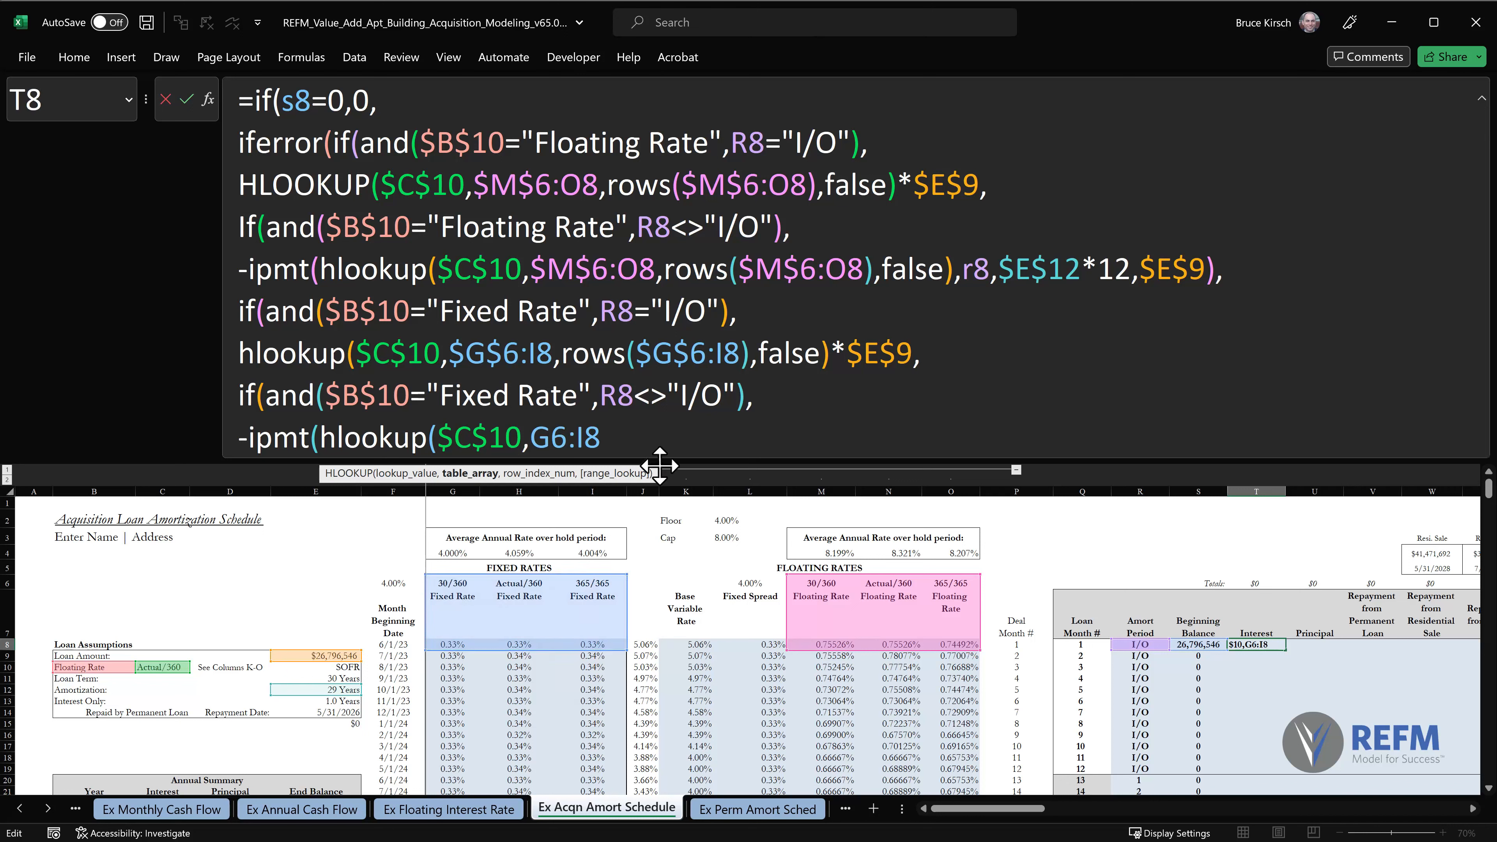
key(F4)
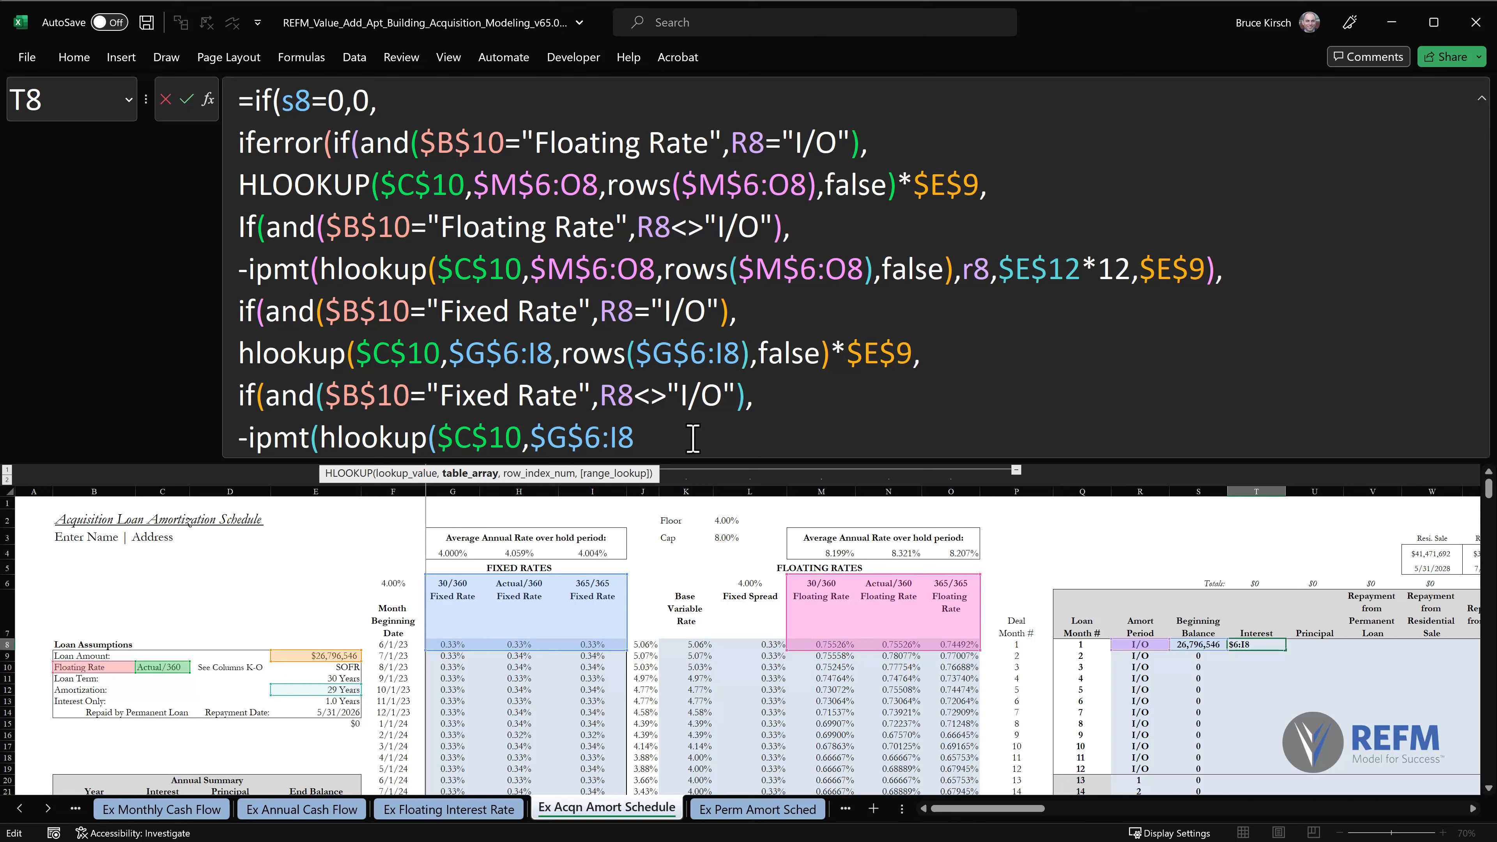
text(,)
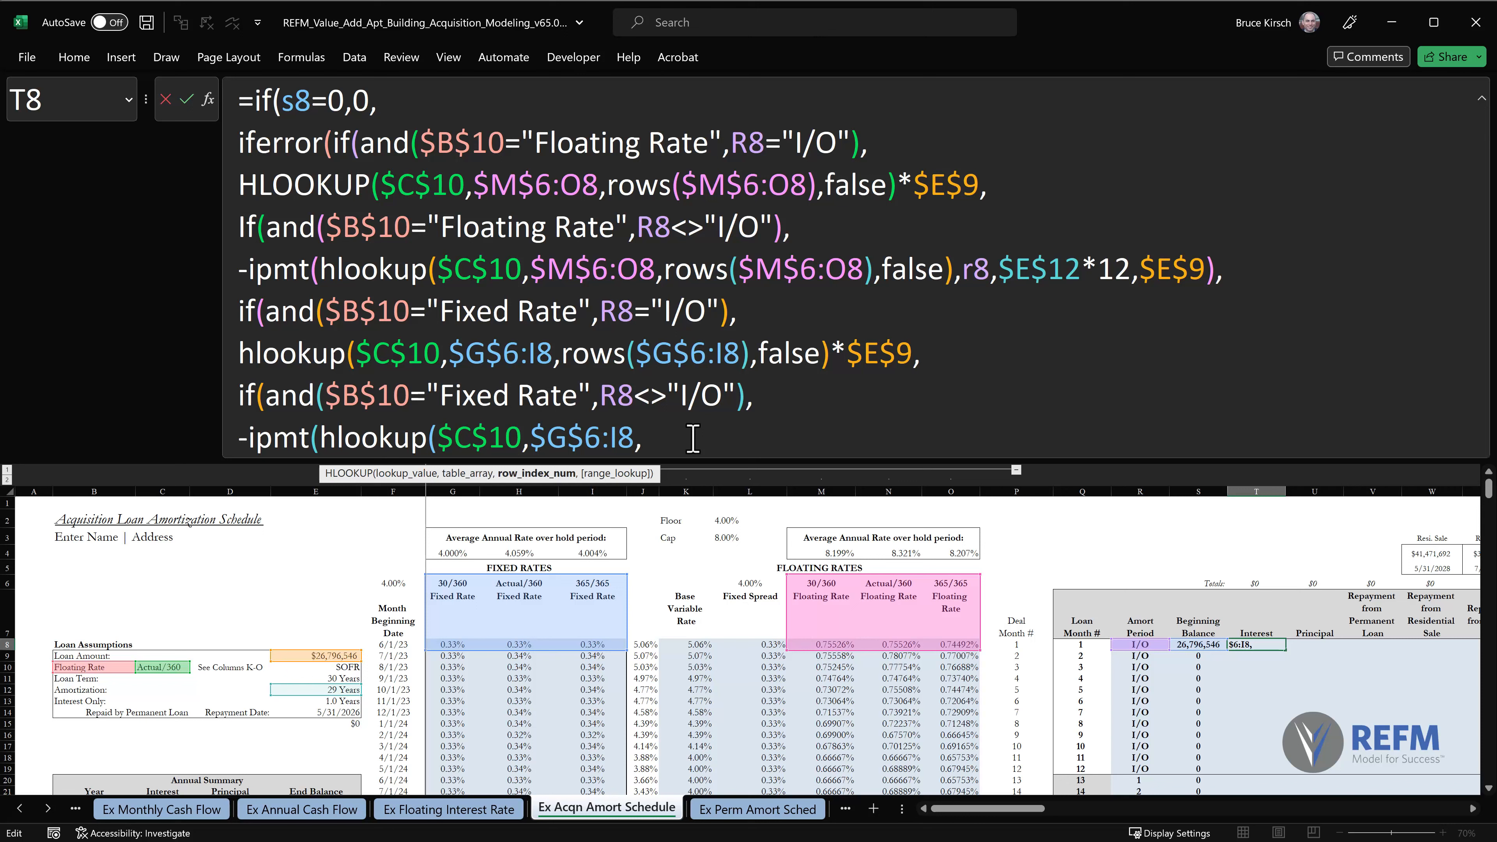
text(rows())
Complete the IPMT's rate lookup with rows($G$6:I8) as row index, copied from its table array, and false for an exact match.
drag(531, 440, 632, 439)
key(ctrl+c)
click(715, 439)
key(ctrl+v)
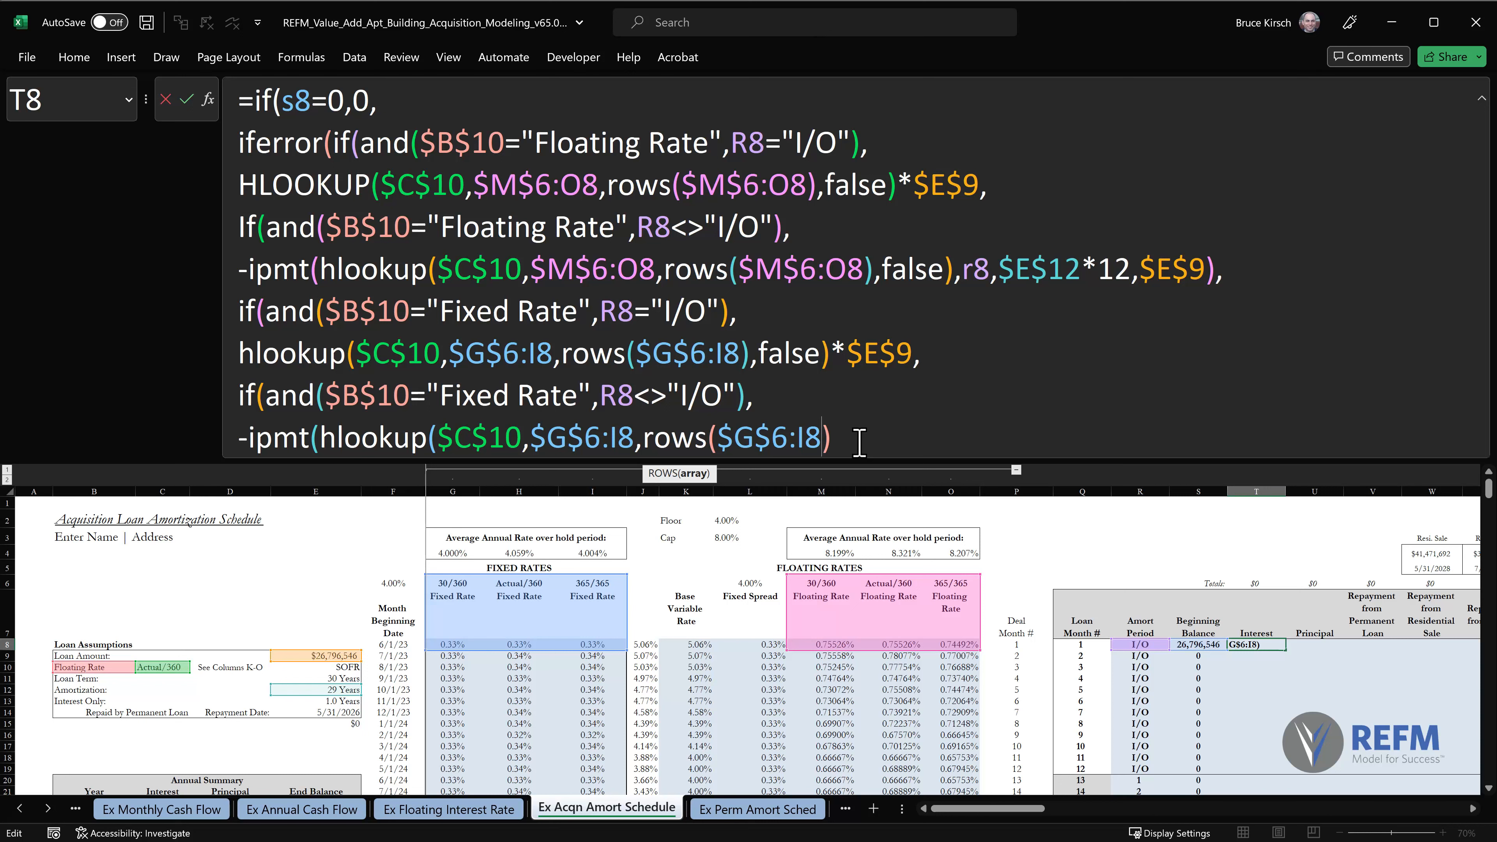
key(Right)
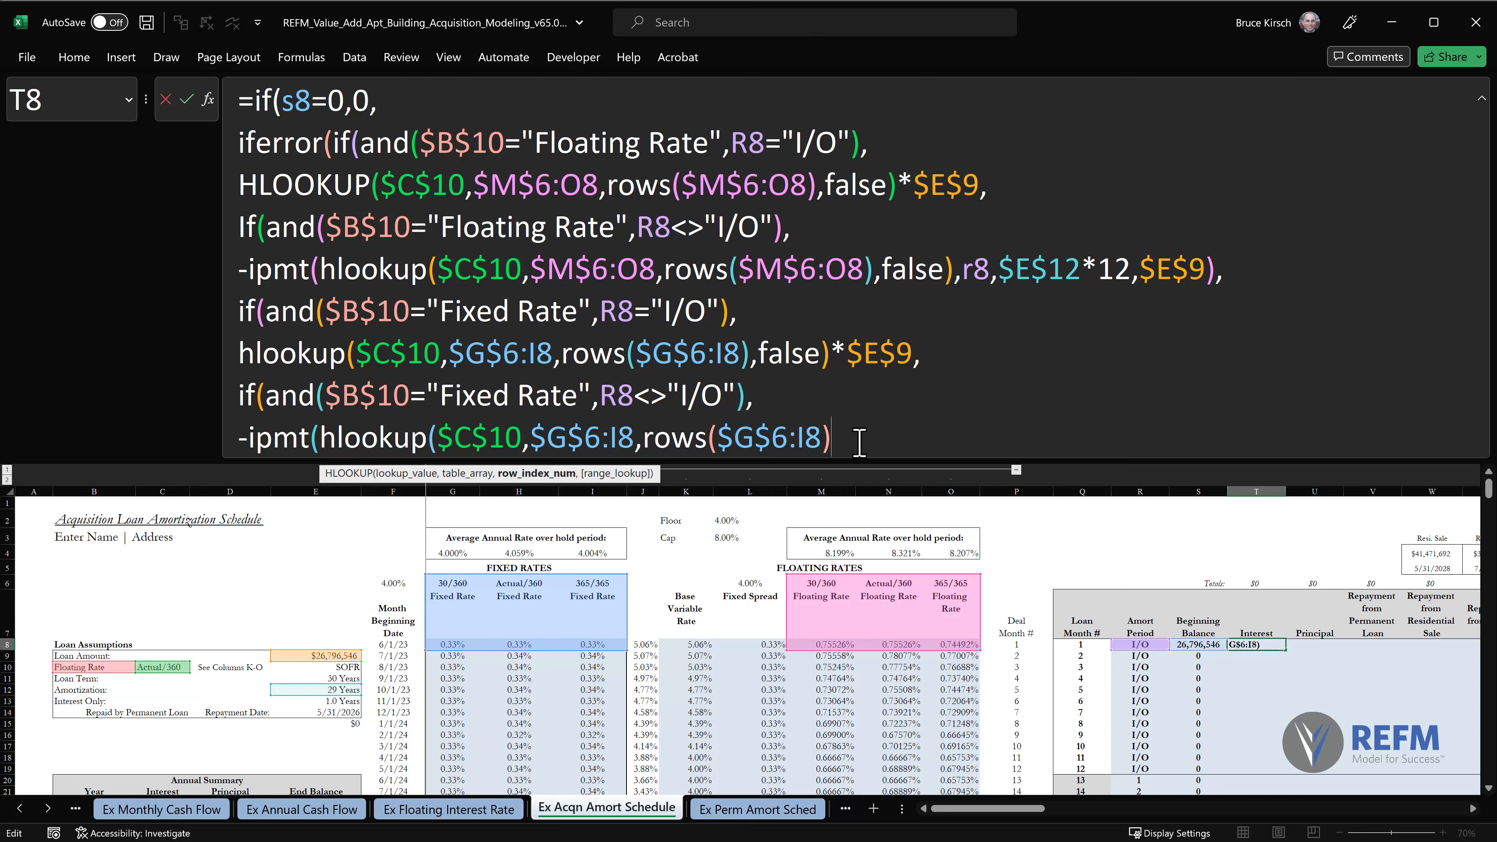
text(,false)
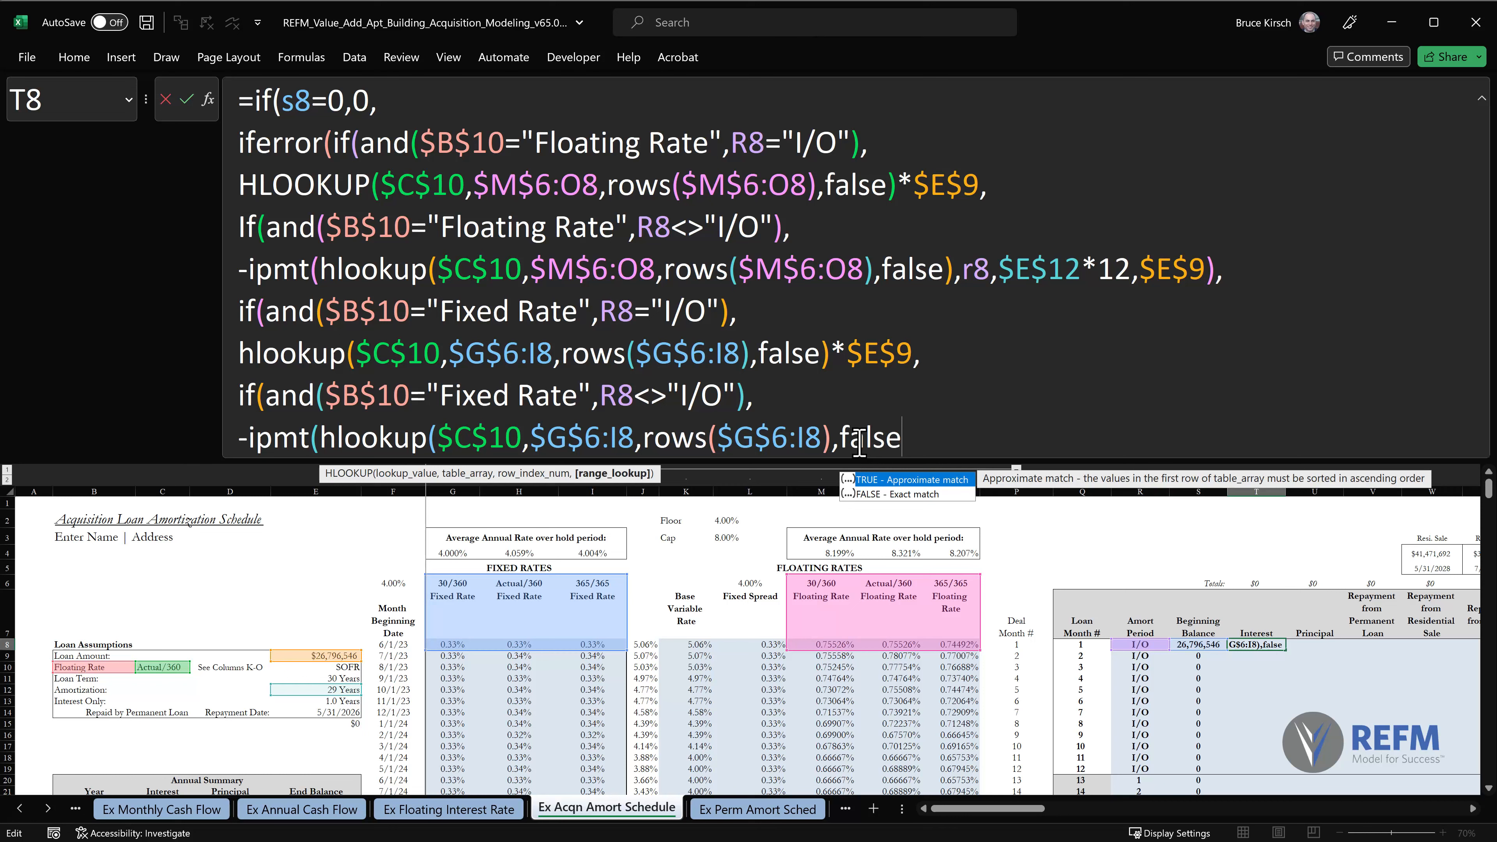
text(),)
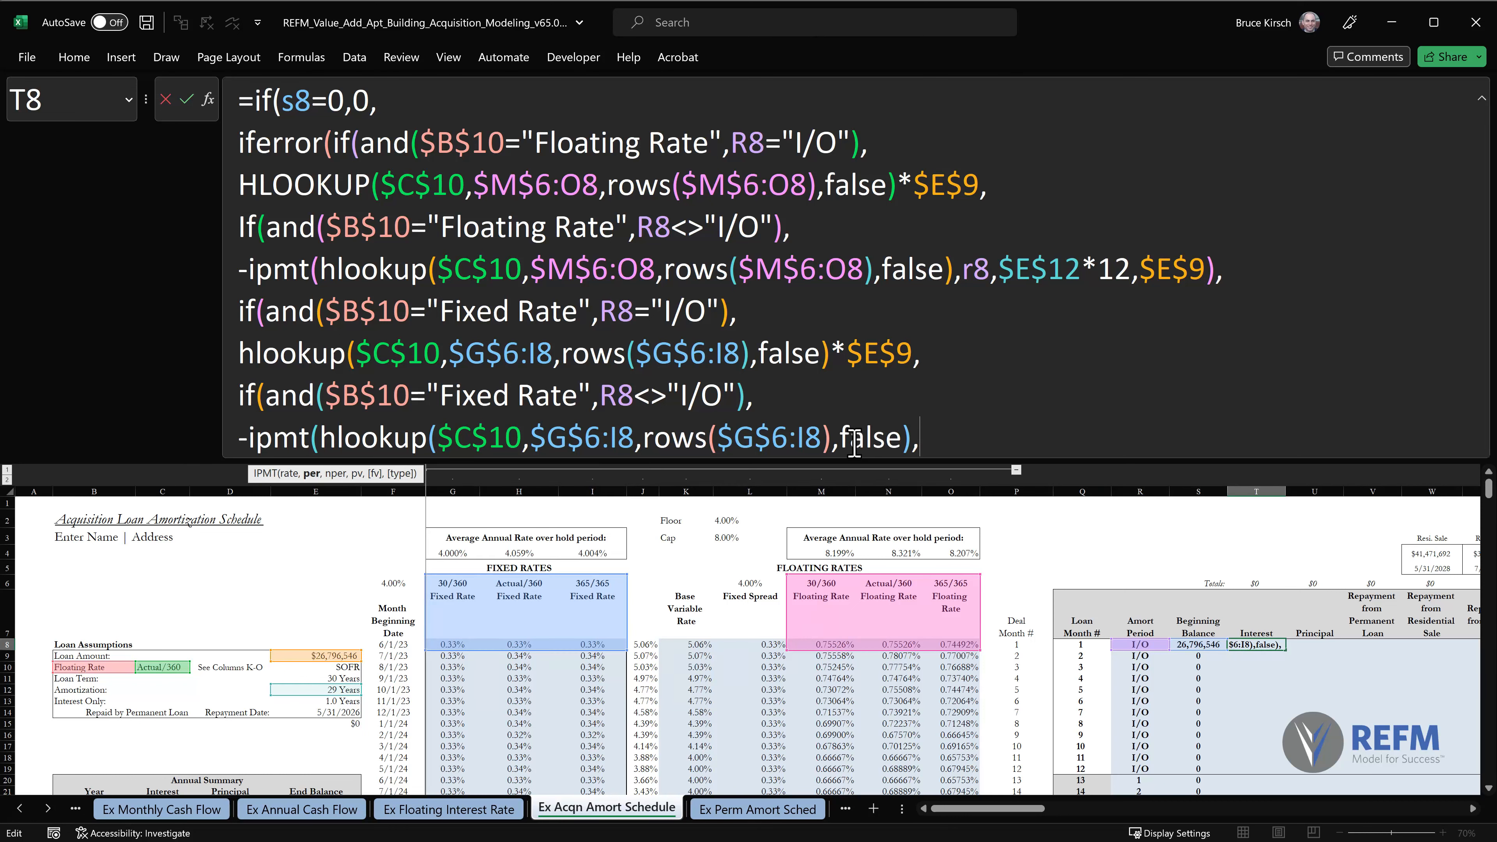
Set the fixed-rate IPMT's period to R8 and its number of periods to $E$12*12.
click(1135, 646)
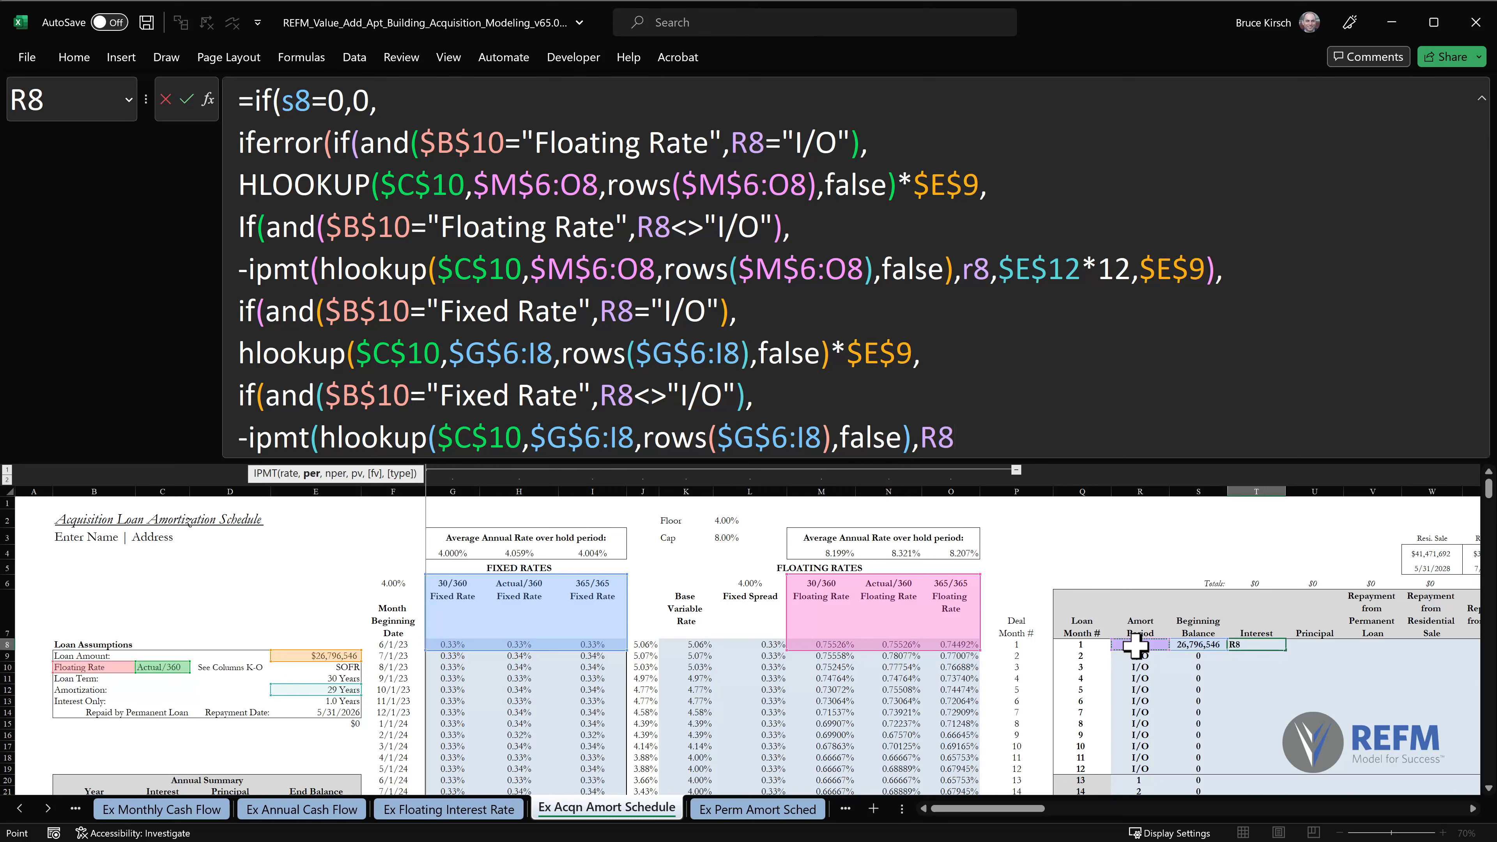
text(,)
click(342, 687)
key(F4)
text(*12,)
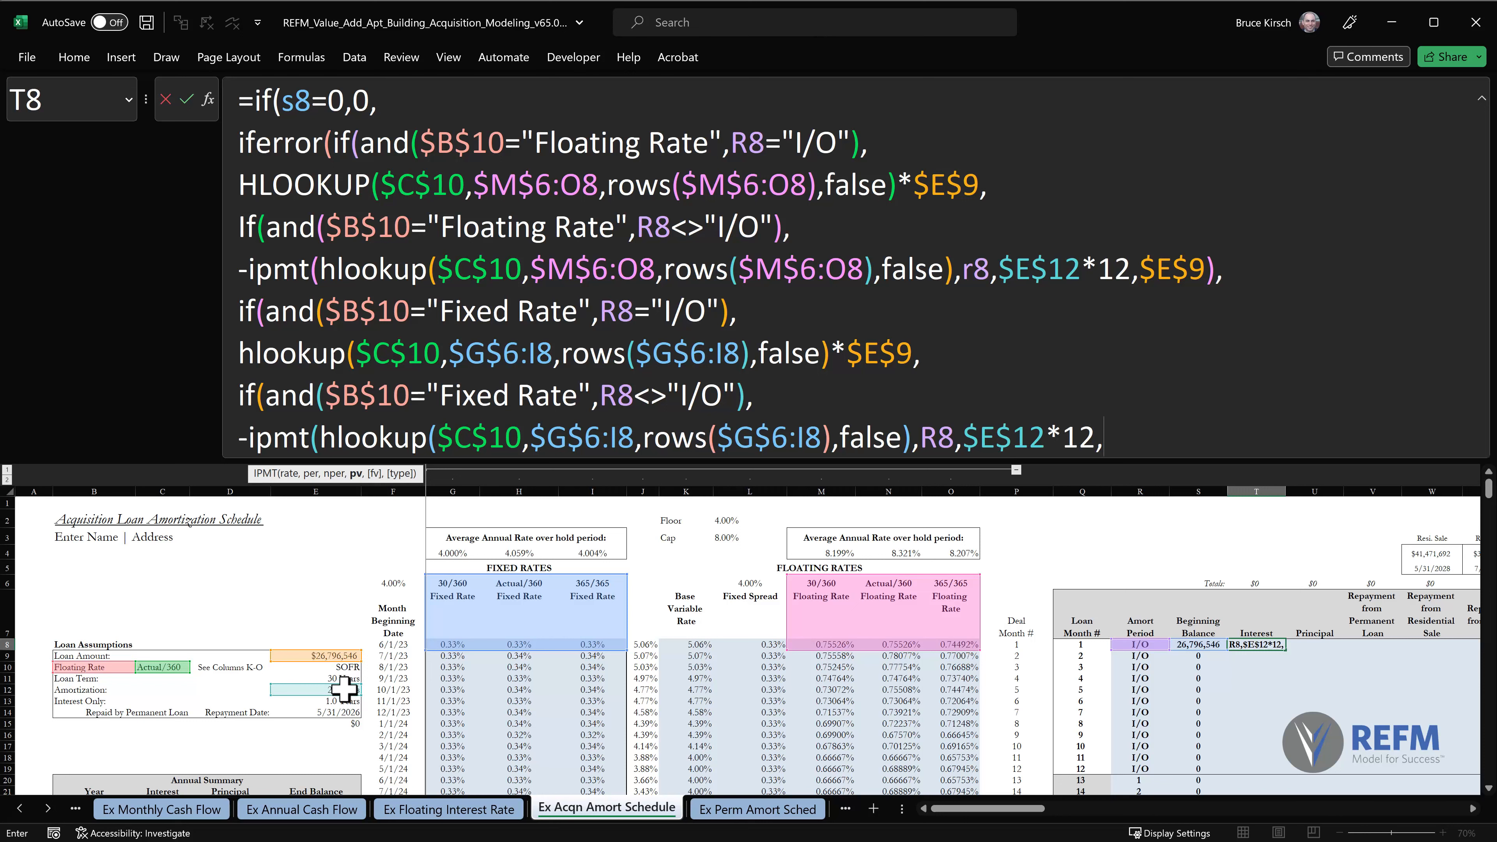
Use the absolute loan amount $E$9 as the fixed-rate IPMT's present value and close the function.
click(335, 654)
key(F4)
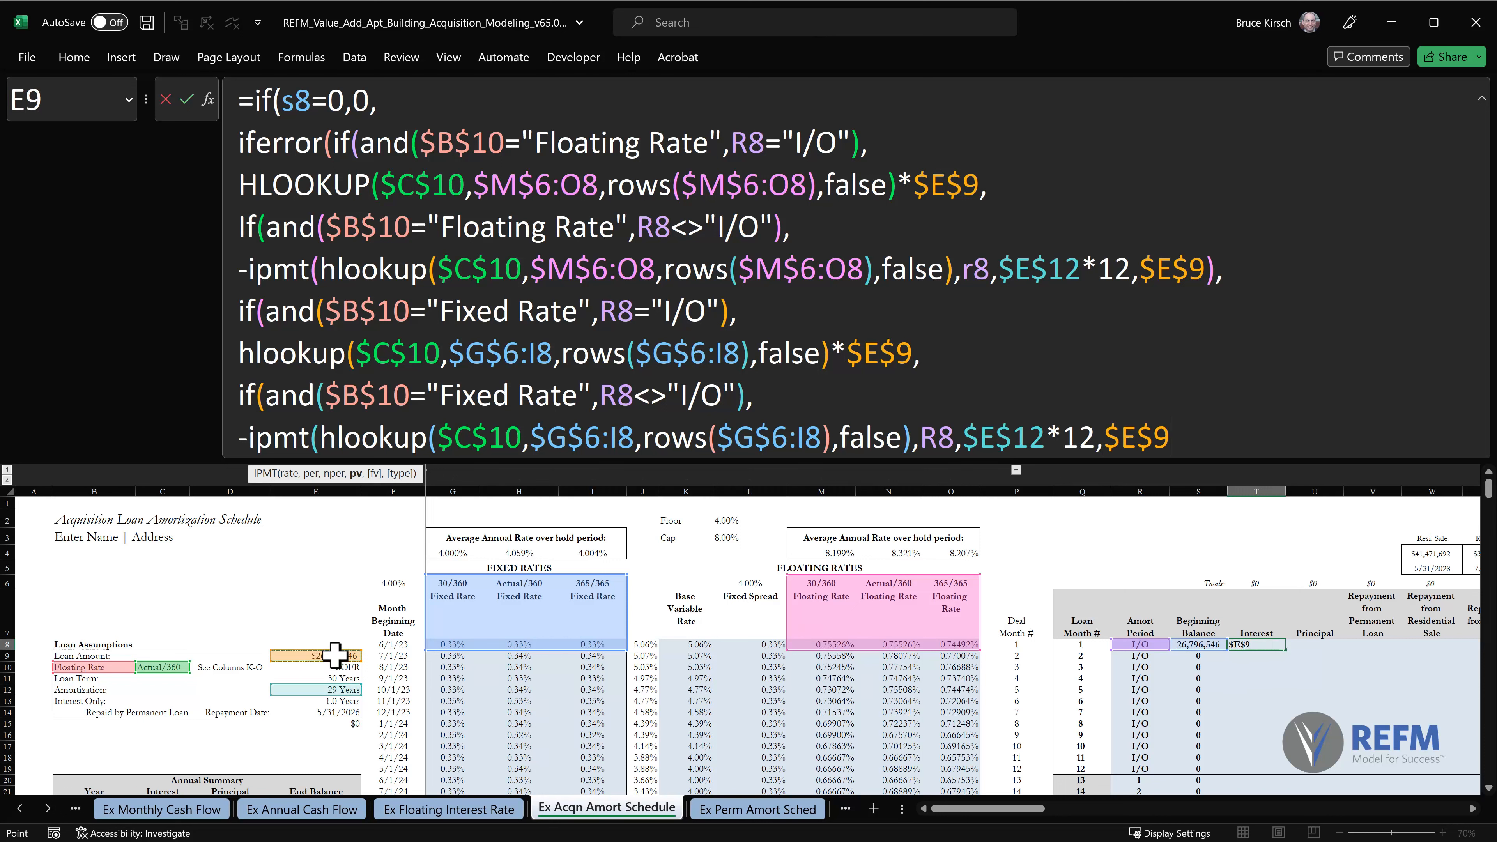
text())
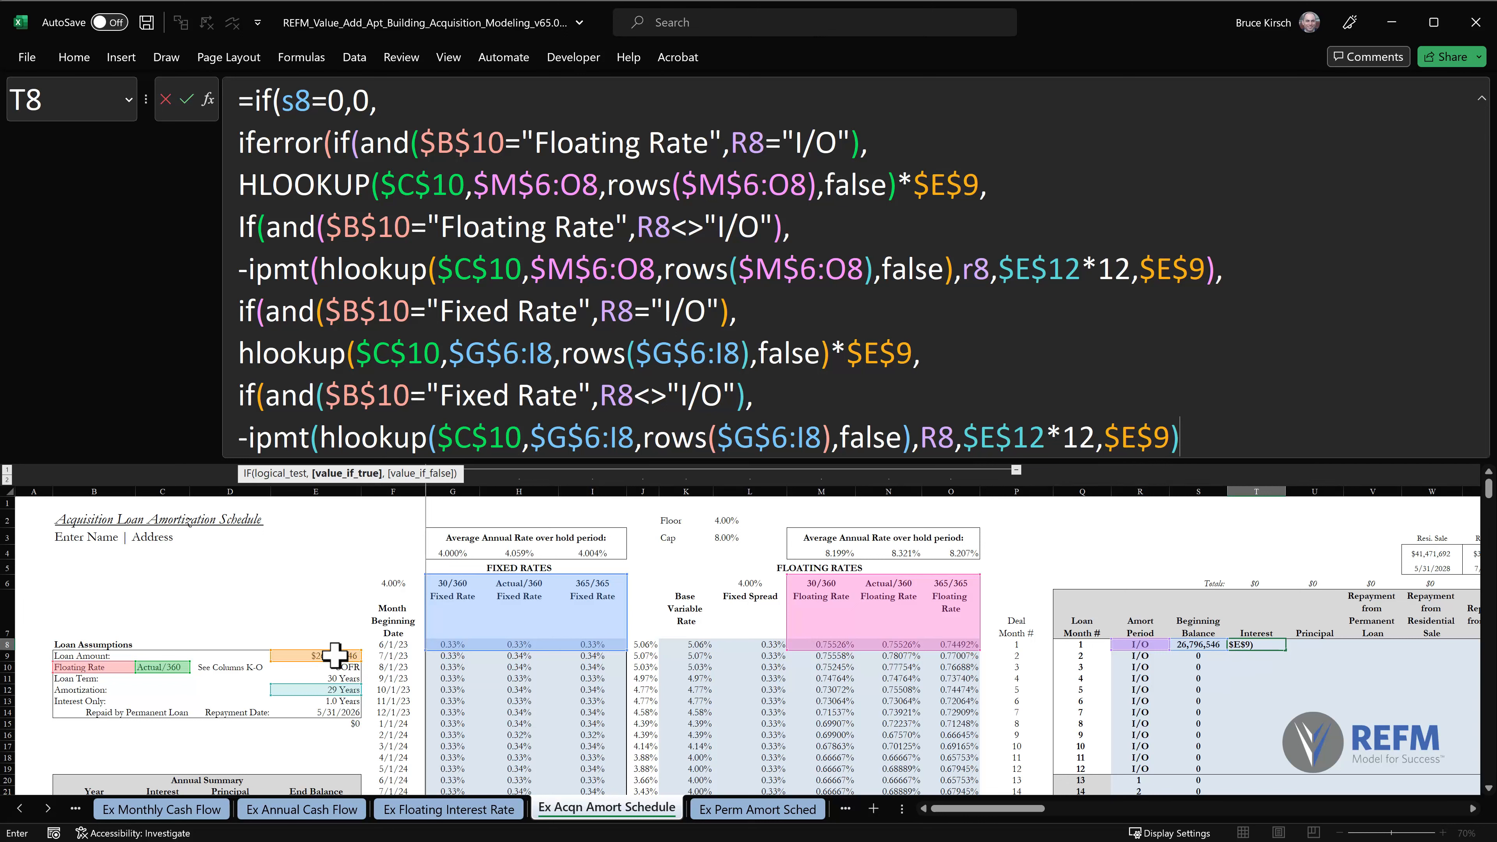
text(,)
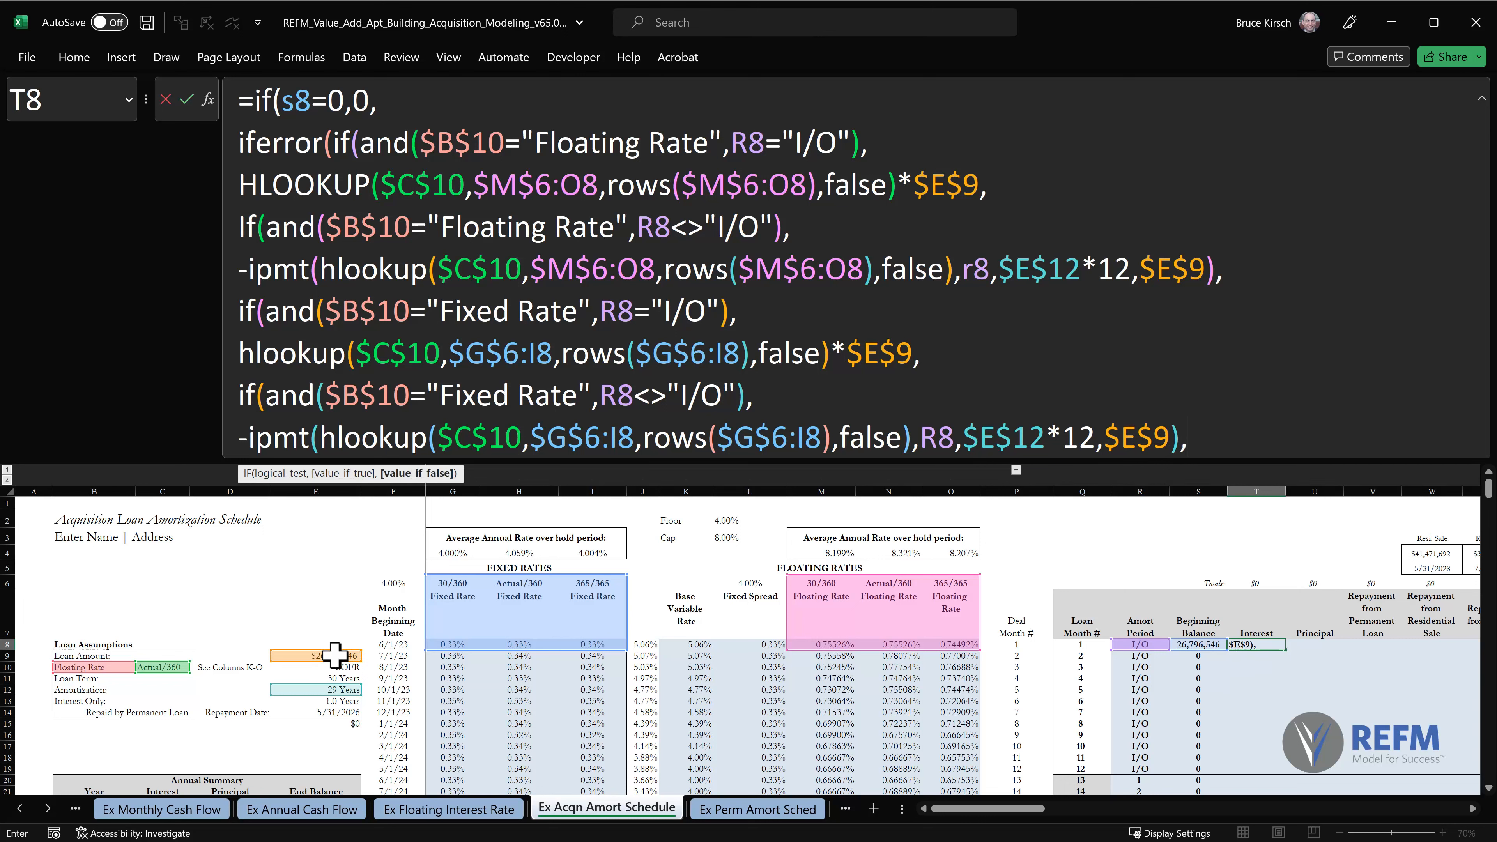
Close the four nested IFs with 0 as the last false value, then close IFERROR with 0 and the outer IF.
key(BackSpace)
text(,0)
text()))))
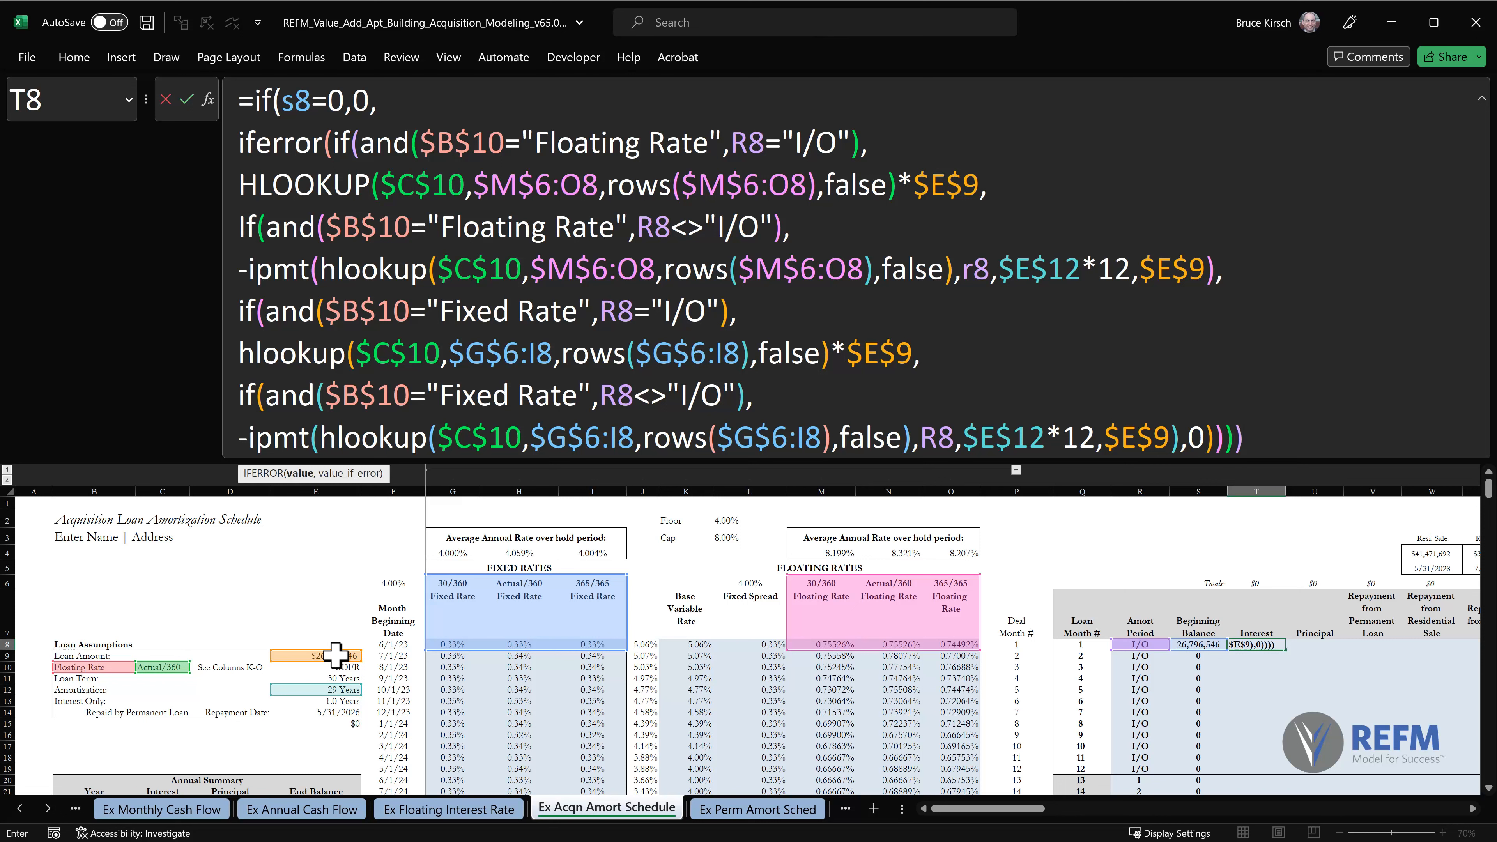
text(,0)))
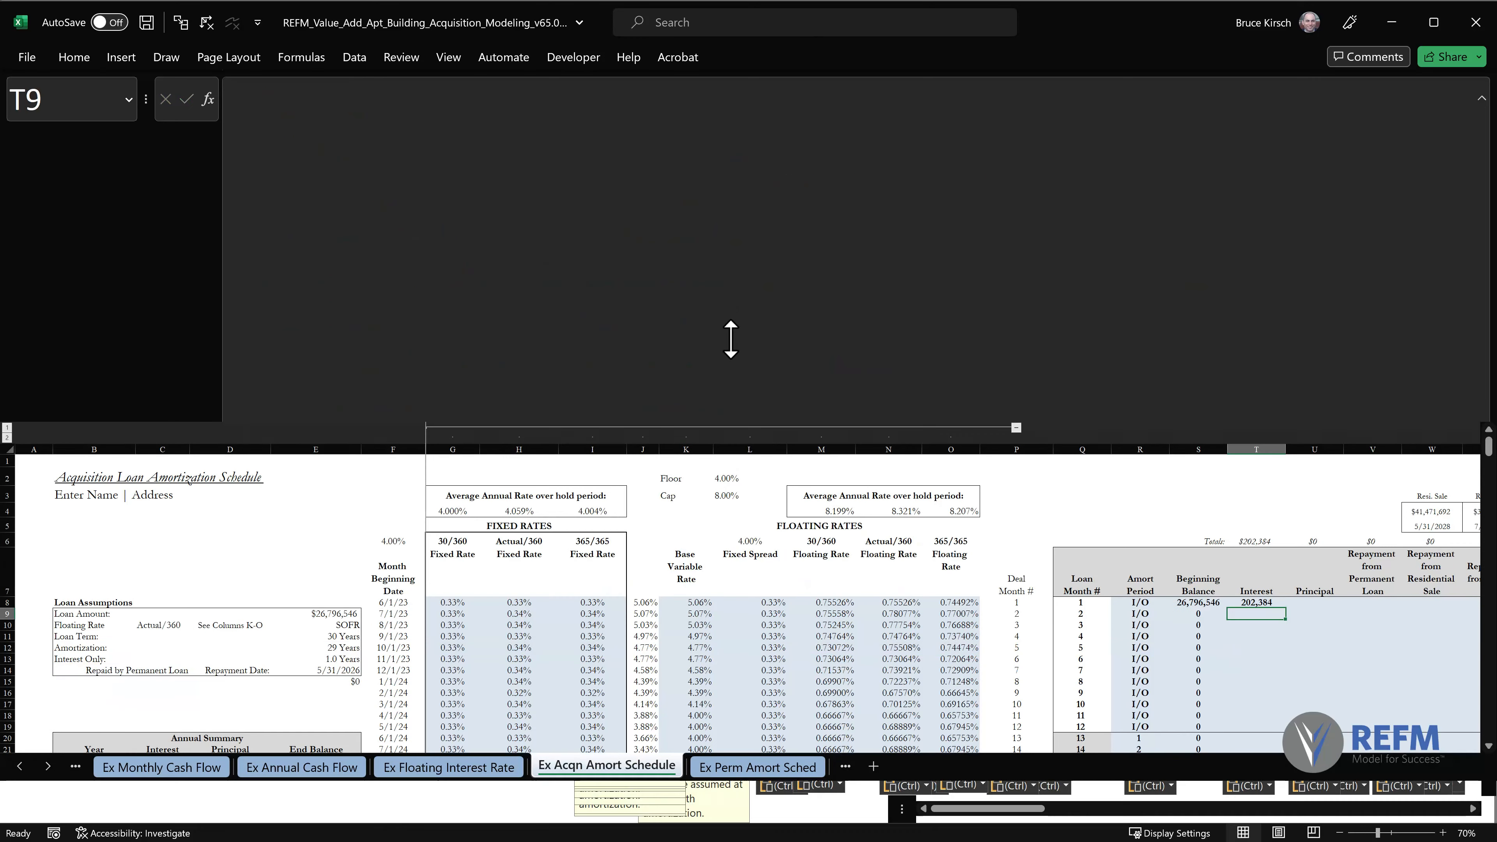
Commit the Interest formula, collapse the expanded formula bar to one line, and select T8 again.
key(Return)
drag(689, 463, 736, 44)
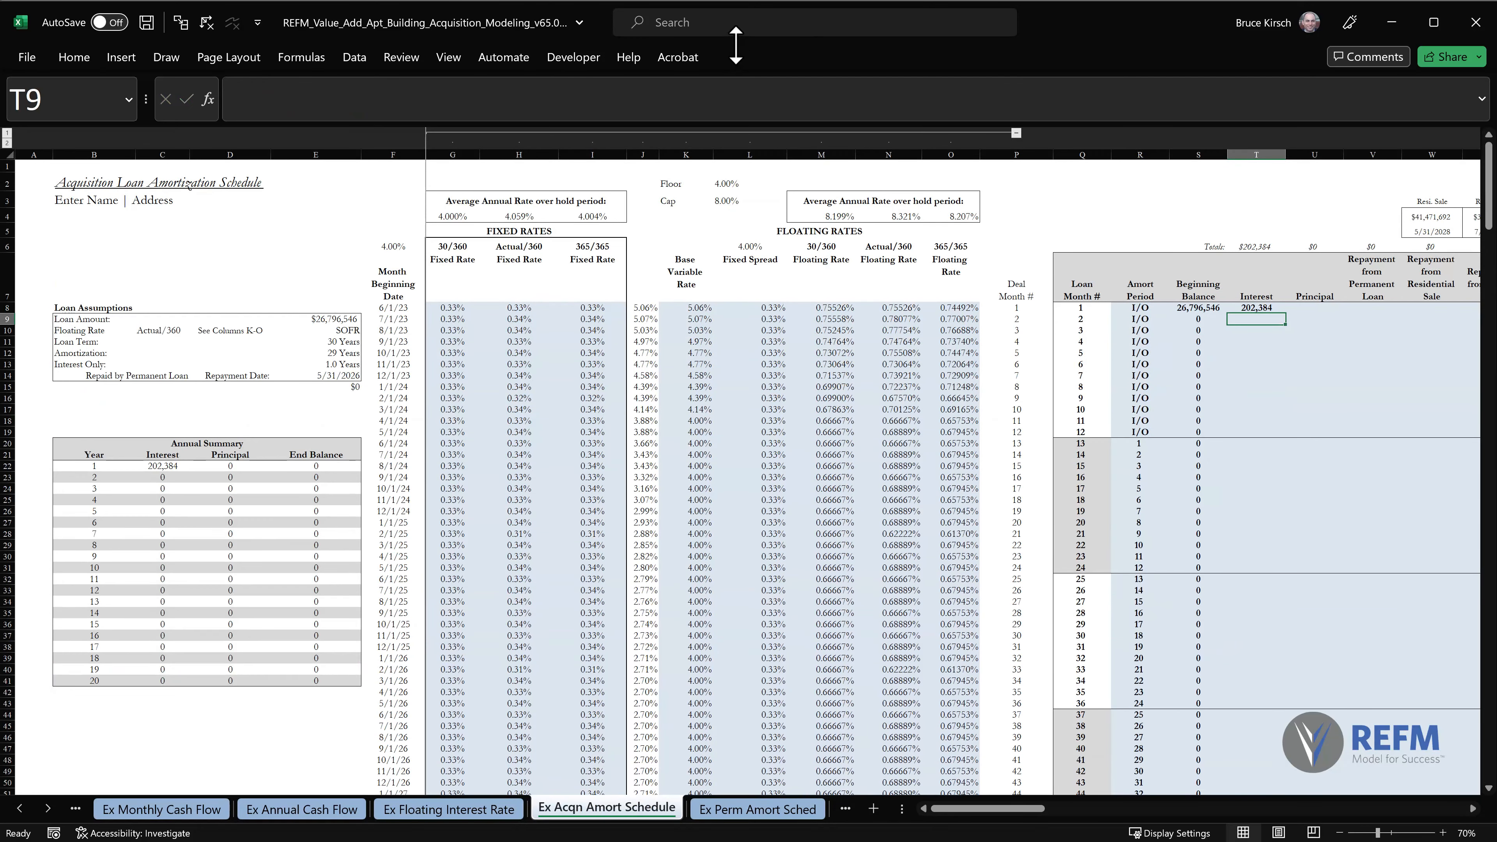
click(1259, 308)
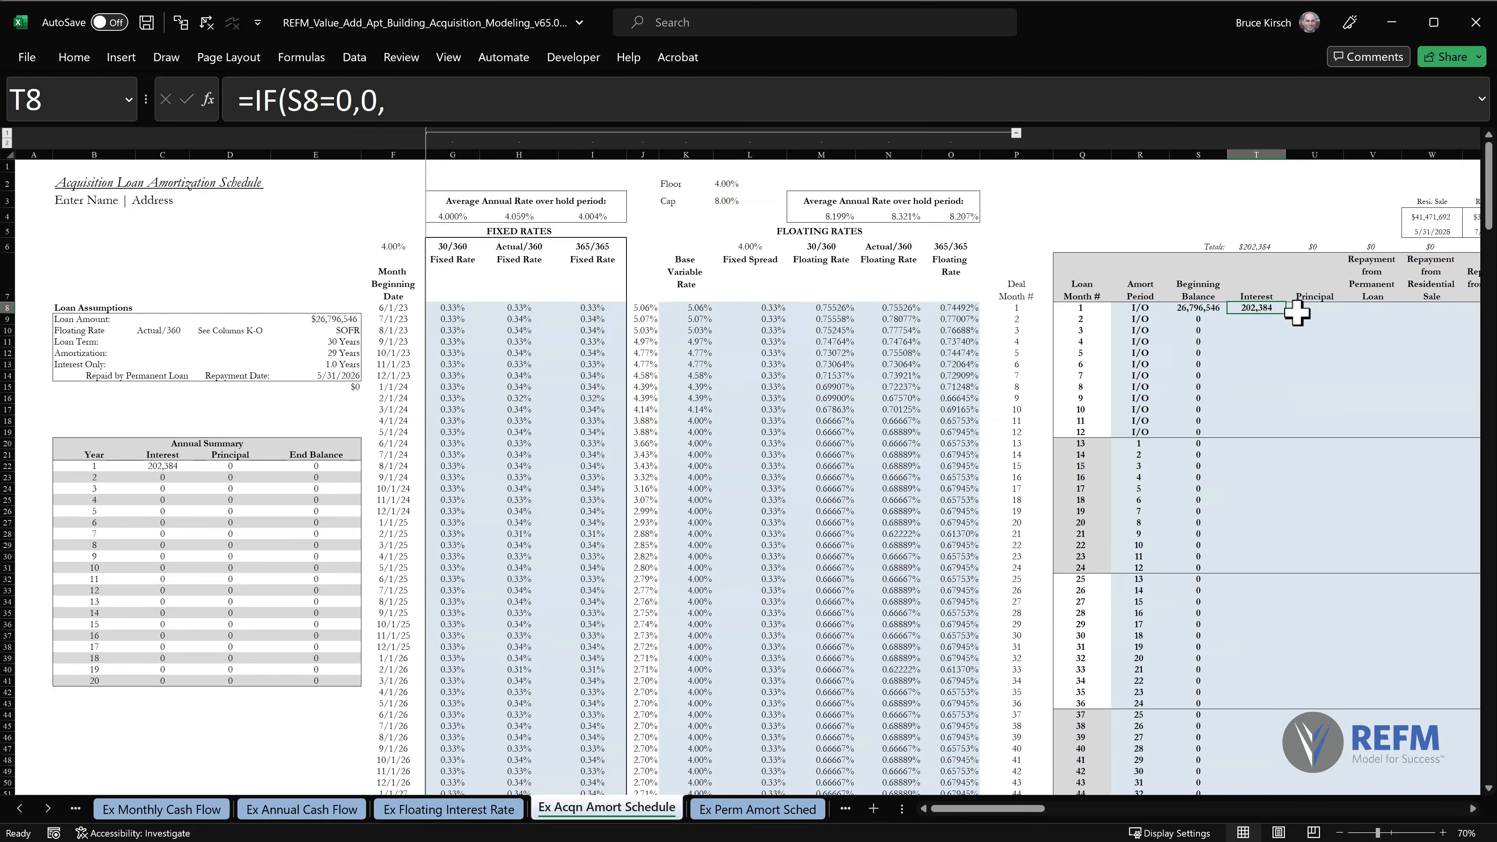
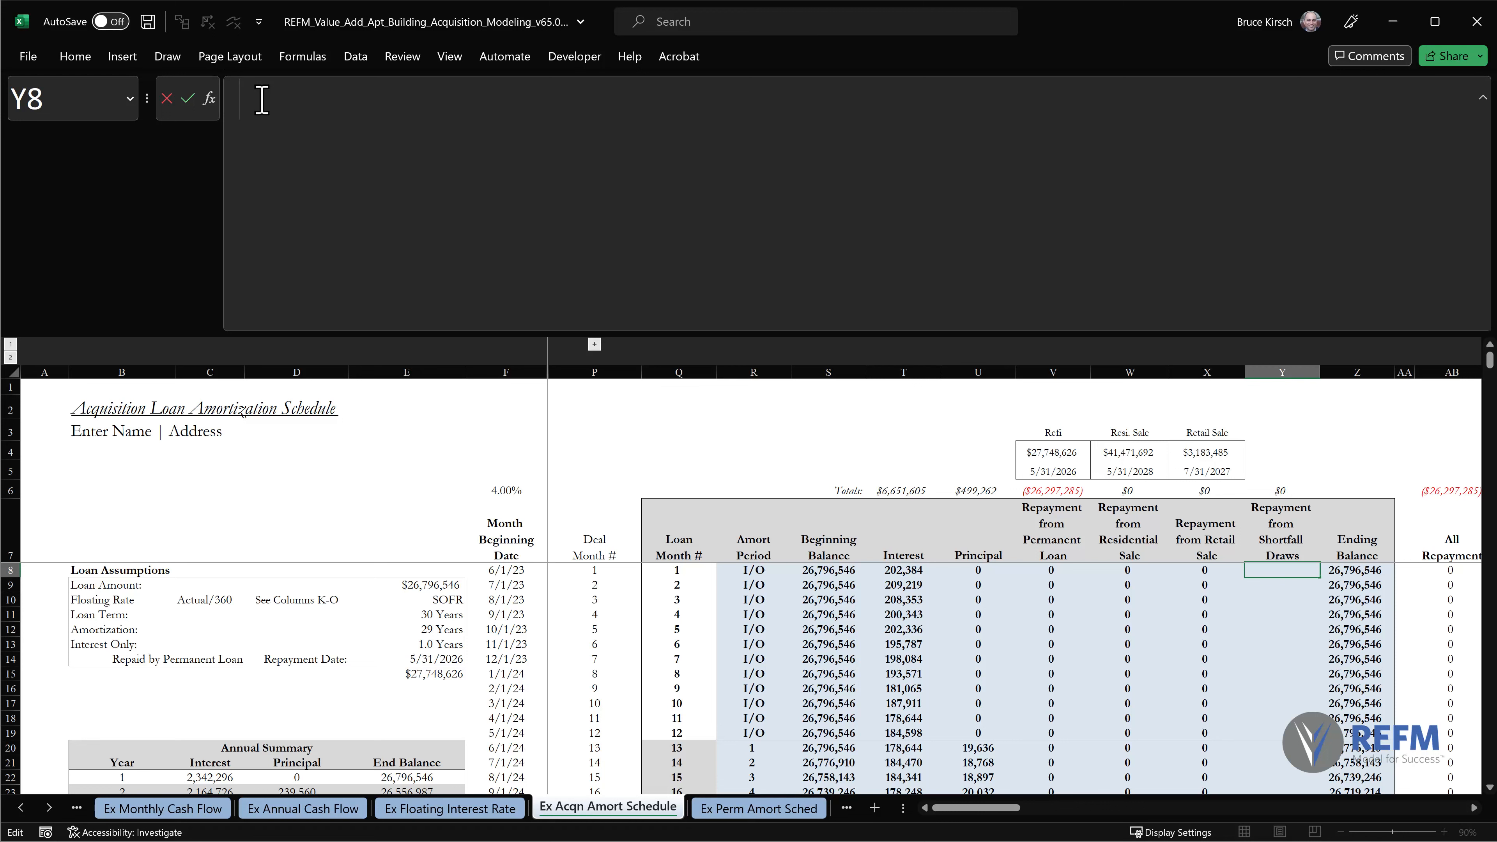
Start the Shortfall Draws repayment formula in Y8 with IFERROR and open a negated IF on a second line.
text(=if)
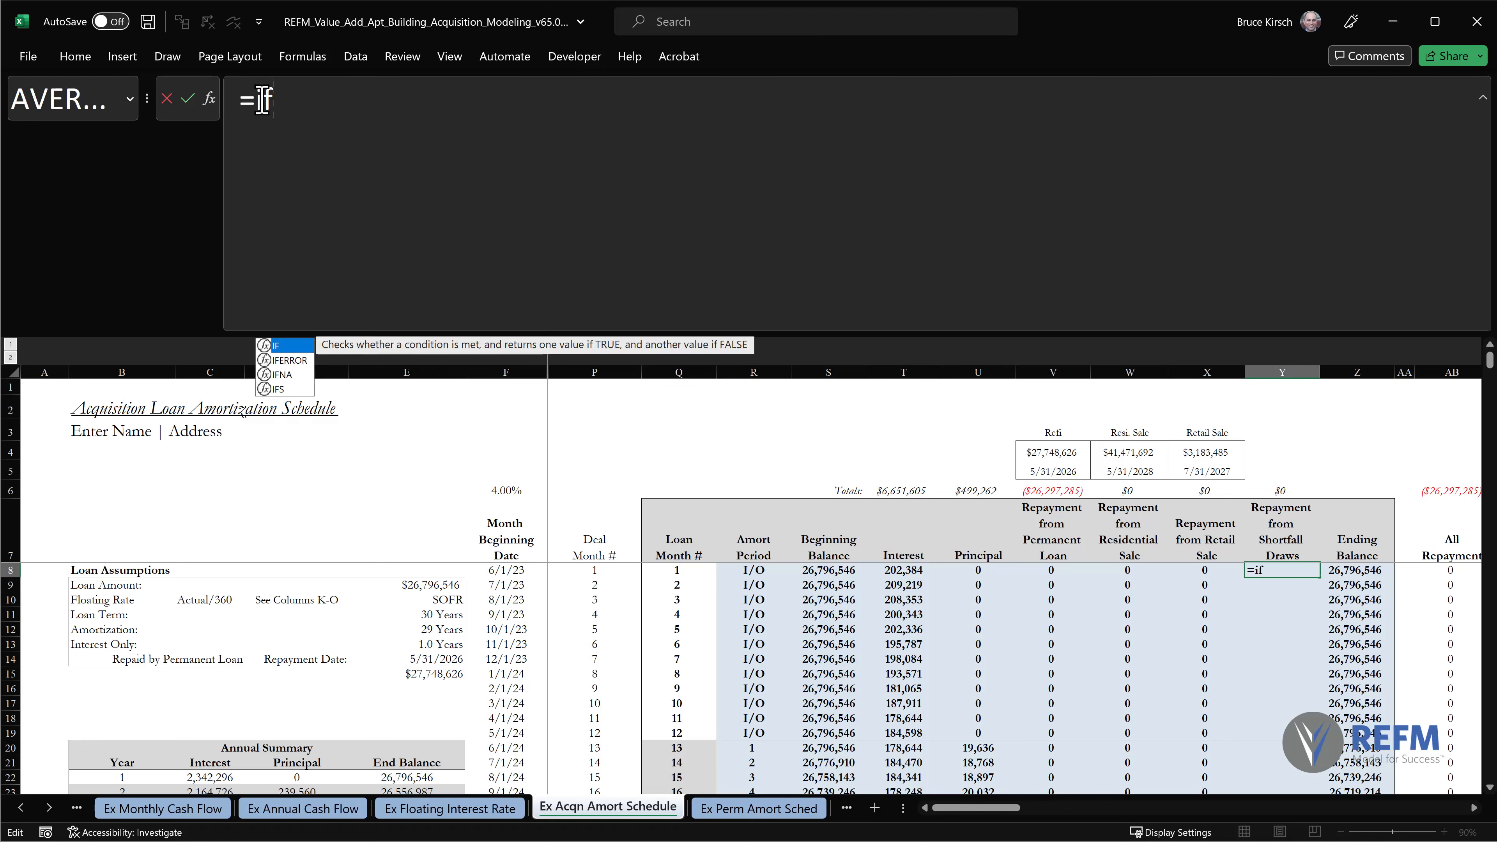
text(error()
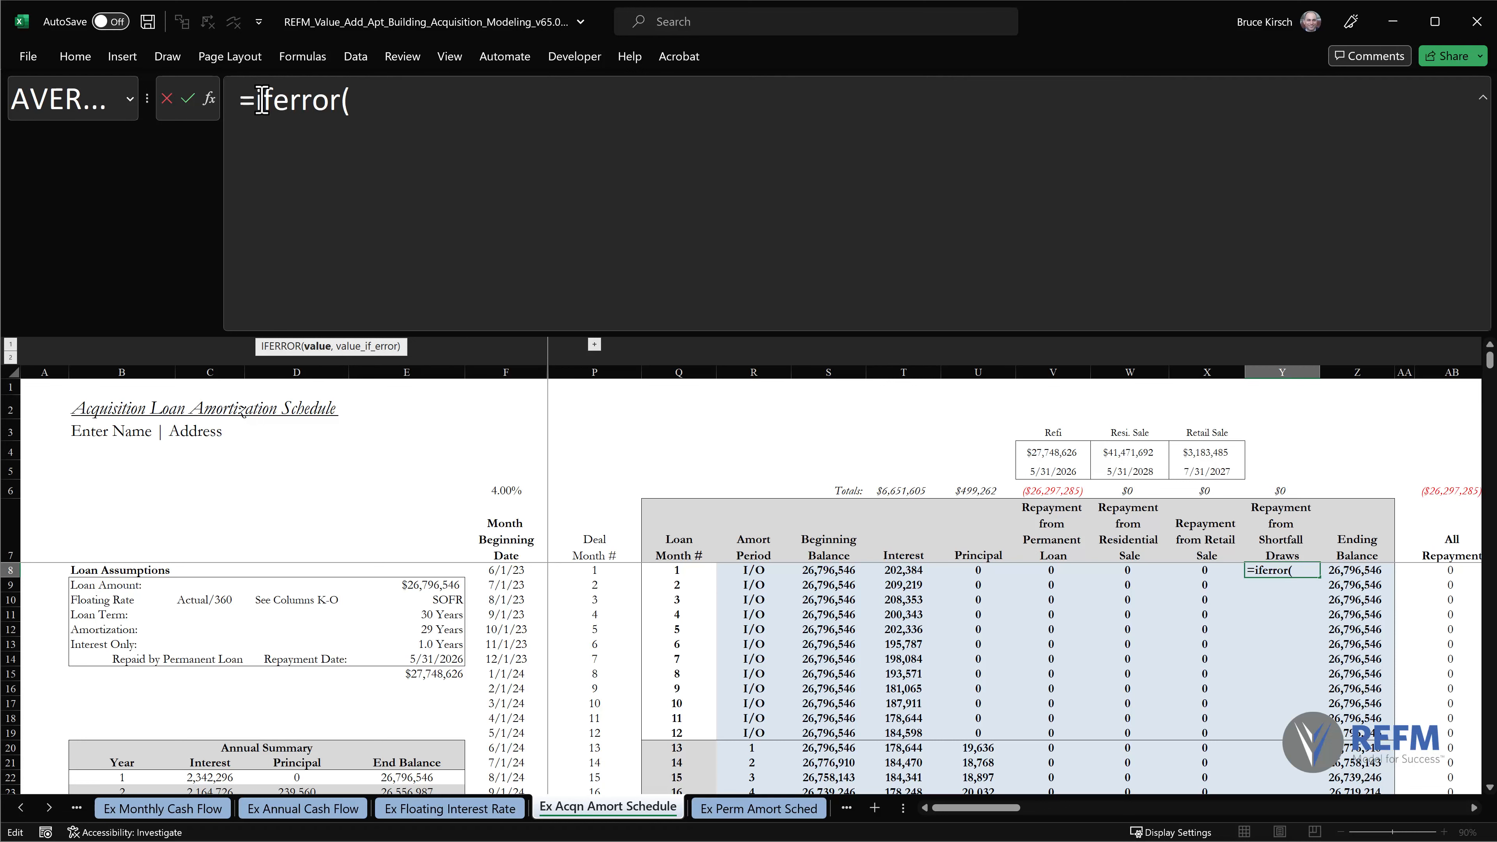
text(-if)
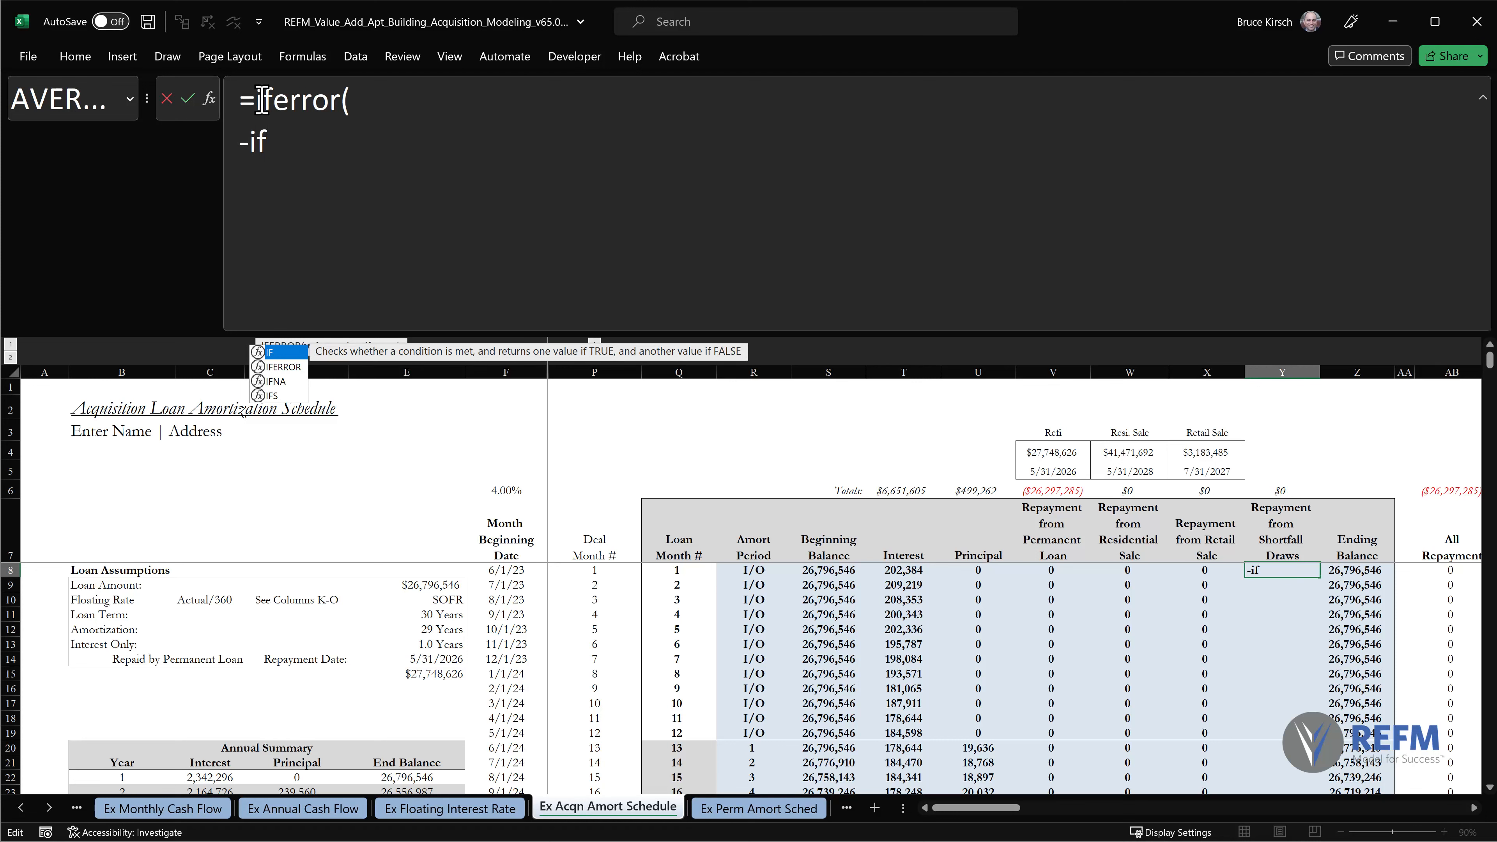
text(()
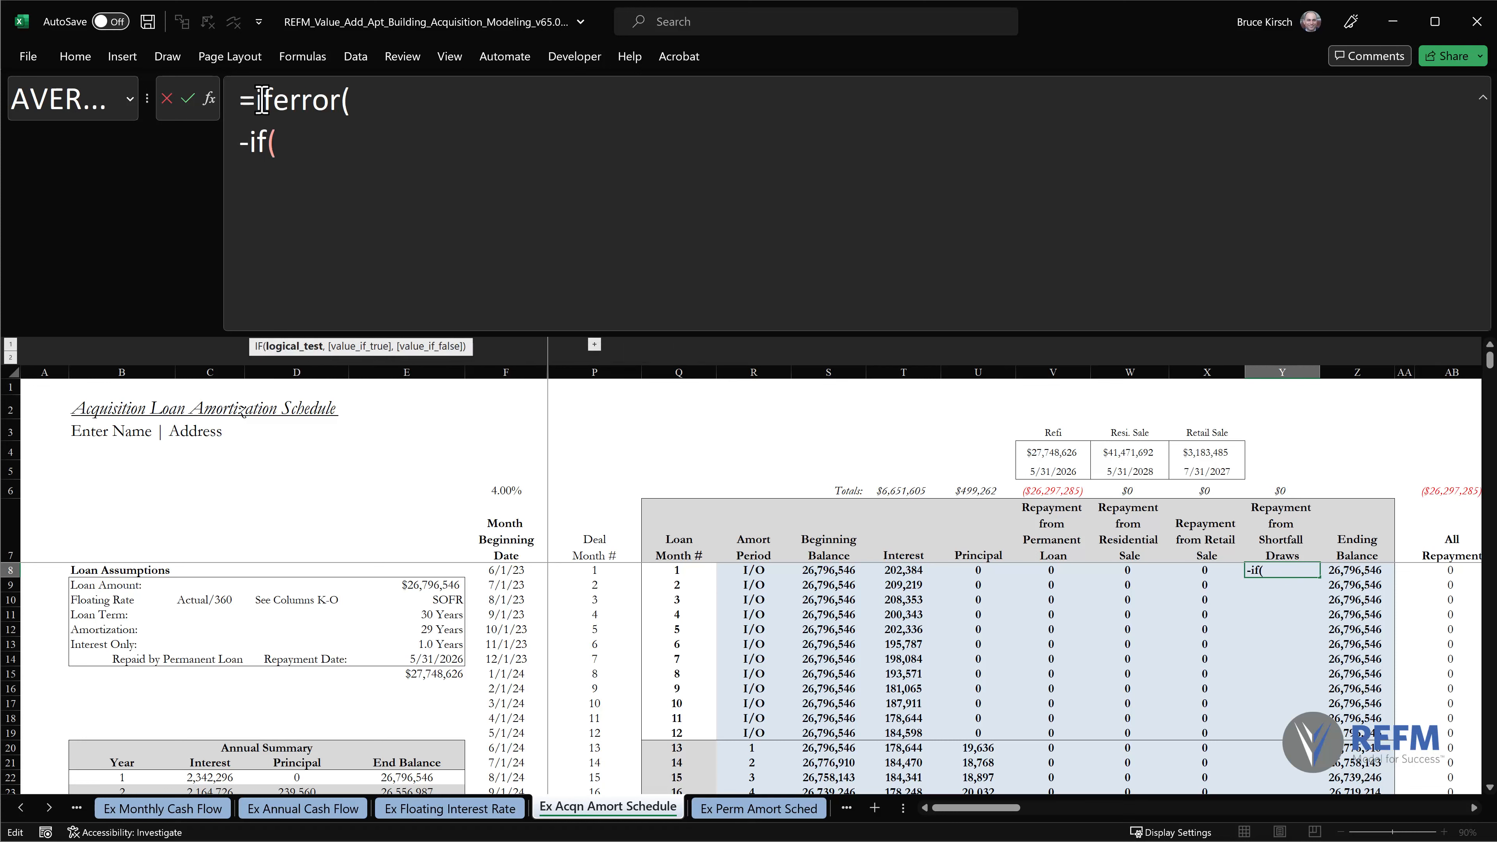
text(and(c14)
Open an AND in the IF test and require $C$14 to equal "Repaid by Permanent Loan".
key(F4)
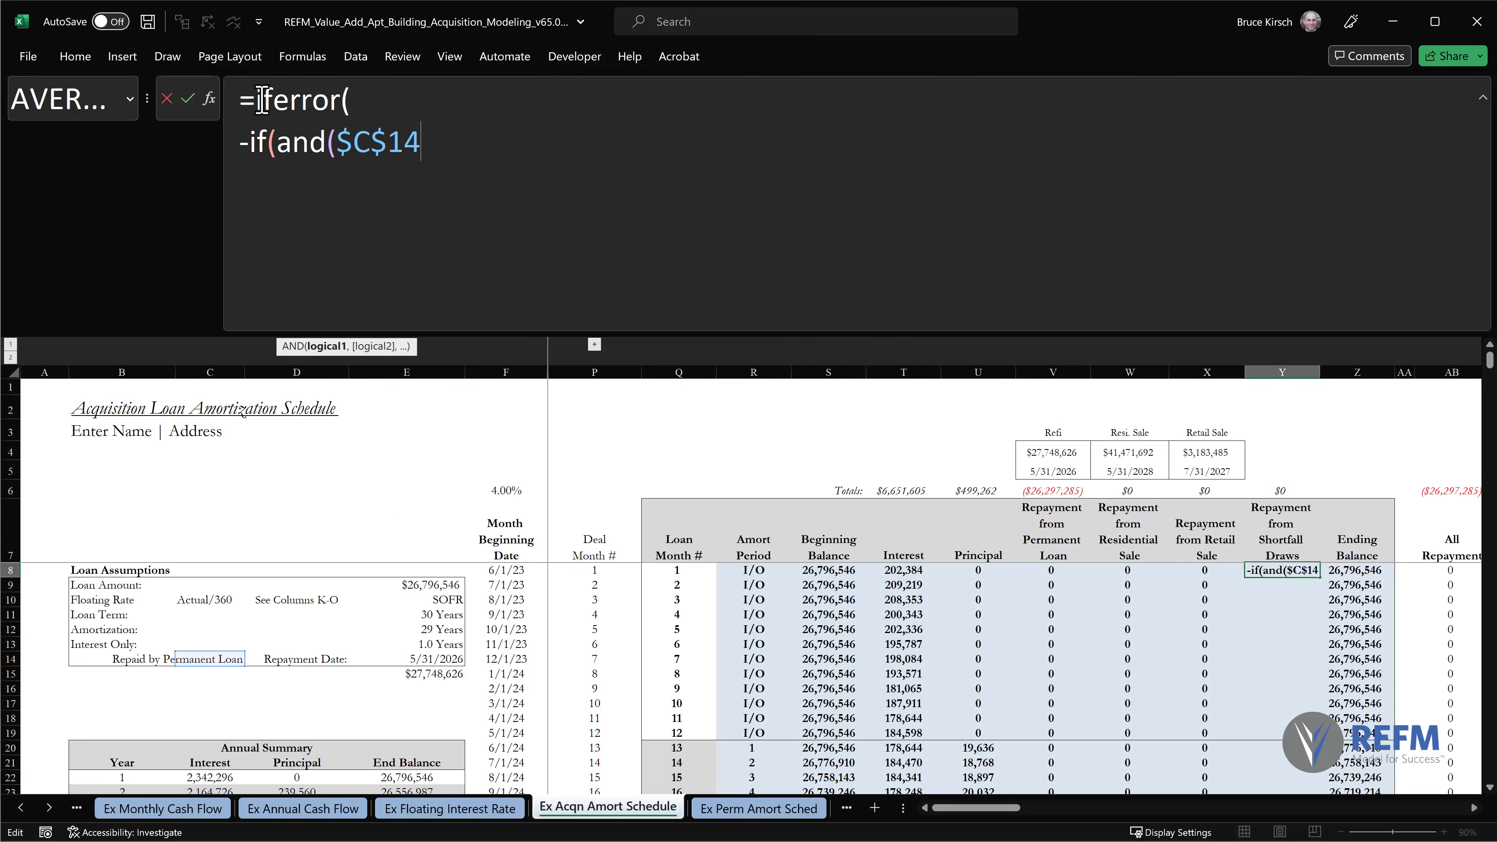
text(="Repaid by Permanent Loan",)
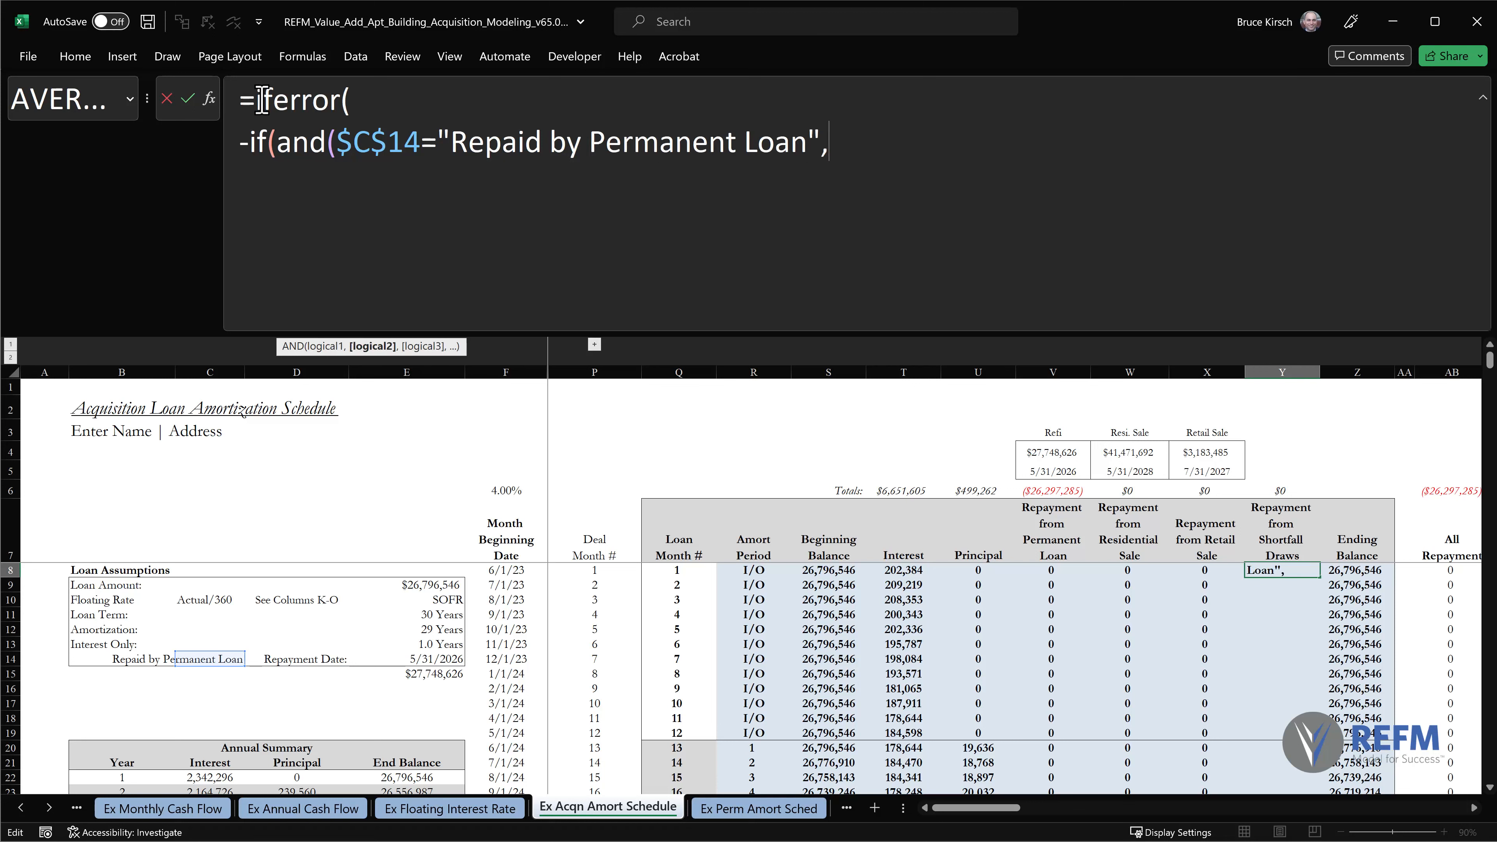
text(f8=)
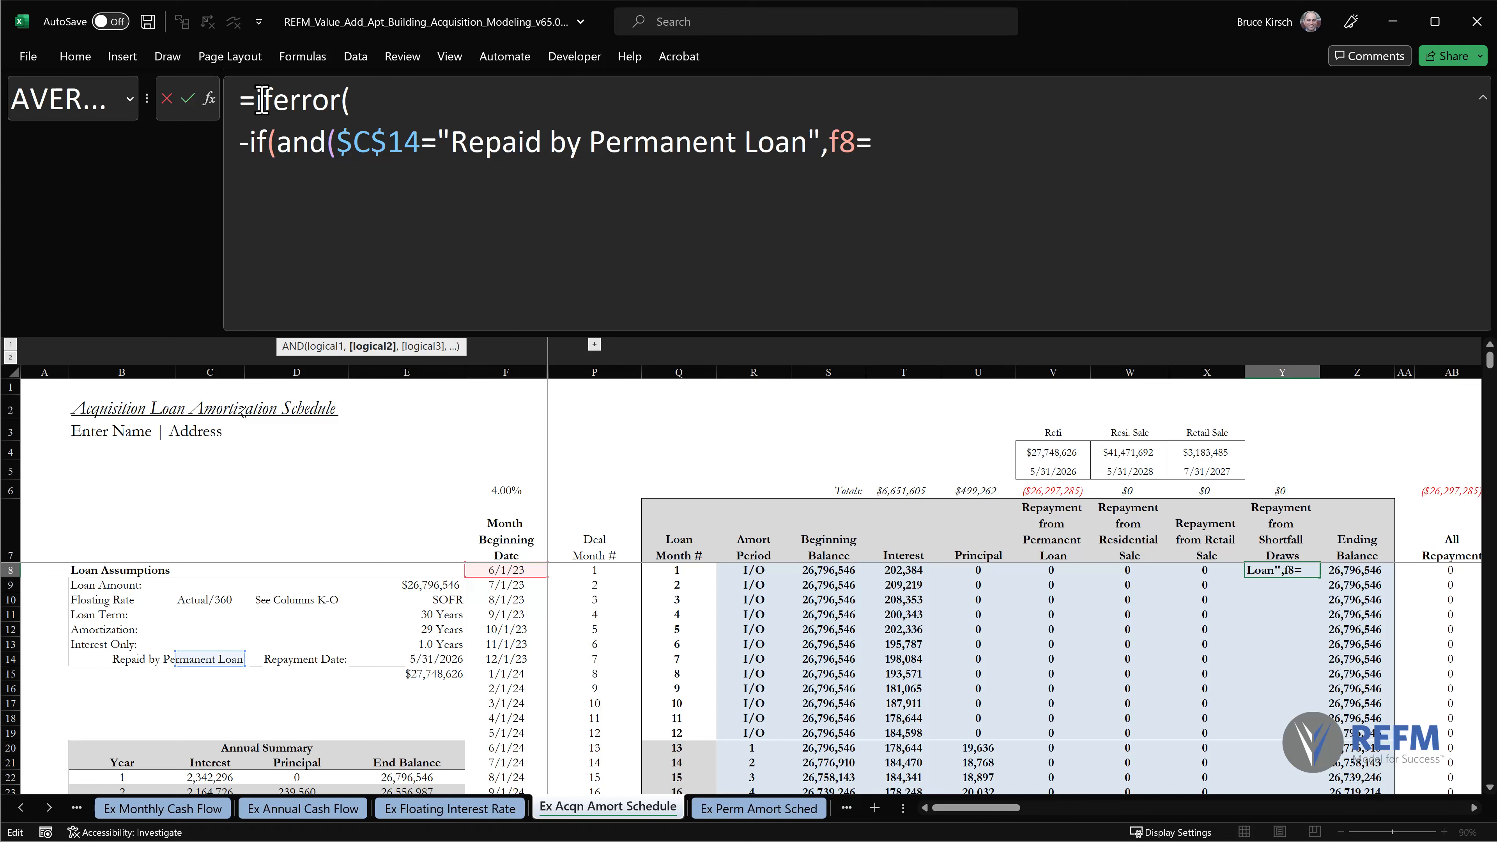
text(eomonth()
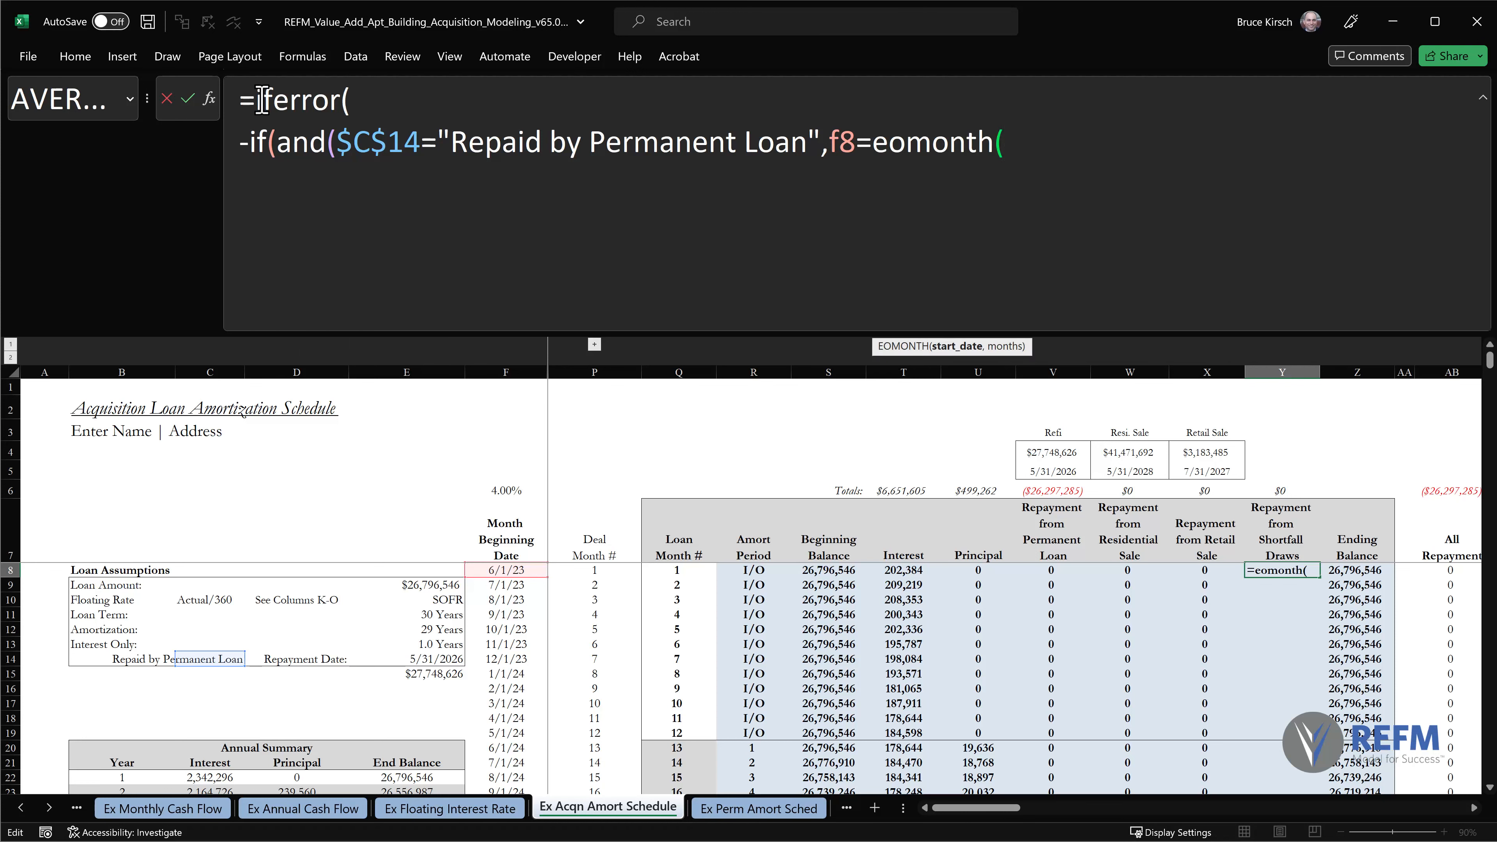
Add the second condition F8=EOMONTH($V$5,-1)+1, matching the month to the refinancing date, and close the AND.
click(1066, 471)
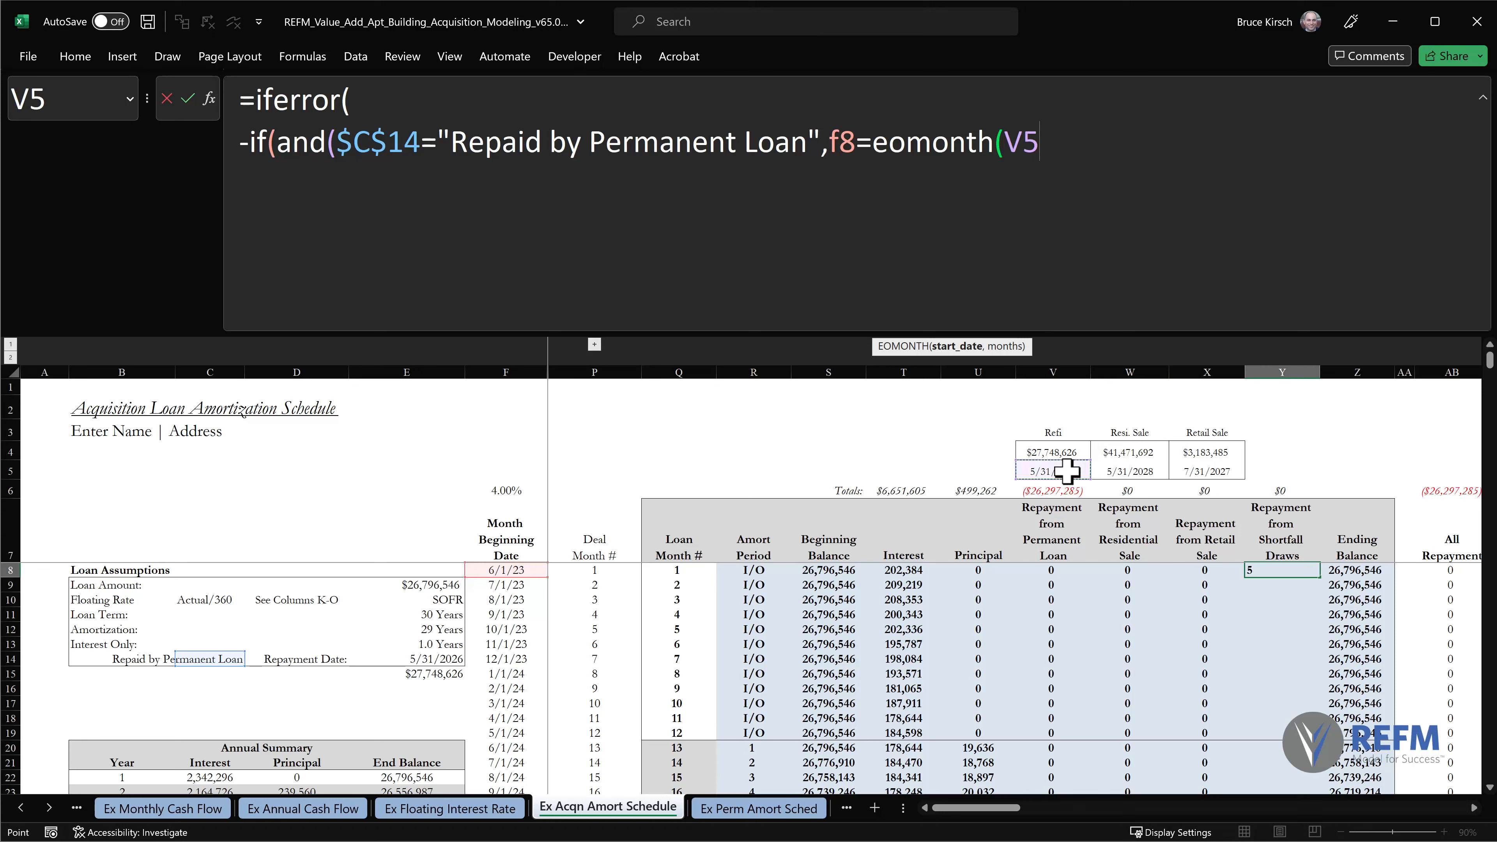
key(F4)
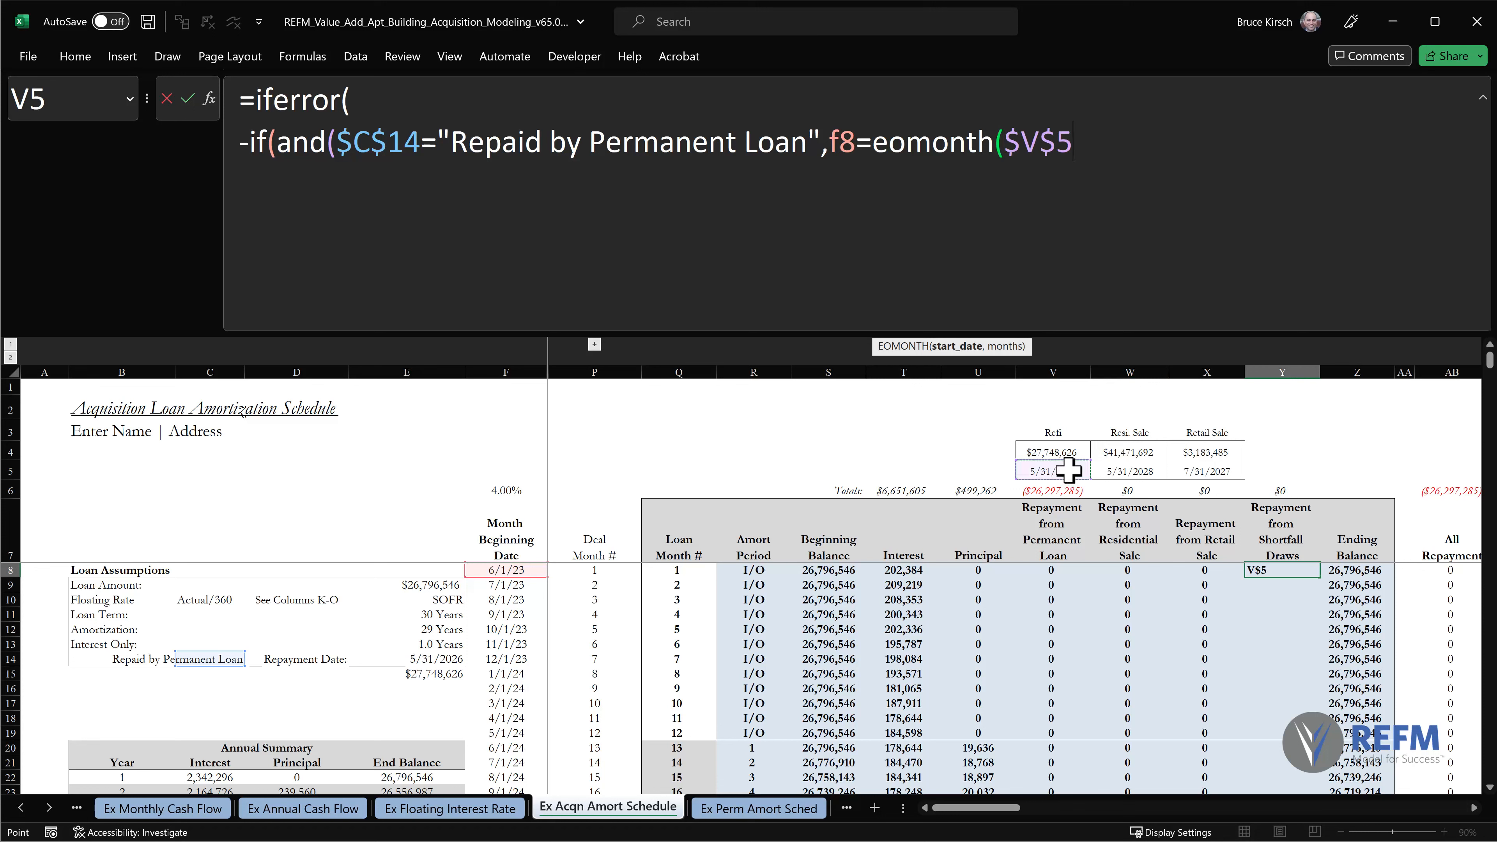
text(,)
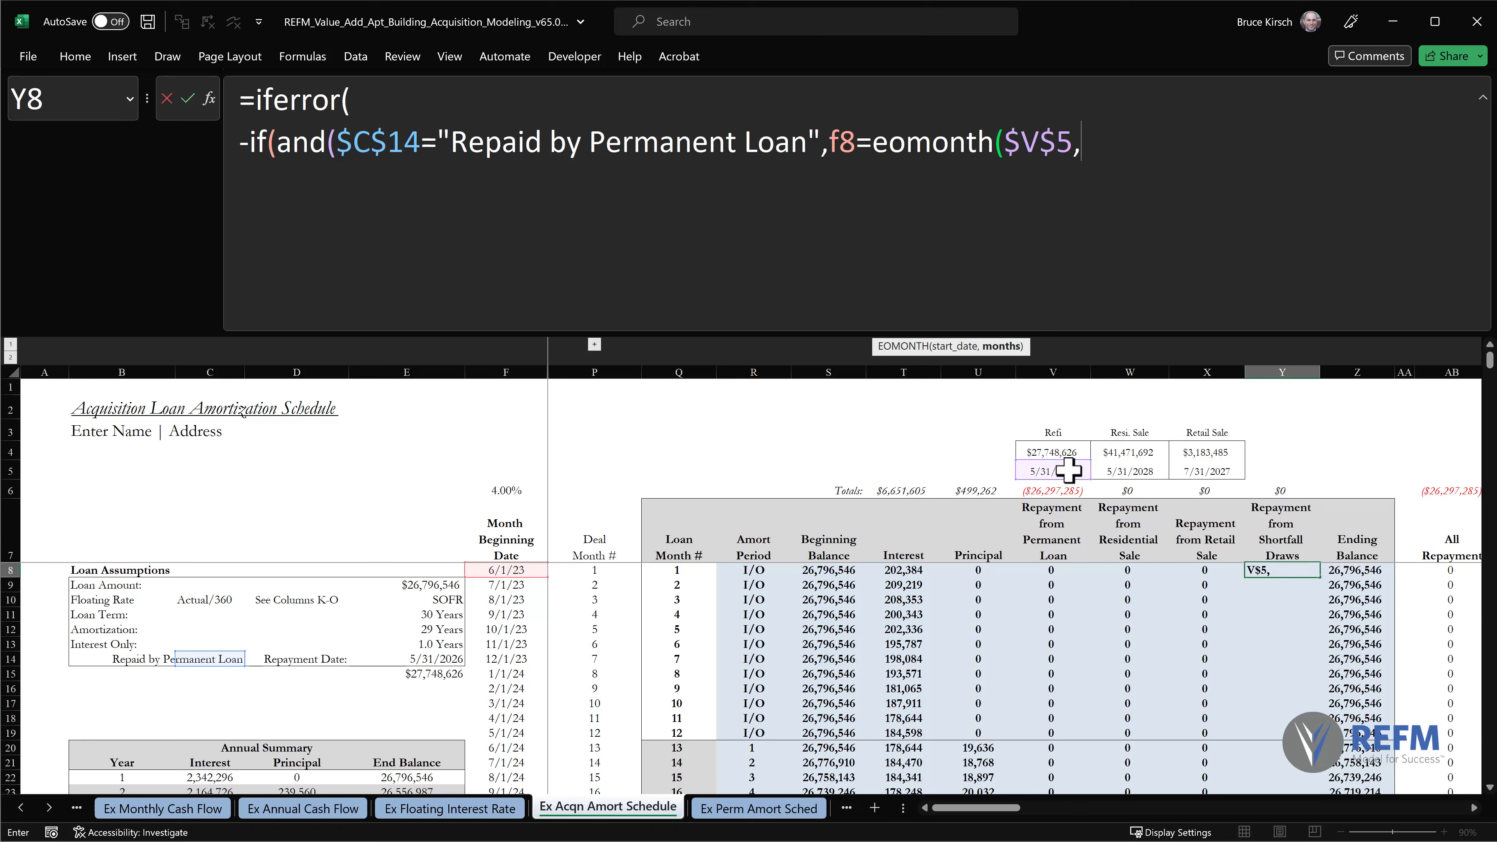
text(-1)+1)
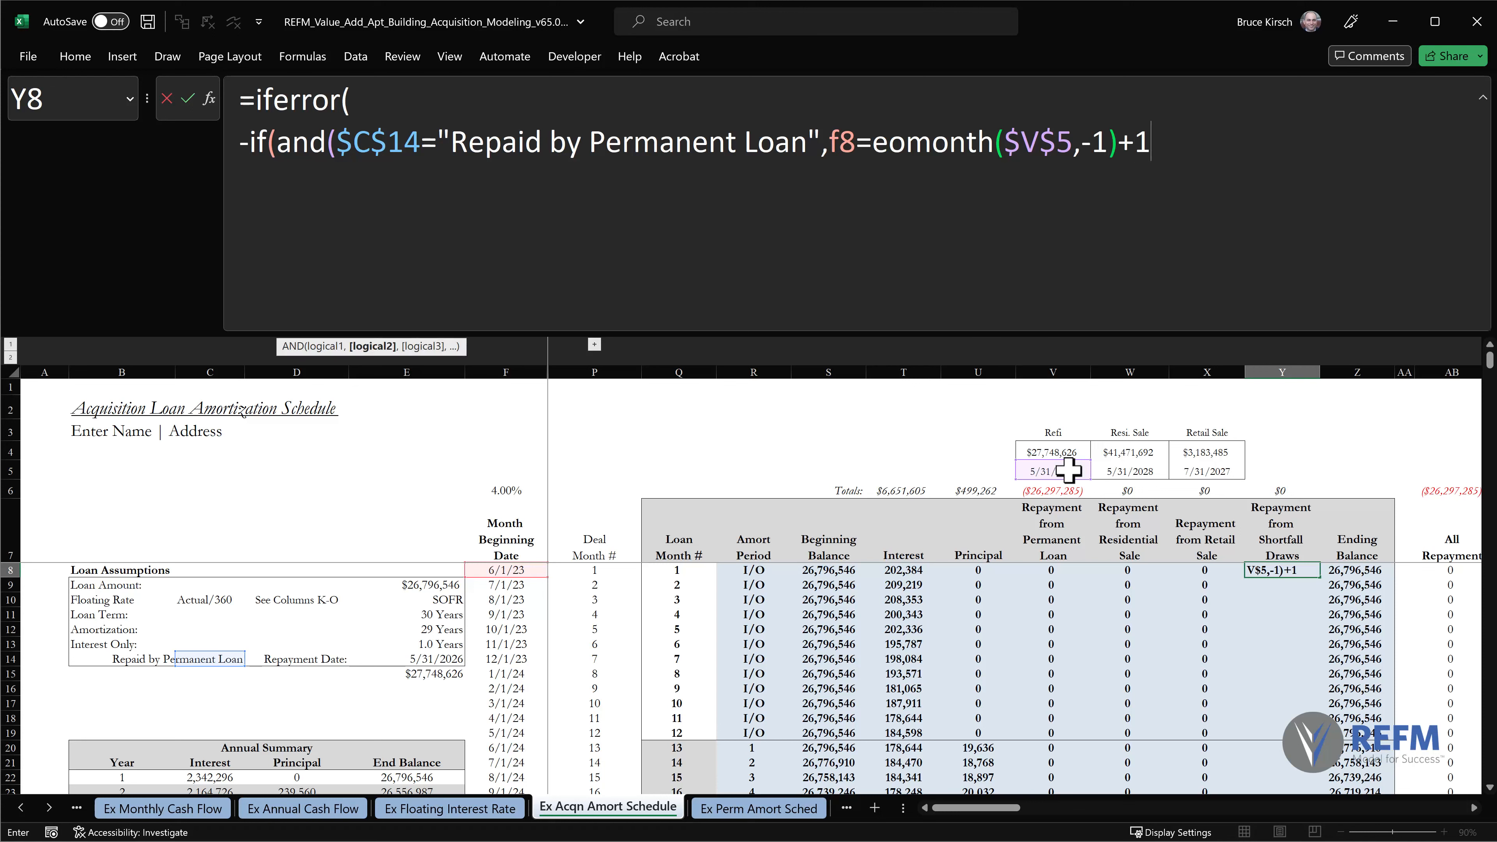
text())
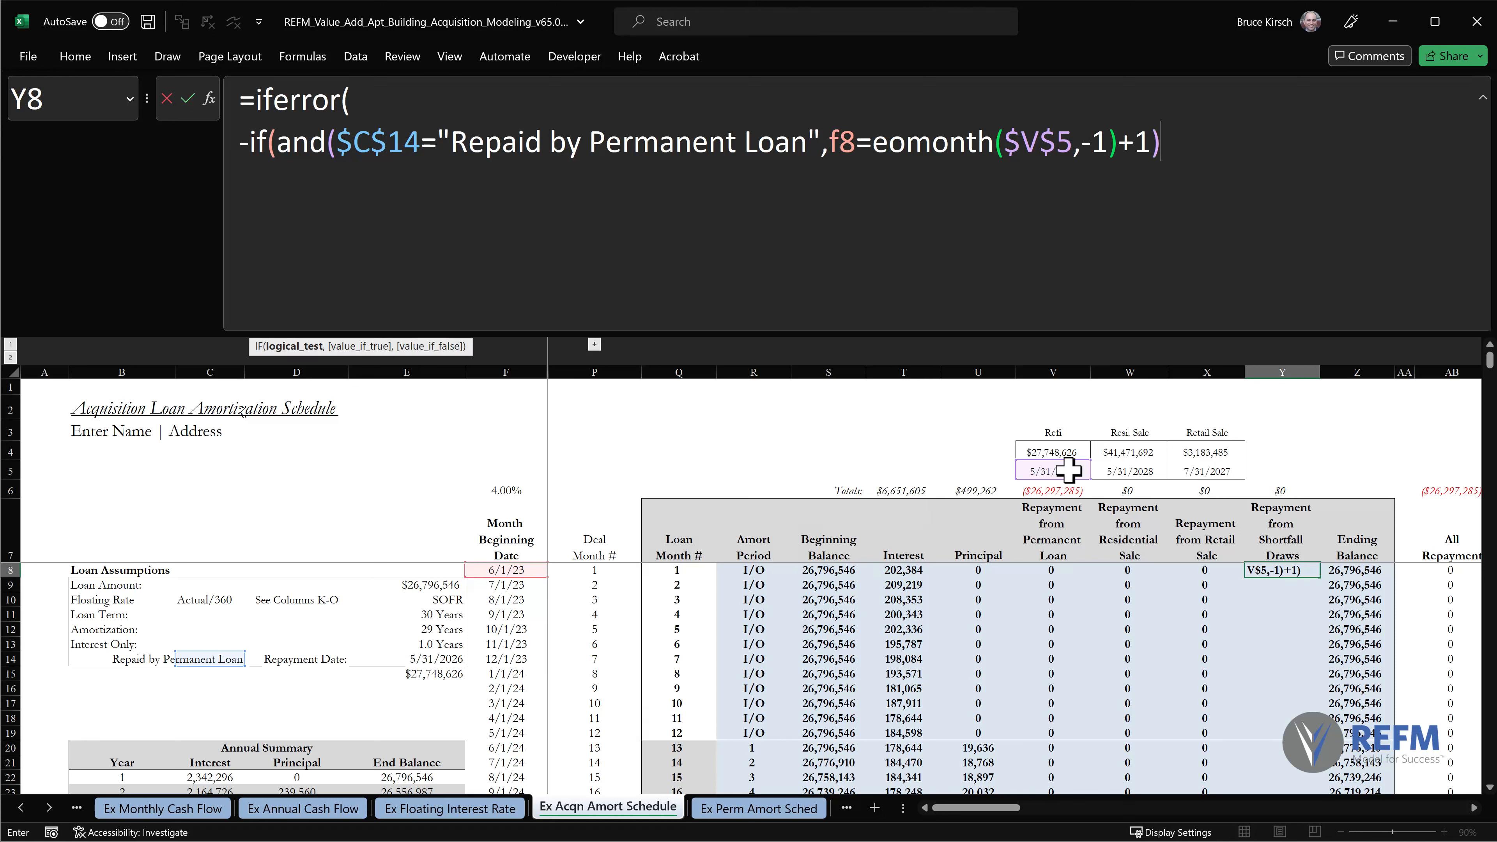
text(,)
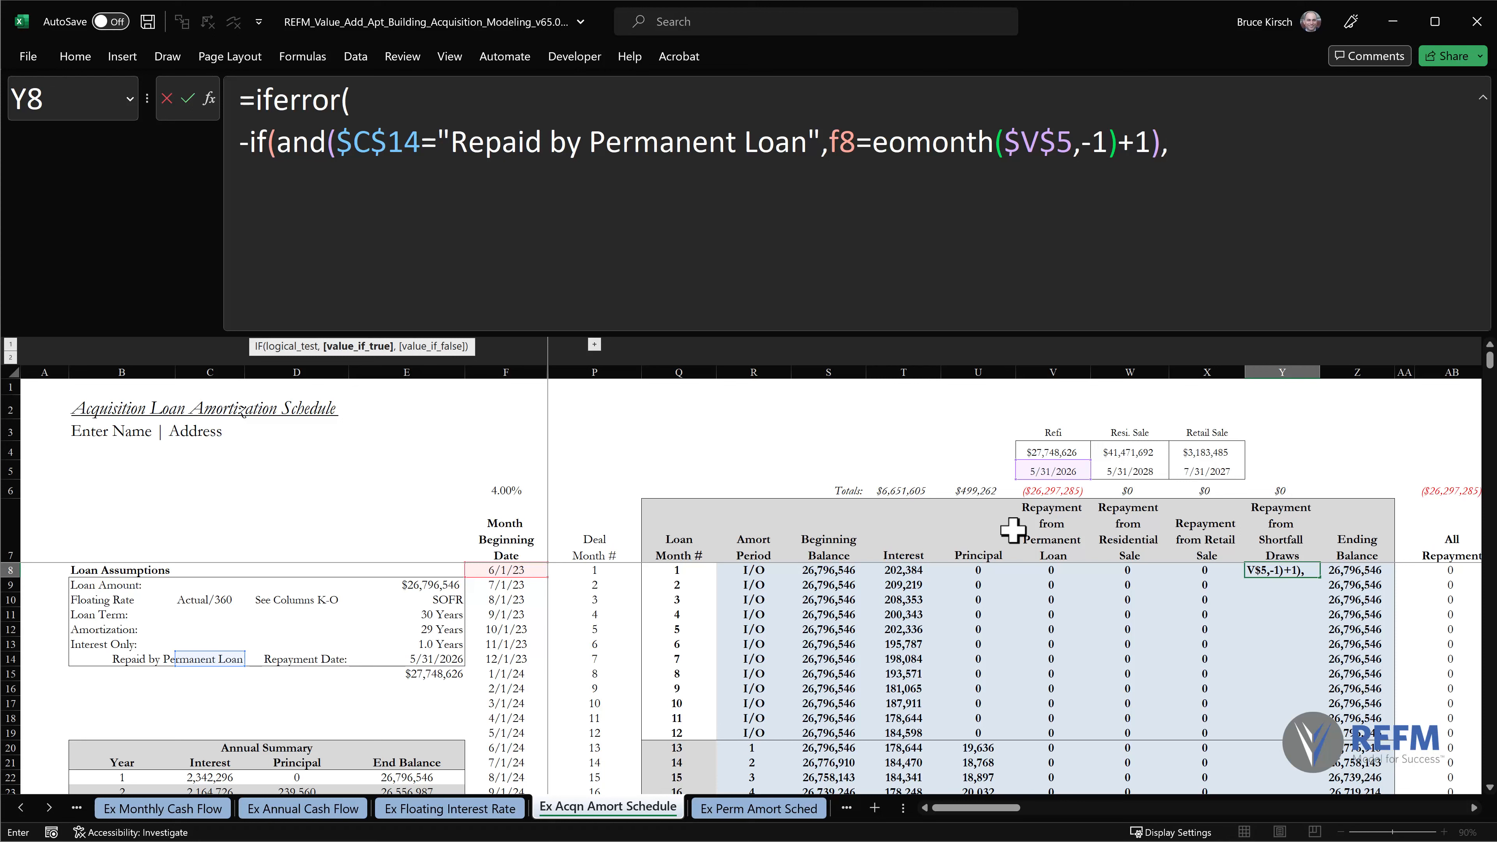
Use S8-U8+V8, beginning balance less principal plus the permanent loan repayment, as the first IF's true value.
click(827, 570)
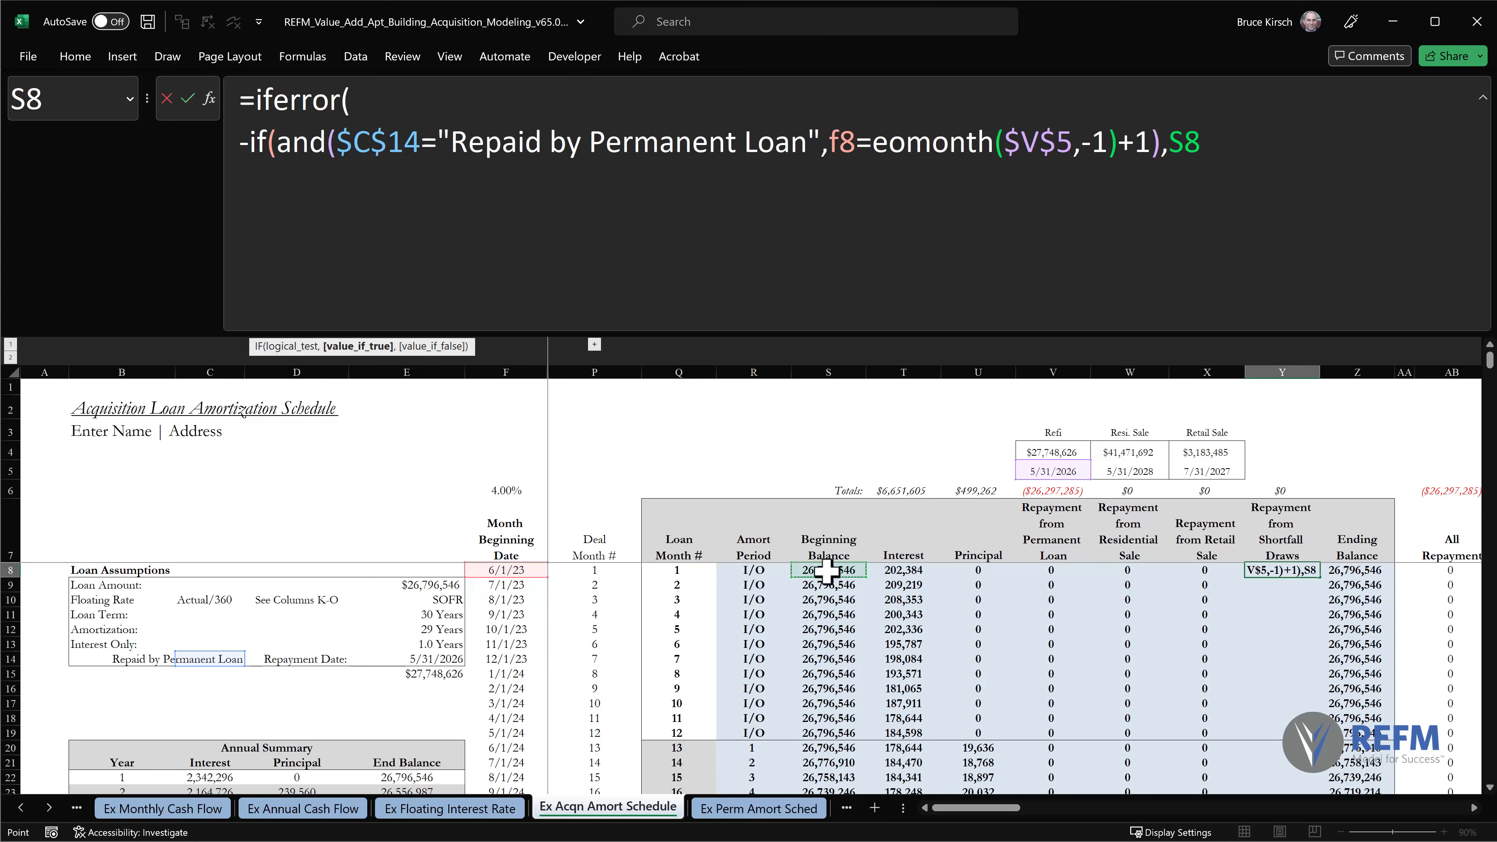
text(-)
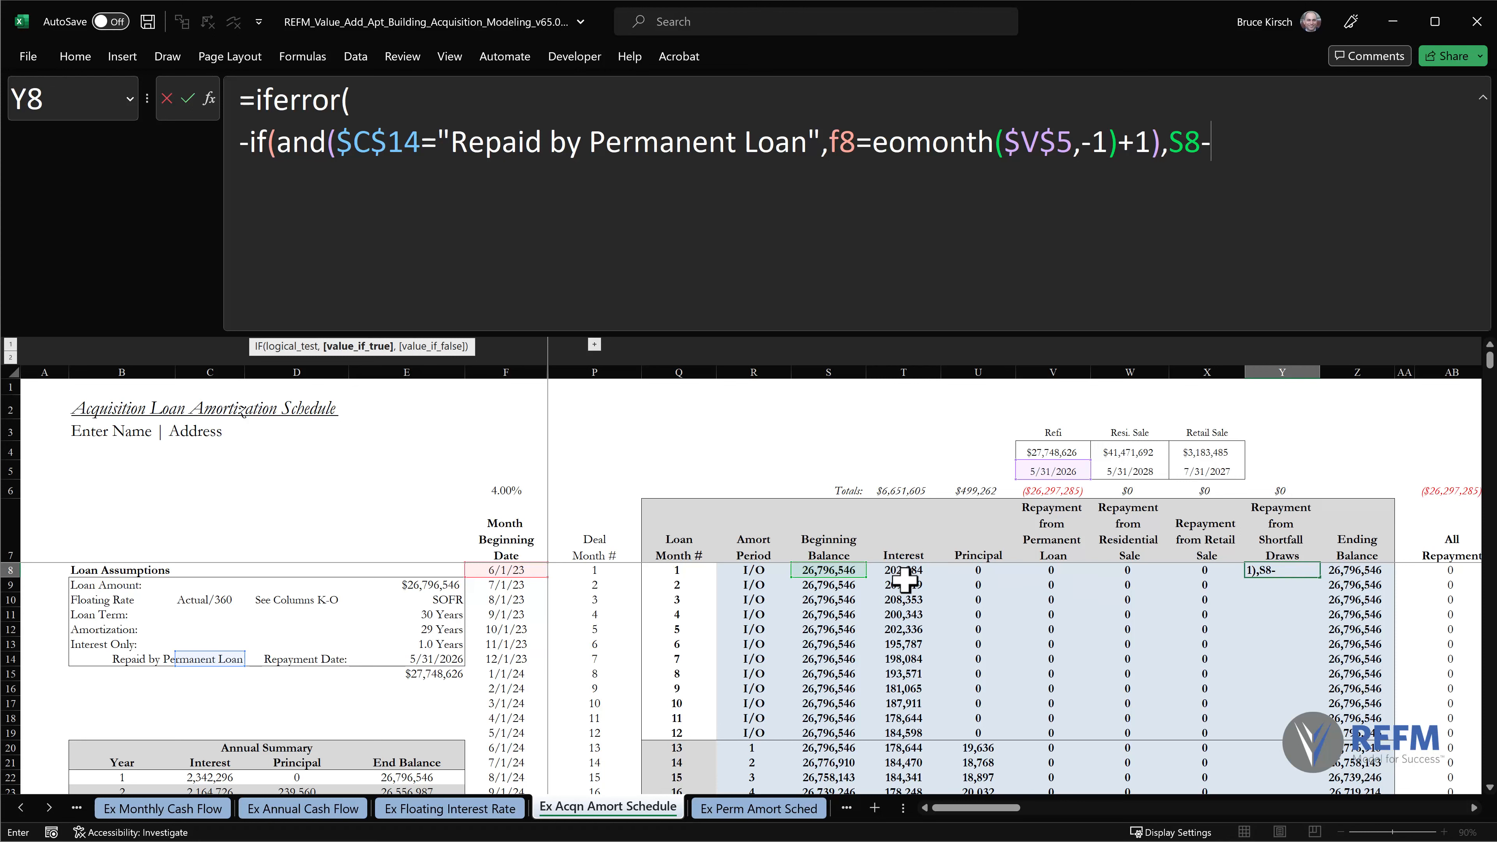
click(996, 563)
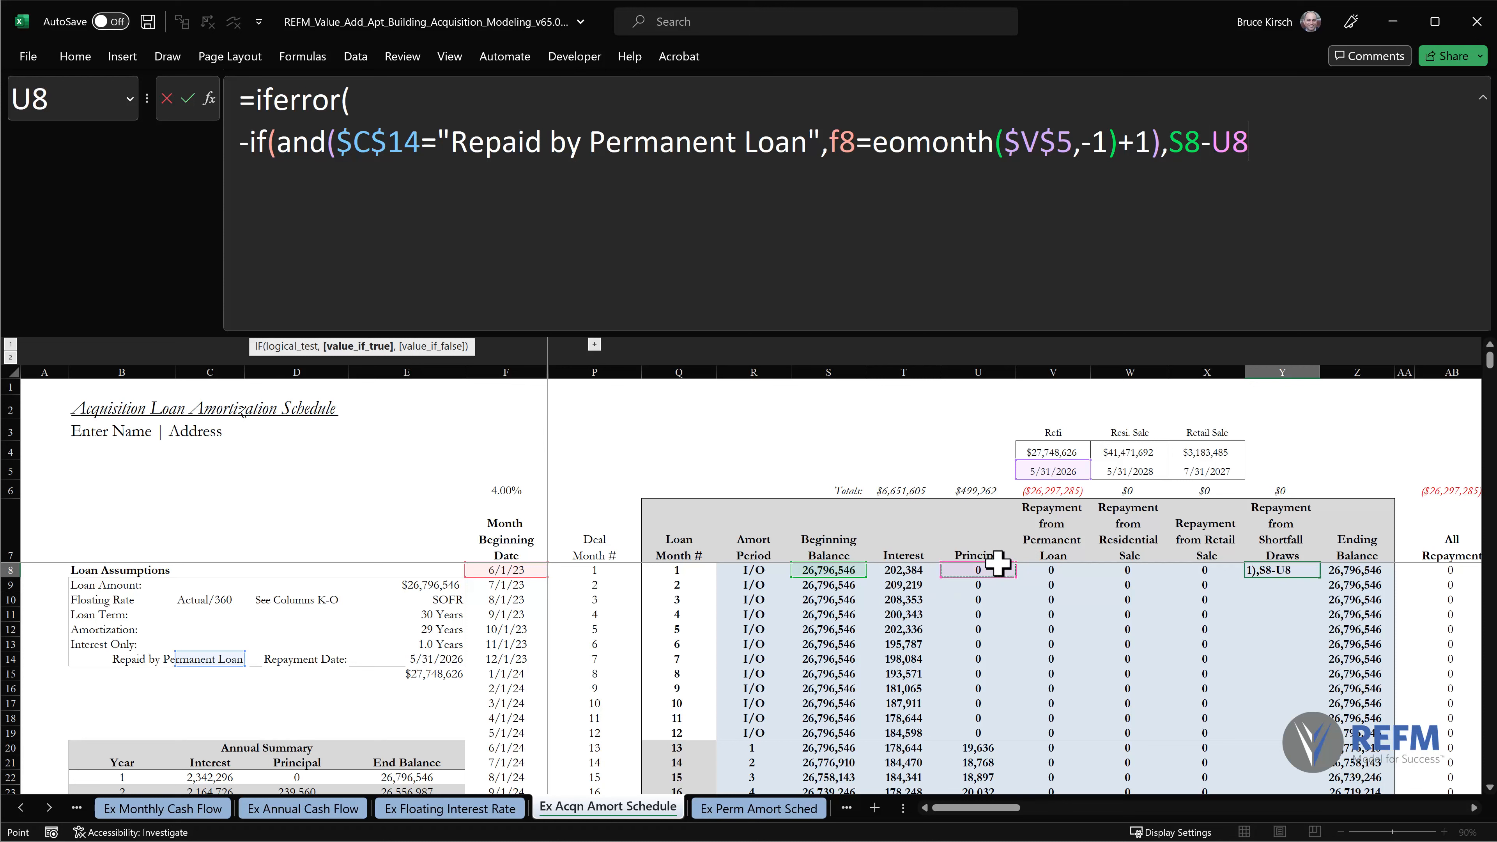
text(+)
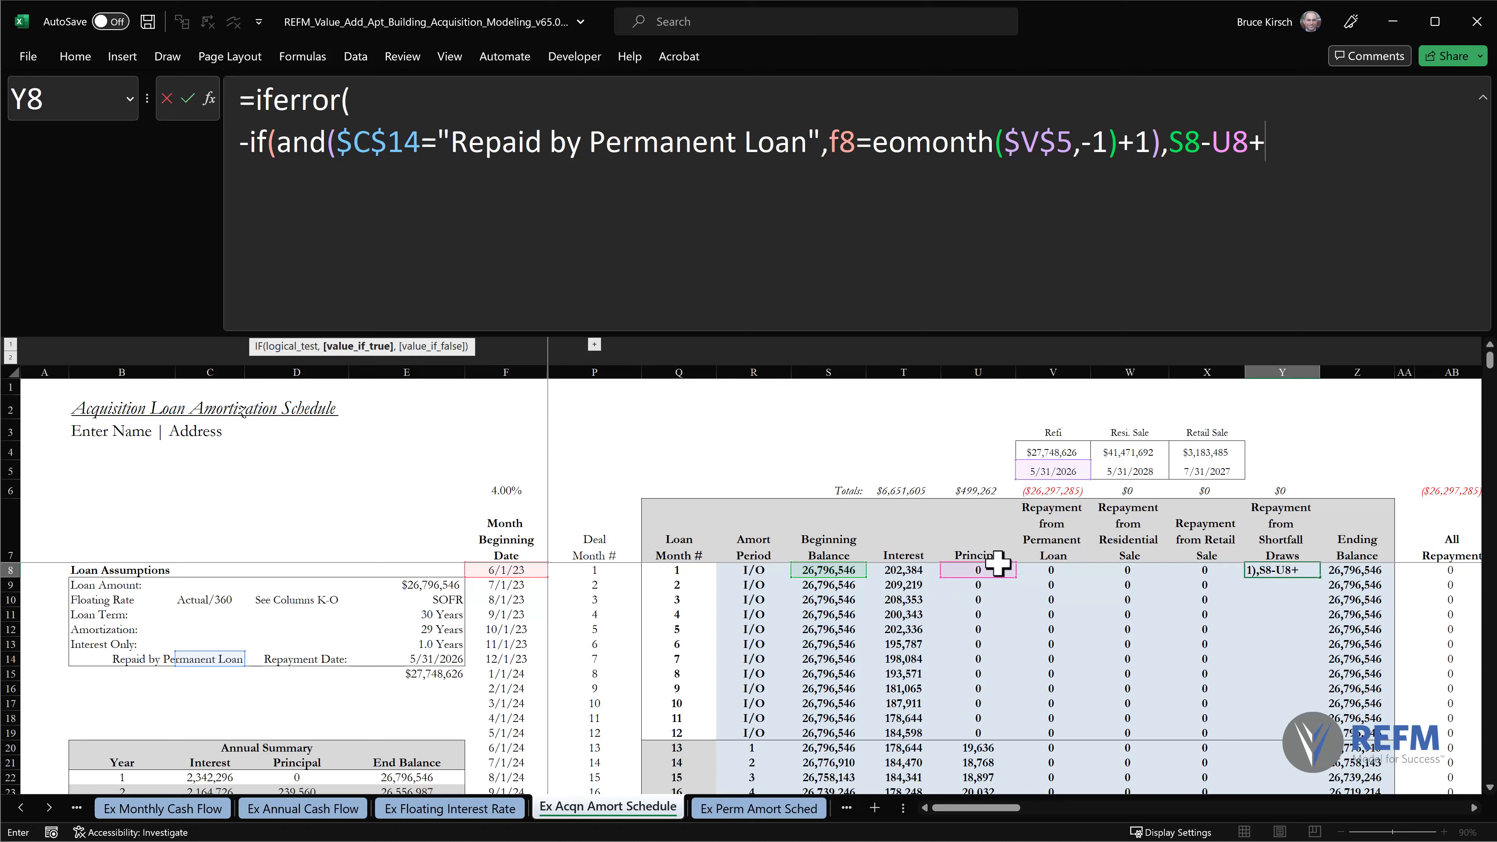
click(1037, 567)
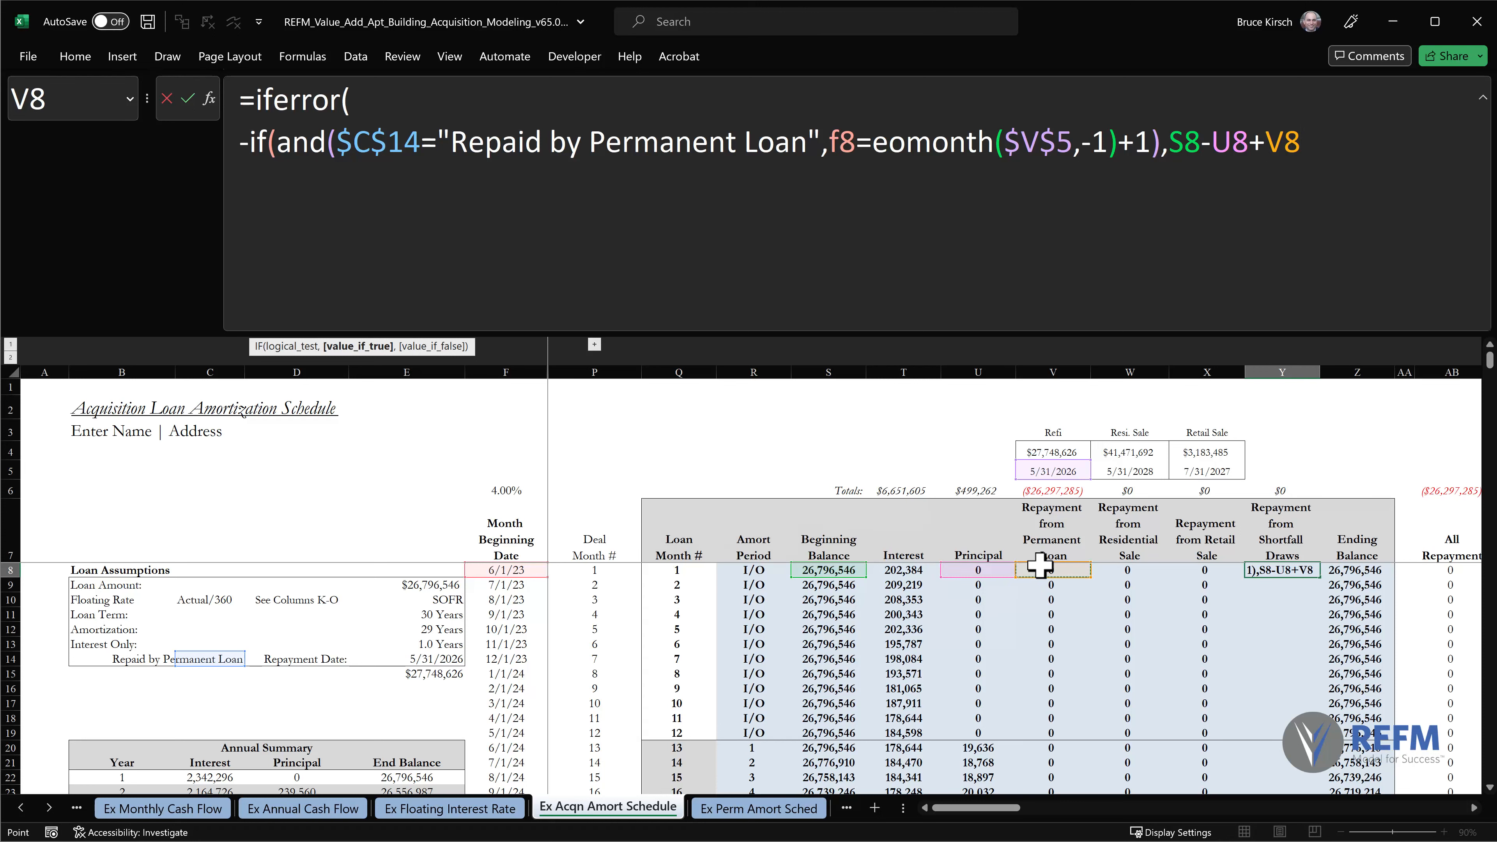
text(,)
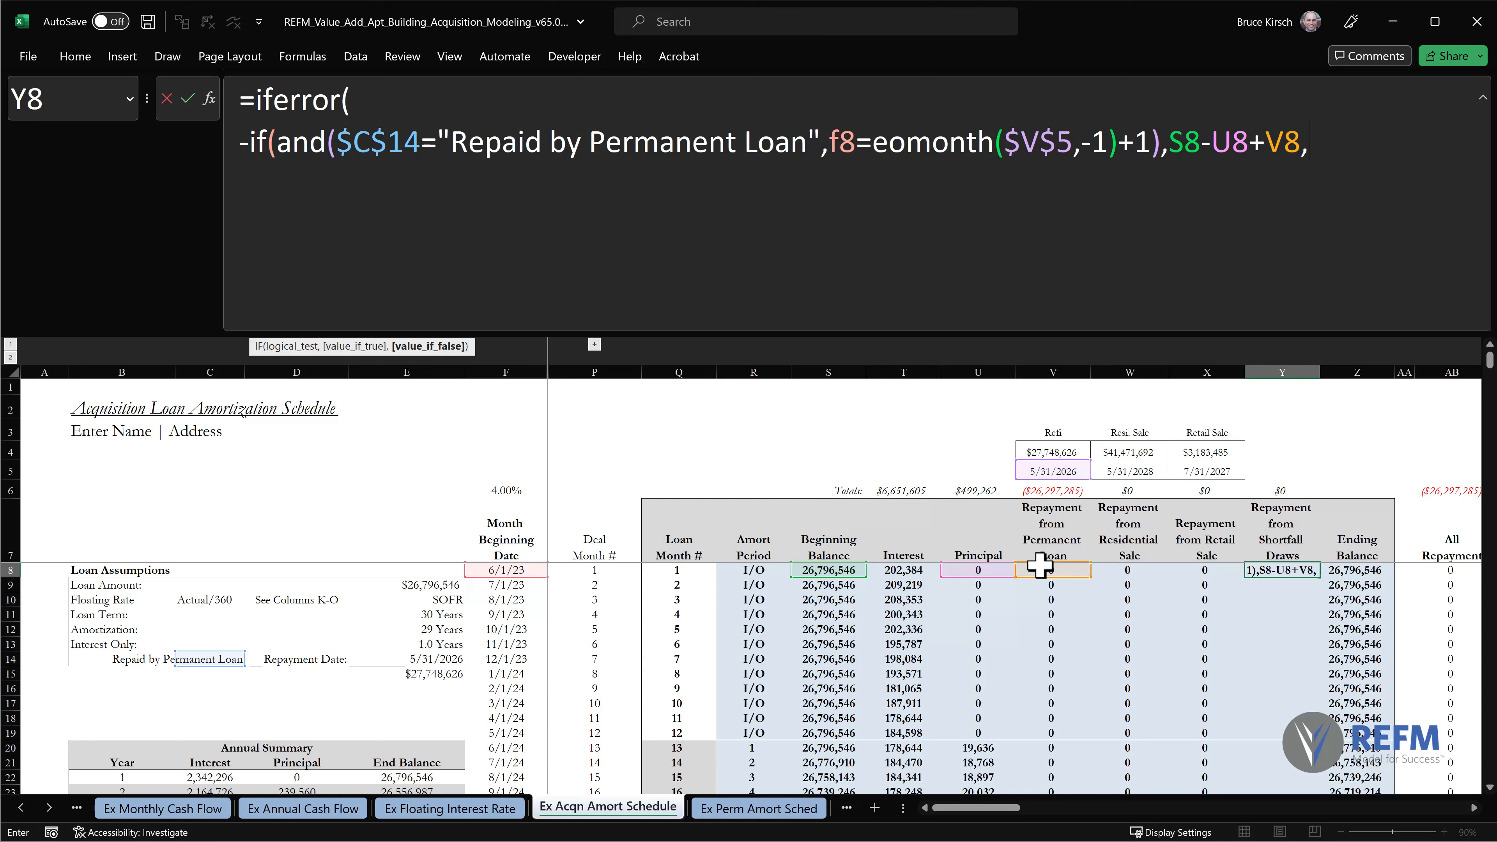
On a new formula line, nest a negated IF with an AND whose first condition is SUM(W8:X8)<0.
key(alt+Return)
text(-if)
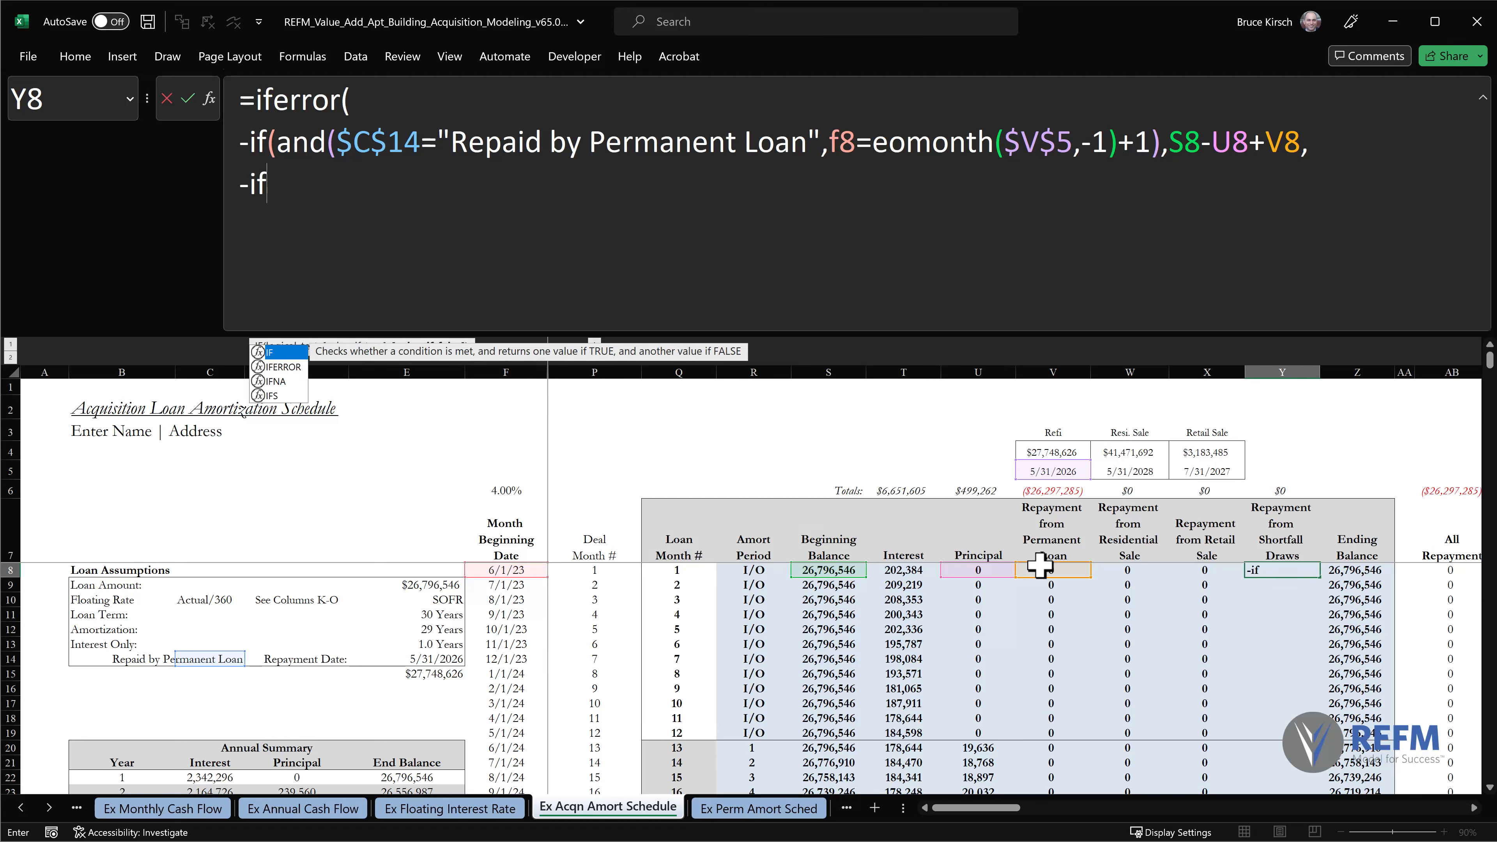
text((and)
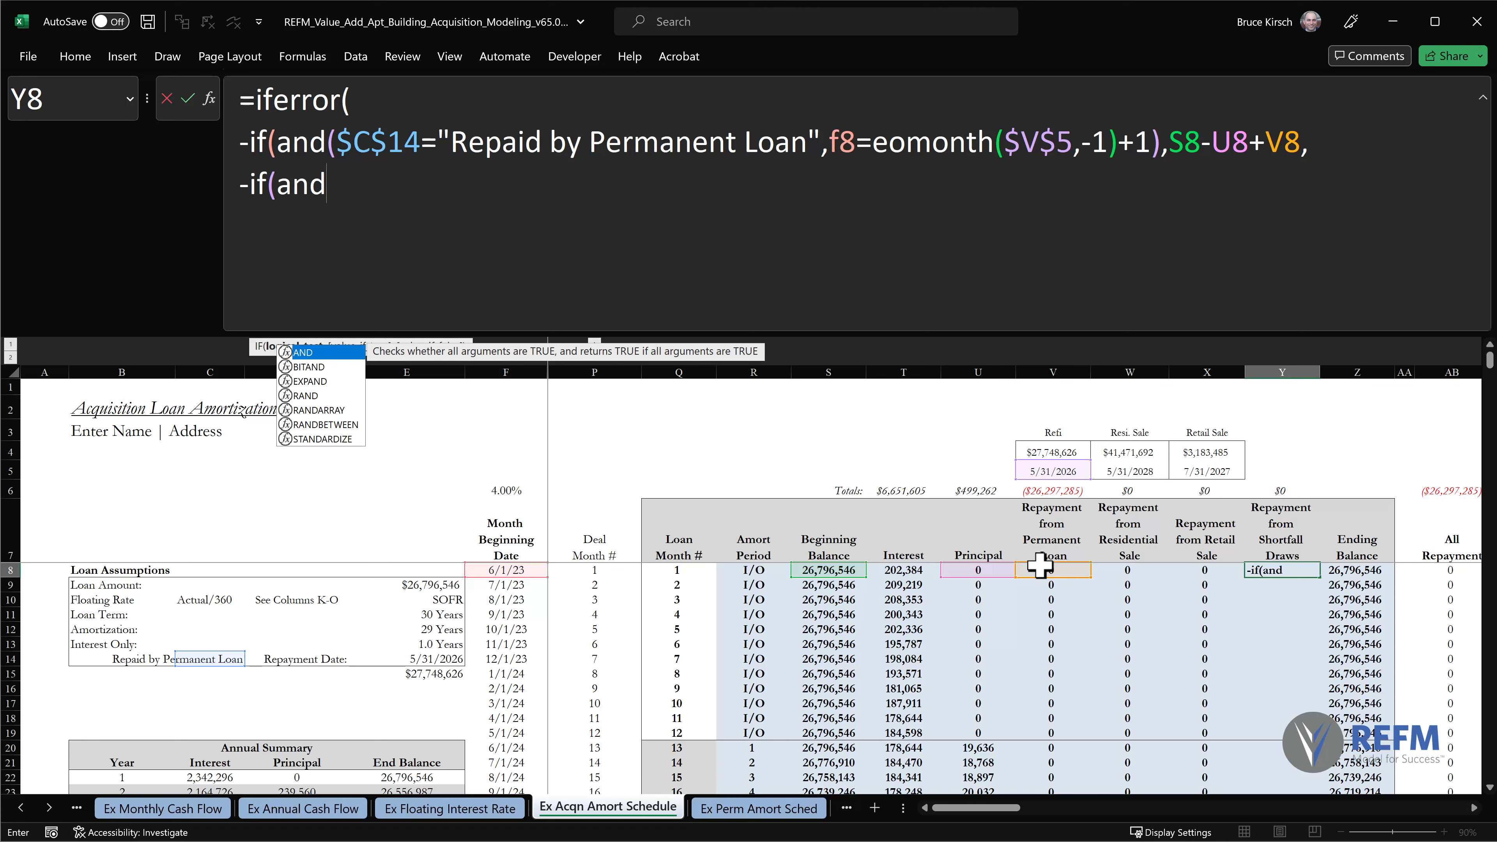
text((sum)
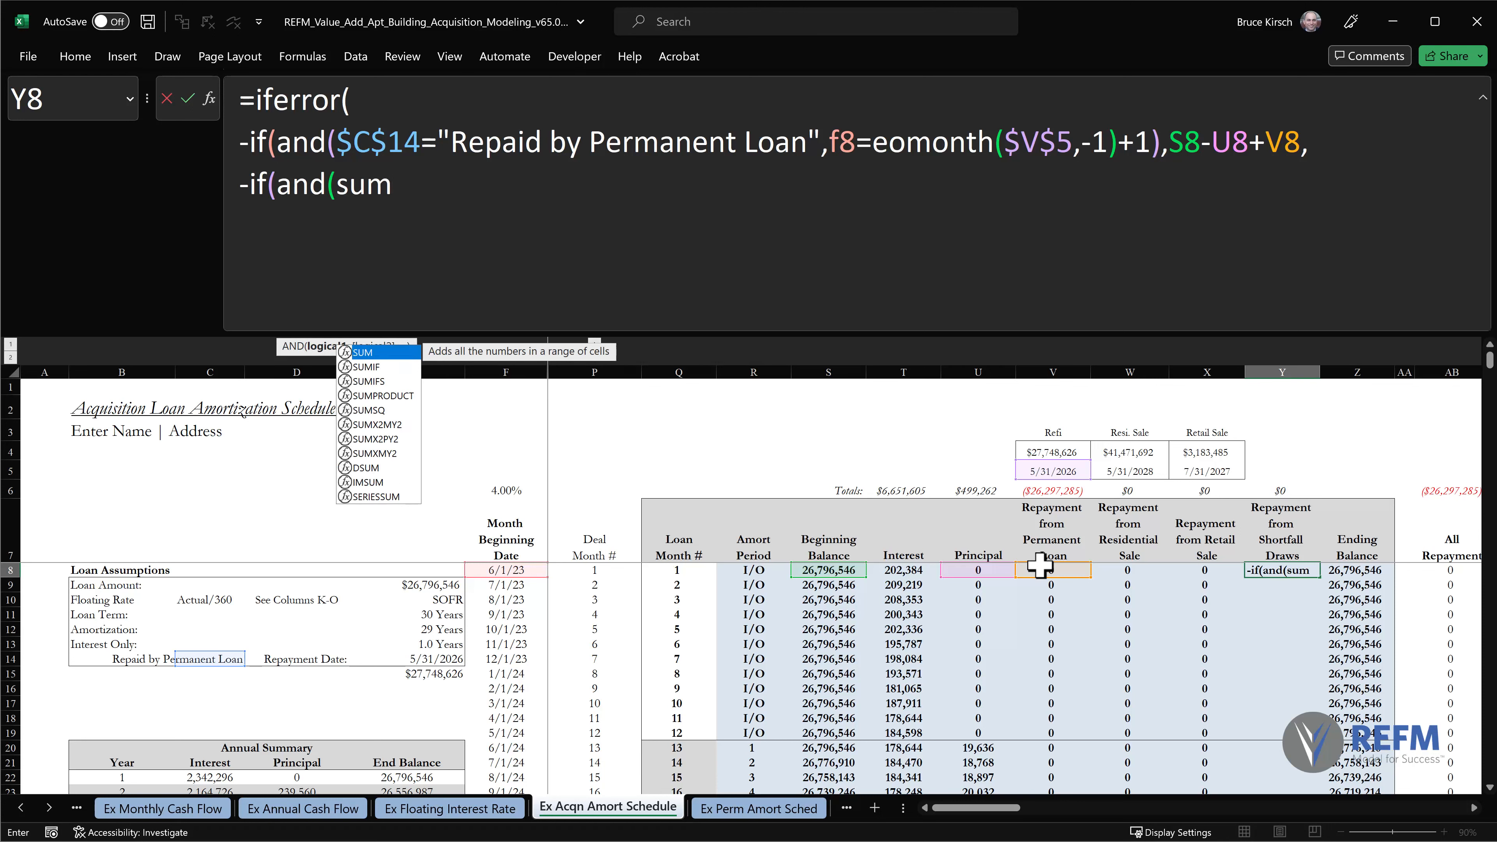
text(()
click(1138, 570)
drag(1177, 569, 1191, 570)
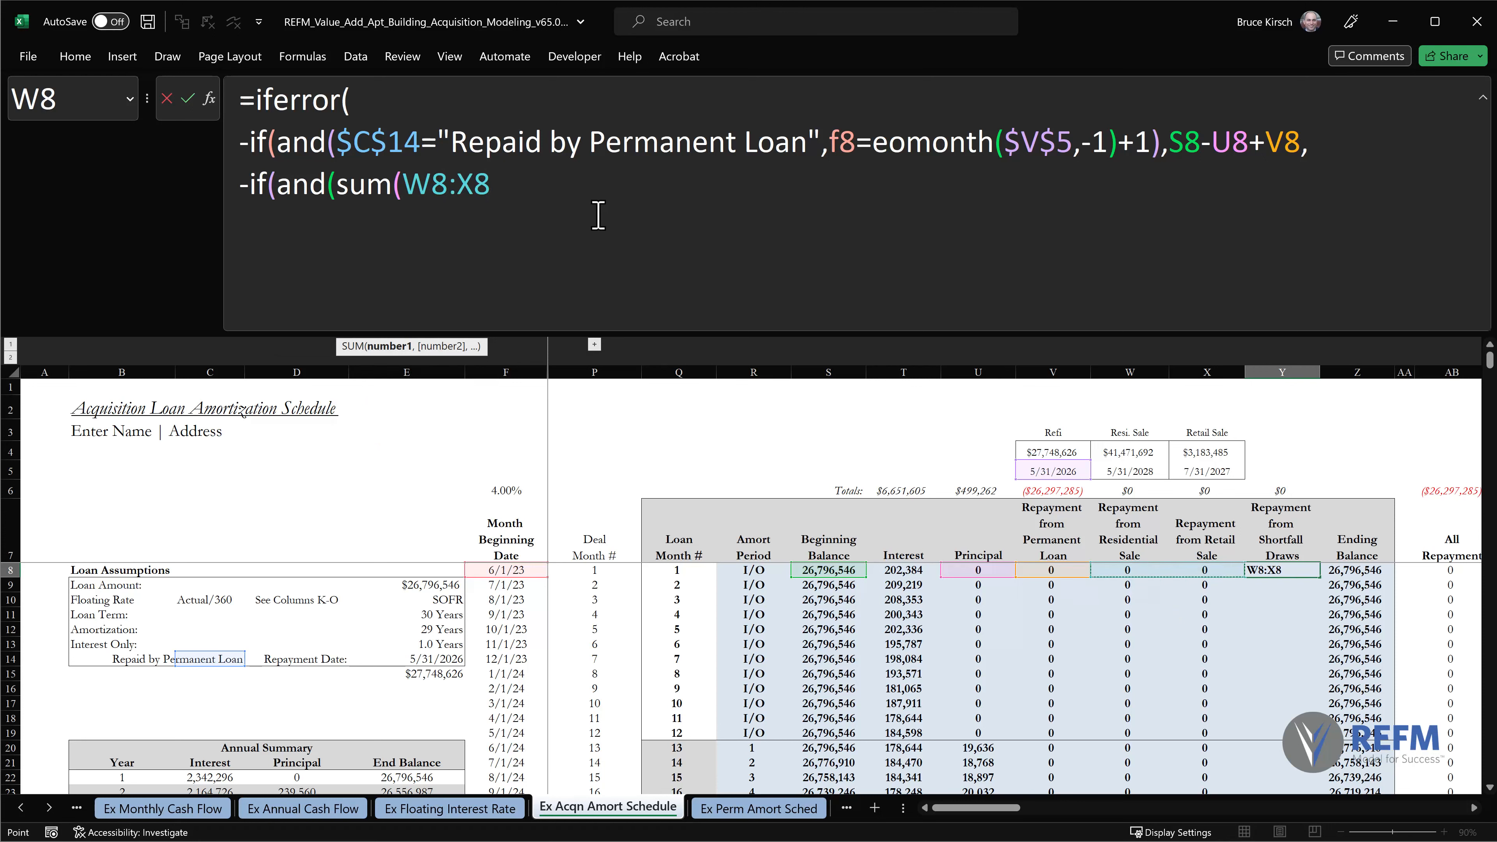
text()<0)
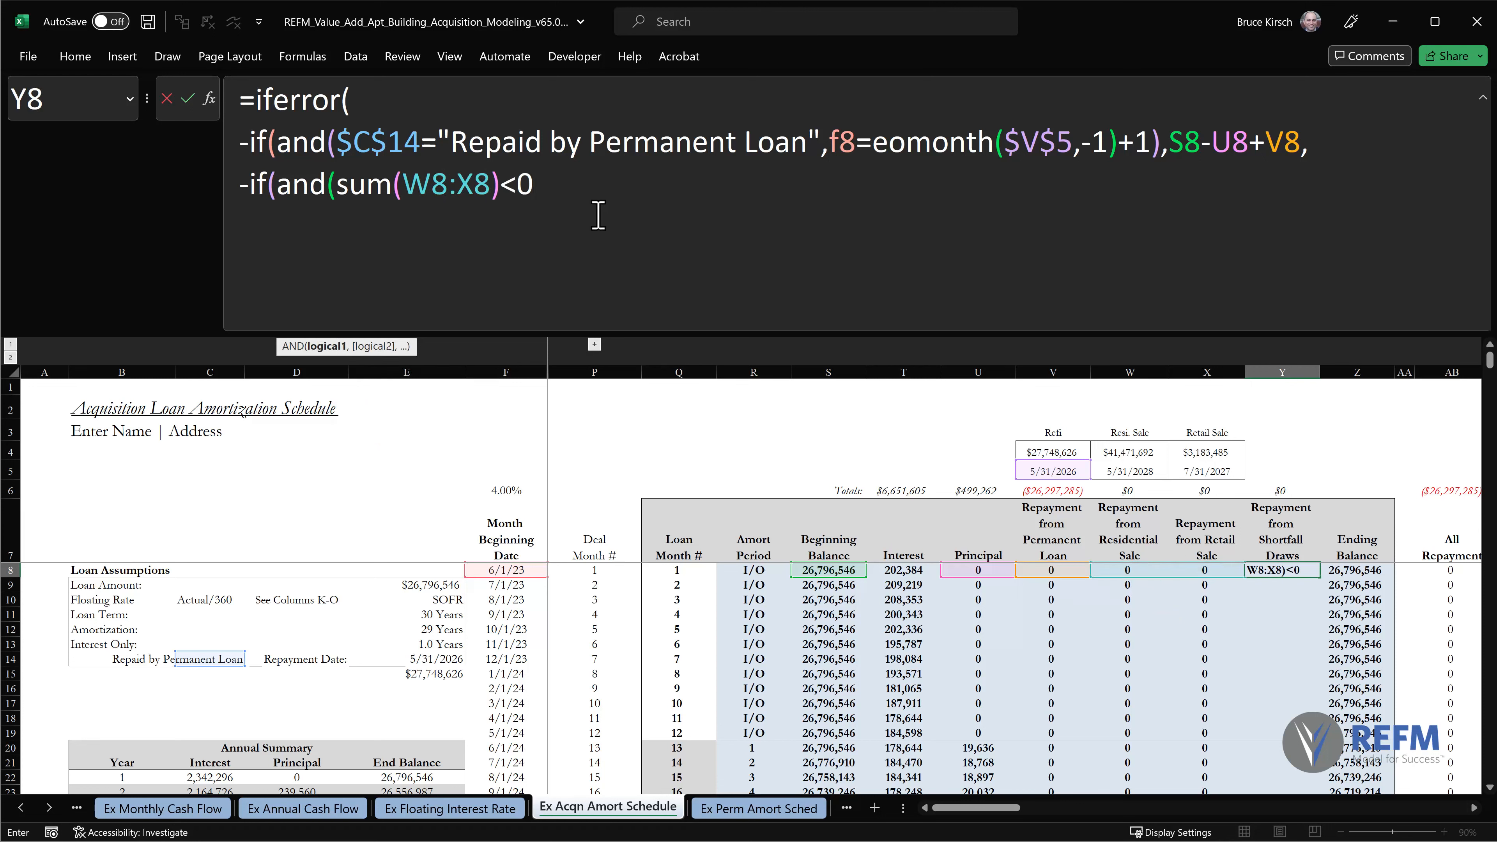
text(,)
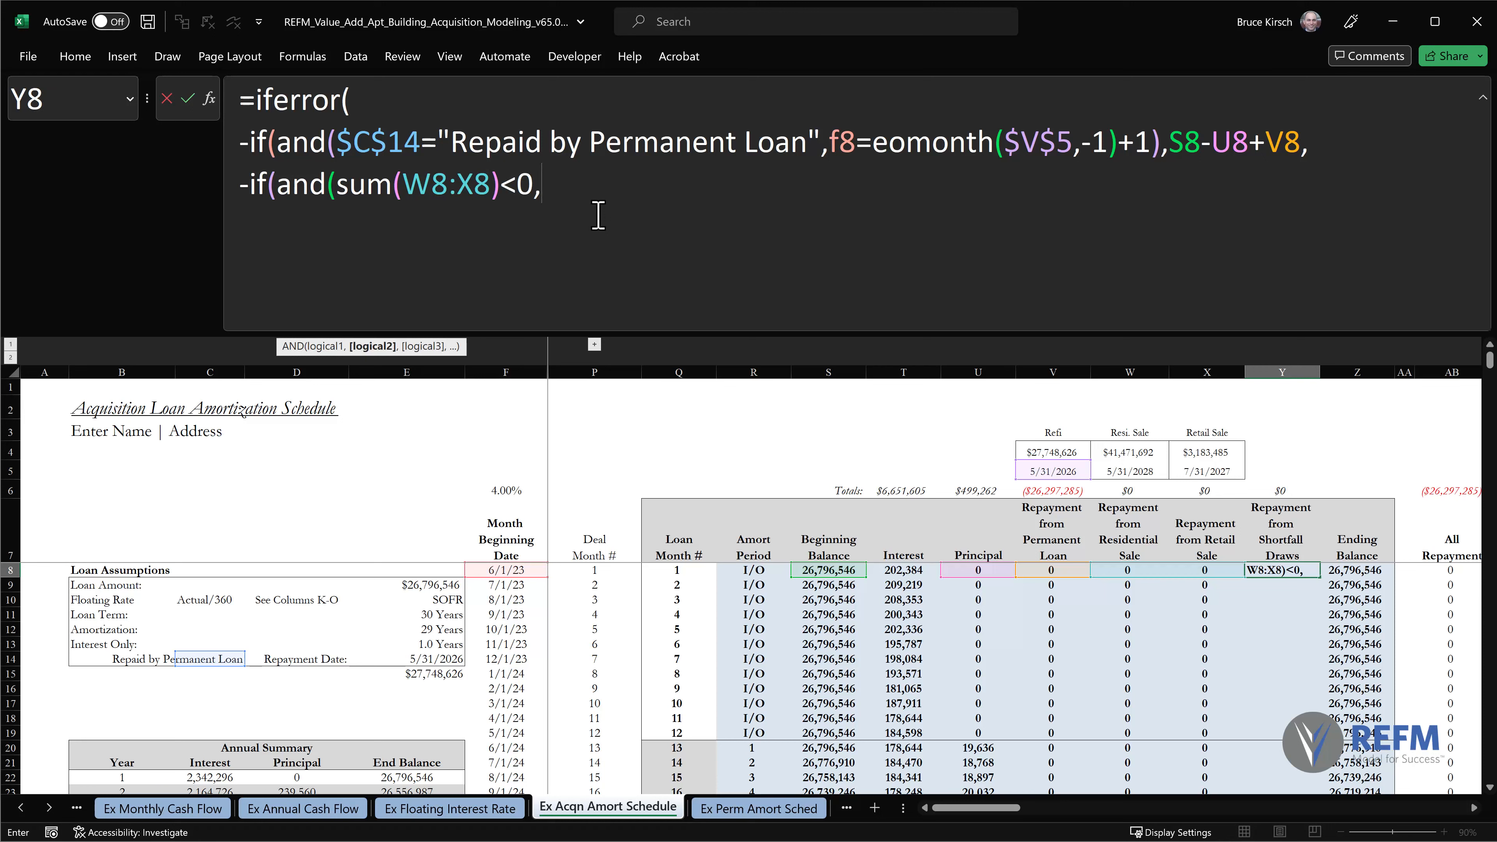
text(-sum()
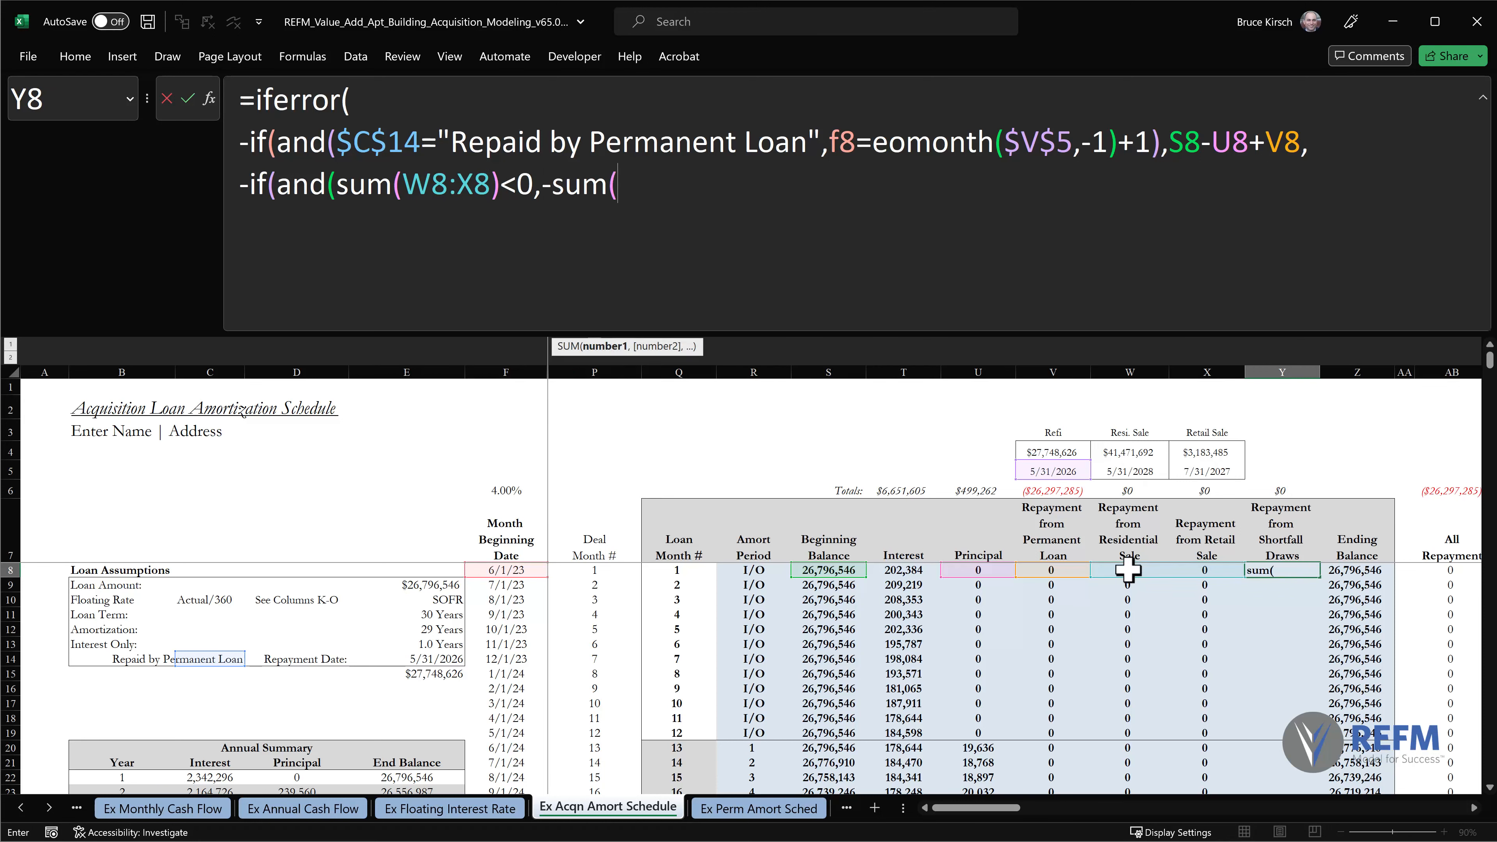
Add the nested AND's second condition, -SUM(W8:X8)<S8-U8, comparing the sale repayments with the balance less principal.
drag(1132, 570, 1179, 568)
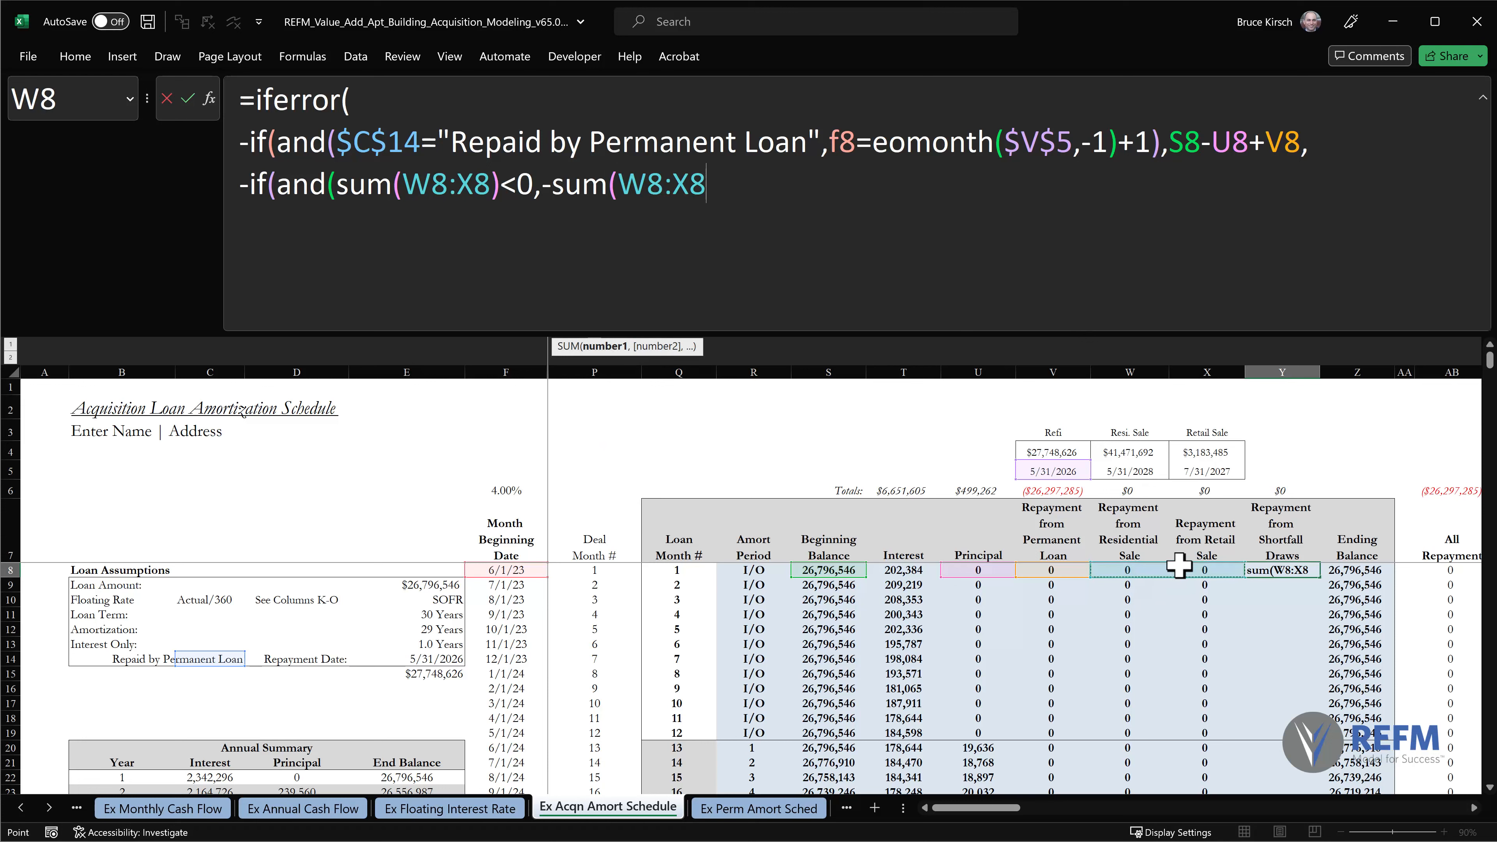
text()<)
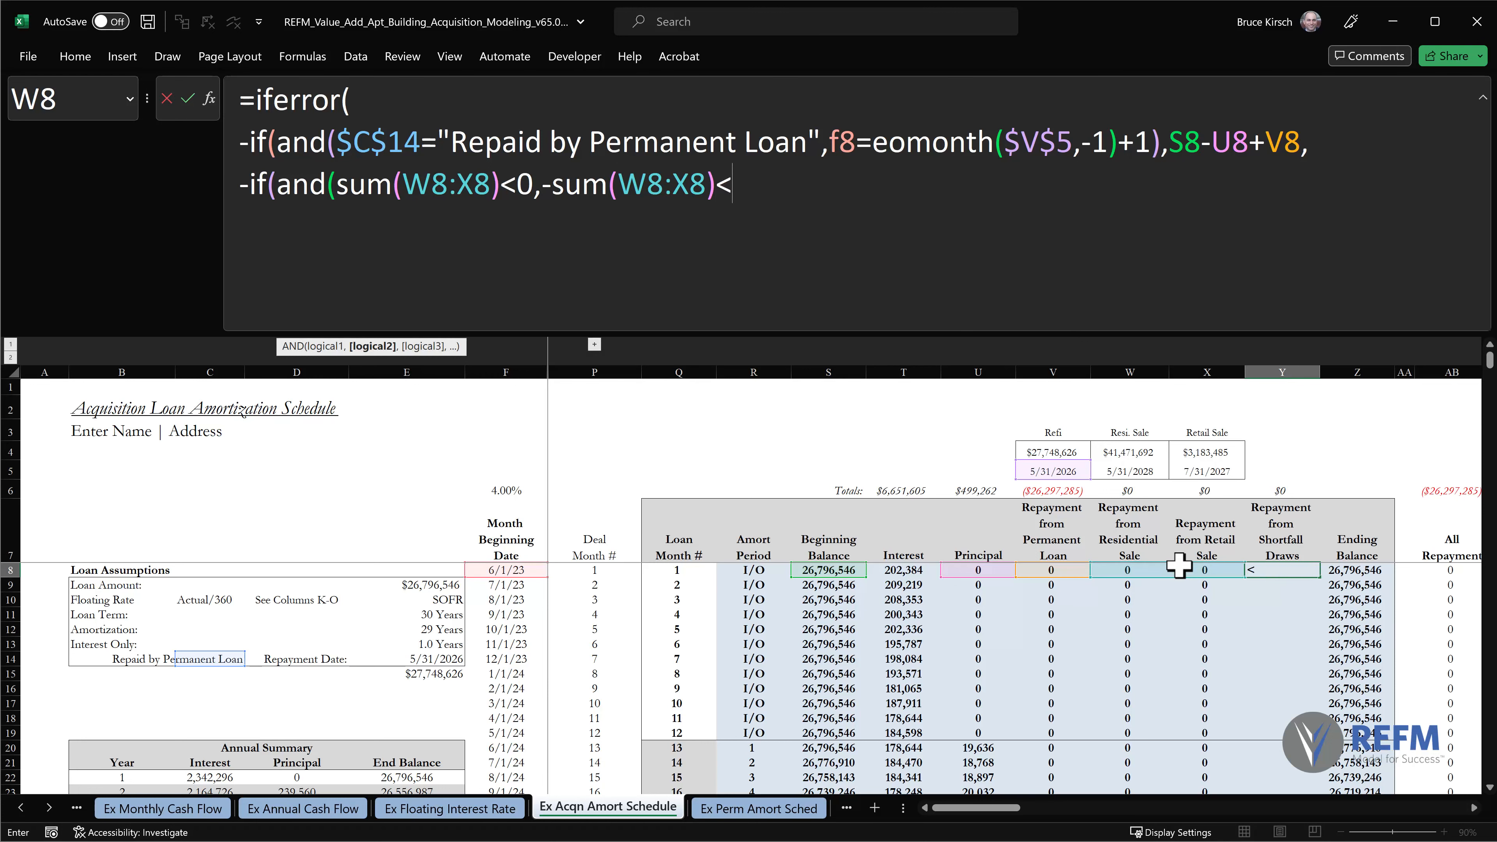
click(813, 570)
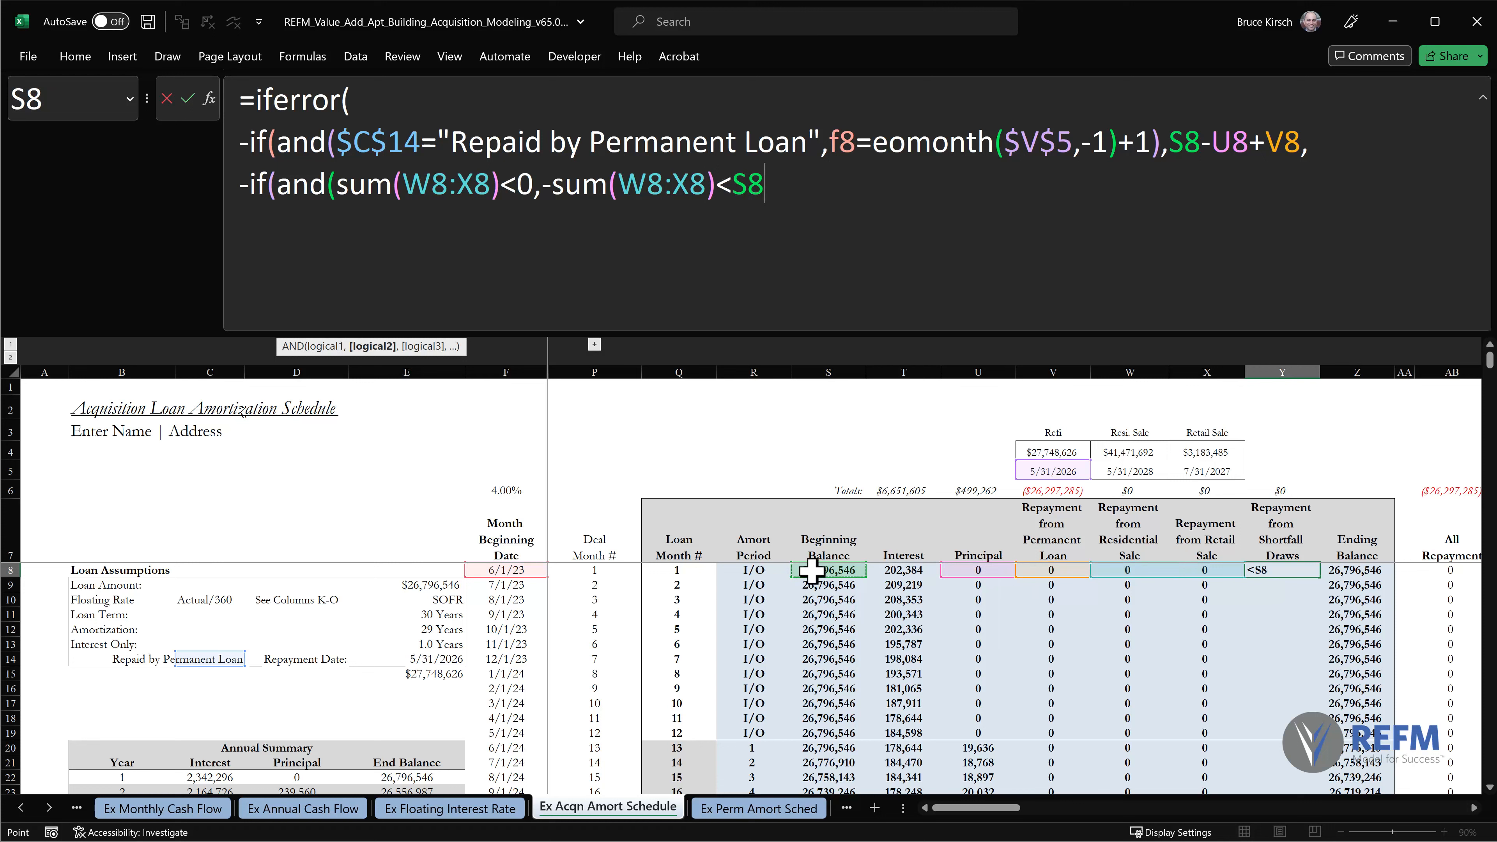
text(-)
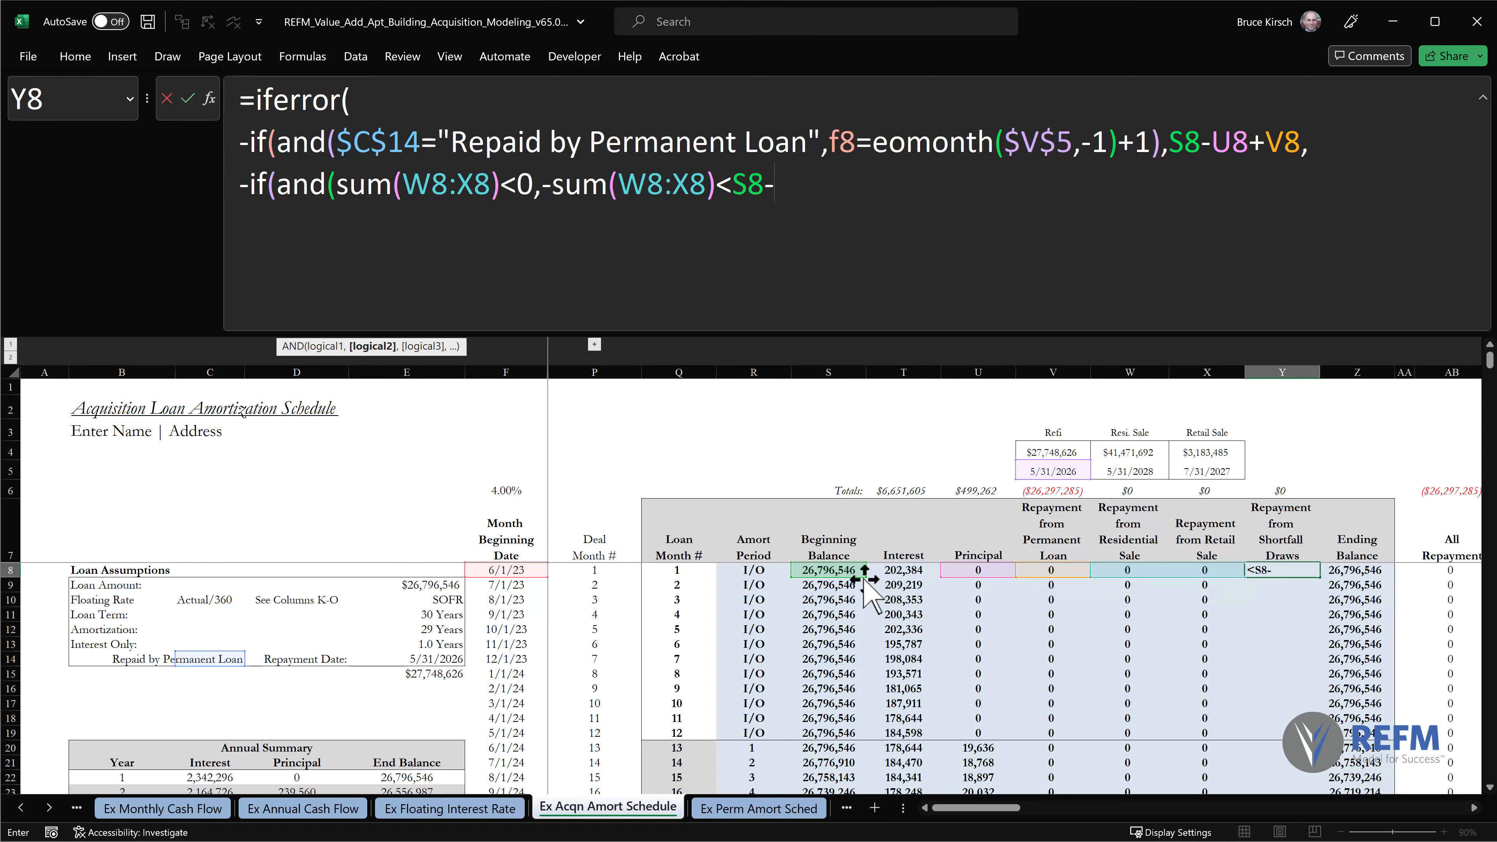
click(964, 572)
text(,)
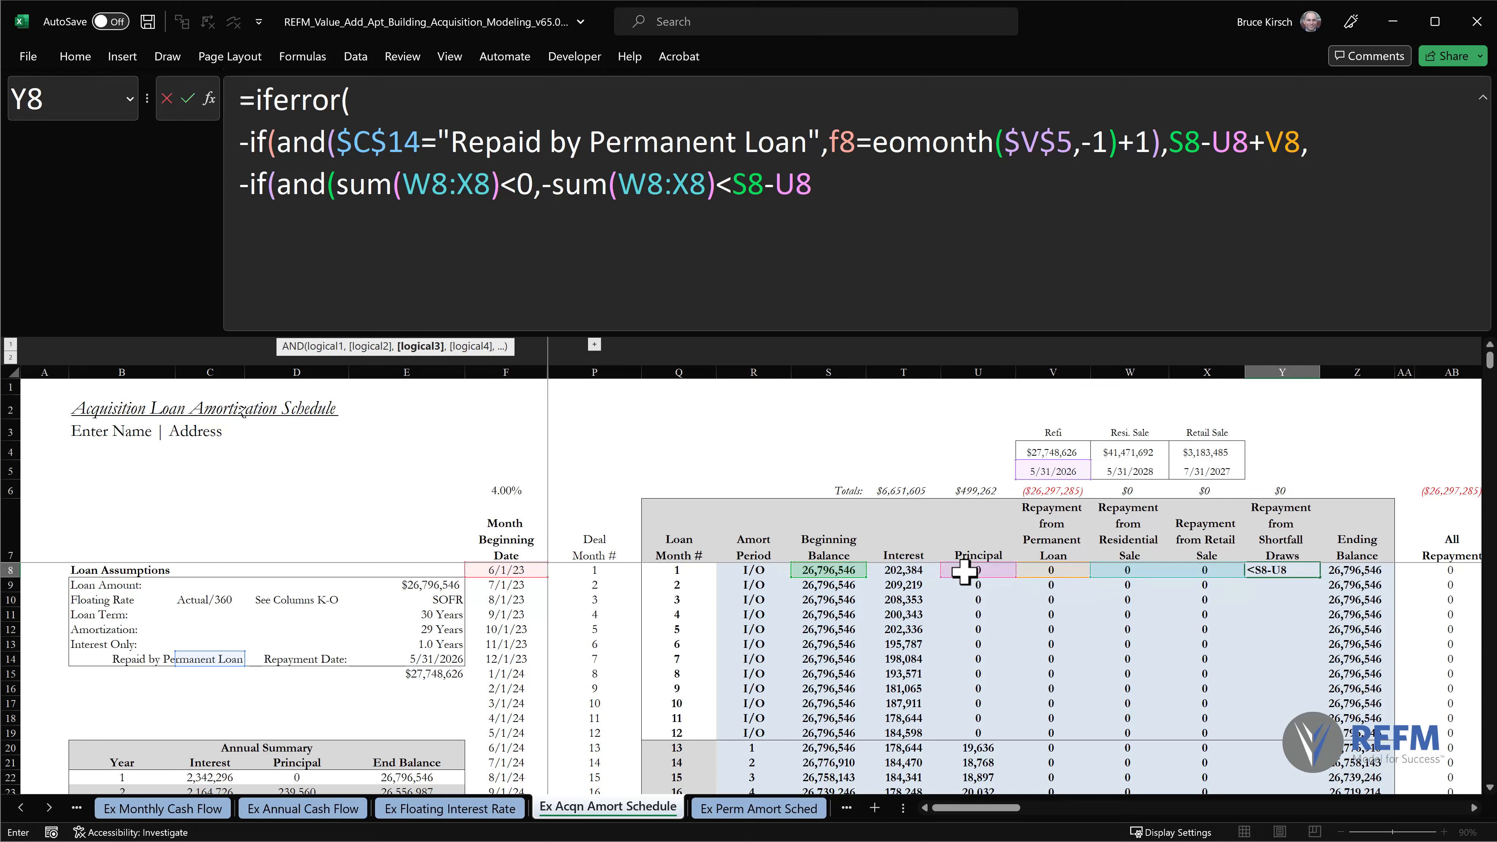
text(eomon)
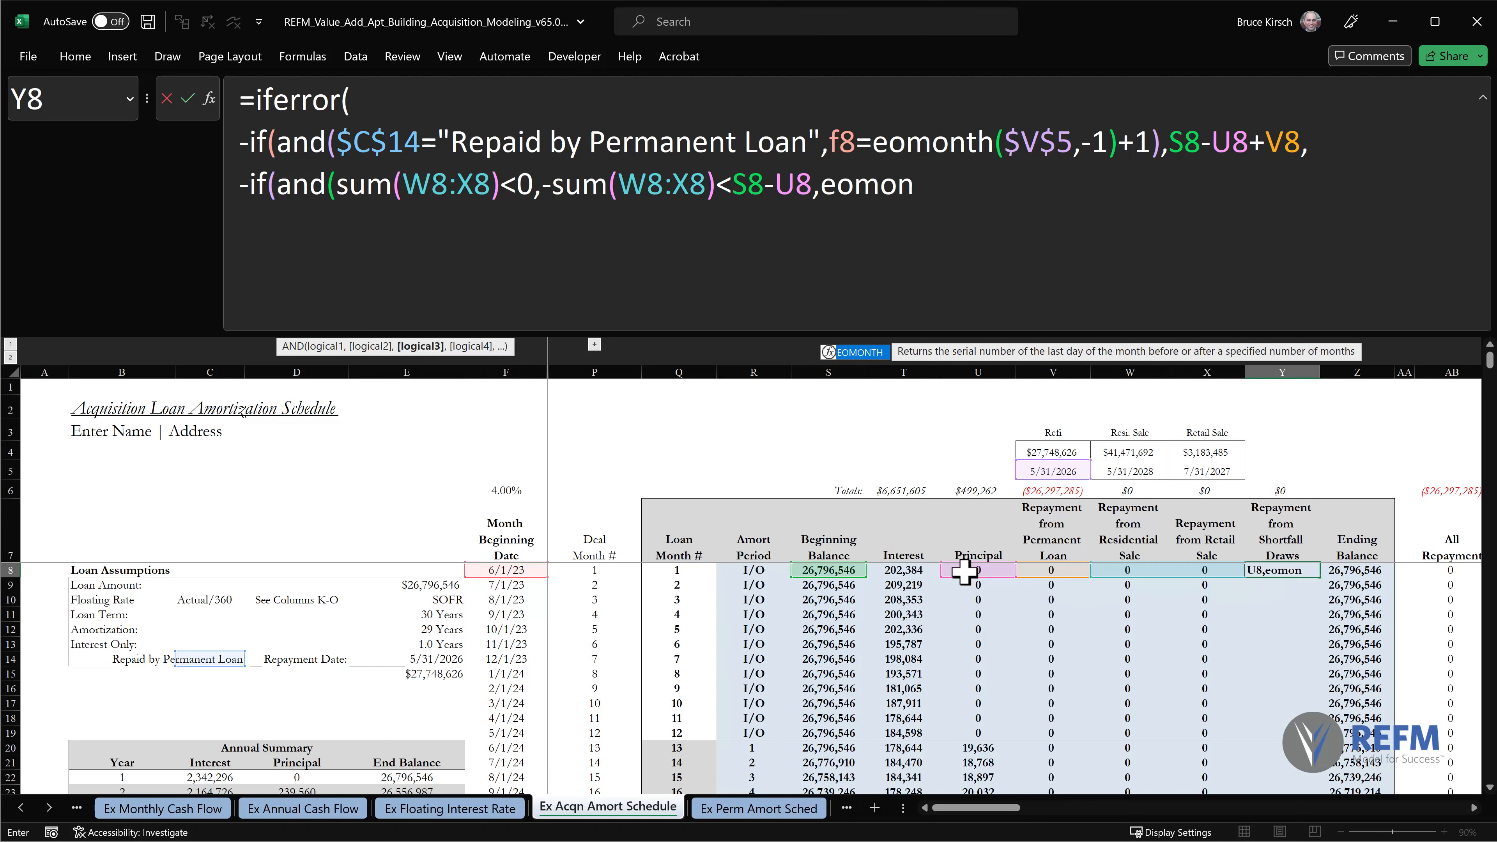
text(th()
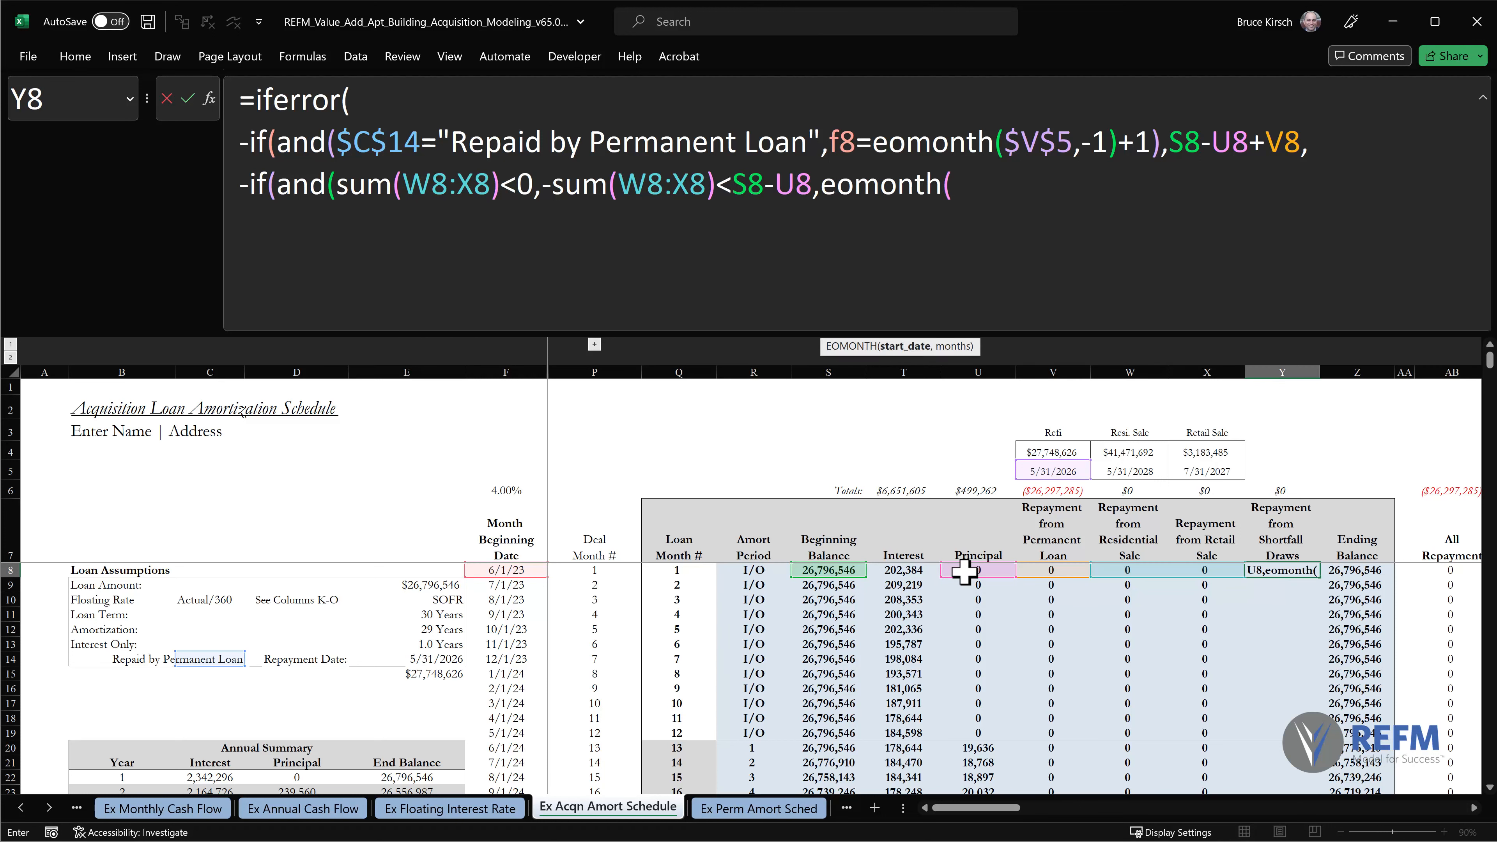
text(f8,)
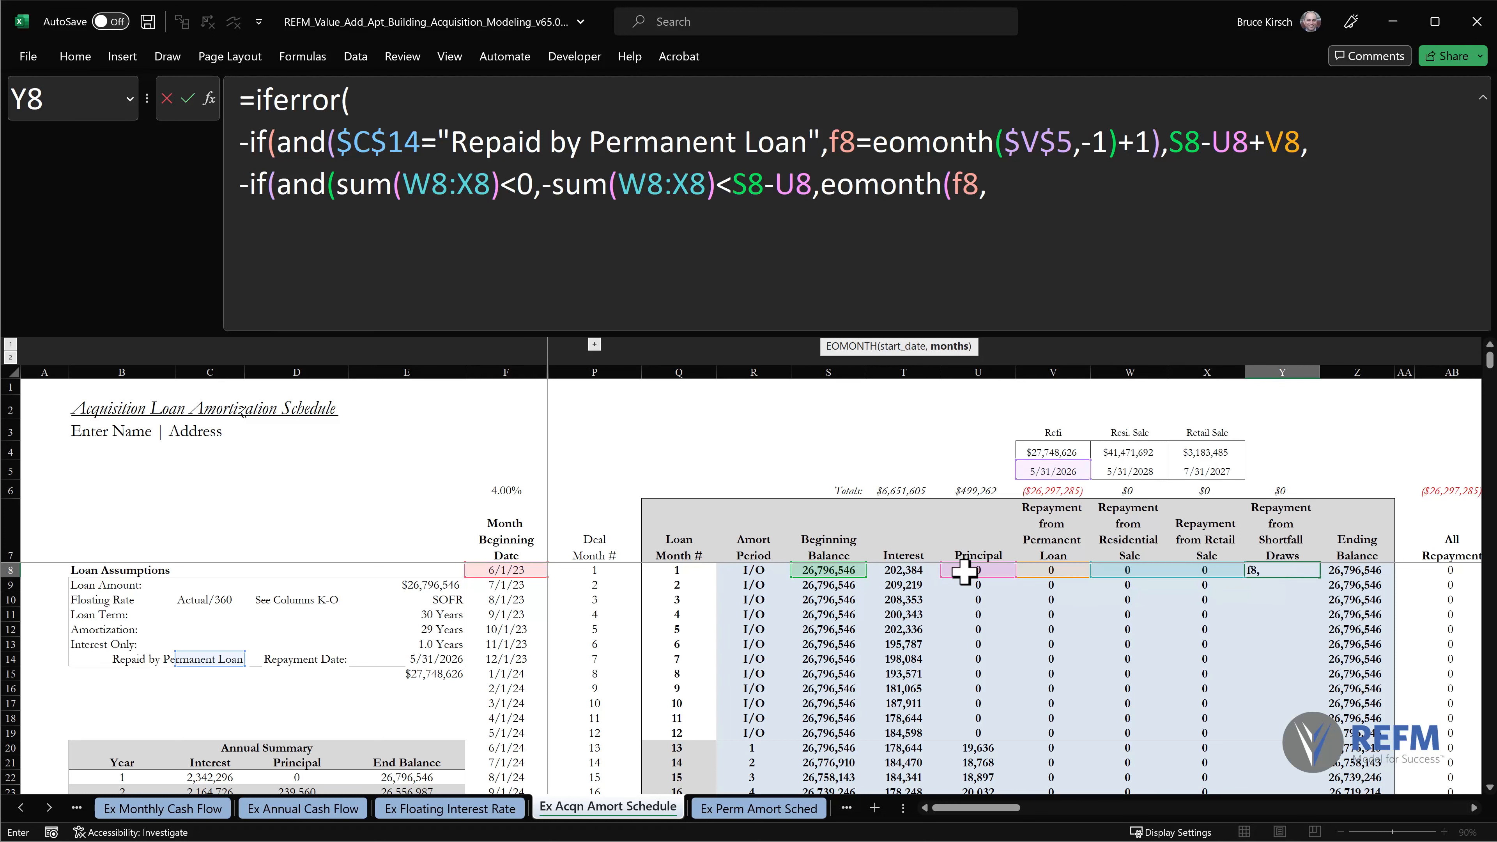
text(0))
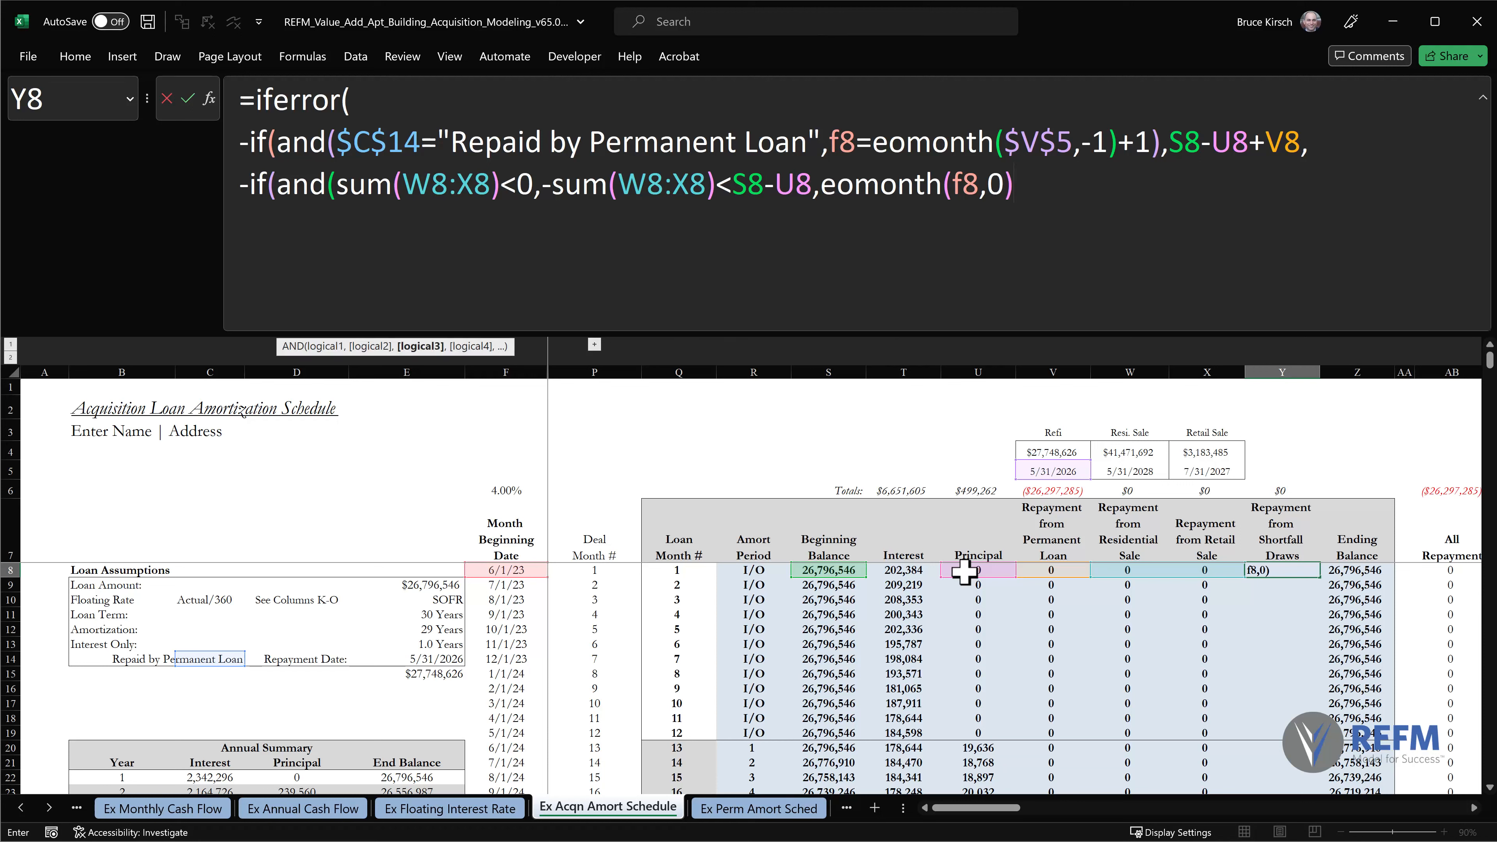
text(>=m)
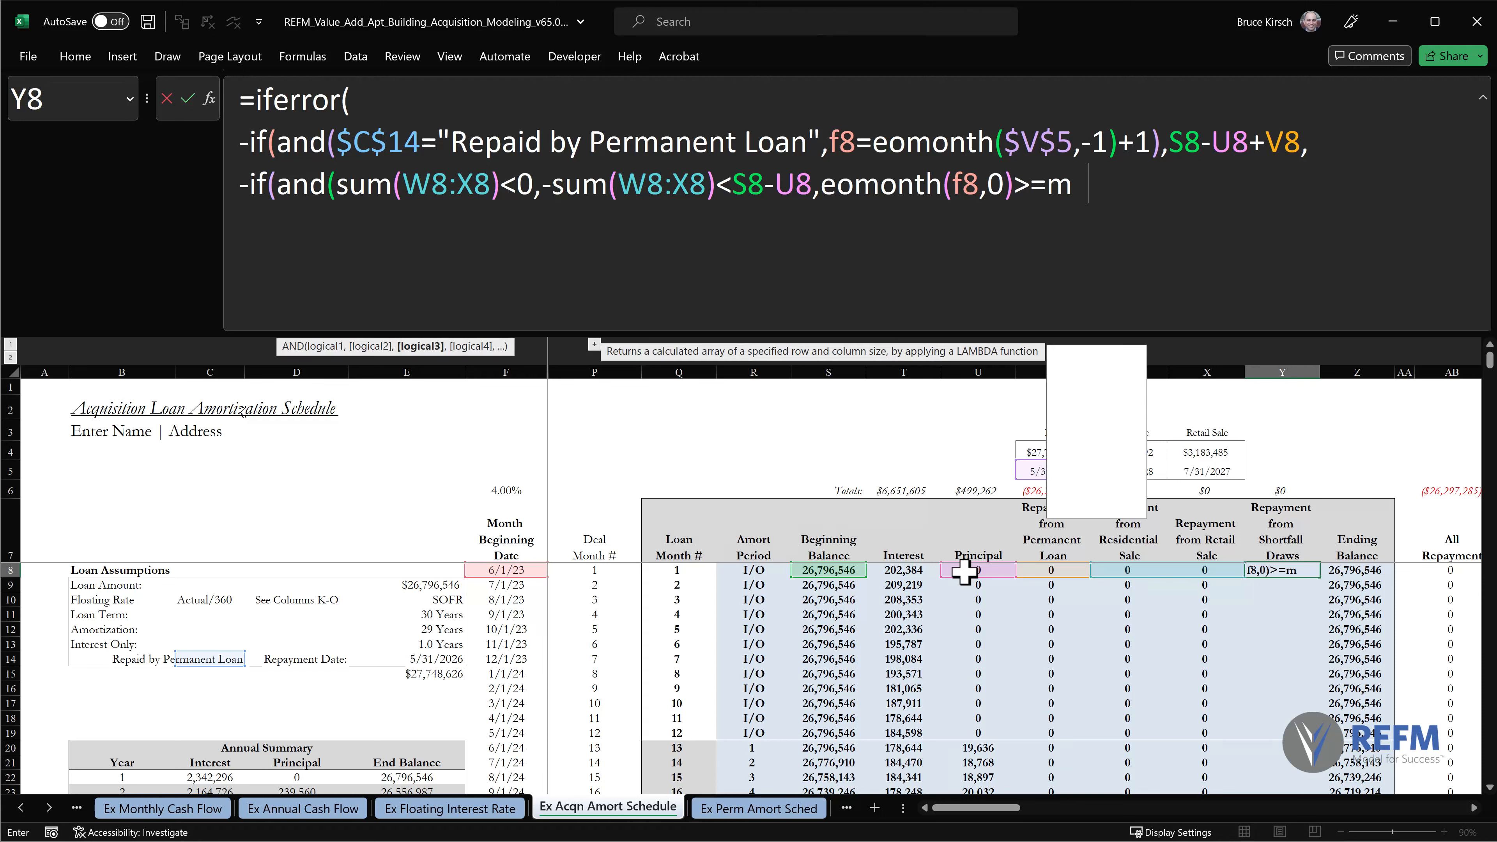
text(ax()
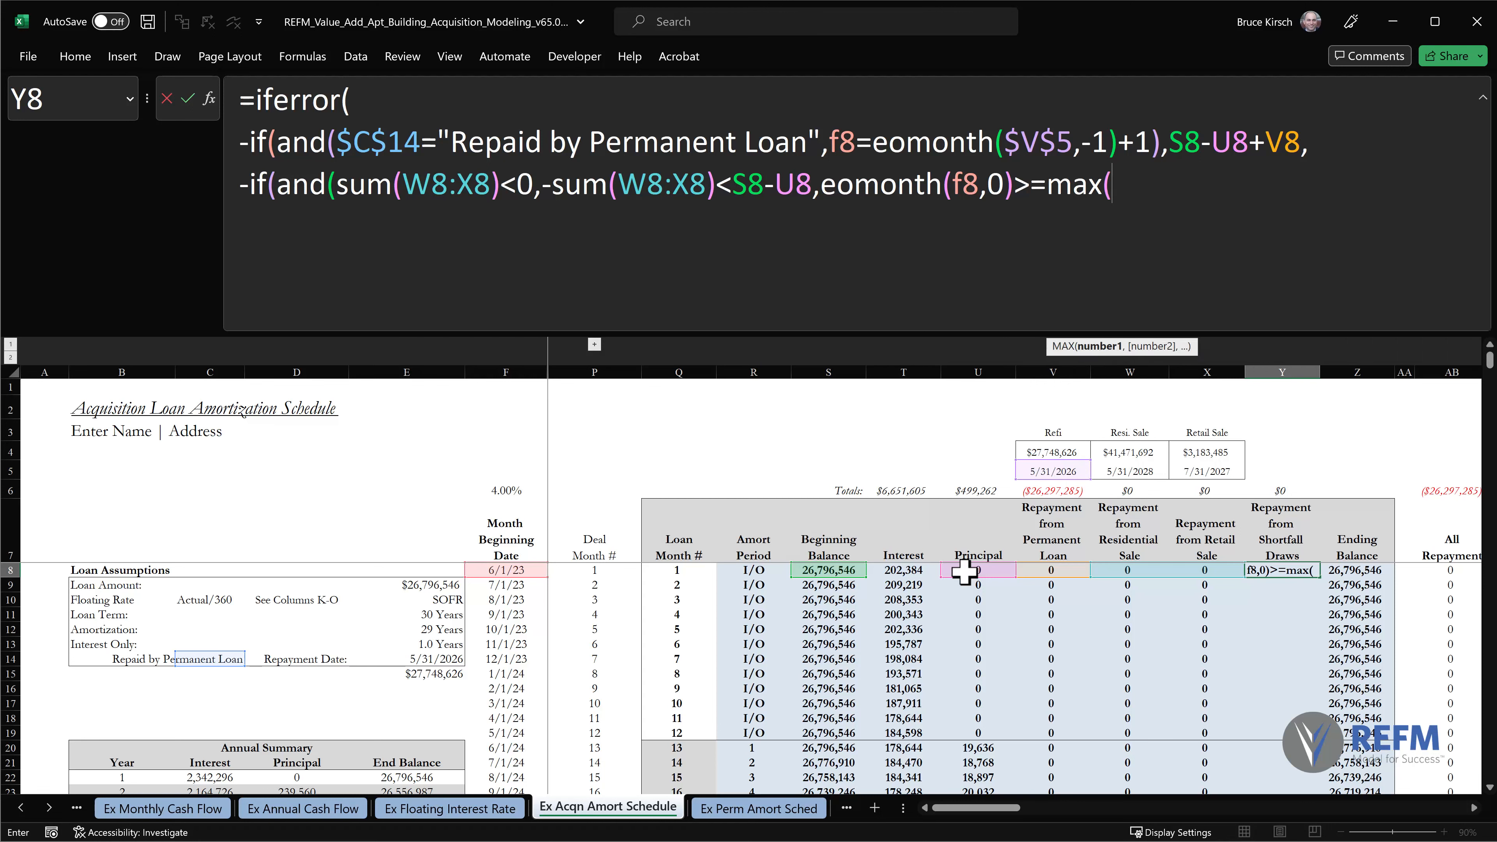
Give MAX the absolute sale date range $W$5:$X$5, and close both the MAX and the nested AND.
drag(1130, 471, 1202, 472)
click(1143, 195)
key(F4)
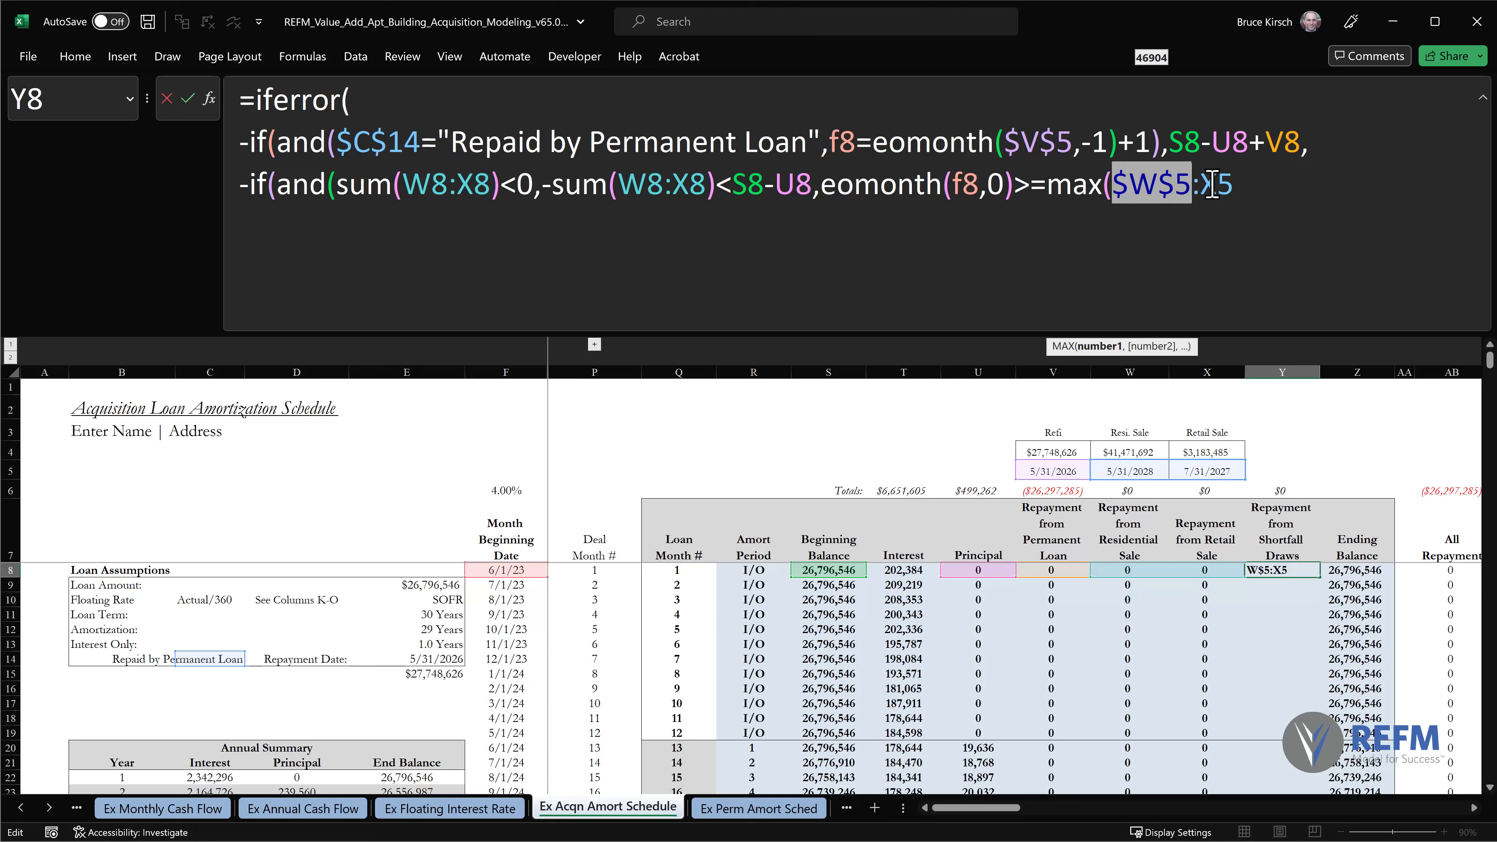
click(1269, 194)
key(F4)
click(1290, 181)
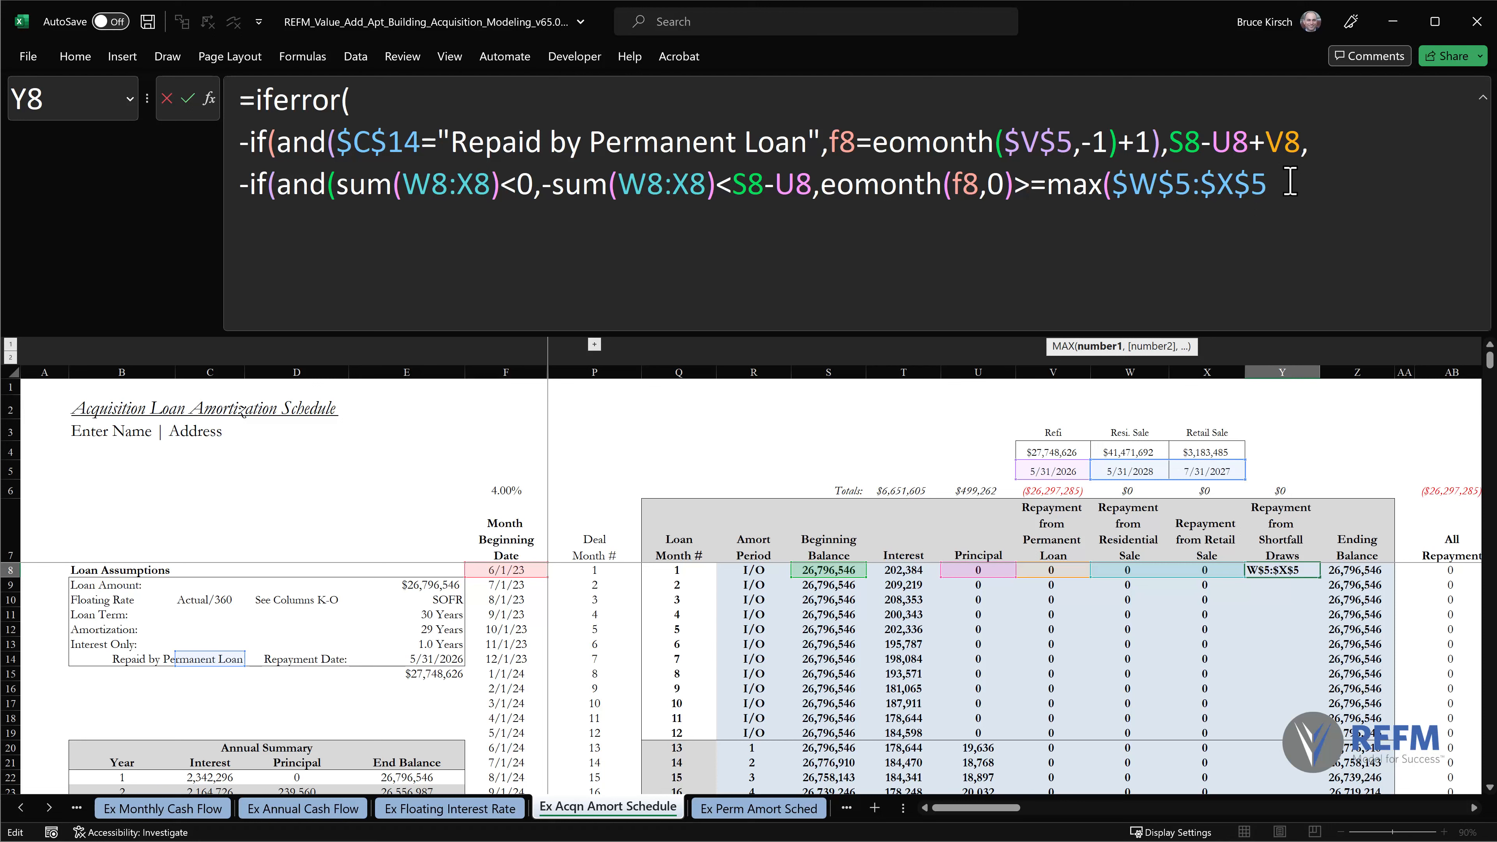
text()))
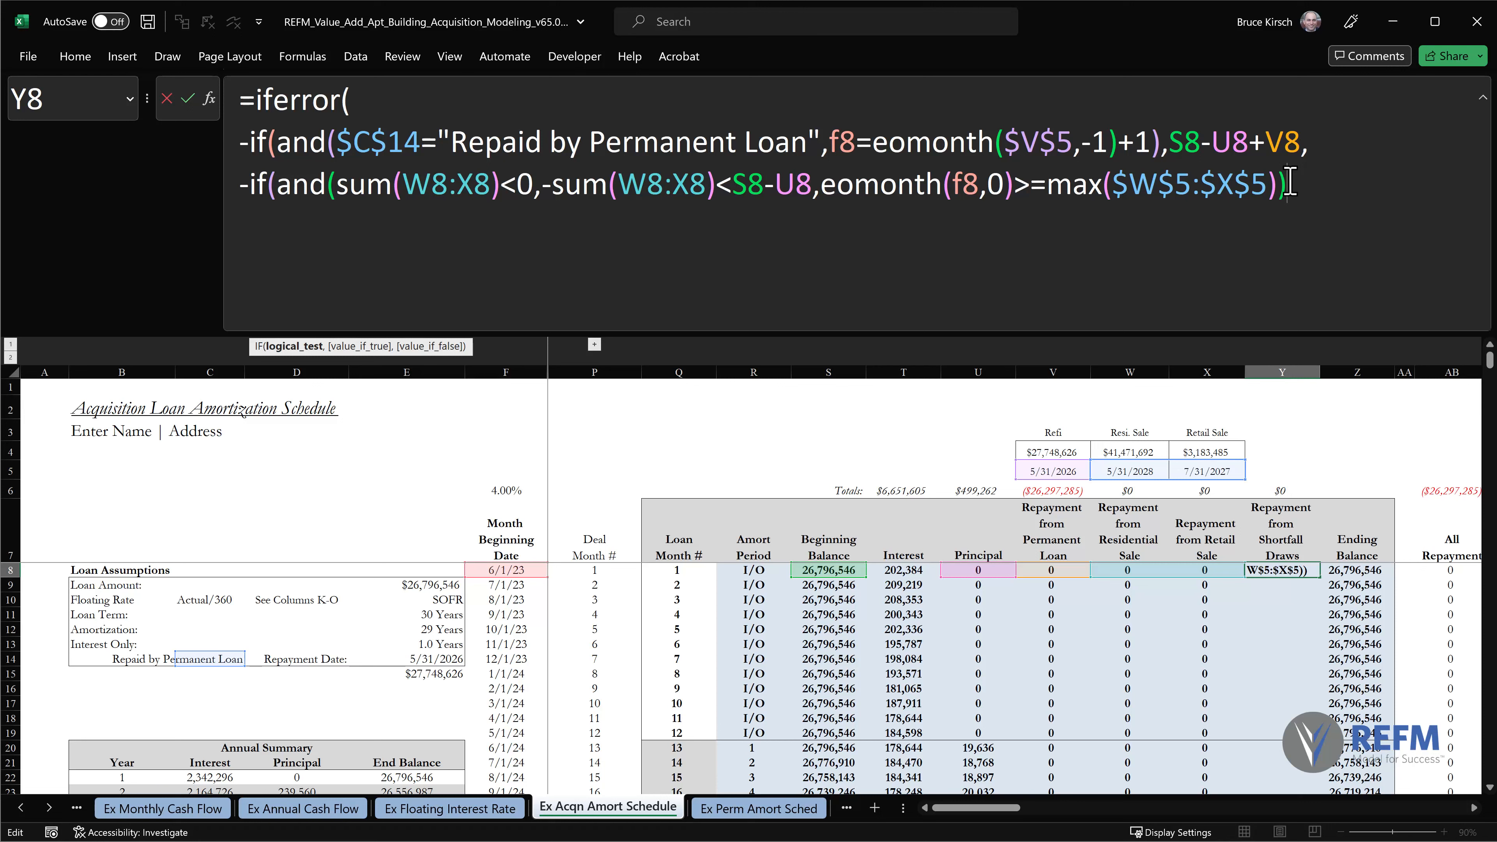
Use S8-U8+SUM(W8:X8), beginning balance less principal plus the sale repayments, as the nested IF's true value.
text(,)
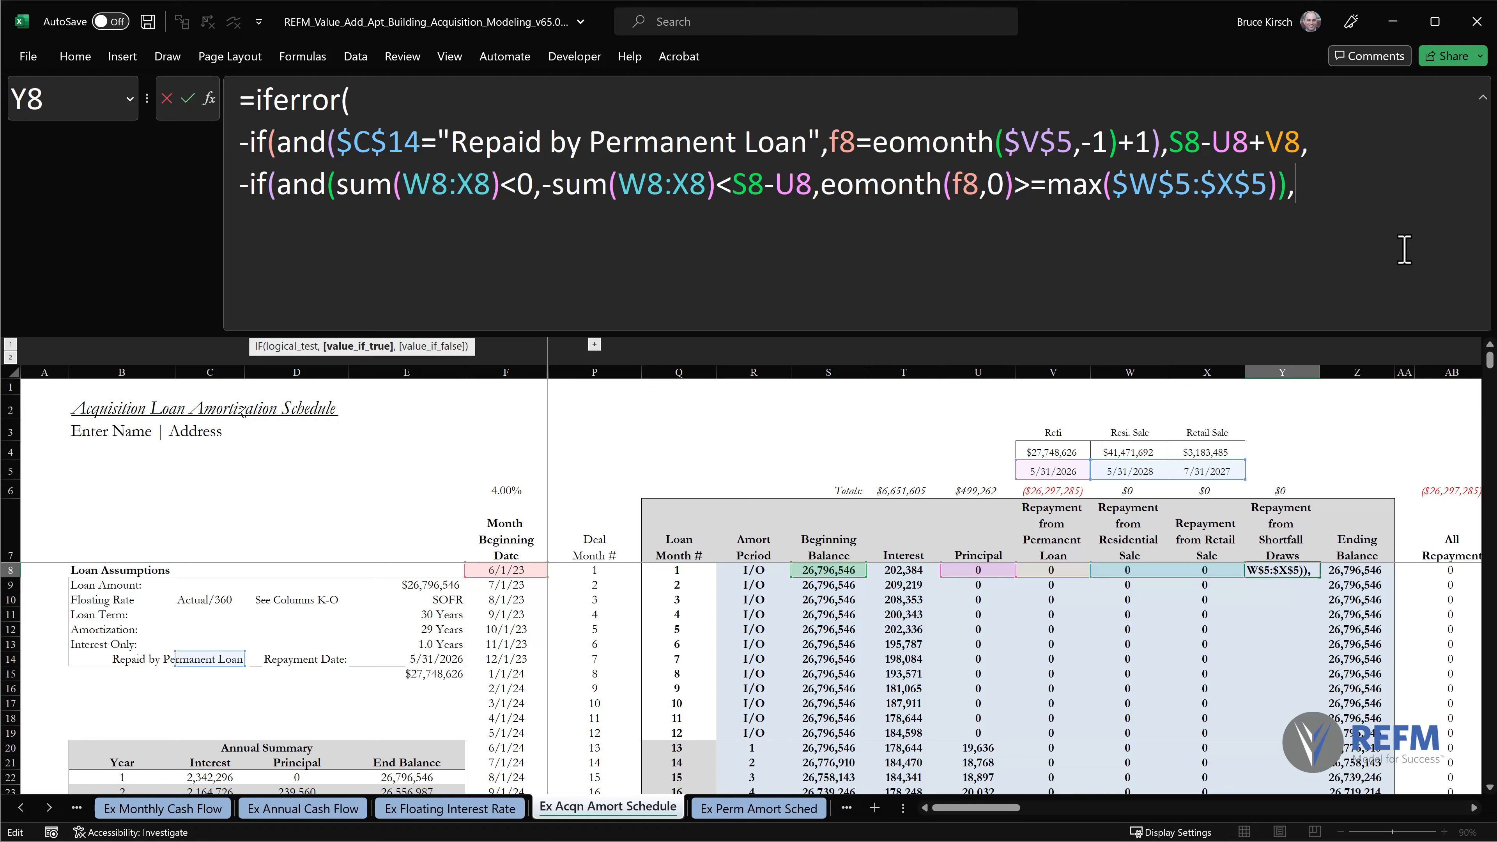
text(s8-)
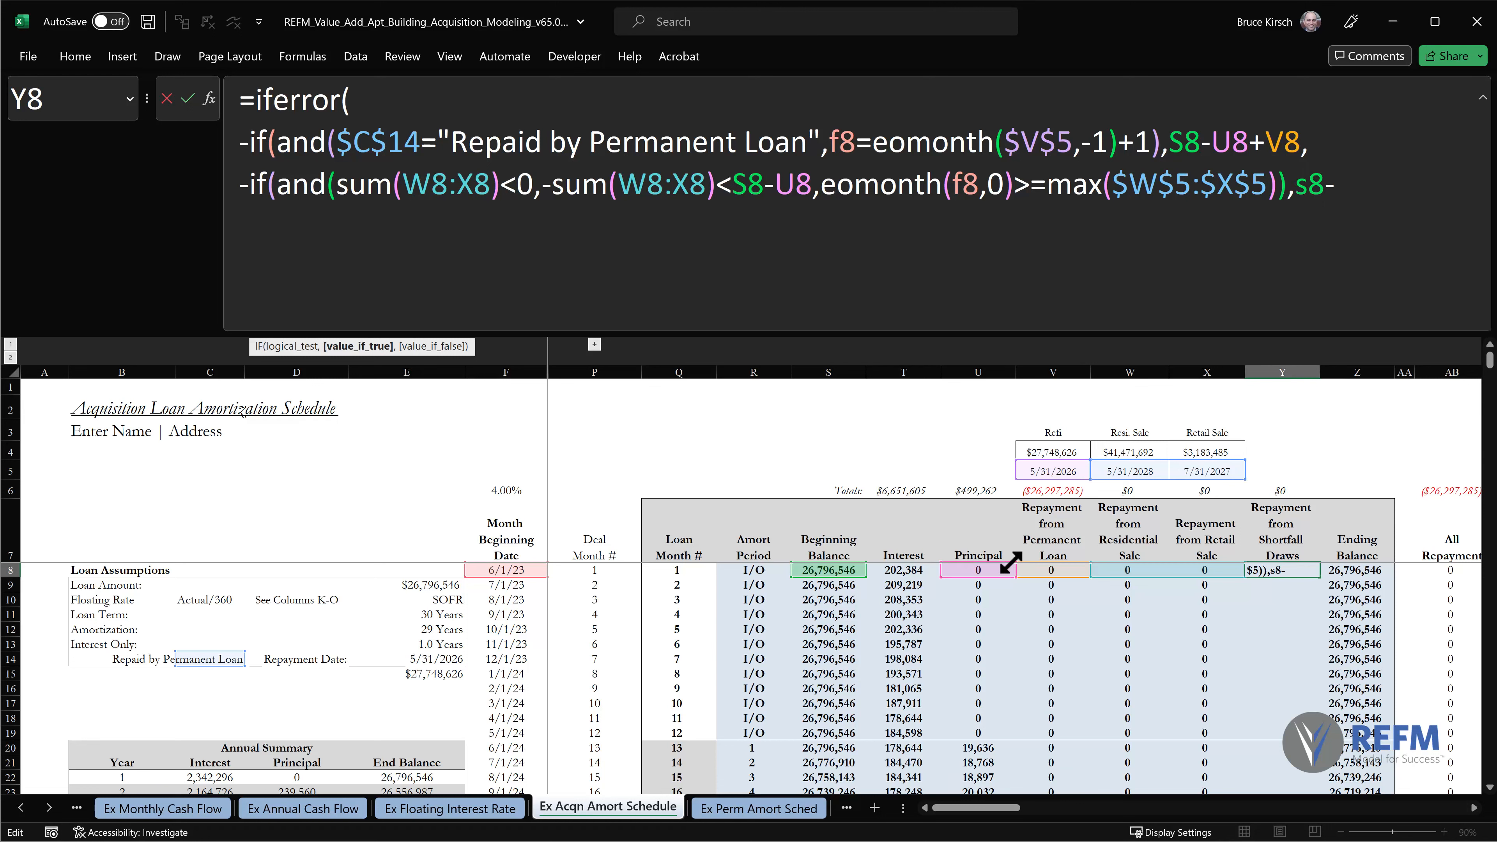
click(970, 569)
text(+)
text(sum()
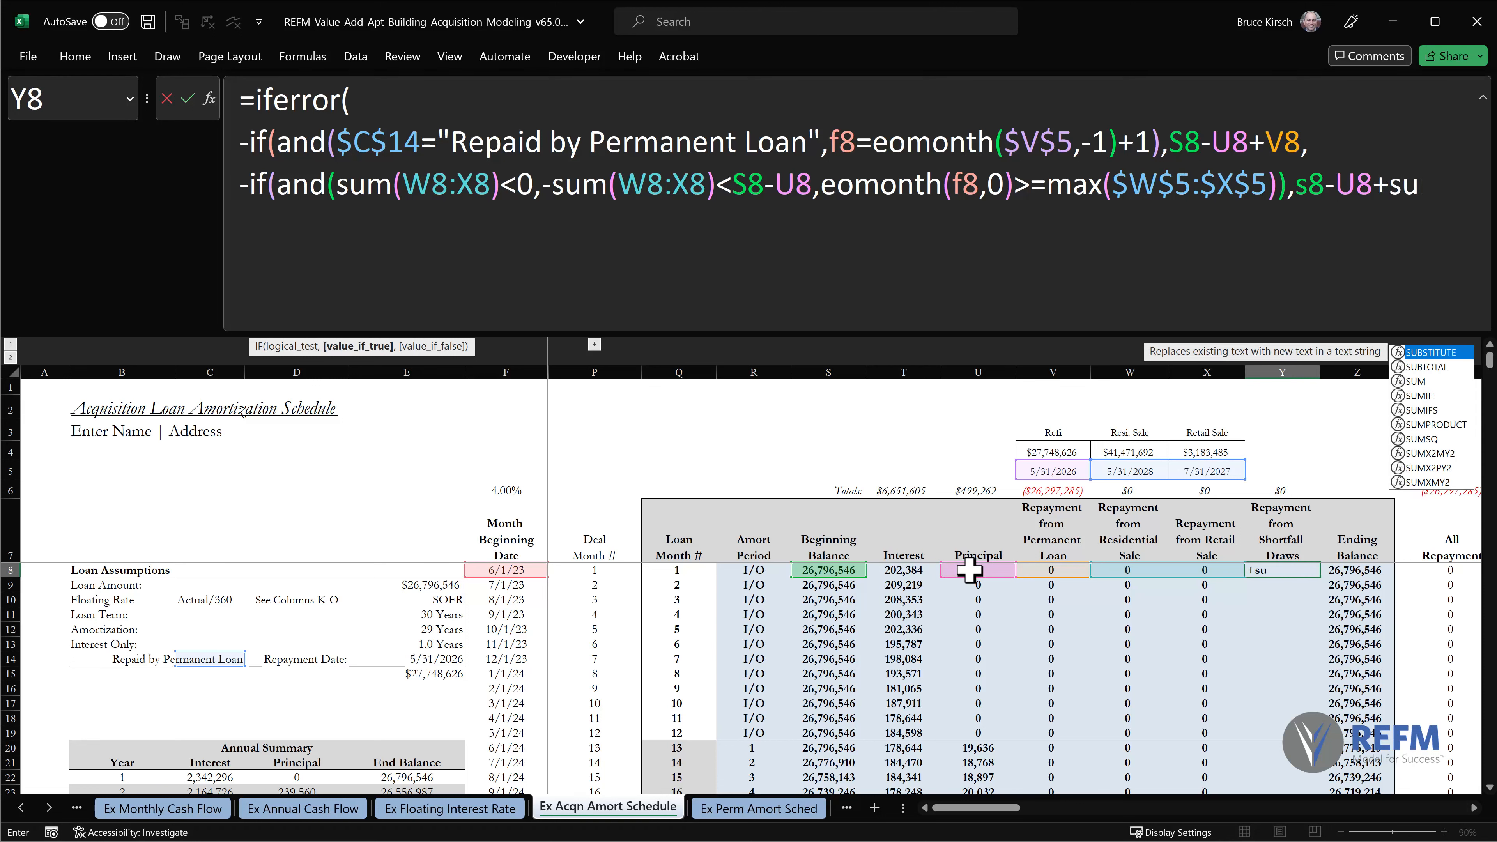
drag(1130, 571, 1190, 567)
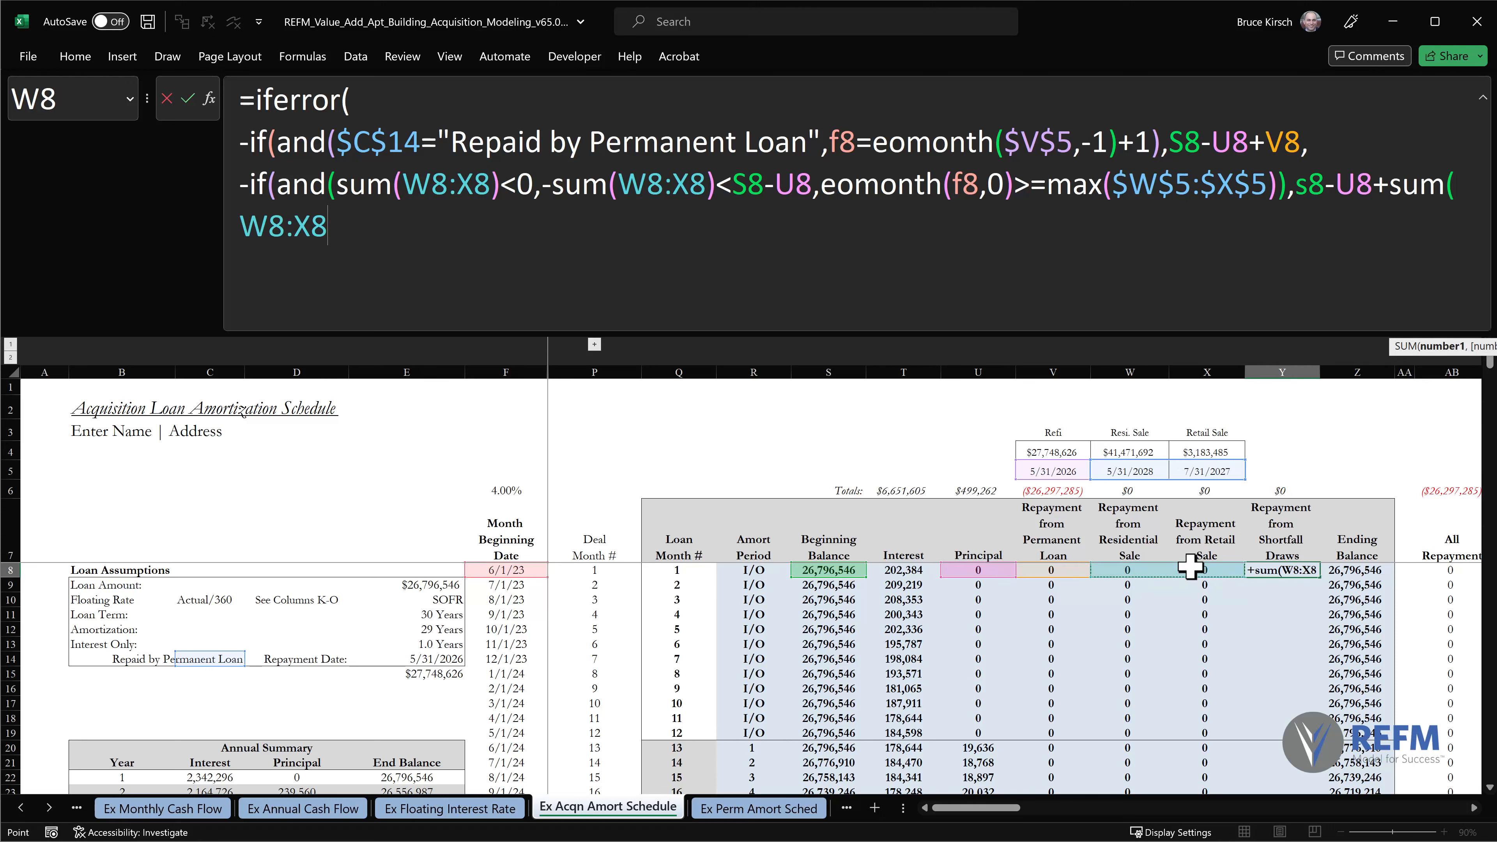
text())
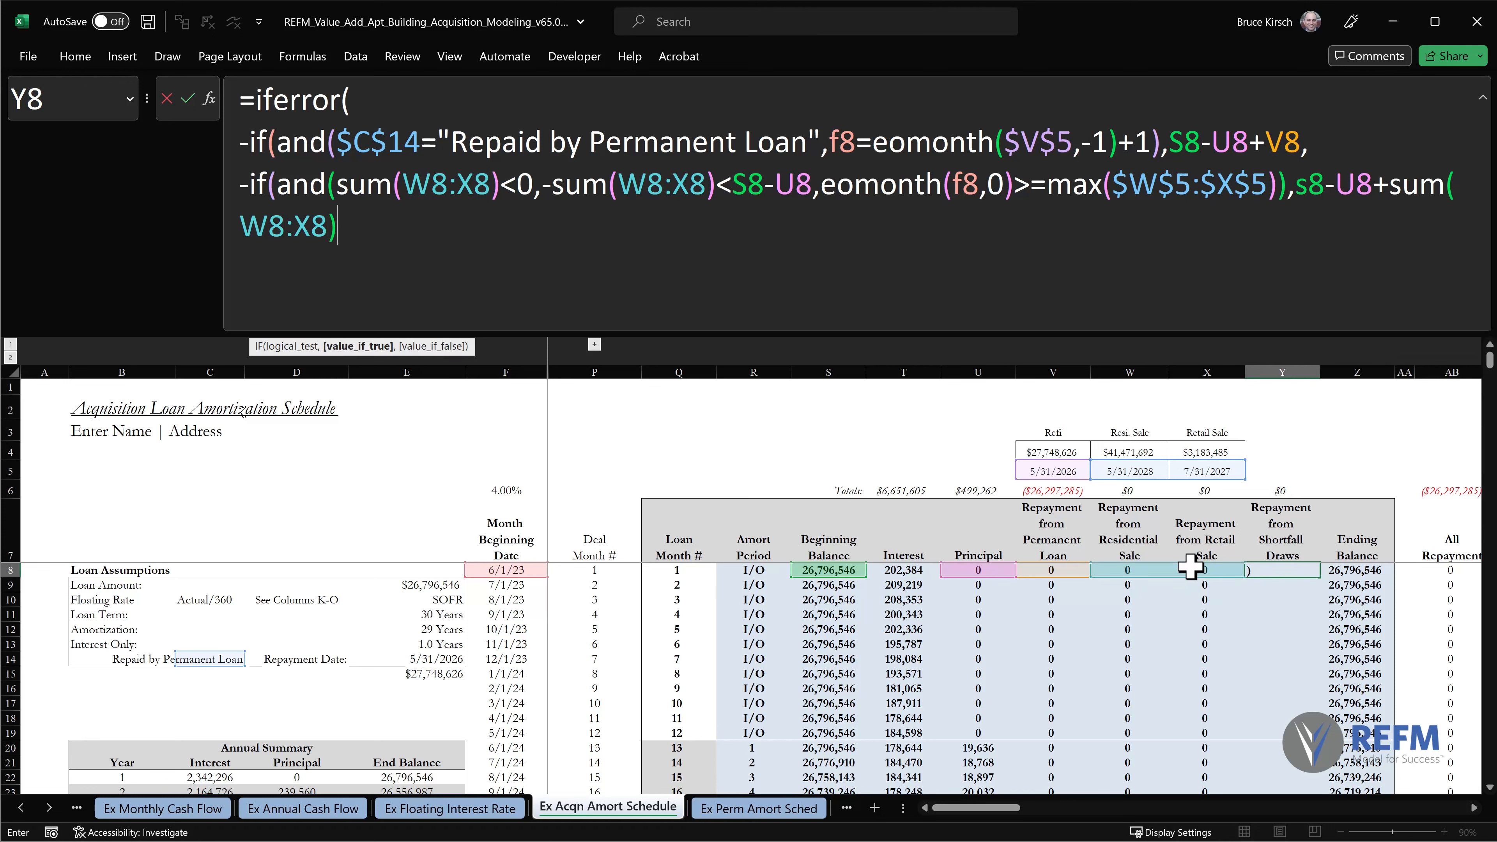
text(,0)
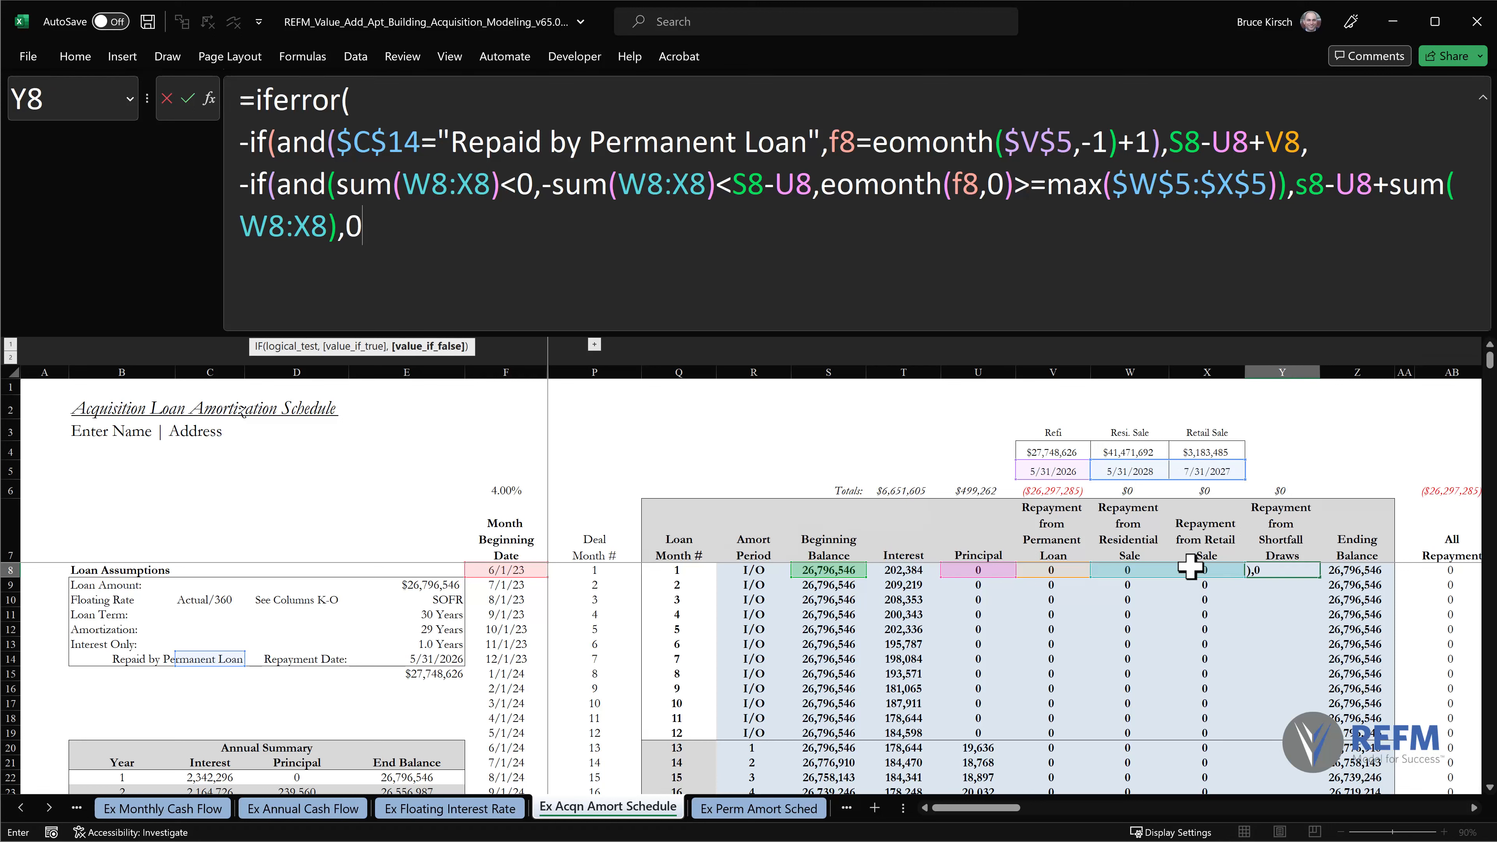
text()))
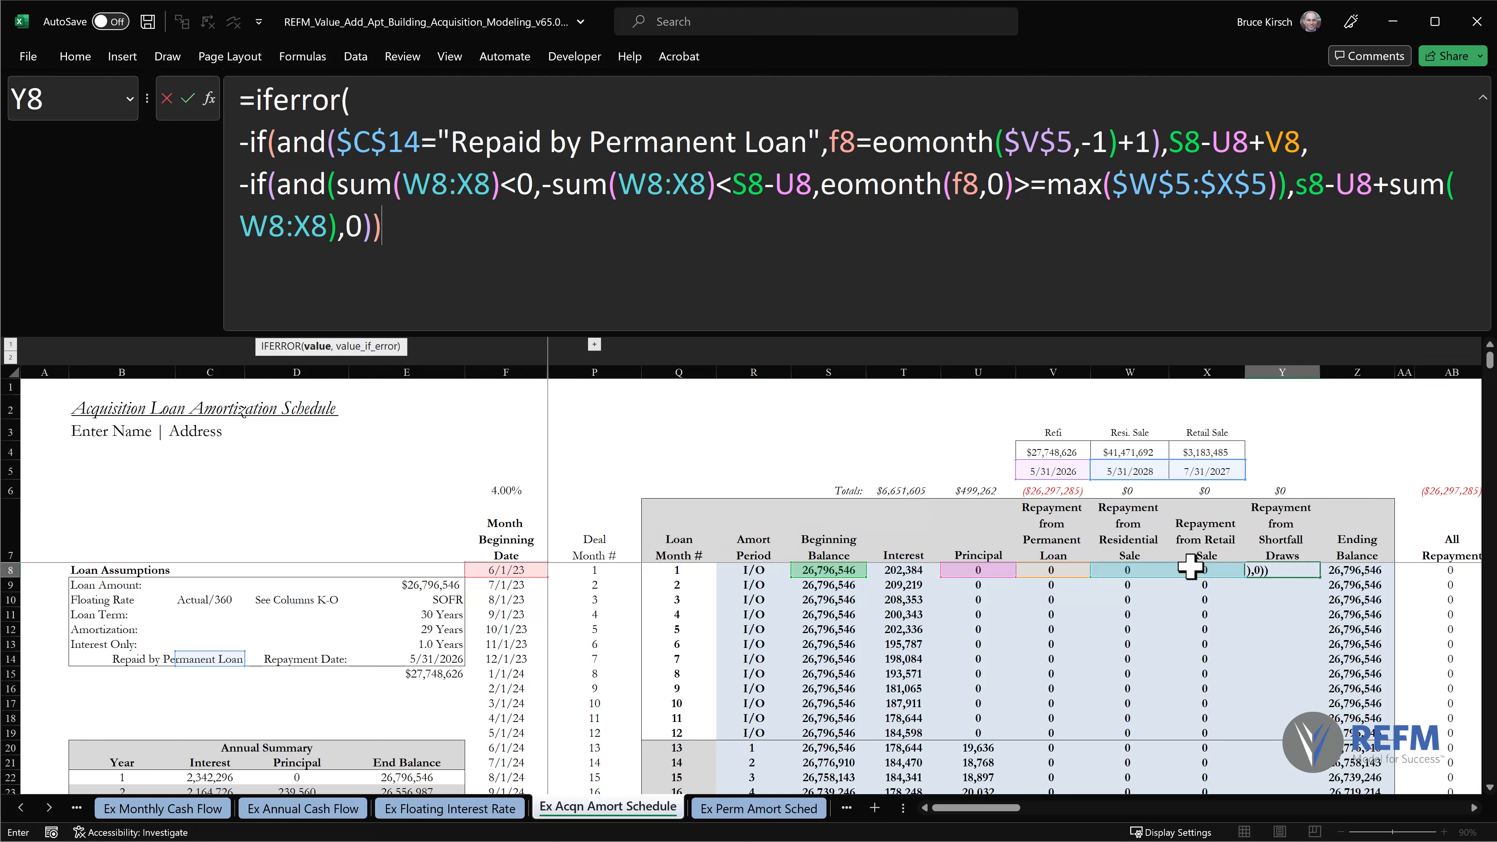
text(,0))
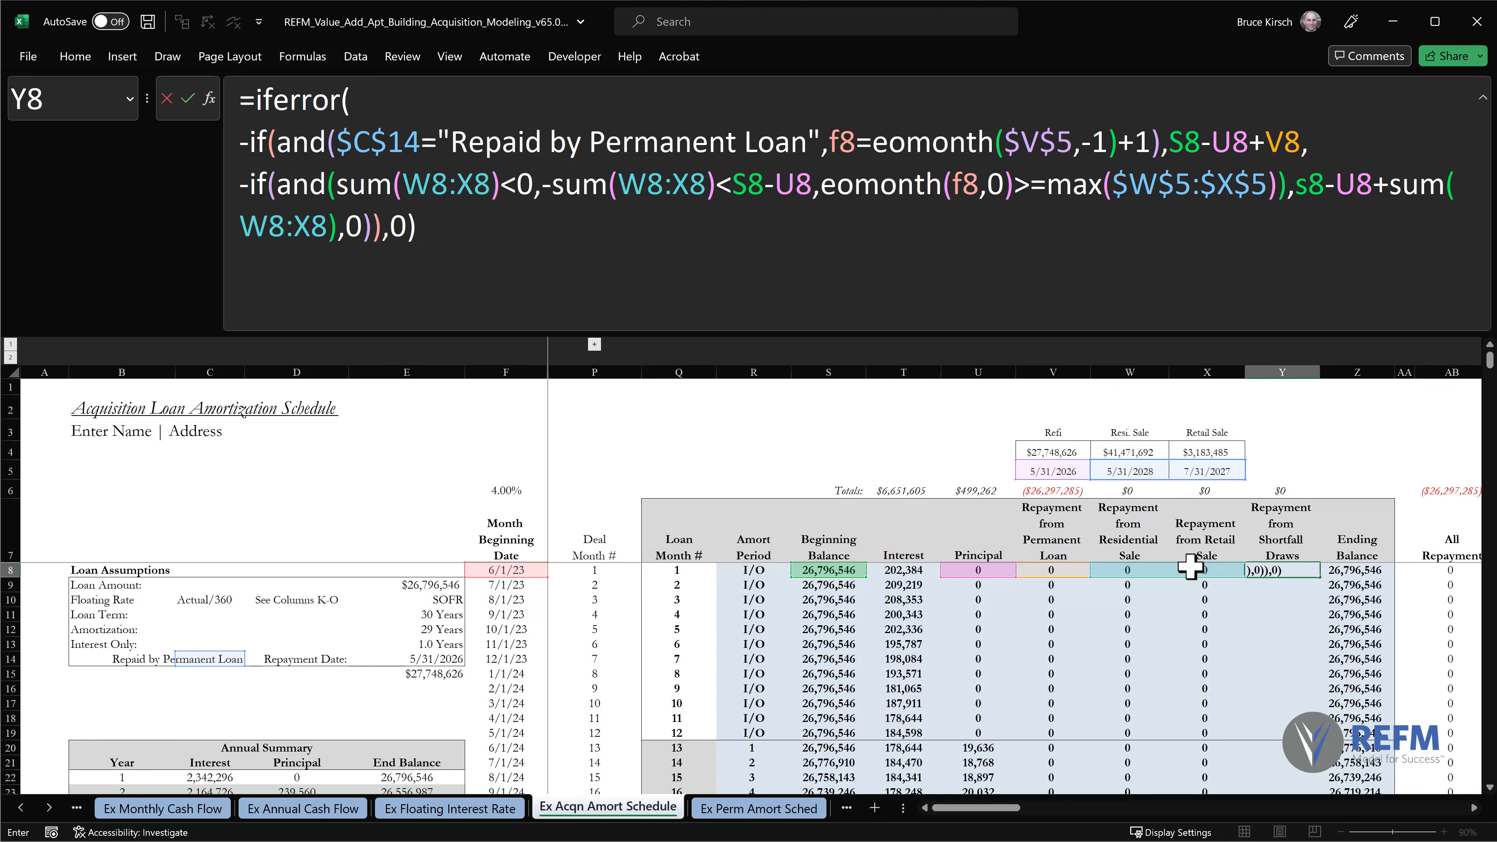
Finish Y8's formula with 0 as the nested IF's false value and 0 as the IFERROR fallback.
key(Return)
Copy Y8 and paste only its formula down the Shortfall Draws column through loan month 360, and collapse the formula bar.
key(Up)
key(ctrl+c)
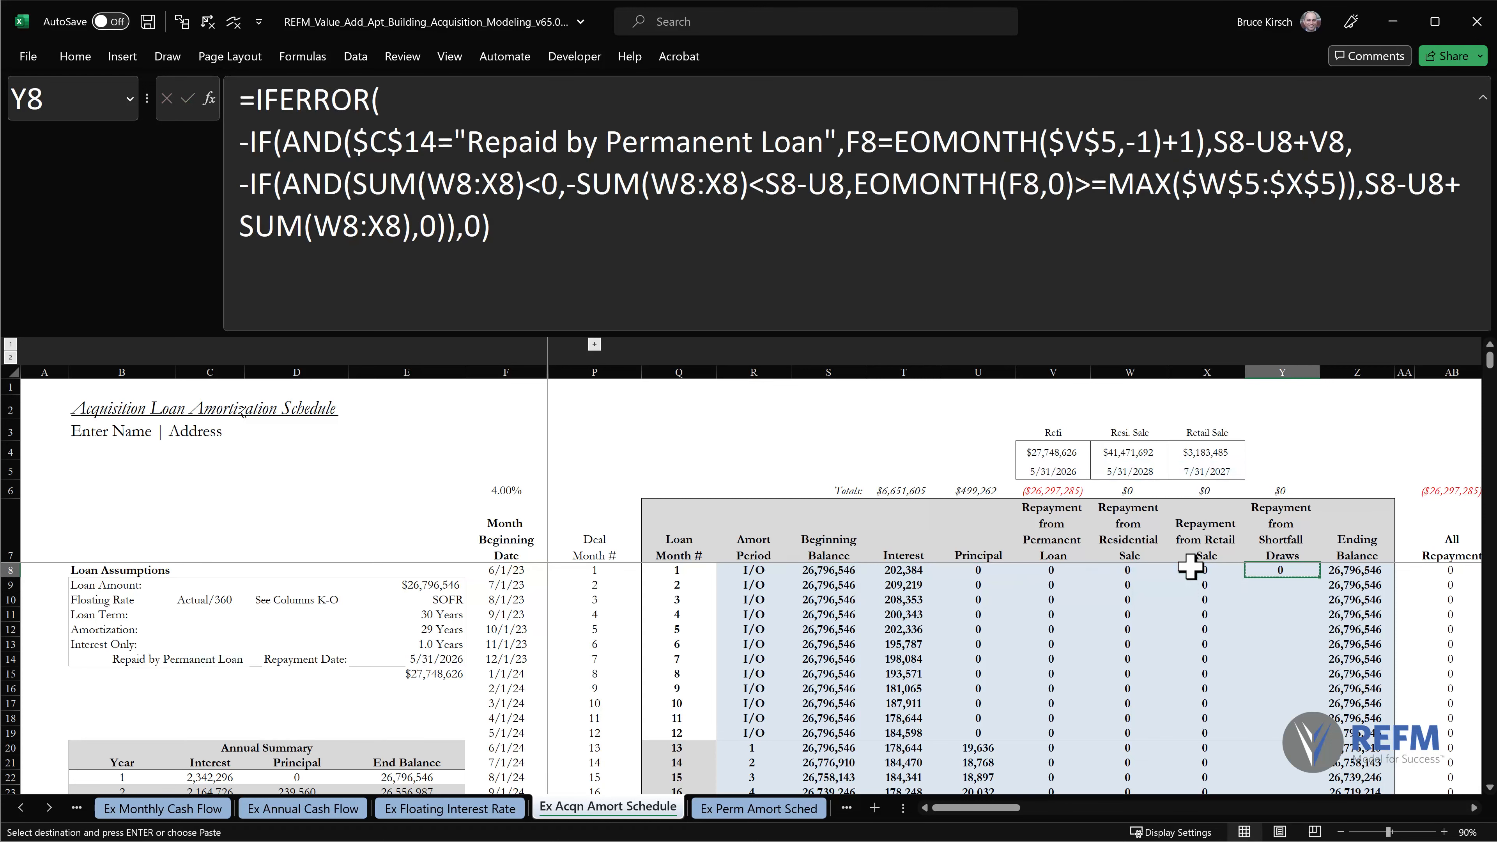
key(ctrl+shift+Down)
key(shift+Up)
key(alt+e)
key(s)
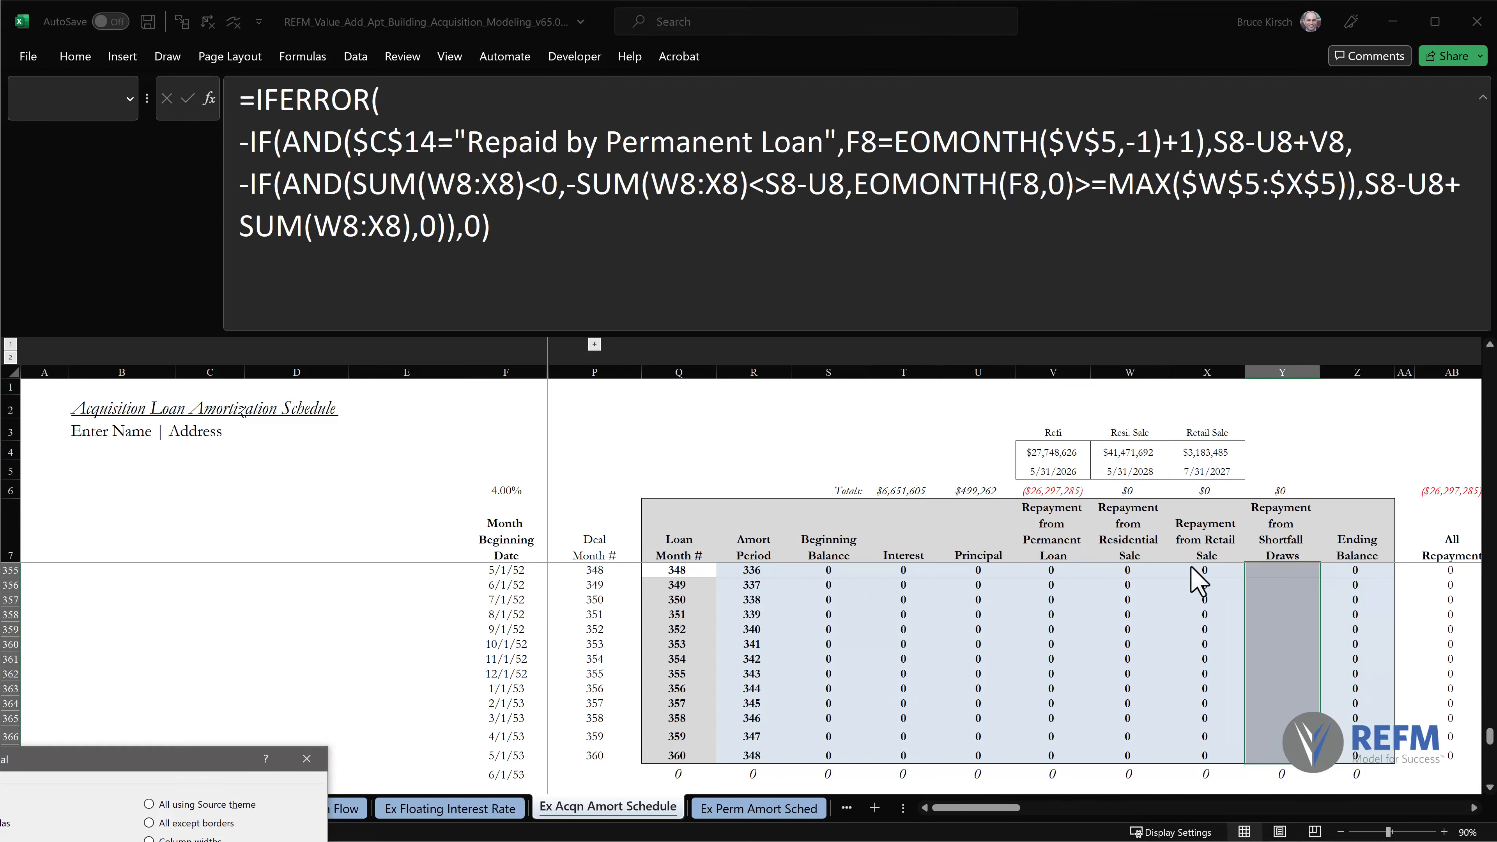
key(f)
key(Return)
key(ctrl+Home)
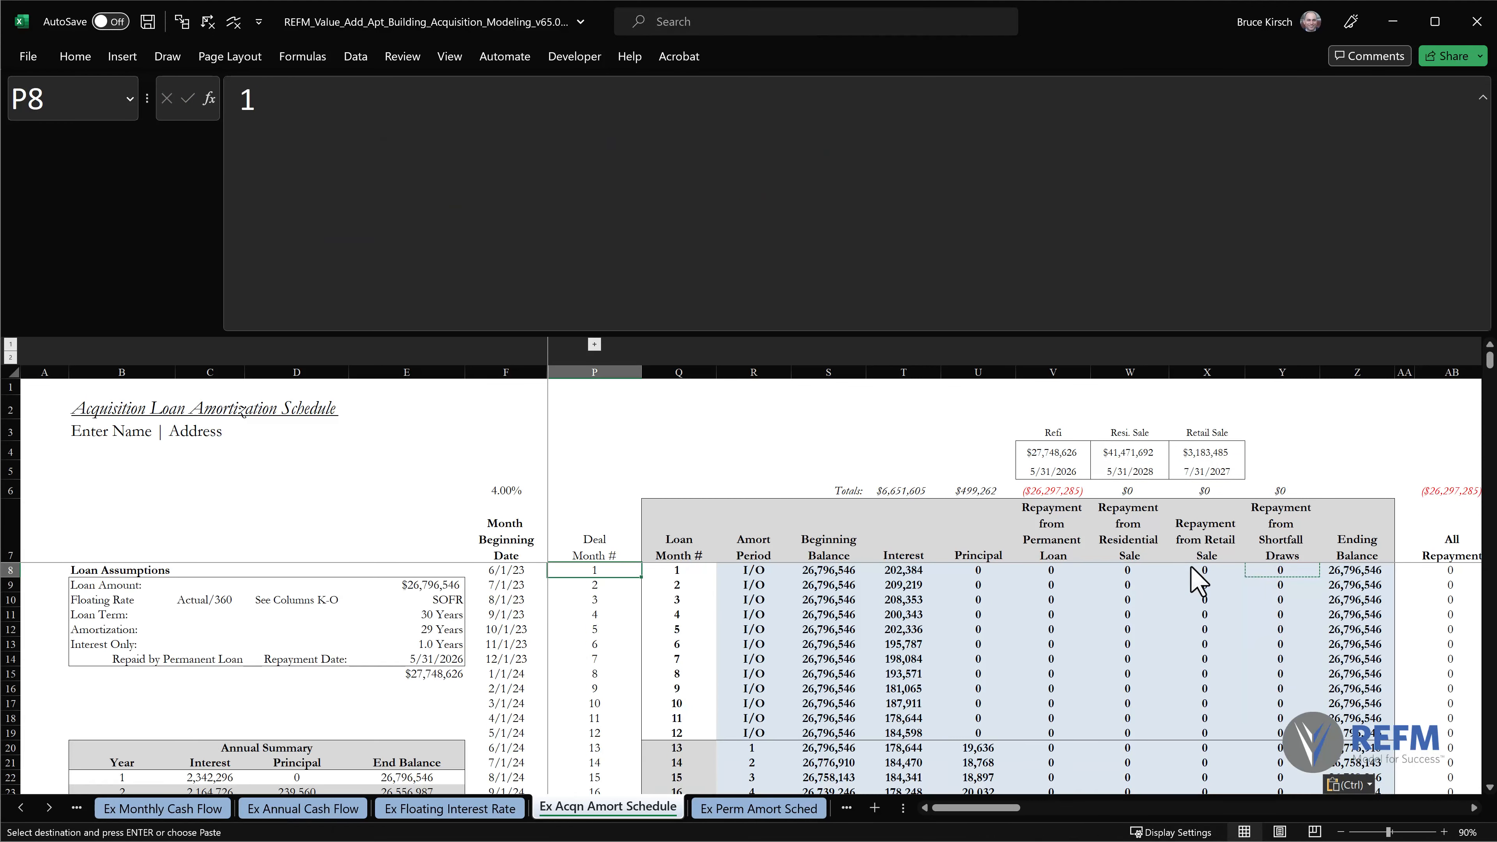
key(Escape)
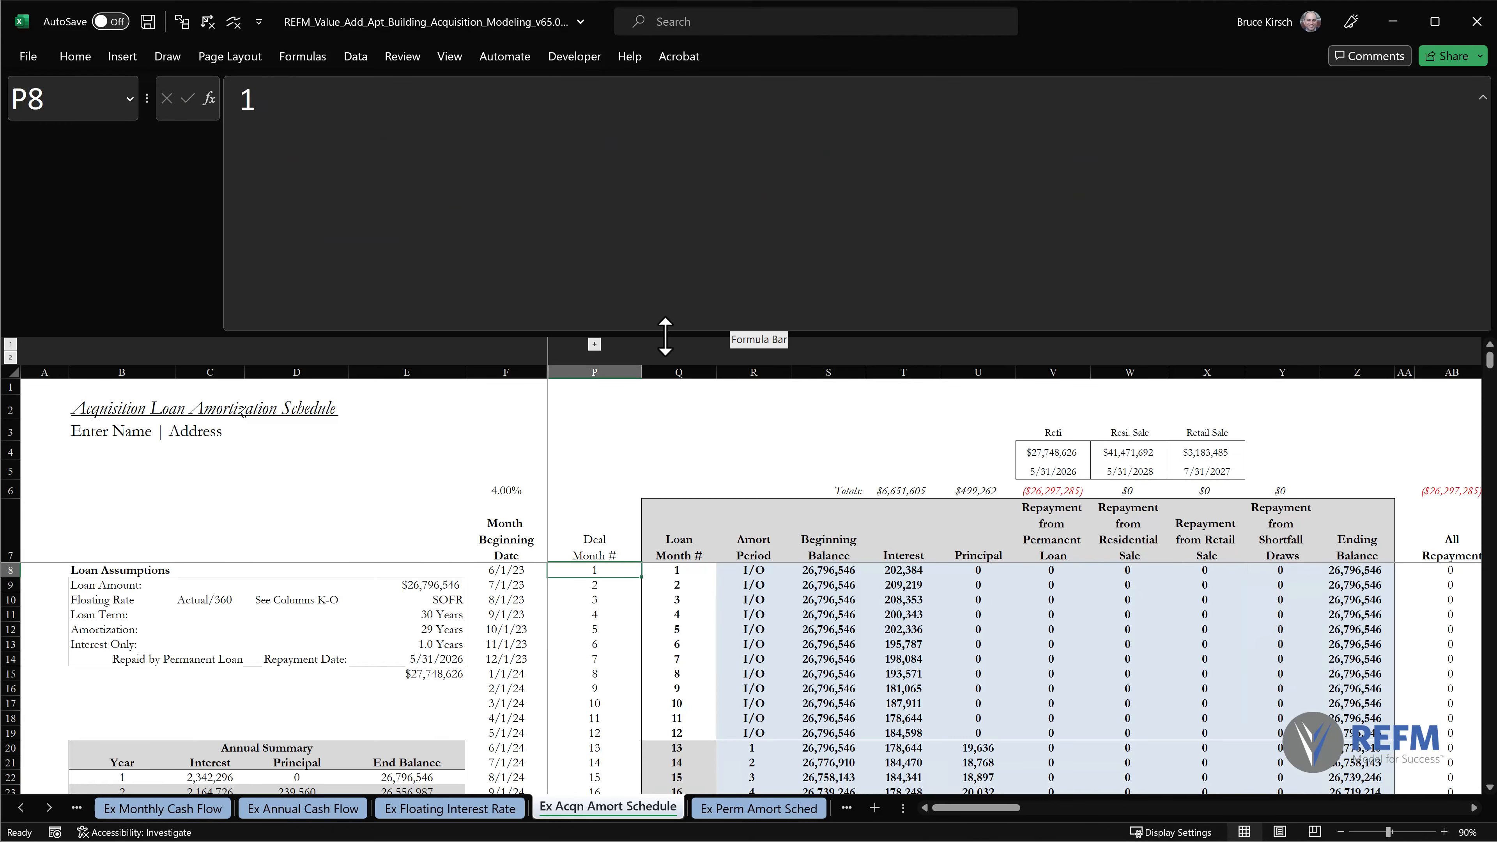
drag(668, 334, 692, 98)
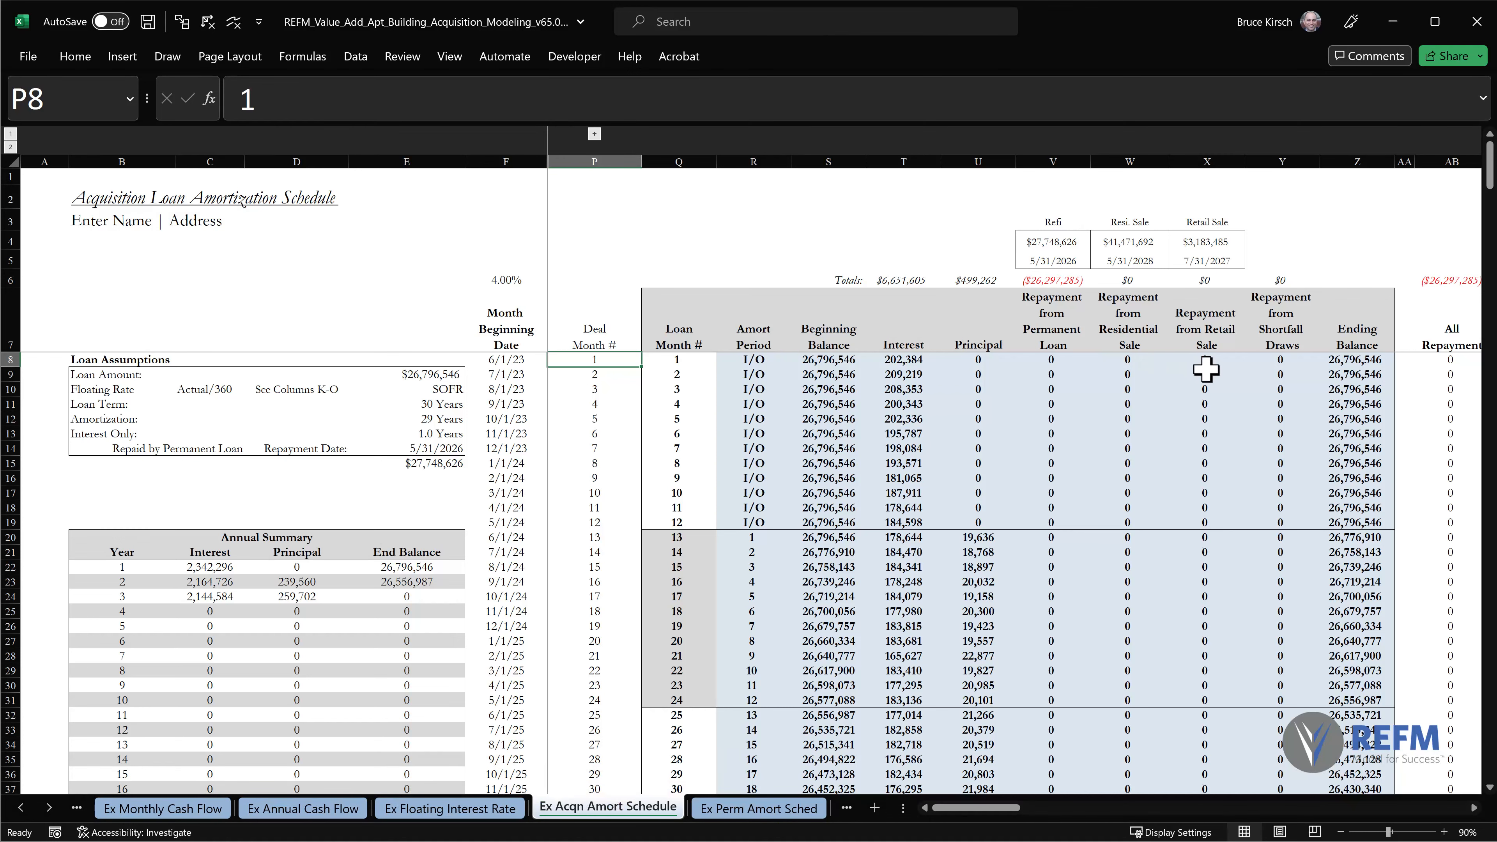
Set the Refi amount in V4 to 20,000,000 to test a repayment shortfall.
click(1066, 240)
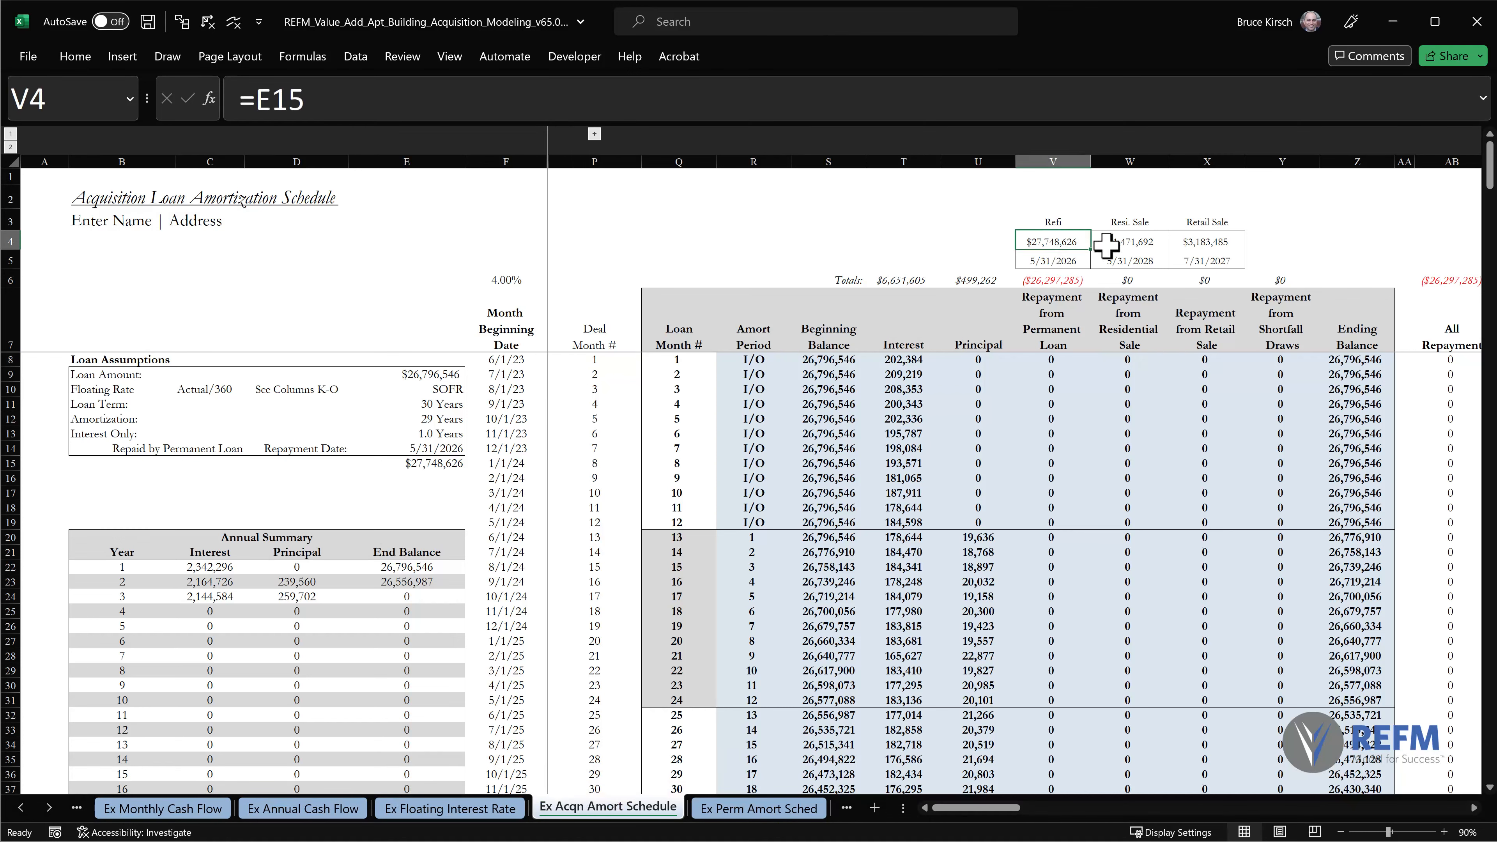
text(2)
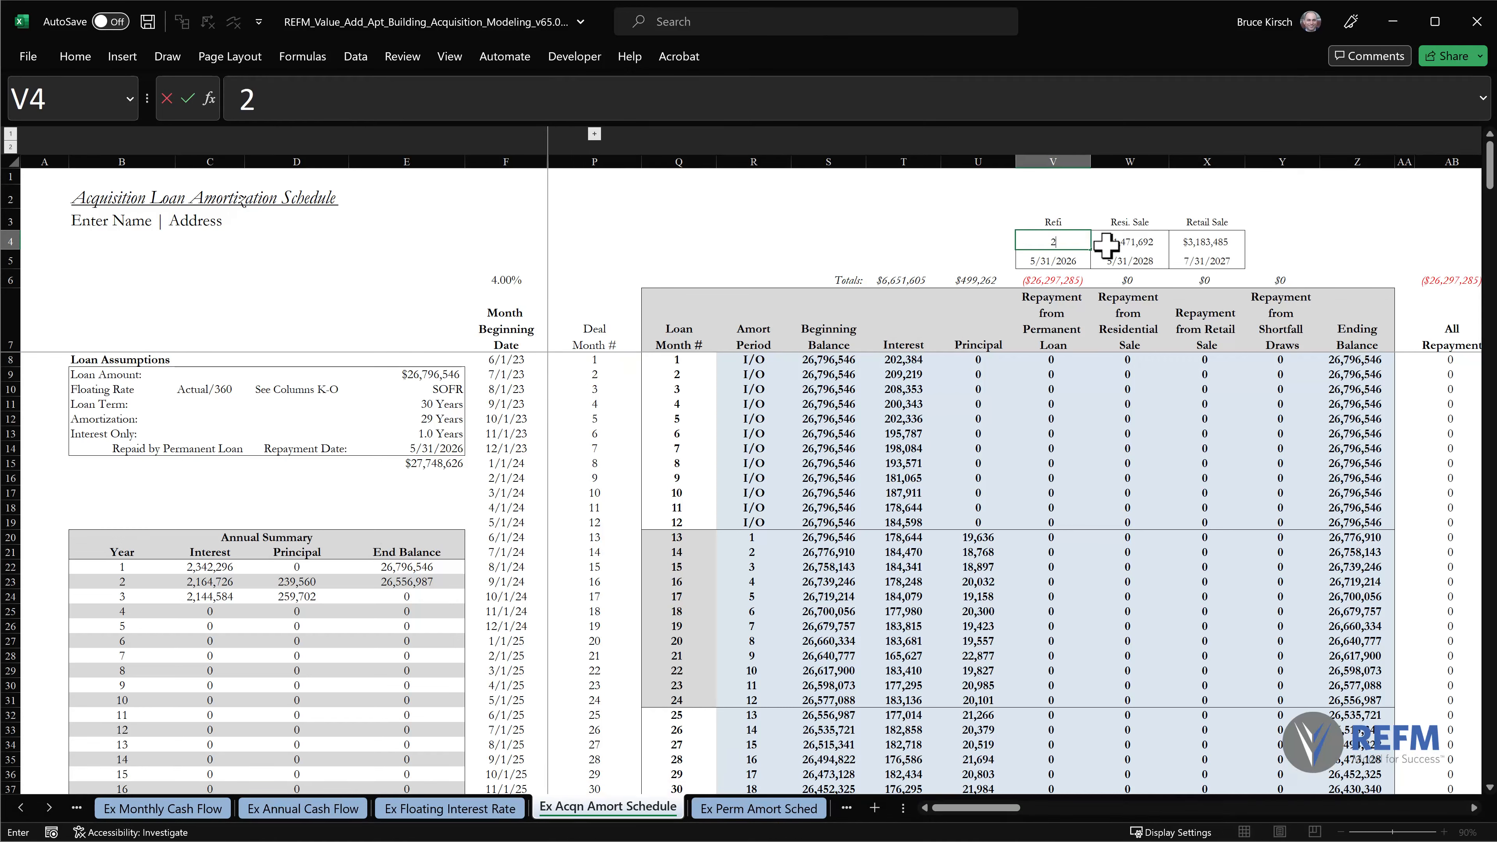
text(0,000,00)
text(0)
key(Return)
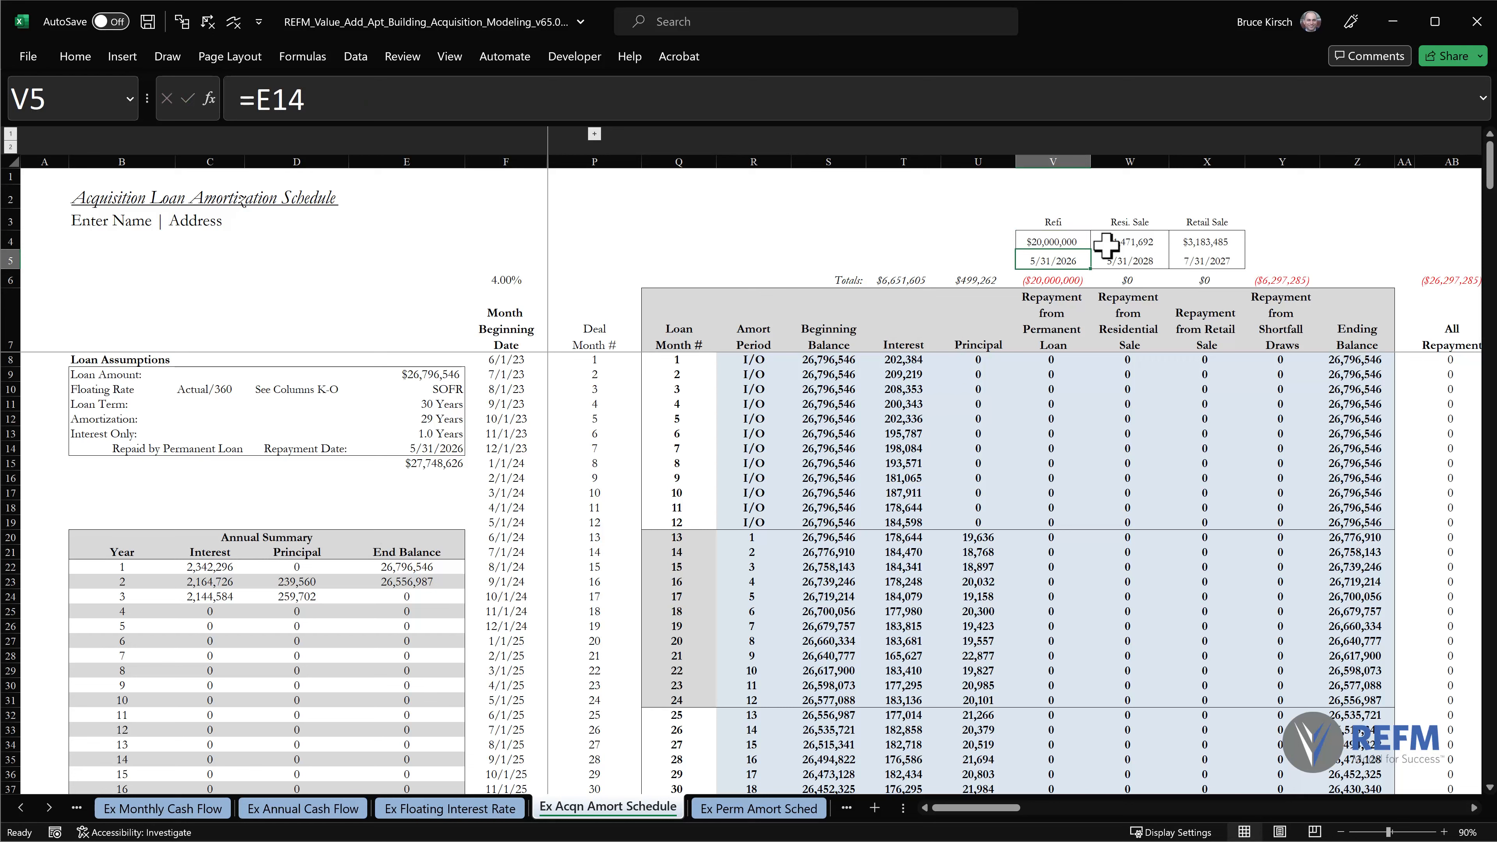
Mark the permanent loan repayment, Shortfall Draws column and ending balance around loan month 36 with ink, and clear the ink.
scroll(1282, 424, down, 5)
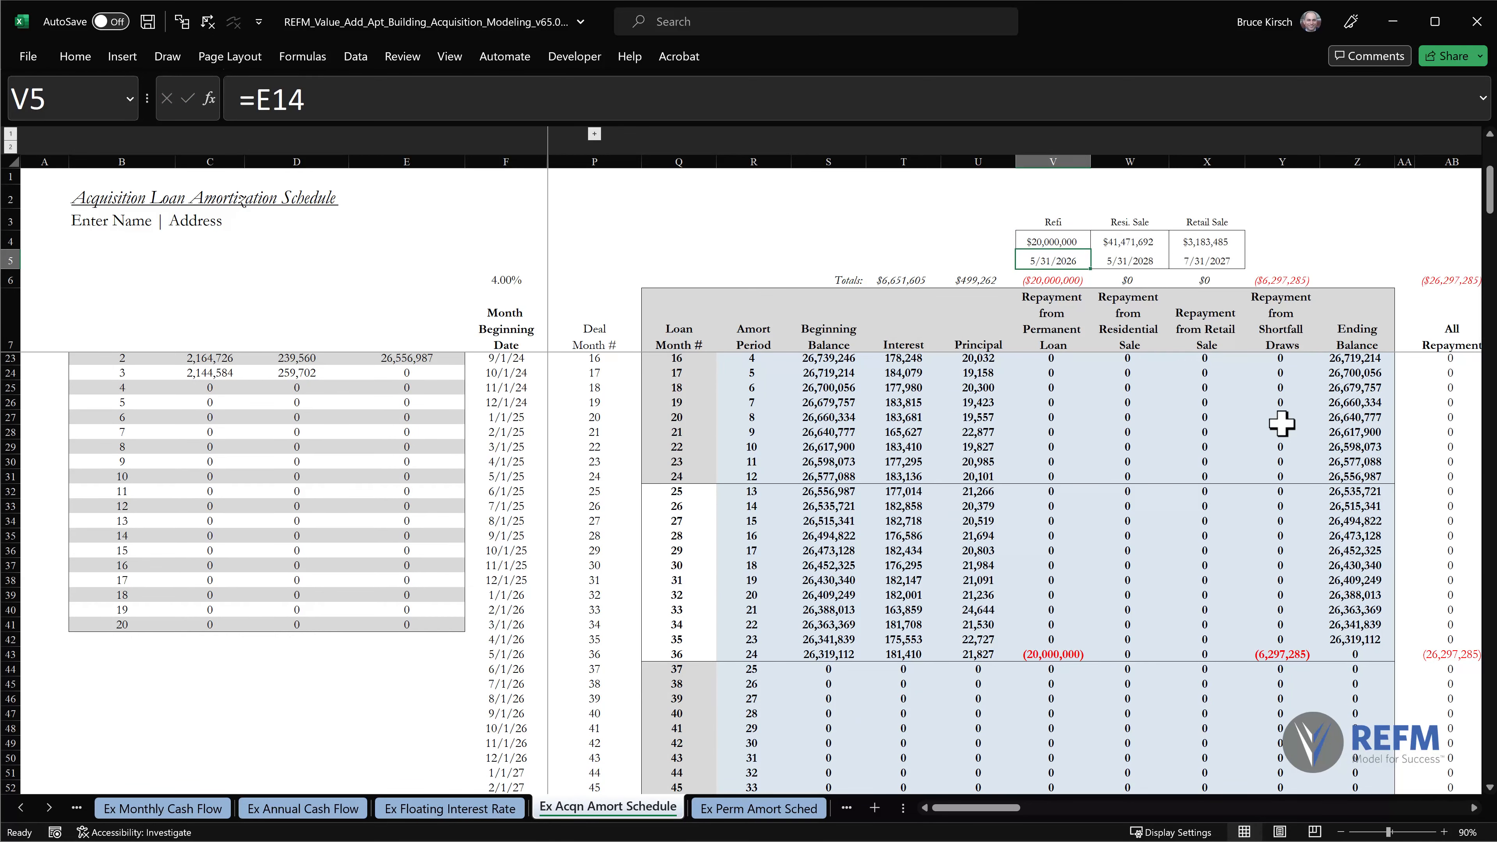
mouse_move(1052, 266)
mouse_down()
mouse_move(1031, 367)
mouse_move(1042, 272)
mouse_up()
mouse_move(1073, 629)
mouse_down()
mouse_move(1096, 679)
mouse_move(1061, 623)
mouse_up()
drag(1240, 285, 1233, 452)
mouse_move(1237, 685)
mouse_down()
mouse_move(1336, 687)
mouse_move(1305, 354)
mouse_up()
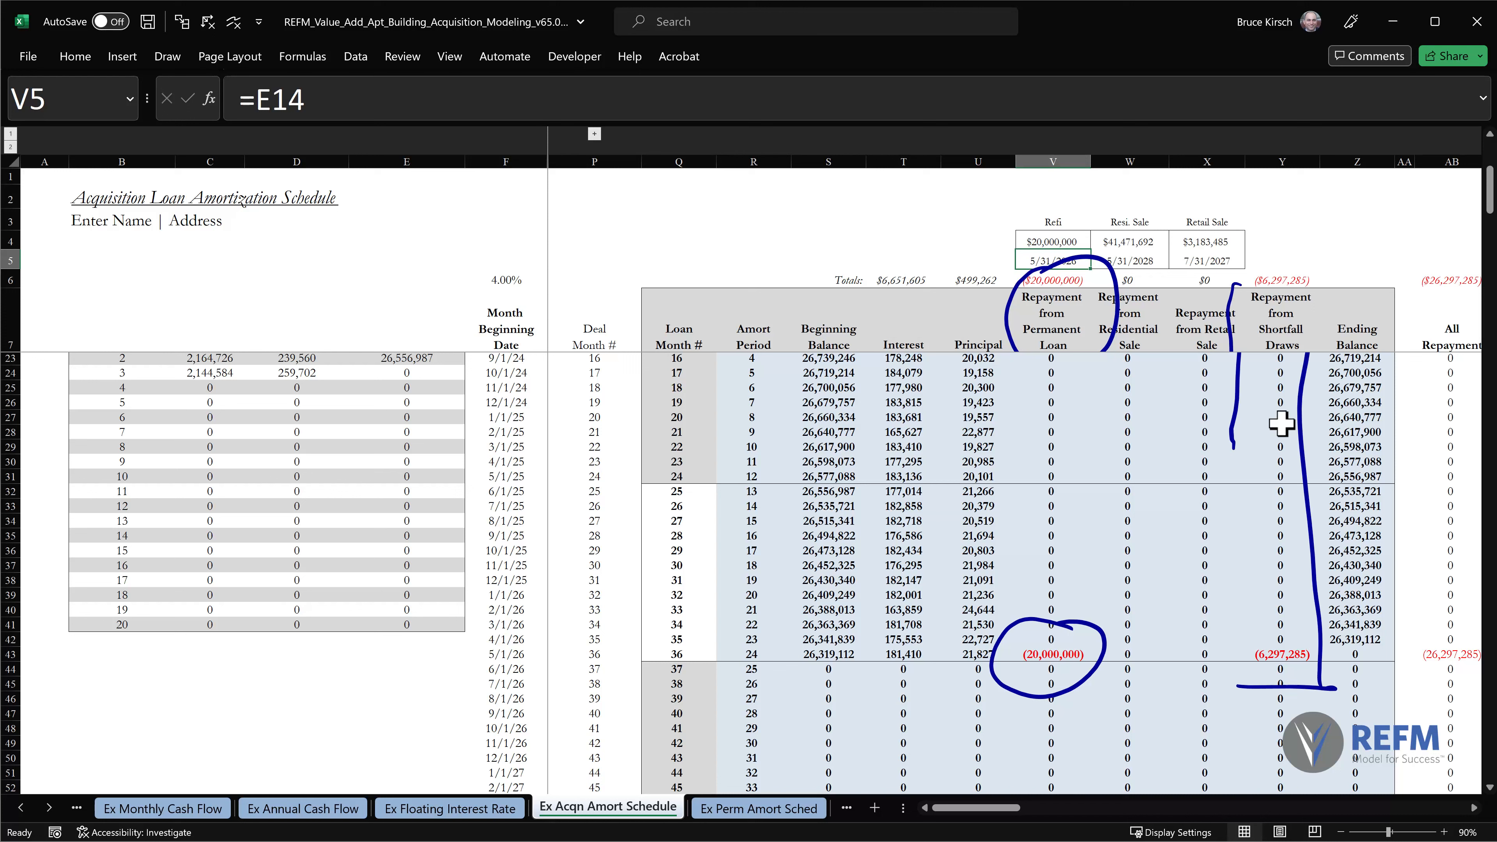
drag(1233, 451, 1236, 676)
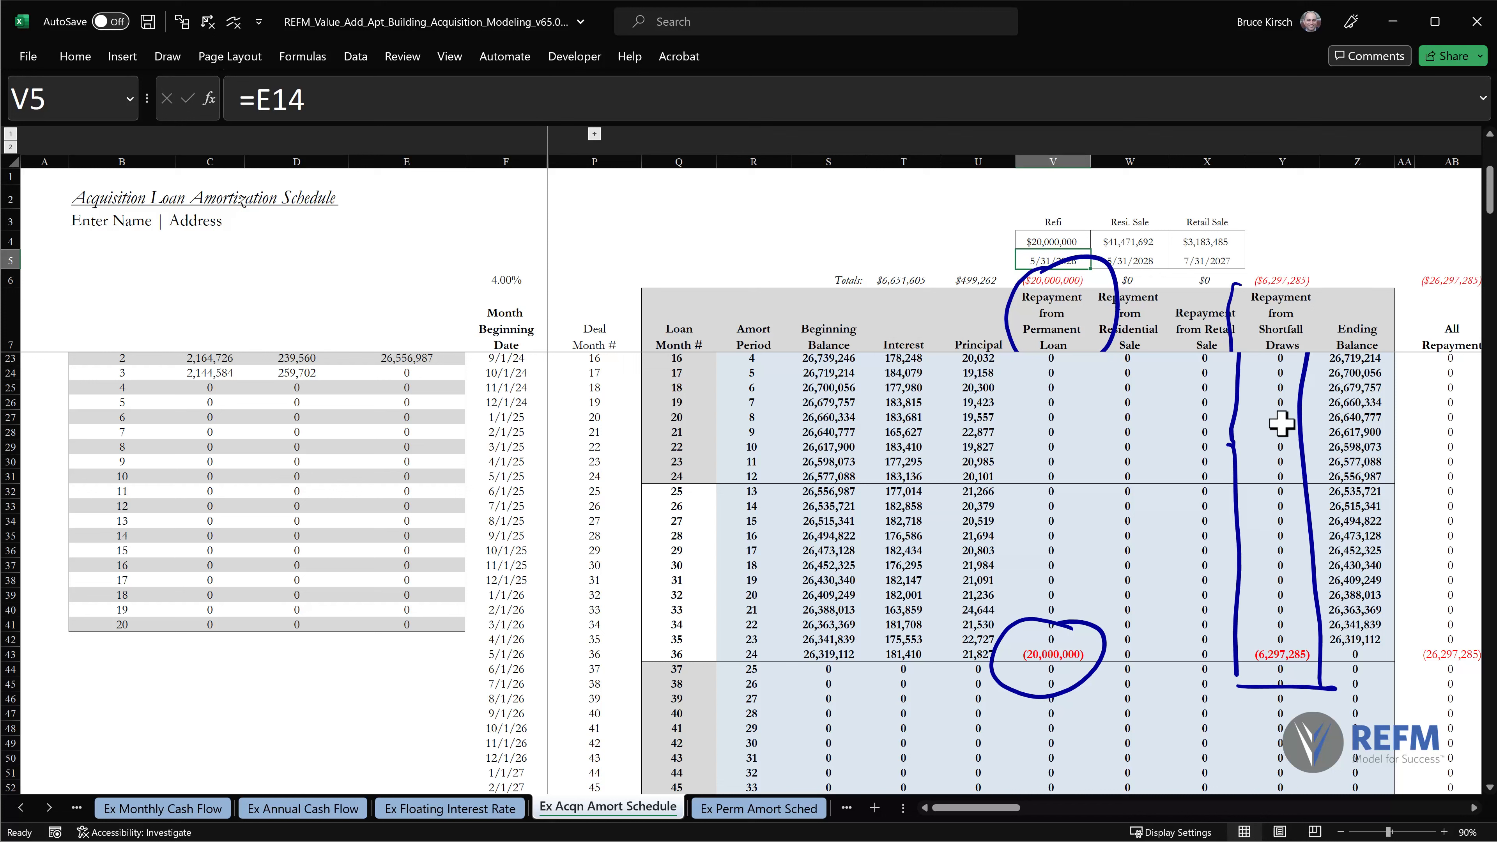
drag(1364, 643, 1355, 629)
key(ctrl+Home)
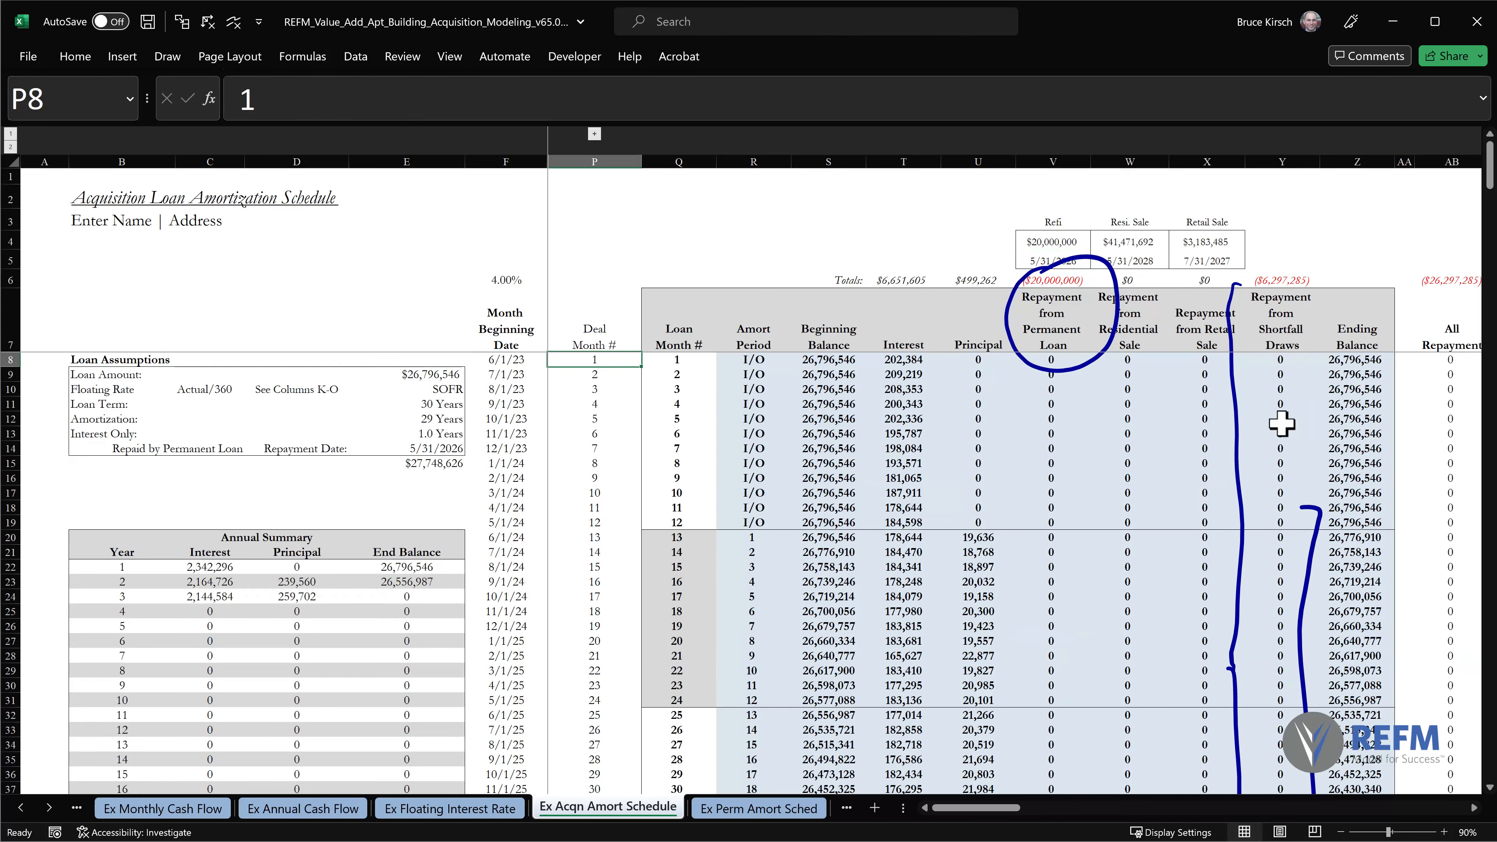
key(alt+5)
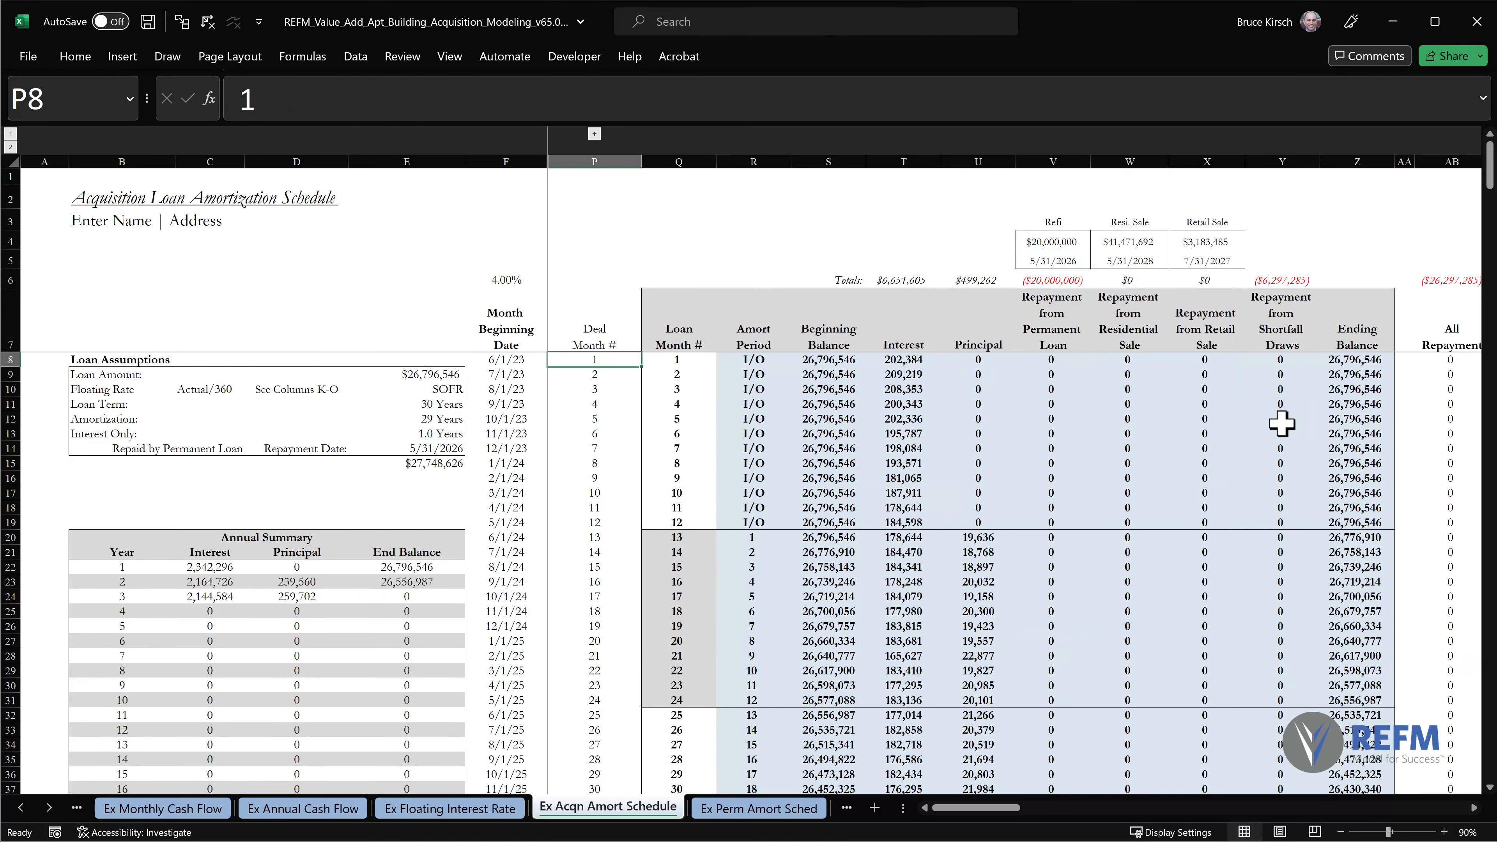
Restore the Refi amount in V4 to its link, =E15.
click(1064, 241)
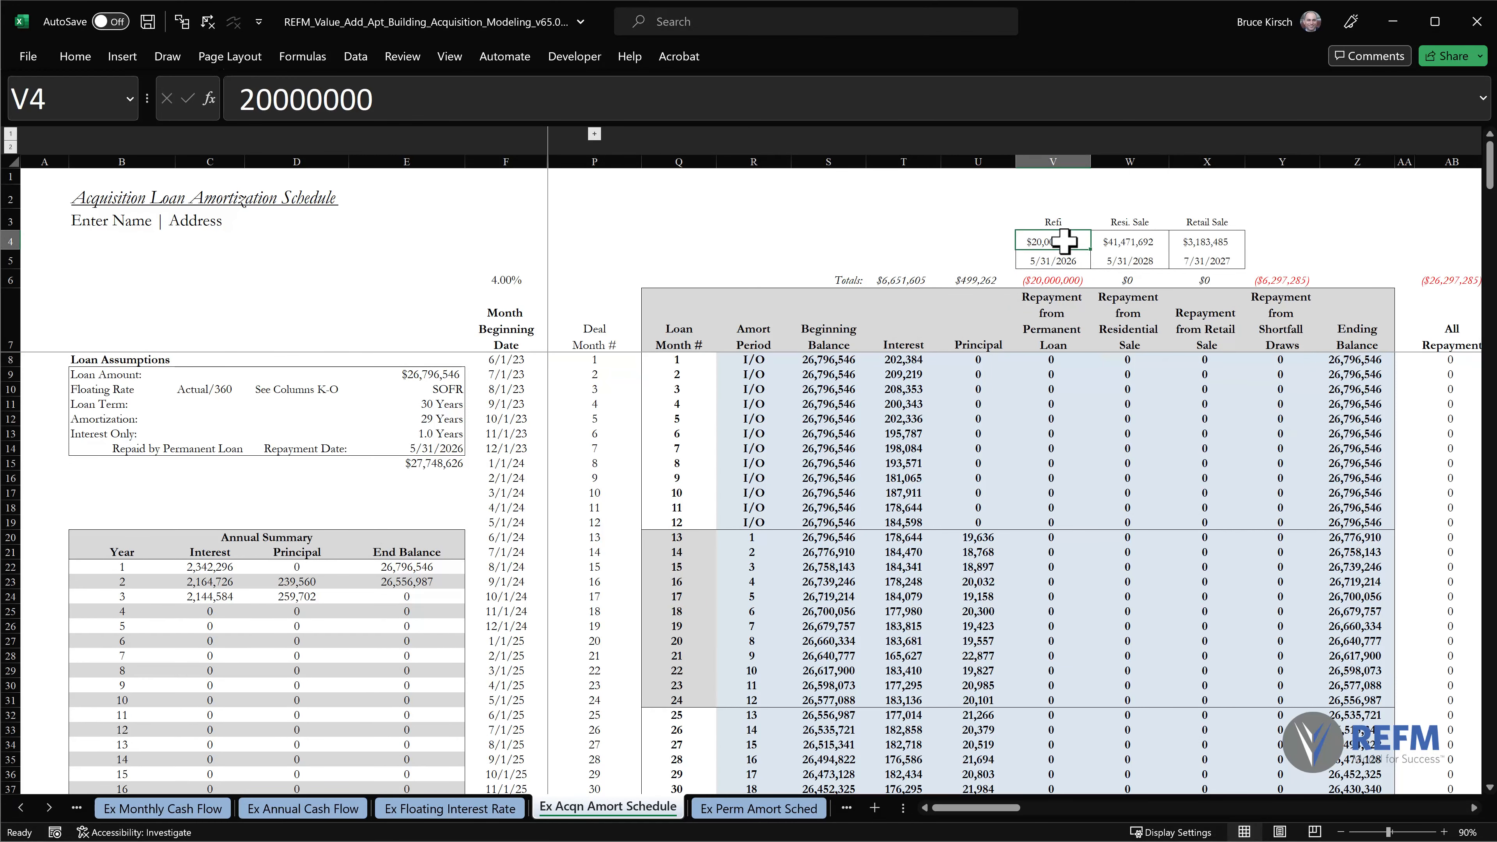
text(=)
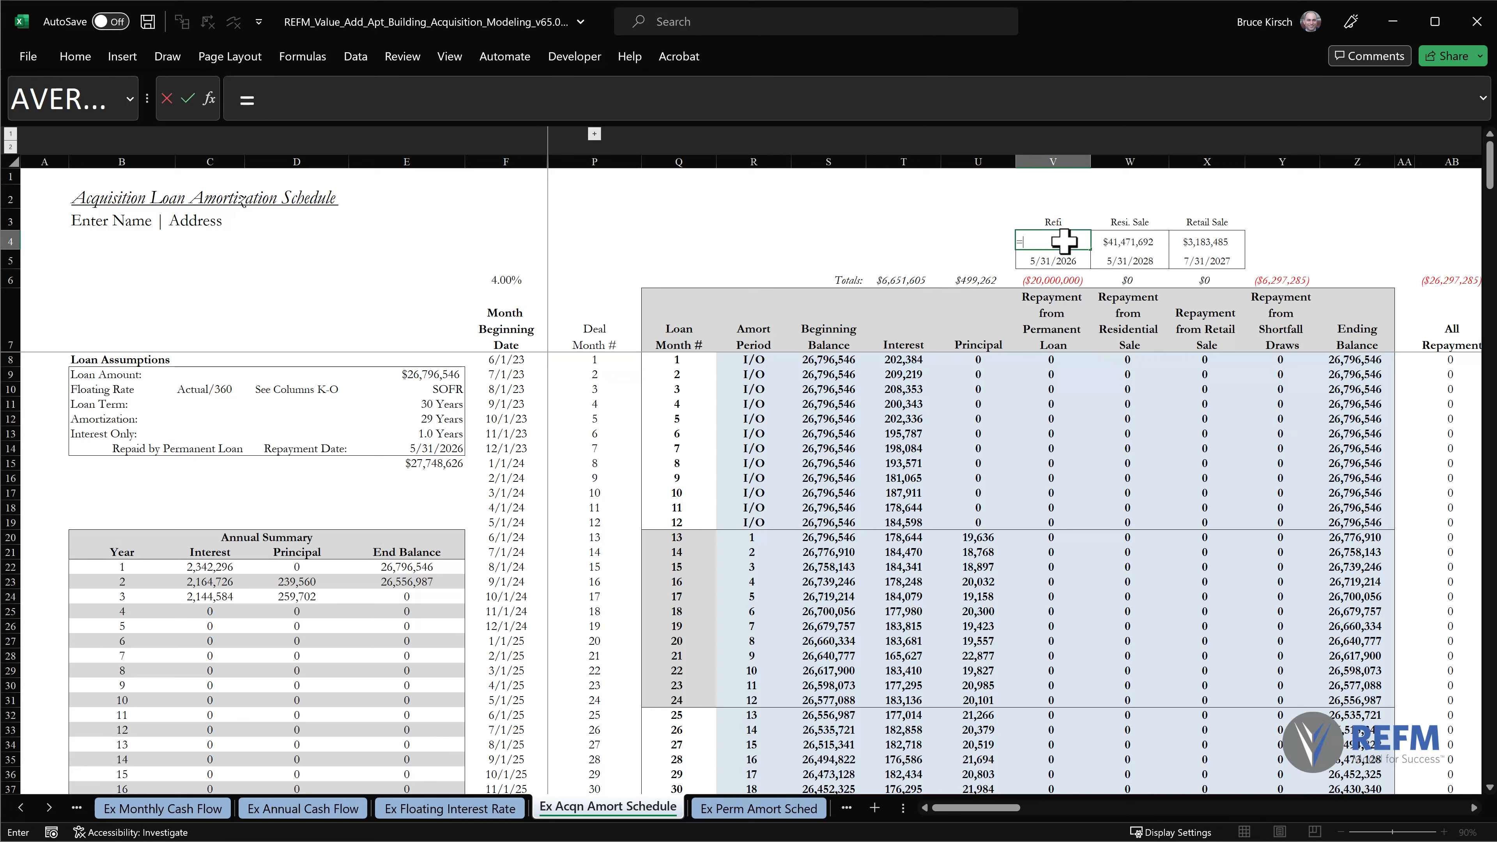
click(435, 462)
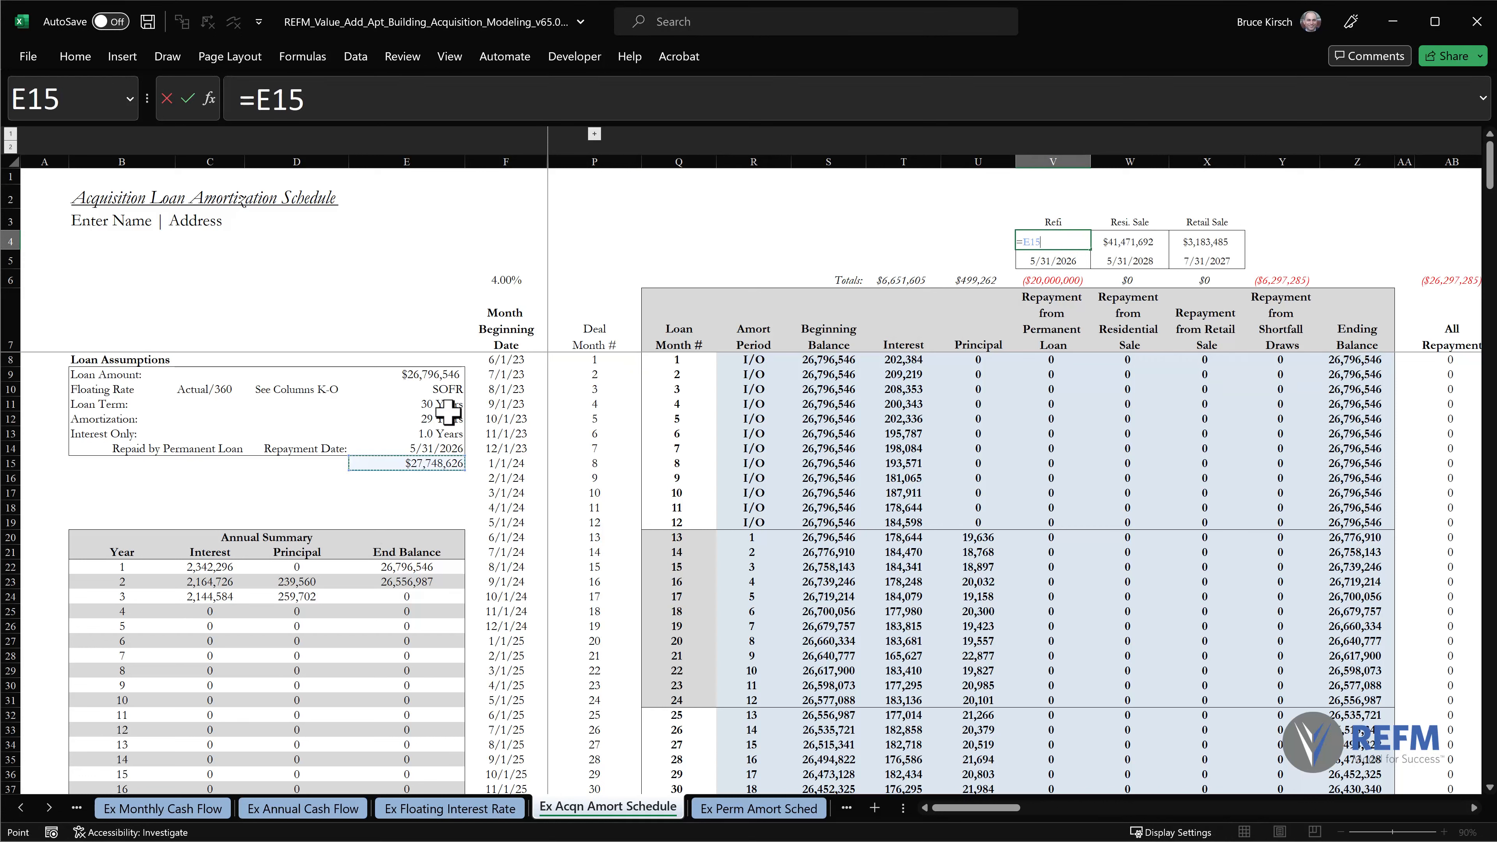
key(Return)
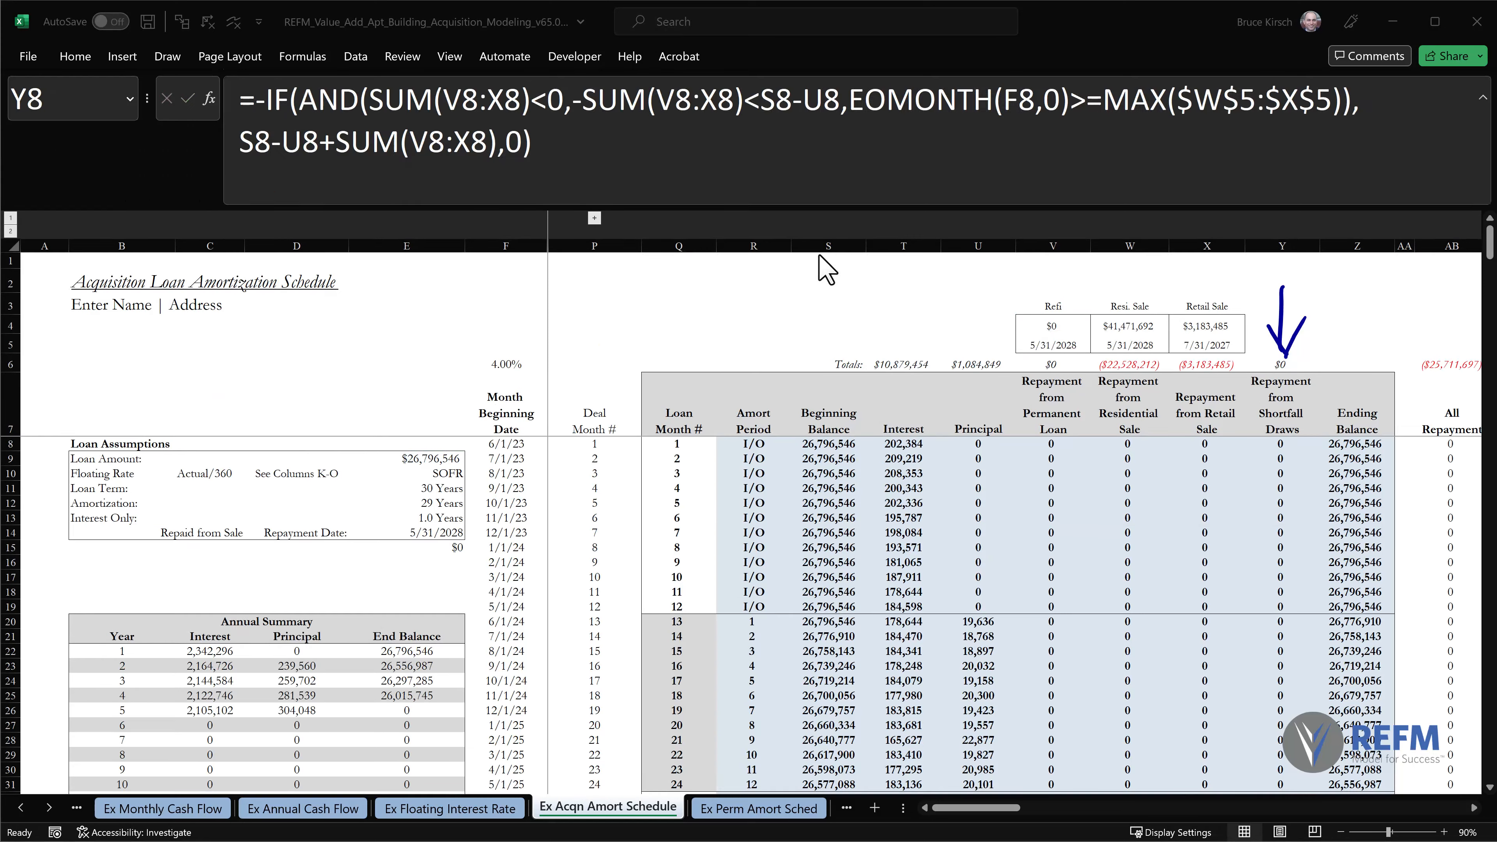
Set the Resi. Sale amount in W4 to 20,000,000 to test a sale repayment shortfall, and review the repayments for loan months 50 to 60.
click(1119, 325)
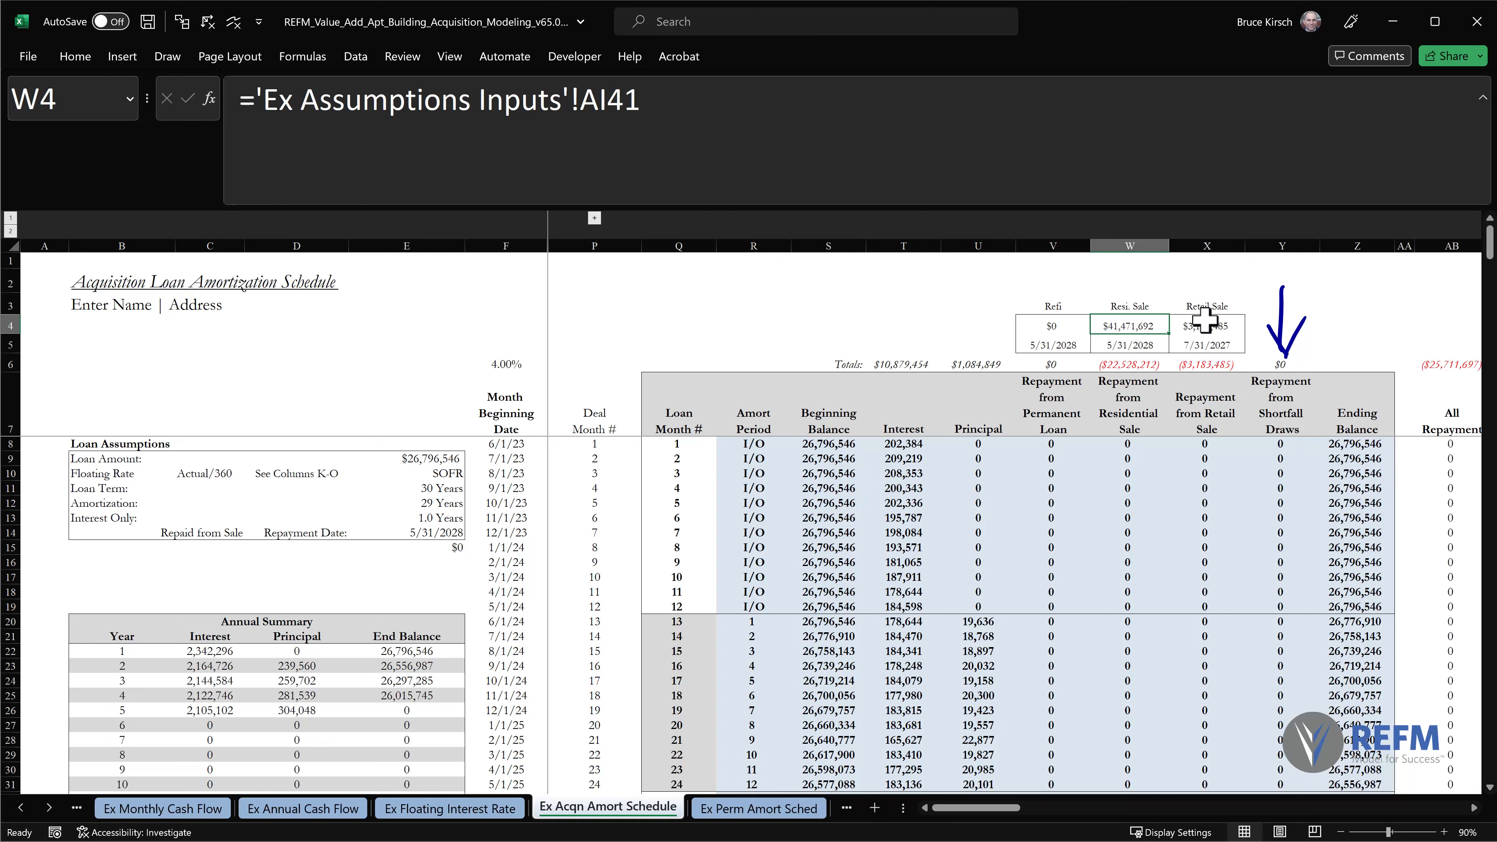
click(1224, 322)
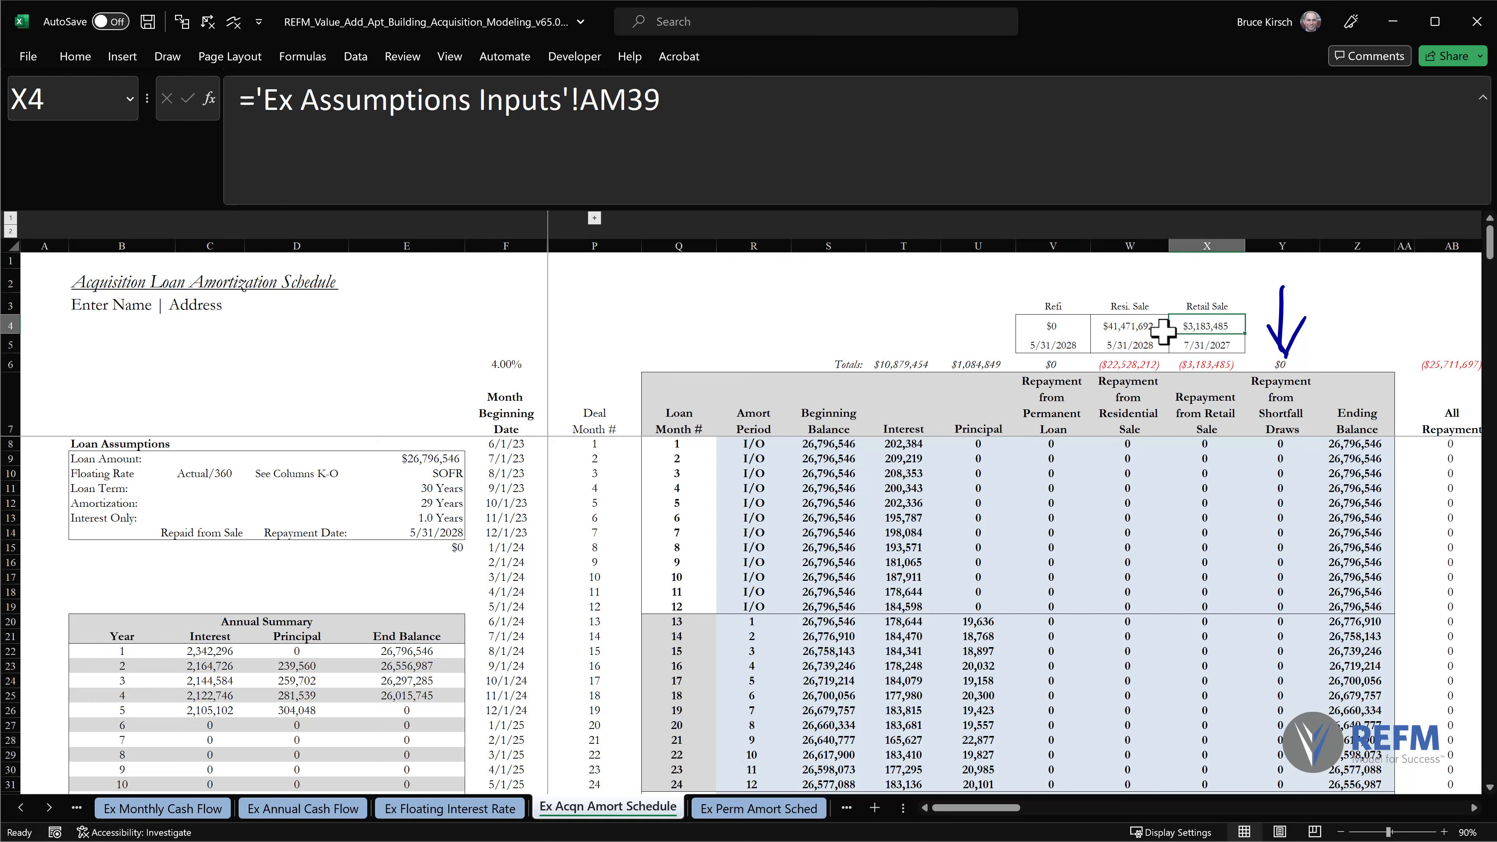
click(1123, 328)
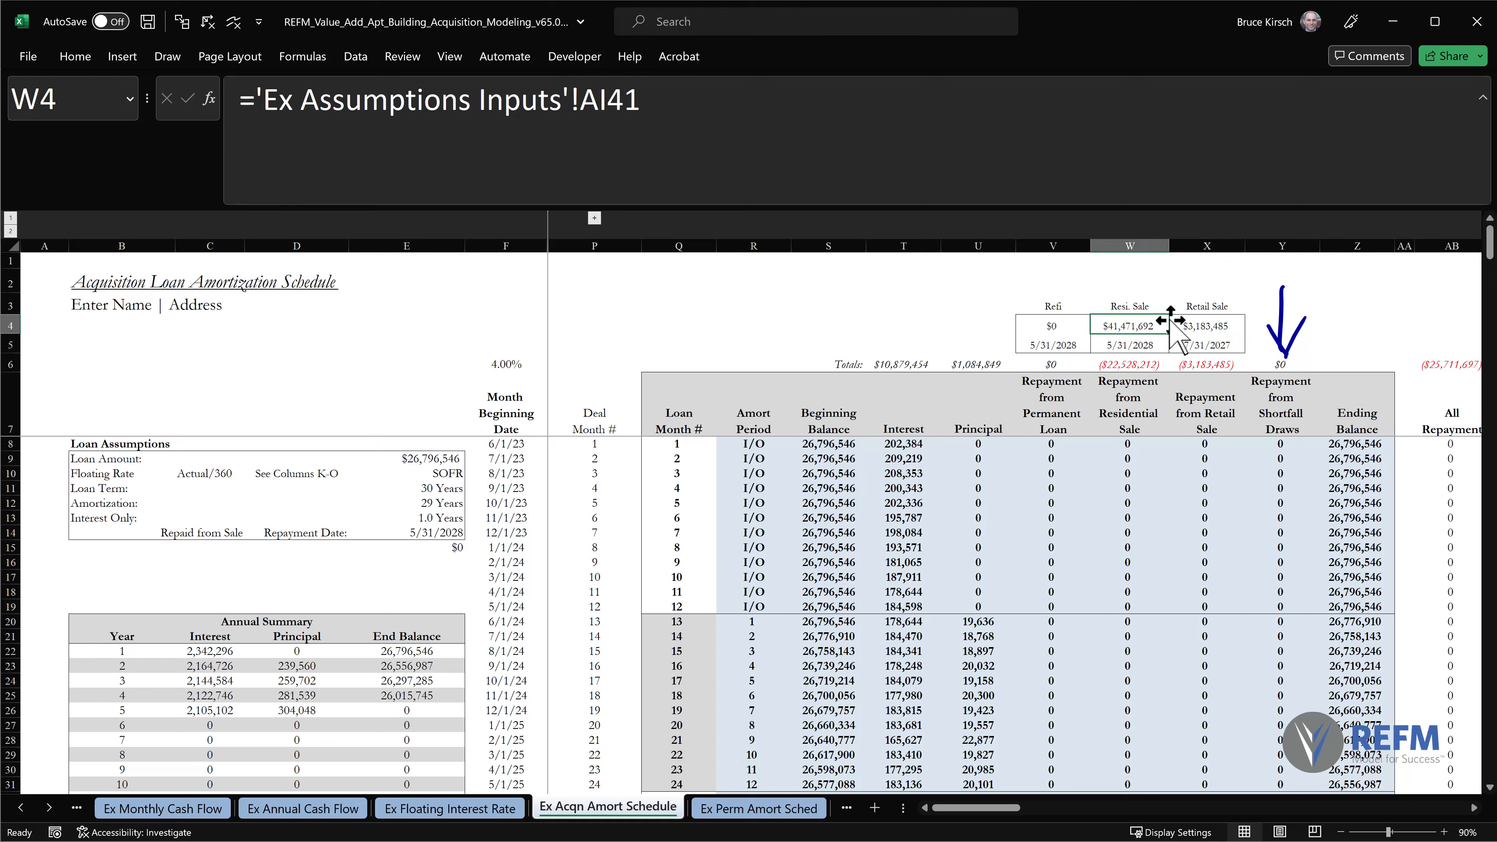
text(20,000,00)
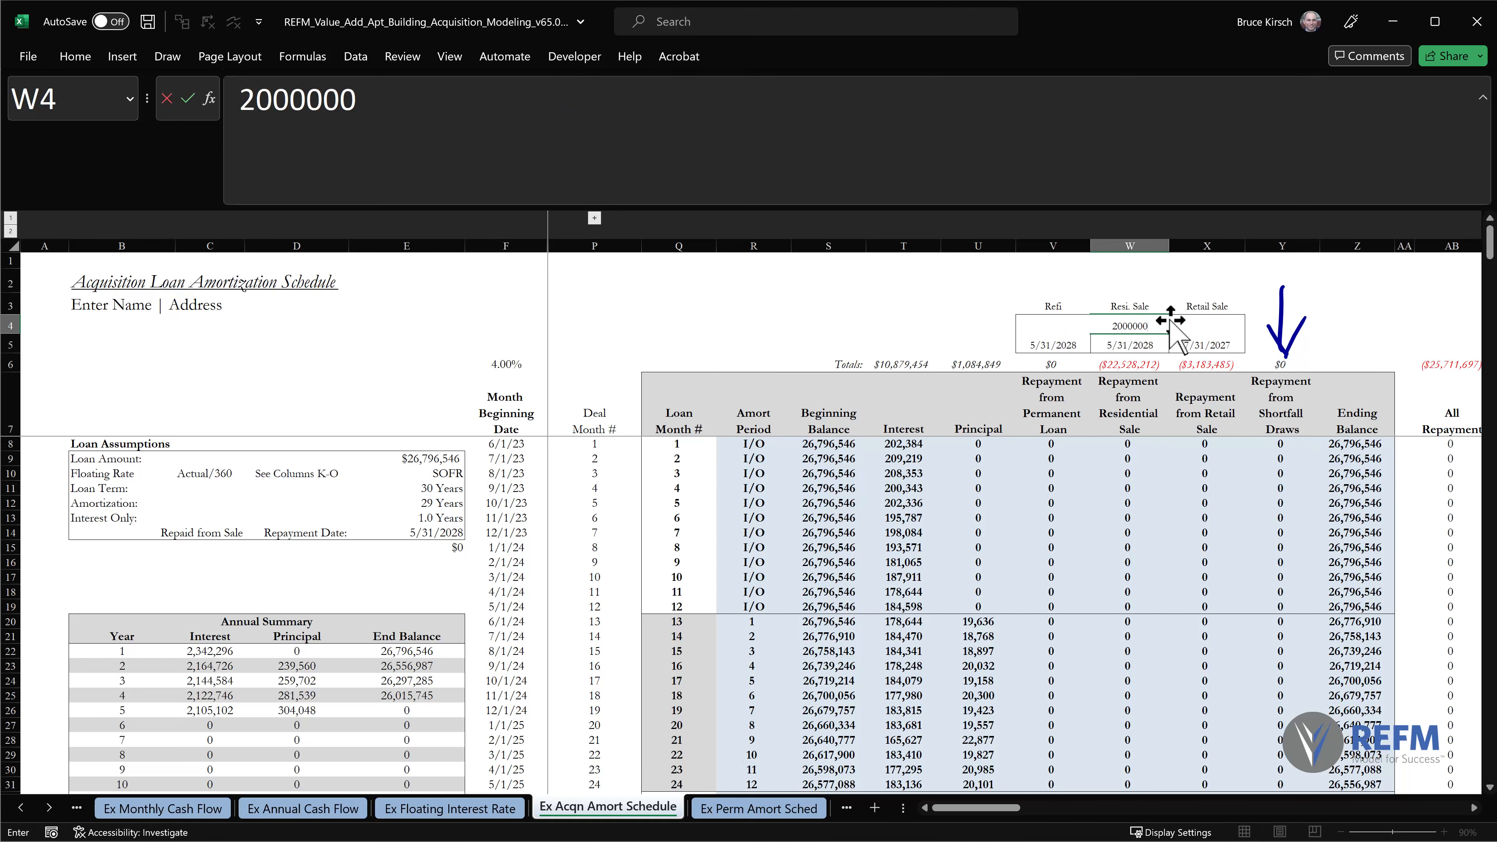
text(0)
key(Return)
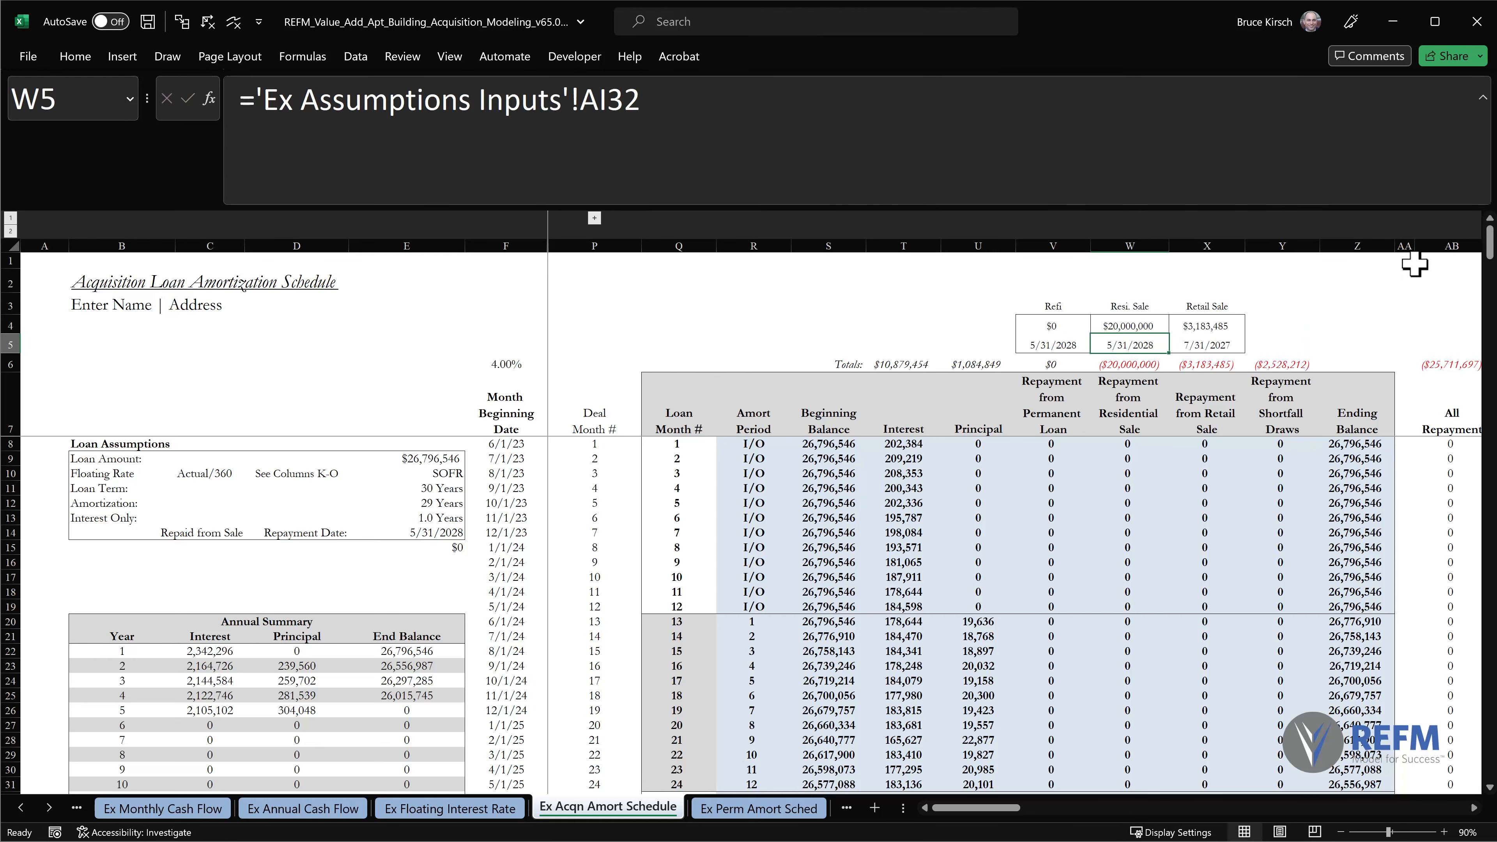
scroll(1369, 280, down, 14)
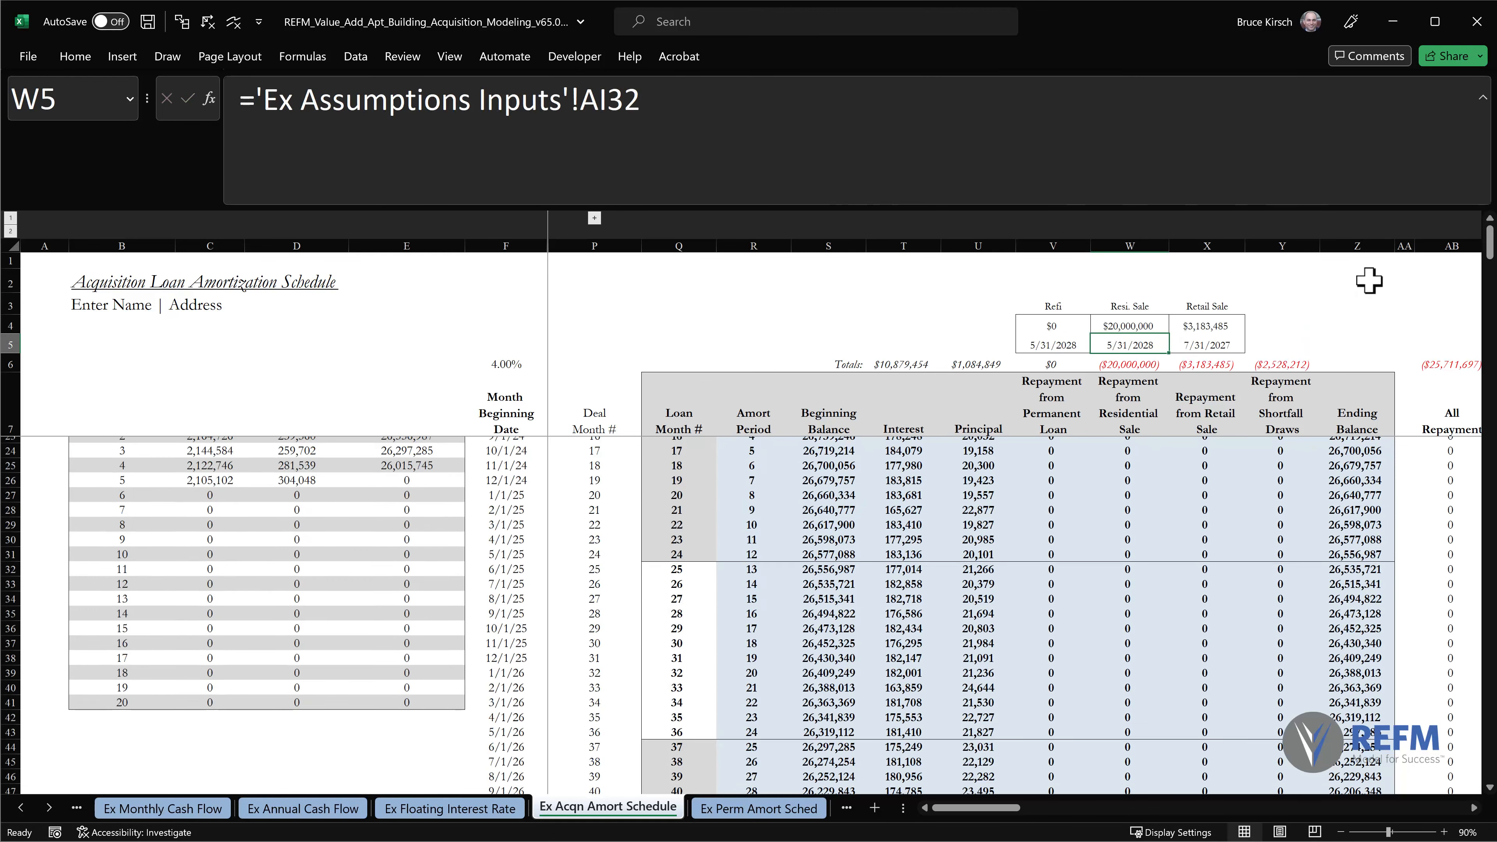
scroll(1369, 281, down, 1)
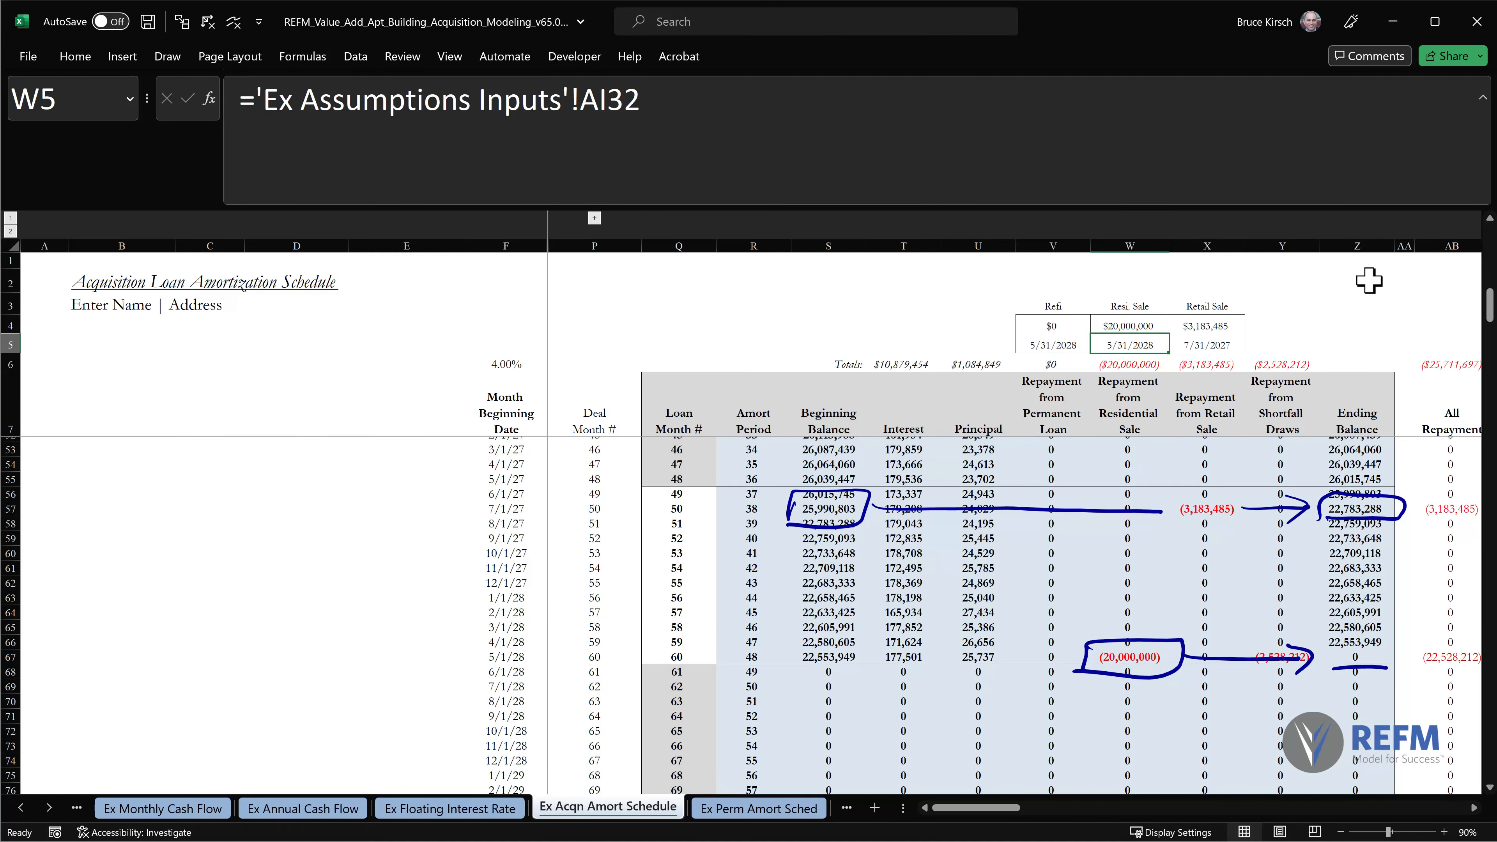